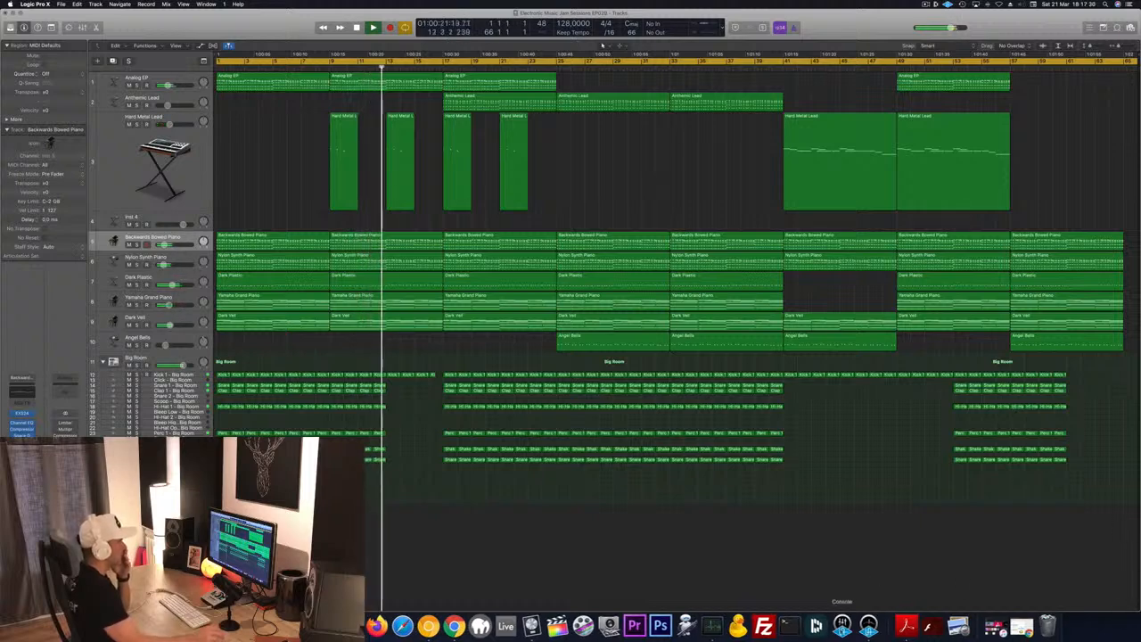
Turn on automatic hiding of the Dock
{"action": "right_click", "coordinate": [887, 627]}
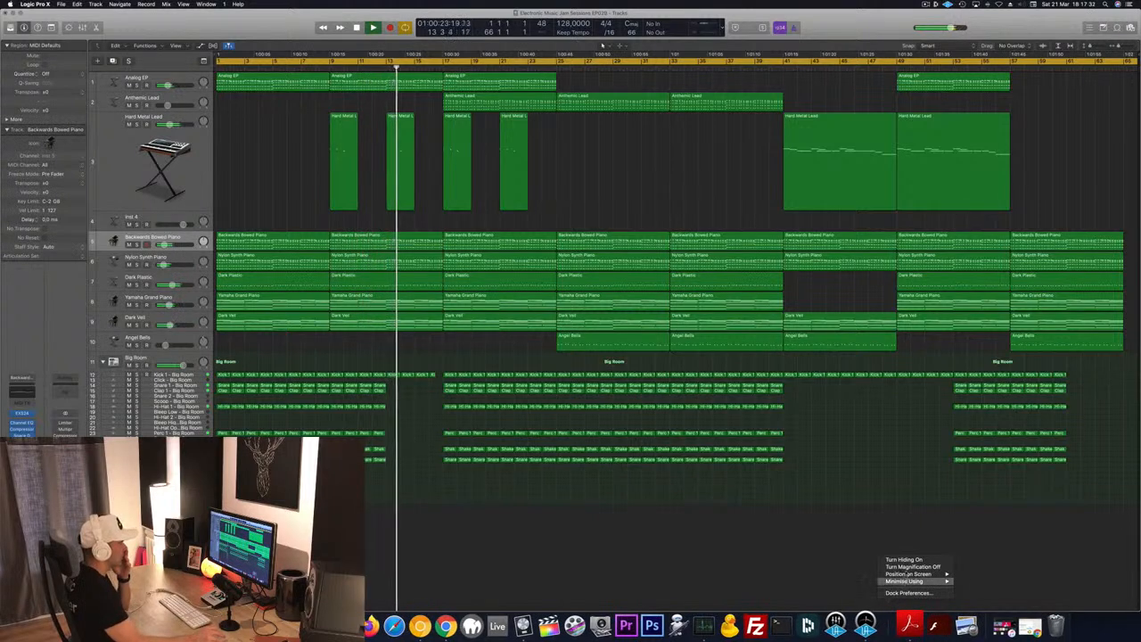
{"action": "left_click", "coordinate": [904, 559]}
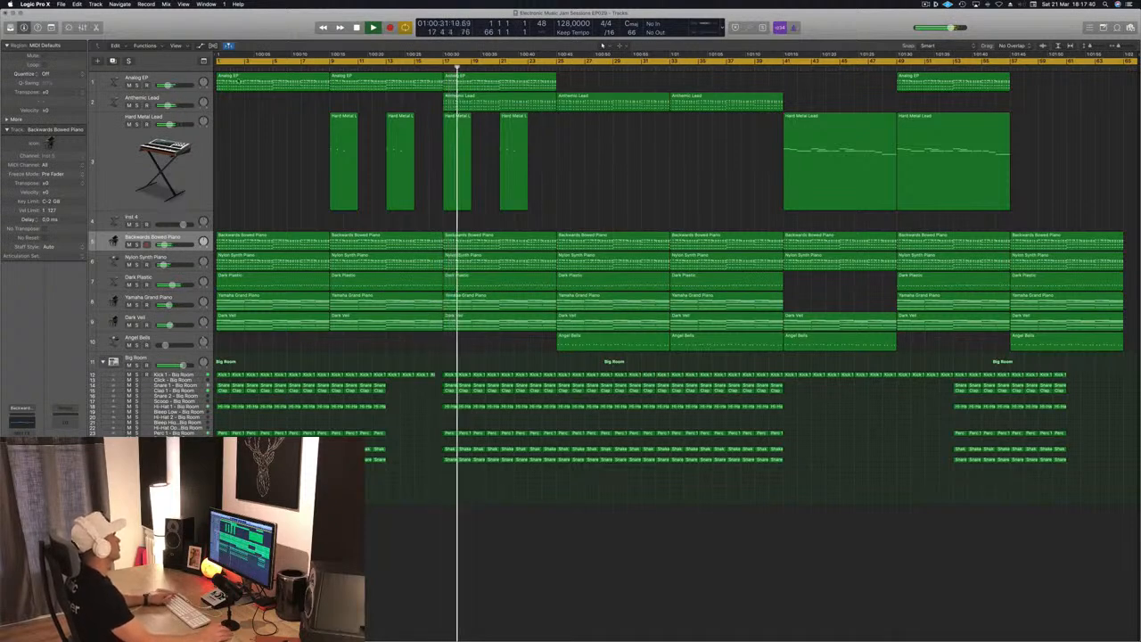
Listen to the Anthemic Lead track in solo, and play the full arrangement from about bar 41 and from the start
{"action": "left_click", "coordinate": [137, 105]}
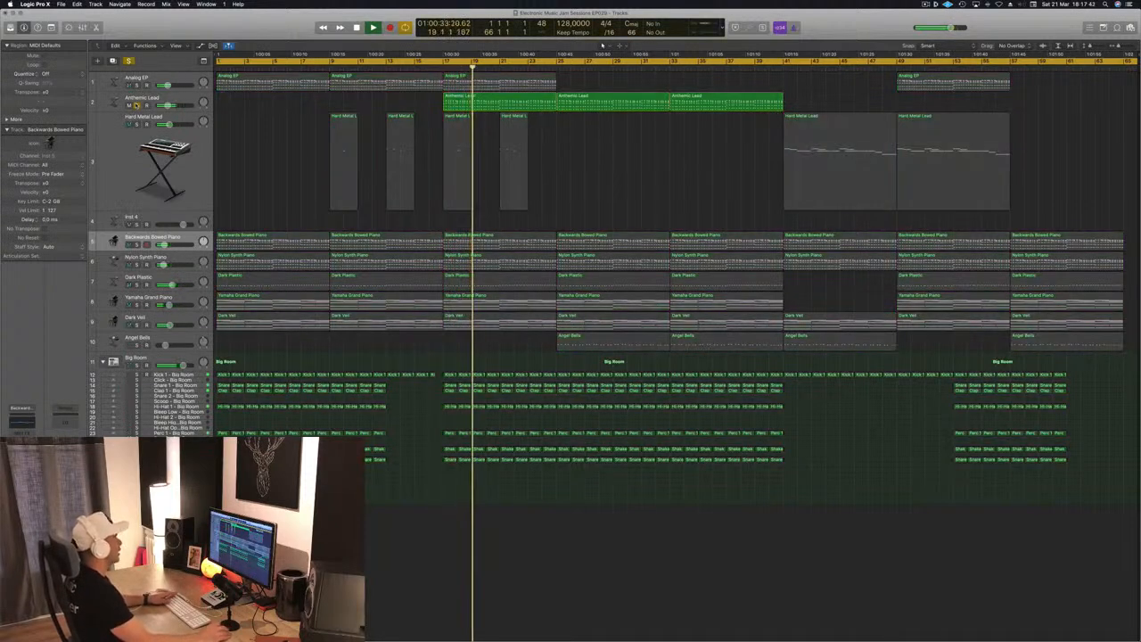
{"action": "left_click", "coordinate": [136, 105]}
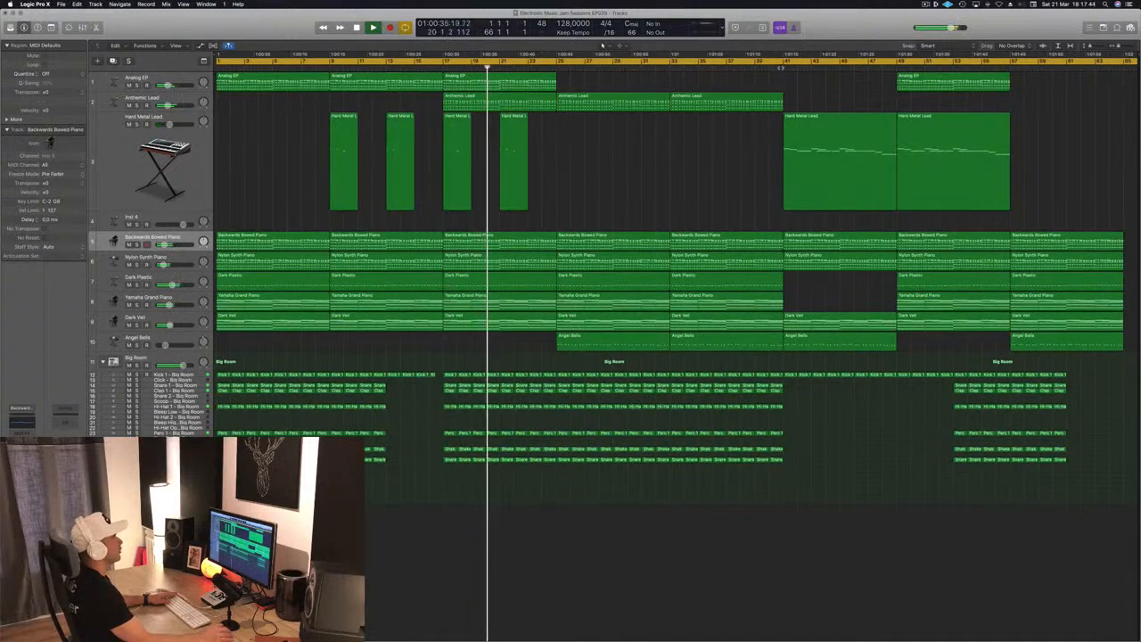
{"action": "left_click", "coordinate": [781, 68]}
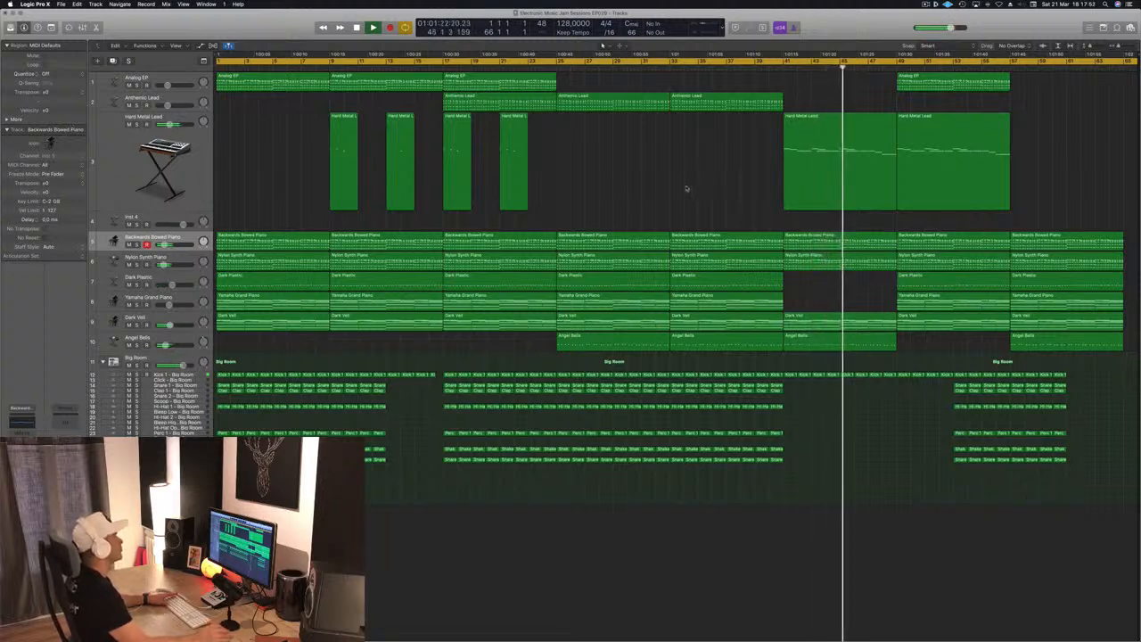
{"action": "key", "text": "Return"}
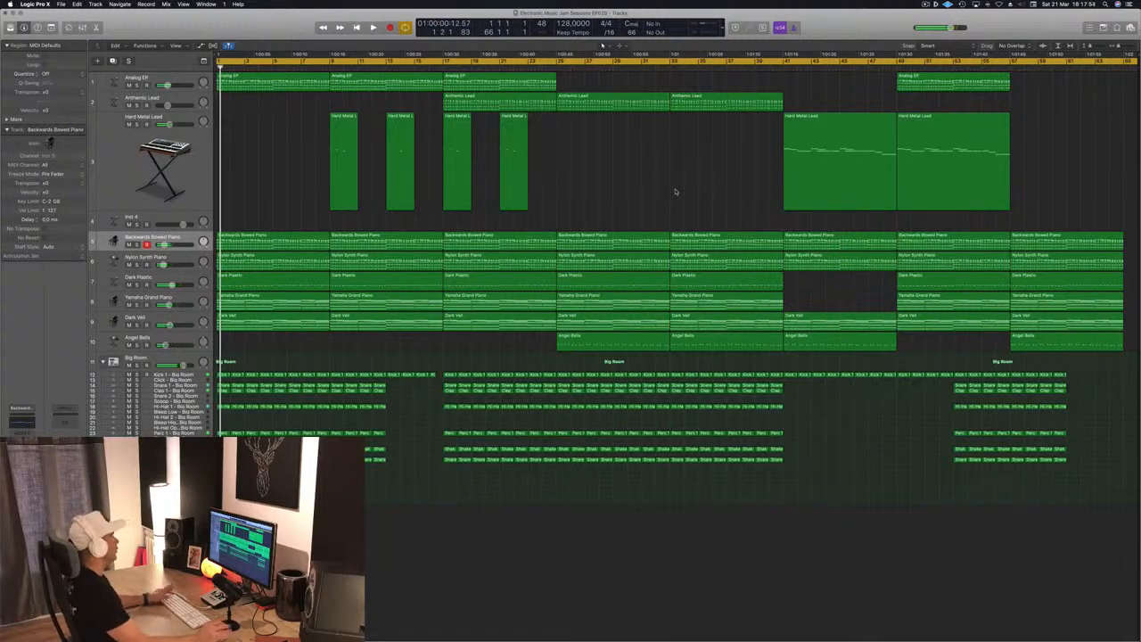
{"action": "key", "text": "space"}
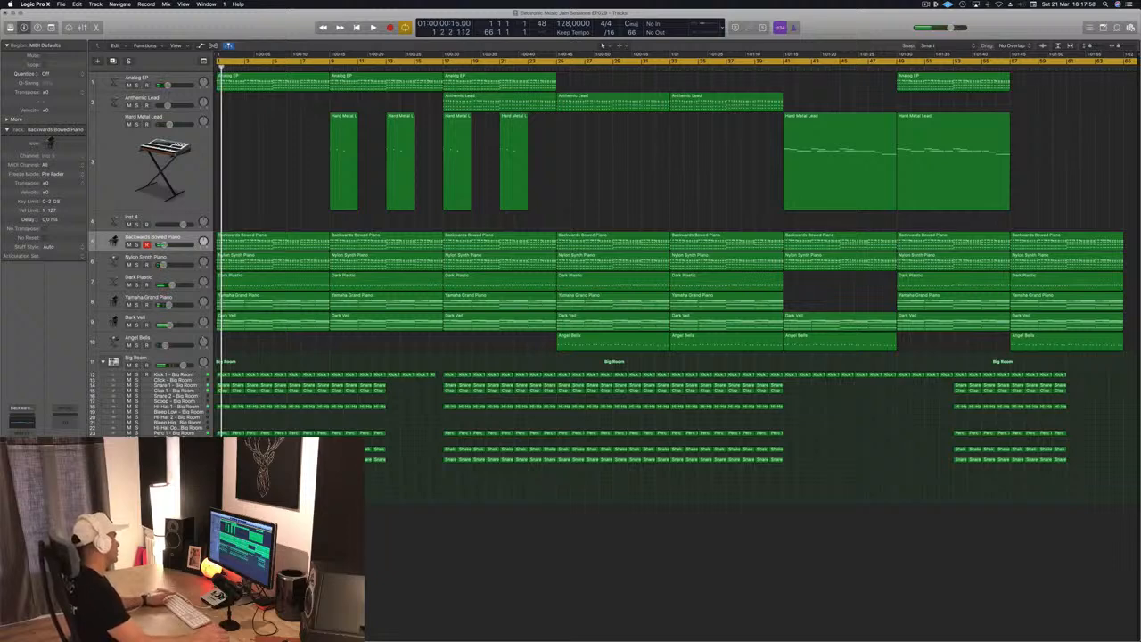
Delete all Big Room drum regions in bars 1 to 4 of the arrangement
{"action": "left_click_drag", "start_coordinate": [223, 472], "coordinate": [264, 373]}
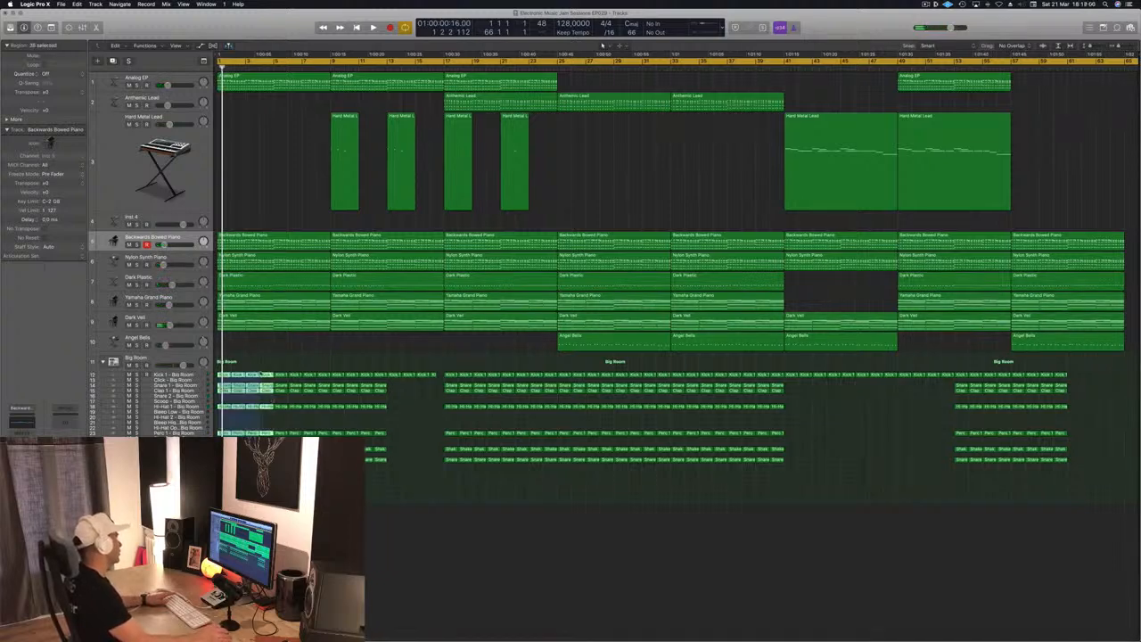
{"action": "key", "text": "Delete"}
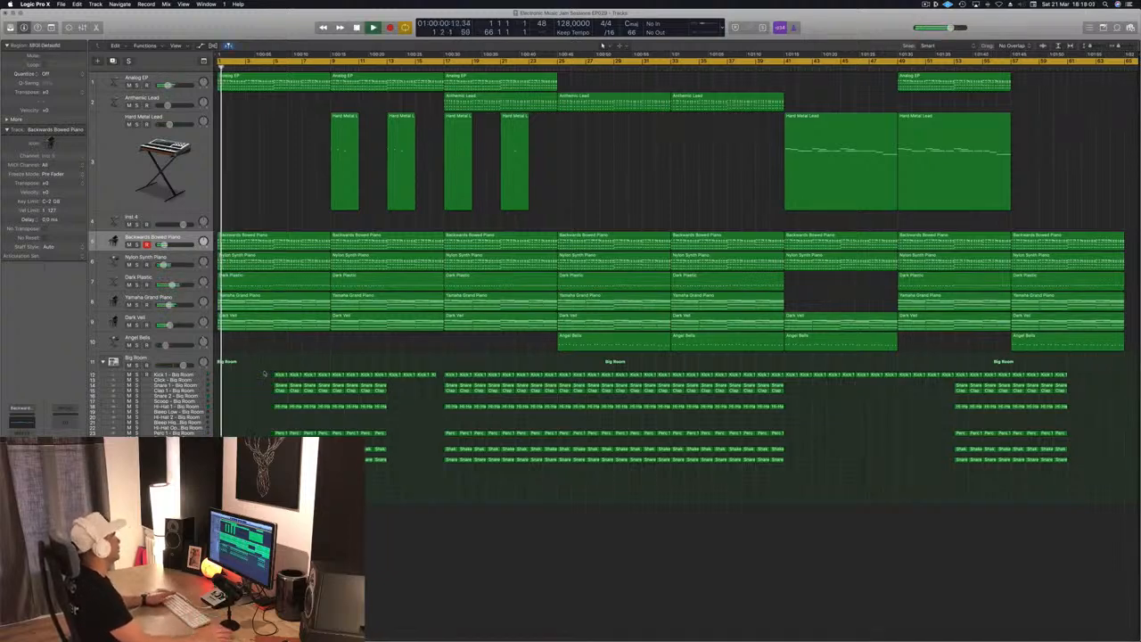
{"action": "key", "text": "super+Right"}
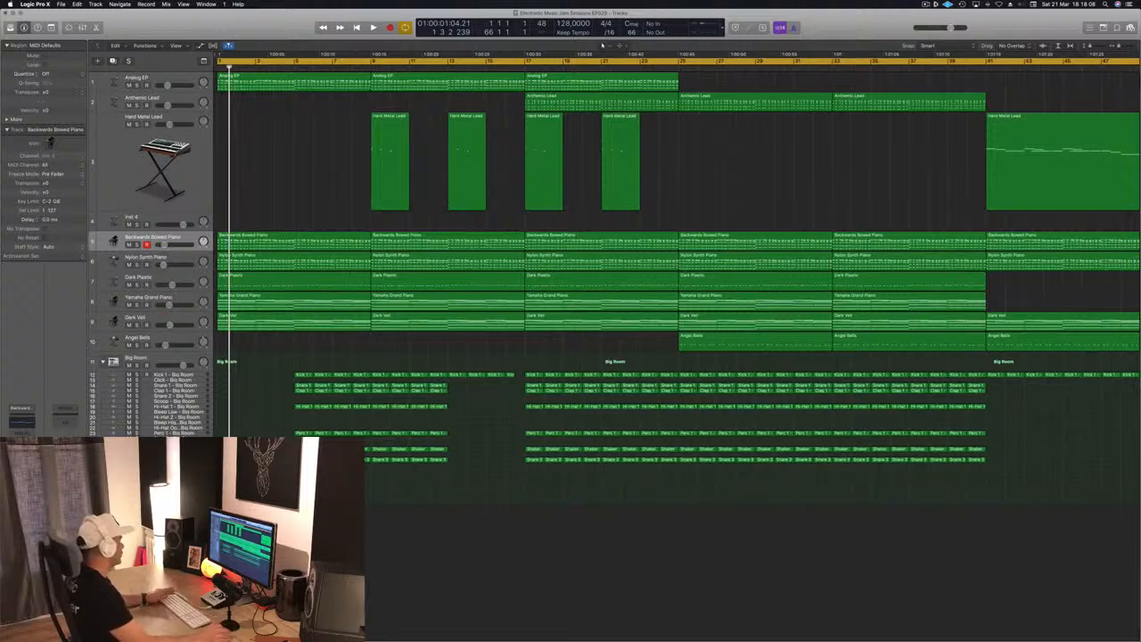
Select the Crash - Big Room track, show the toolbar and enable Track Zoom
{"action": "left_click", "coordinate": [173, 444]}
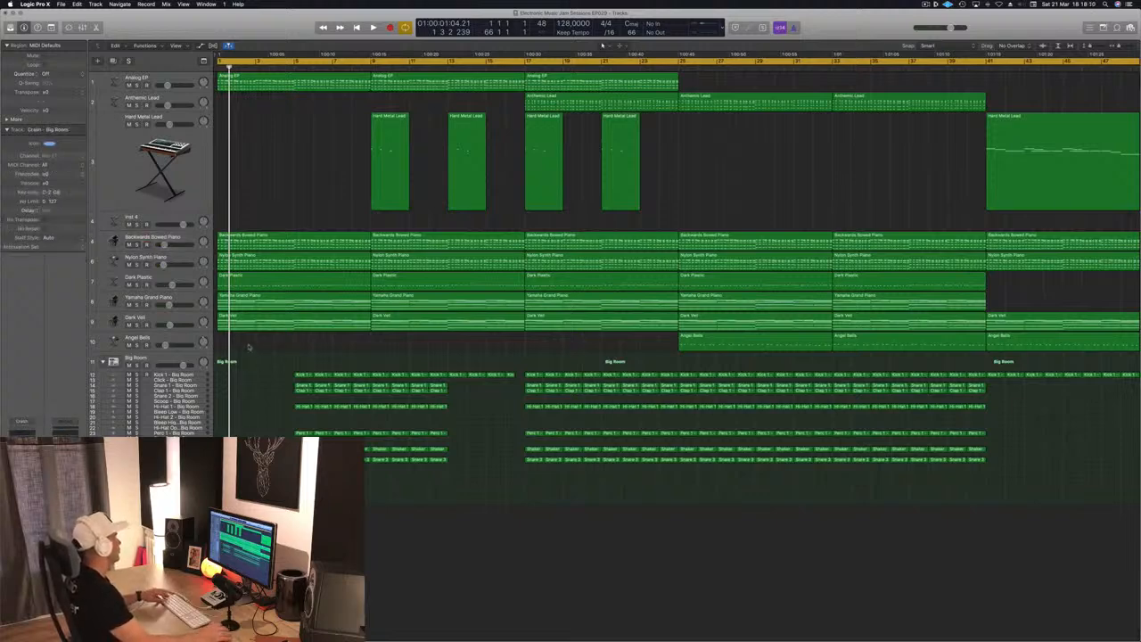
{"action": "key", "text": "ctrl+alt+super+t"}
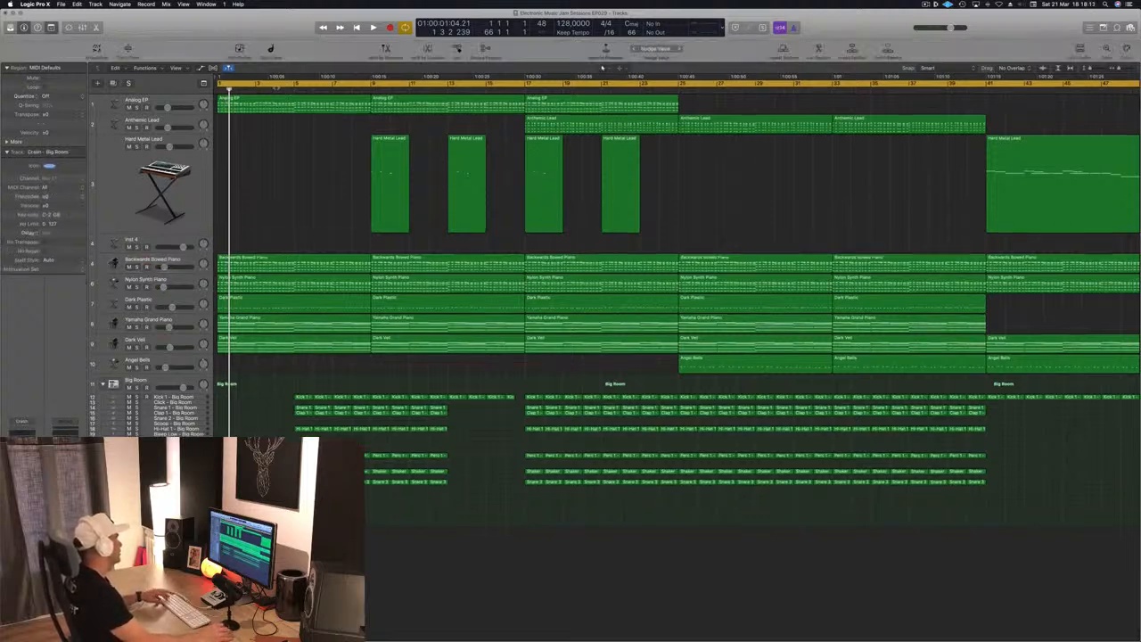
{"action": "left_click", "coordinate": [129, 49]}
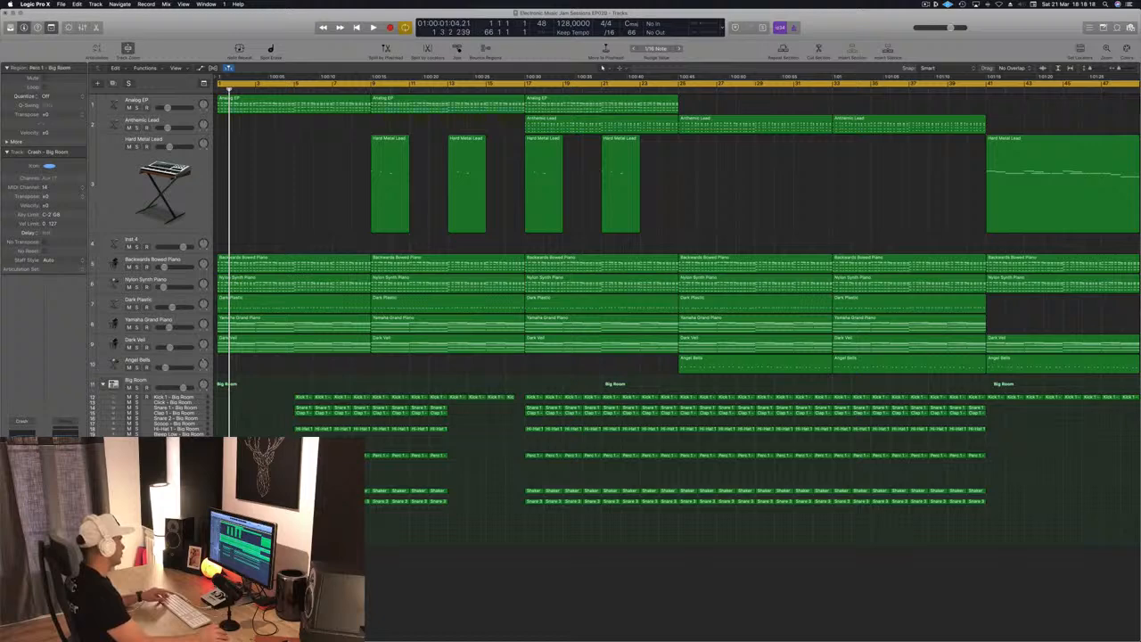
Open the Piano Roll for the region at the start of the Crash - Big Room track and play back the intro
{"action": "key", "text": "p"}
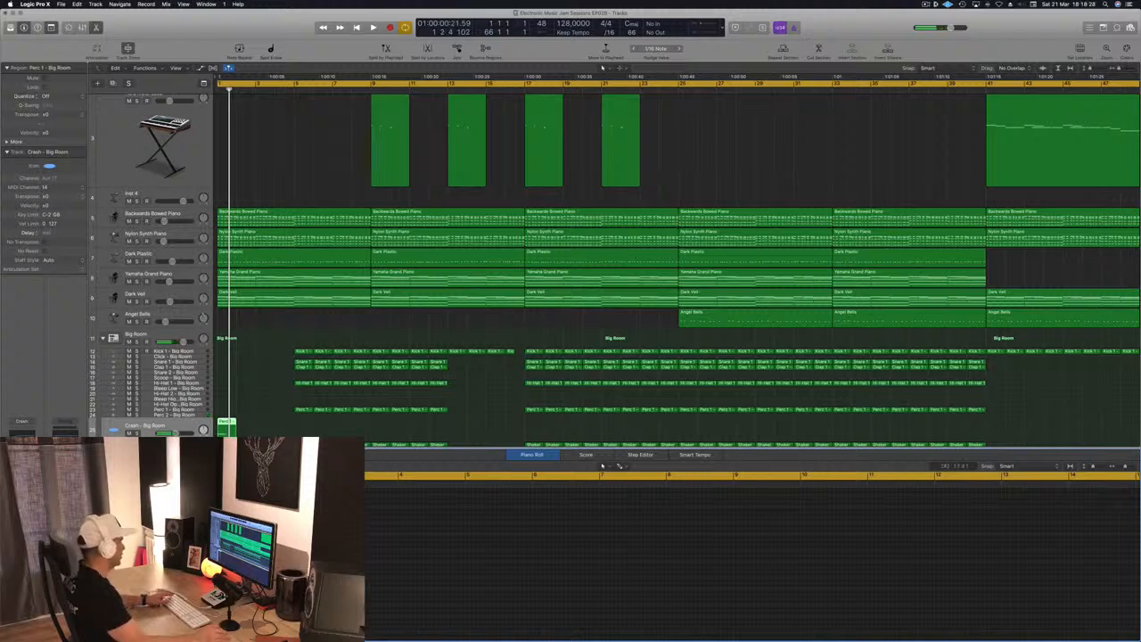
{"action": "left_click", "coordinate": [174, 429]}
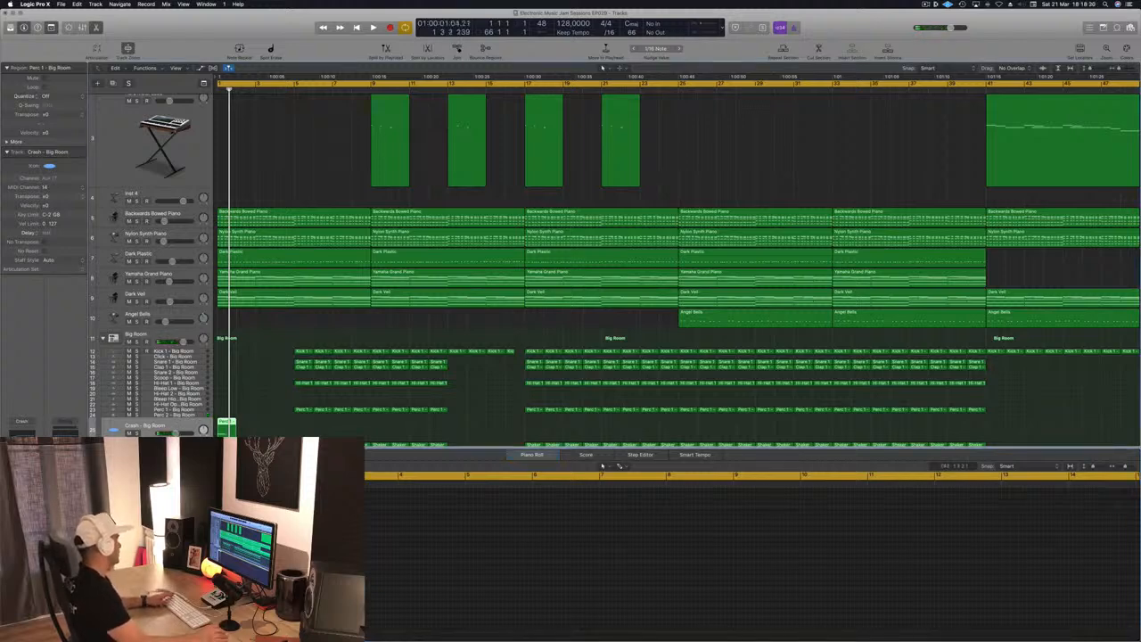
{"action": "key", "text": "space"}
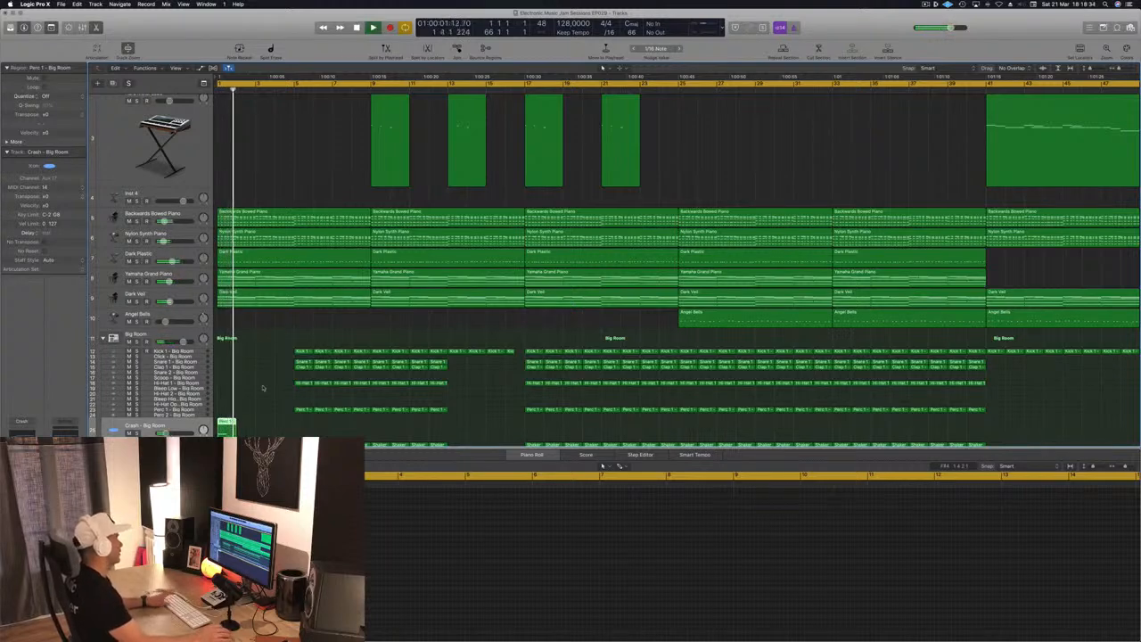
{"action": "key", "text": "space"}
{"action": "key", "text": "space"}
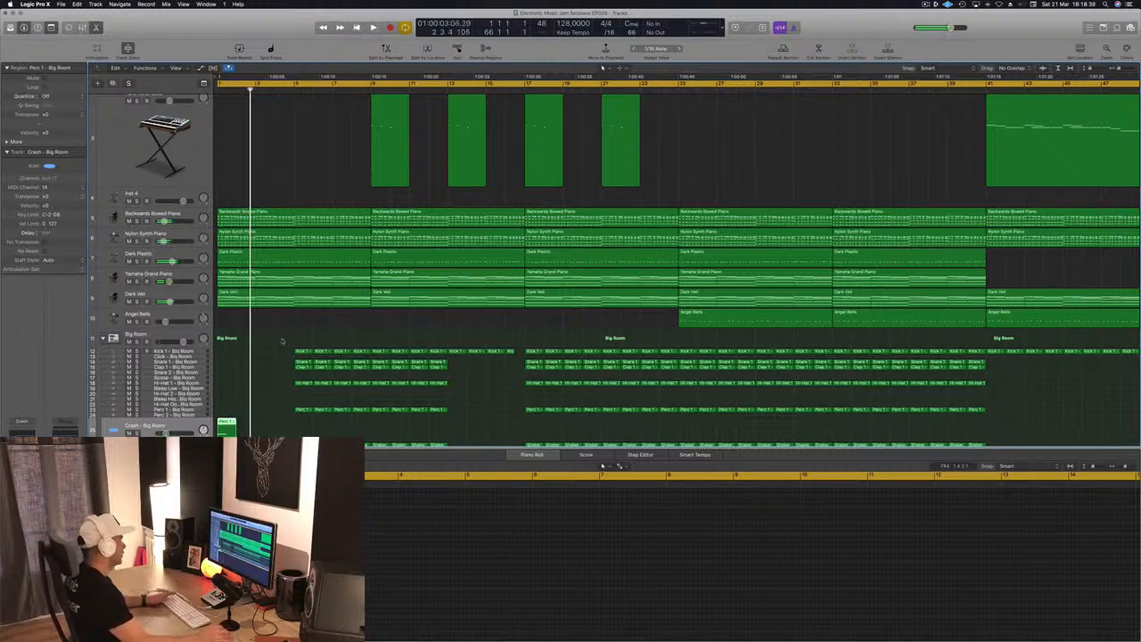
Delete the Big Room drum regions other than the kick in bars 5 to 8
{"action": "left_click_drag", "start_coordinate": [282, 341], "coordinate": [361, 412]}
{"action": "key", "text": "Delete"}
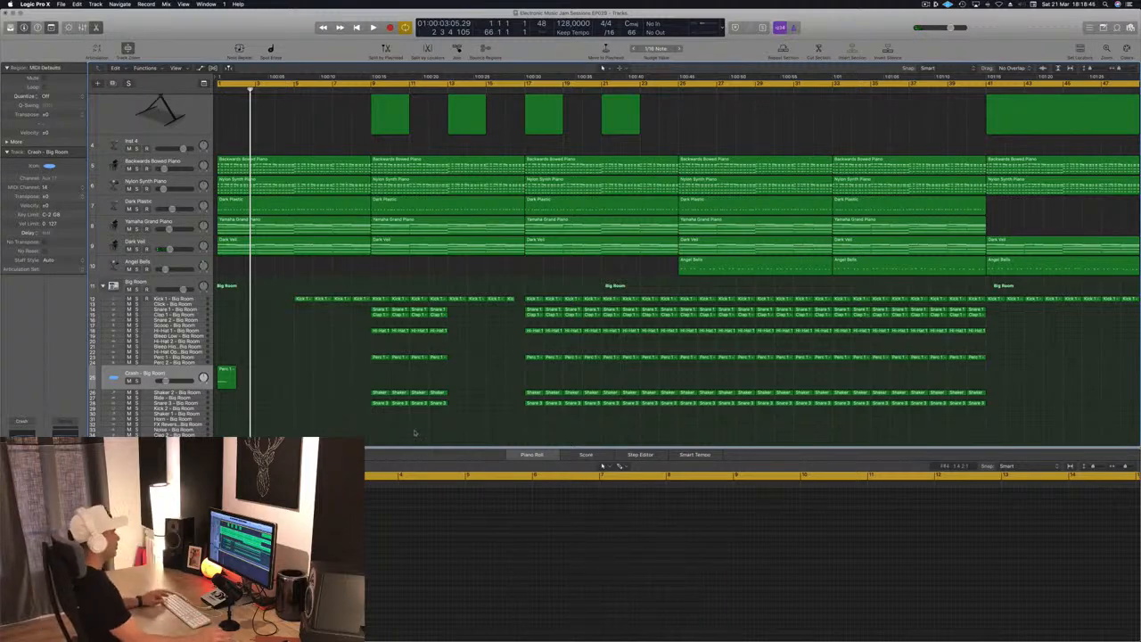
{"action": "scroll", "coordinate": [415, 432], "scroll_direction": "down", "scroll_amount": 3}
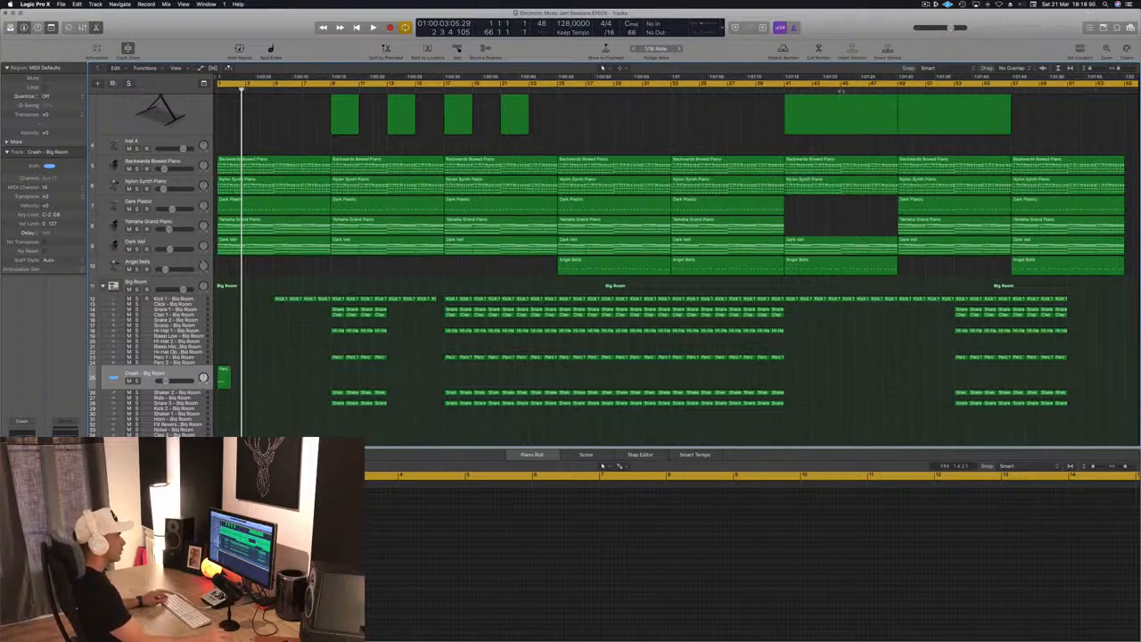
Set the cycle range from bar 33 to bar 65 and repeat that section across all tracks starting at bar 65
{"action": "left_click", "coordinate": [1119, 83]}
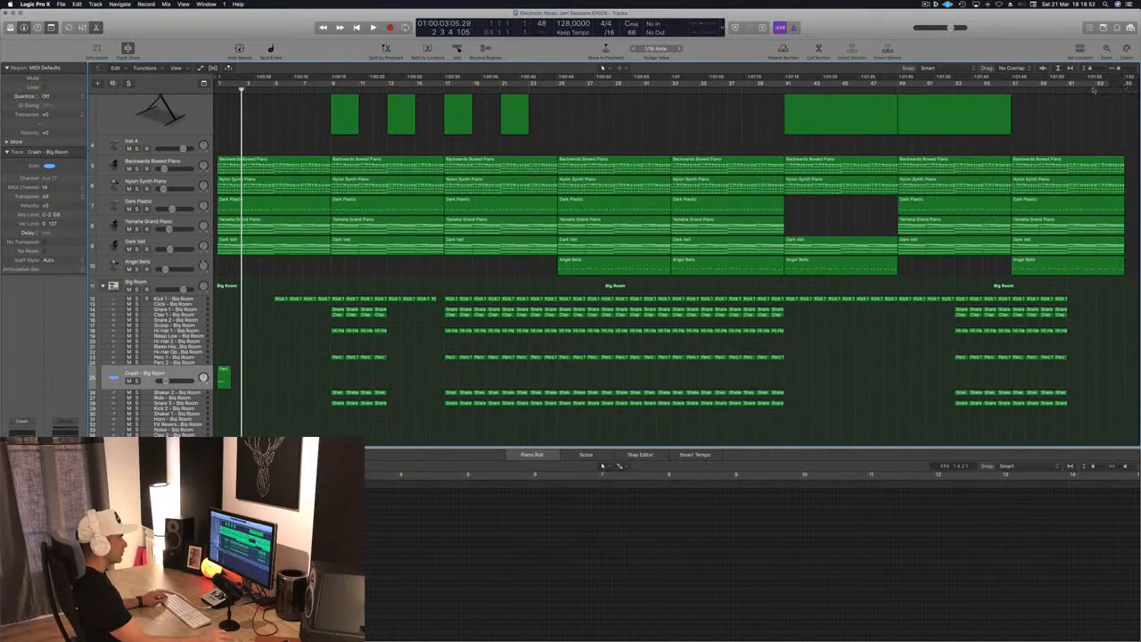
{"action": "left_click_drag", "start_coordinate": [1094, 89], "coordinate": [674, 111]}
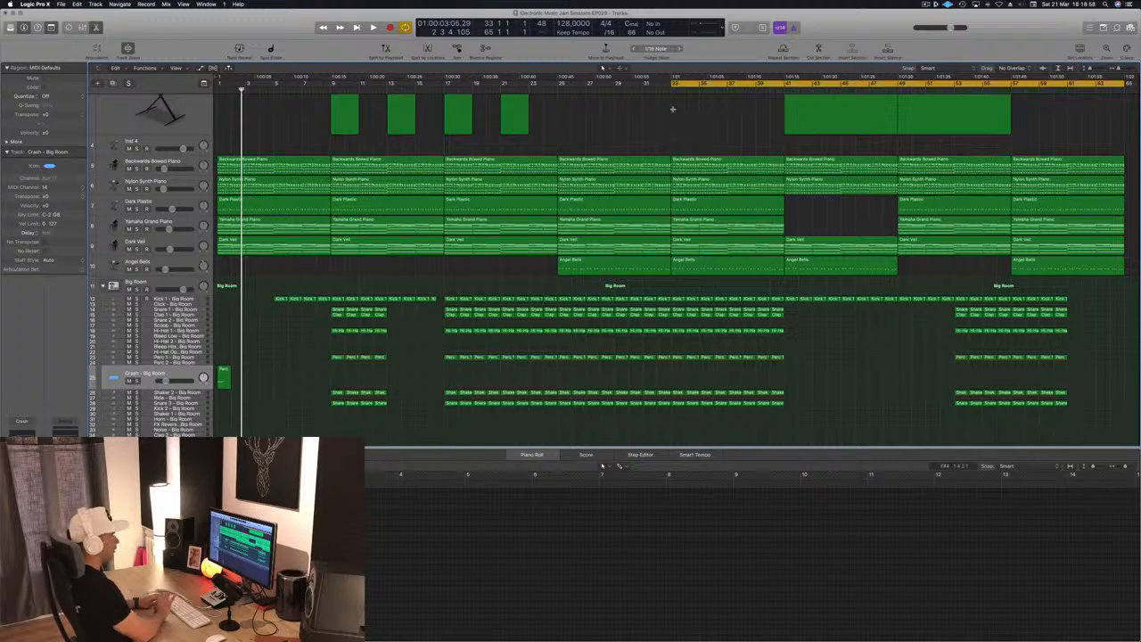
{"action": "key", "text": "ctrl+super+r"}
{"action": "key", "text": "super+Left"}
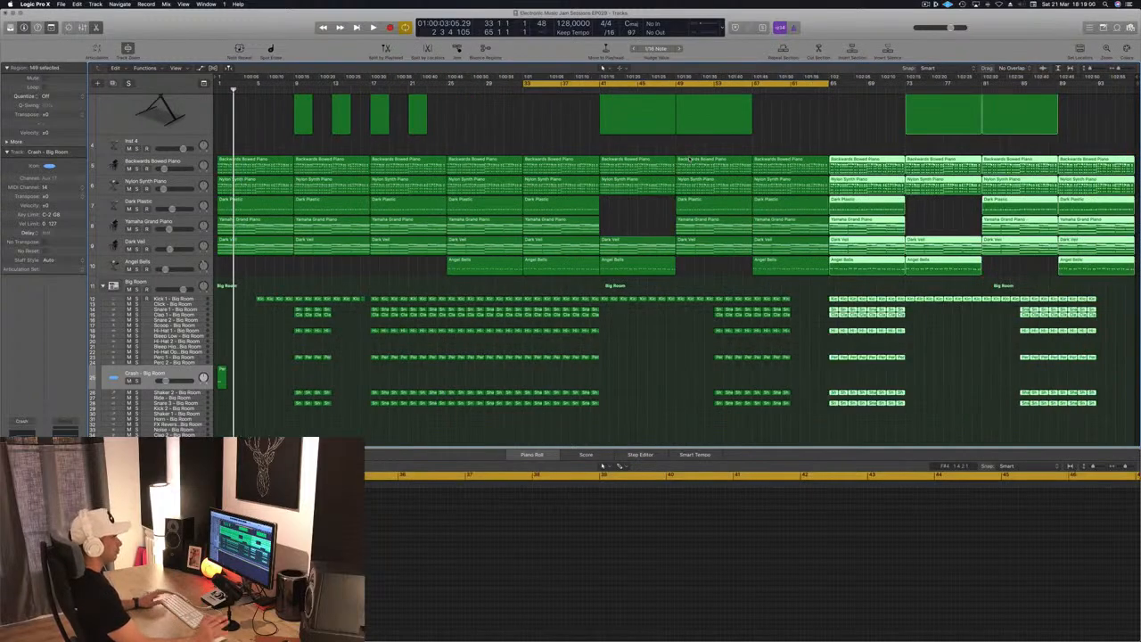
{"action": "left_click", "coordinate": [502, 127]}
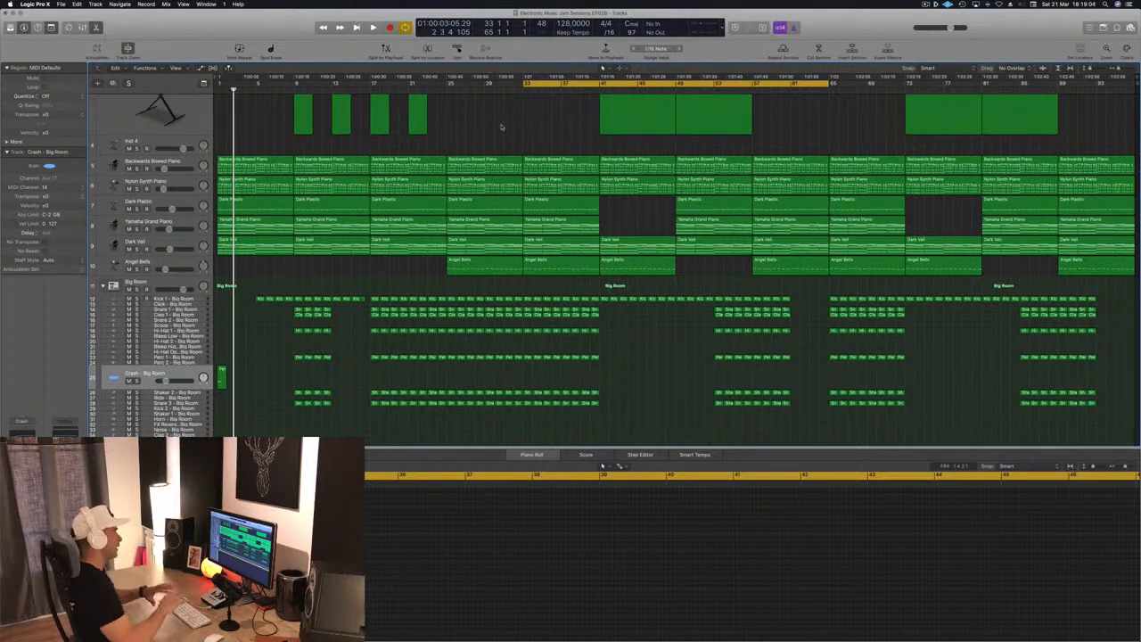
Extend the cycle range back to bar 1 and play from the start with the Analog EP track briefly soloed
{"action": "scroll", "coordinate": [502, 126], "scroll_direction": "up", "scroll_amount": 5}
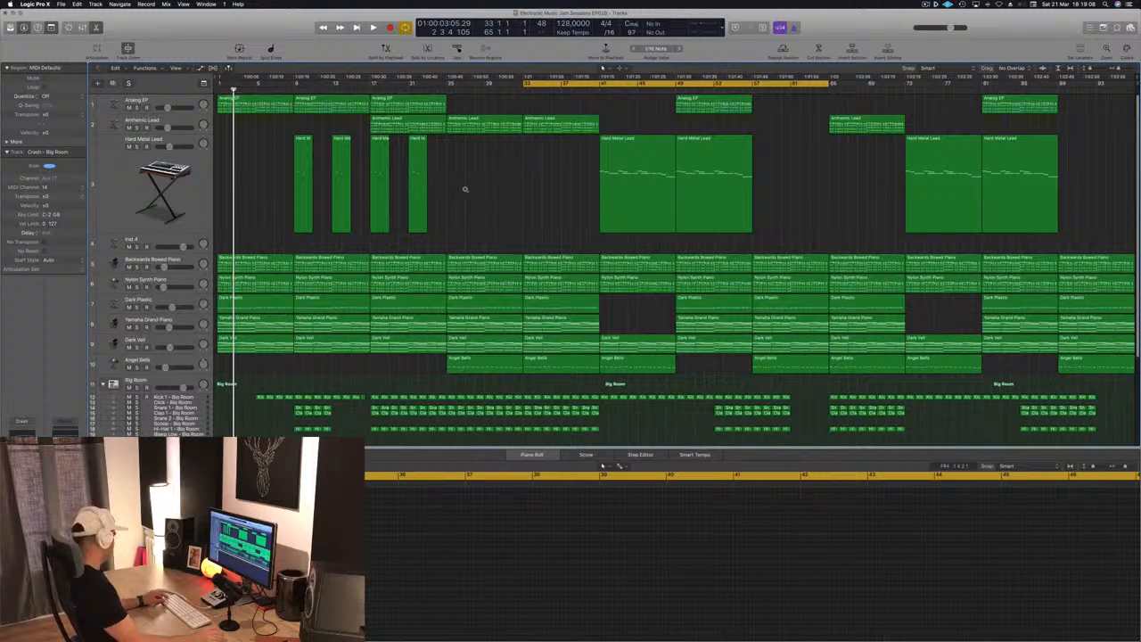
{"action": "key", "text": "space"}
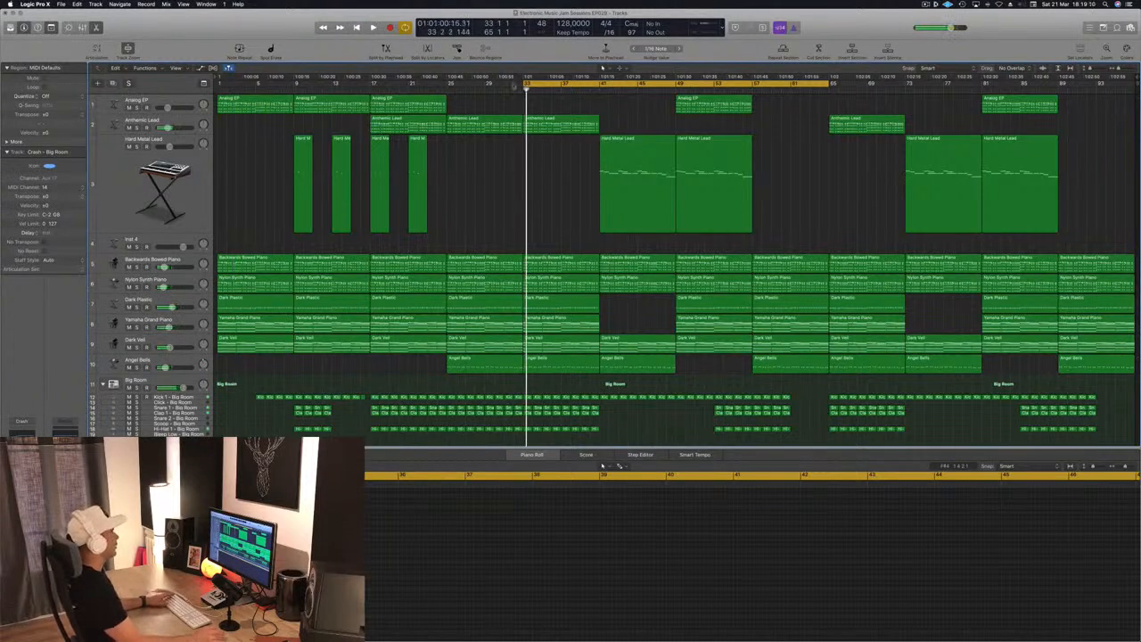
{"action": "key", "text": "Return"}
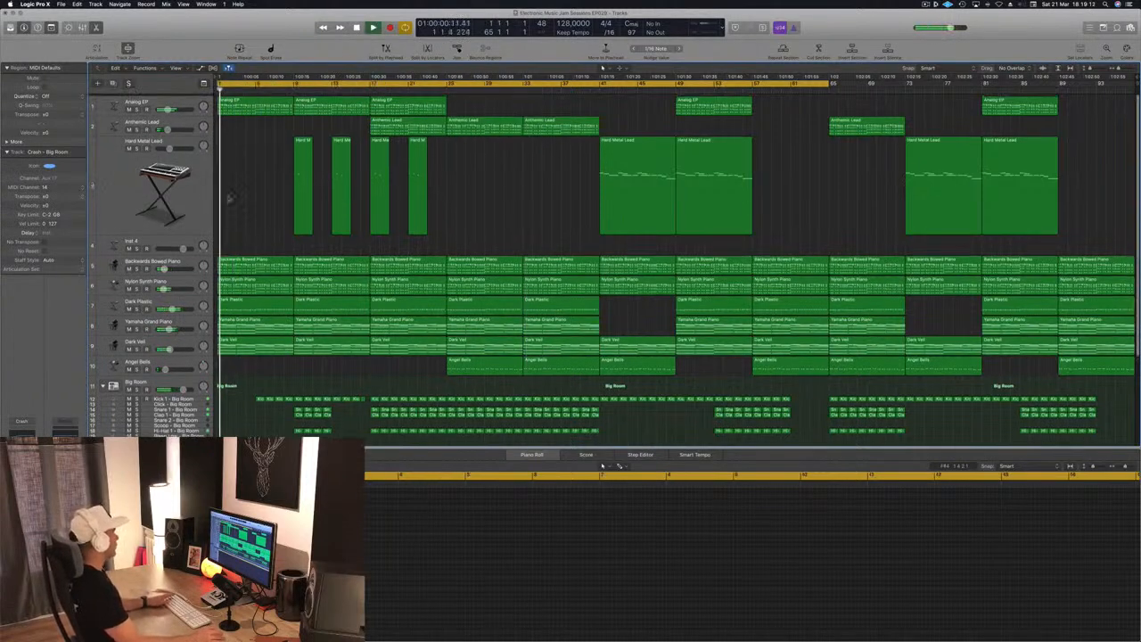
{"action": "left_click", "coordinate": [138, 108]}
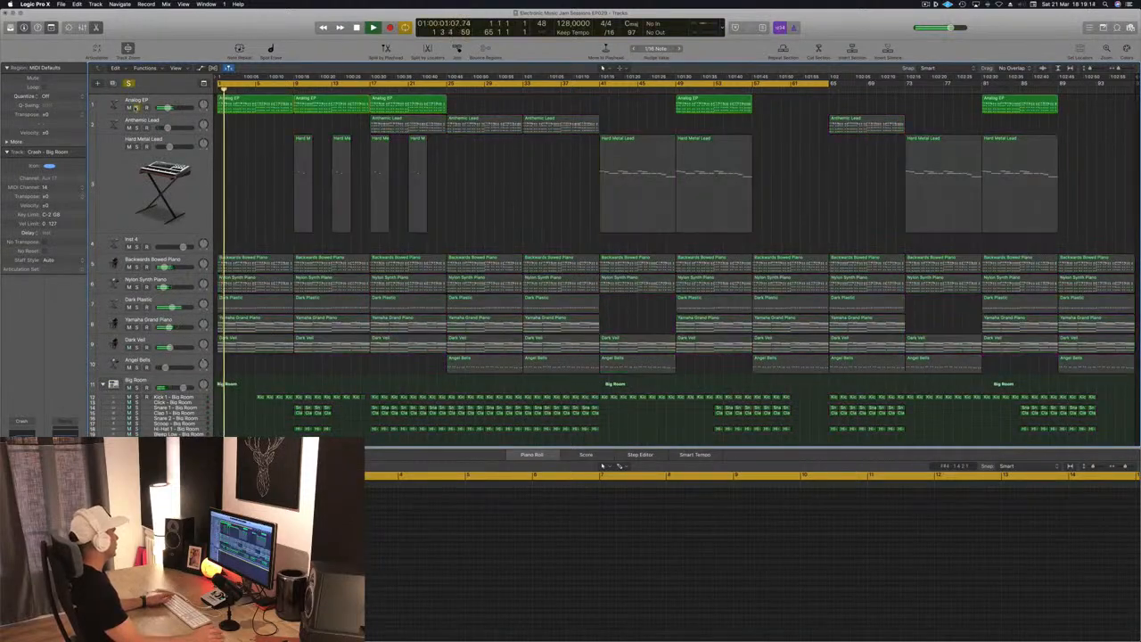
{"action": "left_click", "coordinate": [137, 108]}
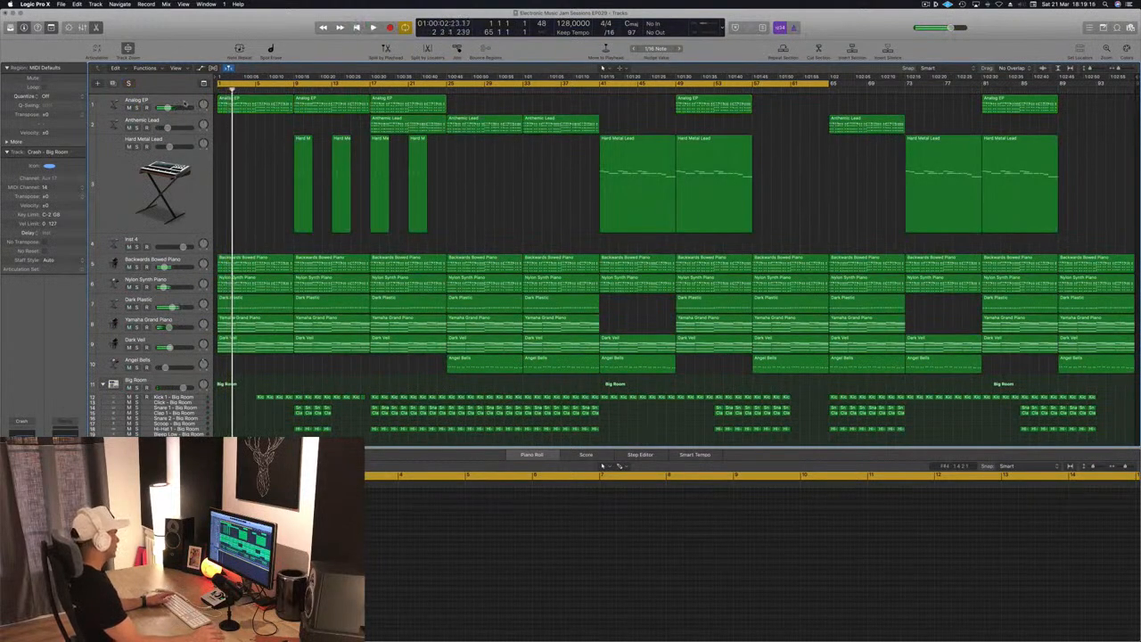
Move the Analog EP track directly below Inst 4 and mute it
{"action": "left_click_drag", "start_coordinate": [185, 103], "coordinate": [202, 121]}
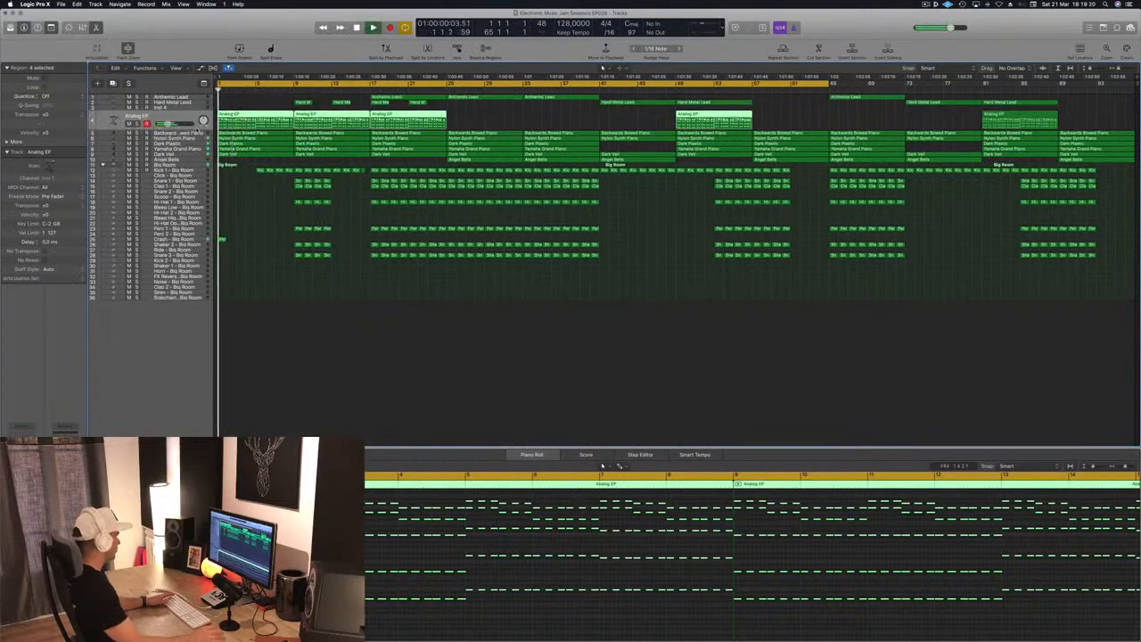
{"action": "left_click", "coordinate": [130, 124]}
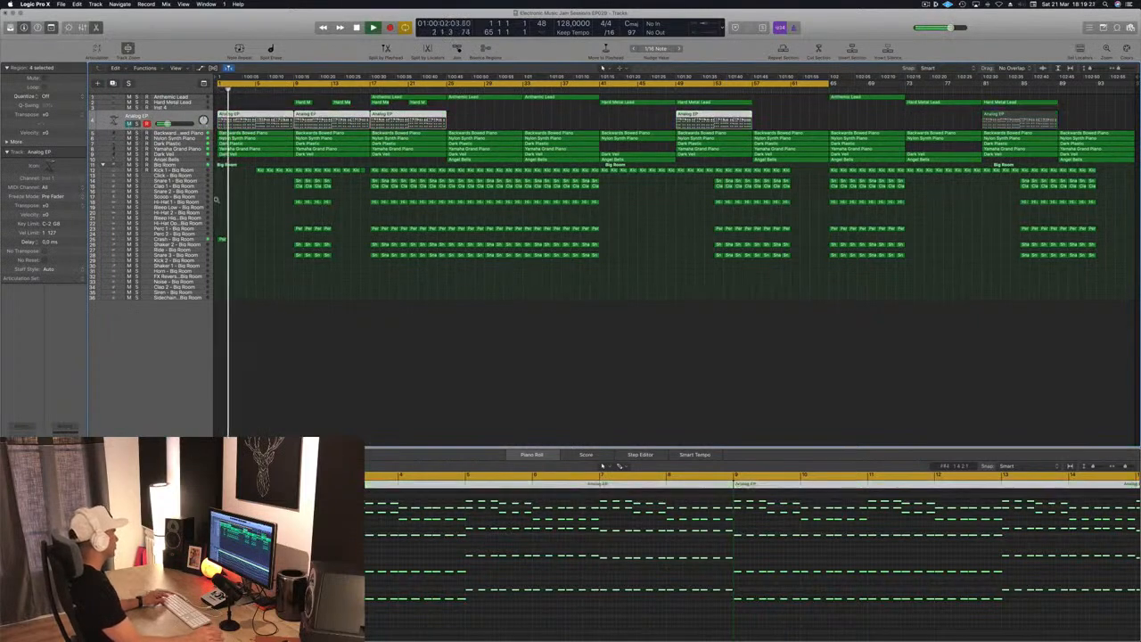
{"action": "scroll", "coordinate": [285, 210], "scroll_direction": "up", "scroll_amount": 5}
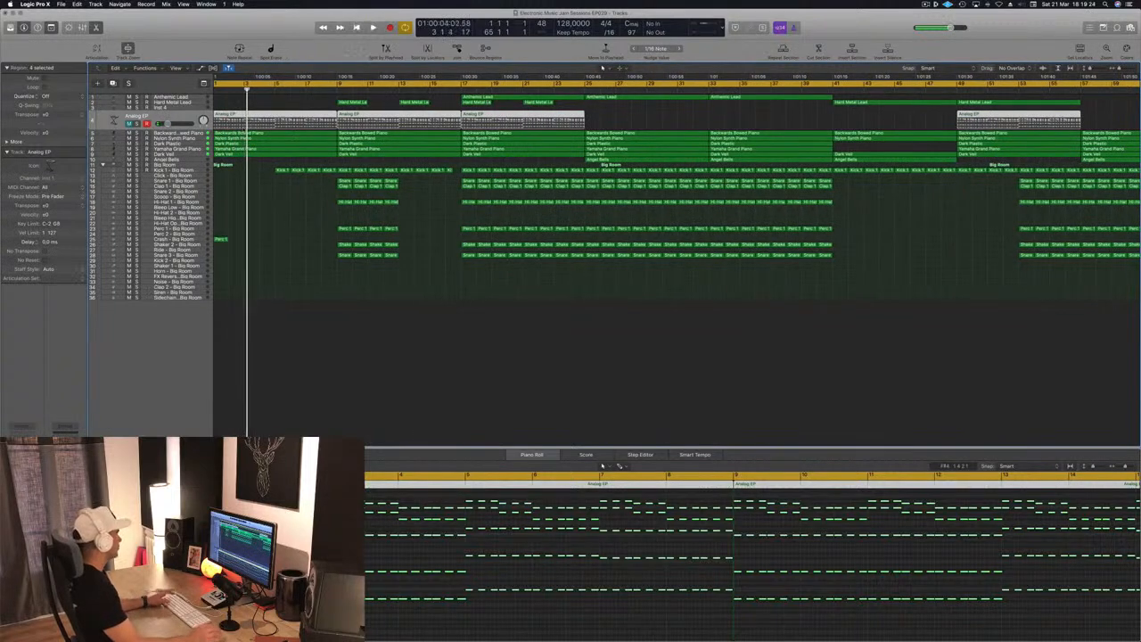
Mute the Nylon Synth Piano and Dark Plastic tracks while replaying the opening bars
{"action": "key", "text": "space"}
{"action": "left_click", "coordinate": [129, 139]}
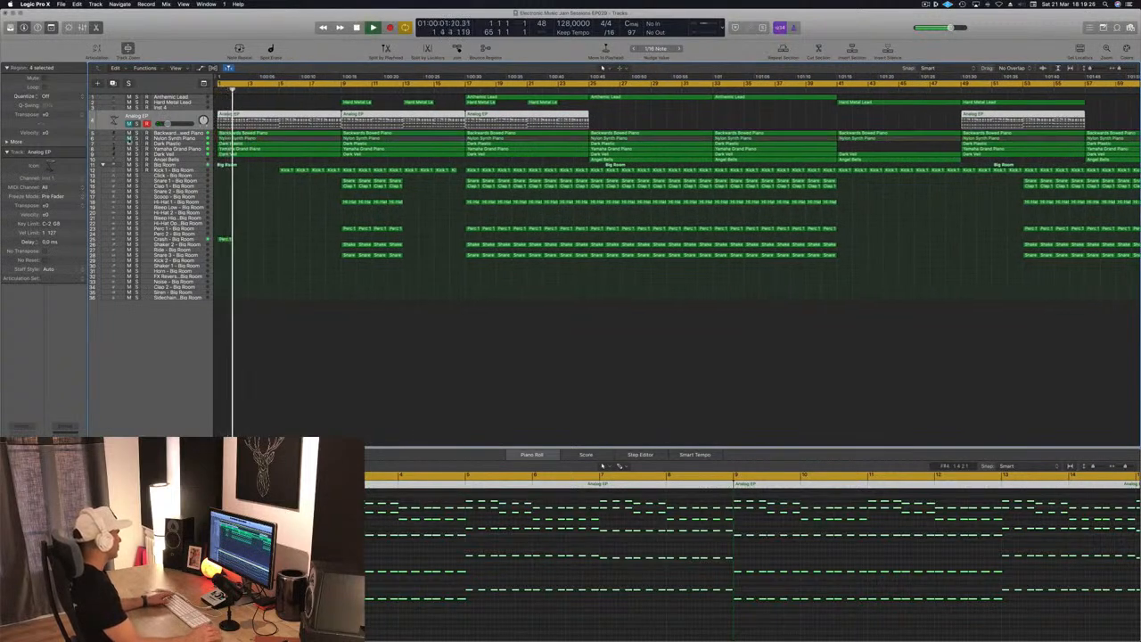
{"action": "scroll", "coordinate": [259, 192], "scroll_direction": "up", "scroll_amount": 2}
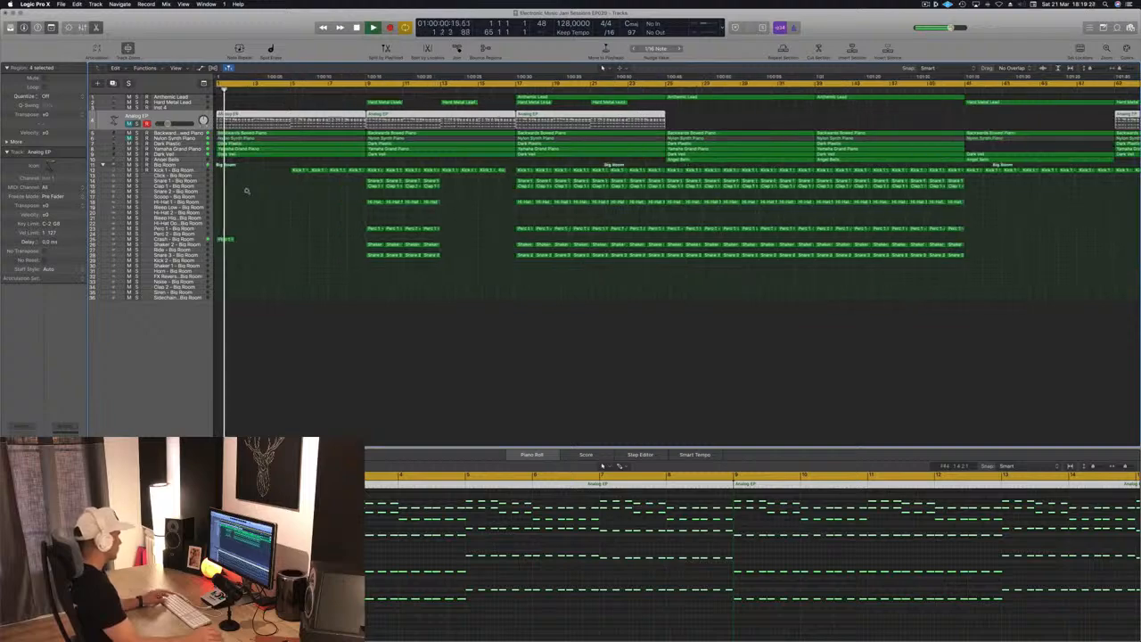
{"action": "scroll", "coordinate": [278, 195], "scroll_direction": "up", "scroll_amount": 5}
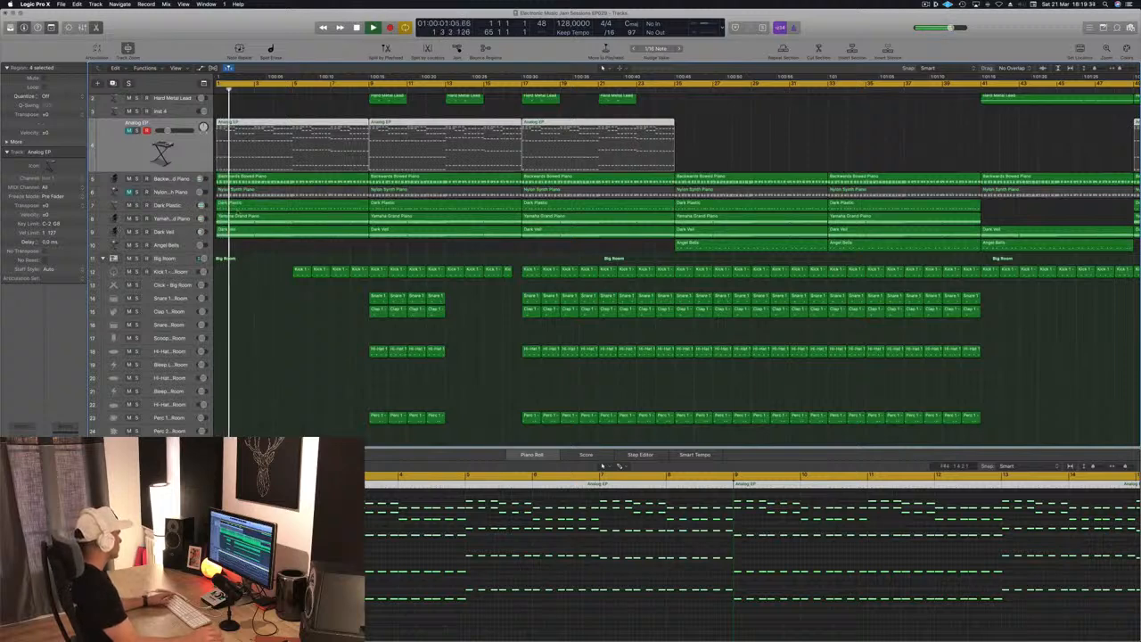
{"action": "key", "text": "space"}
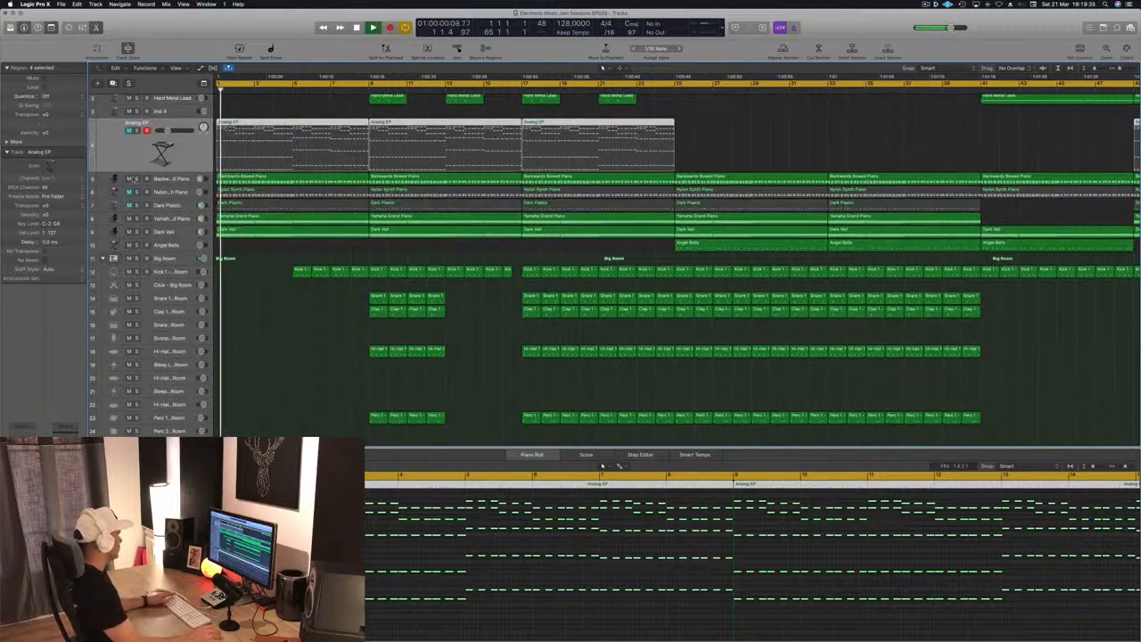
Compare the opening with Backwards Bowed Piano muted and soloed, then keep it active and unmute Nylon Synth Piano
{"action": "left_click", "coordinate": [129, 179]}
{"action": "key", "text": "space"}
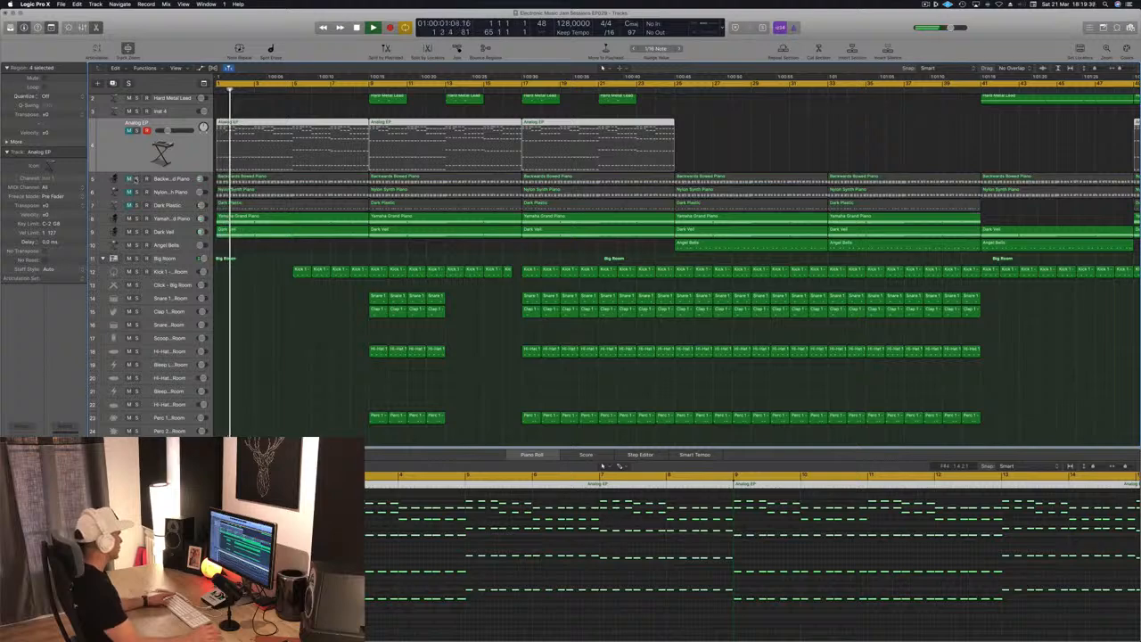
{"action": "key", "text": "space"}
{"action": "left_click", "coordinate": [136, 179]}
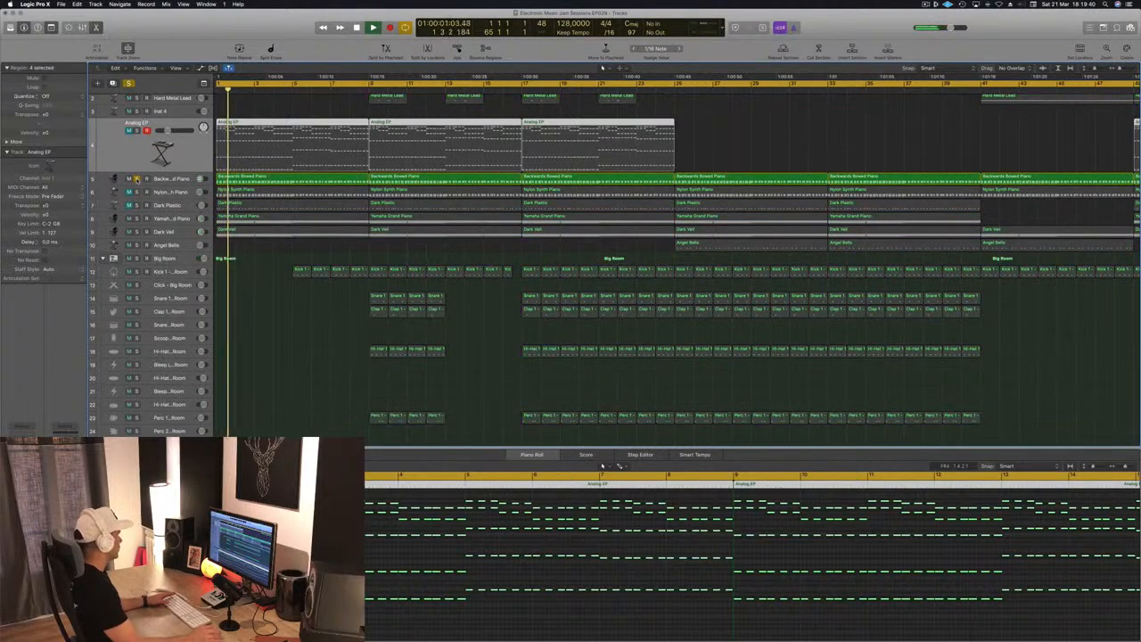
{"action": "left_click", "coordinate": [136, 180]}
{"action": "left_click", "coordinate": [178, 179]}
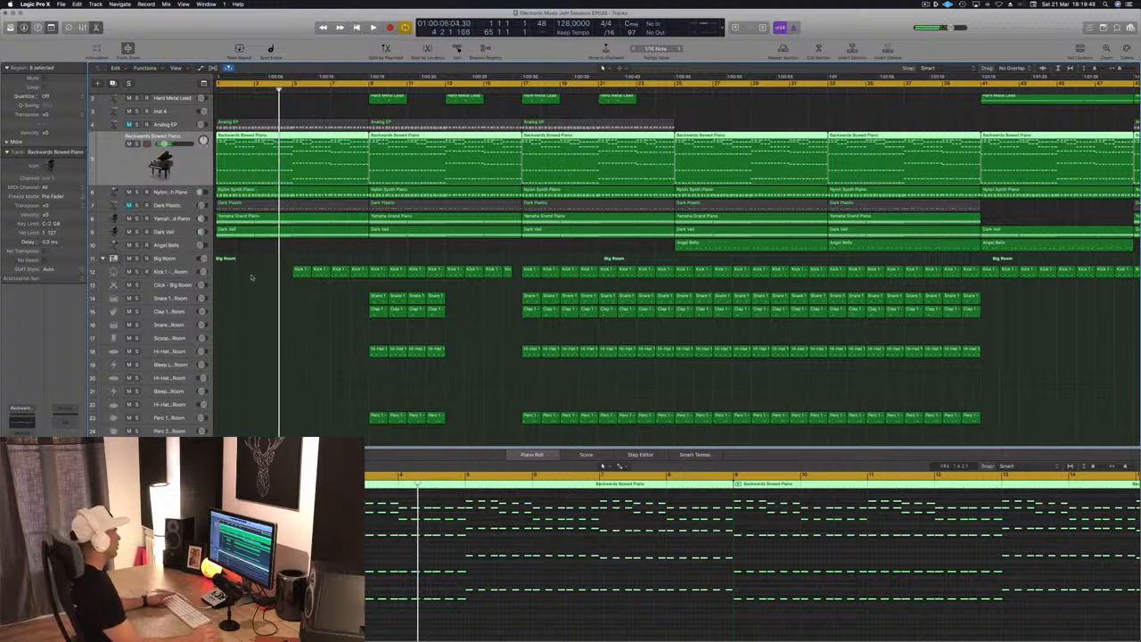
Play the arrangement from bar 1 twice to review the opening through the kick entry at bar 5
{"action": "key", "text": "Return"}
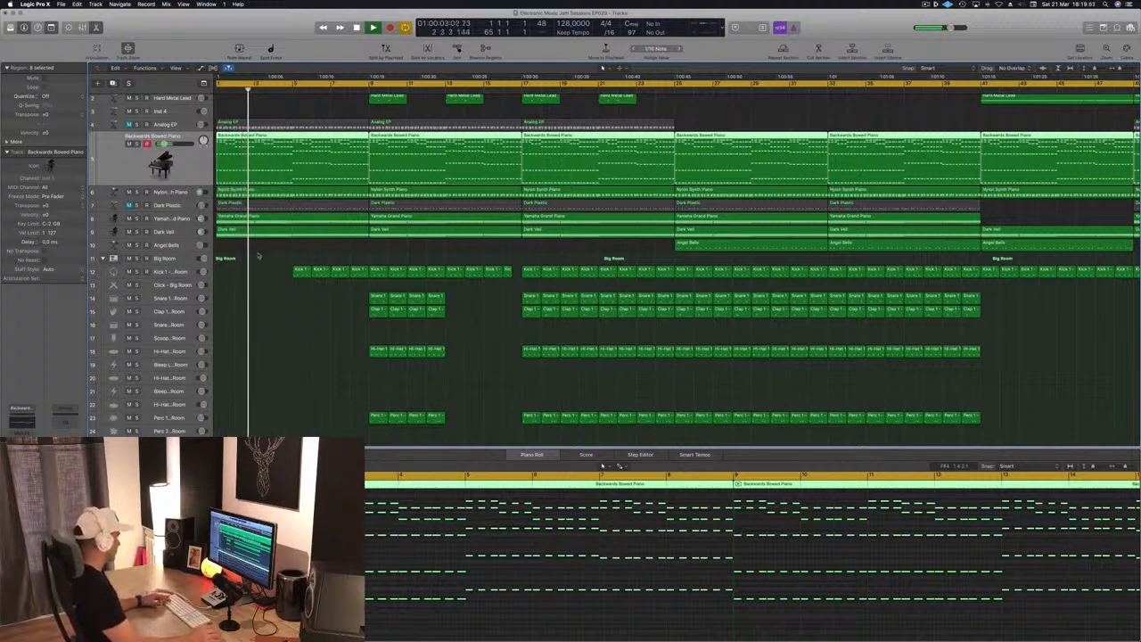
{"action": "scroll", "coordinate": [297, 257], "scroll_direction": "up", "scroll_amount": 4}
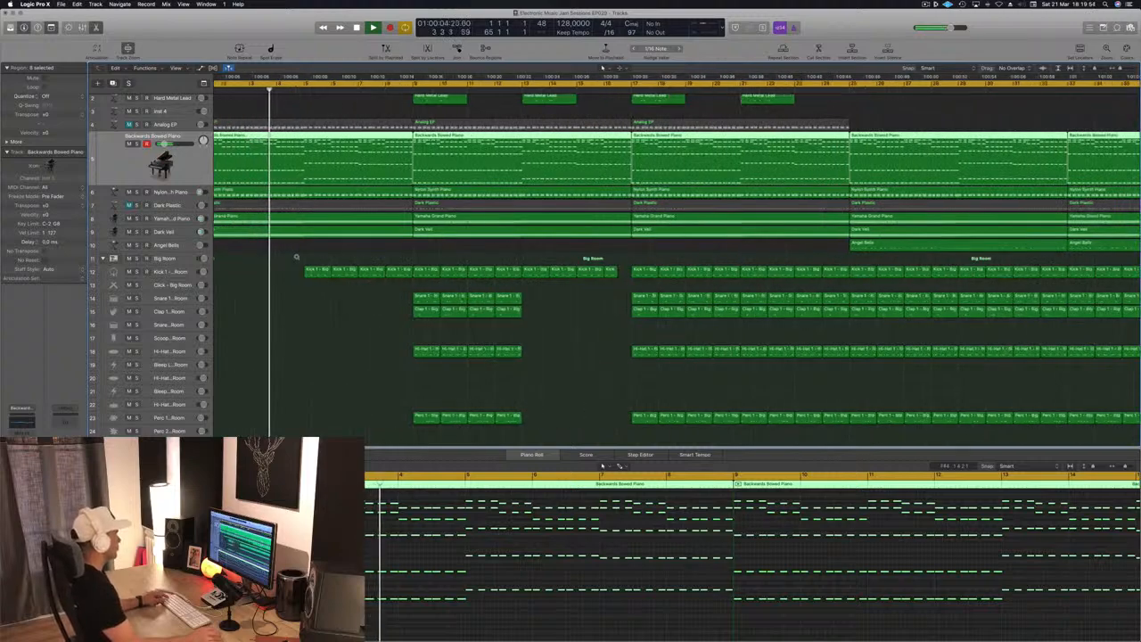
{"action": "scroll", "coordinate": [297, 257], "scroll_direction": "down", "scroll_amount": 3}
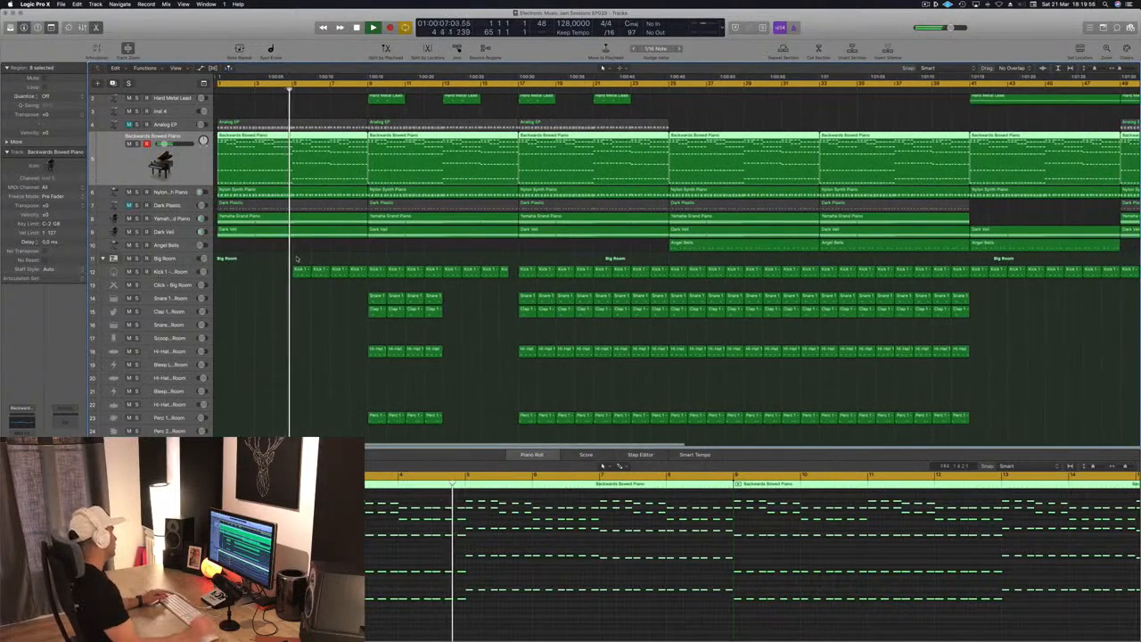
{"action": "left_click", "coordinate": [287, 259]}
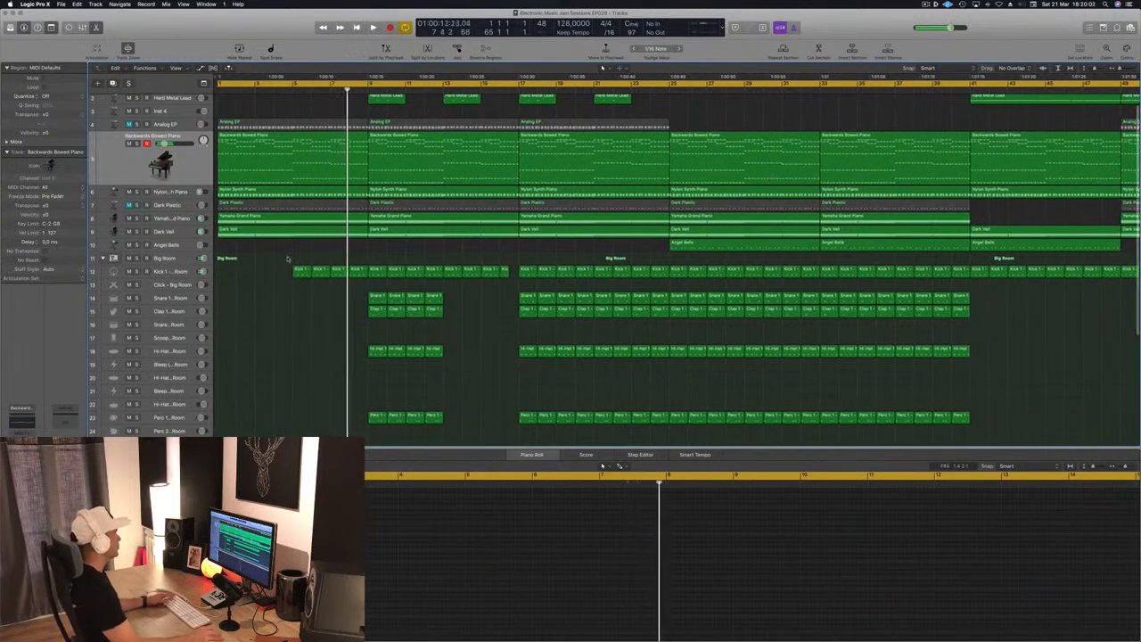
{"action": "scroll", "coordinate": [287, 260], "scroll_direction": "up", "scroll_amount": 1}
{"action": "key", "text": "super+Left"}
{"action": "key", "text": "super+Left"}
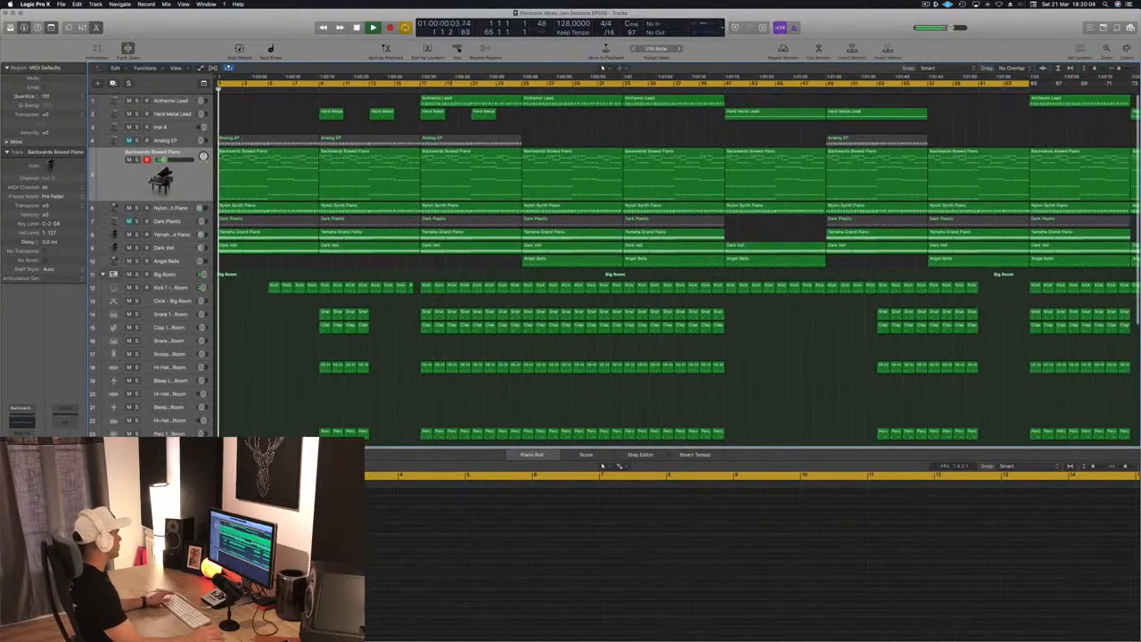
{"action": "left_click", "coordinate": [123, 174]}
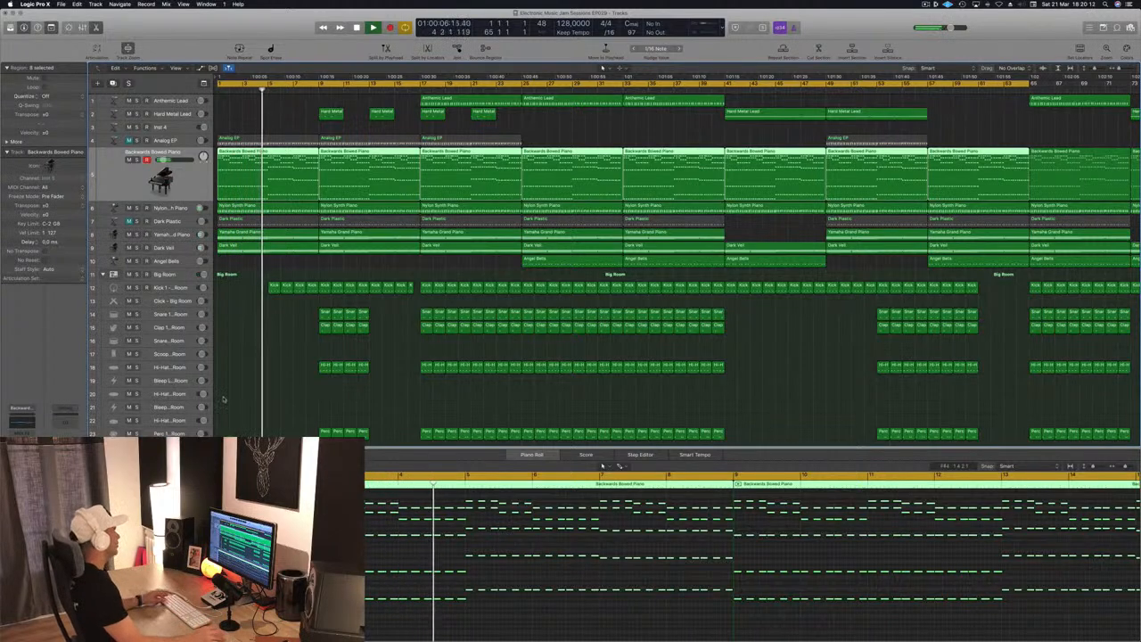
{"action": "scroll", "coordinate": [315, 362], "scroll_direction": "up", "scroll_amount": 5}
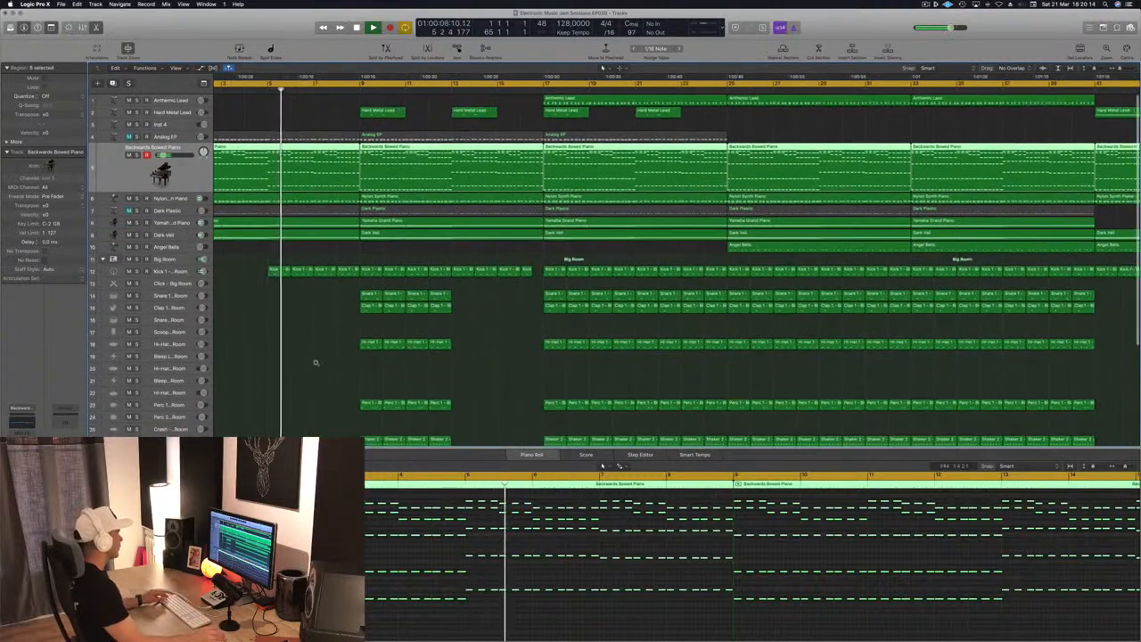
{"action": "scroll", "coordinate": [316, 363], "scroll_direction": "down", "scroll_amount": 3}
{"action": "key", "text": "space"}
Copy the bar 1 crash region onto the FX Reverse - Big Room track at bar 8
{"action": "scroll", "coordinate": [295, 342], "scroll_direction": "down", "scroll_amount": 4}
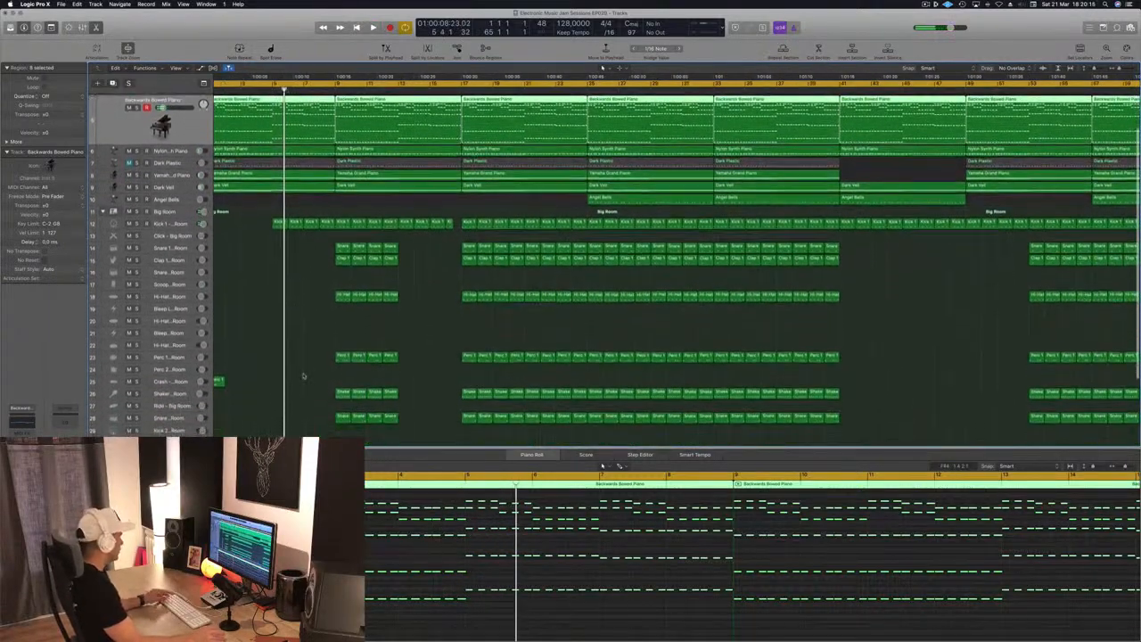
{"action": "scroll", "coordinate": [304, 376], "scroll_direction": "down", "scroll_amount": 3}
{"action": "scroll", "coordinate": [295, 378], "scroll_direction": "down", "scroll_amount": 4}
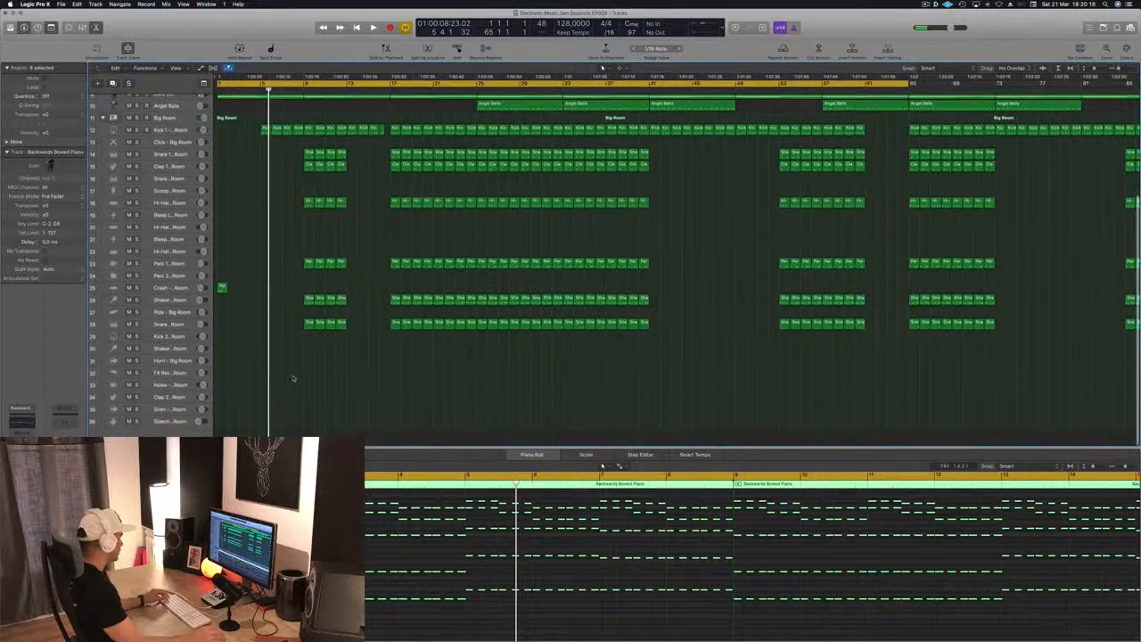
{"action": "left_click", "coordinate": [171, 372]}
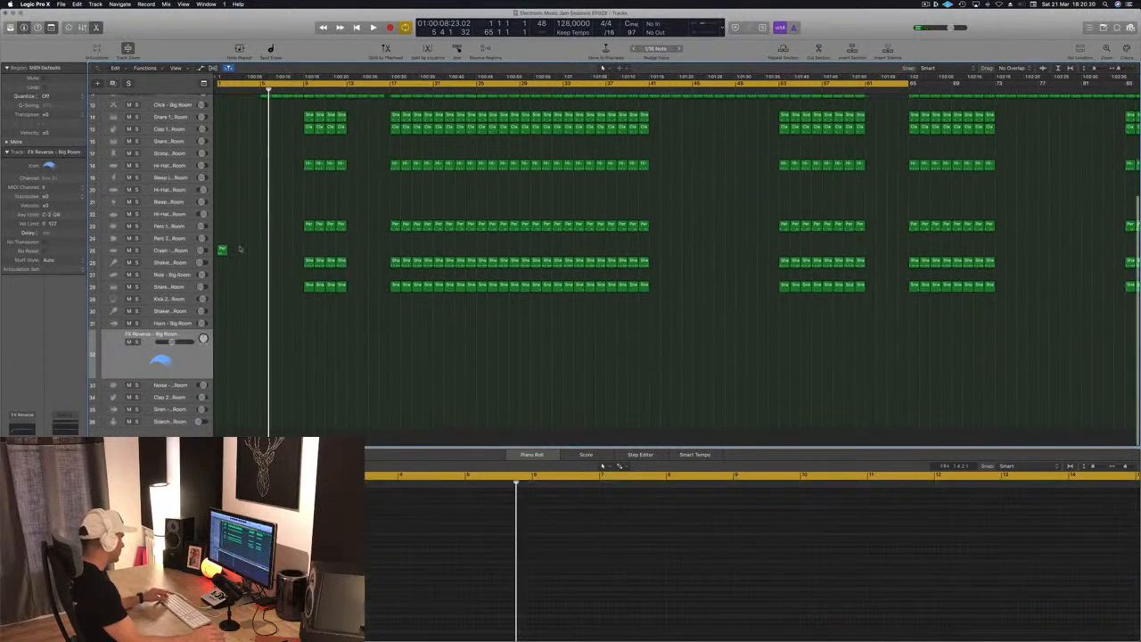
{"action": "left_click_drag", "start_coordinate": [222, 250], "coordinate": [298, 357]}
{"action": "left_click", "coordinate": [668, 557]}
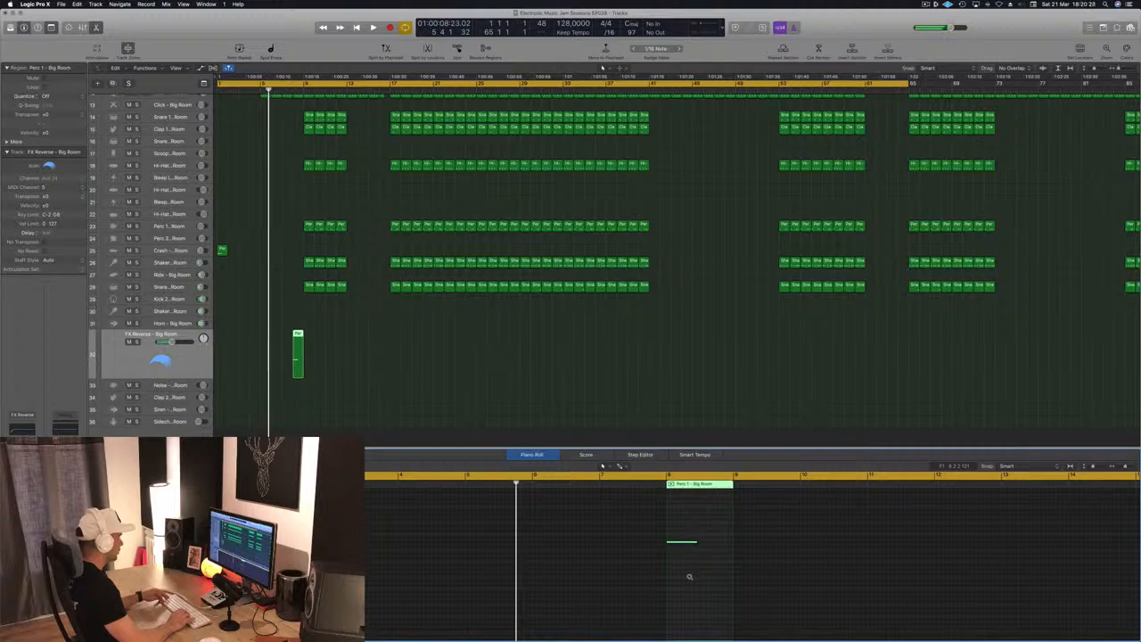
Lengthen the note in the FX Reverse region to fill bar 8 and audition the lead-in to bar 9
{"action": "key", "text": "space"}
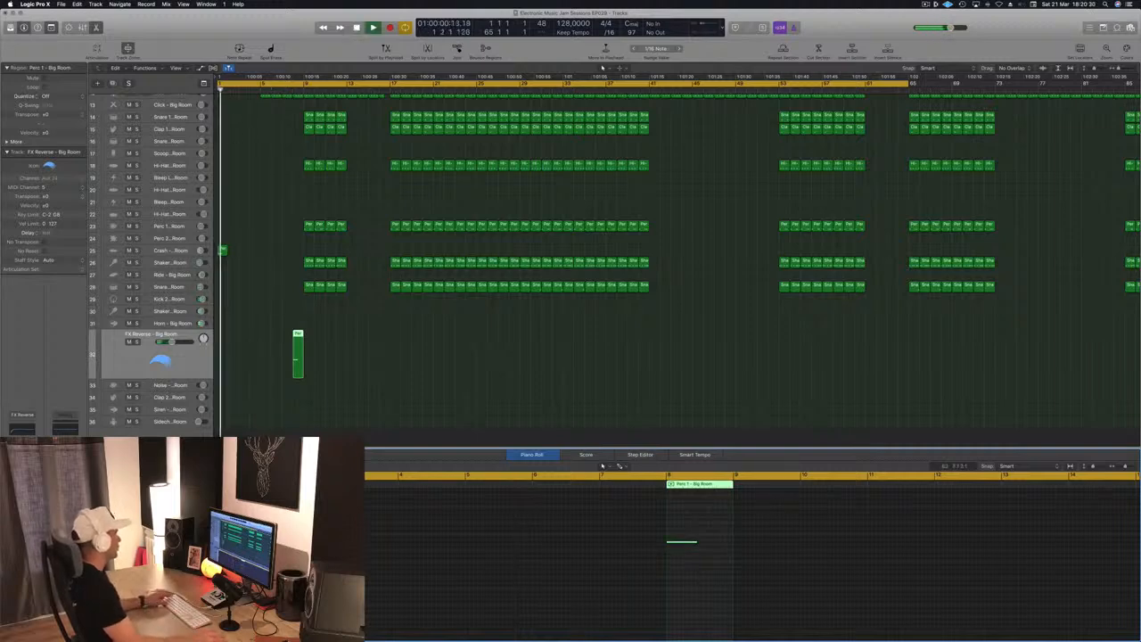
{"action": "left_click", "coordinate": [283, 90]}
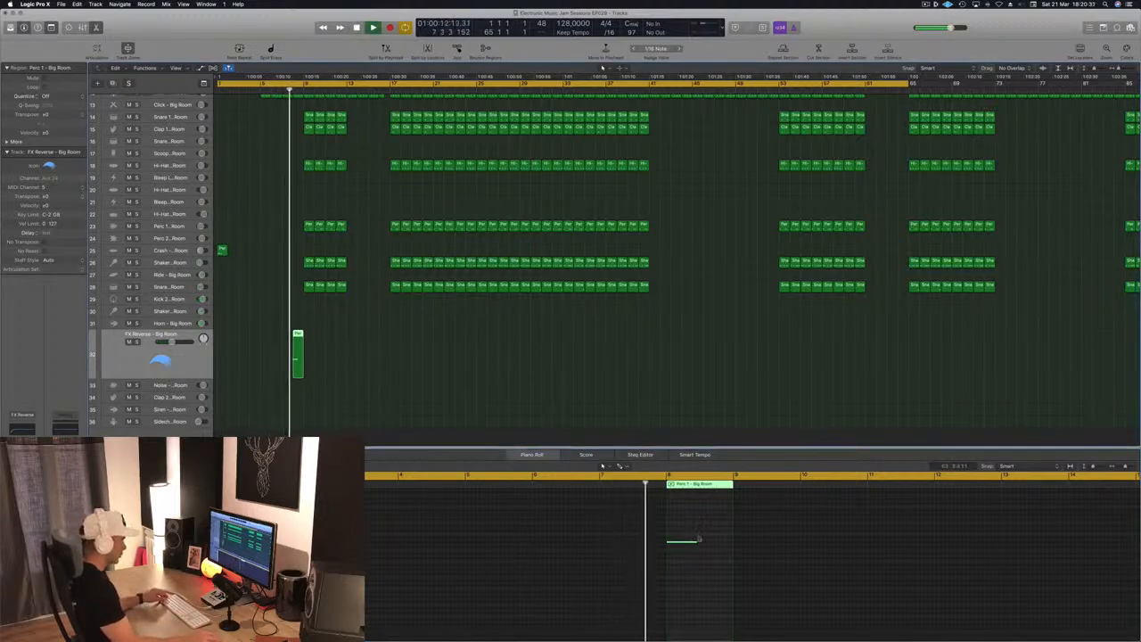
{"action": "left_click_drag", "start_coordinate": [697, 541], "coordinate": [733, 542]}
{"action": "left_click", "coordinate": [290, 92]}
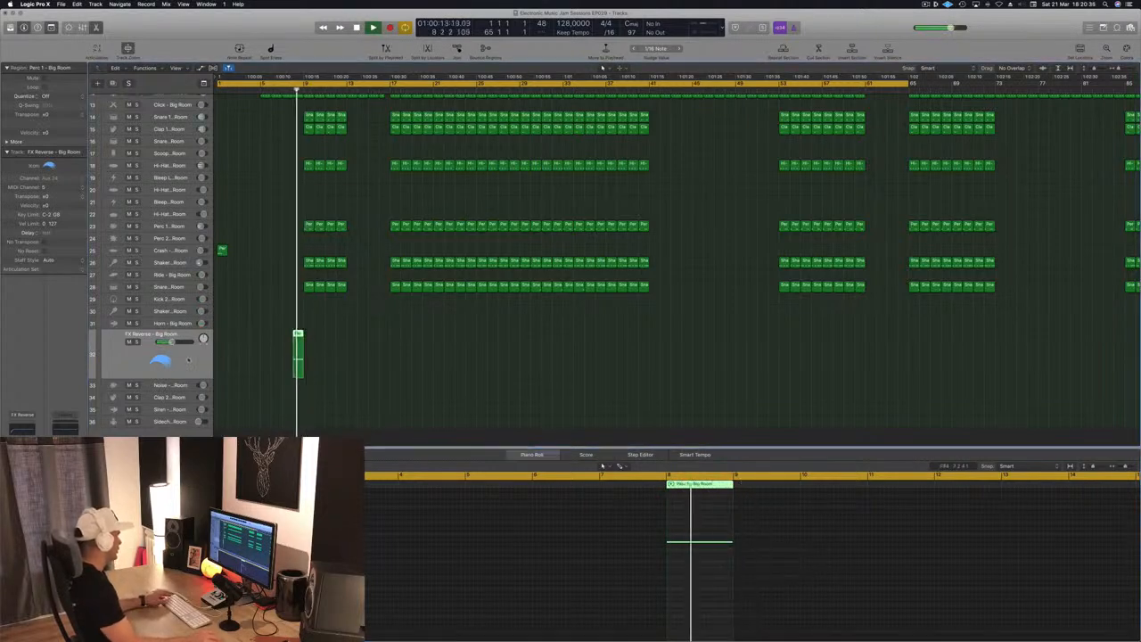
Try Noise Burst - Radiant on the FX Reverse track, then replace its sound with Noise Downer - Dropkick
{"action": "key", "text": "y"}
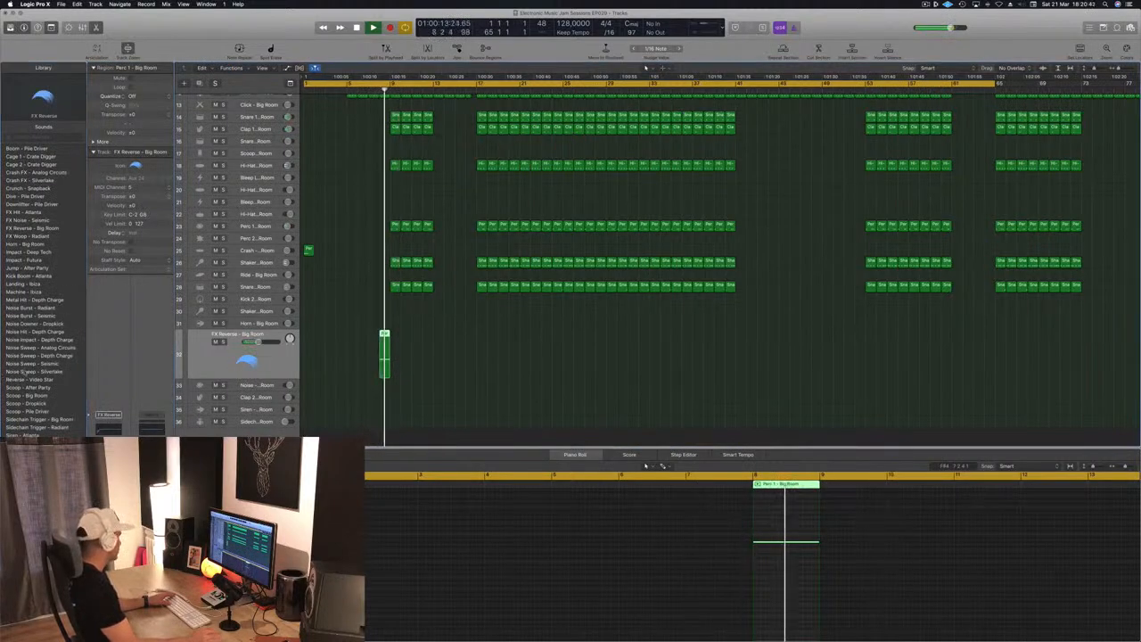
{"action": "left_click", "coordinate": [32, 308]}
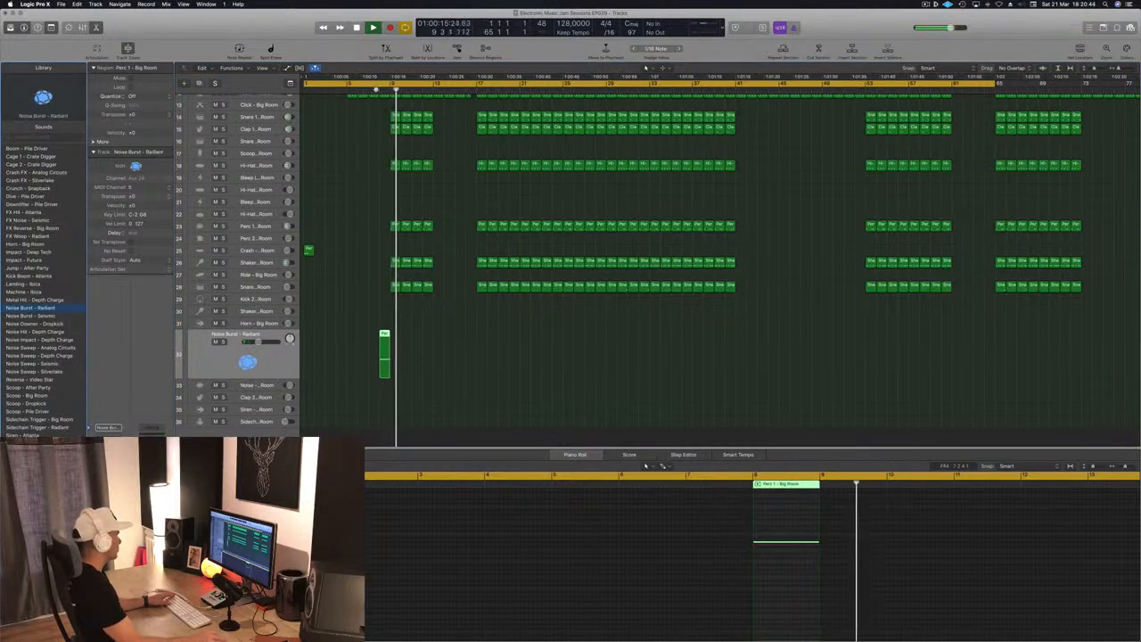
{"action": "left_click", "coordinate": [22, 323]}
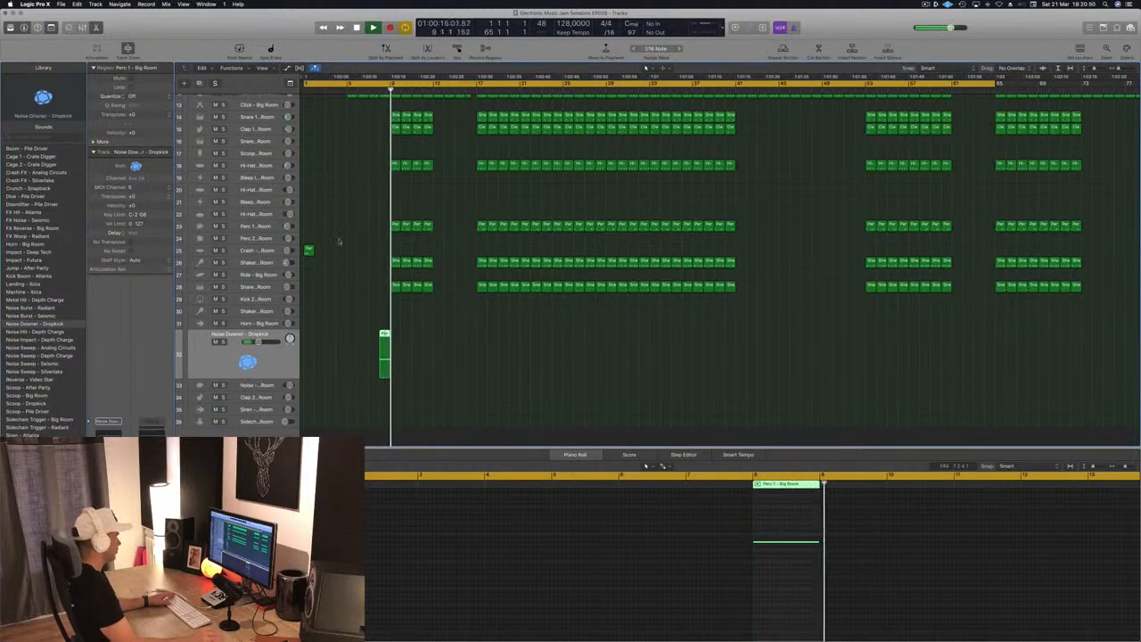
Copy the bar 1 crash region to bar 9 on the Crash track while the song plays from the start
{"action": "scroll", "coordinate": [340, 132], "scroll_direction": "up", "scroll_amount": 3}
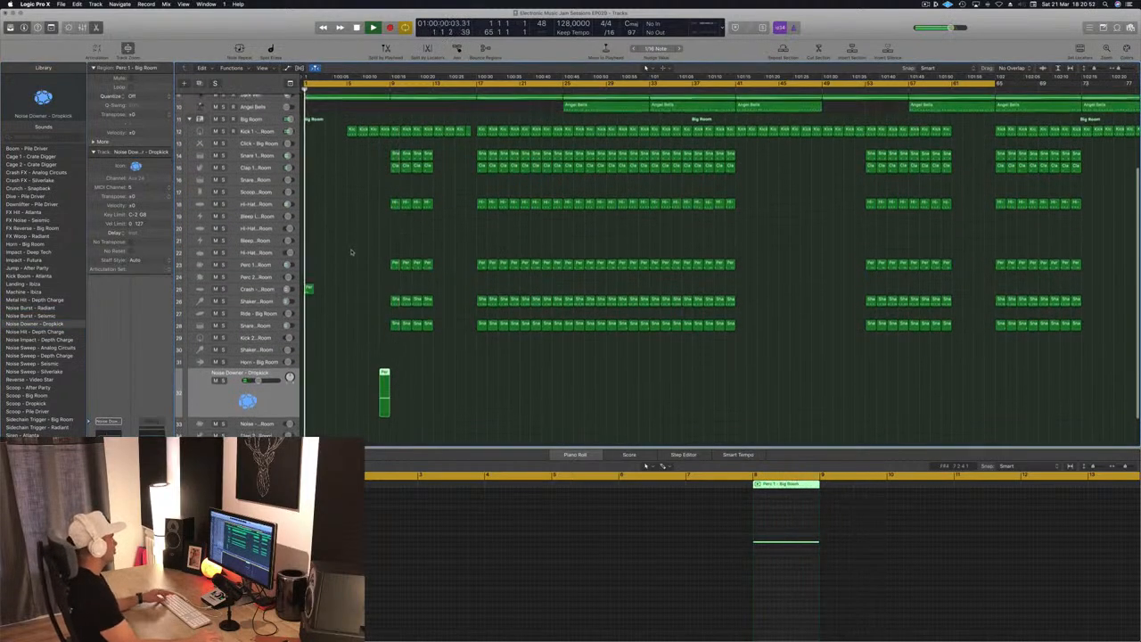
{"action": "key", "text": "Return"}
{"action": "left_click_drag", "start_coordinate": [344, 296], "coordinate": [395, 291]}
{"action": "scroll", "coordinate": [360, 253], "scroll_direction": "down", "scroll_amount": 5}
{"action": "scroll", "coordinate": [359, 253], "scroll_direction": "down", "scroll_amount": 4}
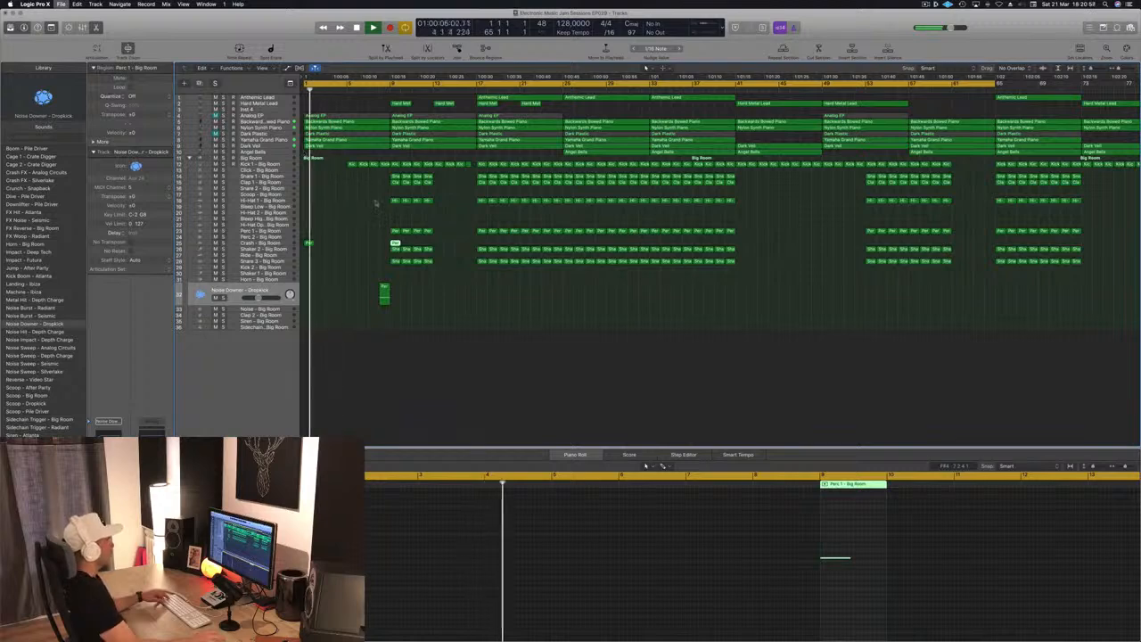
Stop playback and hide the Piano Roll editor to give the arrangement the full height
{"action": "scroll", "coordinate": [377, 201], "scroll_direction": "up", "scroll_amount": 4}
{"action": "key", "text": "space"}
{"action": "scroll", "coordinate": [366, 236], "scroll_direction": "left", "scroll_amount": 3}
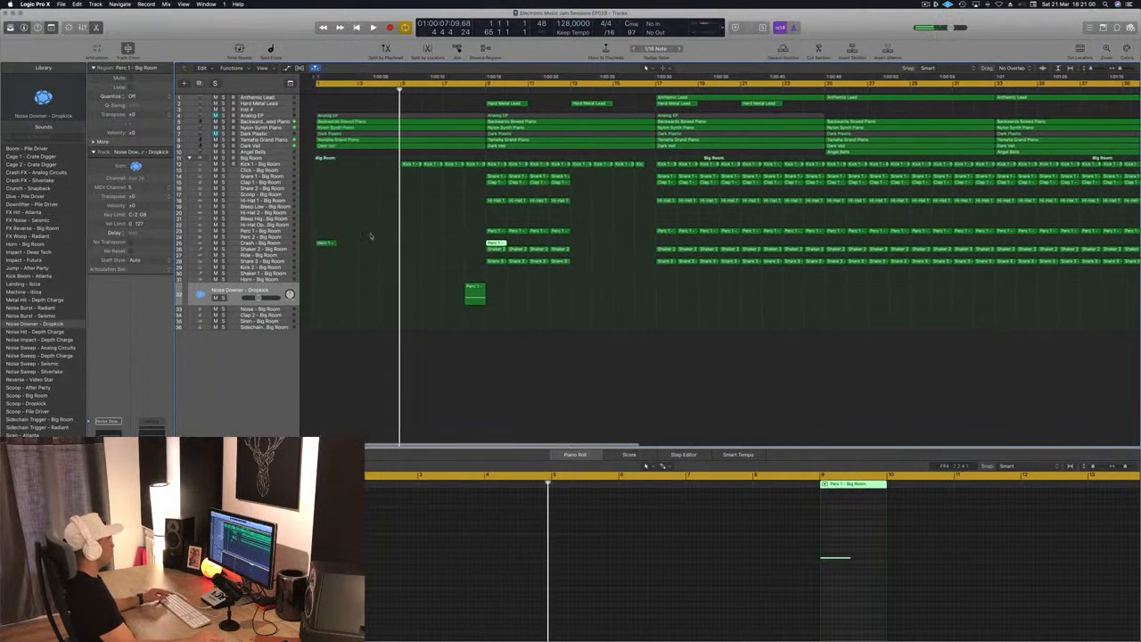
{"action": "scroll", "coordinate": [371, 235], "scroll_direction": "up", "scroll_amount": 4}
{"action": "scroll", "coordinate": [372, 234], "scroll_direction": "up", "scroll_amount": 2}
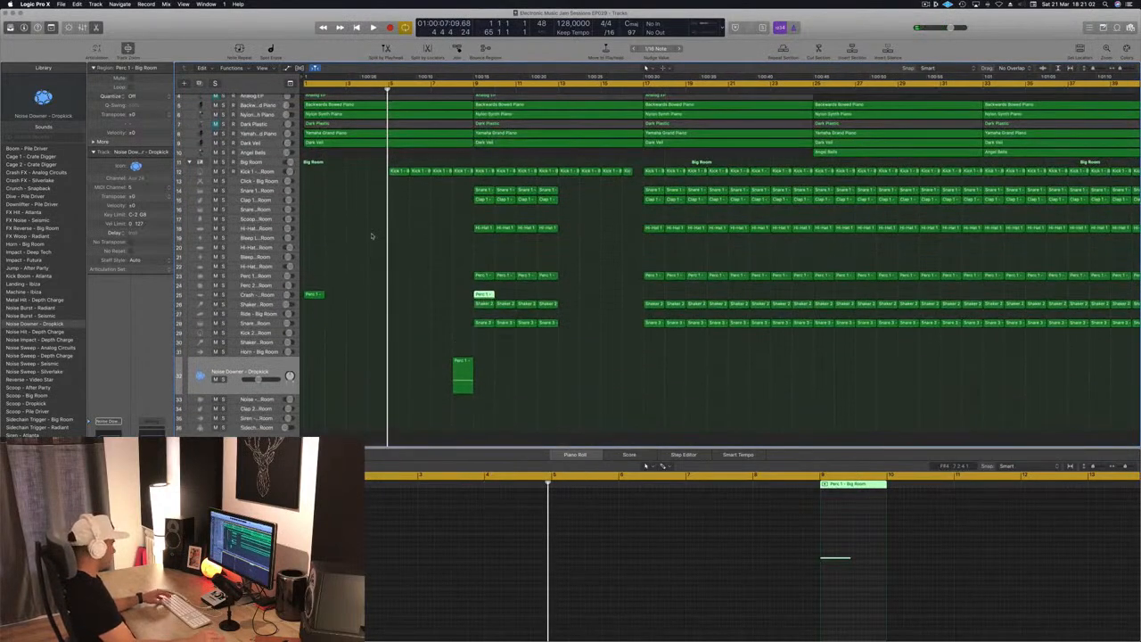
{"action": "key", "text": "e"}
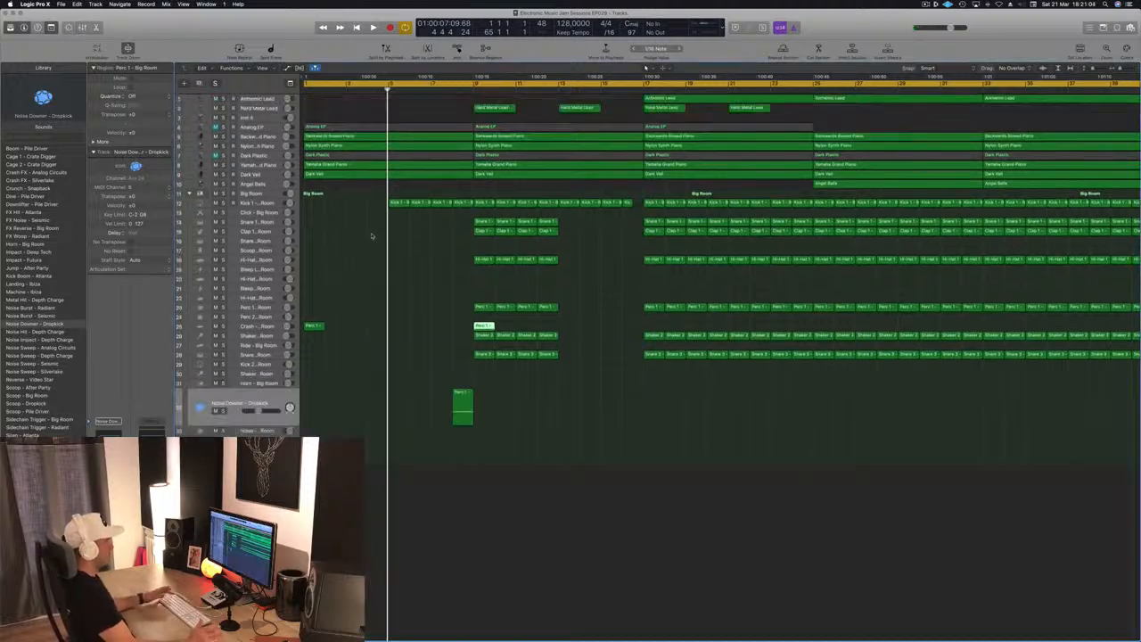
{"action": "scroll", "coordinate": [377, 253], "scroll_direction": "down", "scroll_amount": 2}
{"action": "scroll", "coordinate": [377, 253], "scroll_direction": "up", "scroll_amount": 2}
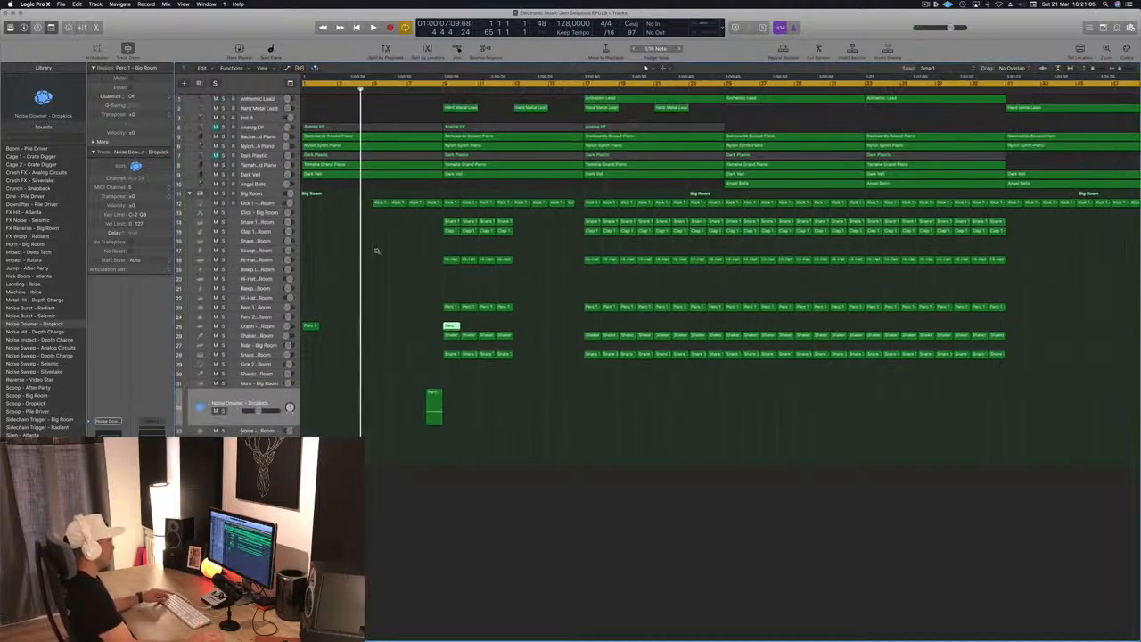
{"action": "scroll", "coordinate": [376, 253], "scroll_direction": "left", "scroll_amount": 2}
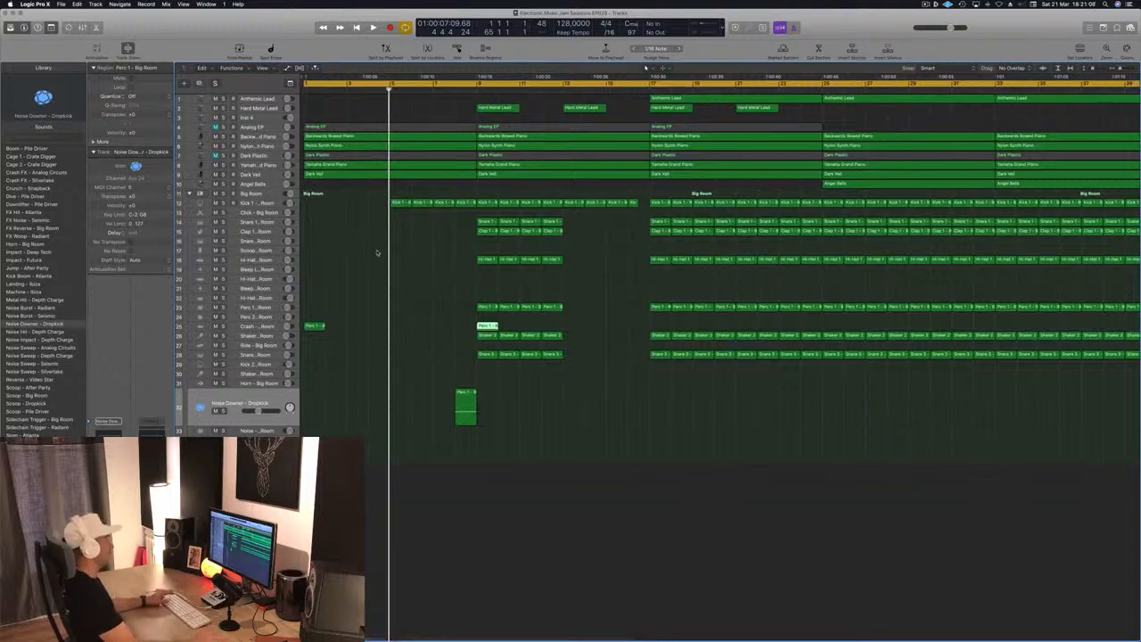
Play from bar 1 and examine the notes of the Kick 1 region at bar 8
{"action": "key", "text": "Return"}
{"action": "key", "text": "space"}
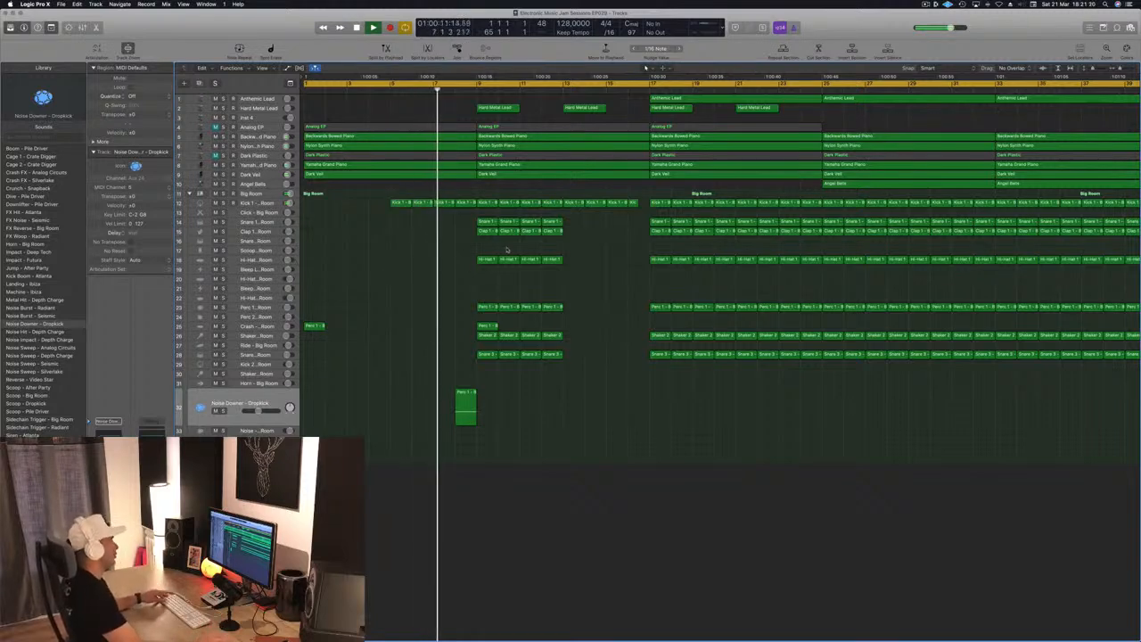
{"action": "left_click", "coordinate": [466, 203]}
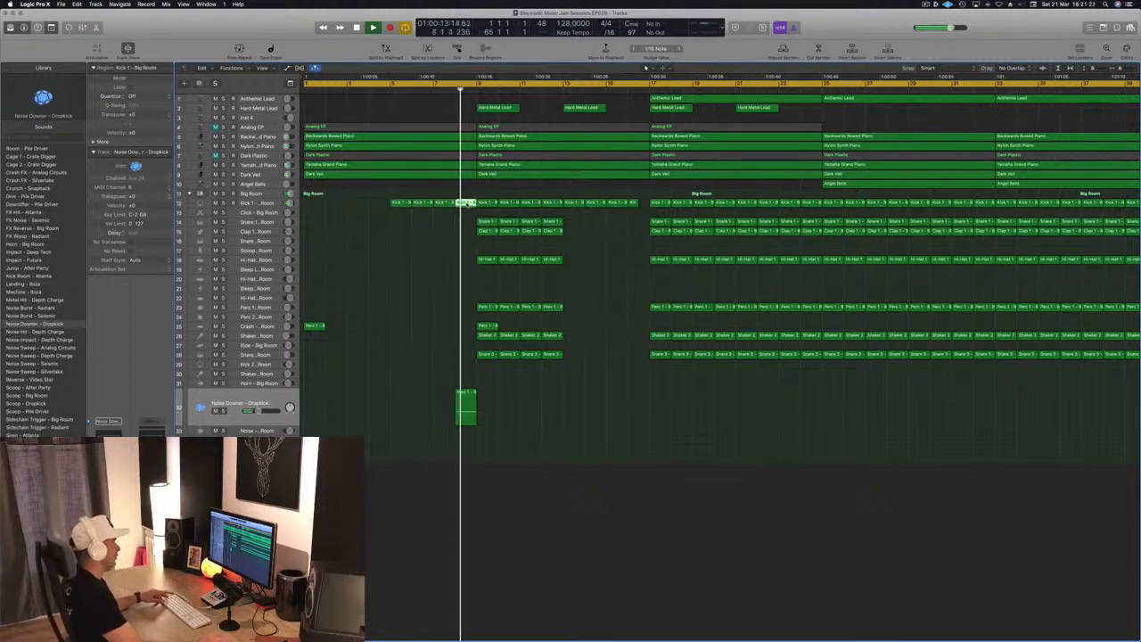
{"action": "double_click", "coordinate": [467, 202]}
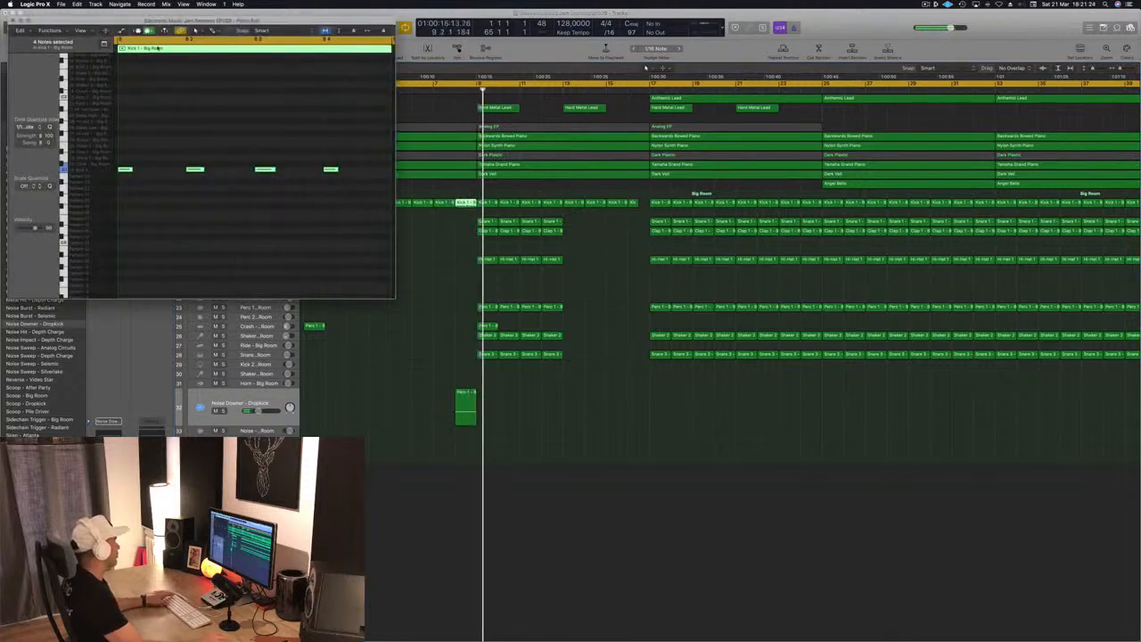
{"action": "left_click", "coordinate": [14, 21]}
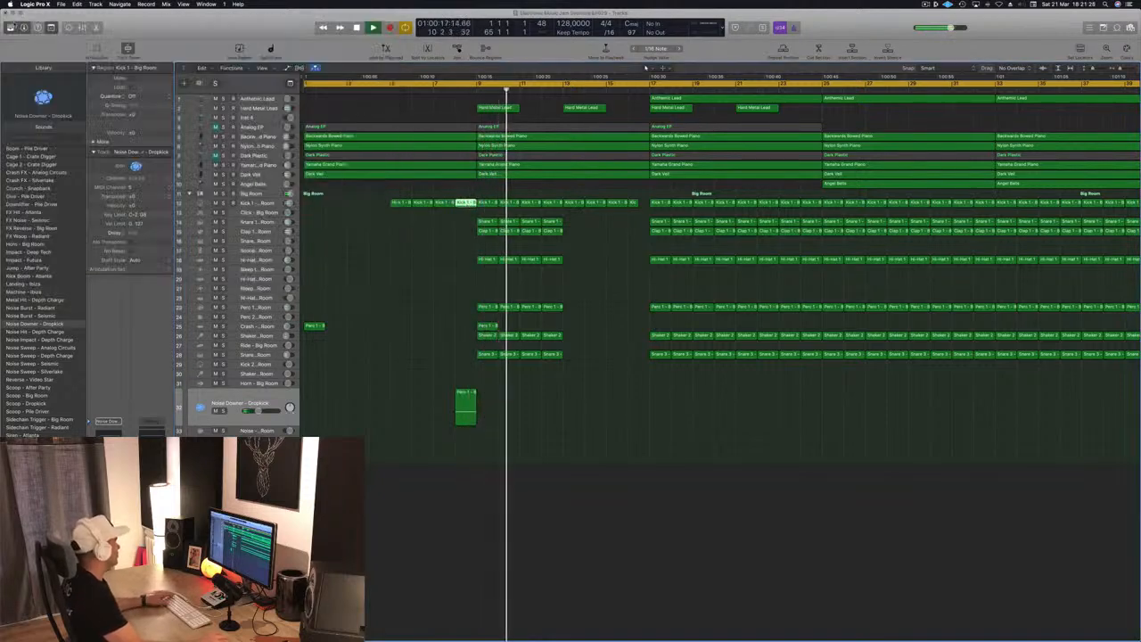
Delete the Hard Metal Lead regions at bars 9 and 13 and copy the bar 17 Anthemic Lead region to bar 9
{"action": "key", "text": "space"}
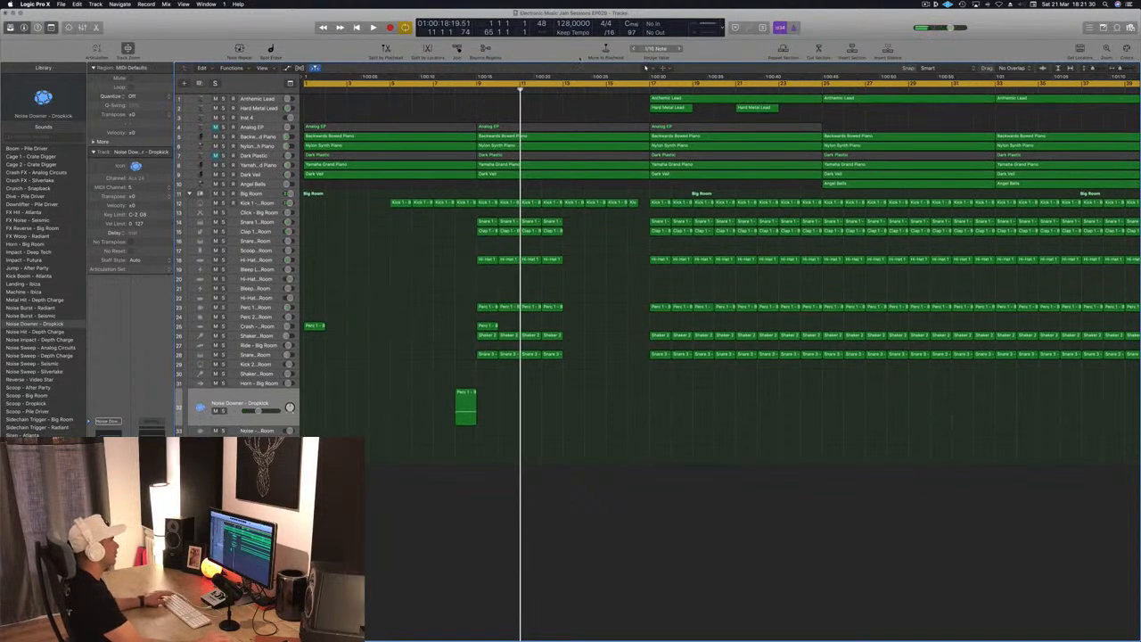
{"action": "key", "text": "Return"}
{"action": "key", "text": "space"}
{"action": "left_click", "coordinate": [710, 102]}
{"action": "left_click_drag", "start_coordinate": [708, 101], "coordinate": [540, 107]}
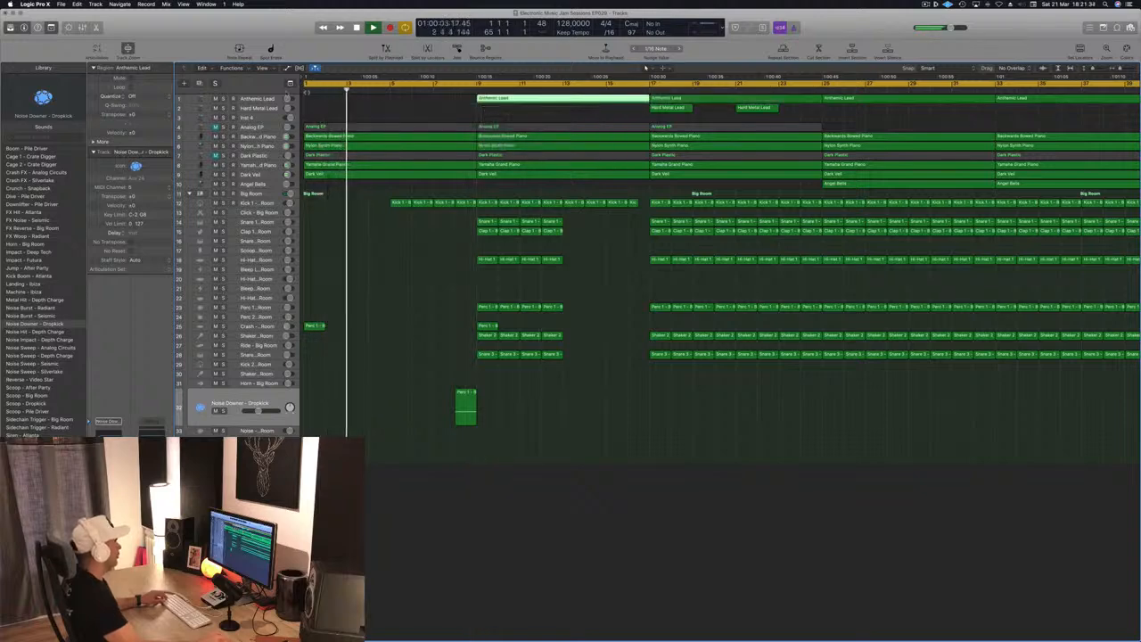
Move the Anthemic Lead track directly below Analog EP and play from about bar 9
{"action": "left_click_drag", "start_coordinate": [267, 99], "coordinate": [263, 164]}
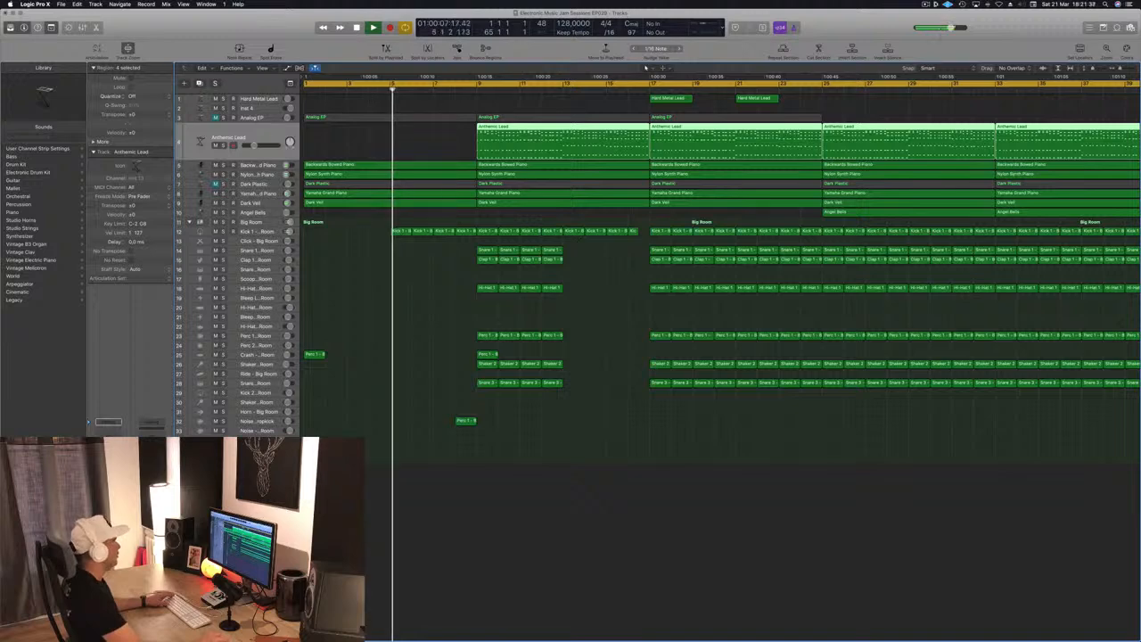
{"action": "left_click", "coordinate": [472, 91]}
{"action": "scroll", "coordinate": [392, 127], "scroll_direction": "down", "scroll_amount": 2}
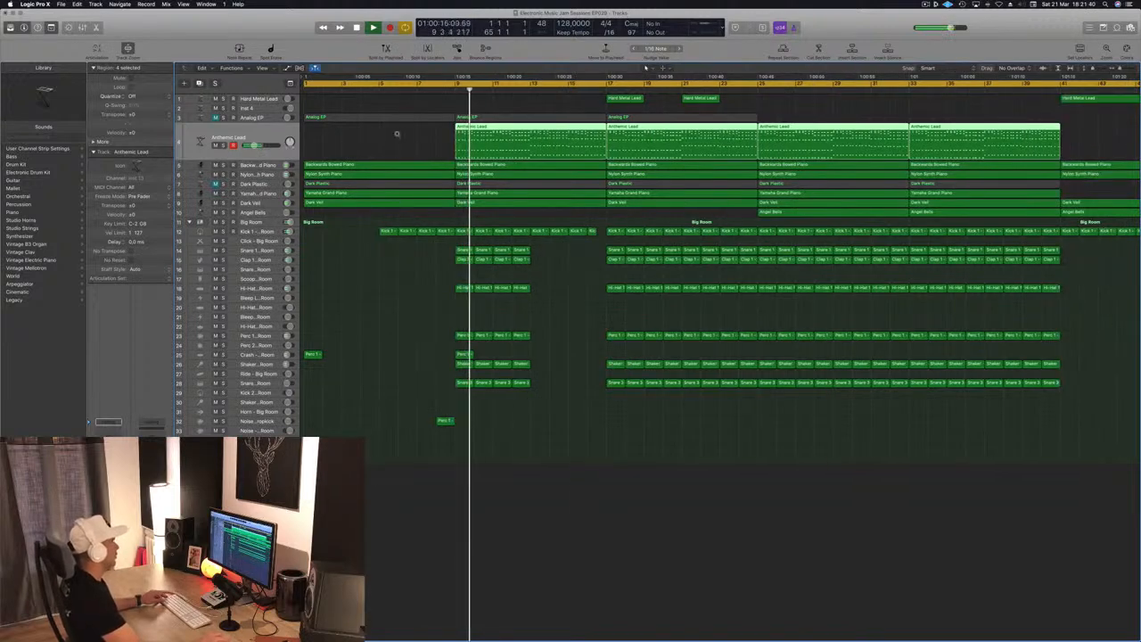
Play the arrangement from about bar 9, and replay it from bar 1 to review the opening
{"action": "scroll", "coordinate": [396, 144], "scroll_direction": "down", "scroll_amount": 3}
{"action": "scroll", "coordinate": [396, 144], "scroll_direction": "down", "scroll_amount": 3}
{"action": "scroll", "coordinate": [345, 154], "scroll_direction": "up", "scroll_amount": 2}
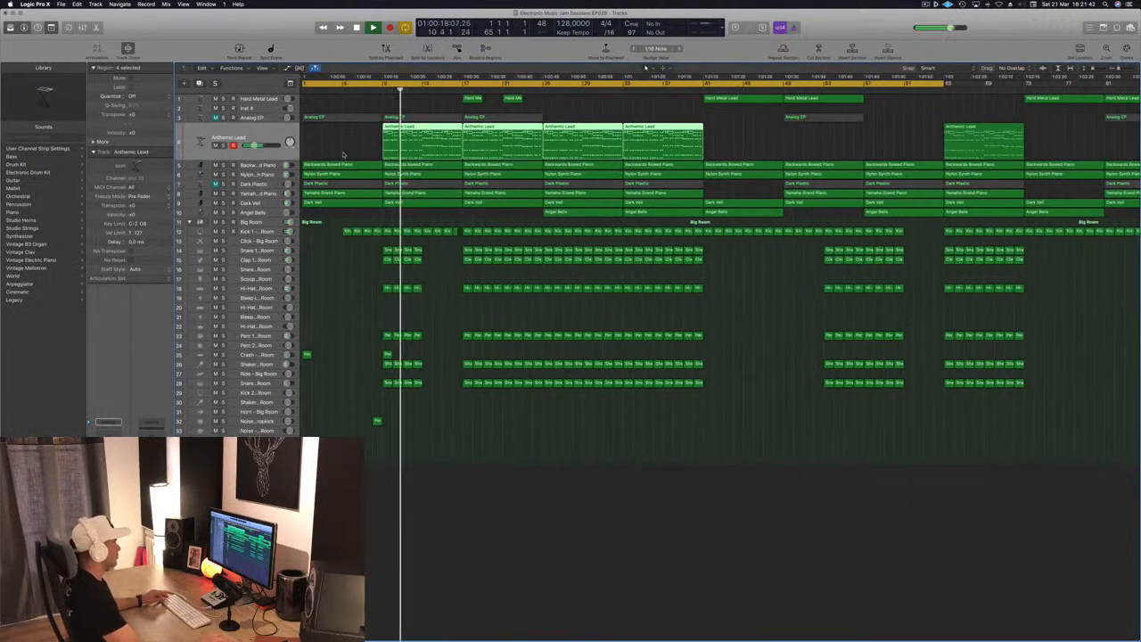
{"action": "scroll", "coordinate": [376, 149], "scroll_direction": "down", "scroll_amount": 1}
{"action": "scroll", "coordinate": [376, 149], "scroll_direction": "up", "scroll_amount": 3}
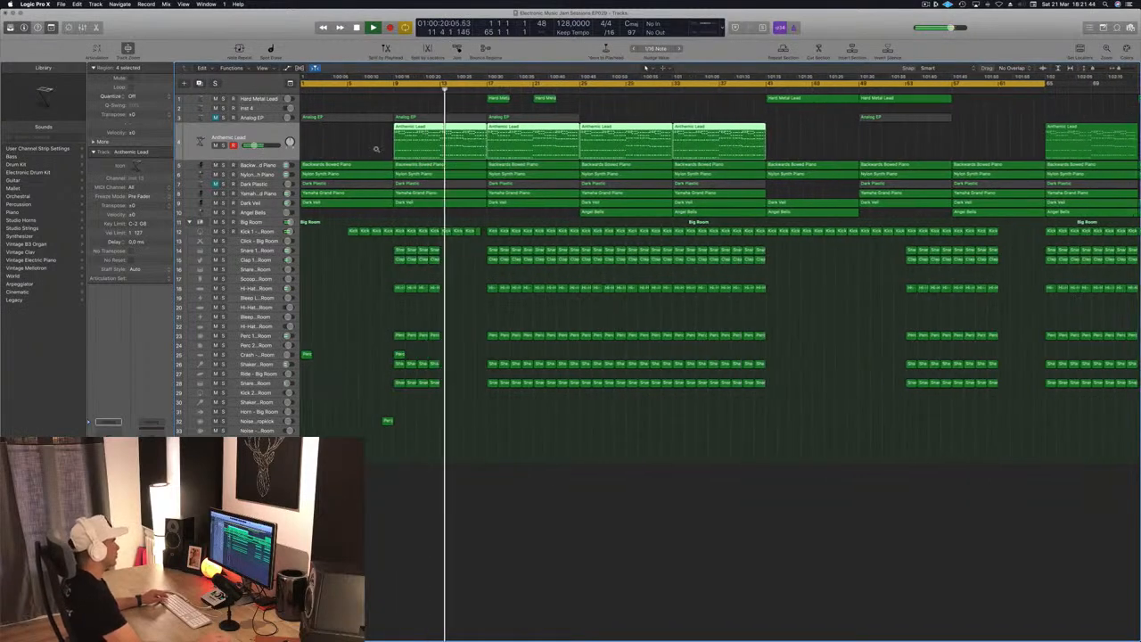
{"action": "scroll", "coordinate": [376, 149], "scroll_direction": "down", "scroll_amount": 1}
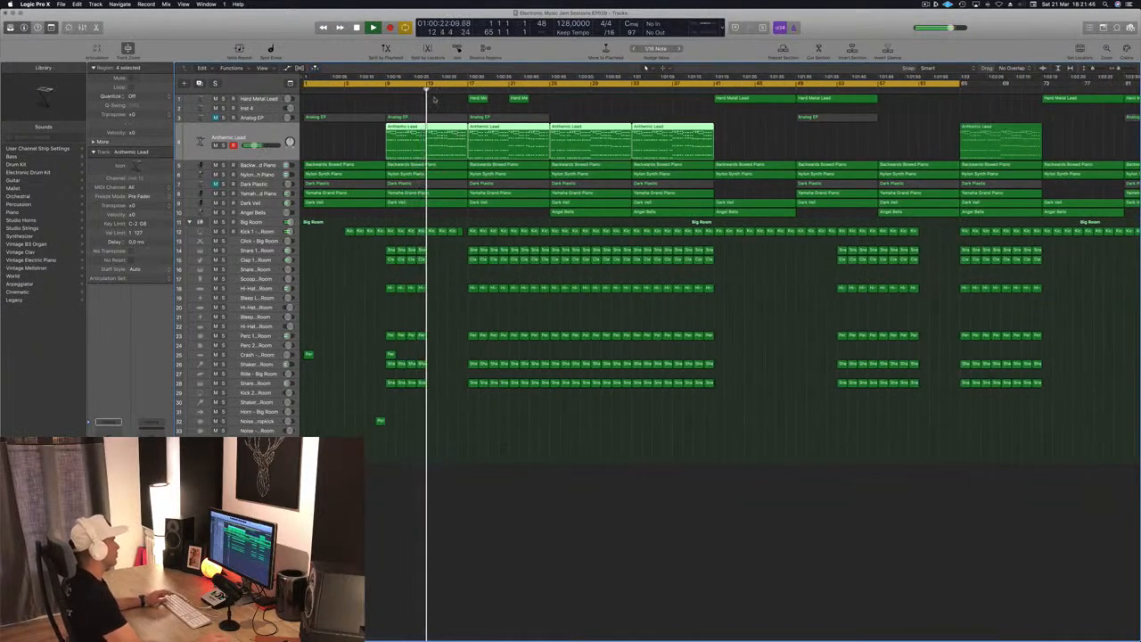
{"action": "left_click", "coordinate": [382, 89]}
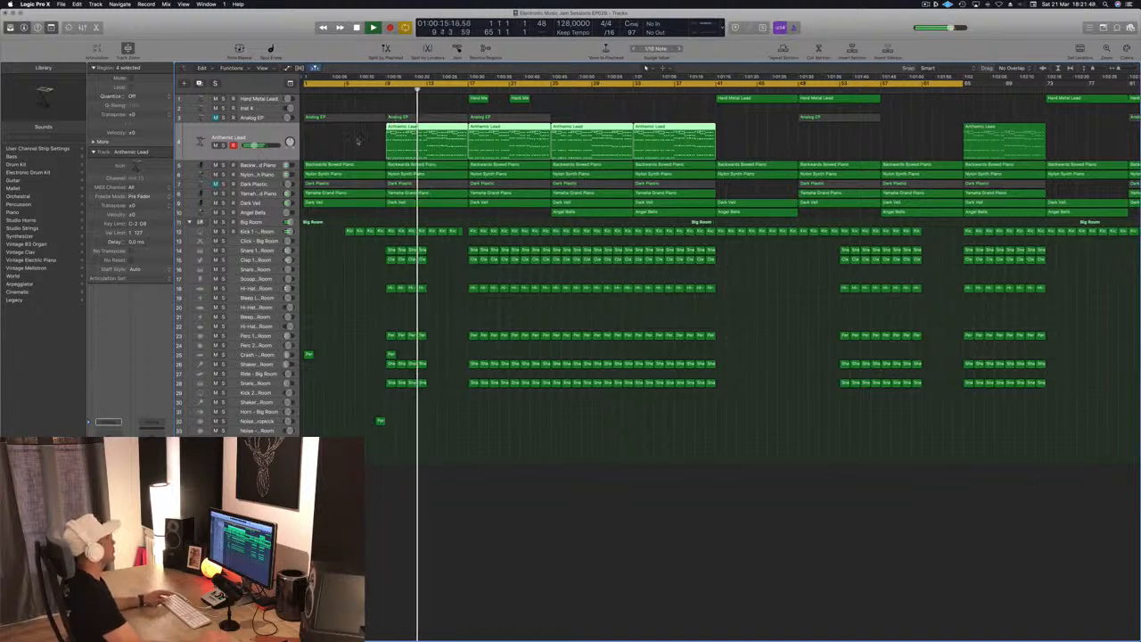
{"action": "scroll", "coordinate": [362, 140], "scroll_direction": "up", "scroll_amount": 2}
{"action": "key", "text": "Return"}
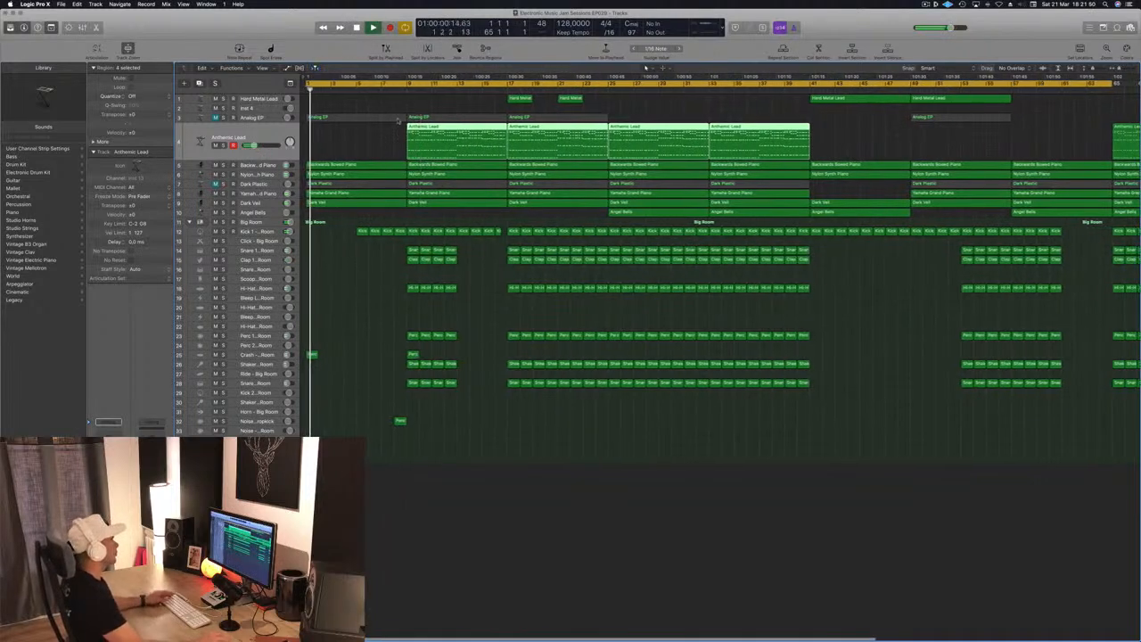
Unmute the Dark Plastic track and delete its region at bar 1, with playback restarted from bar 1
{"action": "left_click", "coordinate": [376, 99]}
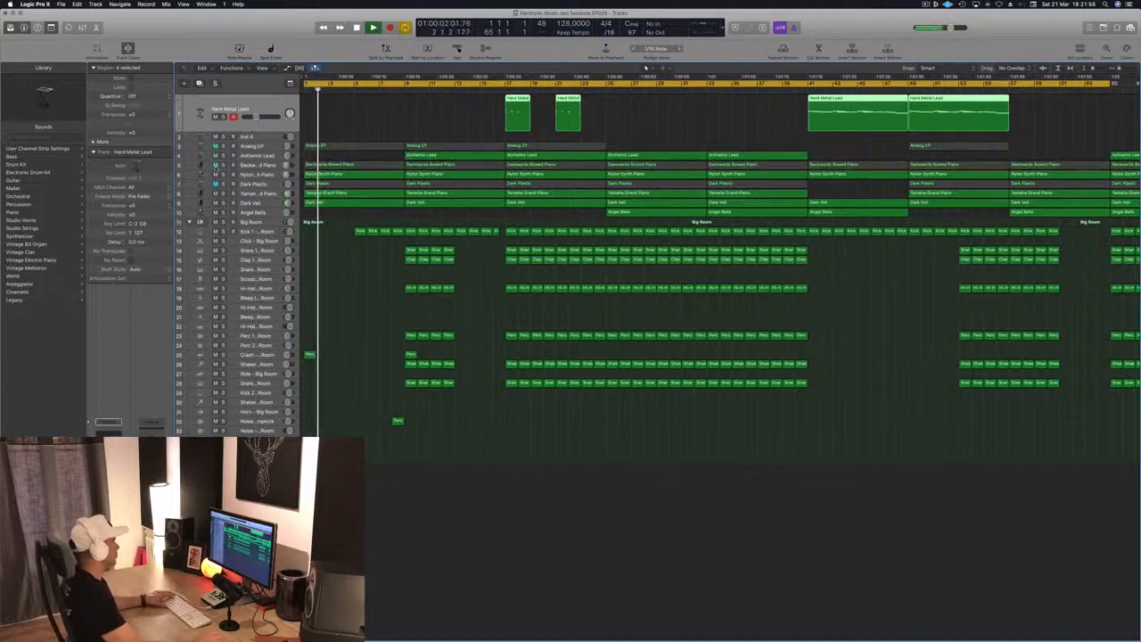
{"action": "key", "text": "Return"}
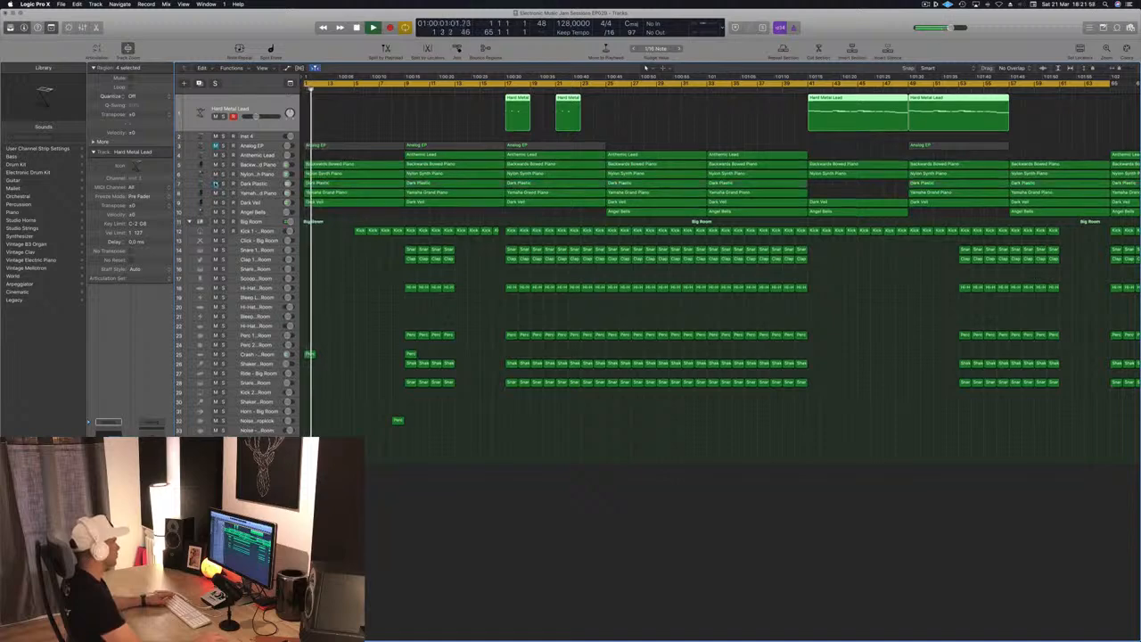
{"action": "left_click", "coordinate": [353, 185]}
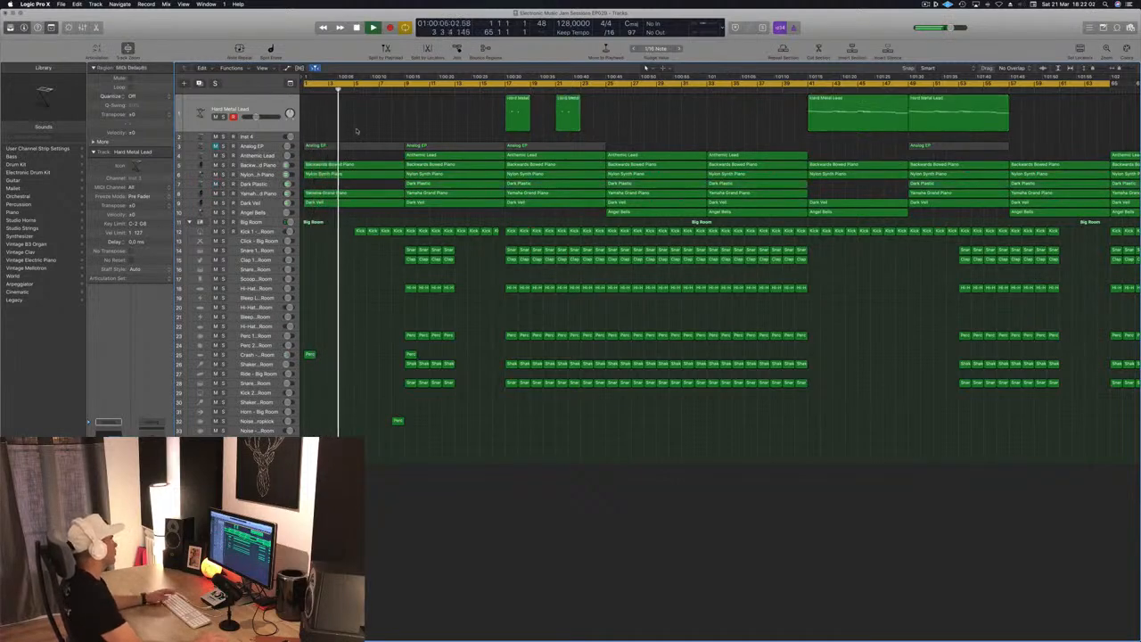
Unmute the Analog EP track, select it and replay the opening from bar 1
{"action": "left_click", "coordinate": [216, 145]}
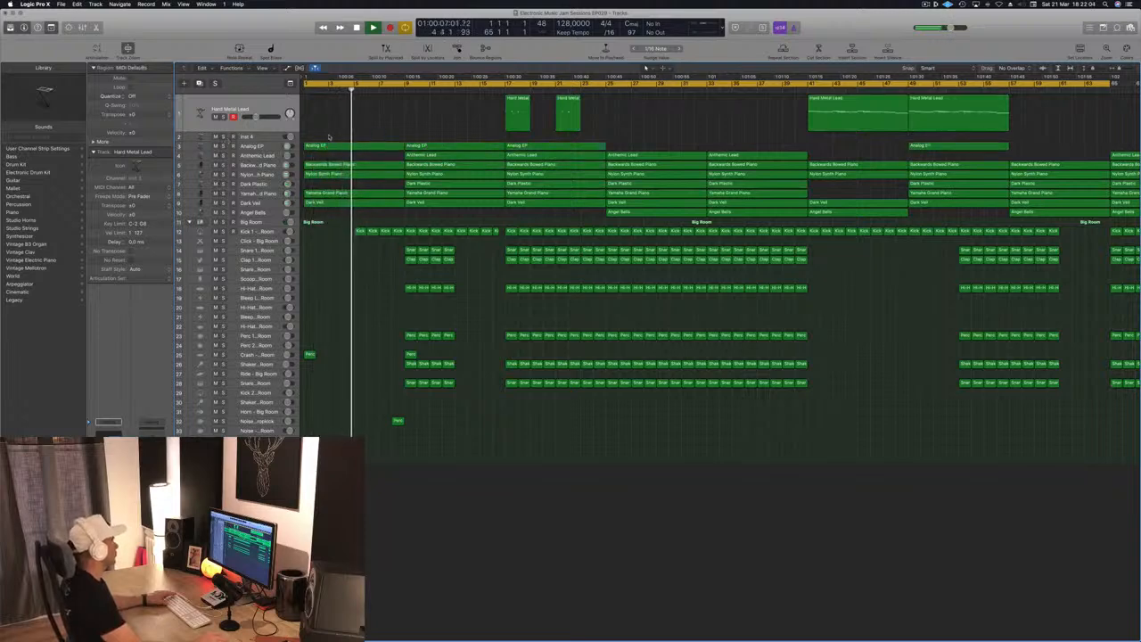
{"action": "left_click", "coordinate": [259, 147]}
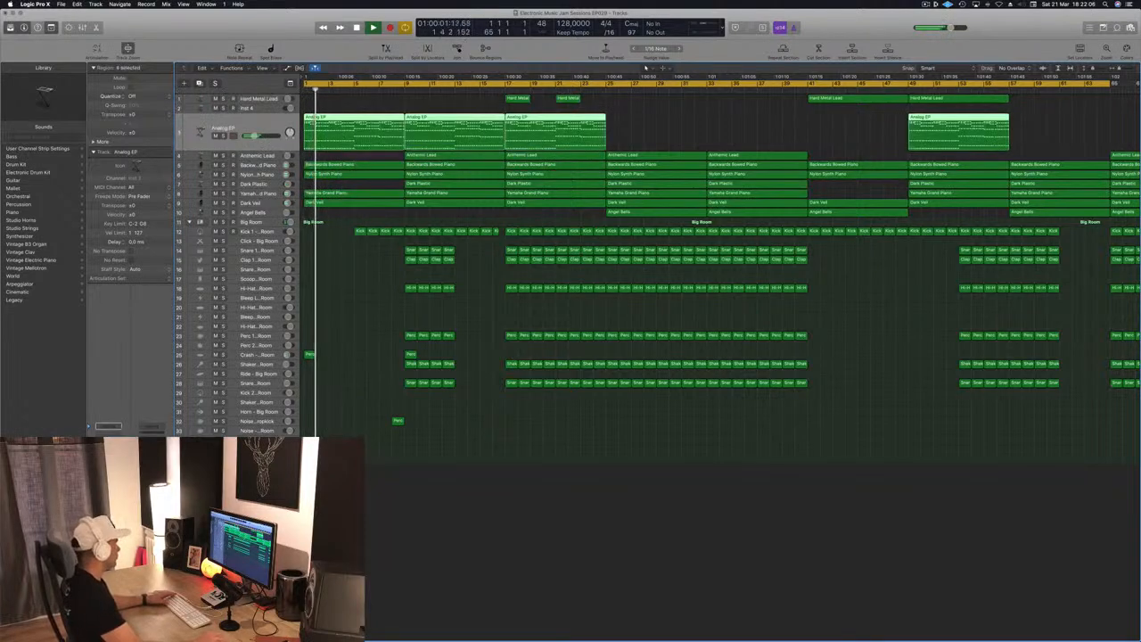
{"action": "left_click", "coordinate": [460, 558]}
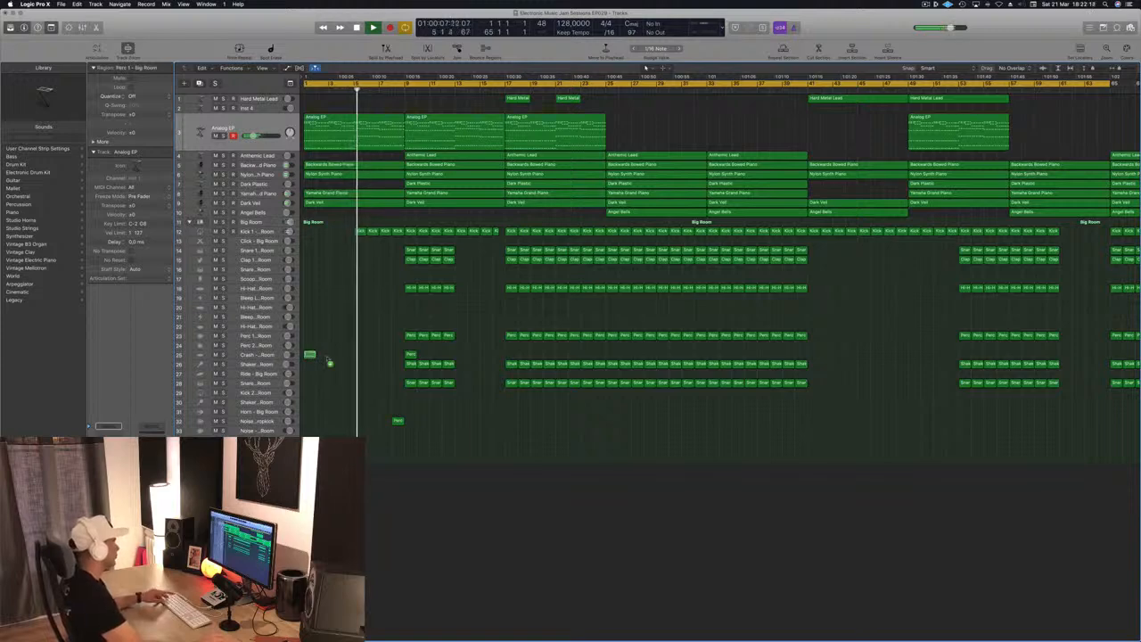
Copy the crash region from bar 1 to bar 5, save the project and replay from bar 1
{"action": "left_click_drag", "start_coordinate": [329, 362], "coordinate": [359, 355], "text": "alt"}
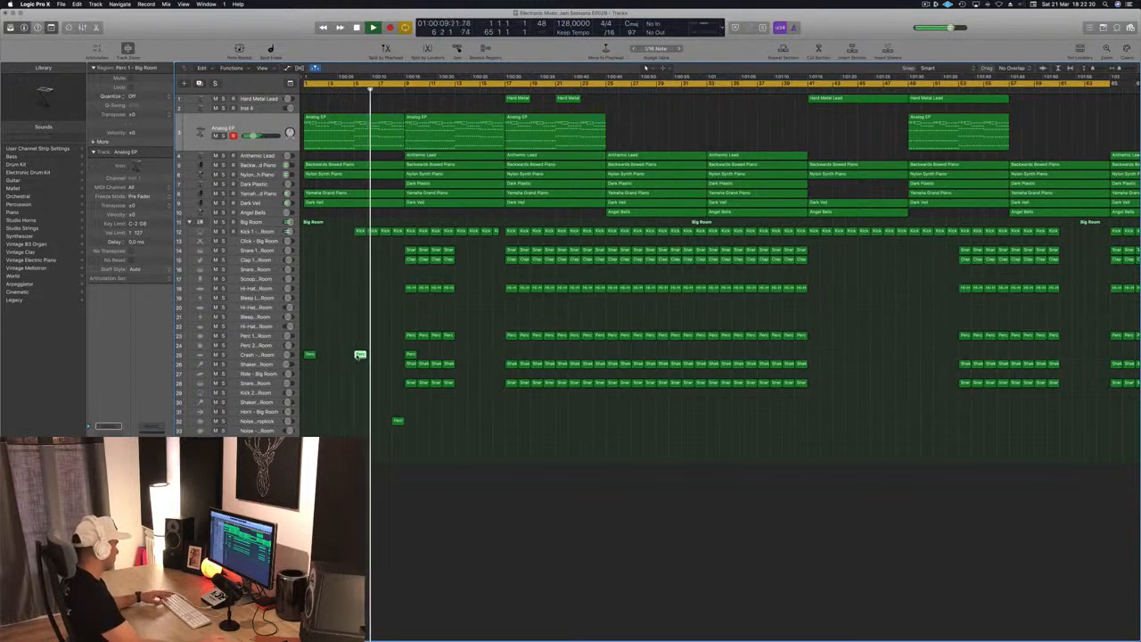
{"action": "key", "text": "super+s"}
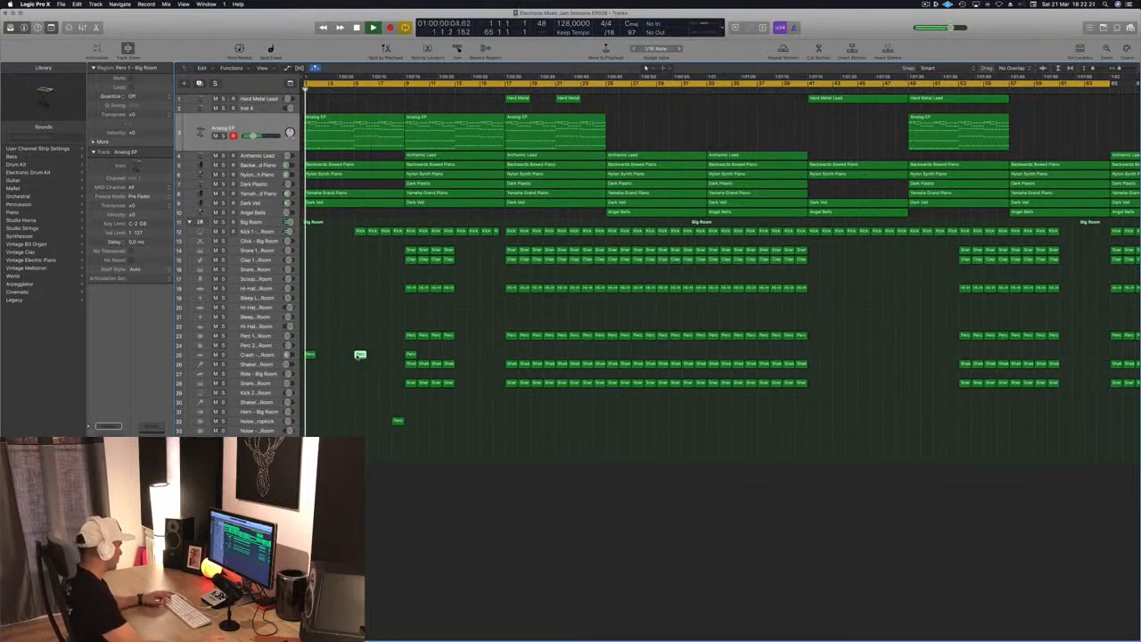
{"action": "scroll", "coordinate": [361, 332], "scroll_direction": "down", "scroll_amount": 3}
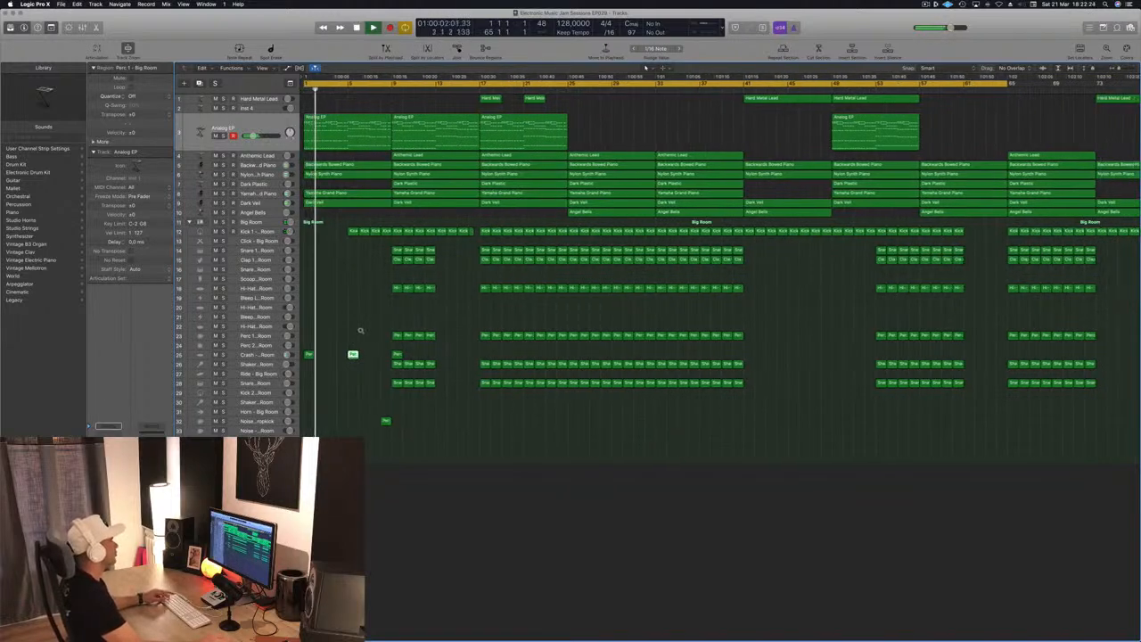
{"action": "scroll", "coordinate": [361, 331], "scroll_direction": "down", "scroll_amount": 1}
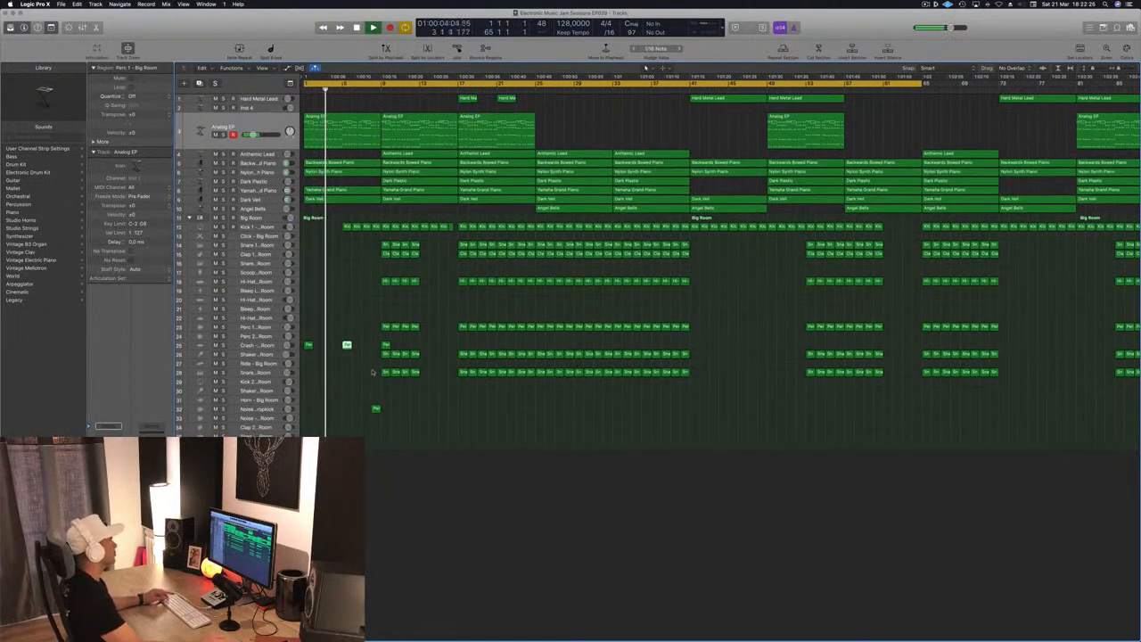
{"action": "scroll", "coordinate": [372, 372], "scroll_direction": "up", "scroll_amount": 2}
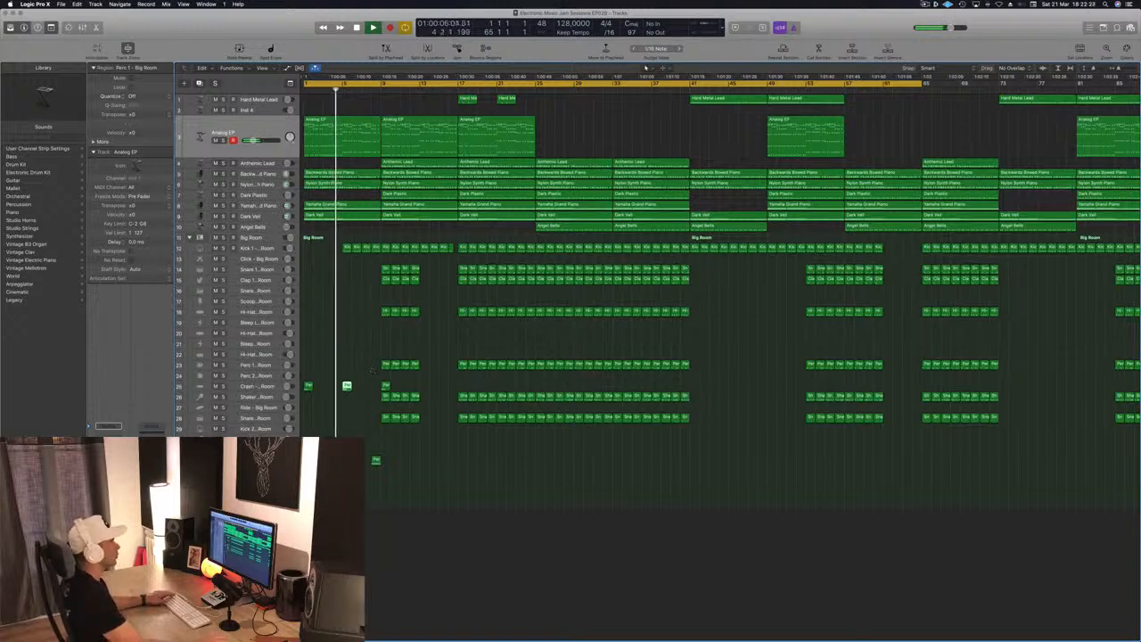
{"action": "left_click", "coordinate": [926, 5]}
{"action": "left_click", "coordinate": [871, 27]}
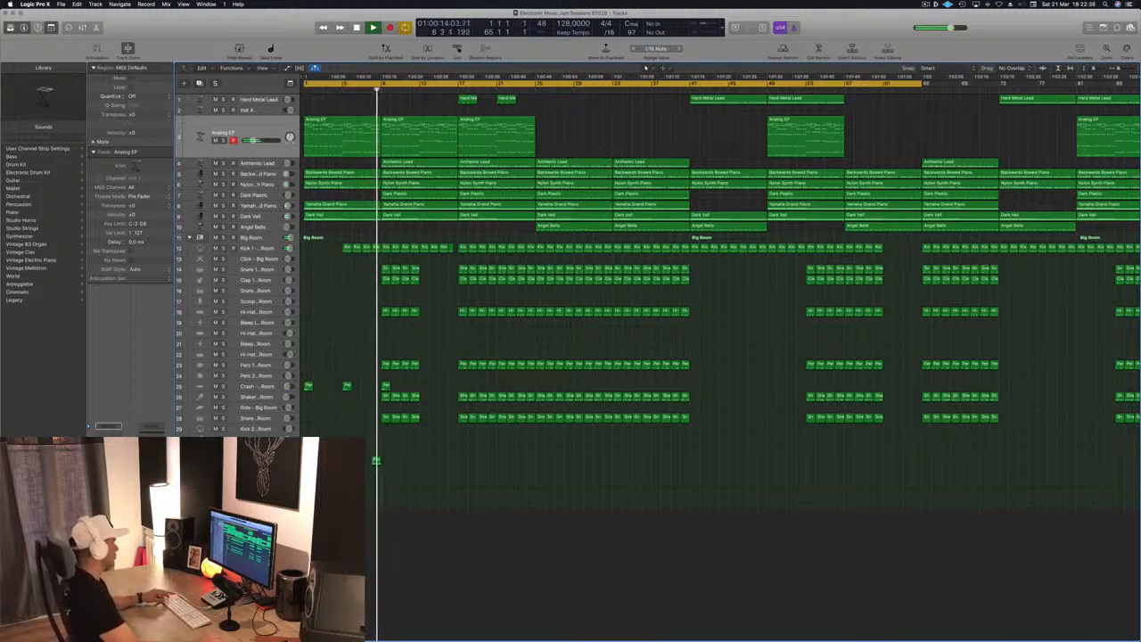
Copy the Noise Downer region from bar 8 to bars 9 and 13 and save the project
{"action": "left_click", "coordinate": [376, 461]}
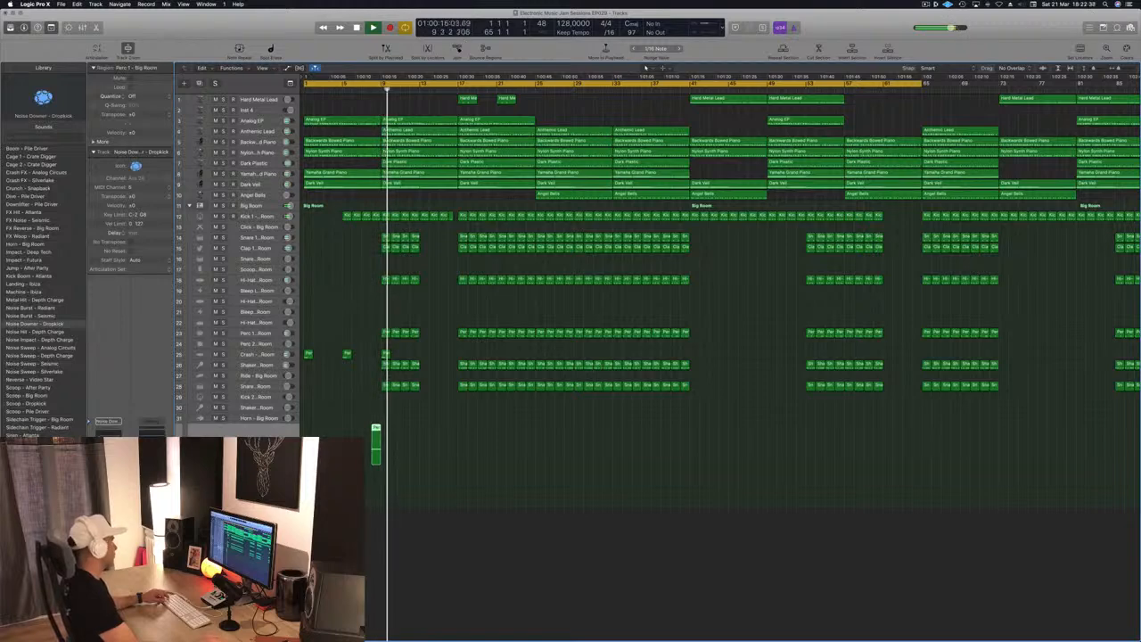
{"action": "left_click_drag", "start_coordinate": [376, 428], "coordinate": [425, 429]}
{"action": "key", "text": "super+s"}
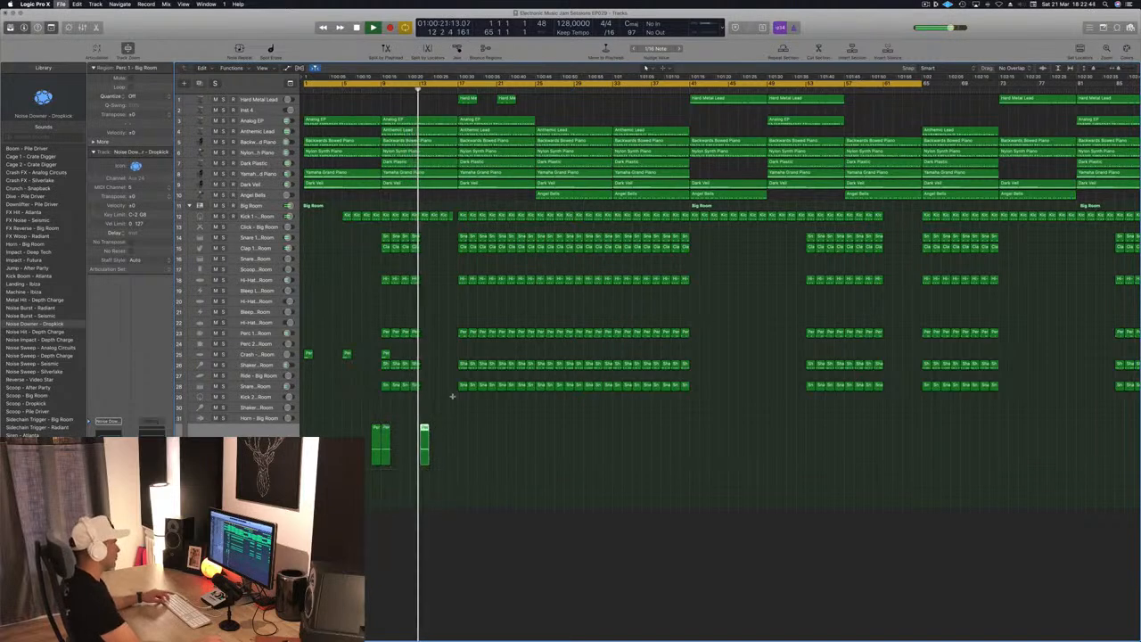
{"action": "scroll", "coordinate": [456, 306], "scroll_direction": "up", "scroll_amount": 5}
{"action": "scroll", "coordinate": [455, 306], "scroll_direction": "down", "scroll_amount": 4}
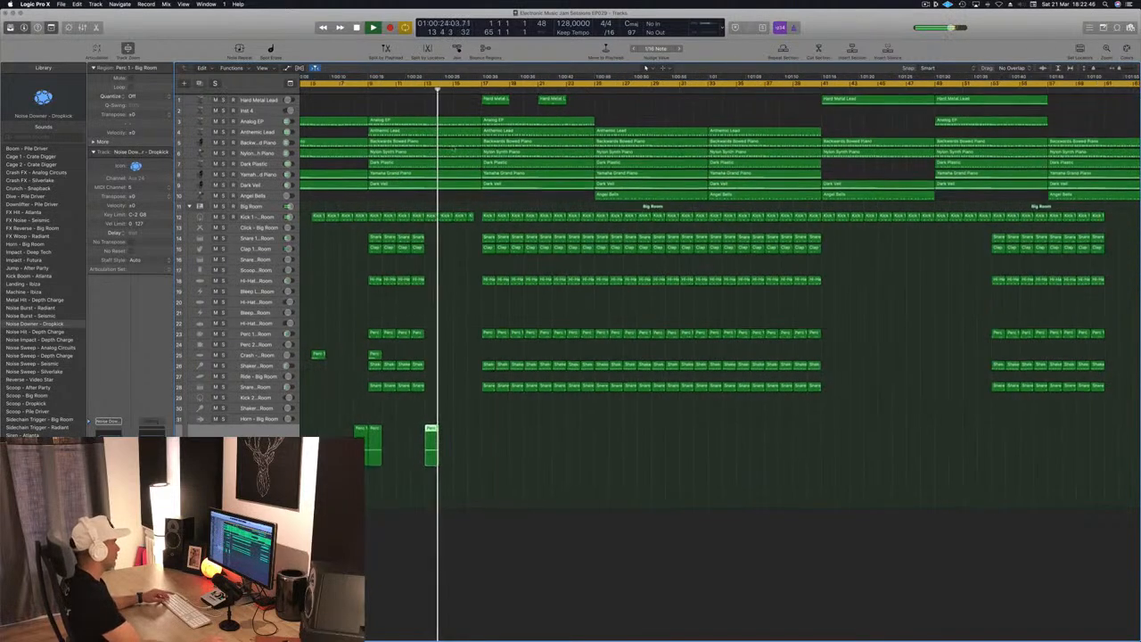
{"action": "scroll", "coordinate": [452, 148], "scroll_direction": "left", "scroll_amount": 3}
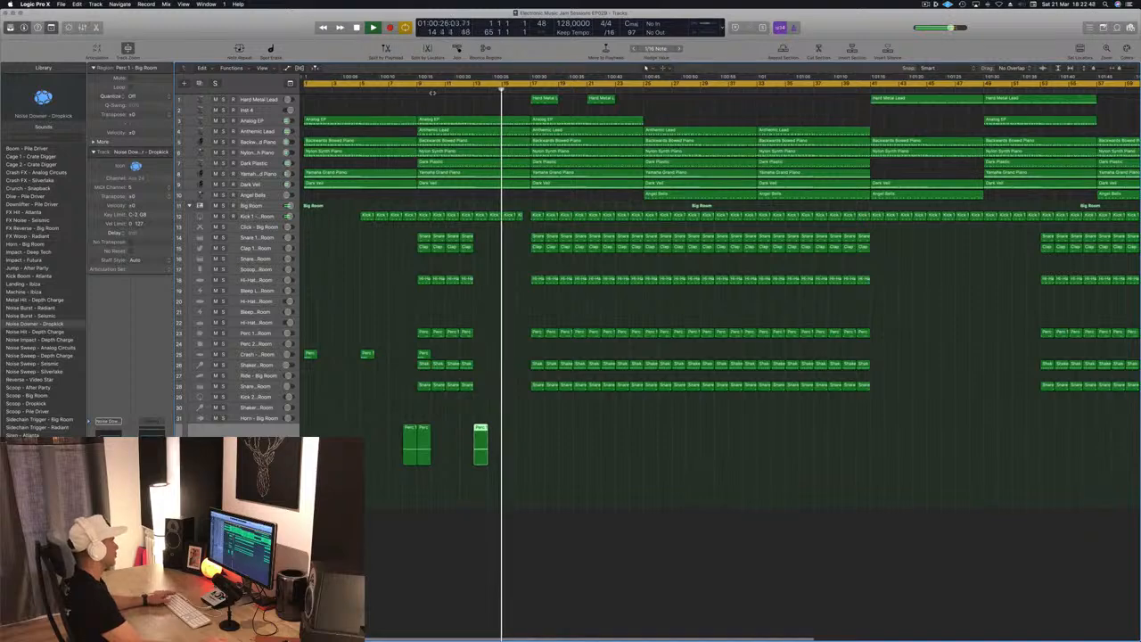
Replay from about bar 8 and delete the Anthemic Lead region at bar 17
{"action": "left_click", "coordinate": [403, 92]}
{"action": "left_click", "coordinate": [263, 134]}
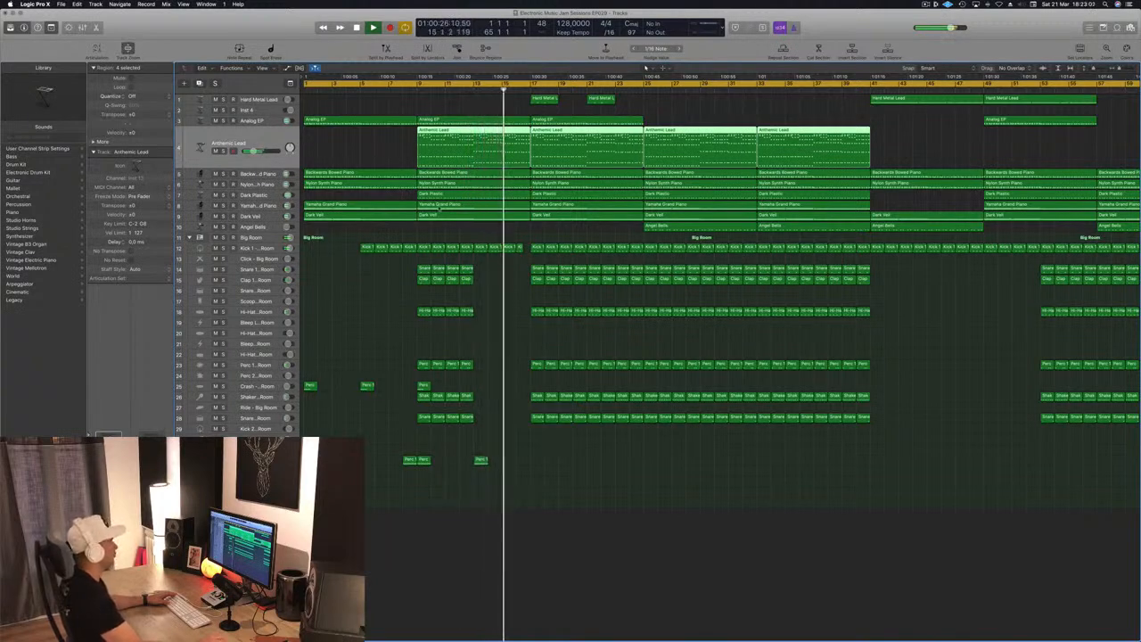
{"action": "left_click", "coordinate": [617, 108]}
{"action": "left_click", "coordinate": [599, 138]}
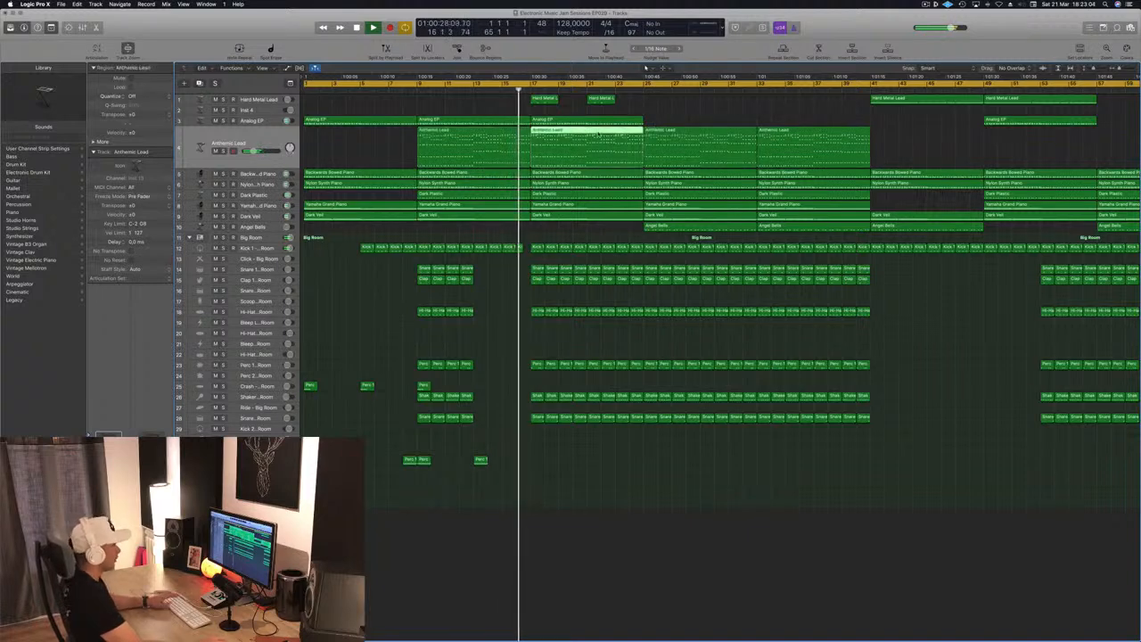
{"action": "key", "text": "Delete"}
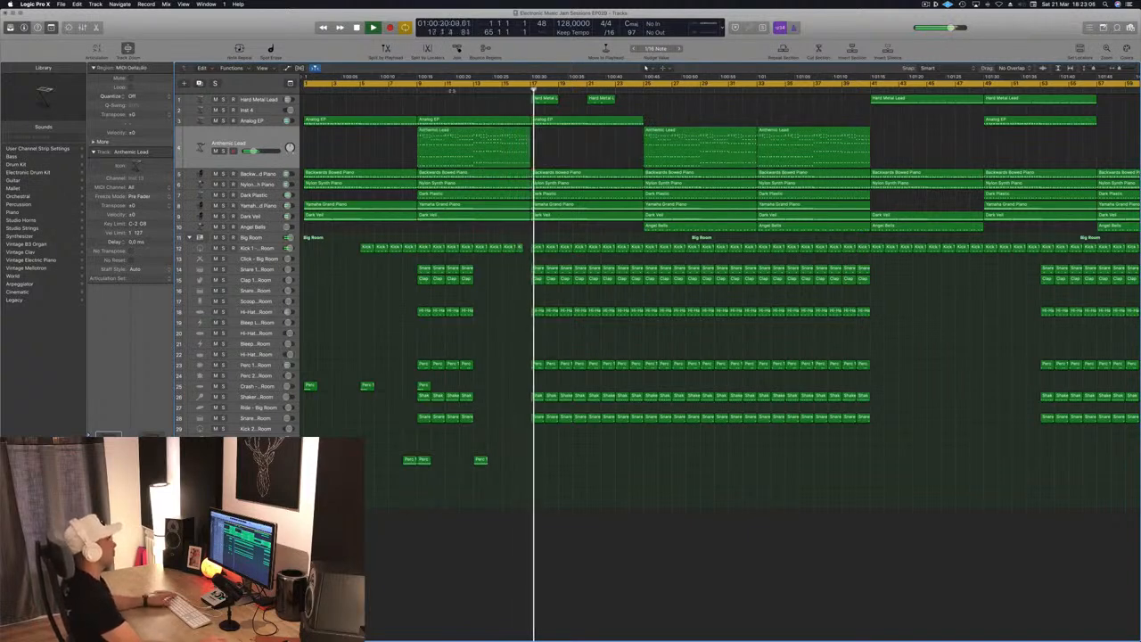
Move the two Hard Metal Lead regions at bars 17 and 21 to bars 25 and 29 and delete the bar 17 Analog EP region
{"action": "left_click", "coordinate": [466, 90]}
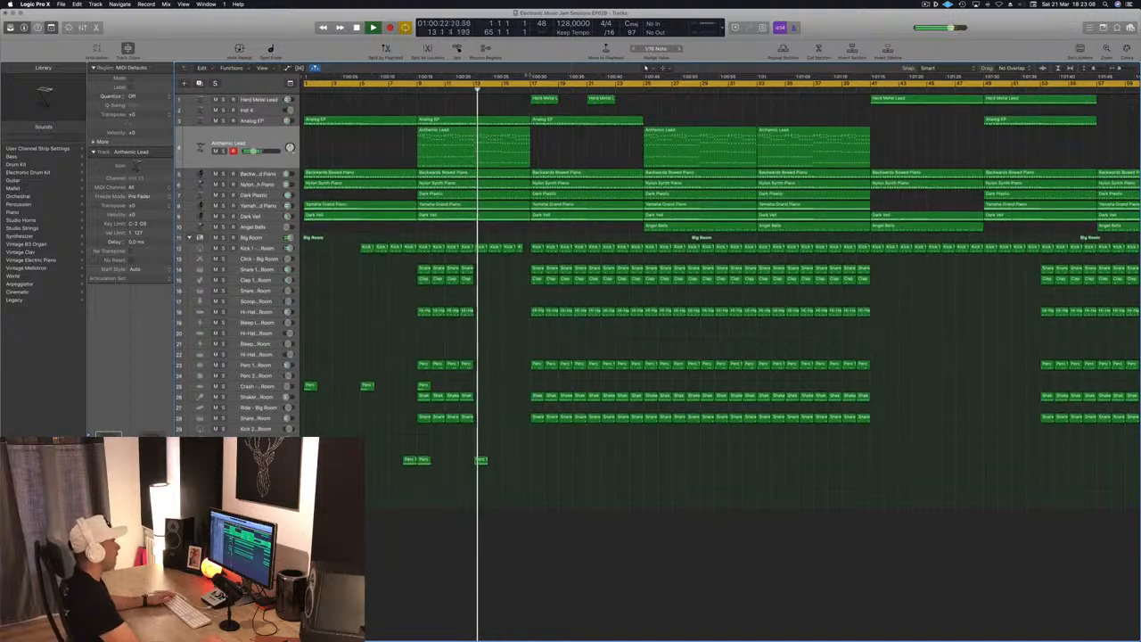
{"action": "mouse_move", "coordinate": [636, 102]}
{"action": "left_mouse_down"}
{"action": "mouse_move", "coordinate": [503, 112]}
{"action": "mouse_move", "coordinate": [651, 101]}
{"action": "left_mouse_up"}
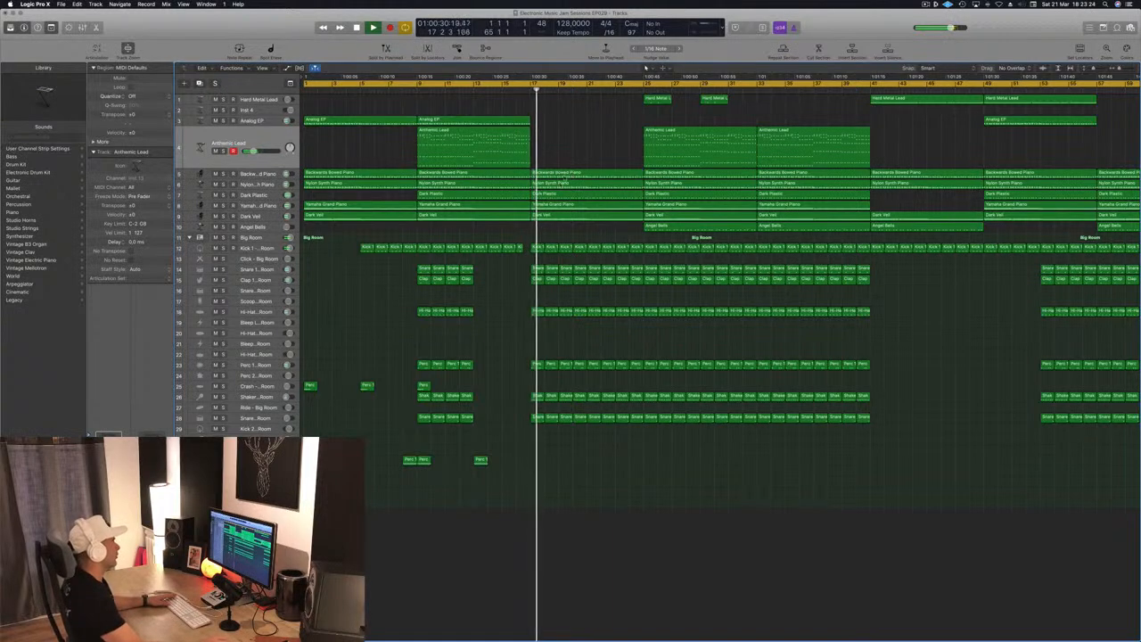
{"action": "left_click", "coordinate": [529, 91]}
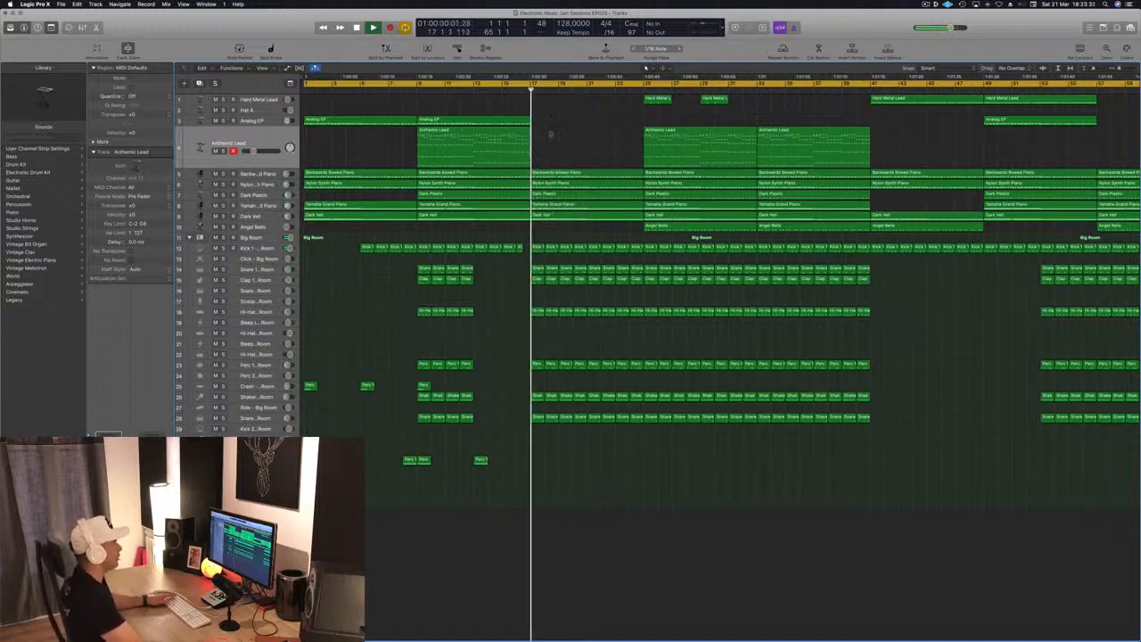
Split the five regions from Backwards Bowed Piano to Dark Veil at bar 21, using Split for notes that cross the cut
{"action": "left_click_drag", "start_coordinate": [607, 159], "coordinate": [613, 226]}
{"action": "key", "text": "super+space"}
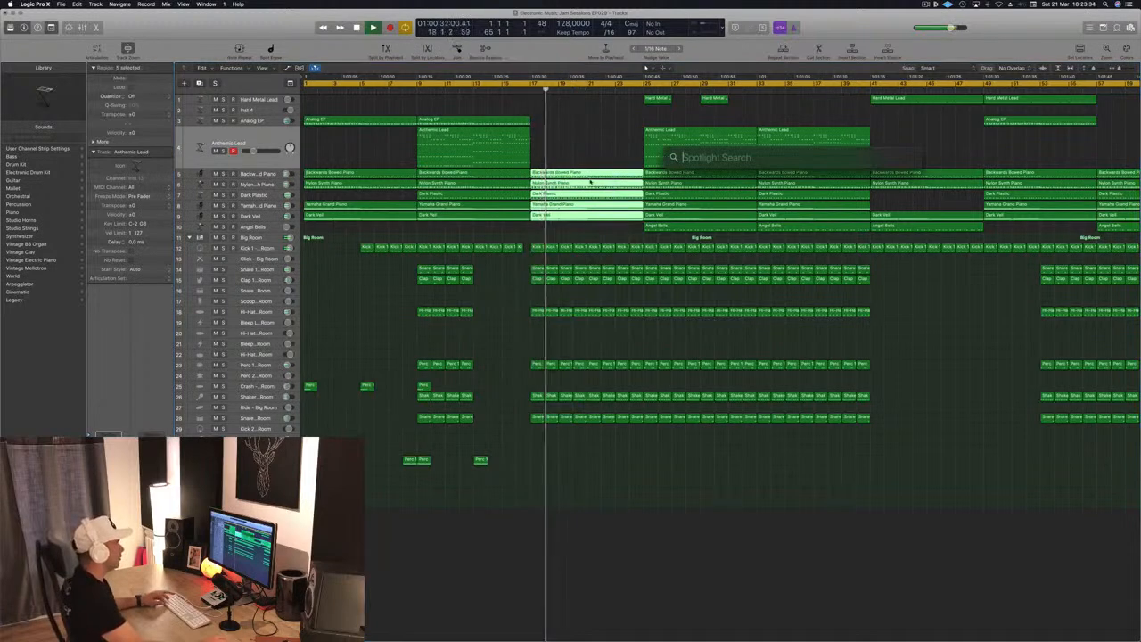
{"action": "key", "text": "Escape"}
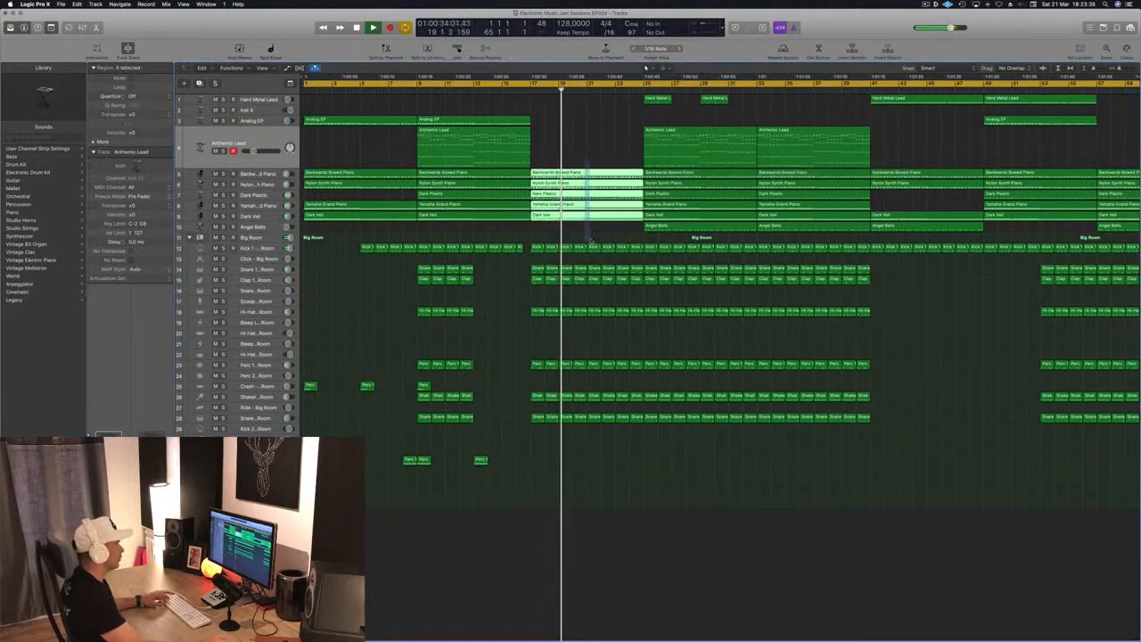
{"action": "key", "text": "super+t"}
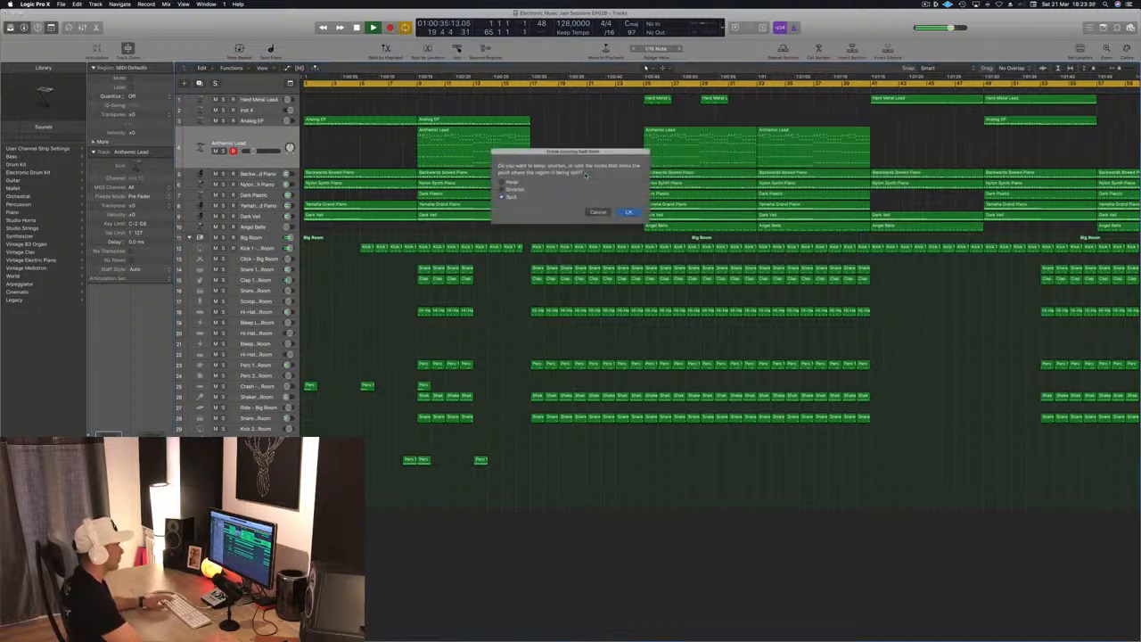
{"action": "key", "text": "Return"}
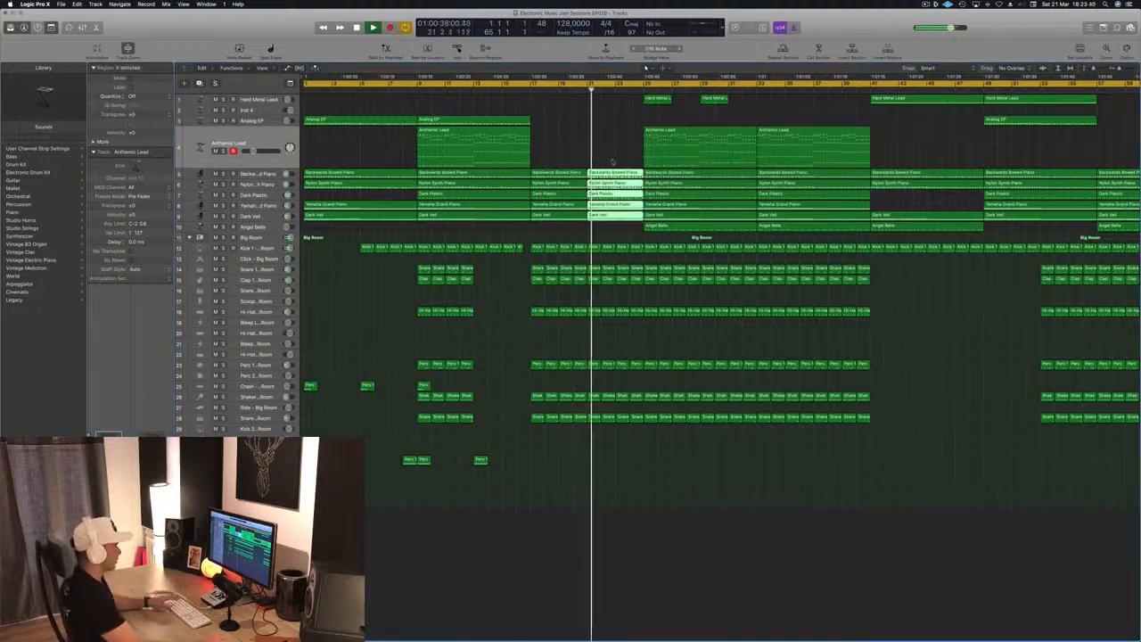
Copy the five split instrument regions from bar 17 onto bar 21, and copy the Noise Downer region from bar 13 to bar 21
{"action": "key", "text": "space"}
{"action": "key", "text": "space"}
{"action": "left_click_drag", "start_coordinate": [580, 157], "coordinate": [562, 220]}
{"action": "left_click_drag", "start_coordinate": [560, 176], "coordinate": [615, 183]}
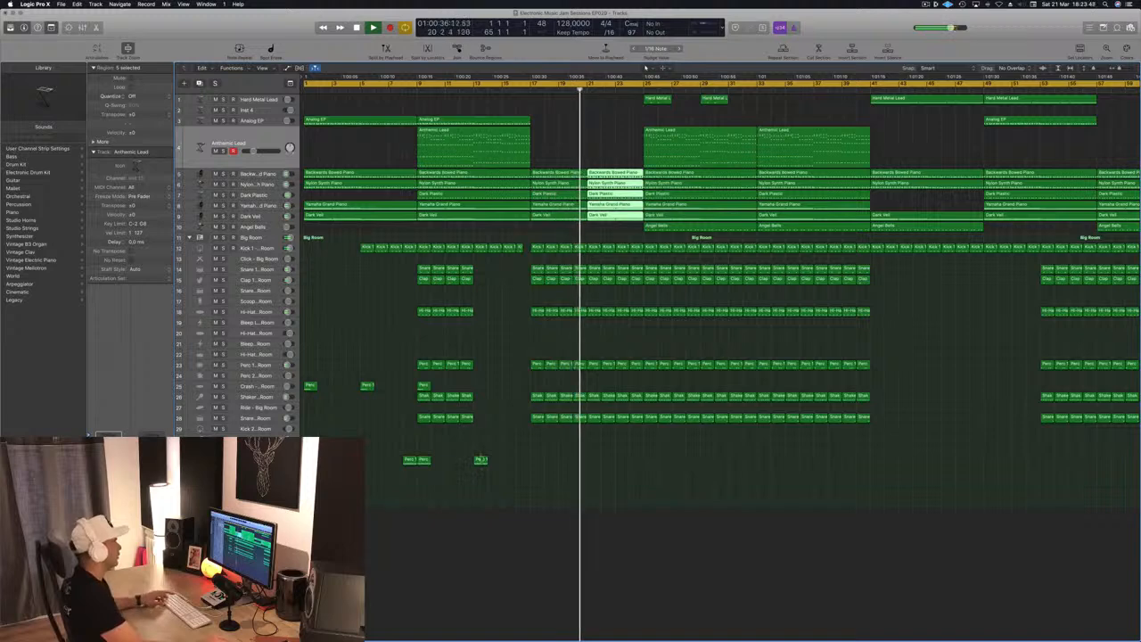
{"action": "left_click_drag", "start_coordinate": [480, 460], "coordinate": [596, 461]}
{"action": "key", "text": "super+Right"}
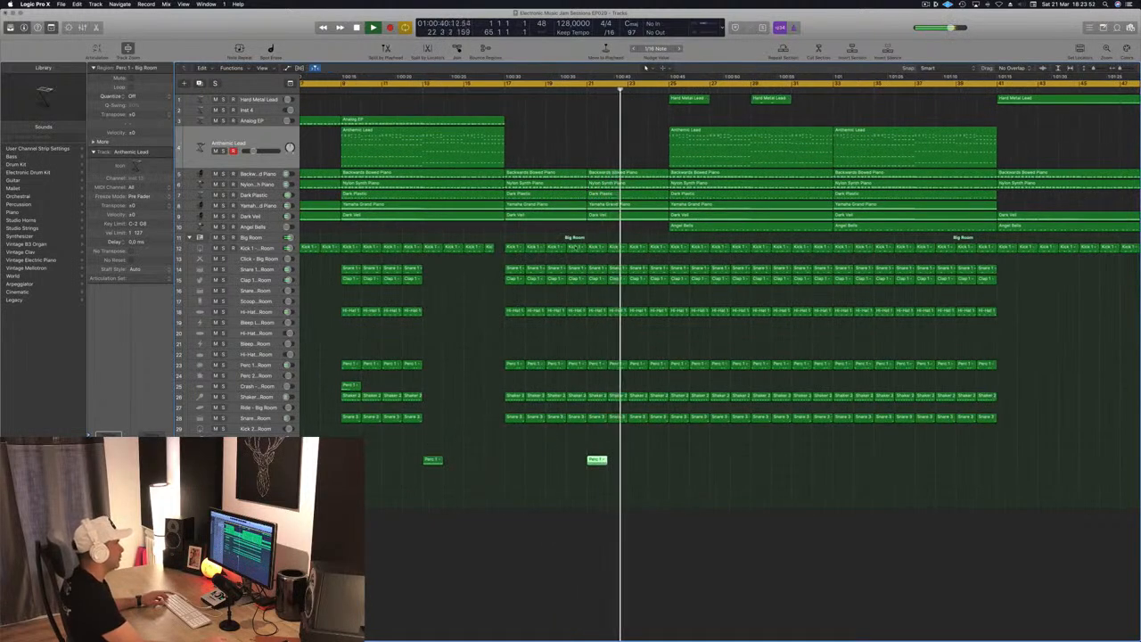
Open the Kick 1 region at bar 20 in the Piano Roll and replay the arrangement from about bar 20
{"action": "left_click", "coordinate": [578, 249]}
{"action": "key", "text": "p"}
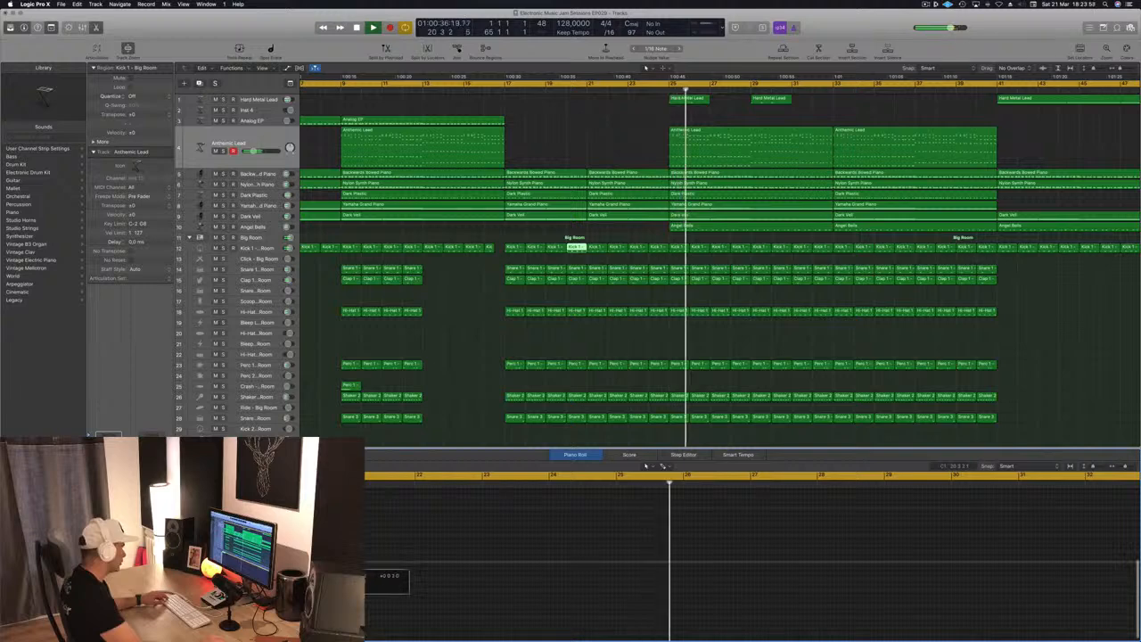
{"action": "left_click", "coordinate": [565, 91]}
{"action": "key", "text": "super+Left"}
{"action": "key", "text": "super+Left"}
{"action": "key", "text": "super+Left"}
{"action": "key", "text": "super+Left"}
{"action": "key", "text": "super+Left"}
{"action": "left_click", "coordinate": [532, 92]}
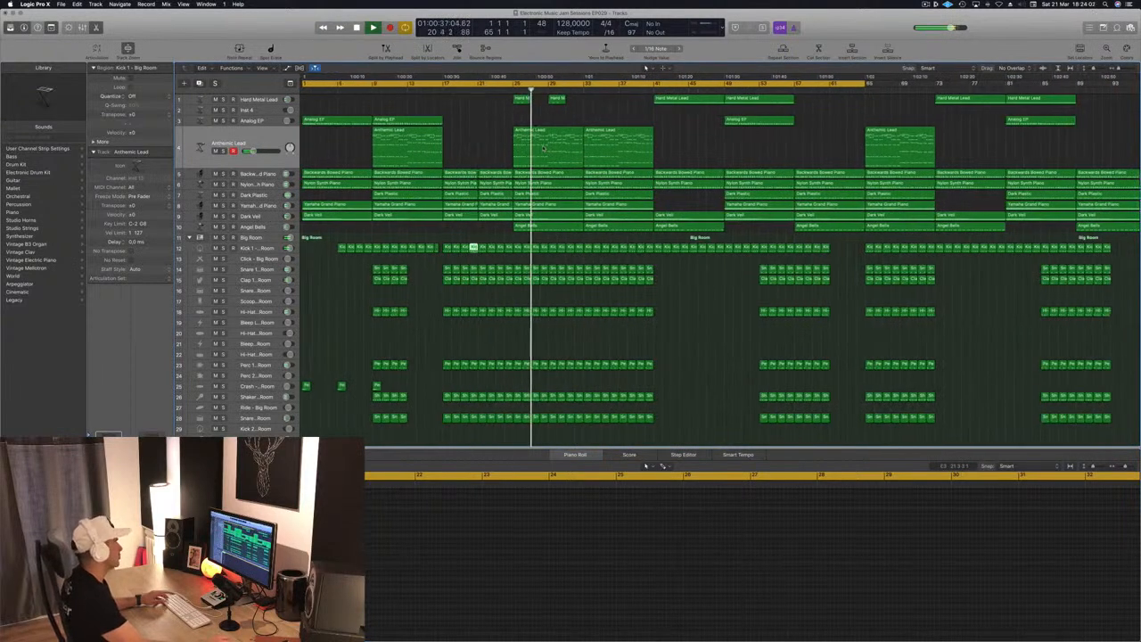
Replay the arrangement from bar 1 and shorten the cycle range so that it starts at bar 9
{"action": "key", "text": "super+Right"}
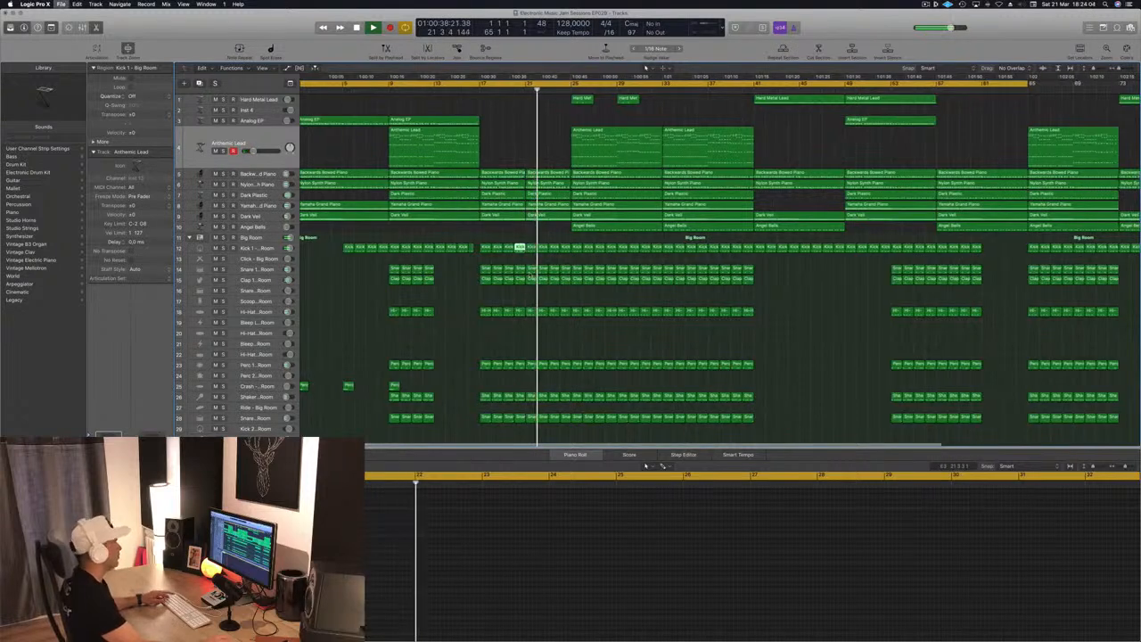
{"action": "key", "text": "super+Left"}
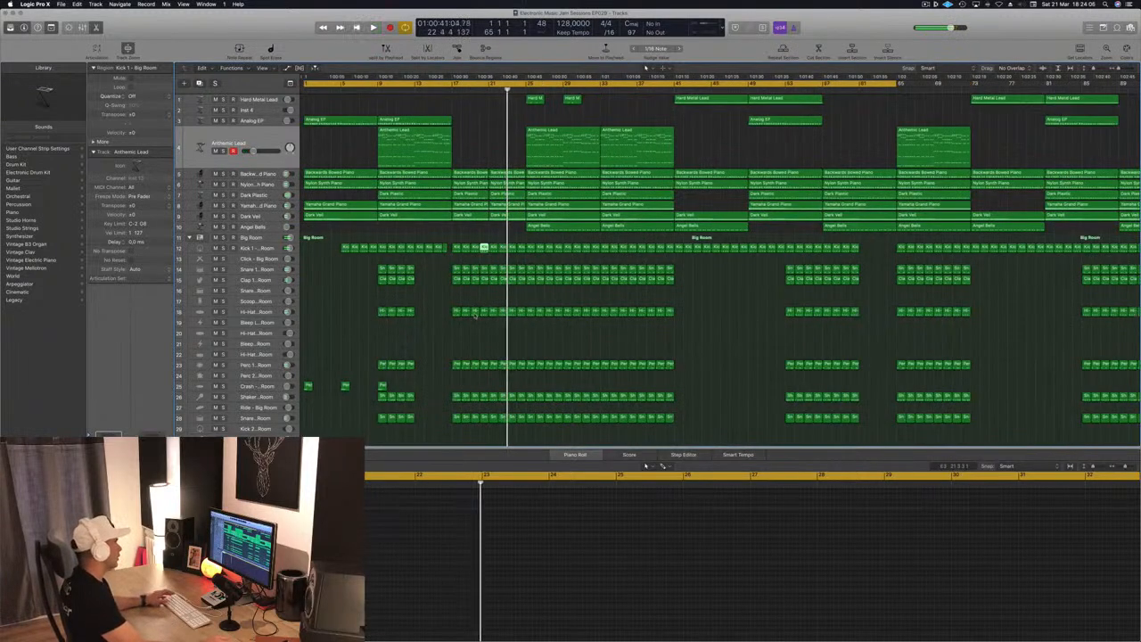
{"action": "scroll", "coordinate": [475, 318], "scroll_direction": "down", "scroll_amount": 2}
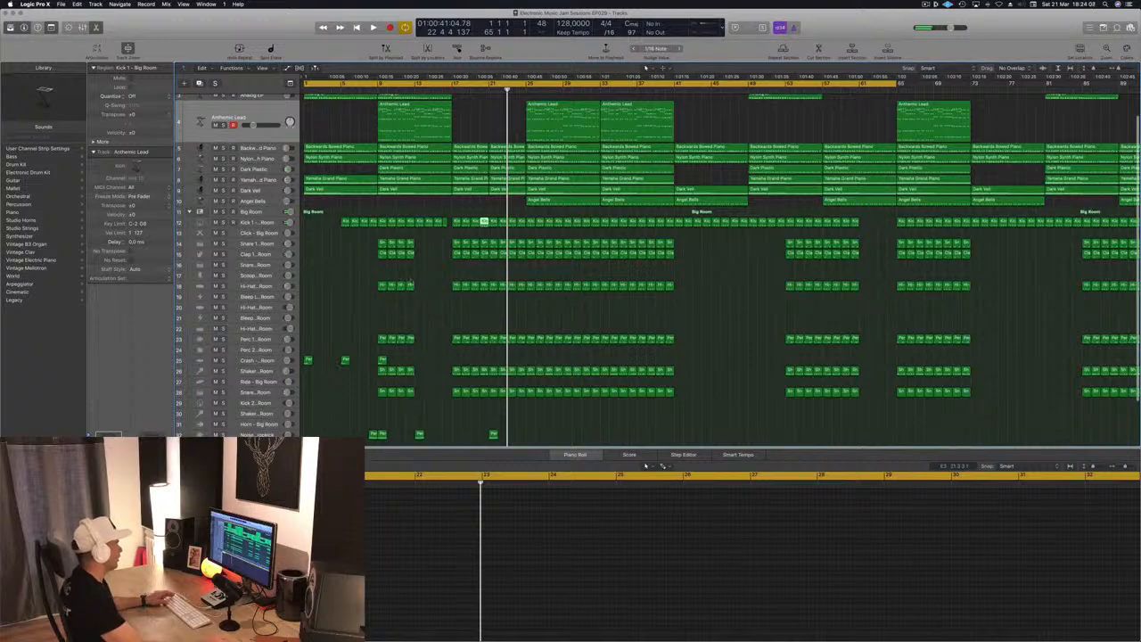
{"action": "key", "text": "Return"}
{"action": "key", "text": "space"}
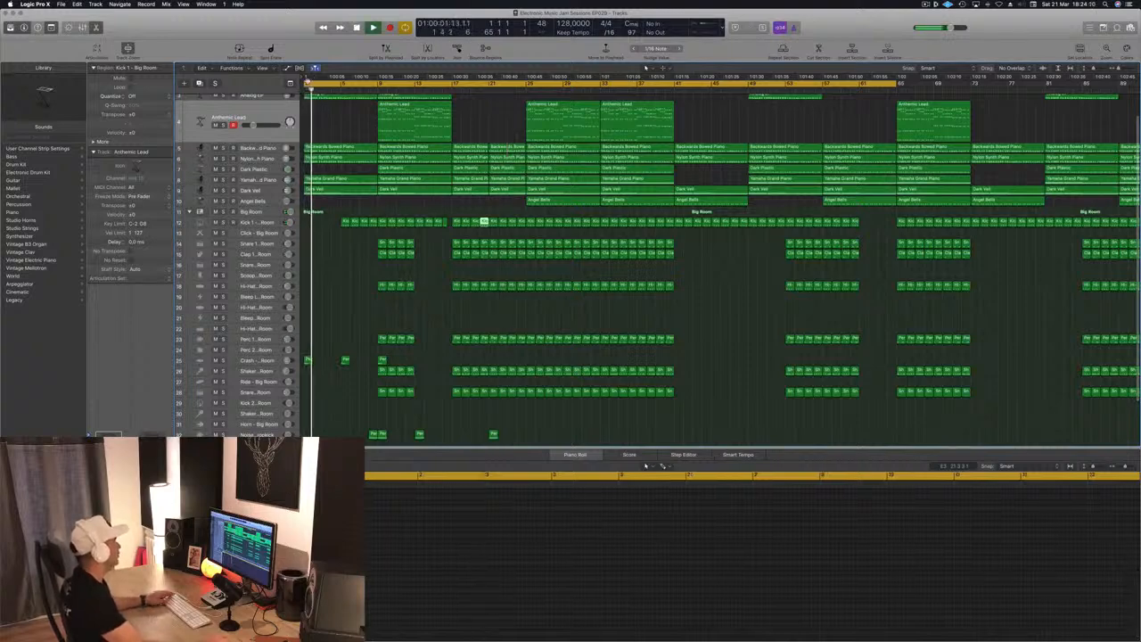
{"action": "left_click_drag", "start_coordinate": [305, 84], "coordinate": [379, 93]}
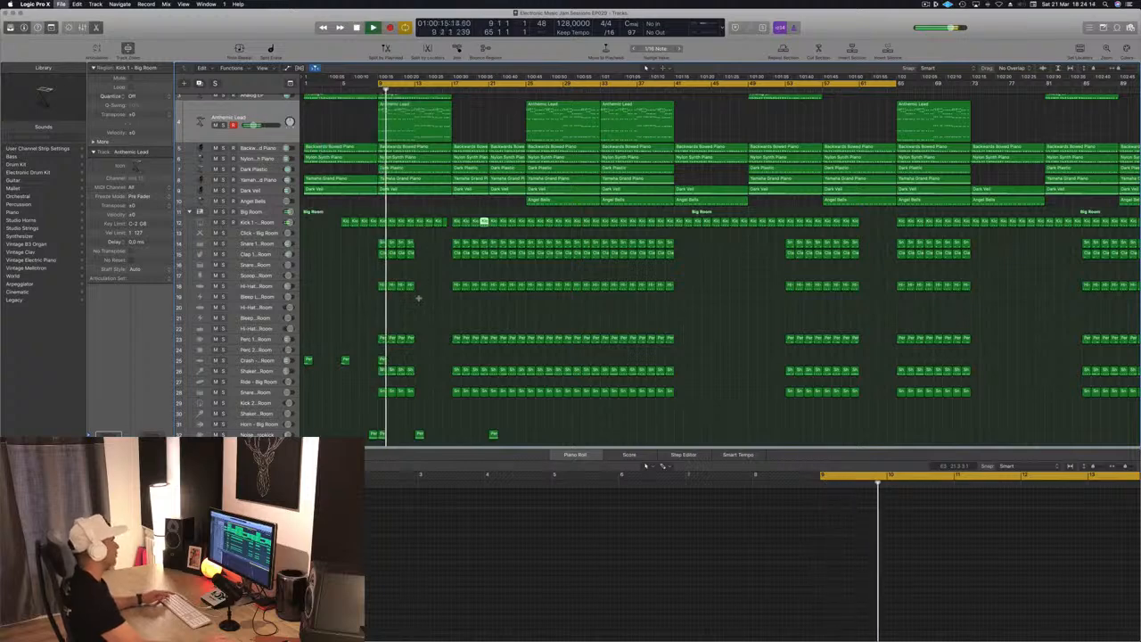
{"action": "key", "text": "super+Up"}
{"action": "scroll", "coordinate": [427, 315], "scroll_direction": "up", "scroll_amount": 1}
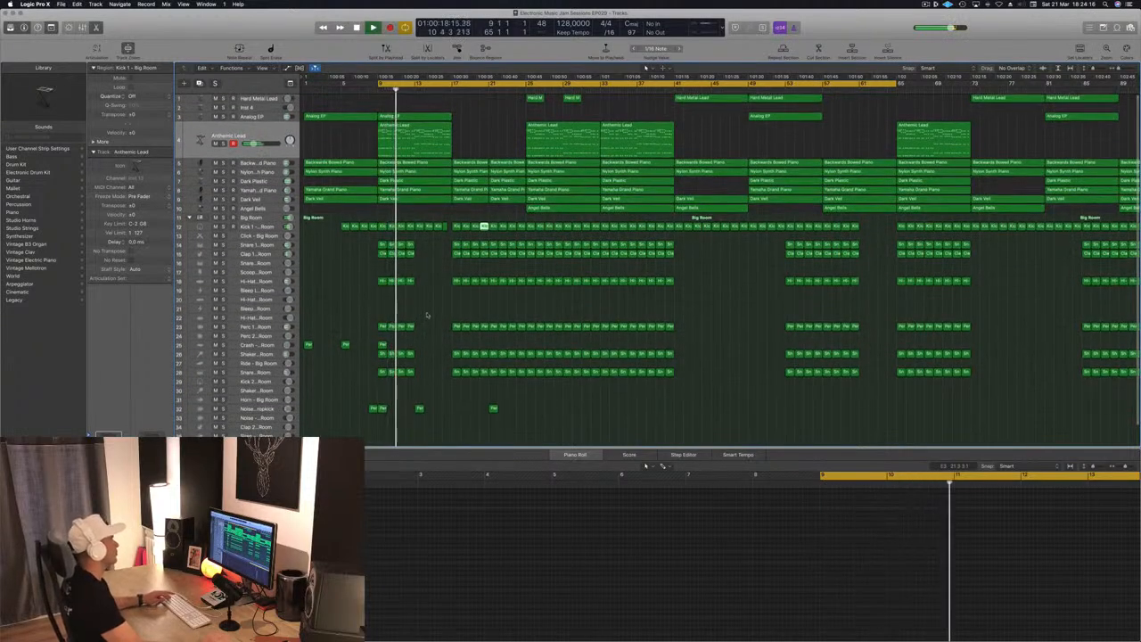
{"action": "left_click", "coordinate": [388, 305]}
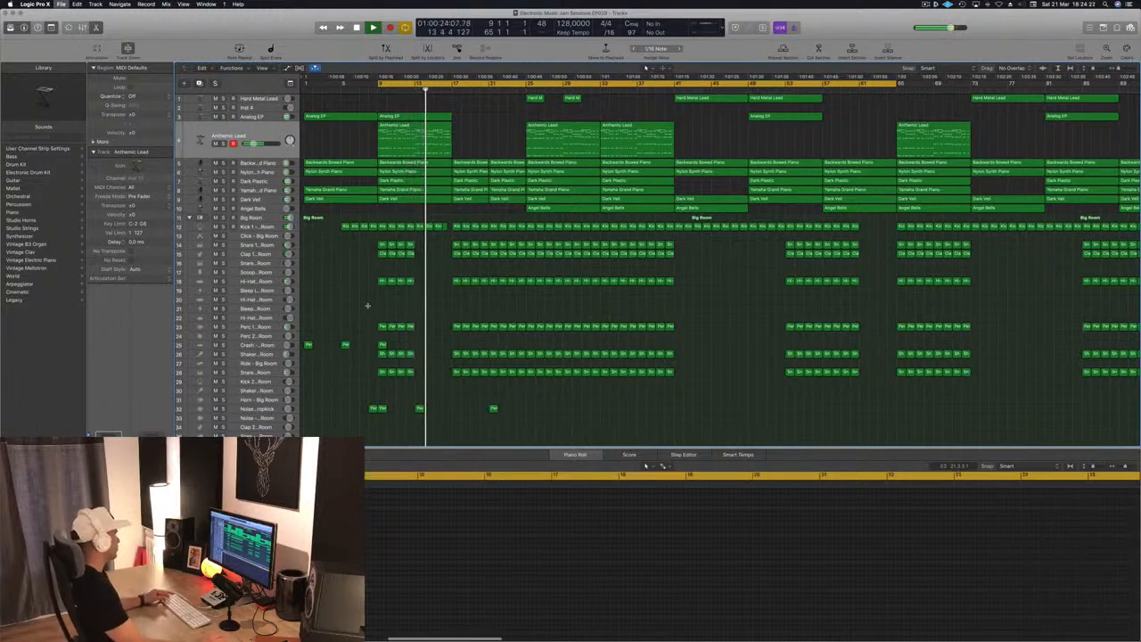
{"action": "key", "text": "super+Left"}
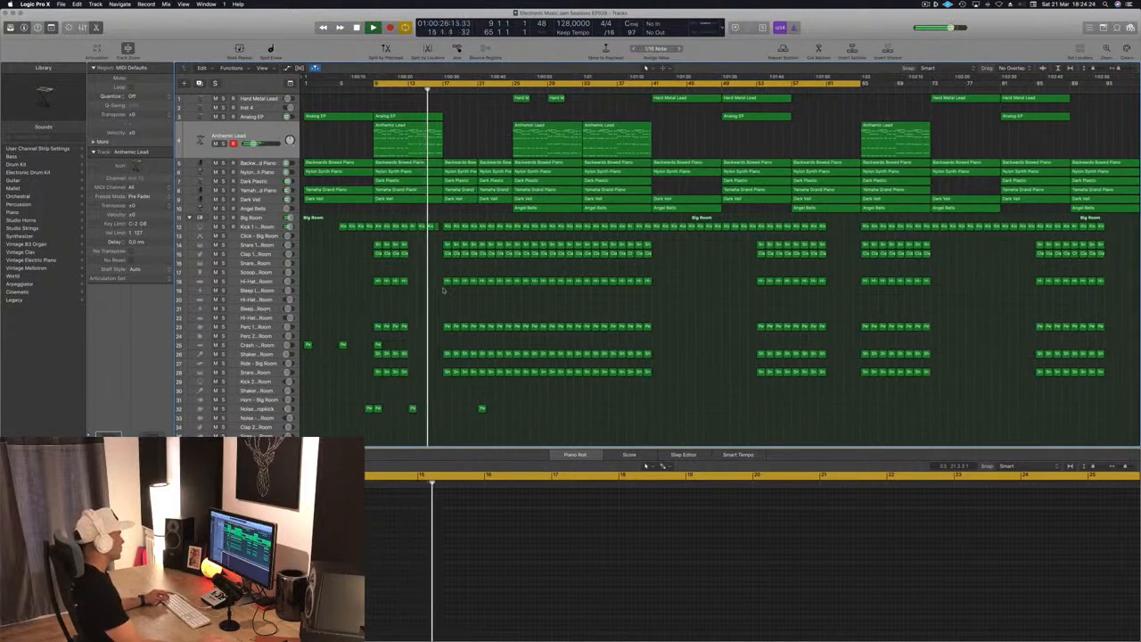
Move the Hi-Hat 1 region at bar 17 onto the Bleep High track and transpose its notes up two semitones
{"action": "left_click", "coordinate": [447, 282]}
{"action": "left_click_drag", "start_coordinate": [447, 281], "coordinate": [447, 309]}
{"action": "left_click_drag", "start_coordinate": [538, 534], "coordinate": [632, 565]}
{"action": "key", "text": "alt+Up"}
{"action": "key", "text": "alt+Up"}
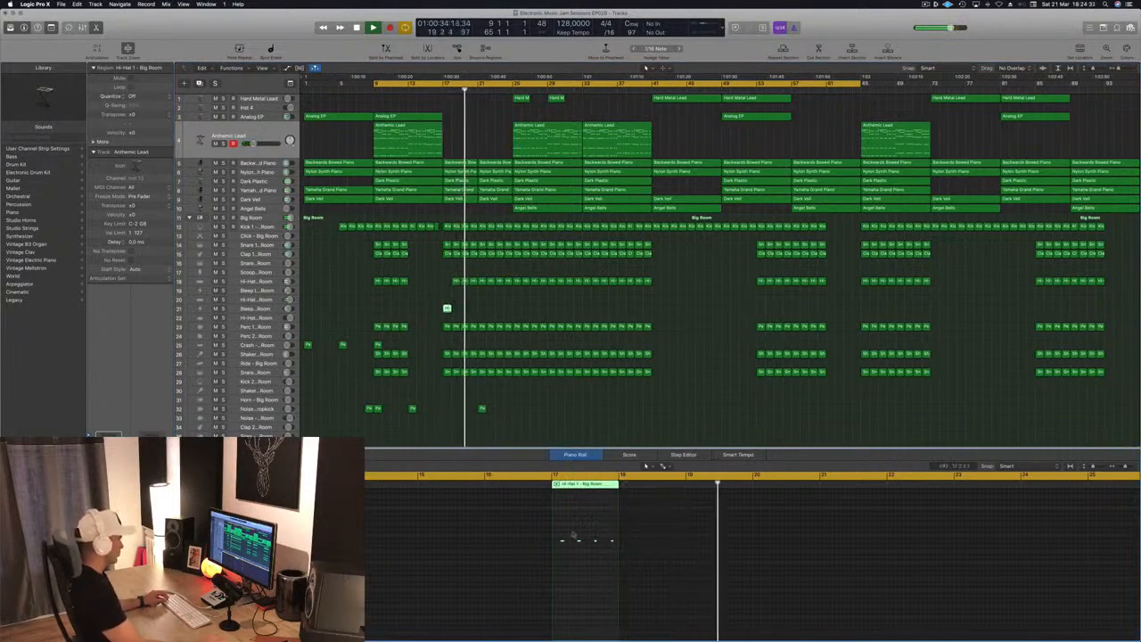
Delete all but the first note of the Bleep High region, move the region to bar 21, and replay from about bar 20
{"action": "left_click_drag", "start_coordinate": [572, 533], "coordinate": [614, 558]}
{"action": "key", "text": "Delete"}
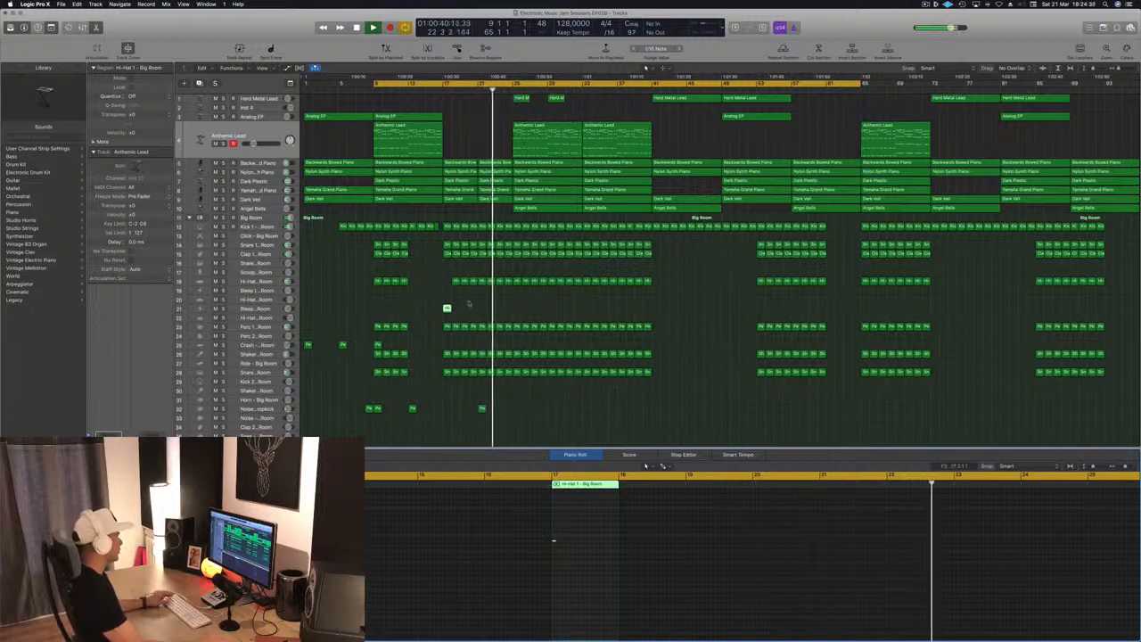
{"action": "left_click_drag", "start_coordinate": [448, 308], "coordinate": [483, 308]}
{"action": "left_click", "coordinate": [469, 84]}
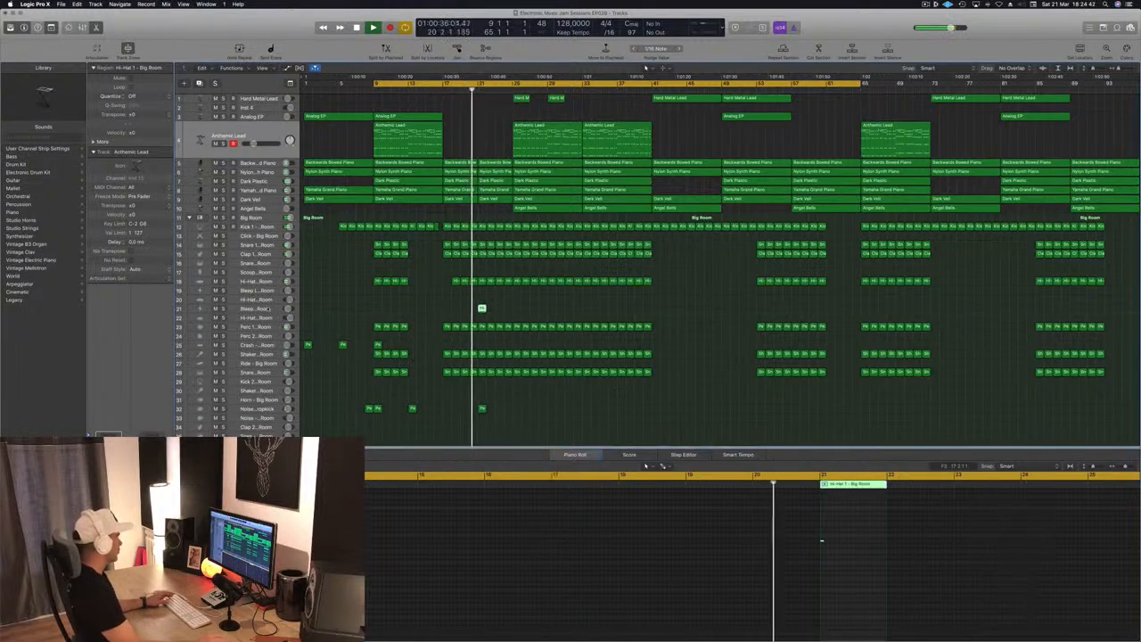
Replace the Bleep High sound with the Noise - Video Star patch and replay from about bar 20
{"action": "left_click", "coordinate": [482, 308]}
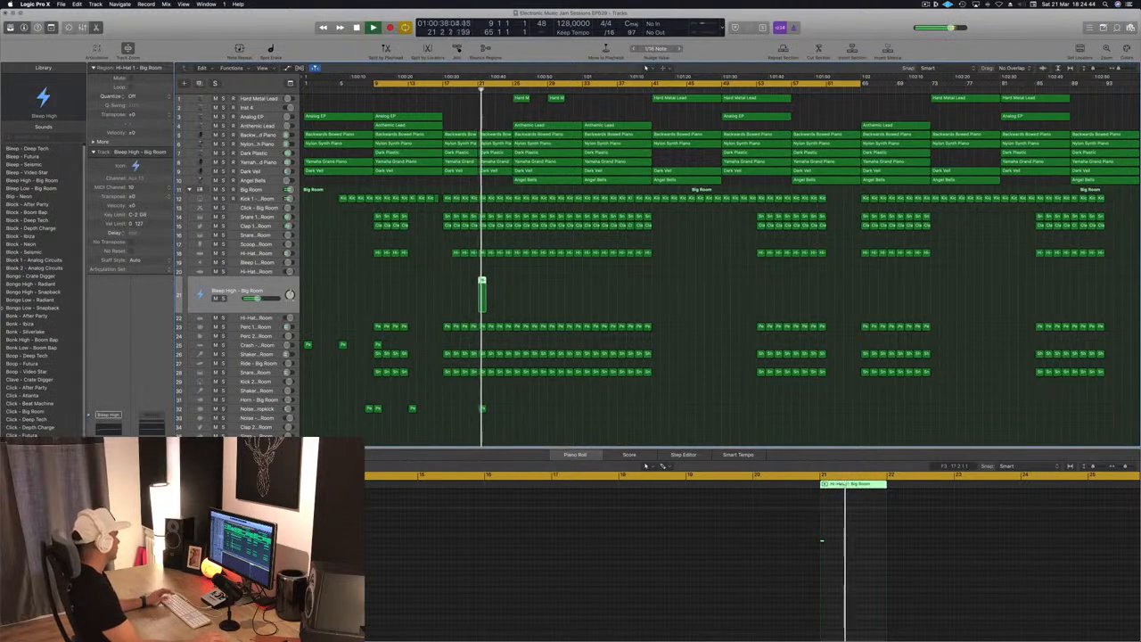
{"action": "scroll", "coordinate": [55, 356], "scroll_direction": "down", "scroll_amount": 10}
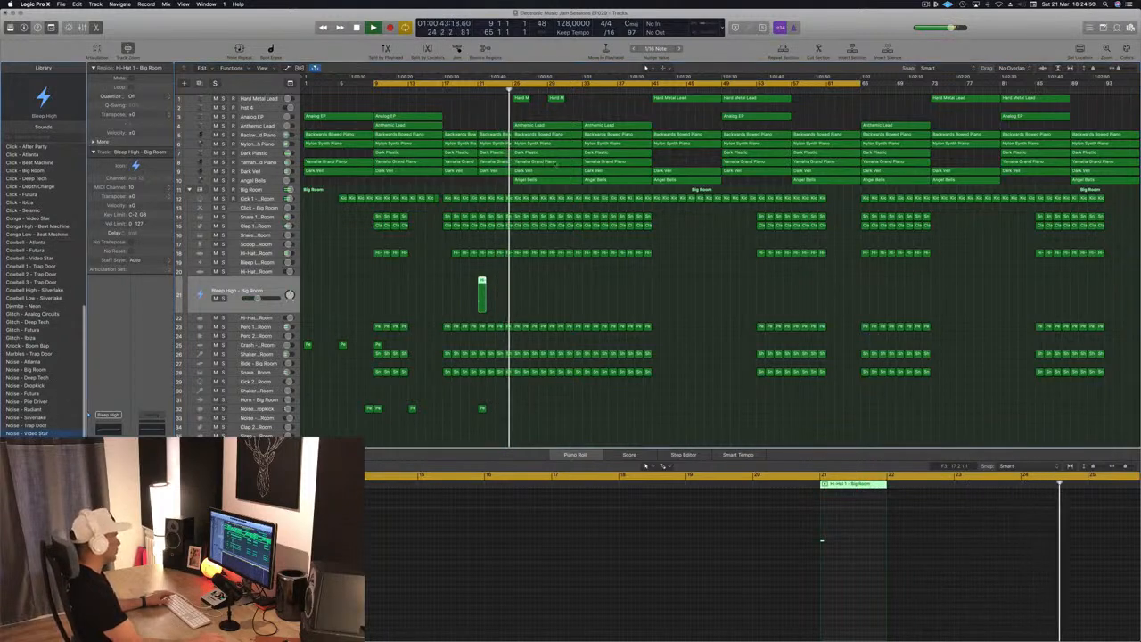
{"action": "left_click", "coordinate": [42, 434]}
{"action": "left_click", "coordinate": [470, 90]}
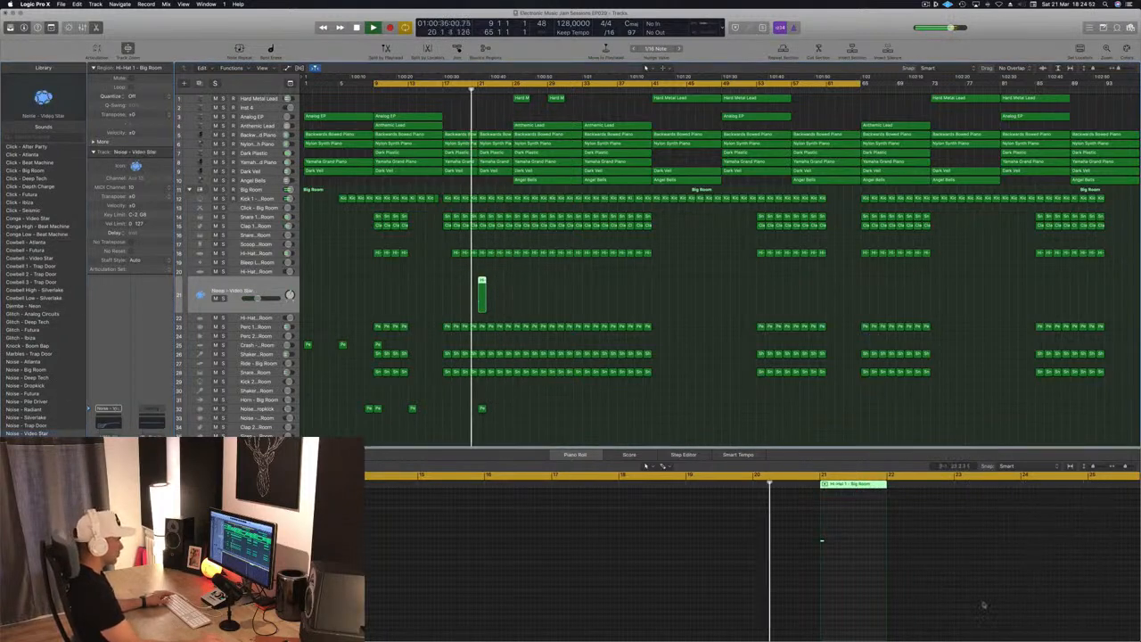
Lengthen the noise note to nearly fill bar 21 and add a send to Bus 6, Large Hall/4.7s Prison Main Floor
{"action": "left_click_drag", "start_coordinate": [822, 541], "coordinate": [873, 543]}
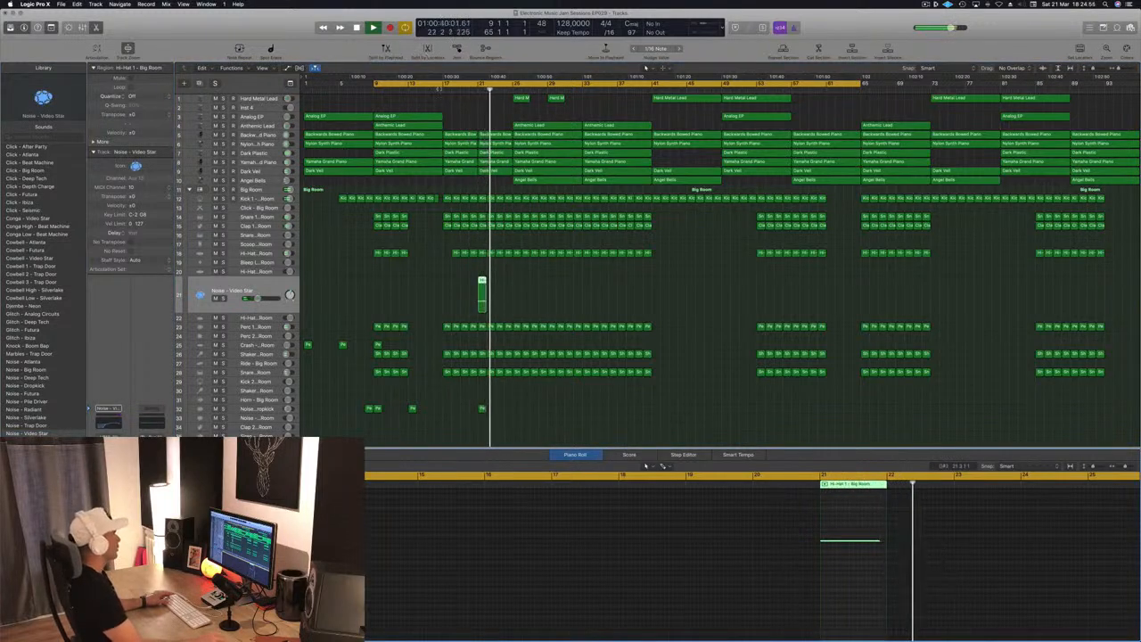
{"action": "left_click", "coordinate": [464, 90]}
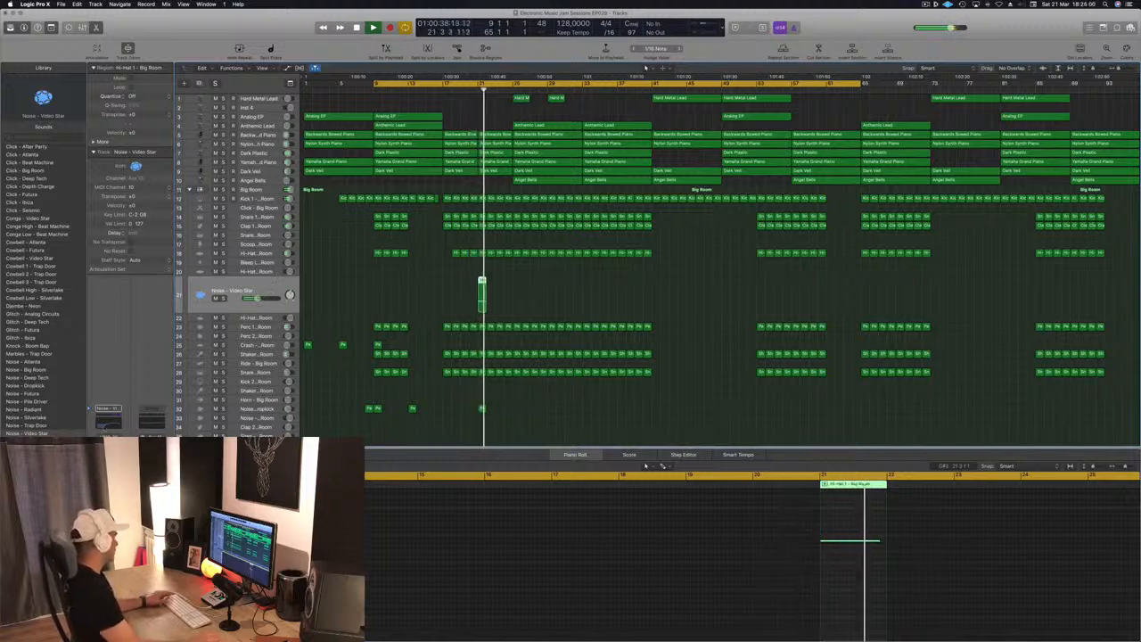
{"action": "mouse_move", "coordinate": [127, 475]}
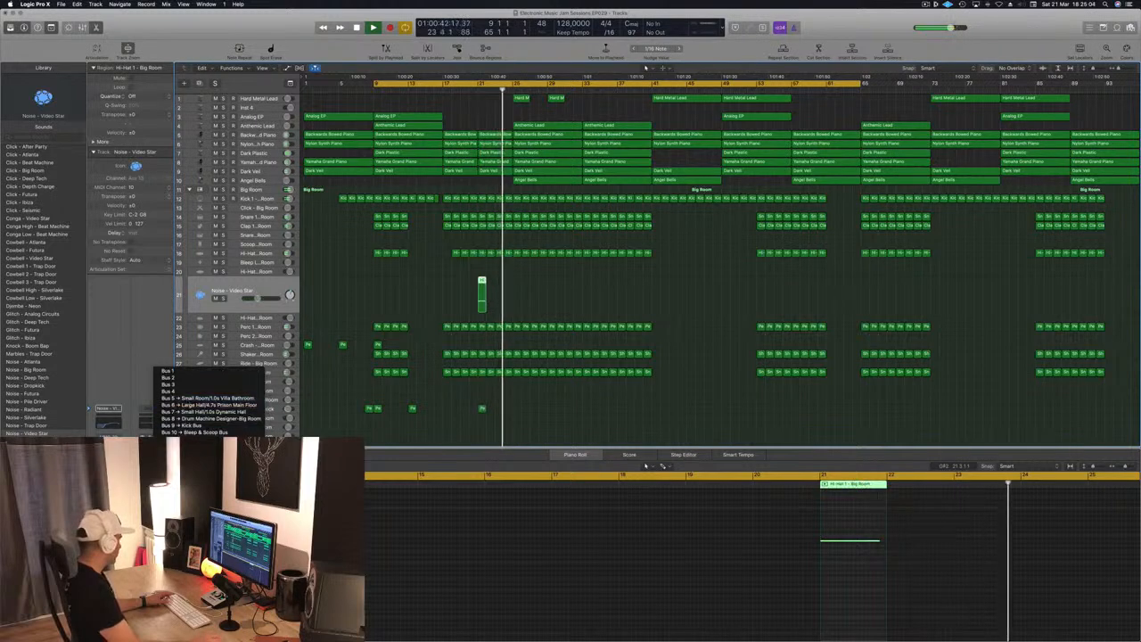
{"action": "left_click", "coordinate": [209, 405]}
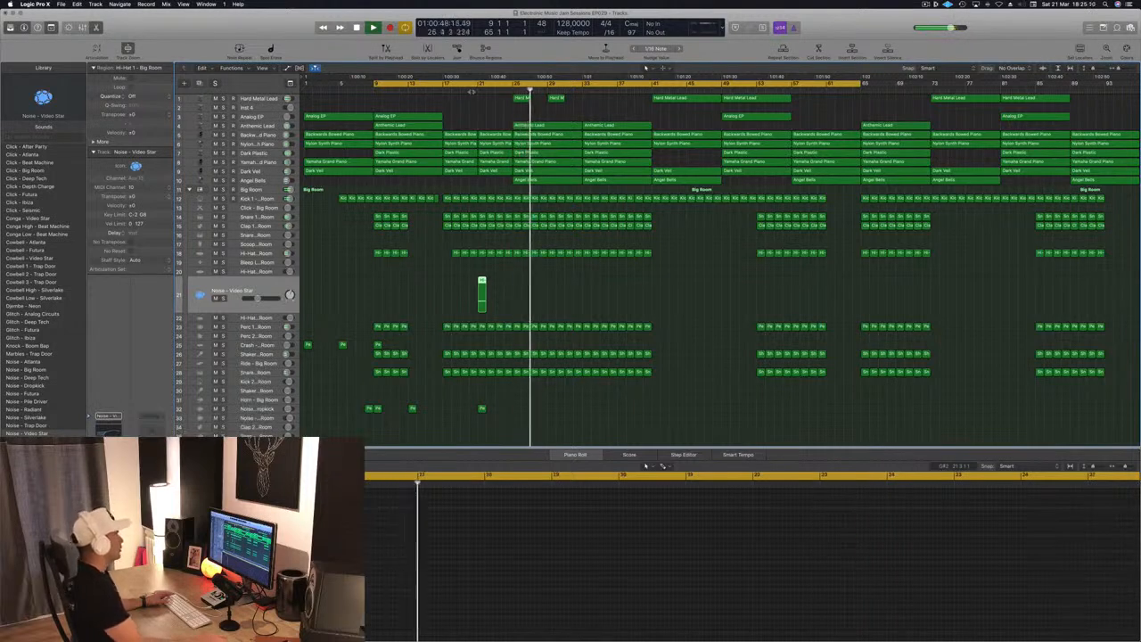
Replay the noise effect from about bar 20 and save the project
{"action": "left_click", "coordinate": [470, 90]}
{"action": "left_click", "coordinate": [550, 289]}
{"action": "key", "text": "super+s"}
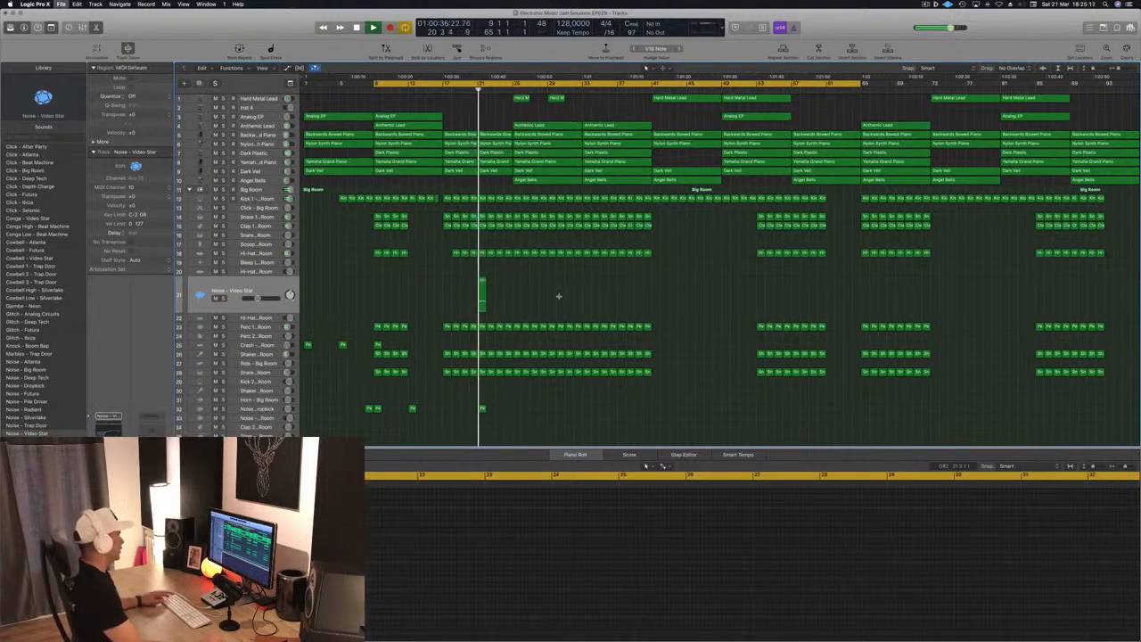
Replay from about bar 16 and fill the gap on the Hi-Hat 1 track by copying the bar 18 region to bar 17
{"action": "key", "text": "super+Right"}
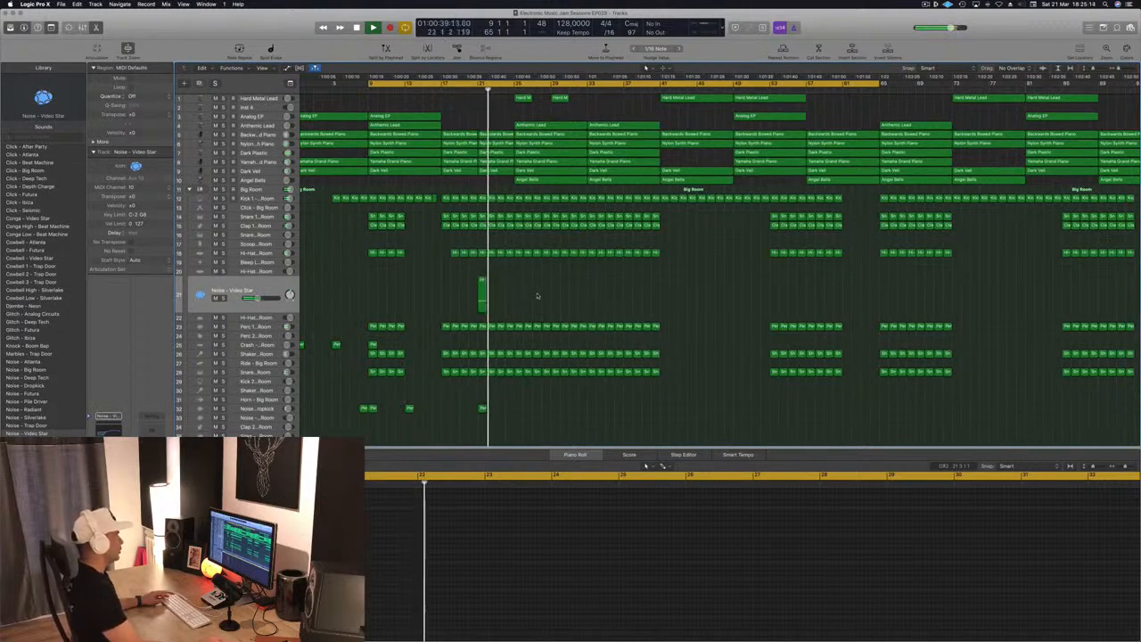
{"action": "key", "text": "super+Right"}
{"action": "key", "text": "super+Left"}
{"action": "key", "text": "super+Left"}
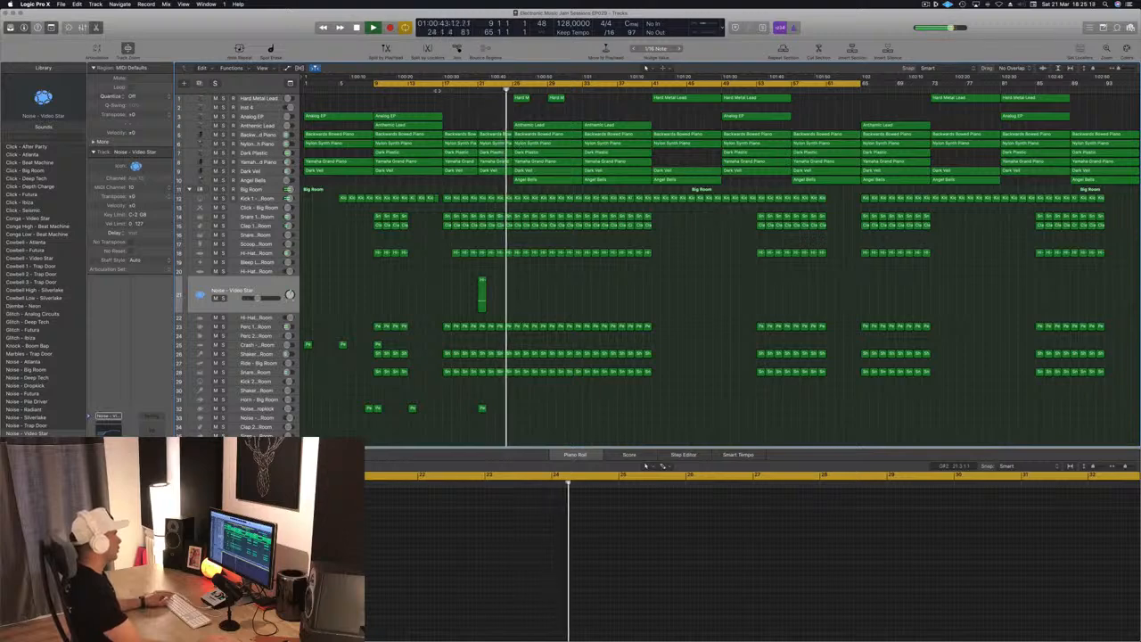
{"action": "left_click", "coordinate": [435, 89]}
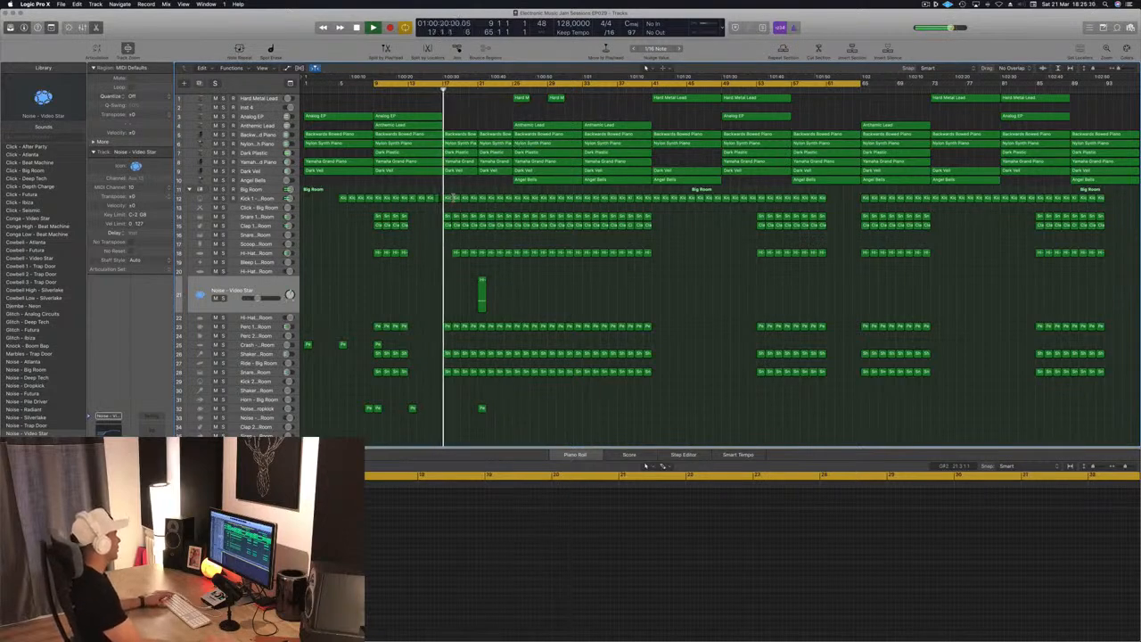
{"action": "left_click", "coordinate": [403, 225]}
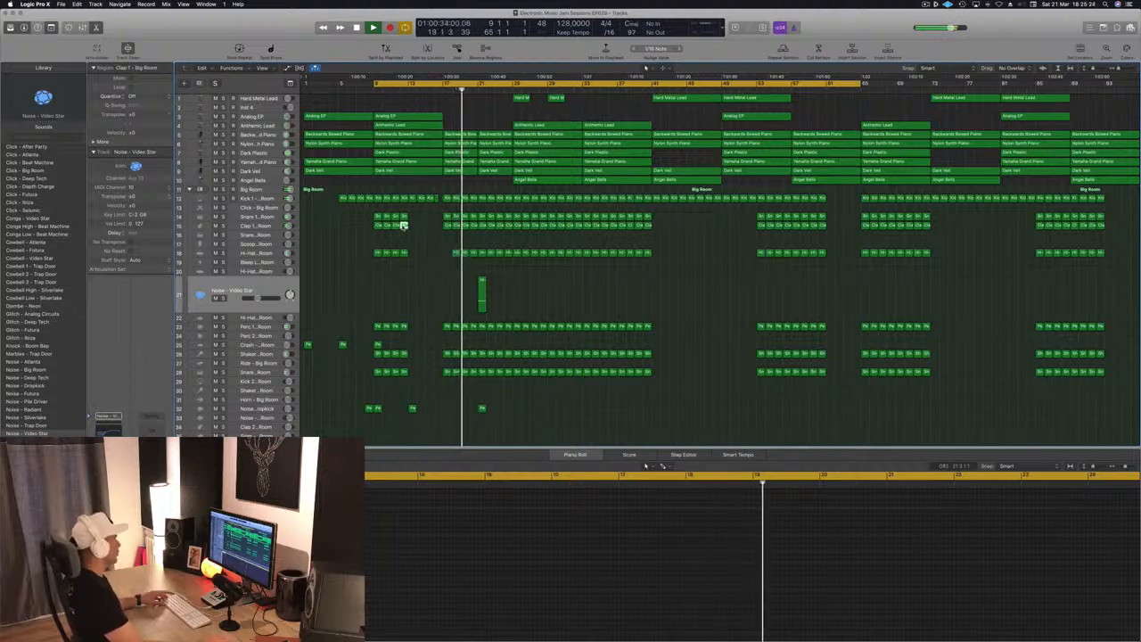
{"action": "key", "text": "space"}
{"action": "key", "text": "space"}
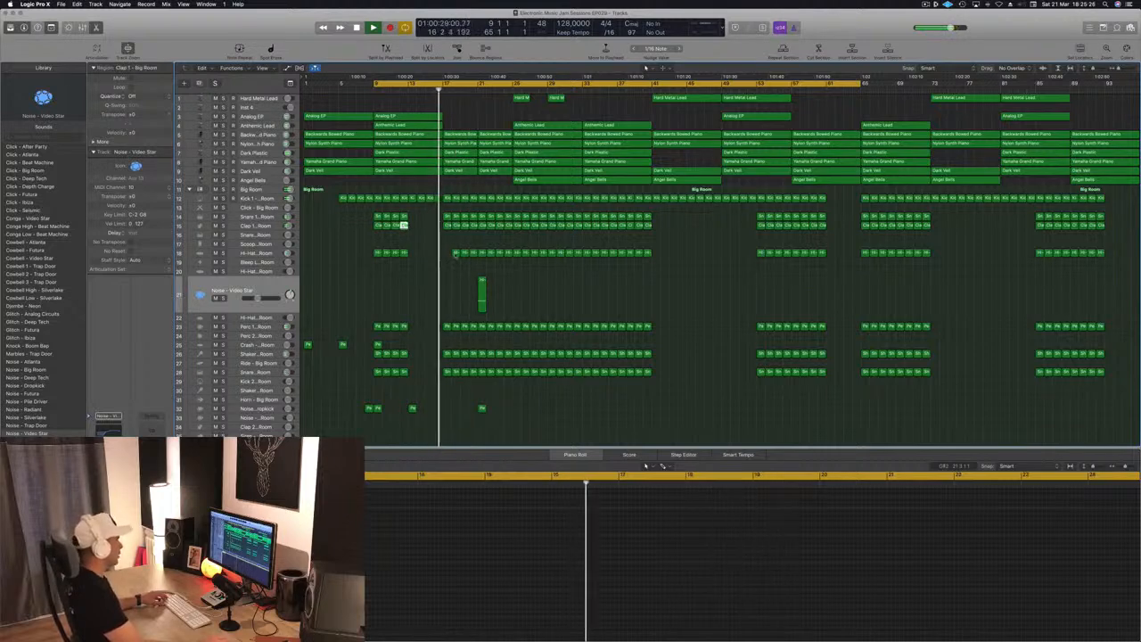
{"action": "left_click", "coordinate": [447, 253]}
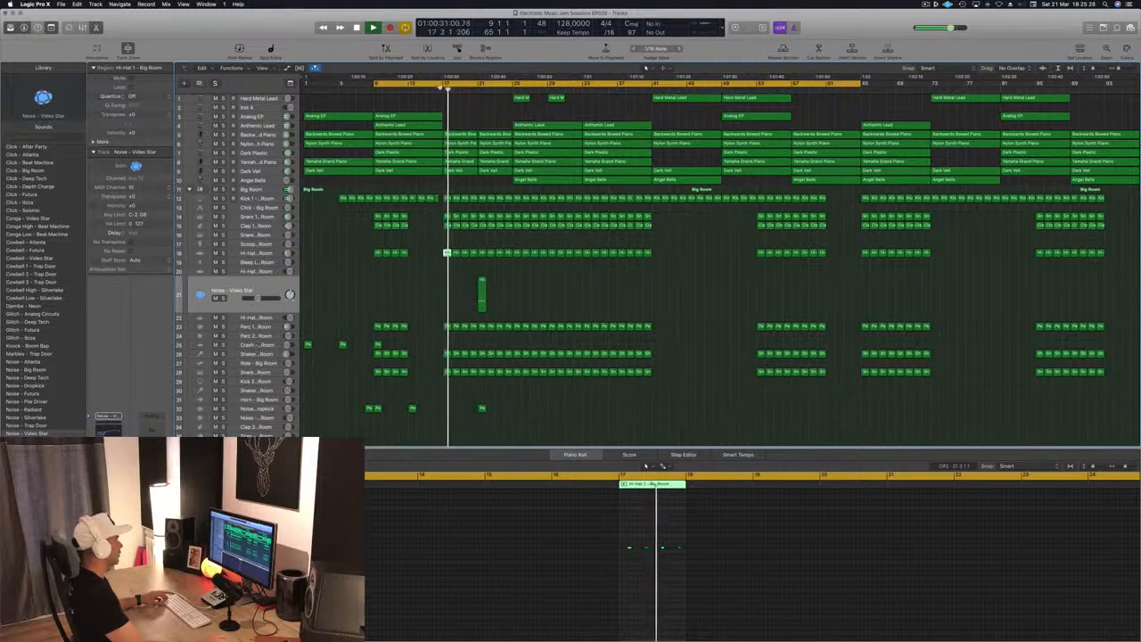
{"action": "left_click", "coordinate": [441, 89]}
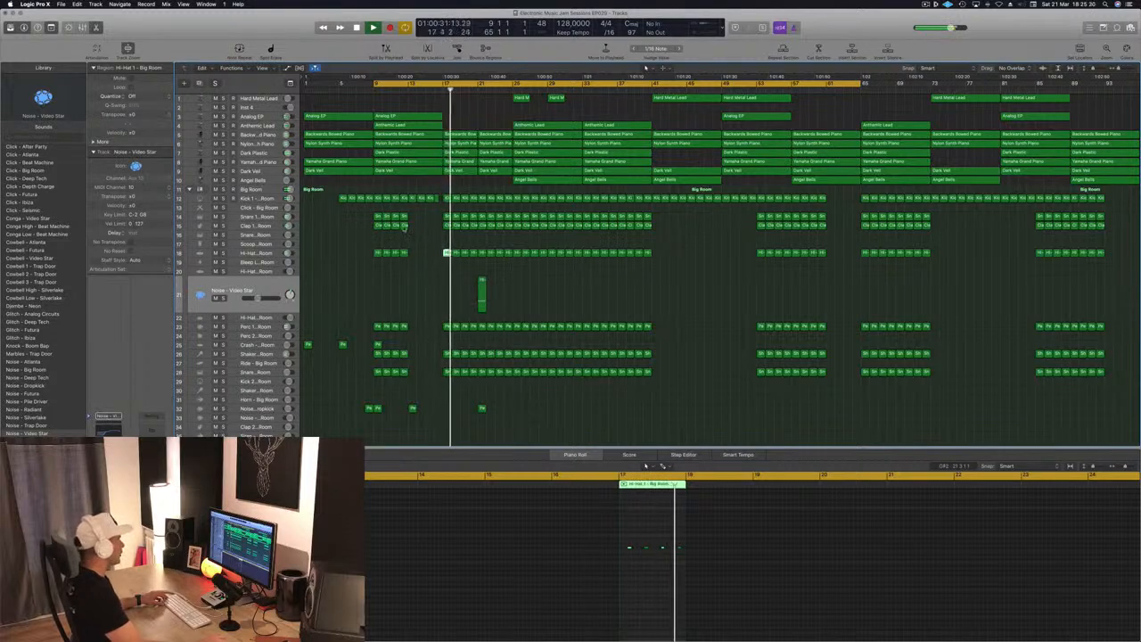
Copy the Clap 1 region from bar 12 to bar 24 on the Snare 2 track and select that track
{"action": "left_click_drag", "start_coordinate": [405, 227], "coordinate": [507, 235]}
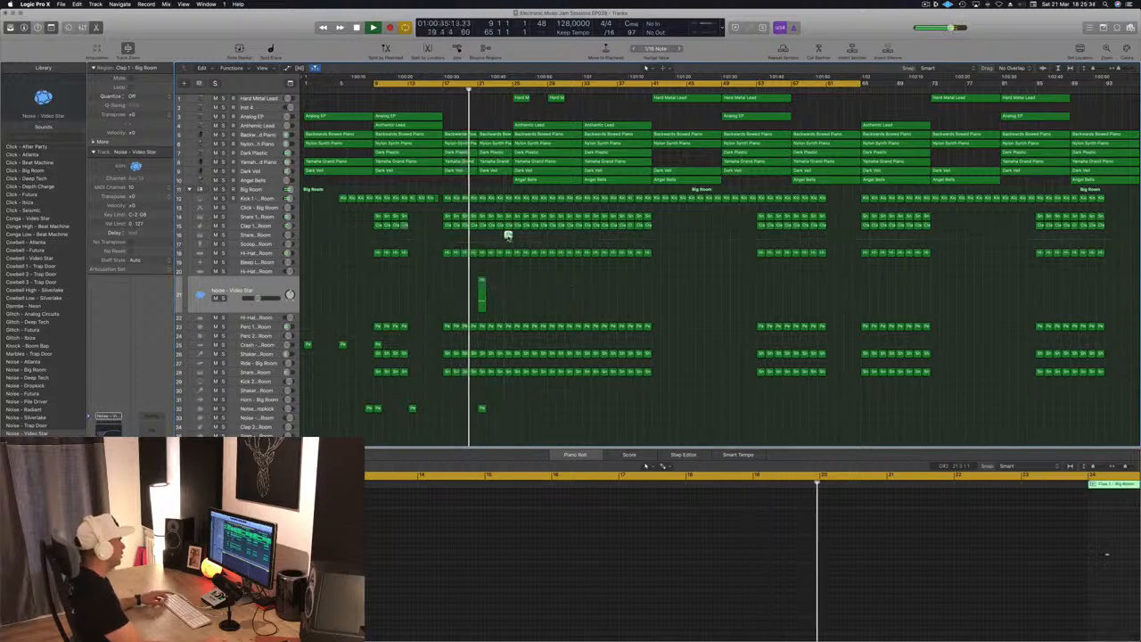
{"action": "left_click", "coordinate": [507, 236]}
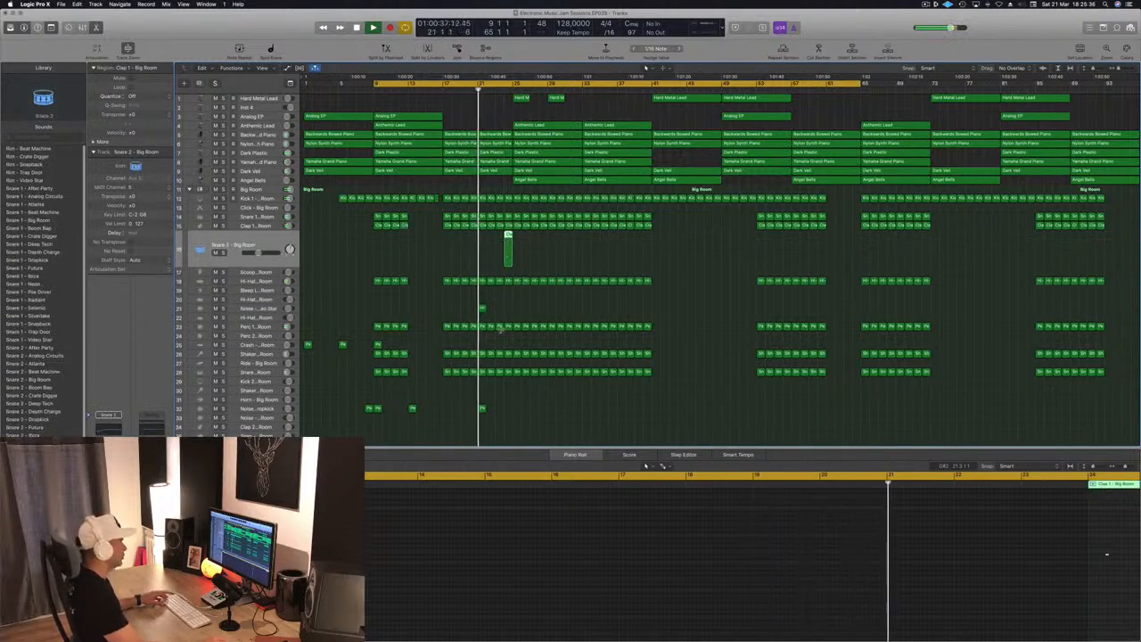
Stop playback and fill bar 24 of the Snare 2 region with hits on all four beats by copying the existing note
{"action": "scroll", "coordinate": [1072, 563], "scroll_direction": "down", "scroll_amount": 2}
{"action": "scroll", "coordinate": [1075, 563], "scroll_direction": "right", "scroll_amount": 4}
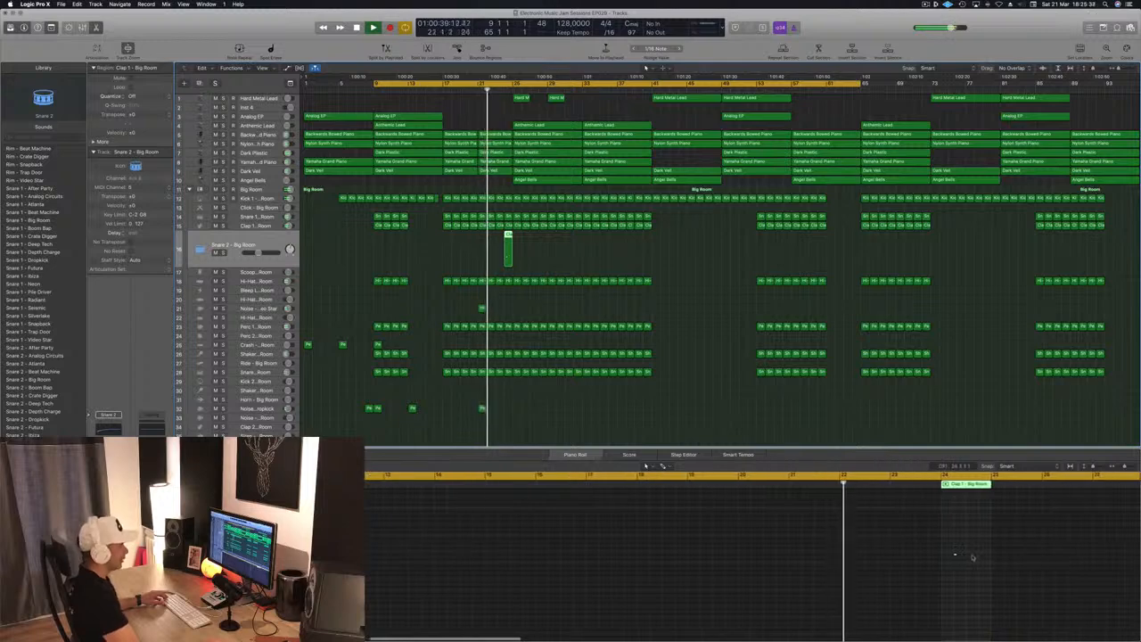
{"action": "left_click", "coordinate": [955, 556]}
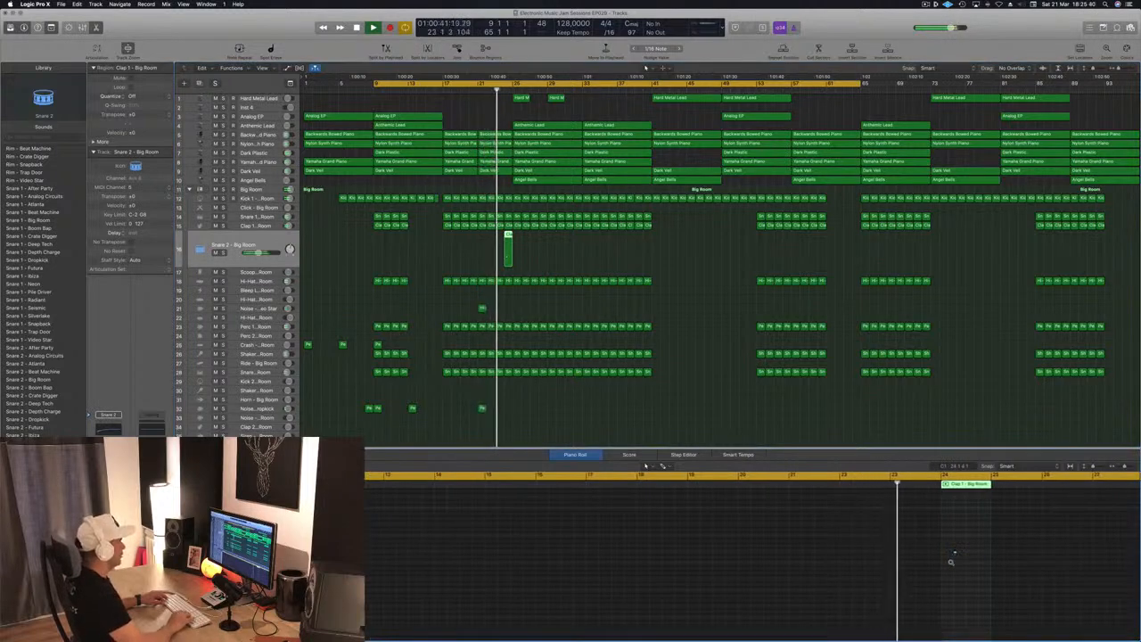
{"action": "scroll", "coordinate": [952, 561], "scroll_direction": "up", "scroll_amount": 2}
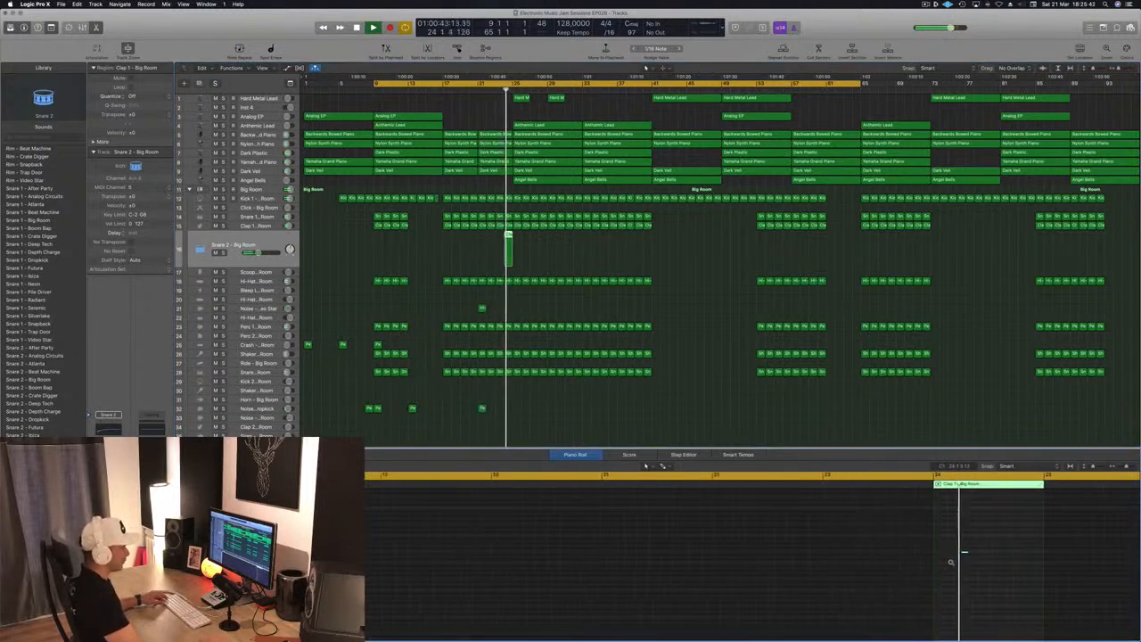
{"action": "scroll", "coordinate": [951, 561], "scroll_direction": "up", "scroll_amount": 1}
{"action": "key", "text": "space"}
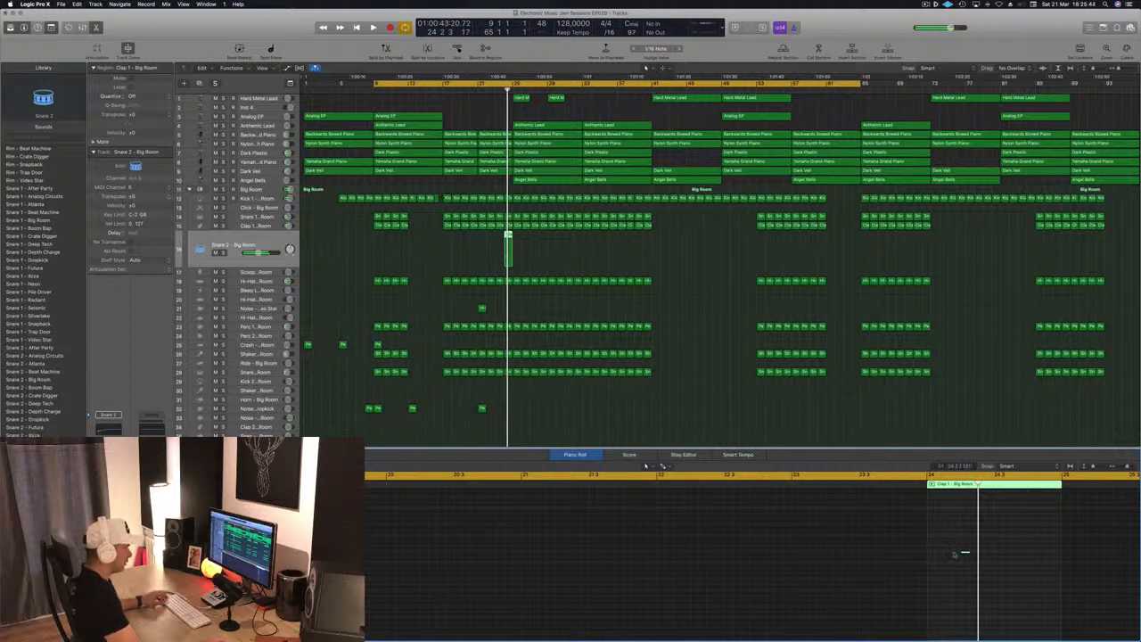
{"action": "left_click", "coordinate": [932, 558]}
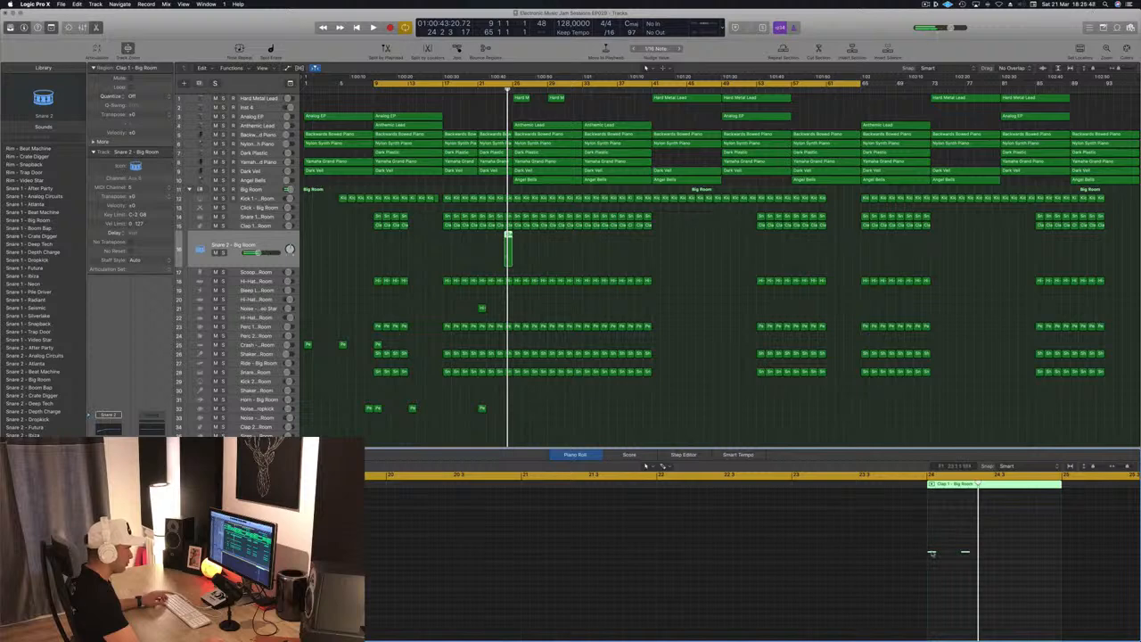
{"action": "left_click_drag", "start_coordinate": [932, 554], "coordinate": [1002, 559]}
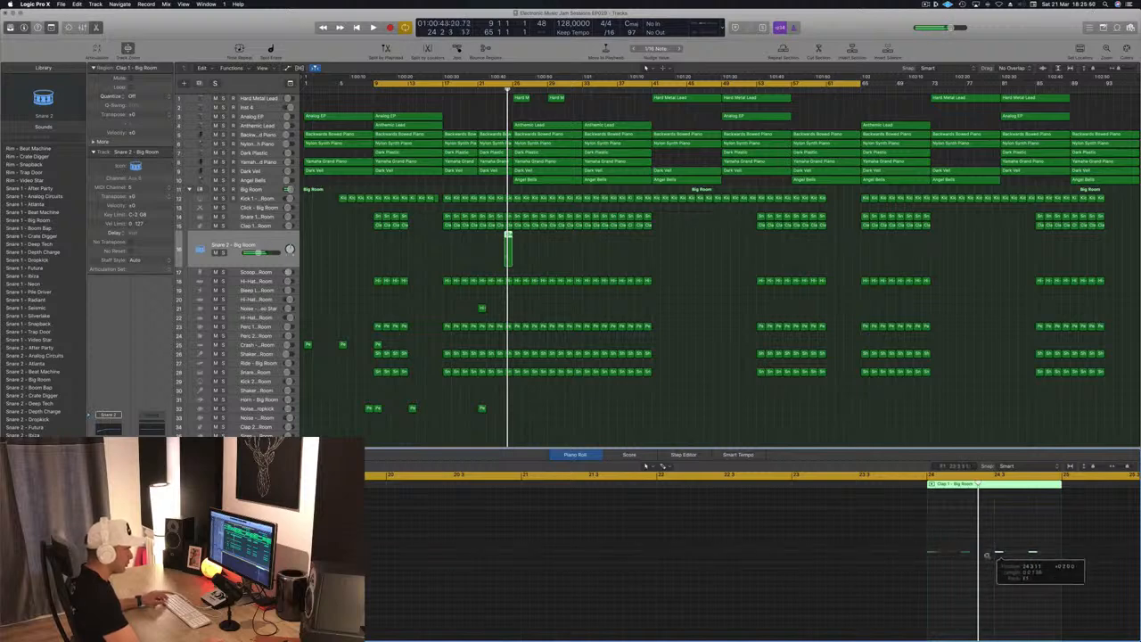
Copy the four snare hits an eighth note later to double the pattern, and replay the fill from about bar 22
{"action": "left_click_drag", "start_coordinate": [903, 549], "coordinate": [1092, 567]}
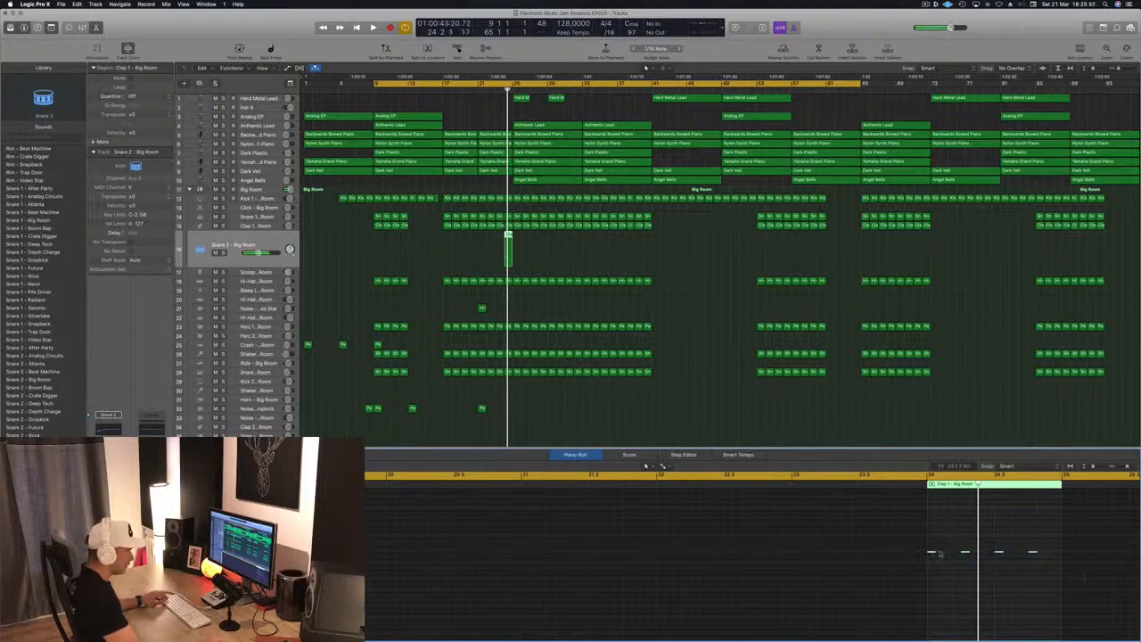
{"action": "left_click_drag", "start_coordinate": [933, 553], "coordinate": [947, 558]}
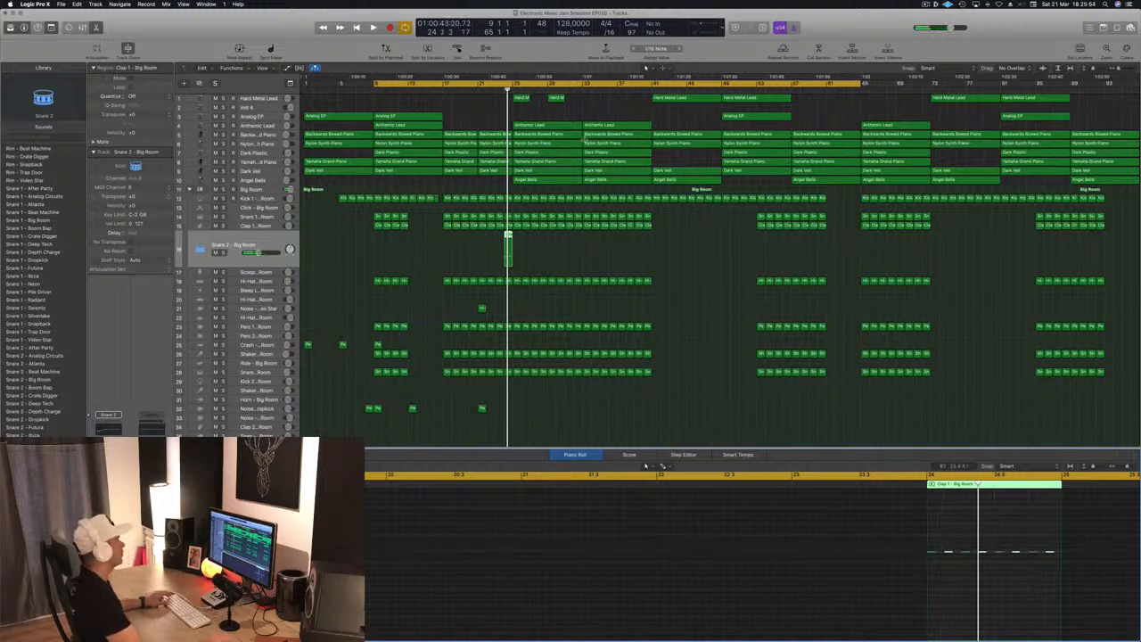
{"action": "key", "text": "space"}
{"action": "left_click", "coordinate": [486, 89]}
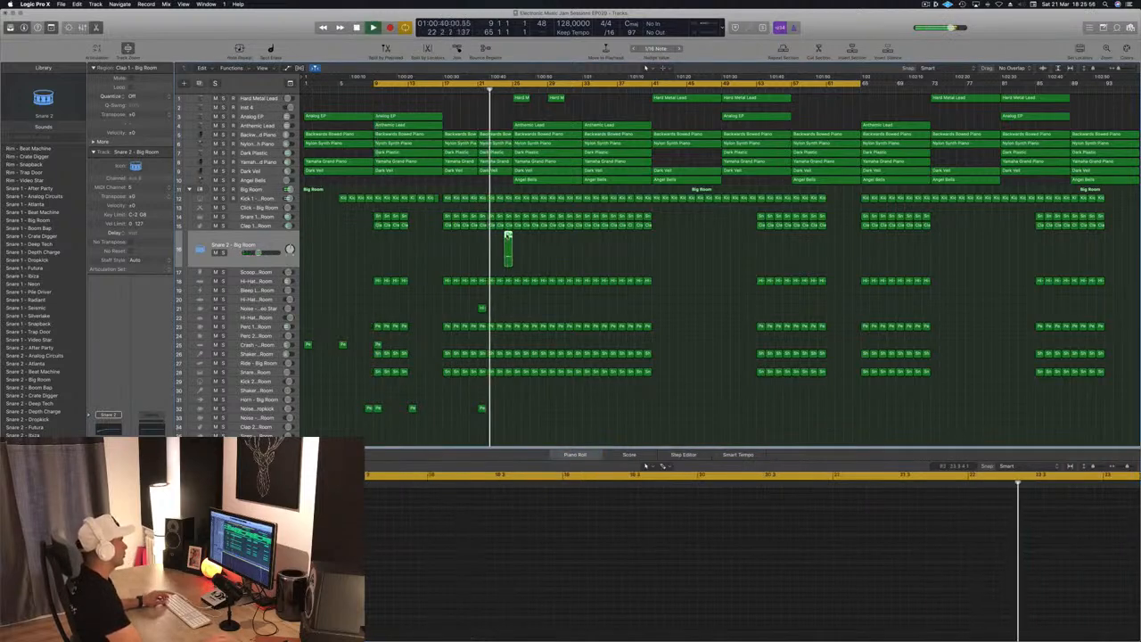
Copy the bar 24 snare region to bar 23 and double the hits in bar 24 to continuous sixteenth notes
{"action": "left_click_drag", "start_coordinate": [508, 235], "coordinate": [499, 237]}
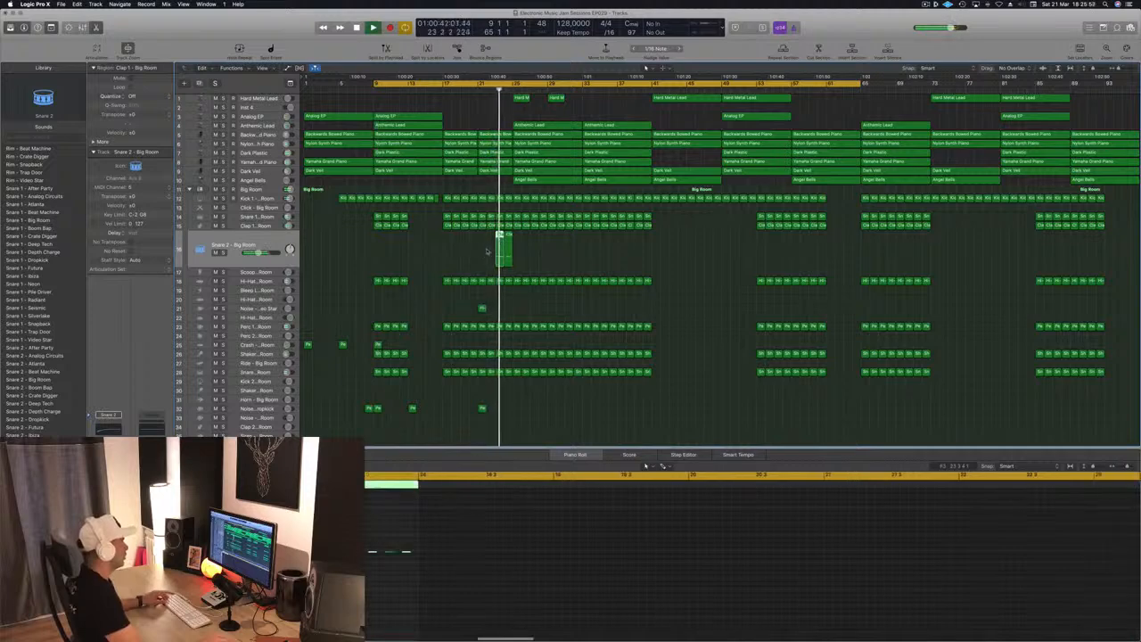
{"action": "left_click", "coordinate": [557, 581]}
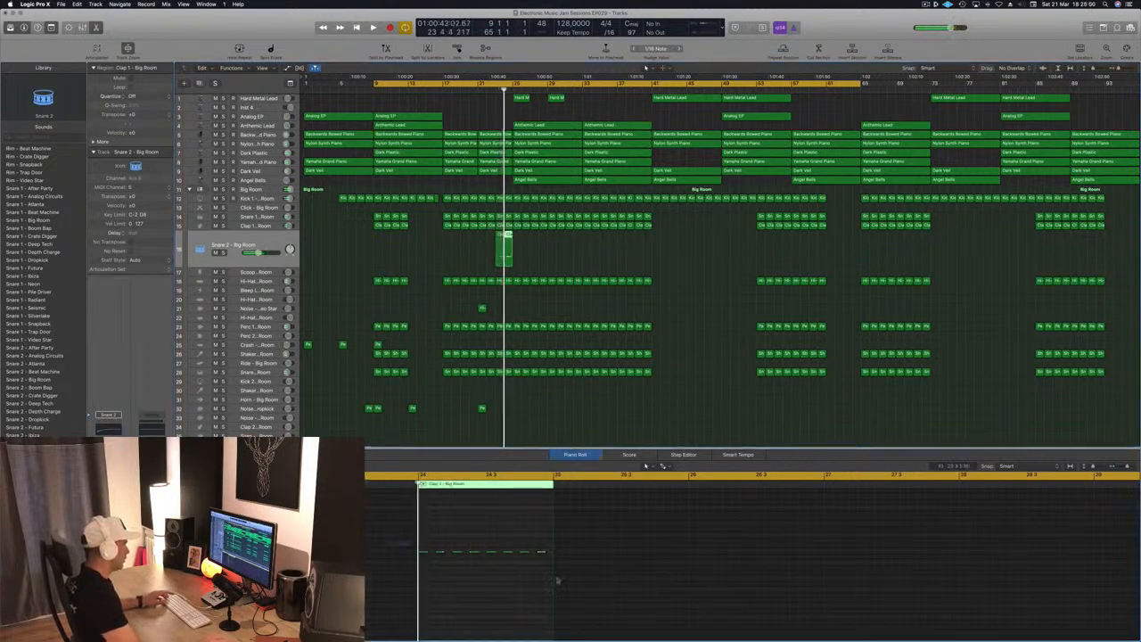
{"action": "left_click", "coordinate": [423, 553]}
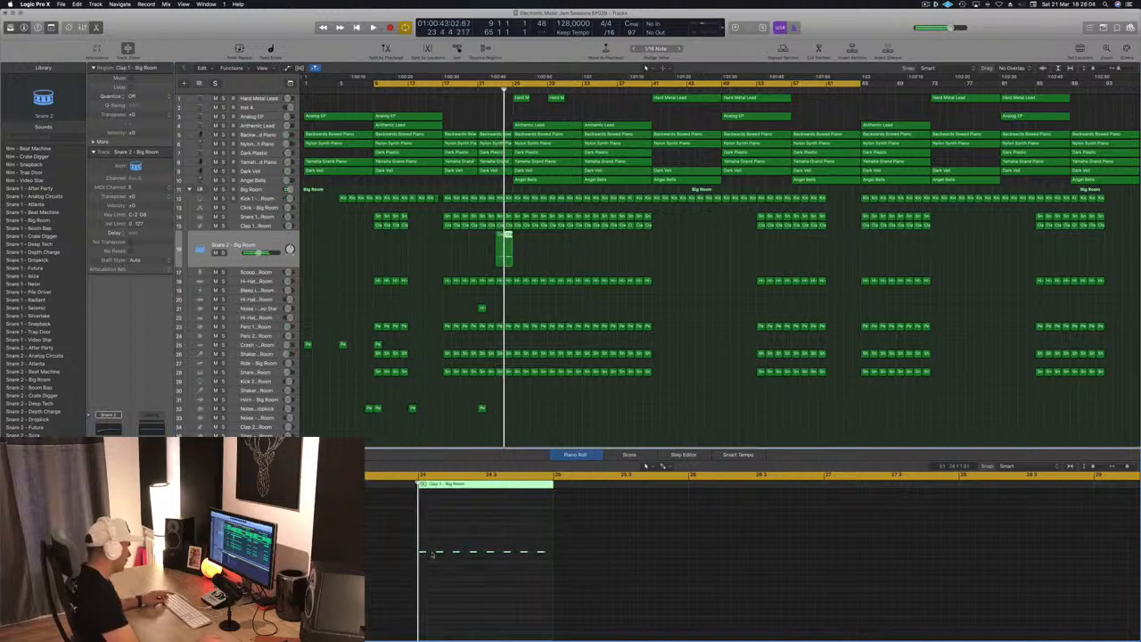
{"action": "left_click_drag", "start_coordinate": [431, 553], "coordinate": [431, 558]}
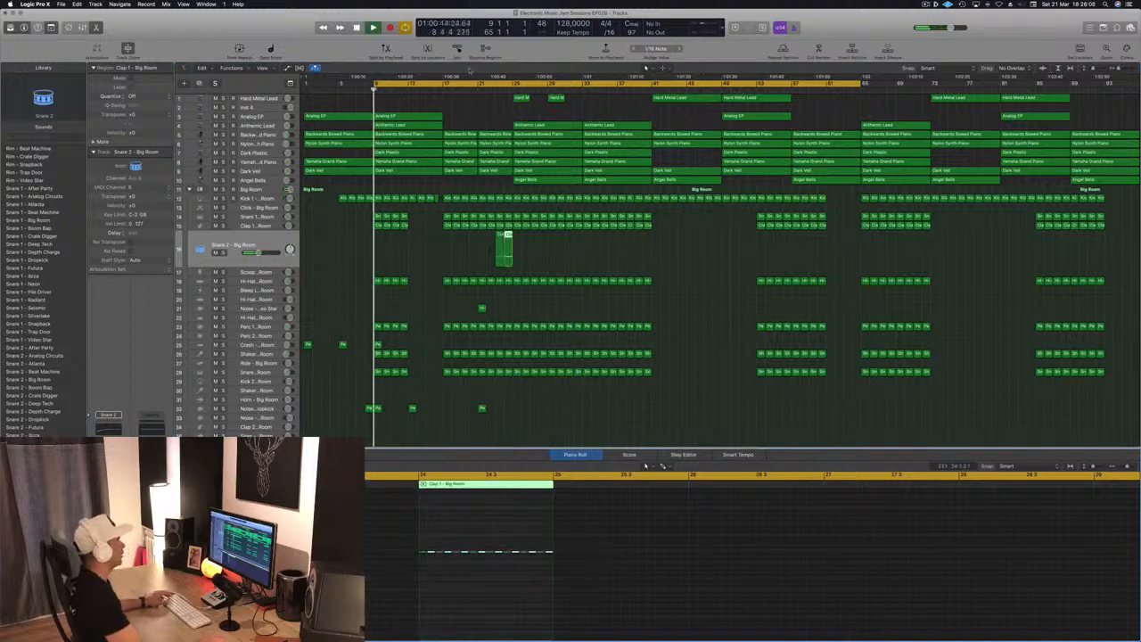
Cycle playback over bars 21 to 25 to audition the snare fill, and select both Snare 2 regions
{"action": "left_click", "coordinate": [480, 90]}
{"action": "key", "text": "c"}
{"action": "left_click_drag", "start_coordinate": [480, 83], "coordinate": [518, 90]}
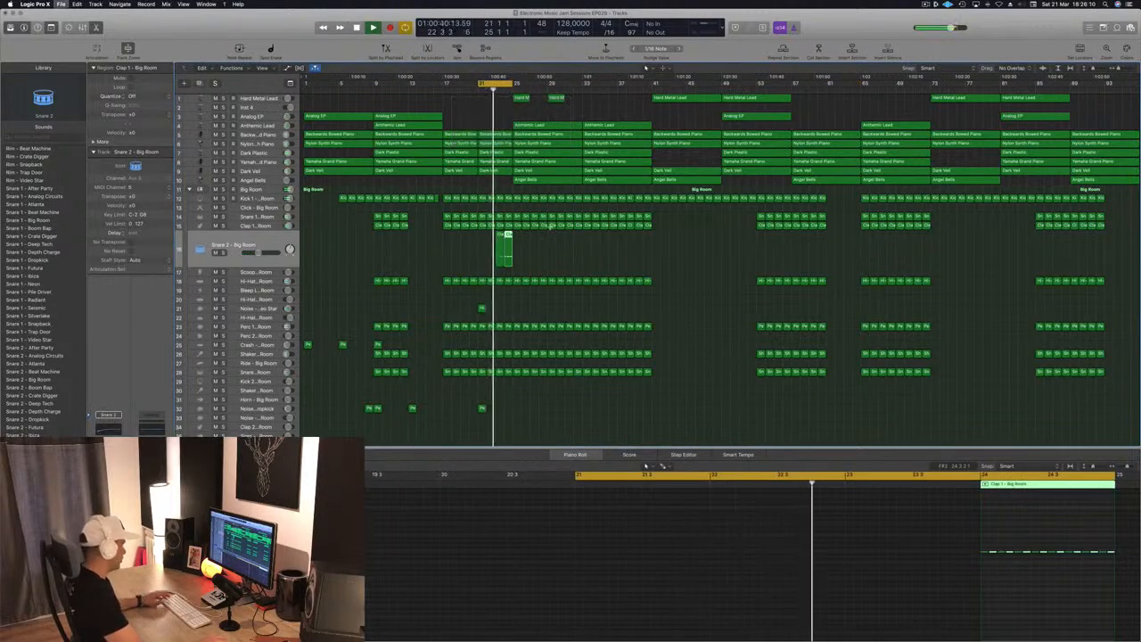
{"action": "left_click", "coordinate": [500, 251], "text": "shift"}
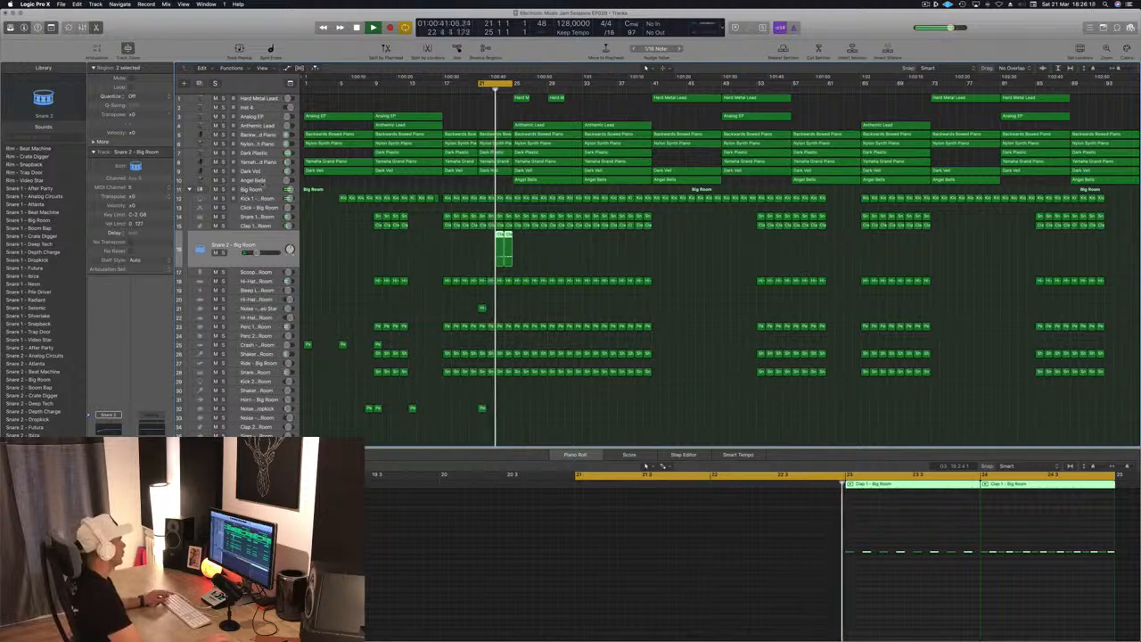
Select the Angel Bells track and compare it soloed, muted and unmuted against the mix
{"action": "left_click", "coordinate": [265, 181]}
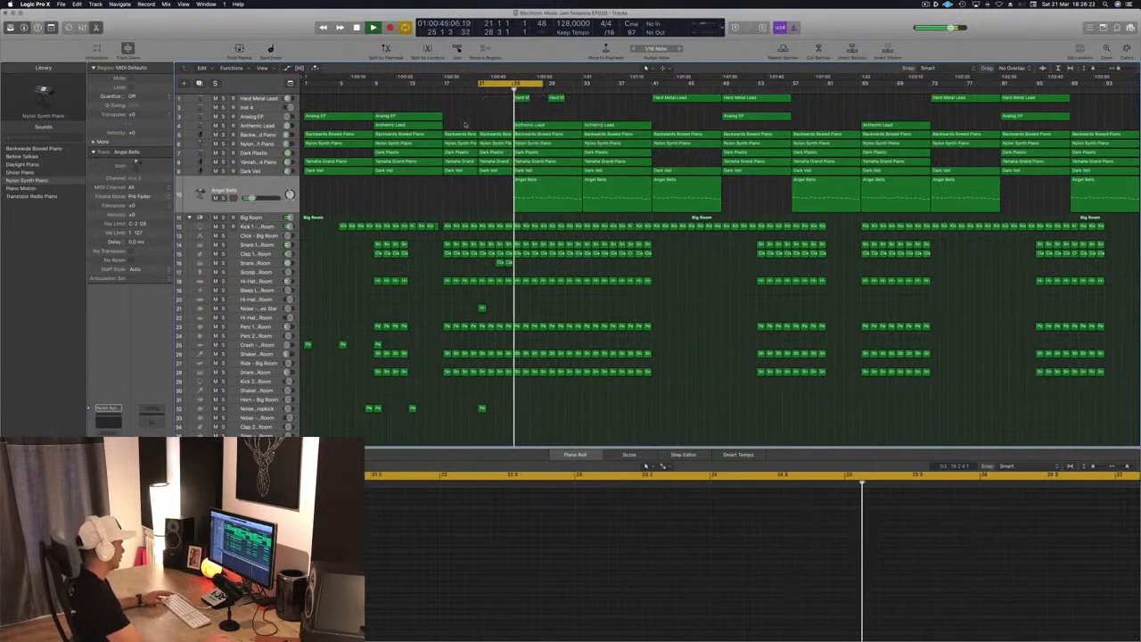
{"action": "key", "text": "super+Right"}
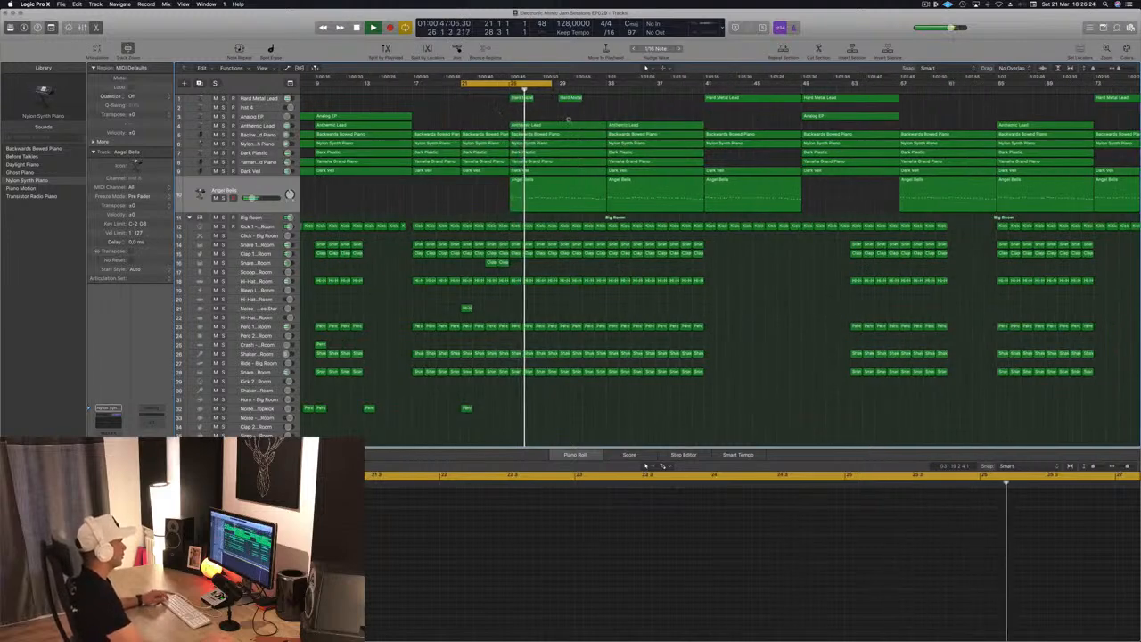
{"action": "key", "text": "super+Left"}
{"action": "key", "text": "s"}
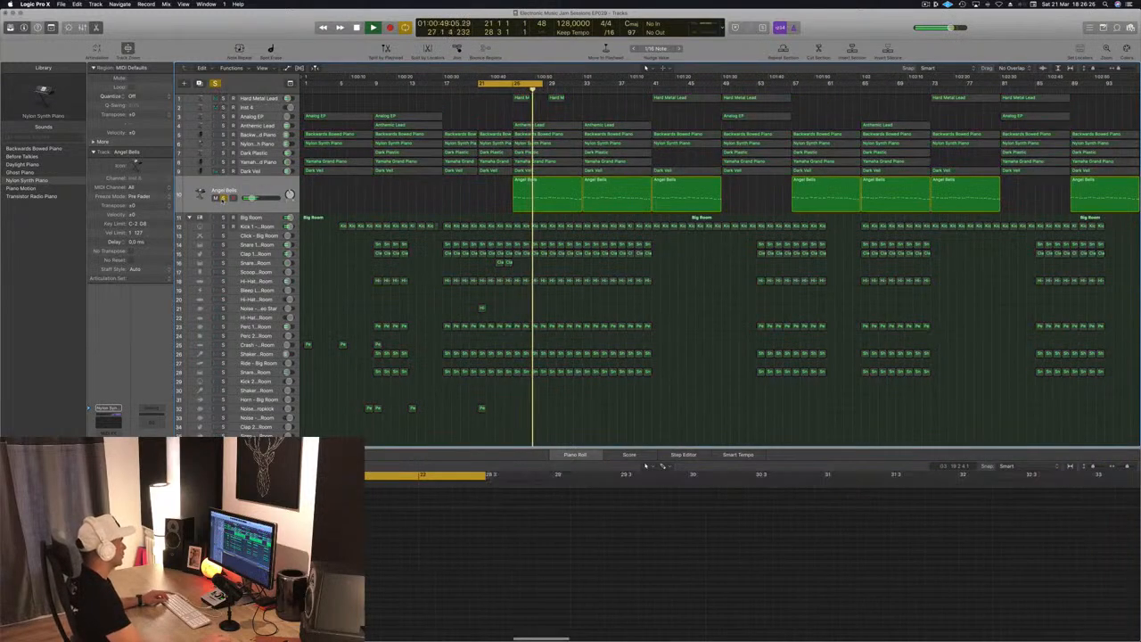
{"action": "key", "text": "s"}
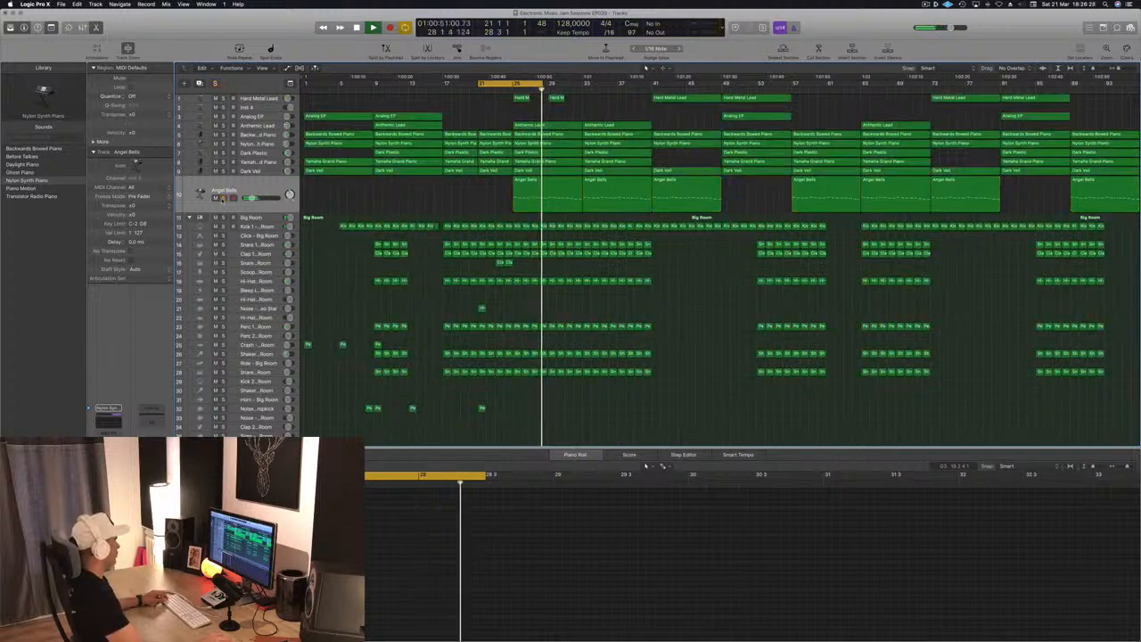
{"action": "key", "text": "m"}
{"action": "key", "text": "m"}
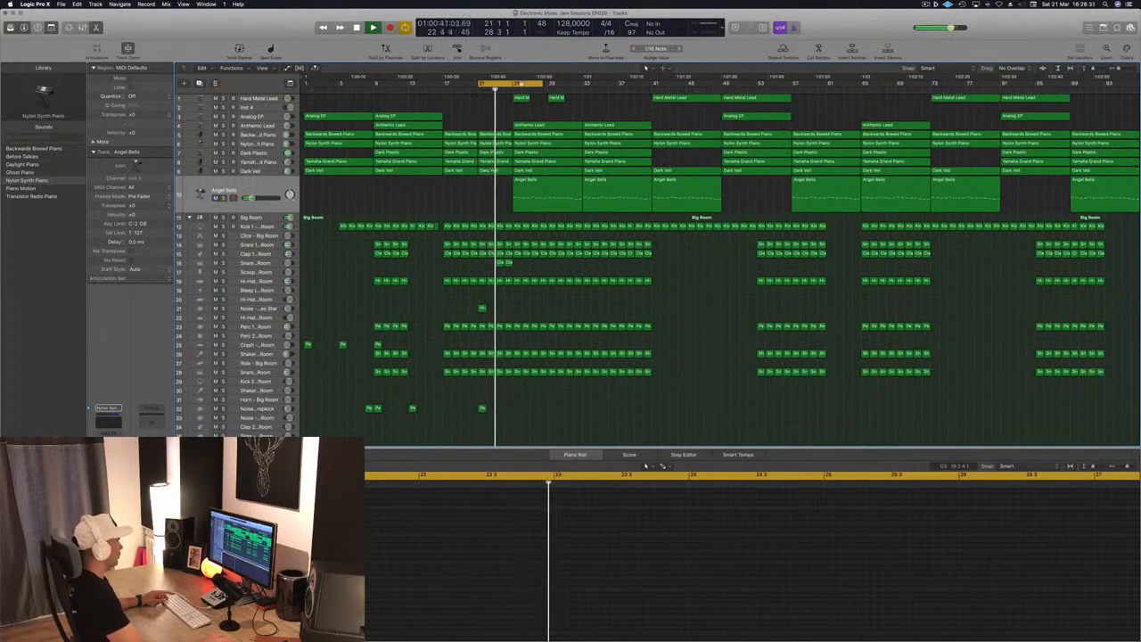
Move the cycle range forward to start at bar 25 and compare Angel Bells muted, unmuted and soloed
{"action": "key", "text": "super+shift+period"}
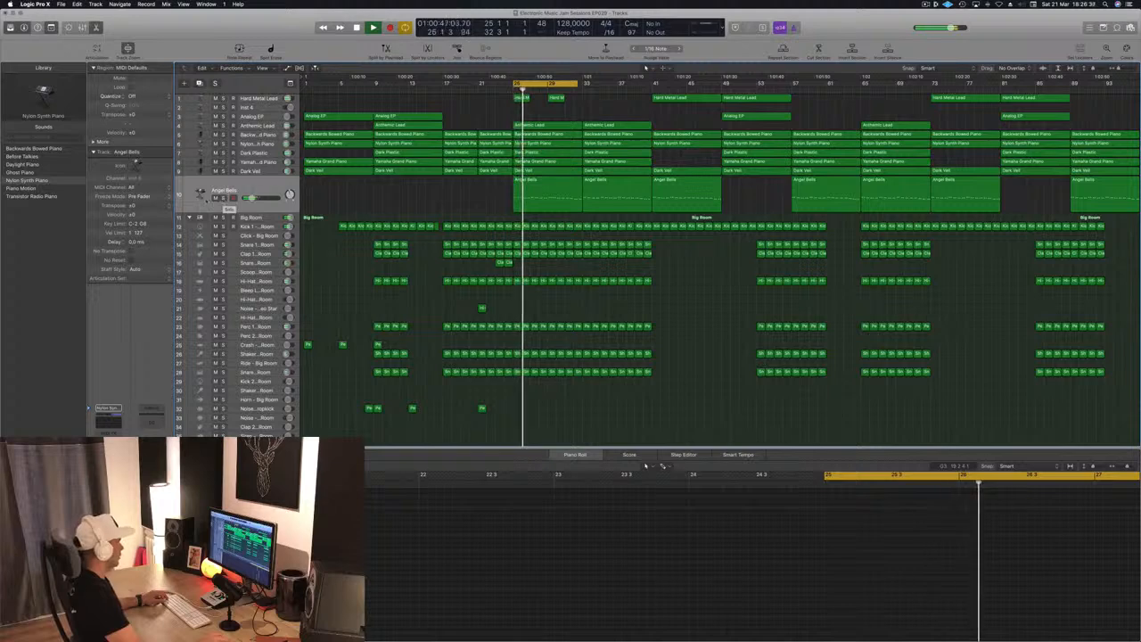
{"action": "key", "text": "m"}
{"action": "key", "text": "m"}
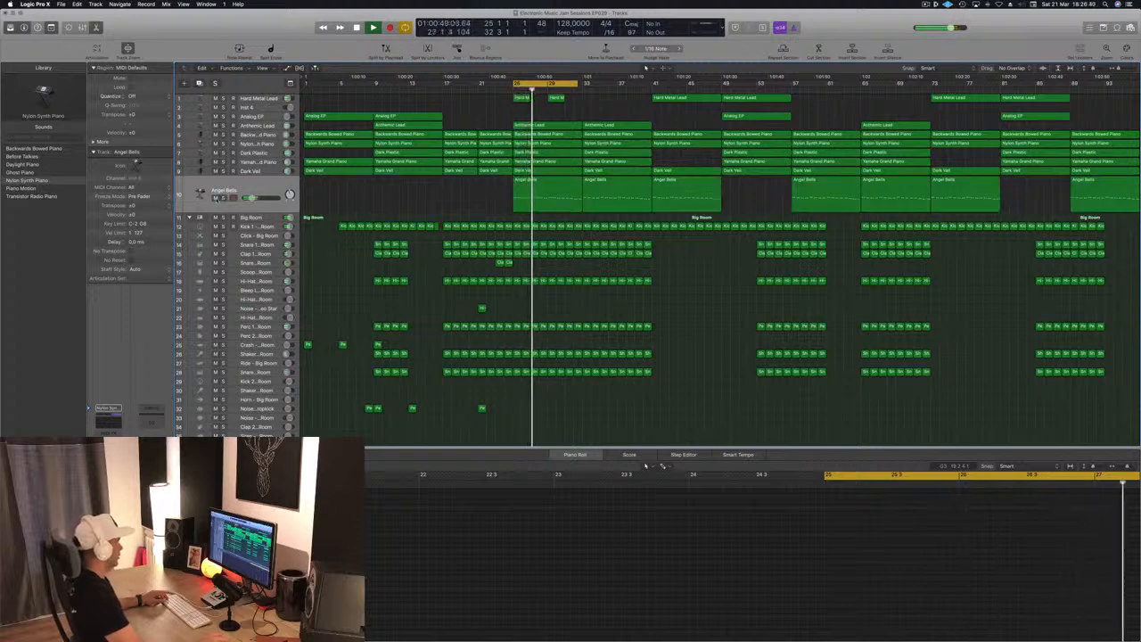
{"action": "key", "text": "s"}
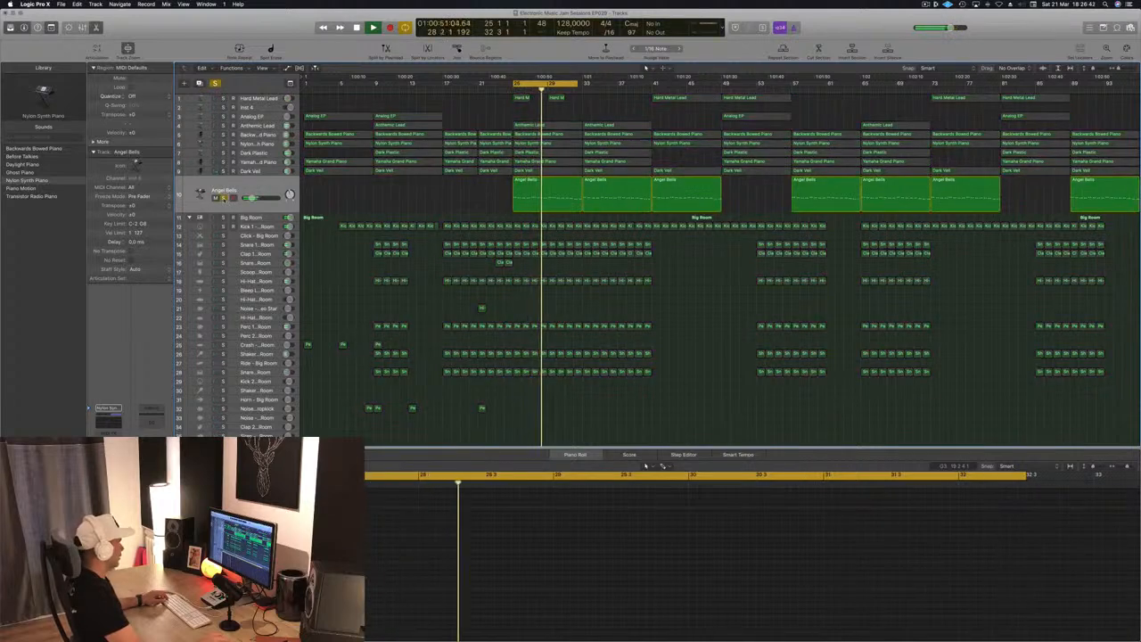
{"action": "key", "text": "s"}
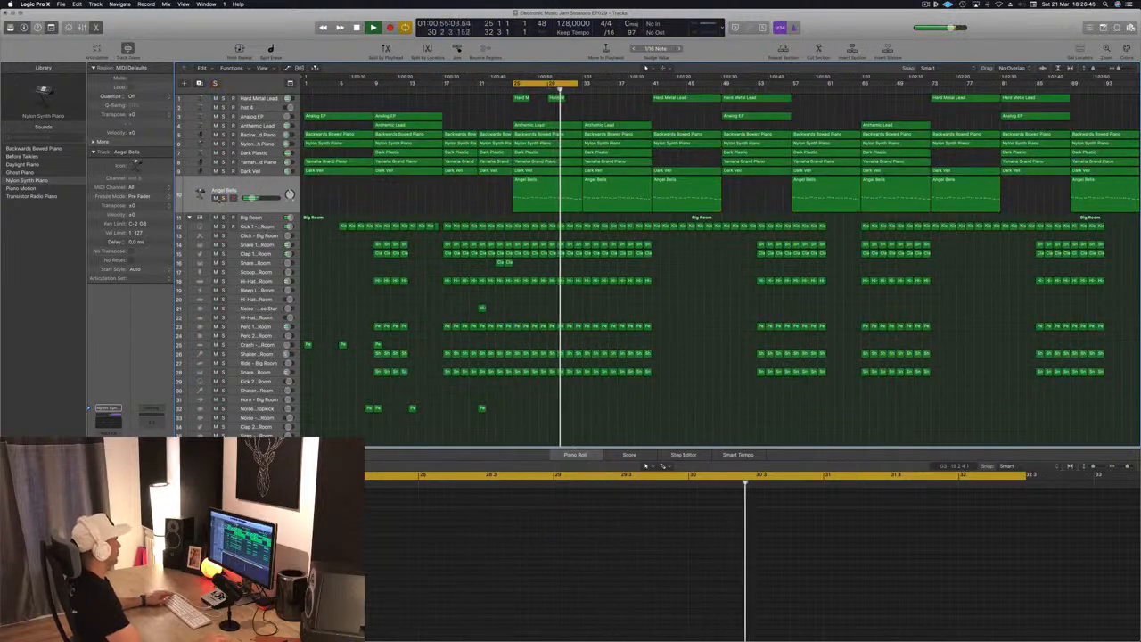
Mute the Angel Bells track and extend the cycle range to bar 37
{"action": "key", "text": "m"}
{"action": "left_click", "coordinate": [252, 188]}
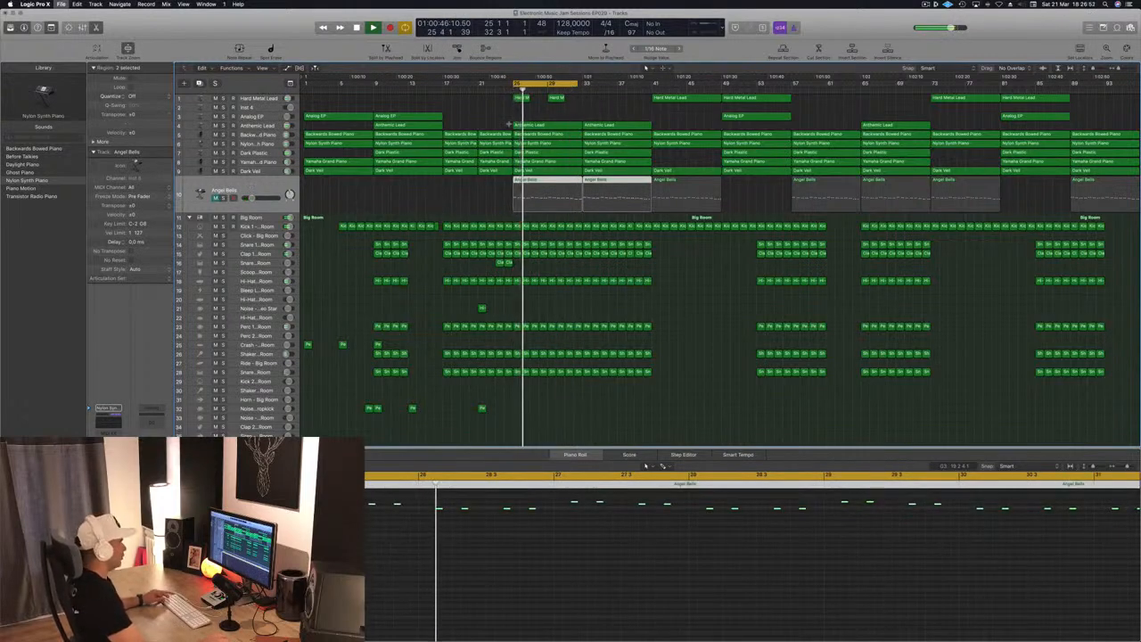
{"action": "left_click", "coordinate": [467, 210]}
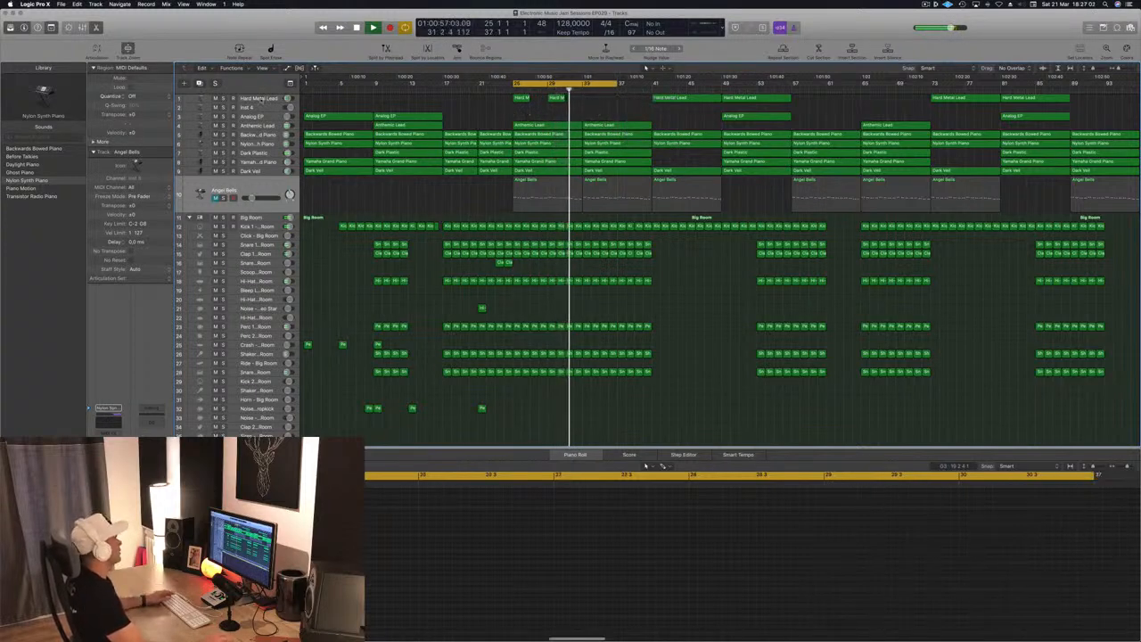
Select the Hard Metal Lead track, briefly solo it, and listen to its melody within the full mix
{"action": "left_click", "coordinate": [261, 100]}
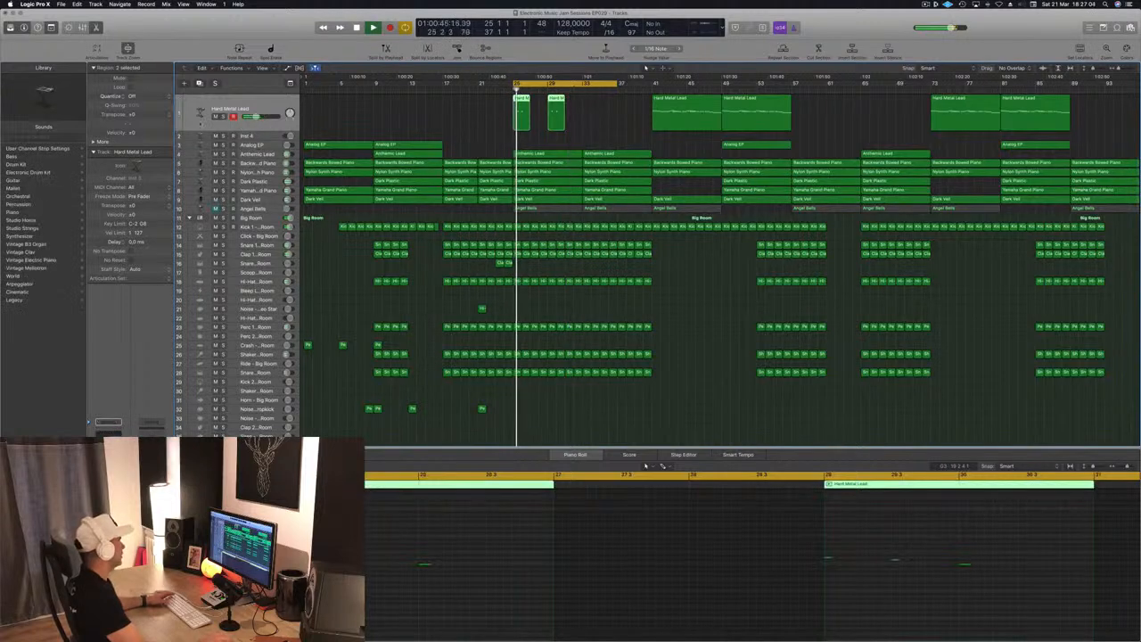
{"action": "key", "text": "s"}
{"action": "key", "text": "s"}
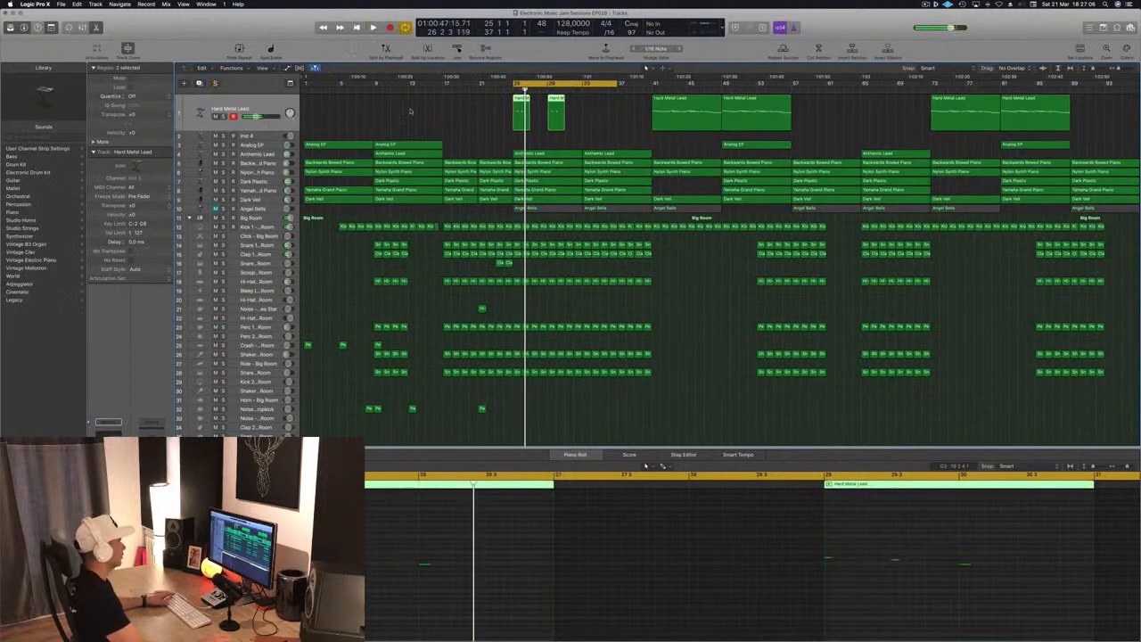
{"action": "left_click", "coordinate": [416, 113]}
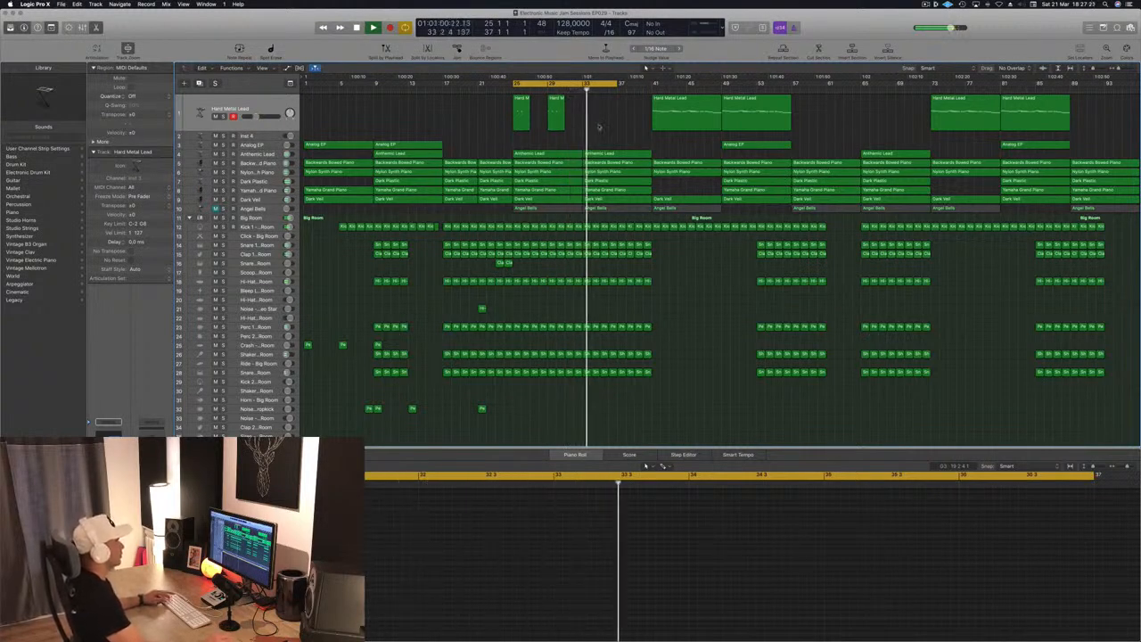
Replay from bar 32 and delete the Anthemic Lead region at bar 33
{"action": "left_click", "coordinate": [576, 89]}
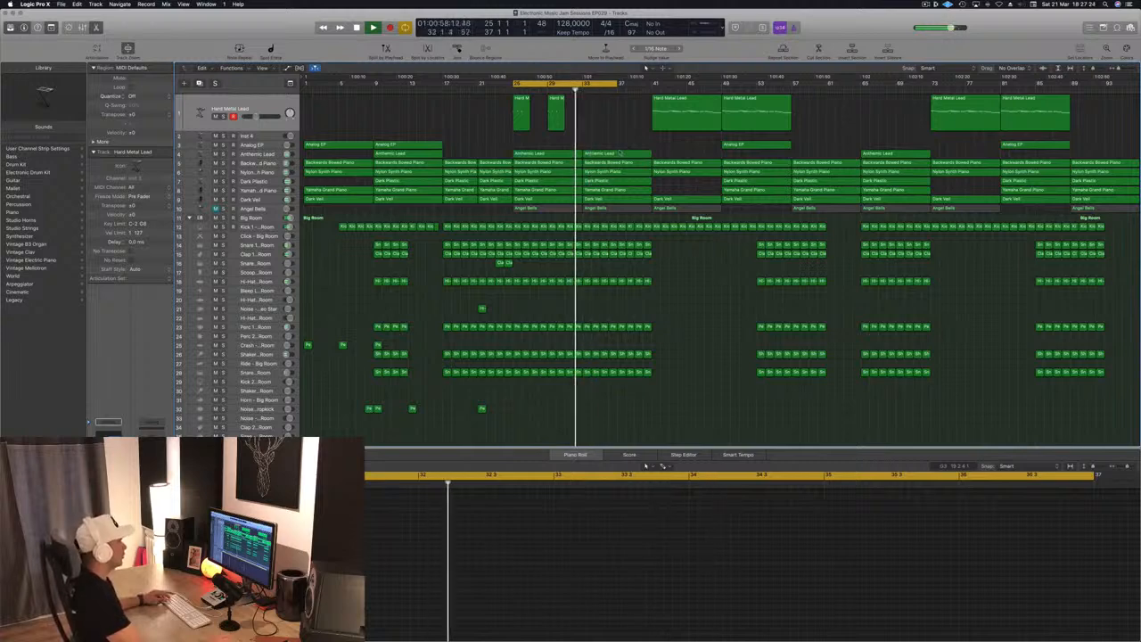
{"action": "left_click", "coordinate": [619, 154]}
{"action": "key", "text": "Delete"}
Try a copy of the bar 41 Hard Metal Lead region at bar 33, remove it after a replay and stop playback
{"action": "left_click_drag", "start_coordinate": [662, 120], "coordinate": [607, 119]}
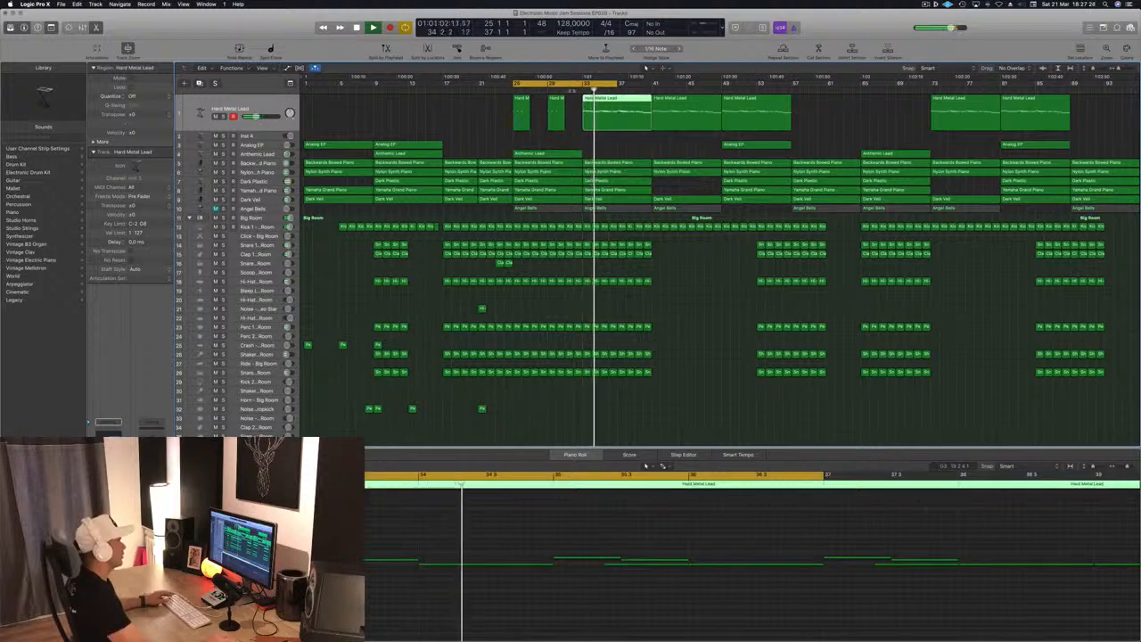
{"action": "left_click", "coordinate": [611, 148]}
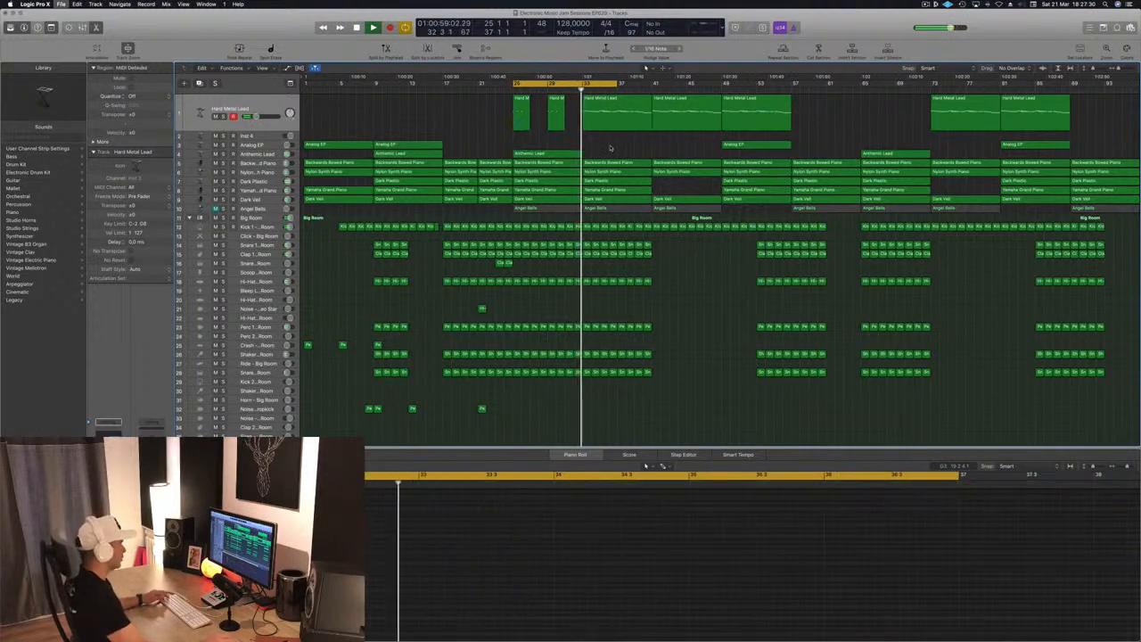
{"action": "left_click", "coordinate": [609, 125]}
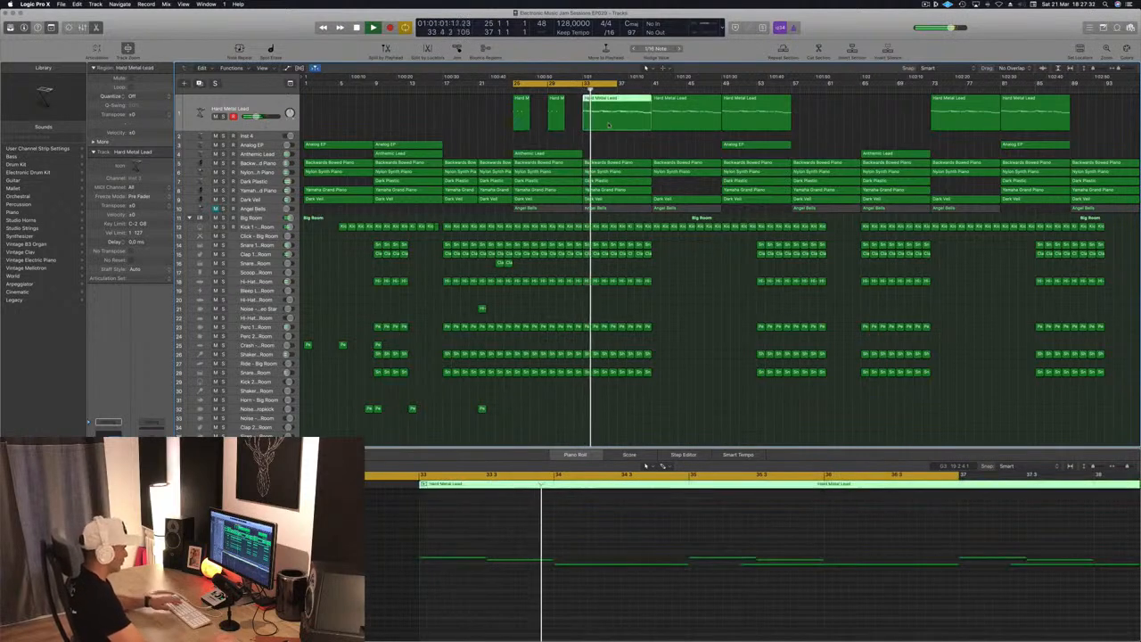
{"action": "key", "text": "Delete"}
{"action": "left_click", "coordinate": [582, 90]}
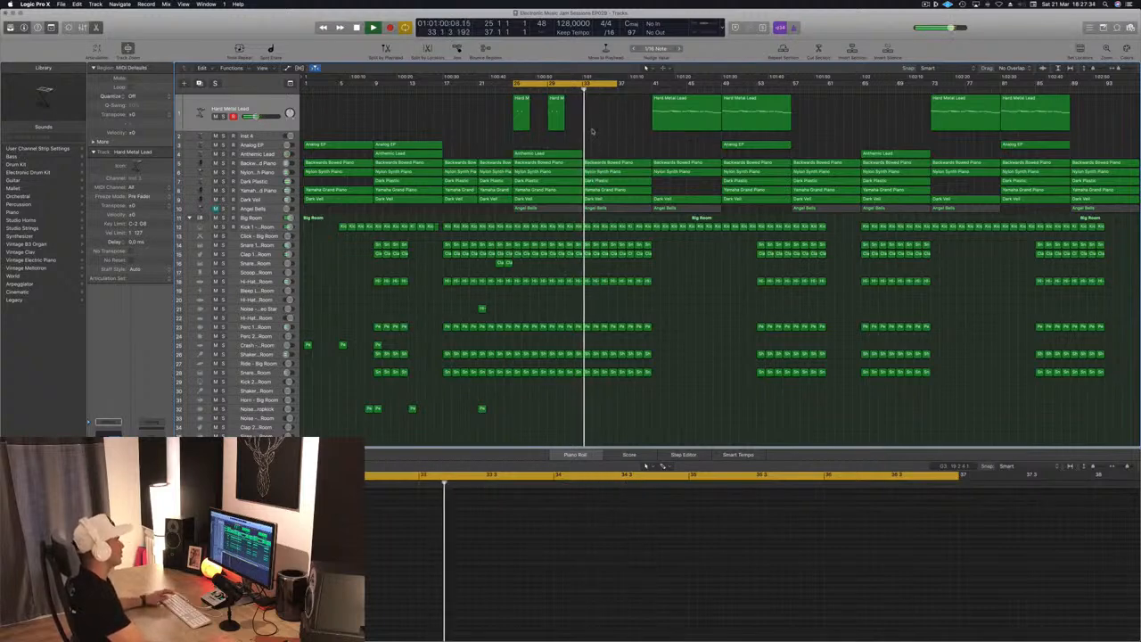
{"action": "key", "text": "space"}
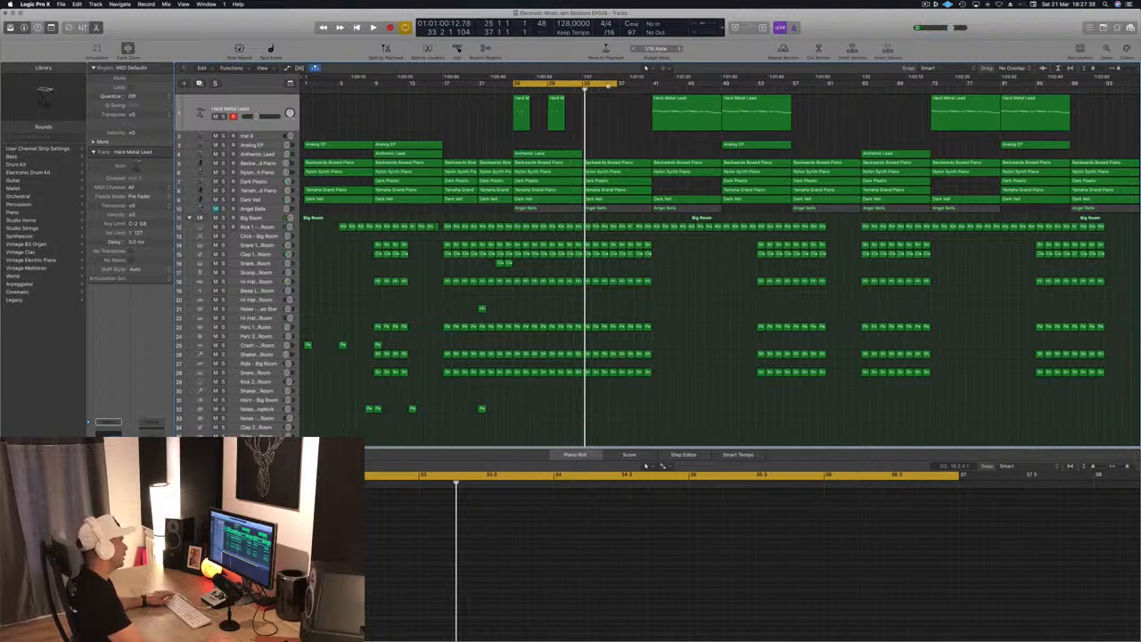
Extend the cycle range to bar 45 and copy the two snare-fill regions from bars 23–24 to bars 39–40 during playback
{"action": "left_click_drag", "start_coordinate": [608, 85], "coordinate": [678, 91]}
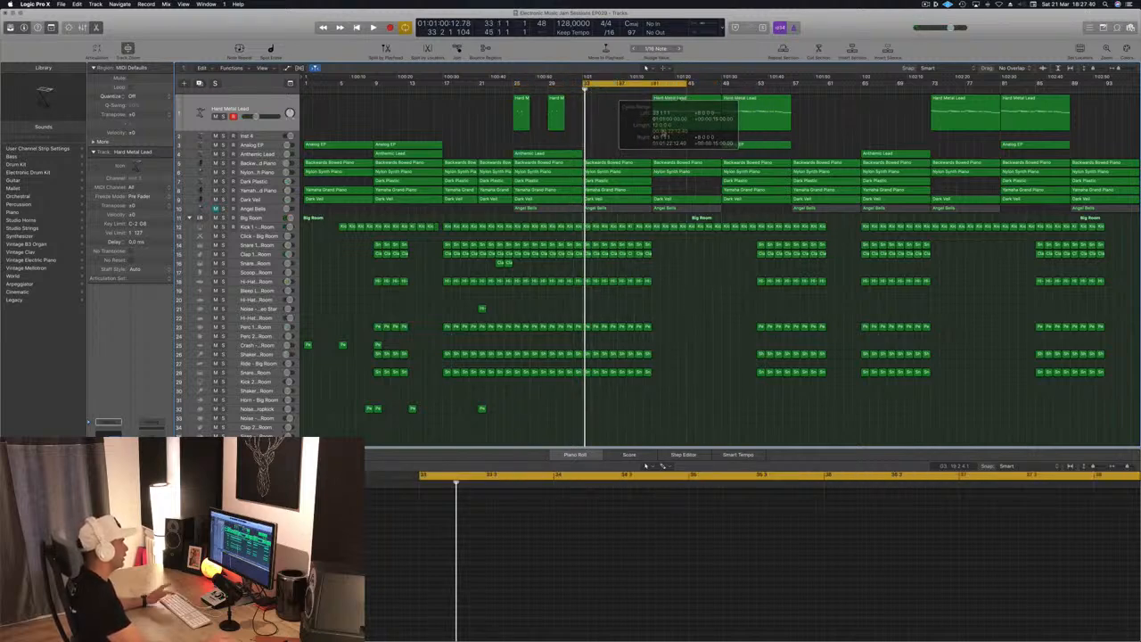
{"action": "key", "text": "space"}
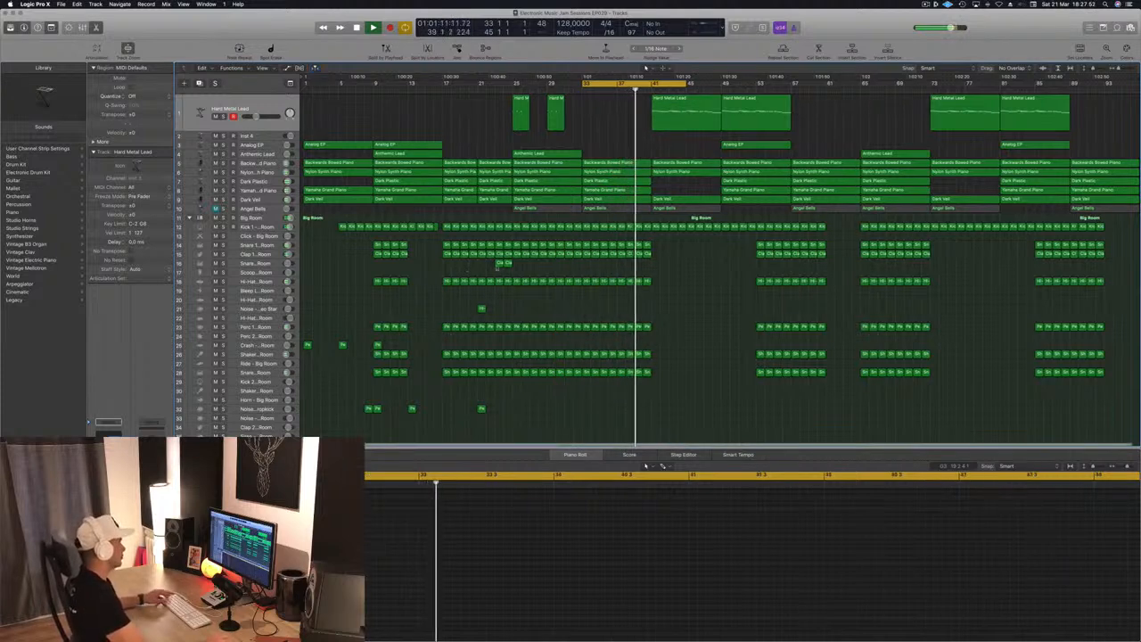
{"action": "left_click_drag", "start_coordinate": [504, 263], "coordinate": [644, 264]}
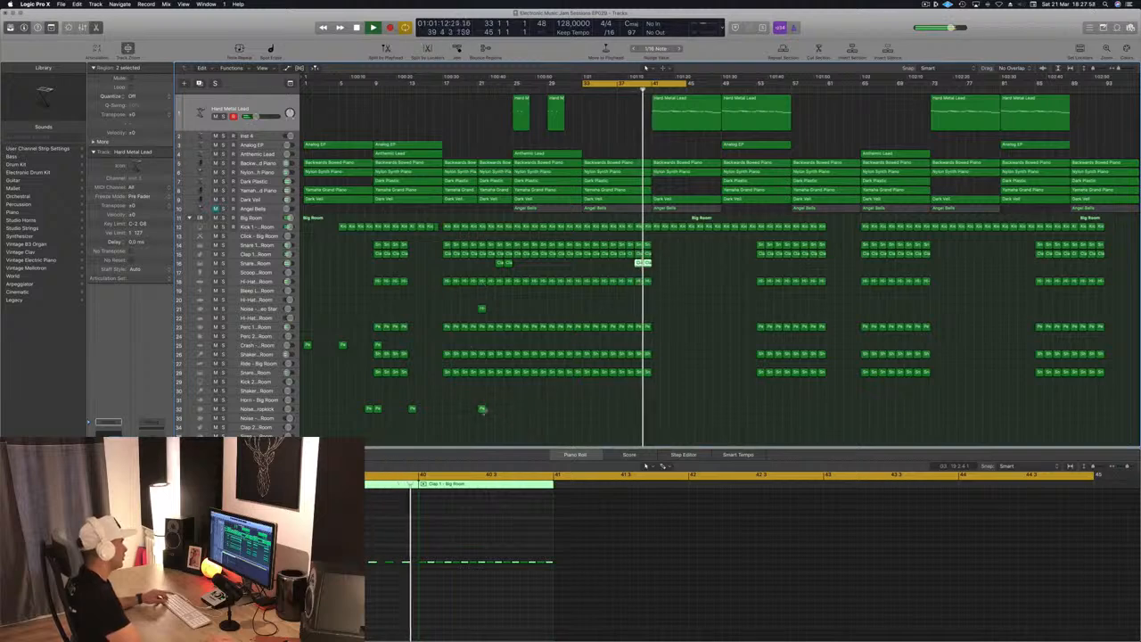
Copy the noise region on the Noise - Video Star track from bar 21 to bar 41 and select that track
{"action": "left_click", "coordinate": [481, 309]}
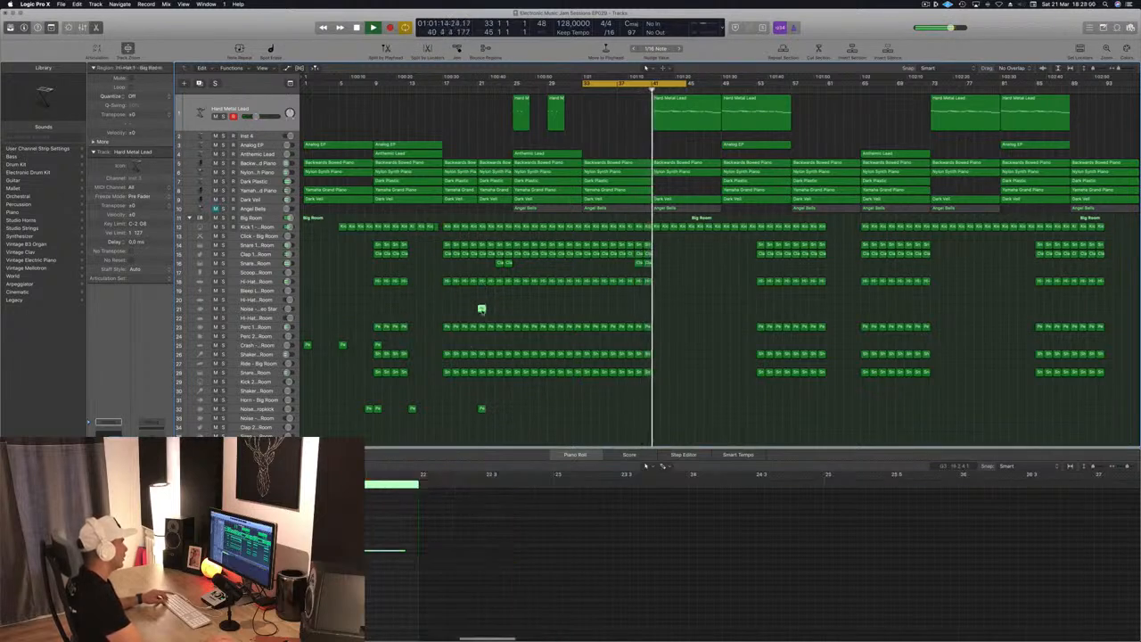
{"action": "left_click_drag", "start_coordinate": [482, 309], "coordinate": [655, 310]}
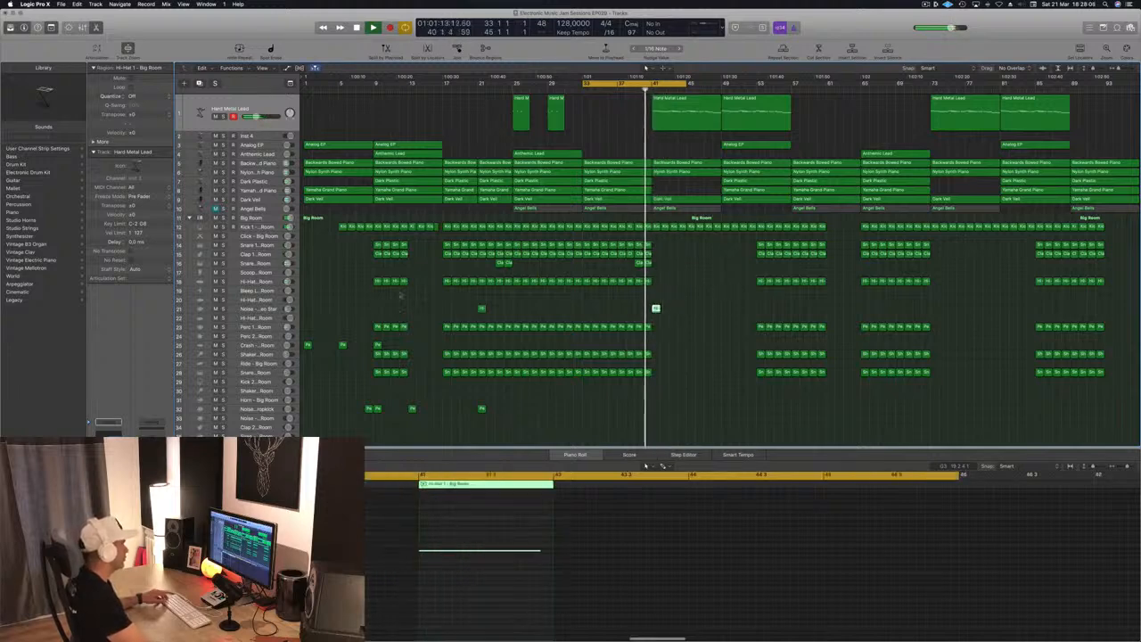
{"action": "left_click", "coordinate": [266, 309]}
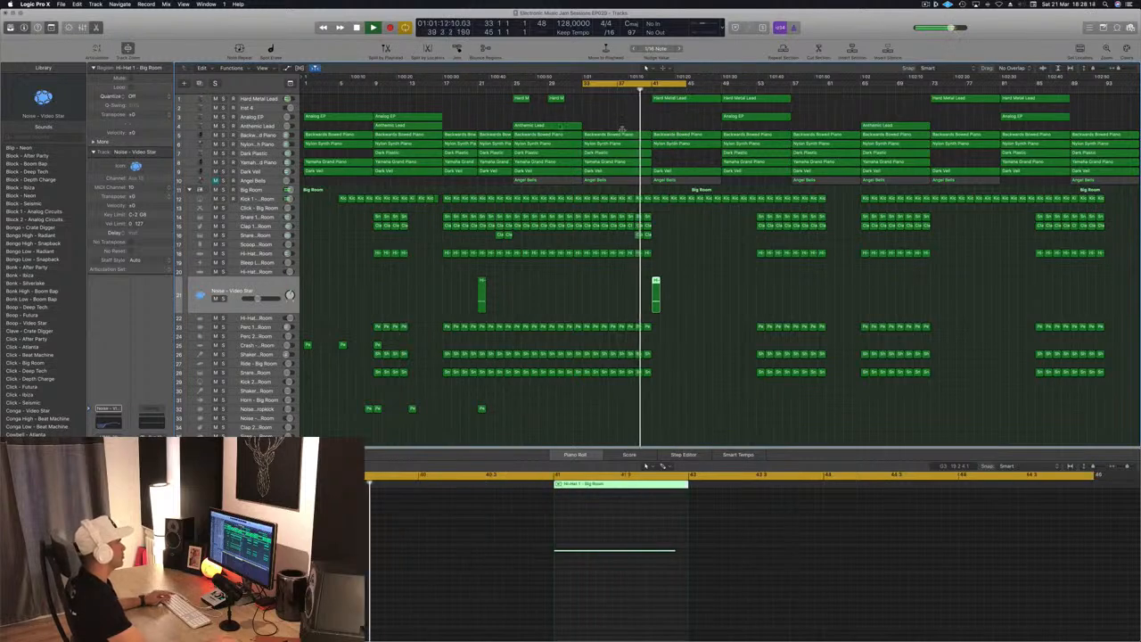
Delete the Backwards Bowed Piano region at bar 41 and remove the Angel Bells track
{"action": "left_click", "coordinate": [697, 137]}
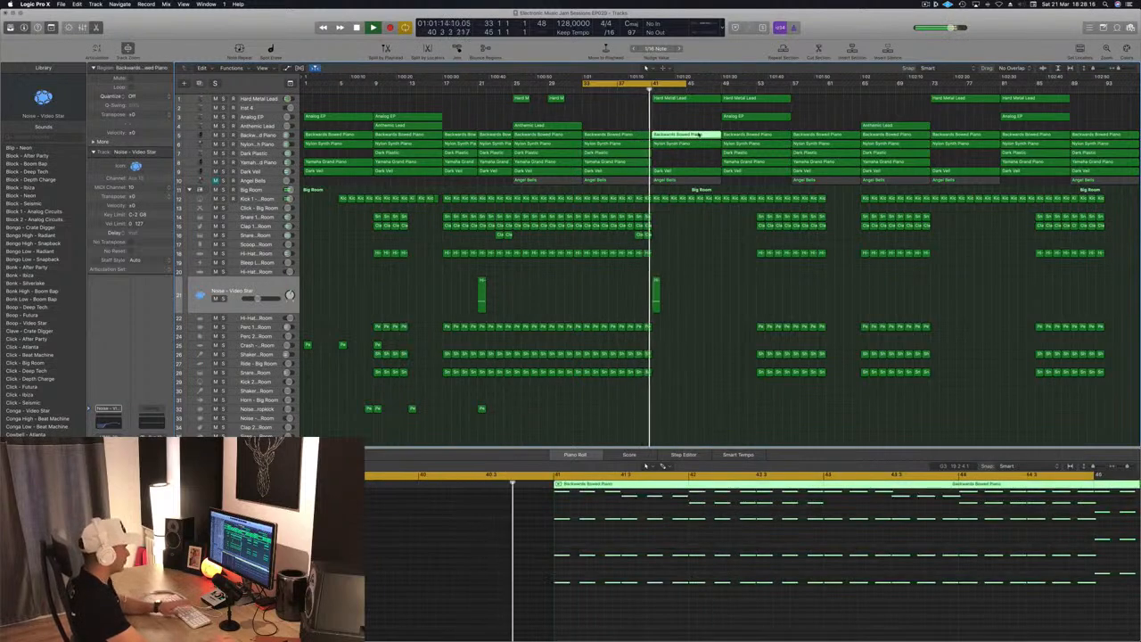
{"action": "key", "text": "Delete"}
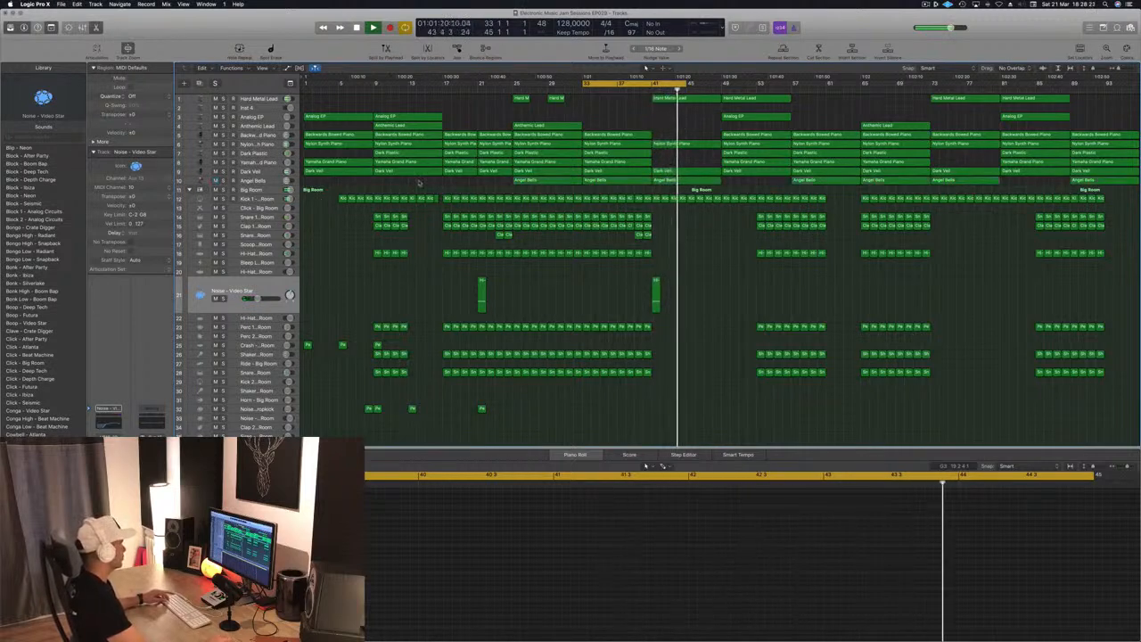
{"action": "left_click", "coordinate": [268, 181]}
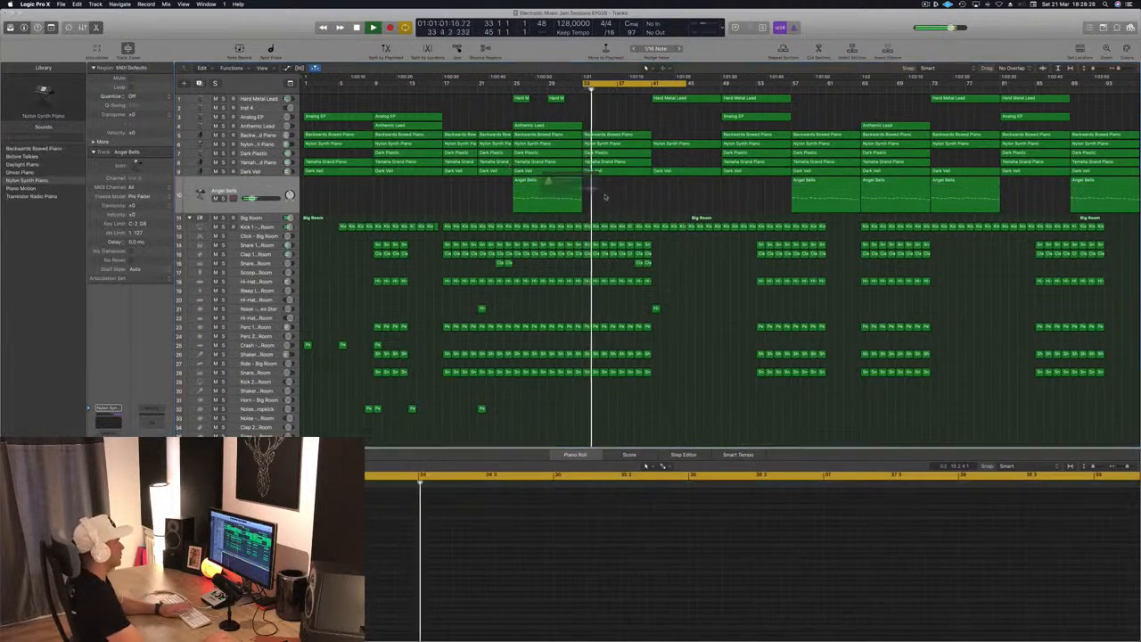
{"action": "key", "text": "super+BackSpace"}
{"action": "left_click", "coordinate": [629, 199]}
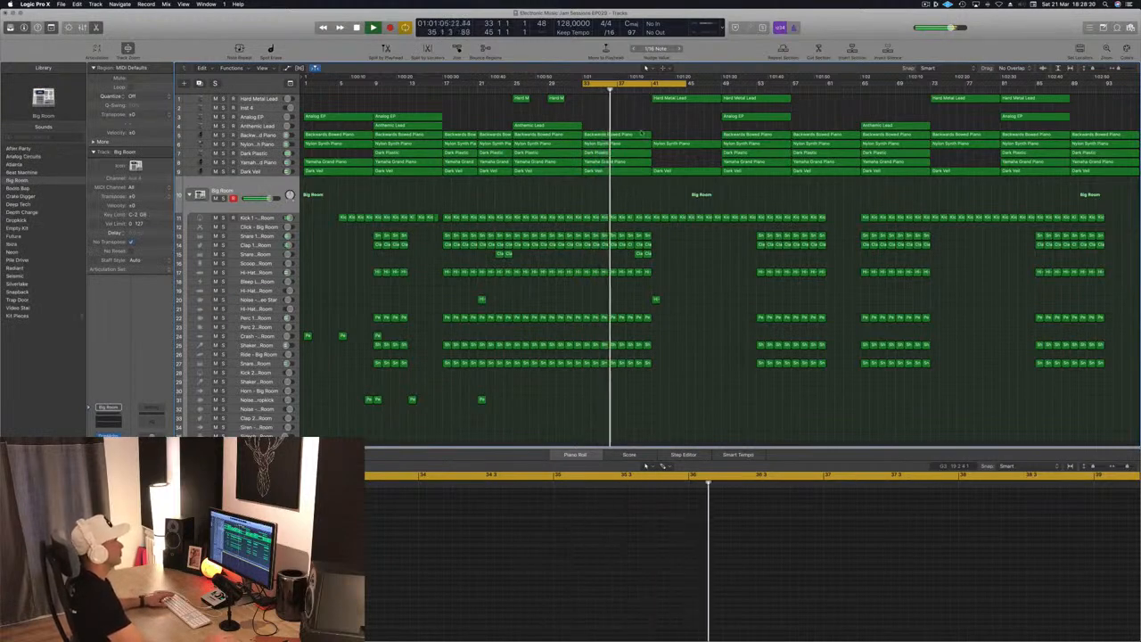
Try a copy of the bar 41 Hard Metal Lead region on the Inst 4 track, stop playback, and delete the copy and the Inst 4 track
{"action": "left_click", "coordinate": [679, 100]}
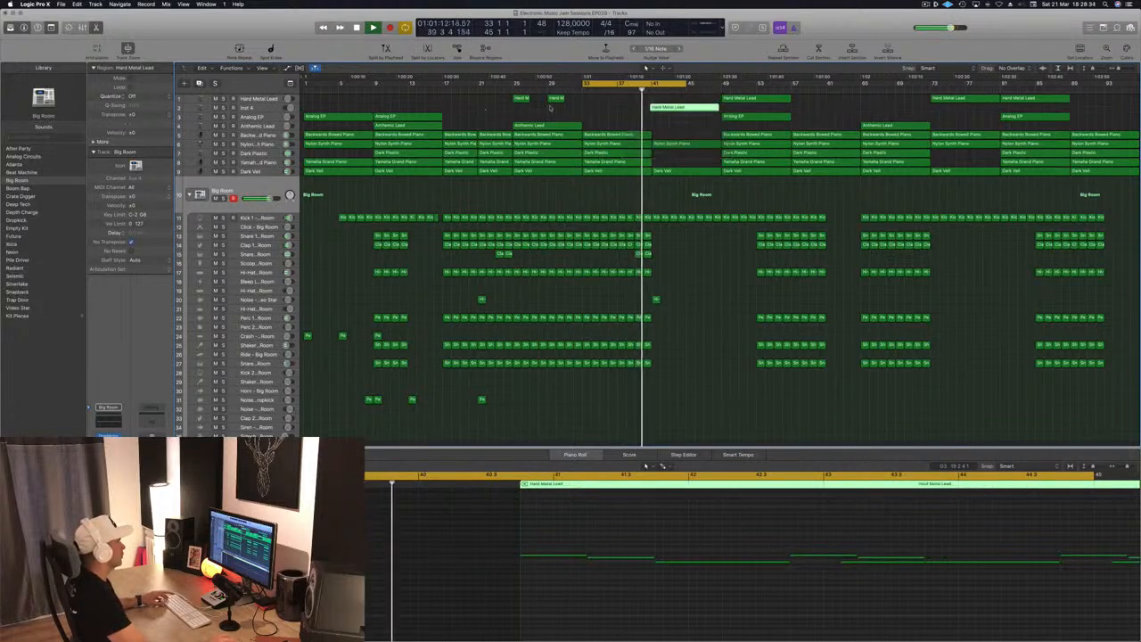
{"action": "left_click_drag", "start_coordinate": [689, 99], "coordinate": [688, 109]}
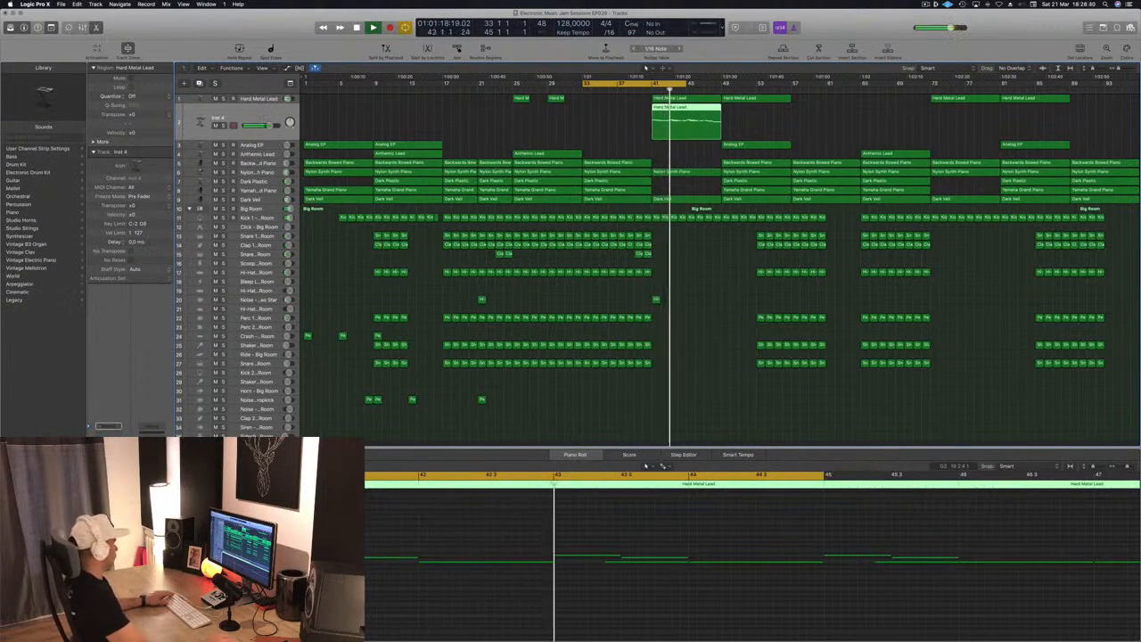
{"action": "key", "text": "space"}
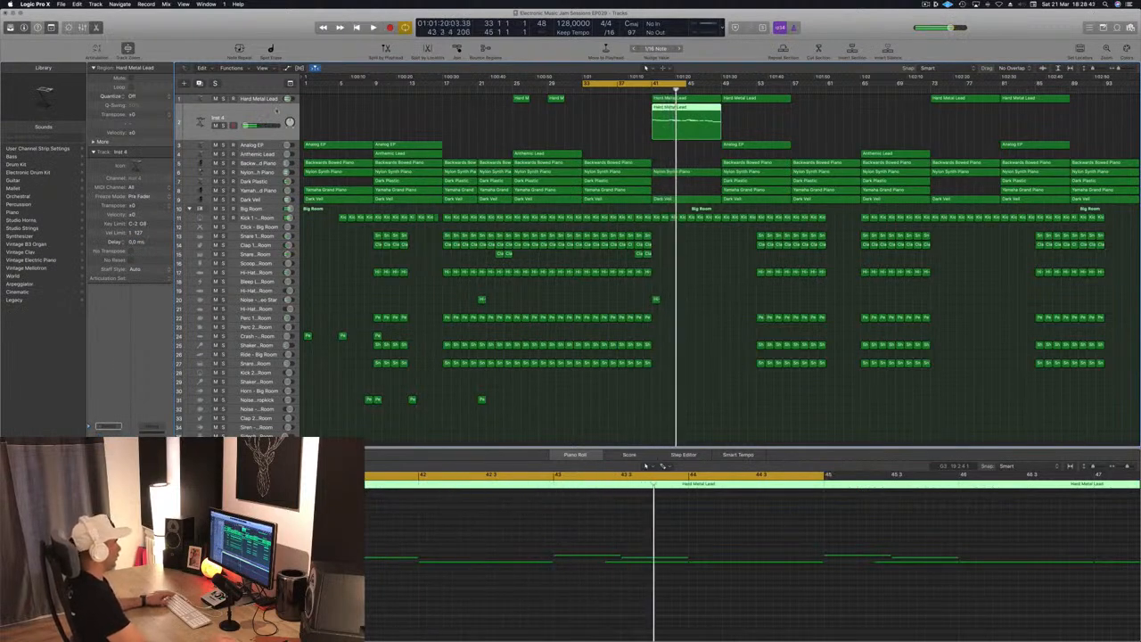
{"action": "key", "text": "Delete"}
{"action": "key", "text": "Delete"}
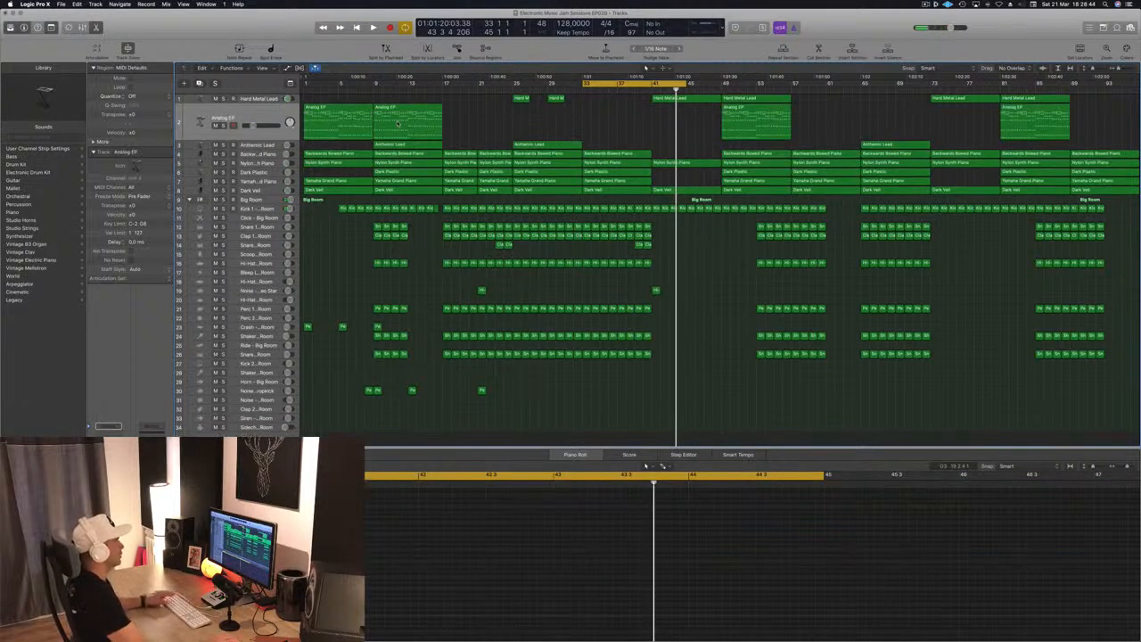
Replay the section from bar 33 and set the cycle range to bars 25 to 33
{"action": "key", "text": "space"}
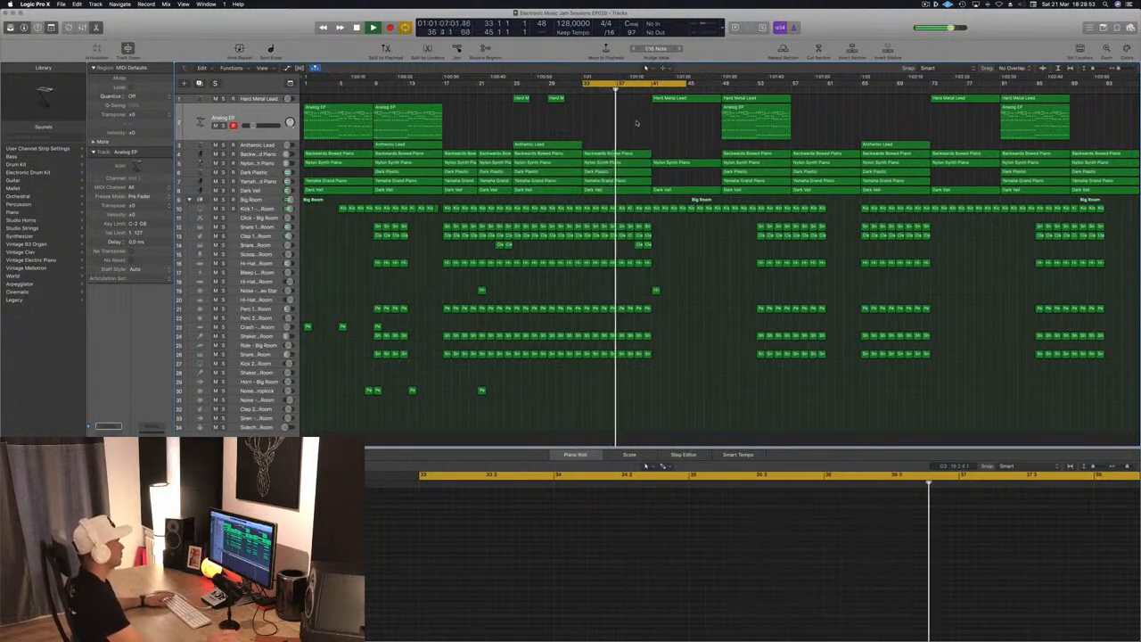
{"action": "key", "text": "space"}
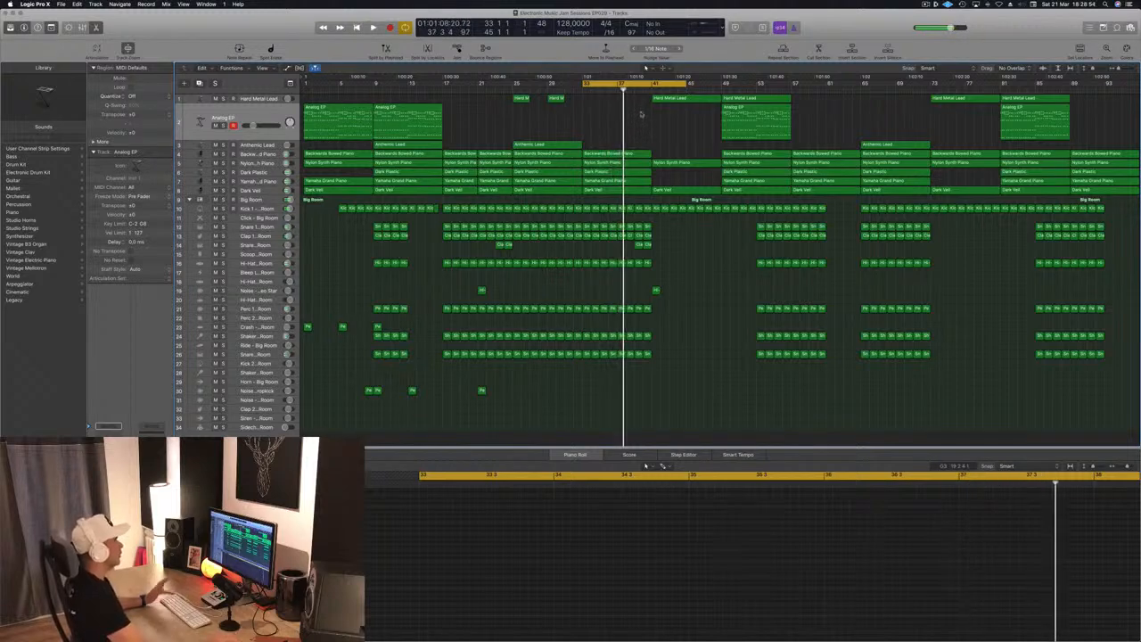
{"action": "key", "text": "space"}
{"action": "left_click_drag", "start_coordinate": [686, 84], "coordinate": [653, 92]}
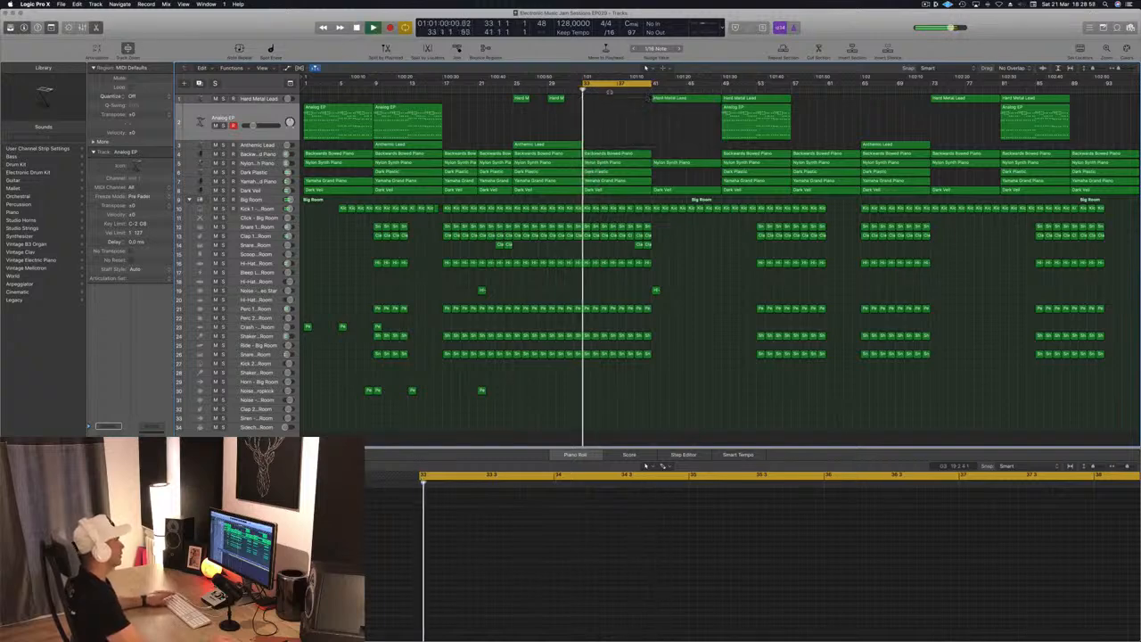
{"action": "left_click_drag", "start_coordinate": [585, 85], "coordinate": [515, 95]}
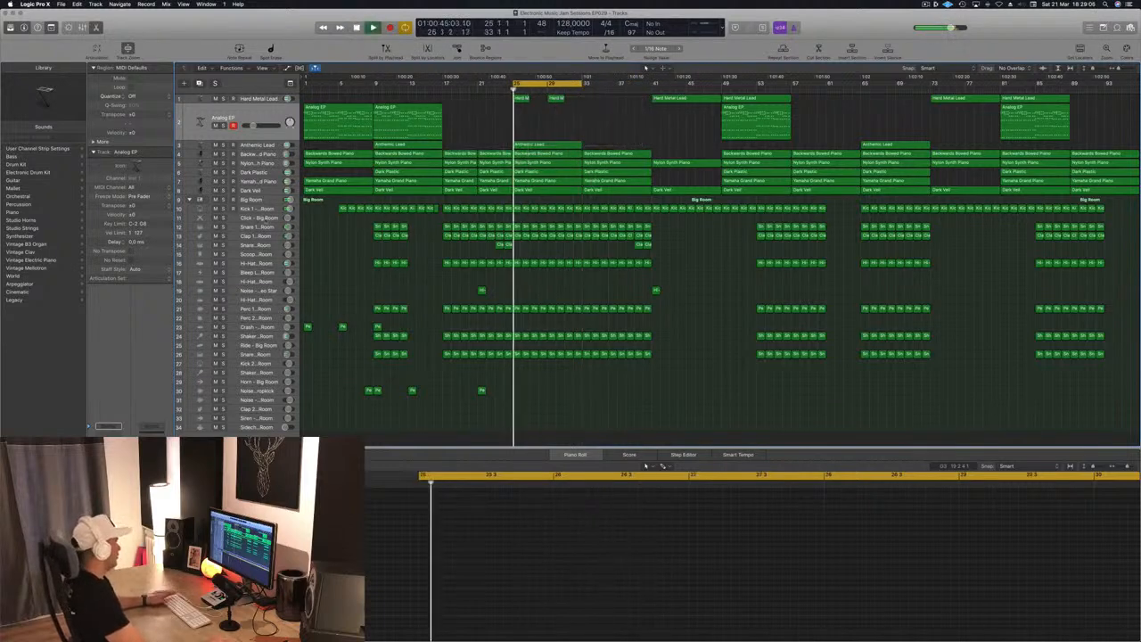
Solo the Kick 1 track and open the Big Room track's Multipressor, placing its window clear of the track headers
{"action": "left_click", "coordinate": [225, 207]}
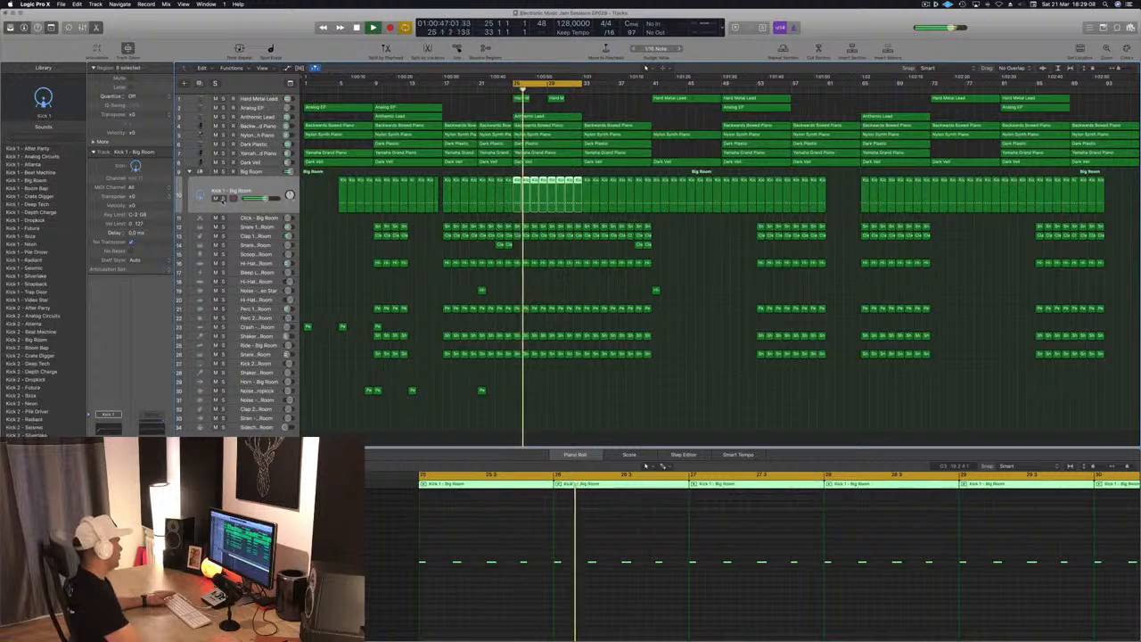
{"action": "left_click", "coordinate": [222, 198]}
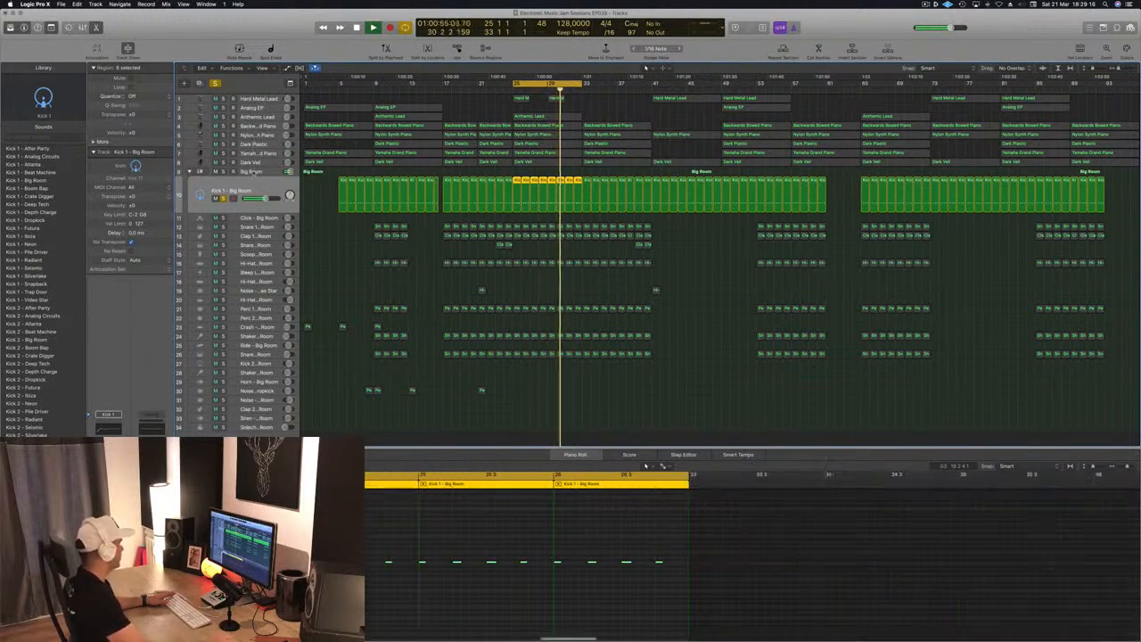
{"action": "left_click", "coordinate": [254, 172]}
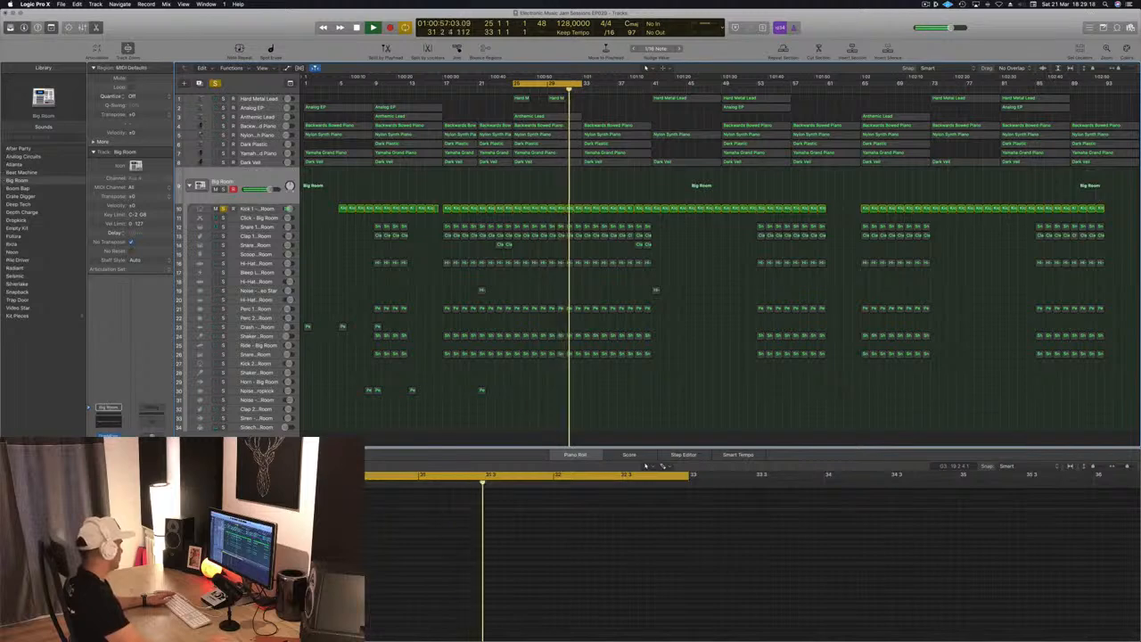
{"action": "left_click", "coordinate": [108, 454]}
{"action": "left_click_drag", "start_coordinate": [165, 23], "coordinate": [875, 260]}
{"action": "left_click", "coordinate": [856, 242]}
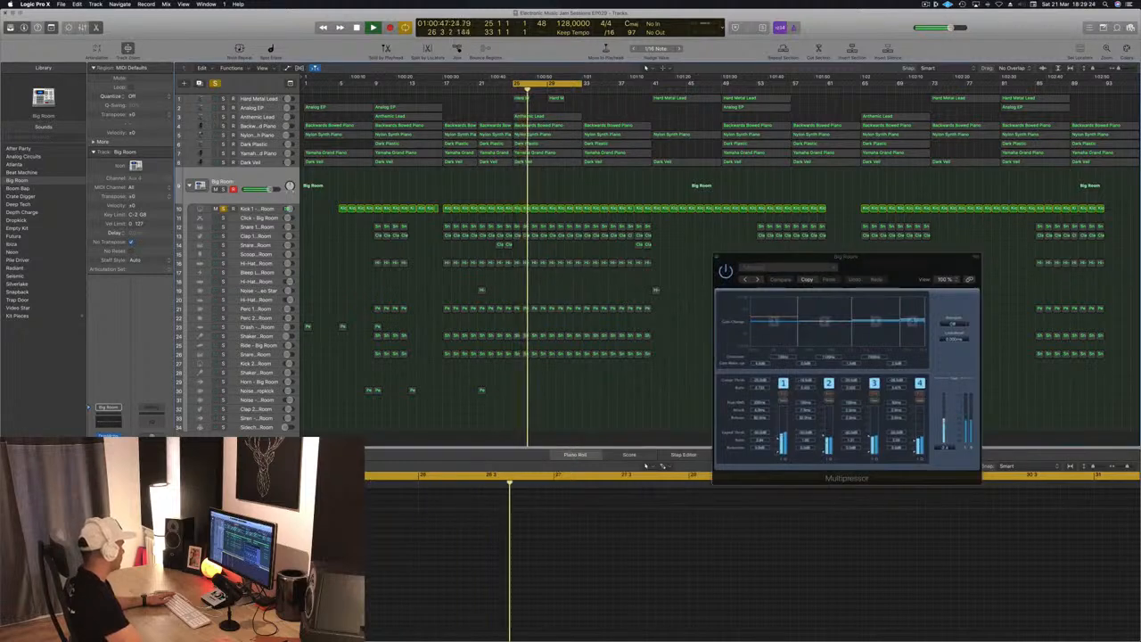
Open the Big Room track's Compressor, lower its threshold and move its window clear of the track headers
{"action": "left_click", "coordinate": [108, 459]}
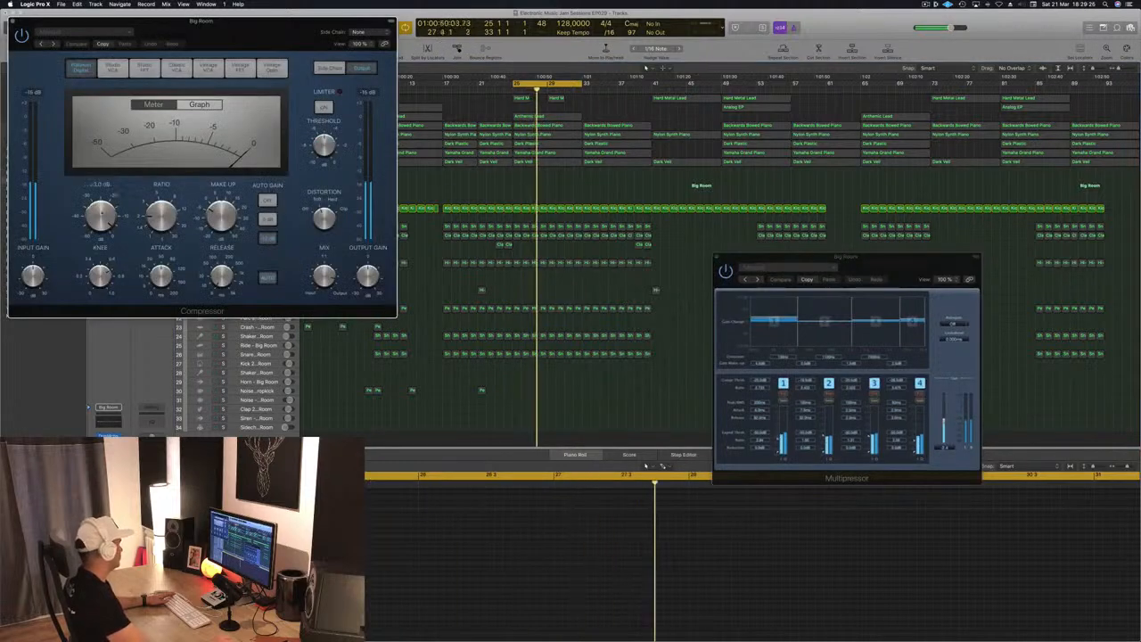
{"action": "left_click_drag", "start_coordinate": [101, 225], "coordinate": [102, 237]}
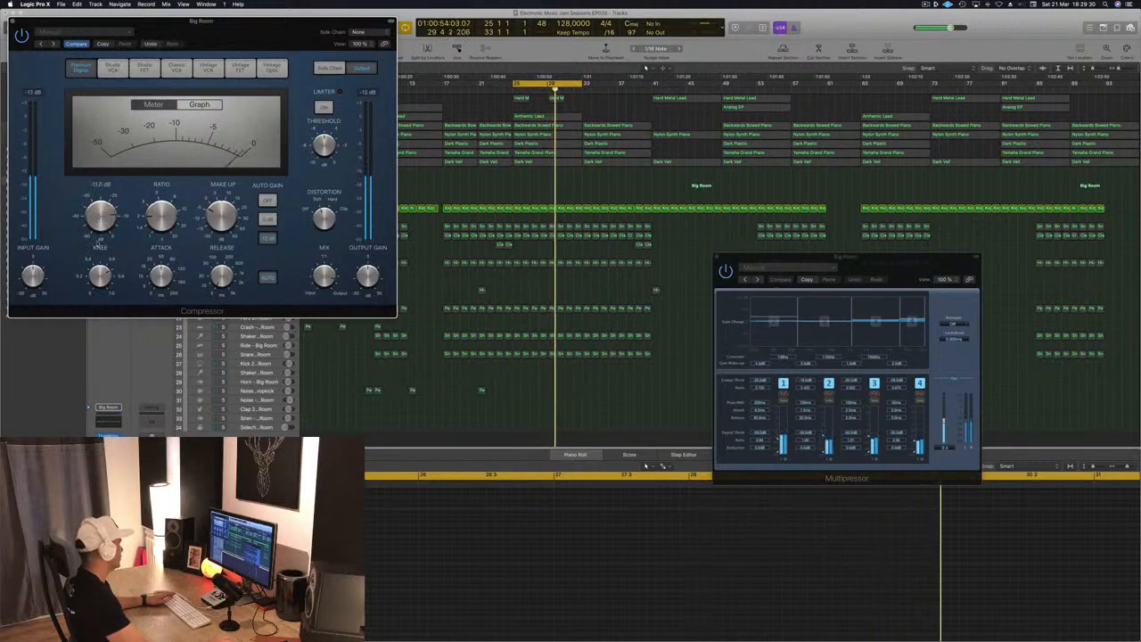
{"action": "left_click_drag", "start_coordinate": [213, 20], "coordinate": [873, 146]}
Solo the whole Big Room kit, watch the Compressor's gain reduction and close its window
{"action": "left_click", "coordinate": [224, 189]}
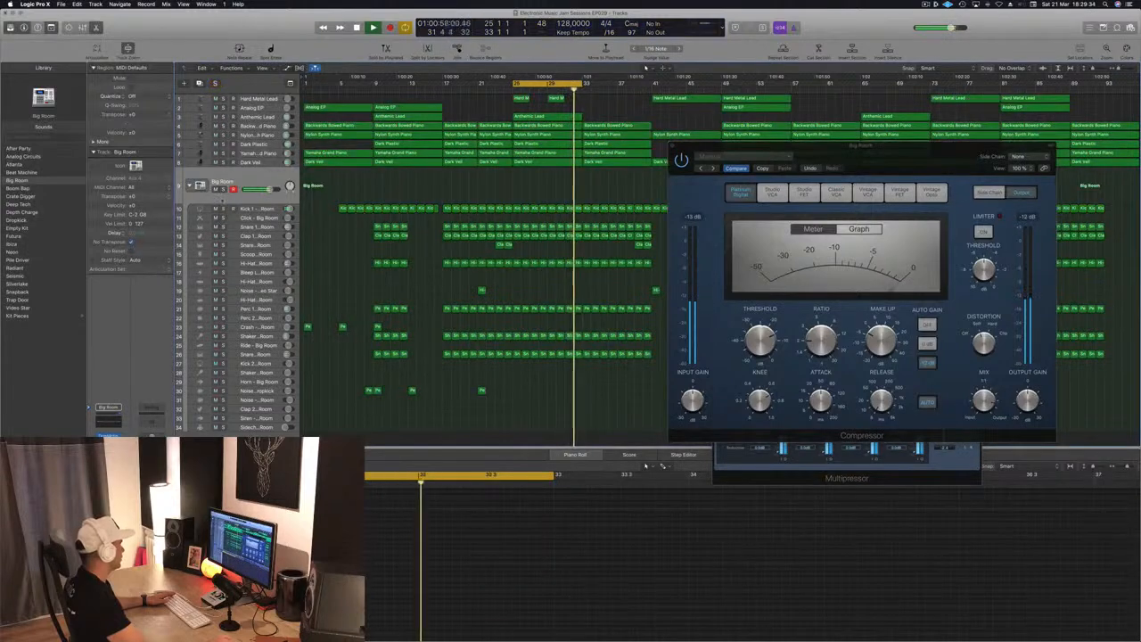
{"action": "left_click_drag", "start_coordinate": [856, 159], "coordinate": [796, 154]}
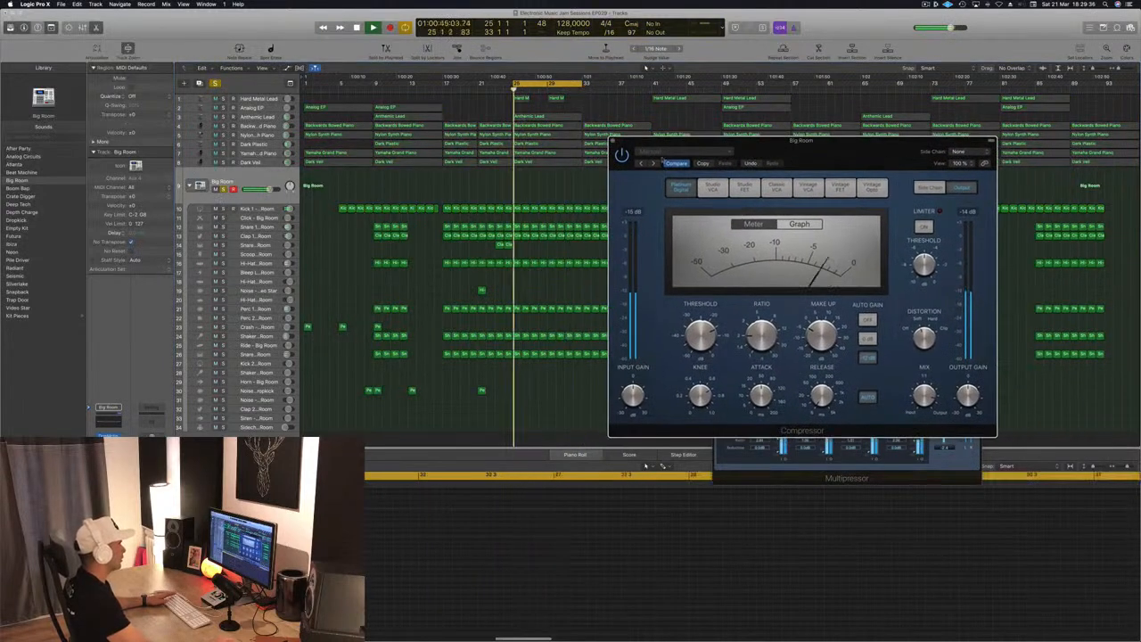
{"action": "left_click_drag", "start_coordinate": [649, 158], "coordinate": [580, 172]}
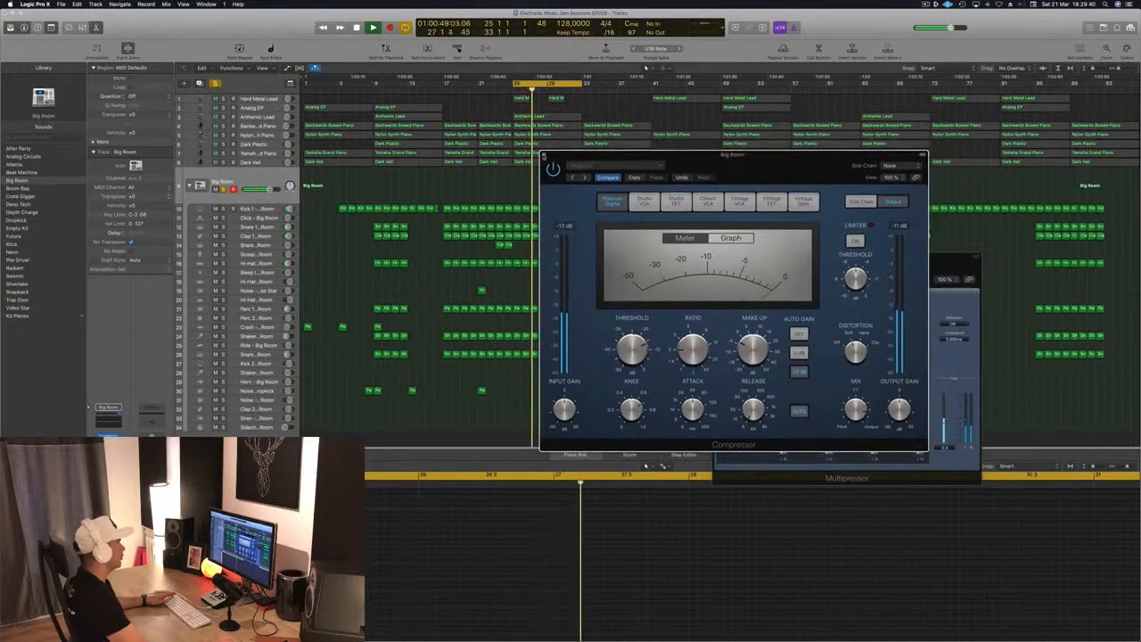
{"action": "left_click", "coordinate": [545, 156]}
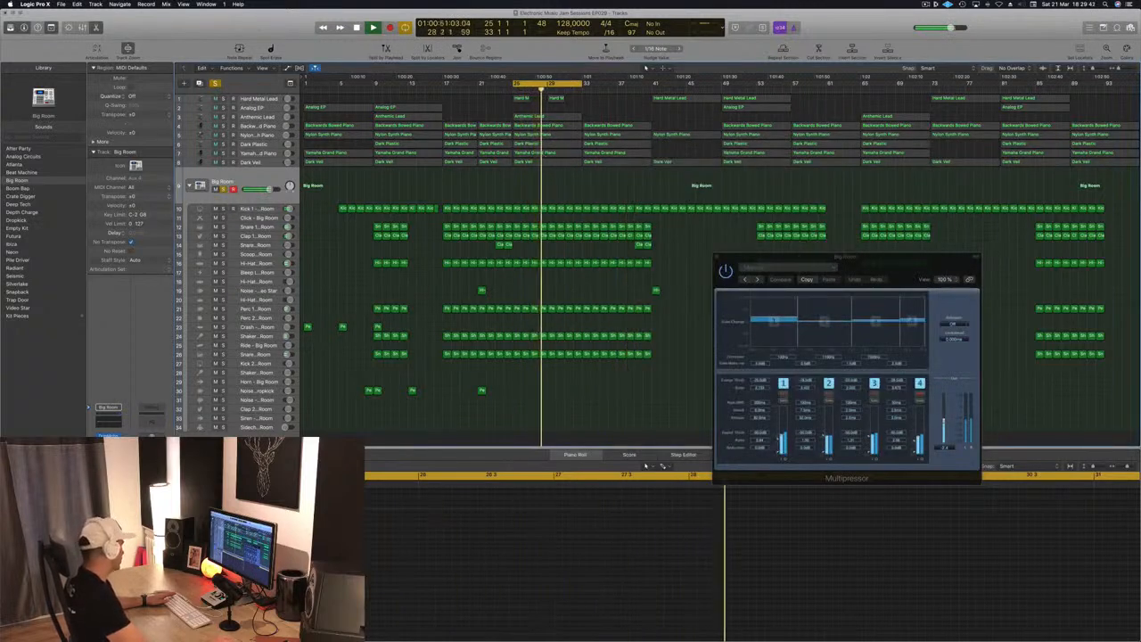
Inspect the Big Room track's AutoFilter settings and close its window
{"action": "left_click", "coordinate": [108, 463]}
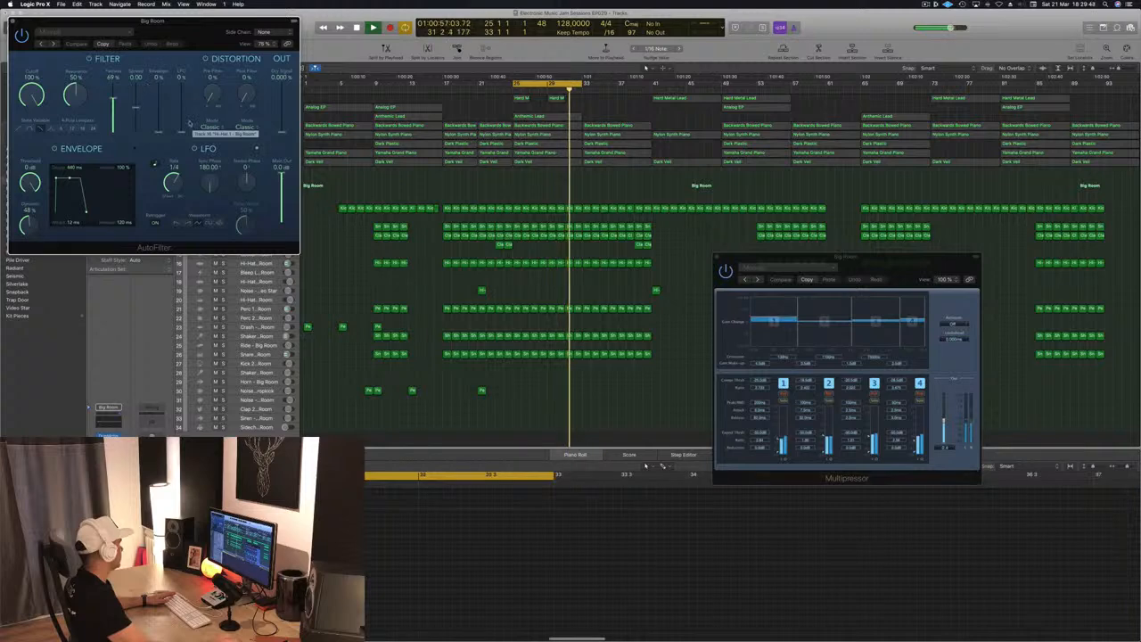
{"action": "left_click_drag", "start_coordinate": [162, 25], "coordinate": [551, 272]}
{"action": "left_click", "coordinate": [361, 266]}
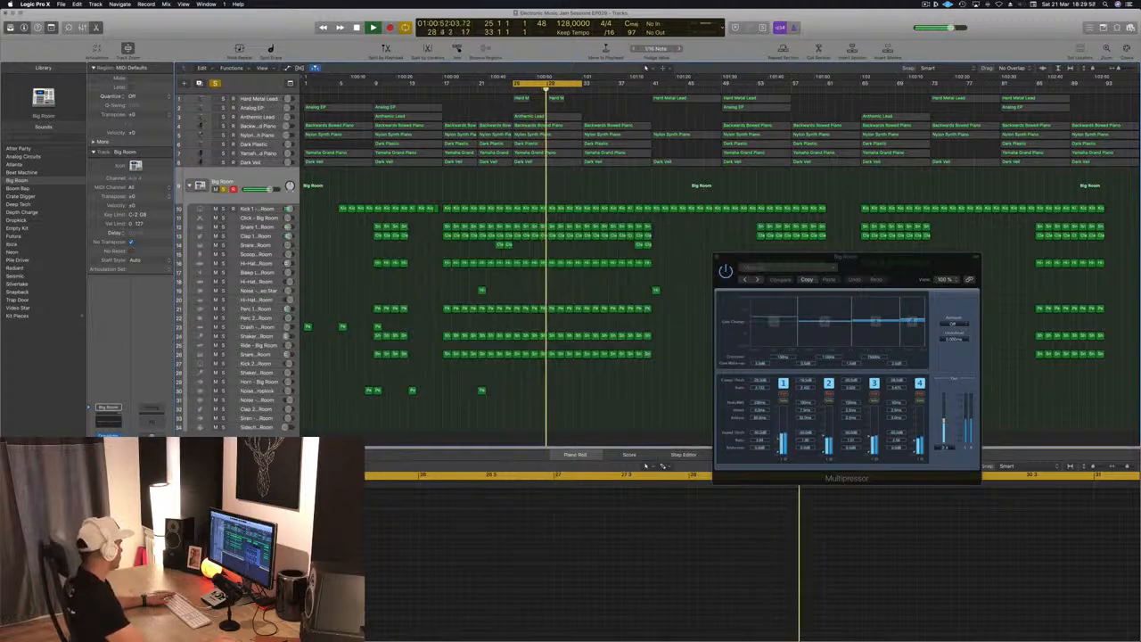
Open the Big Room track's Stereo Delay, bring its left output mix to 0 % and close the window
{"action": "left_click", "coordinate": [108, 471]}
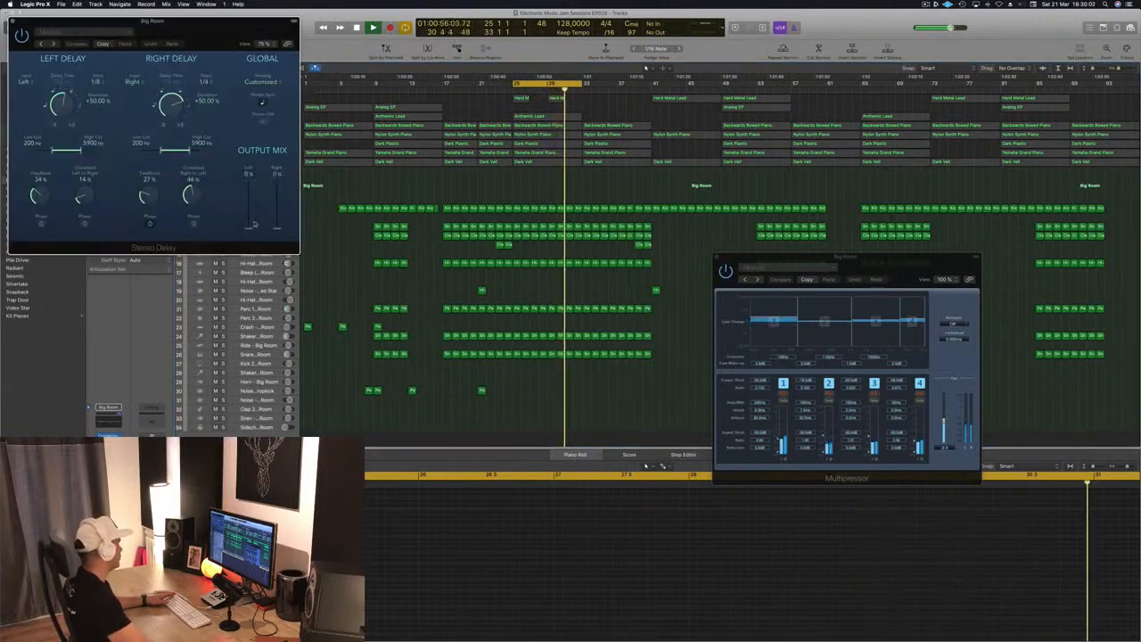
{"action": "mouse_move", "coordinate": [251, 228]}
{"action": "left_mouse_down"}
{"action": "mouse_move", "coordinate": [253, 193]}
{"action": "mouse_move", "coordinate": [249, 240]}
{"action": "left_mouse_up"}
{"action": "left_click_drag", "start_coordinate": [165, 40], "coordinate": [213, 45]}
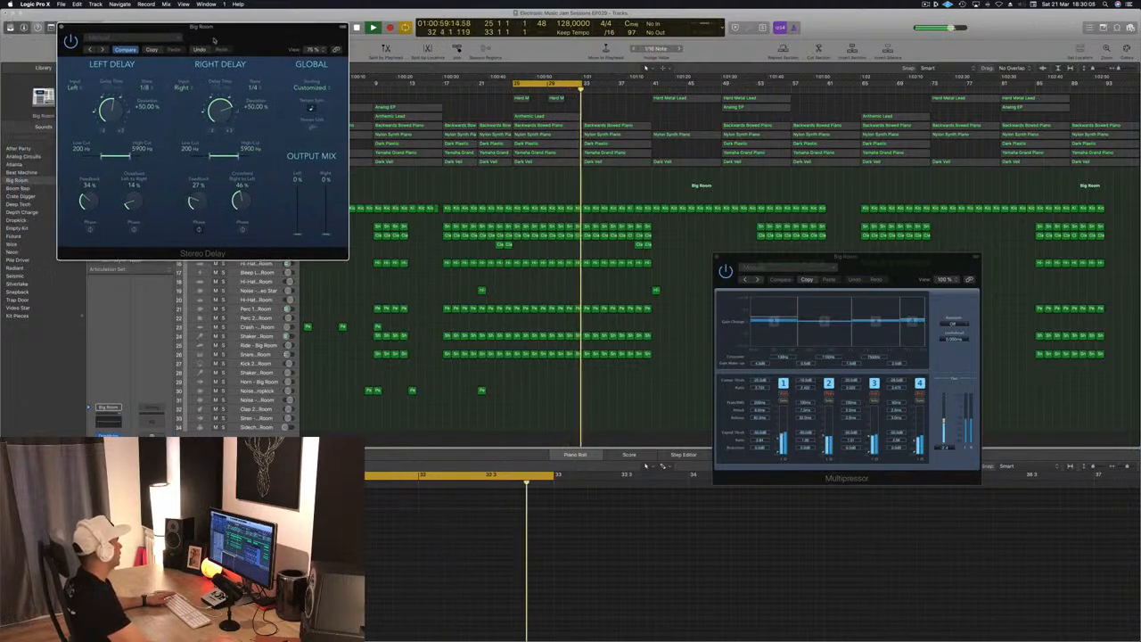
{"action": "left_click", "coordinate": [62, 28]}
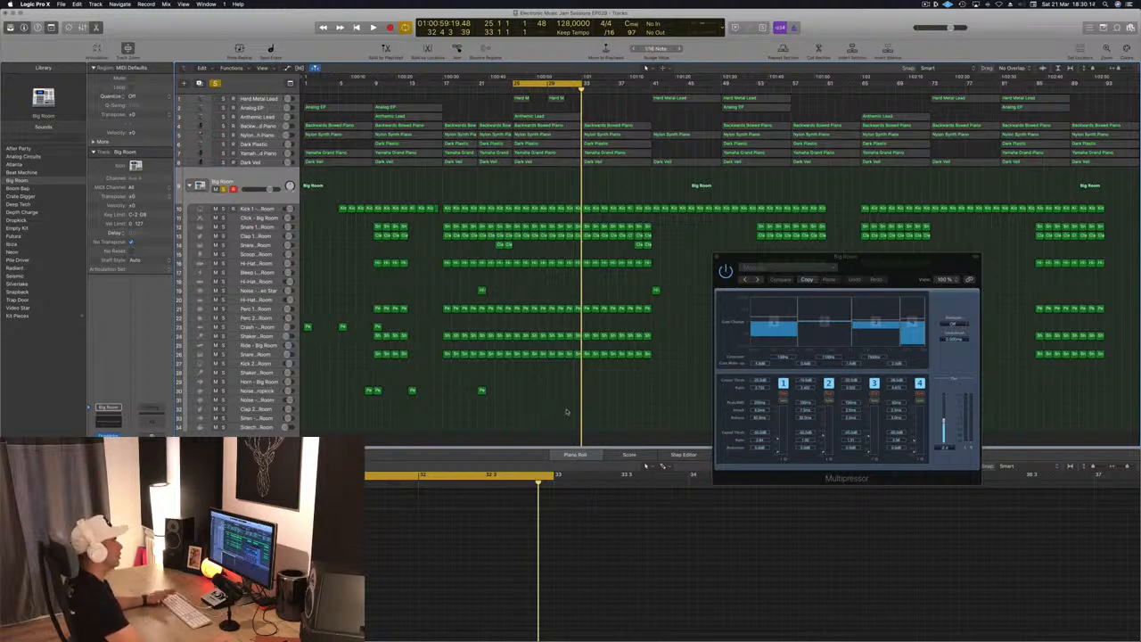
Start playback and solo the Dark Plastic track alongside the Big Room drums
{"action": "key", "text": "space"}
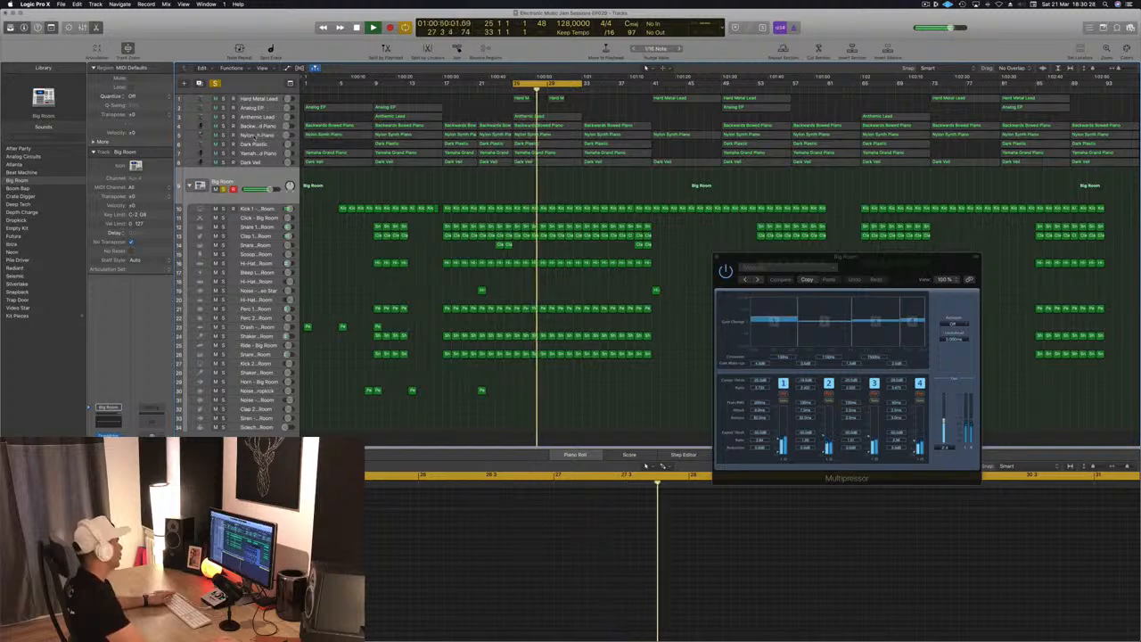
{"action": "left_click", "coordinate": [266, 134]}
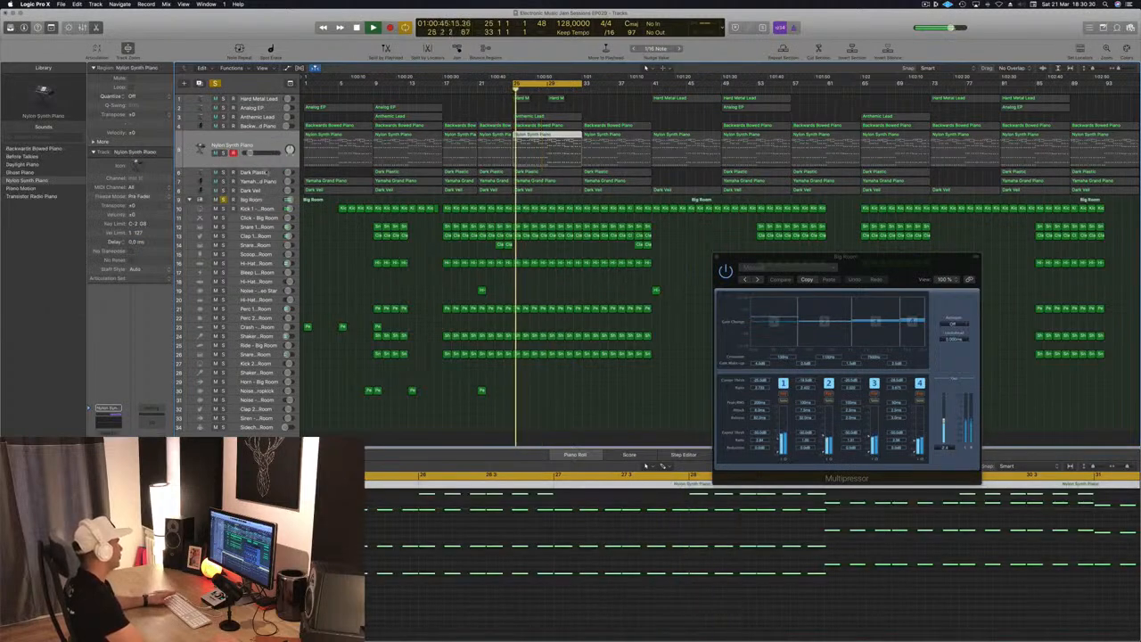
{"action": "left_click", "coordinate": [266, 171]}
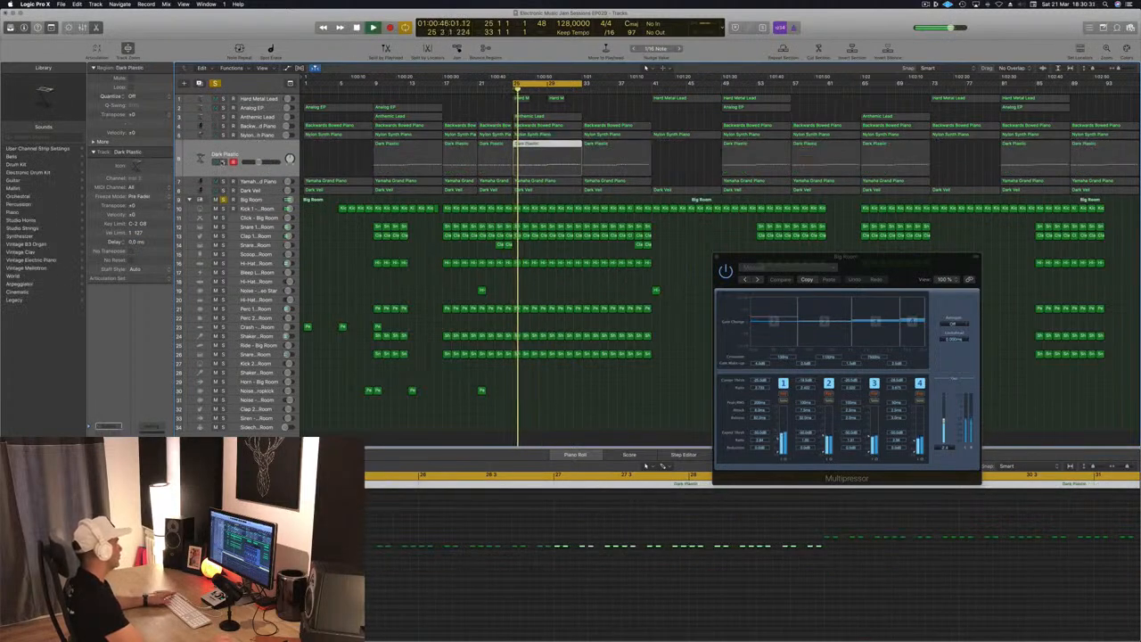
{"action": "left_click", "coordinate": [223, 162]}
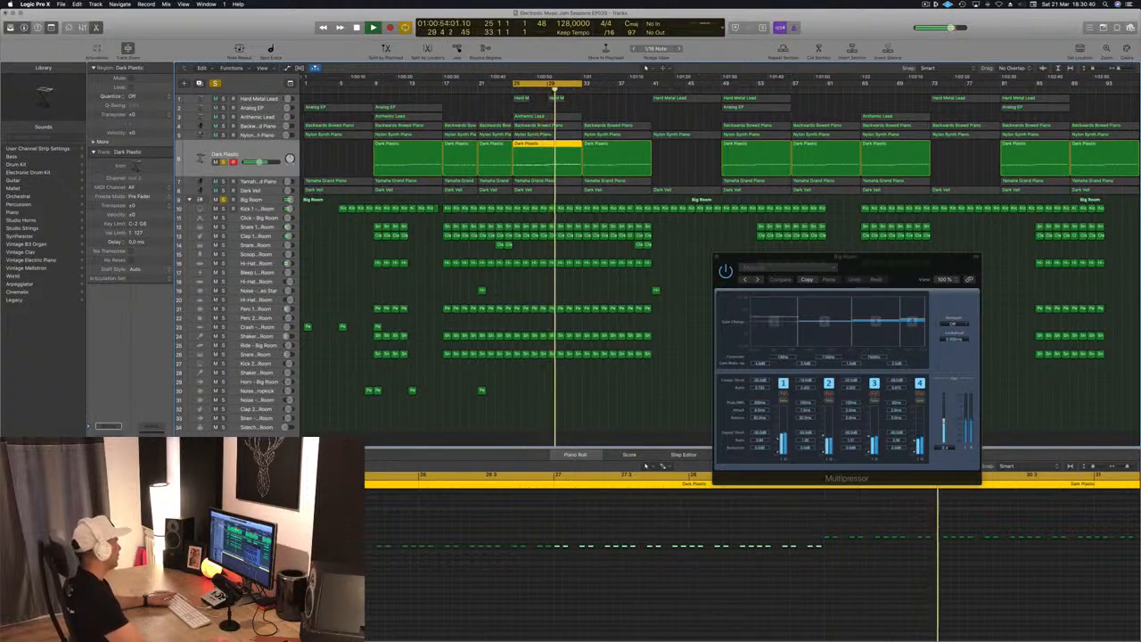
Switch Dark Plastic's first Compressor to the Vintage Opto model, lower its threshold and close its window
{"action": "left_click", "coordinate": [108, 433]}
{"action": "left_click_drag", "start_coordinate": [143, 19], "coordinate": [359, 97]}
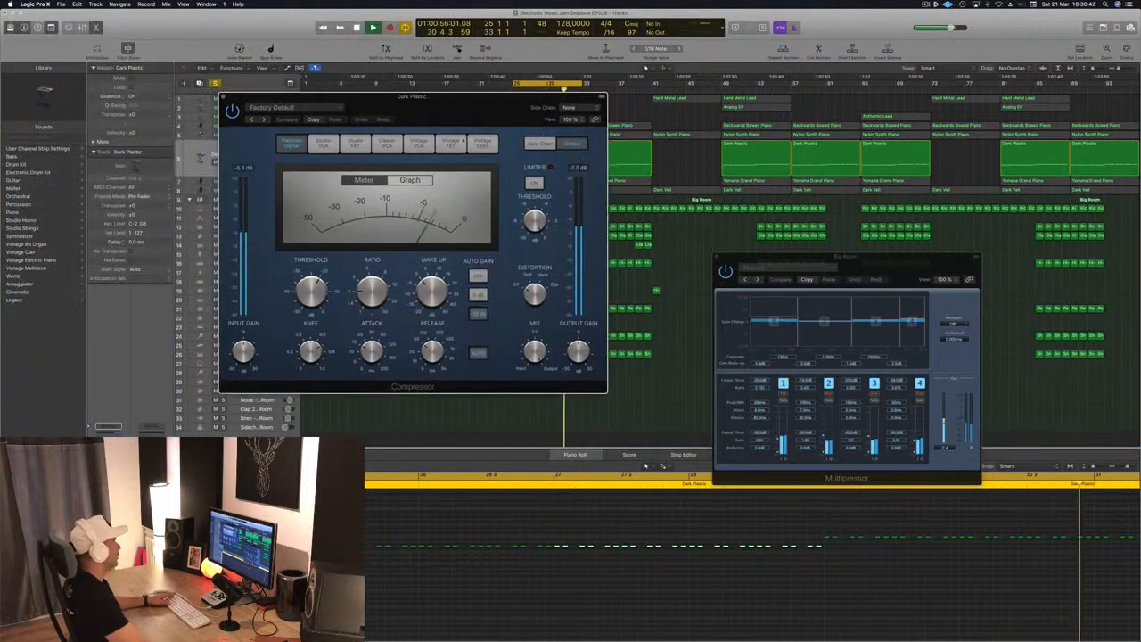
{"action": "left_click", "coordinate": [450, 144]}
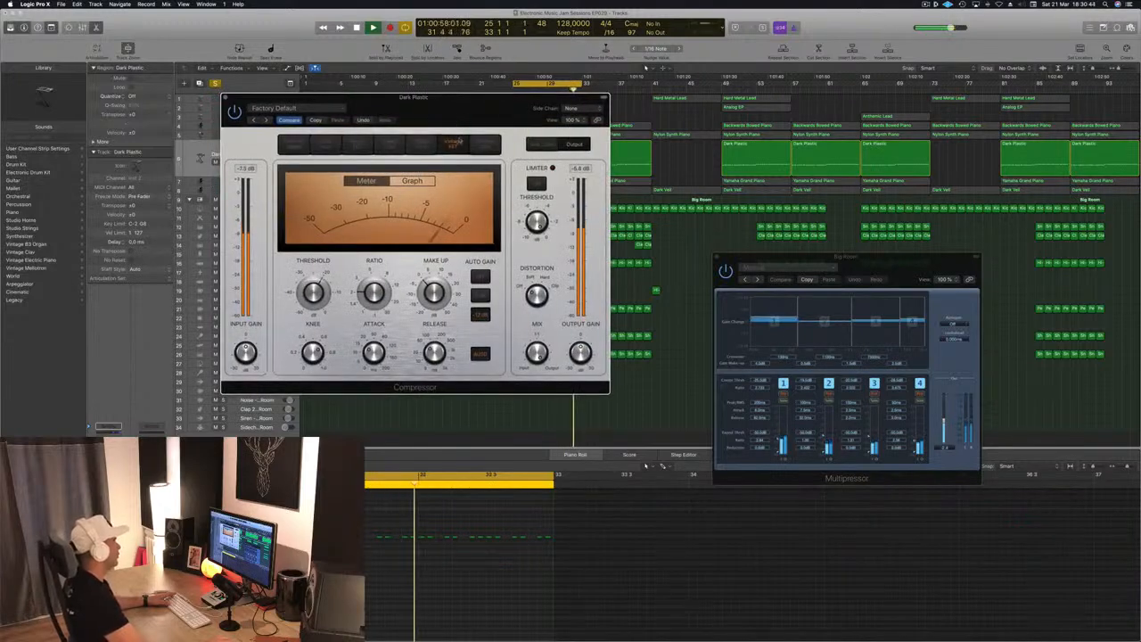
{"action": "left_click", "coordinate": [482, 145]}
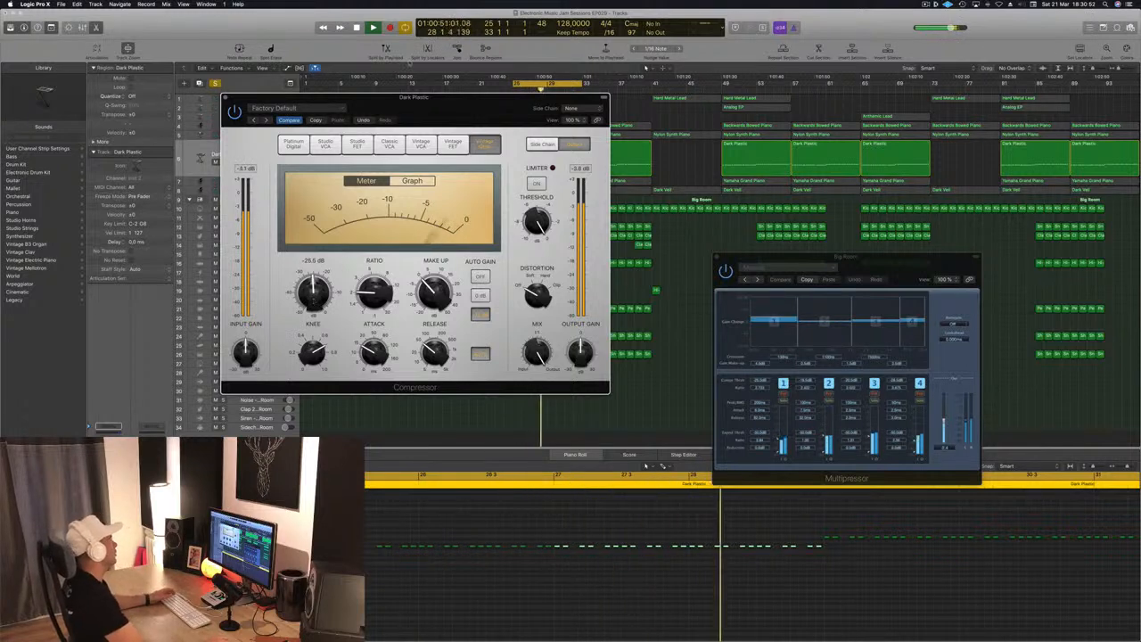
{"action": "left_click_drag", "start_coordinate": [294, 100], "coordinate": [310, 101]}
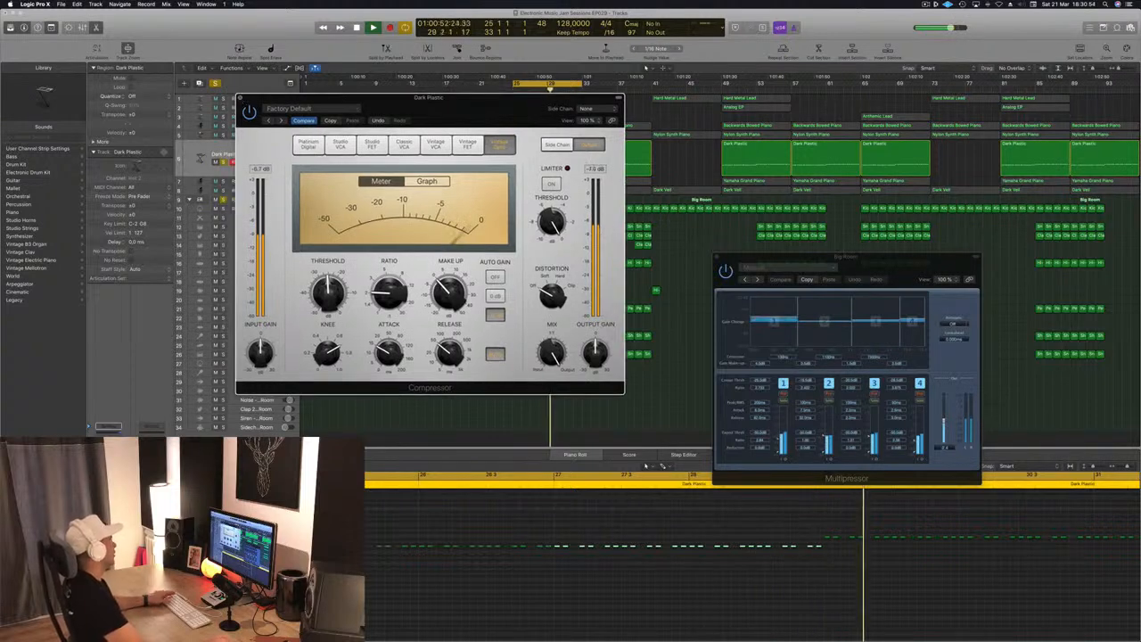
{"action": "left_click", "coordinate": [240, 98]}
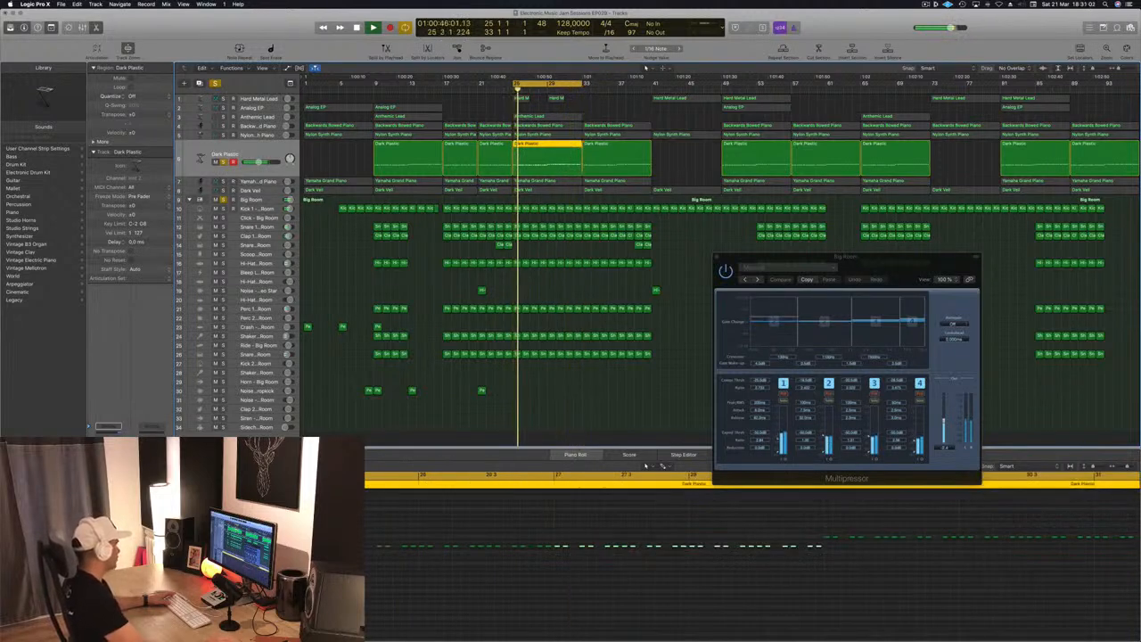
Open a second Compressor on Dark Plastic and set its side chain to Bus 12, the Sidechain Trigger
{"action": "left_click", "coordinate": [109, 490]}
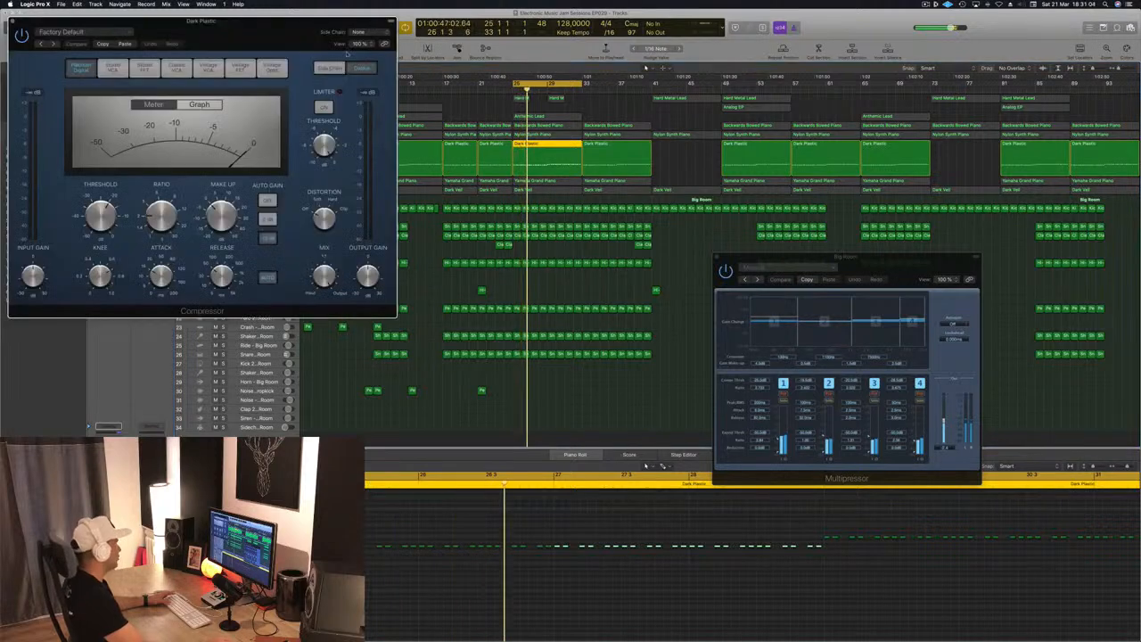
{"action": "left_click_drag", "start_coordinate": [242, 37], "coordinate": [796, 243]}
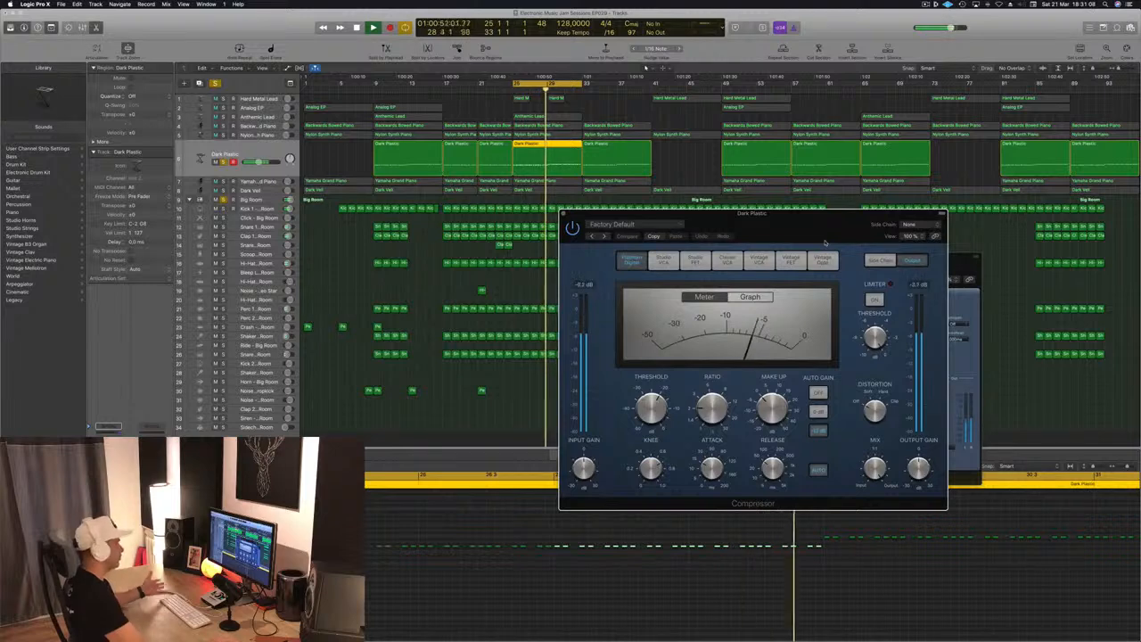
{"action": "left_click_drag", "start_coordinate": [856, 226], "coordinate": [820, 226]}
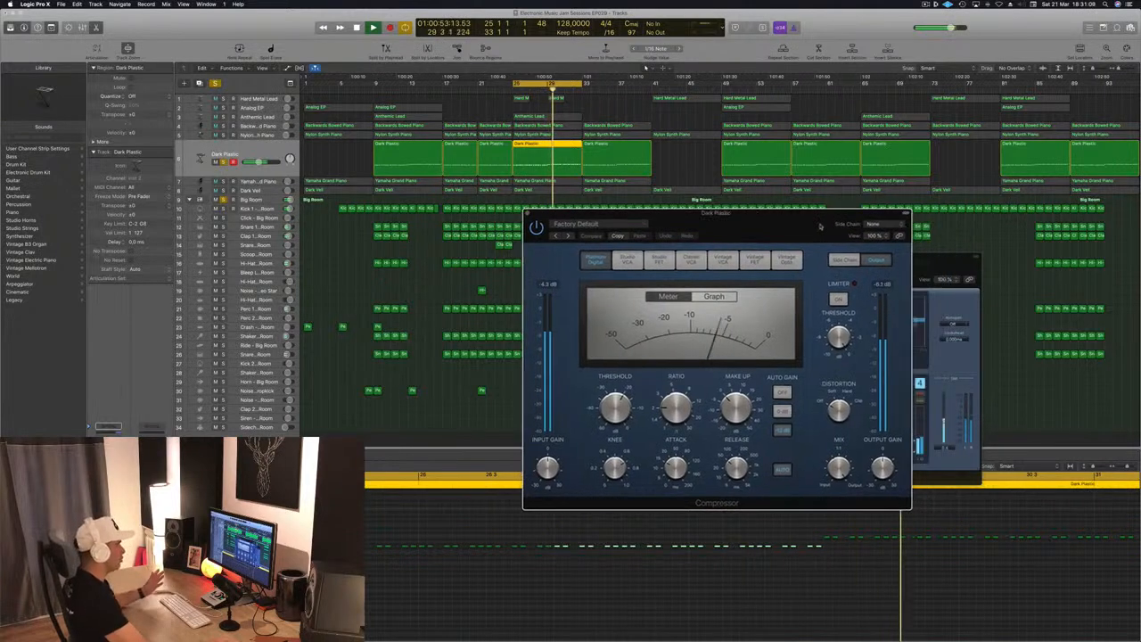
{"action": "left_click", "coordinate": [881, 226]}
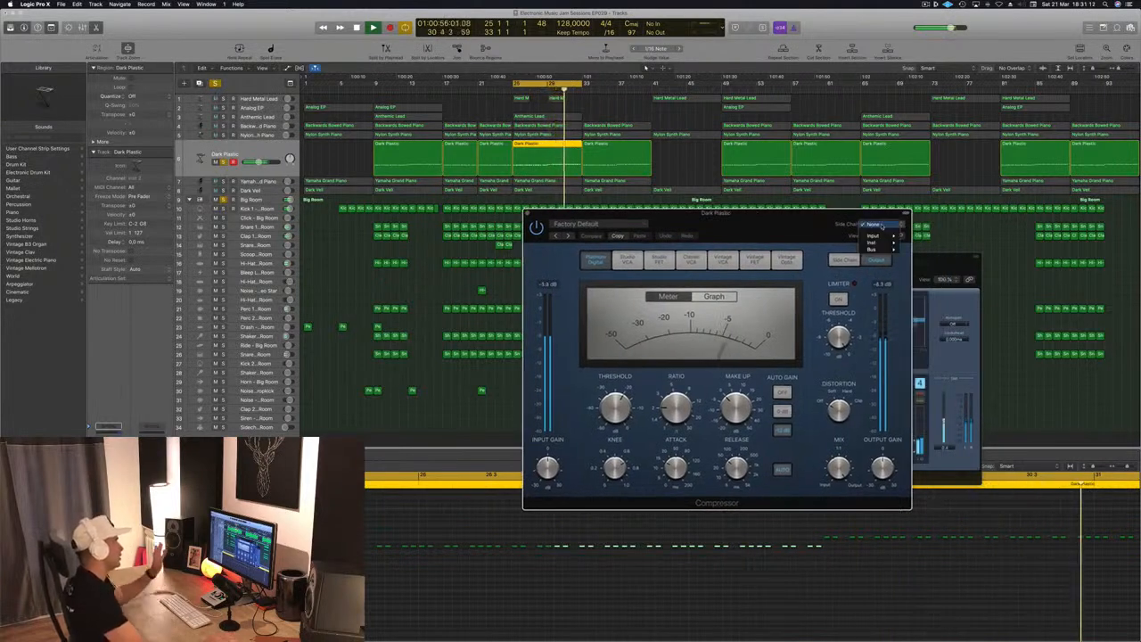
{"action": "left_click", "coordinate": [878, 225]}
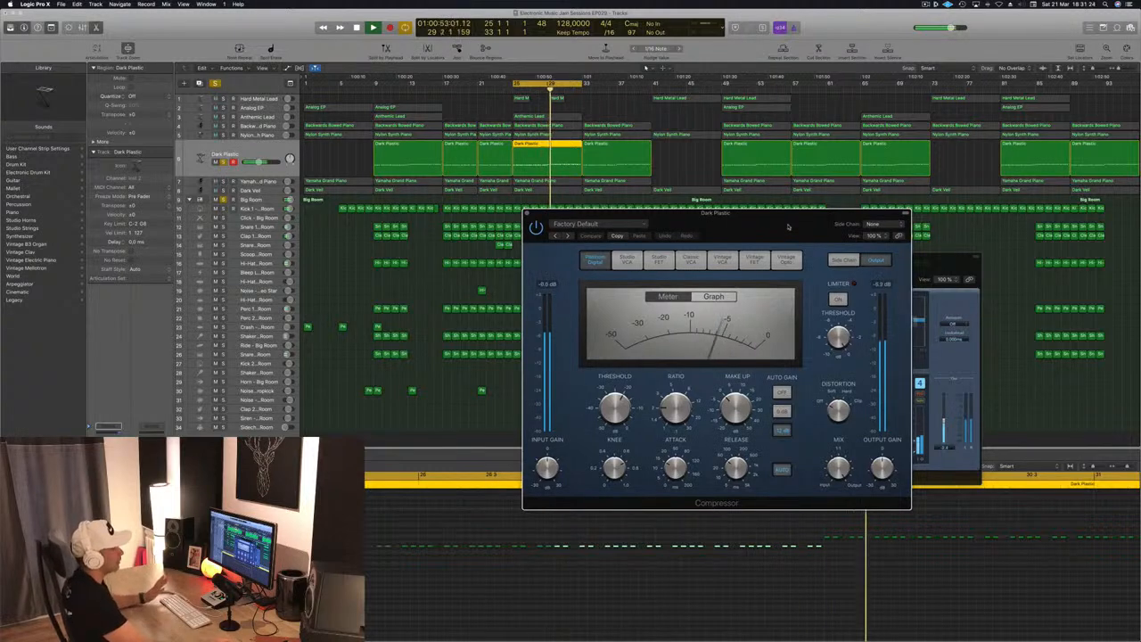
{"action": "left_click", "coordinate": [878, 225]}
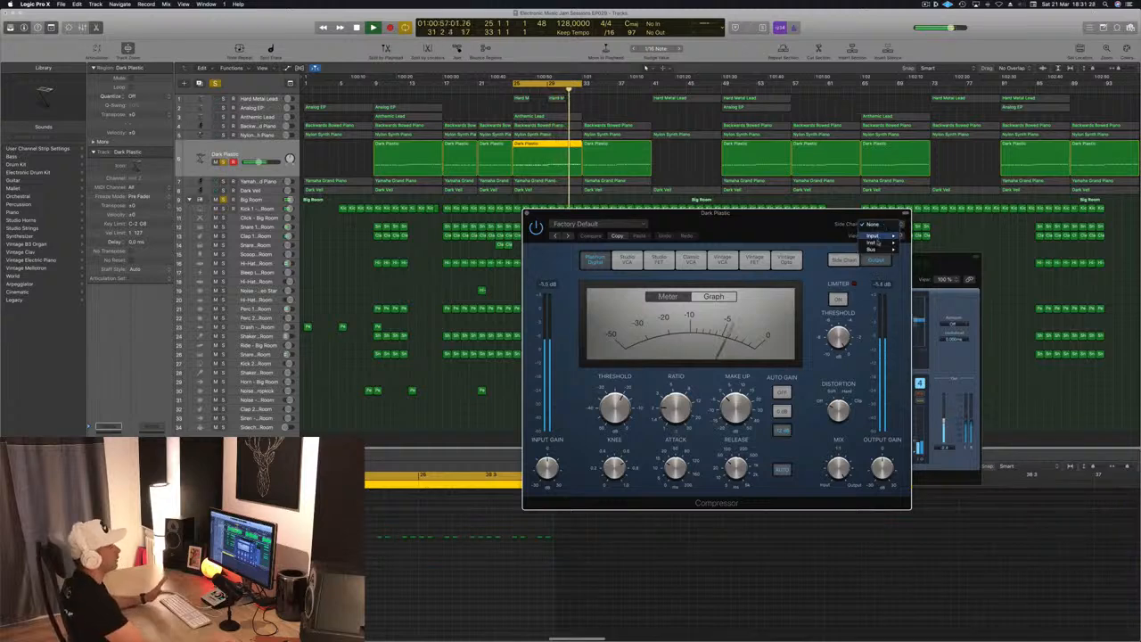
{"action": "mouse_move", "coordinate": [877, 249]}
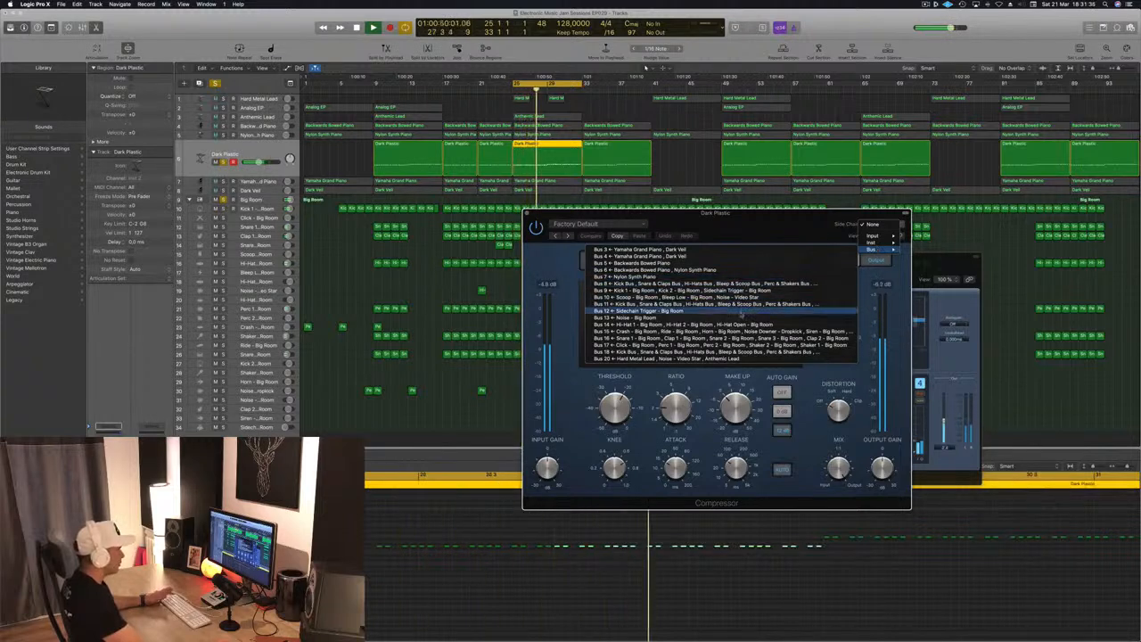
{"action": "left_click", "coordinate": [698, 313]}
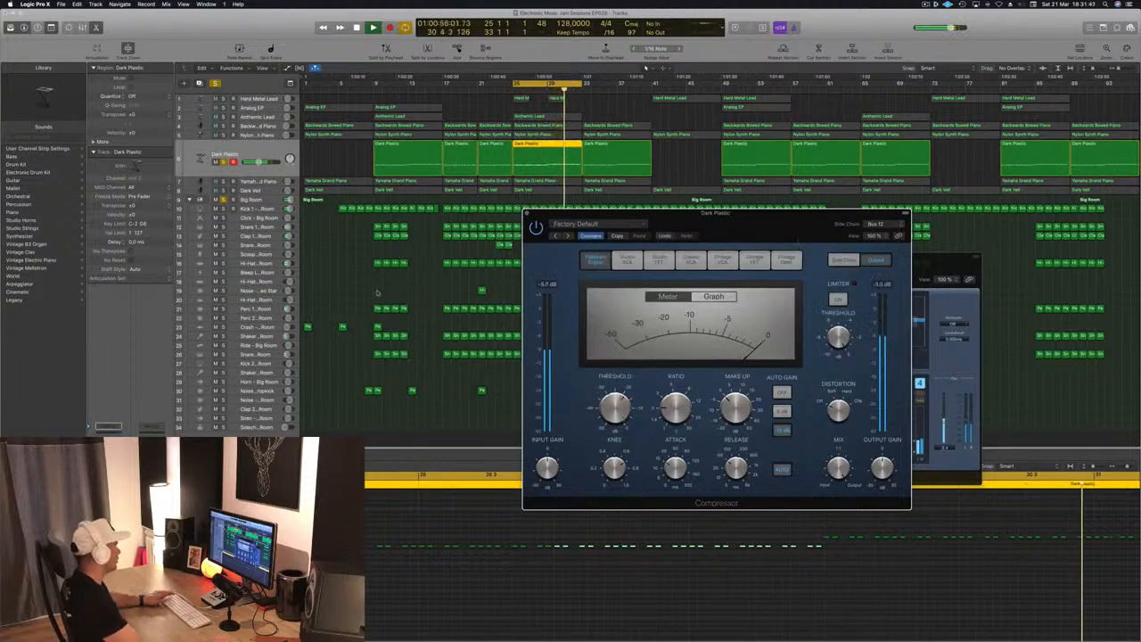
Copy the first Kick 1 regions onto the Sidechain Trigger track from bar 1 and repeat them along the arrangement
{"action": "left_click_drag", "start_coordinate": [332, 210], "coordinate": [415, 210]}
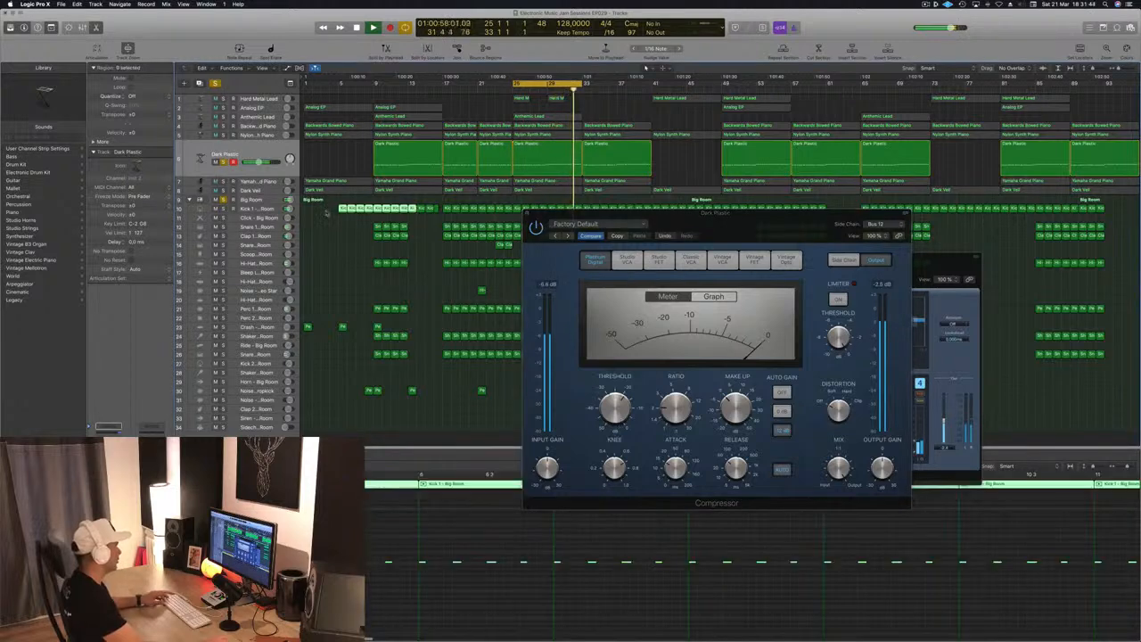
{"action": "left_click_drag", "start_coordinate": [343, 209], "coordinate": [308, 430]}
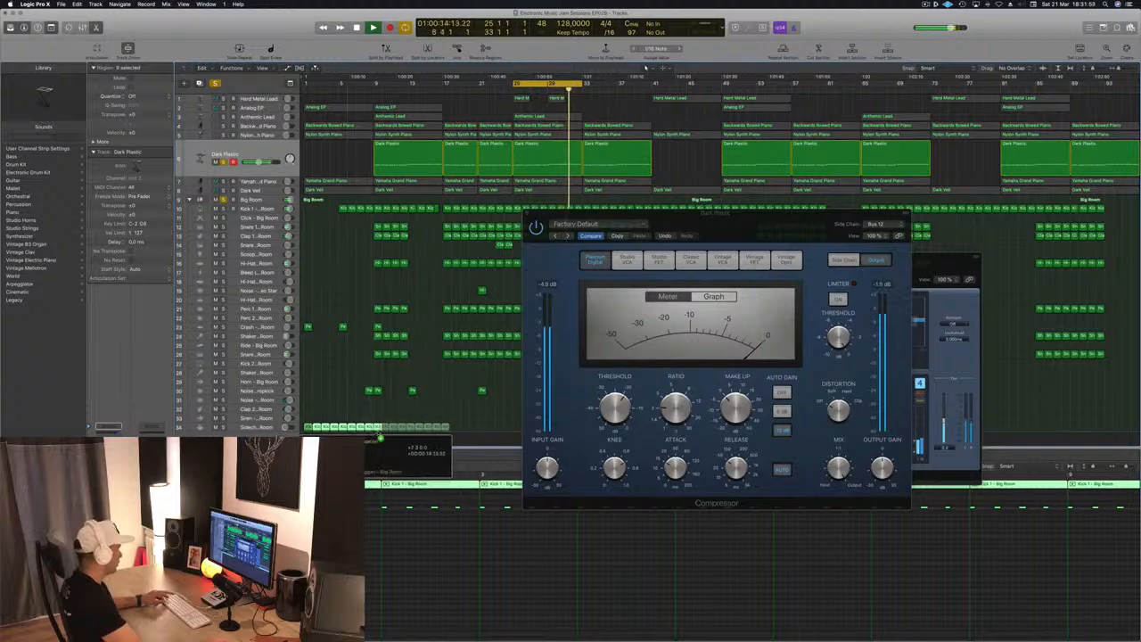
{"action": "left_click_drag", "start_coordinate": [751, 217], "coordinate": [1020, 227]}
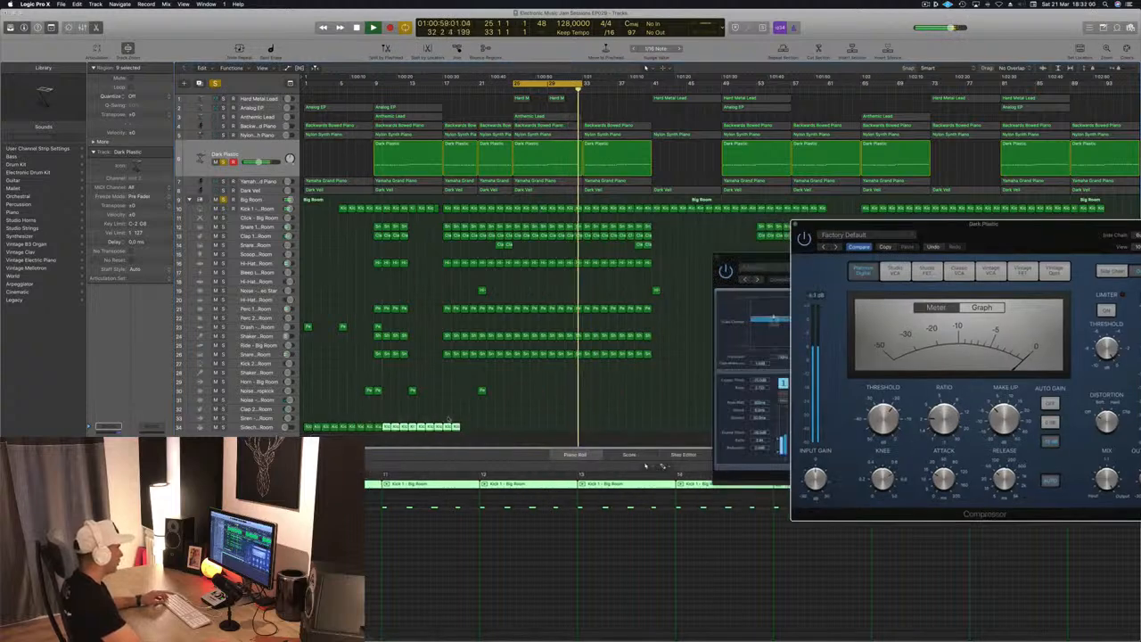
{"action": "left_click_drag", "start_coordinate": [311, 432], "coordinate": [463, 432]}
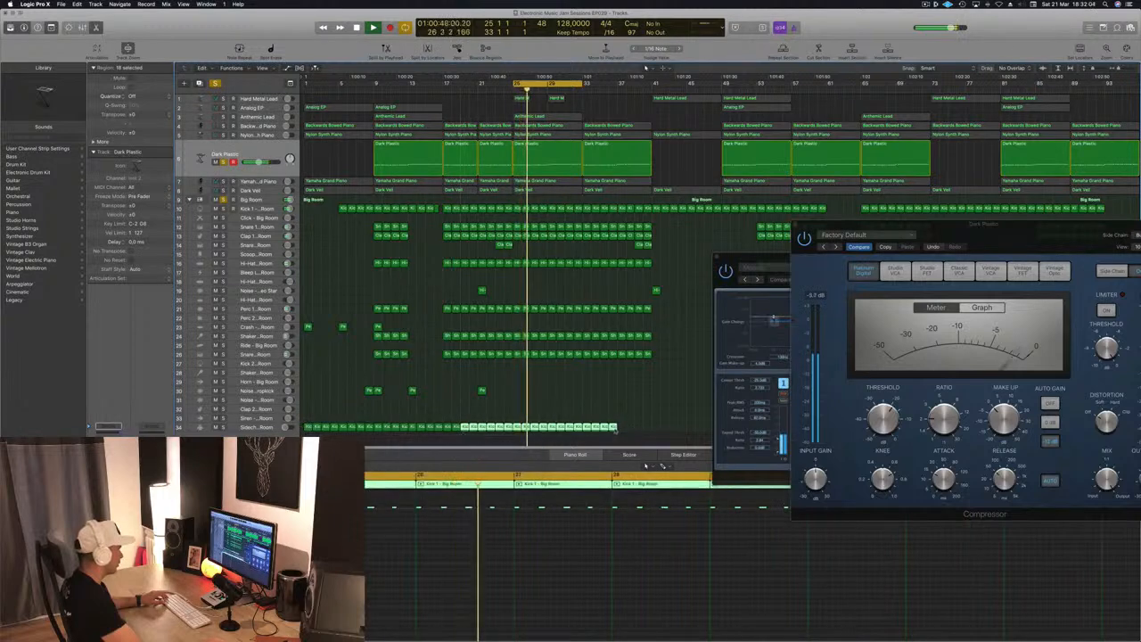
{"action": "left_click_drag", "start_coordinate": [635, 445], "coordinate": [622, 425]}
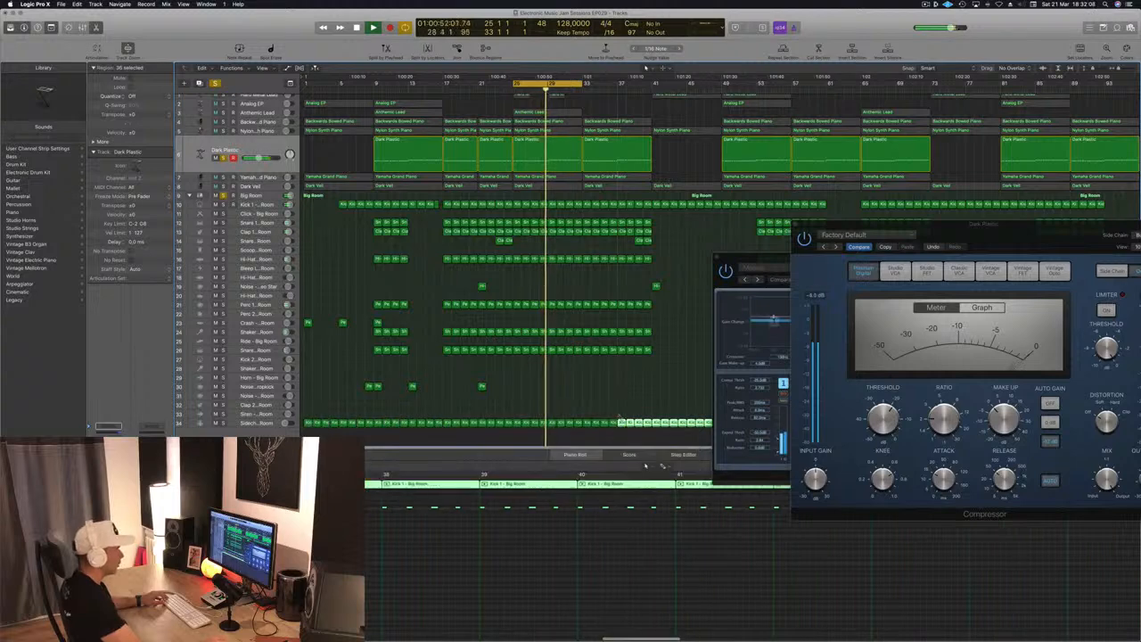
Keep Bus 12 as the side chain, lower the Compressor's threshold, adjust its attack and close its window
{"action": "left_click_drag", "start_coordinate": [1015, 238], "coordinate": [793, 269]}
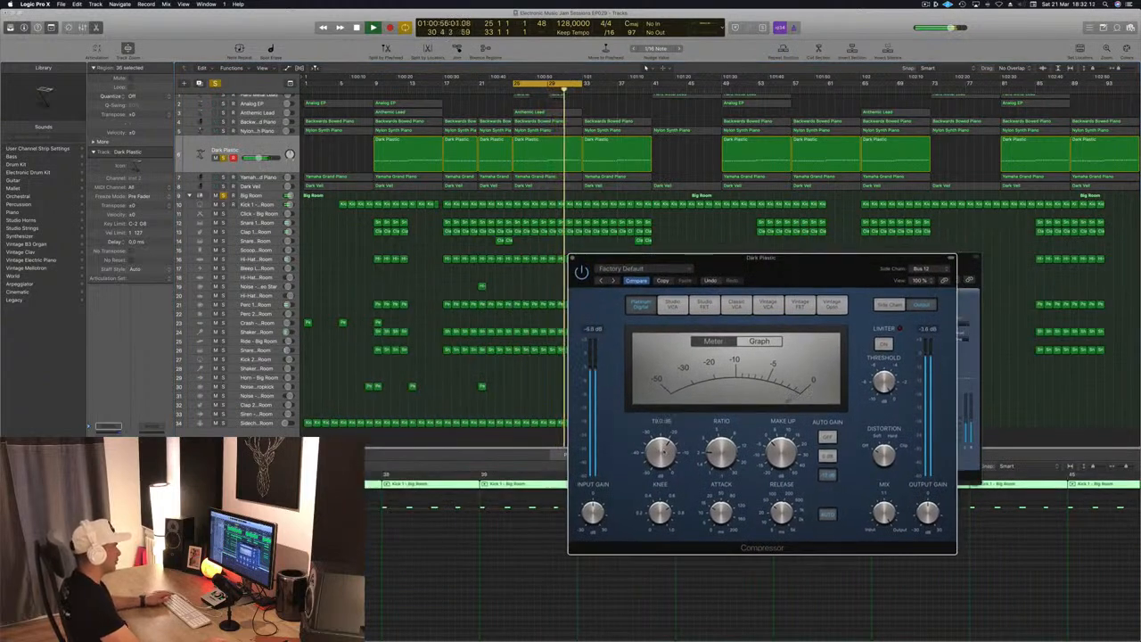
{"action": "left_click", "coordinate": [923, 268]}
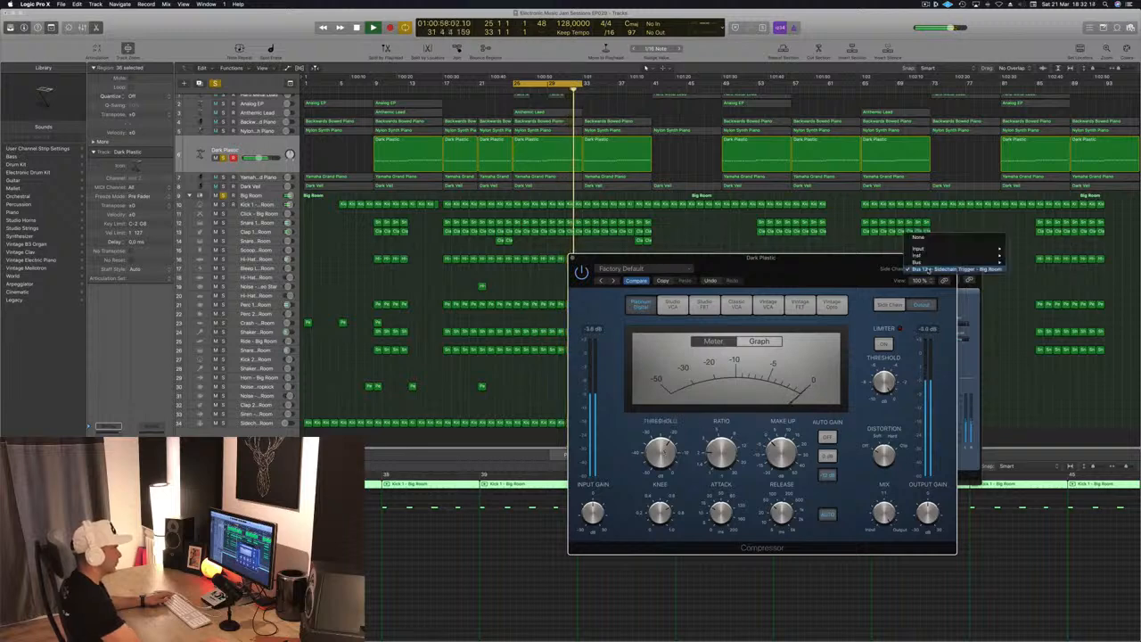
{"action": "left_click", "coordinate": [927, 269]}
{"action": "left_click_drag", "start_coordinate": [928, 268], "coordinate": [892, 174]}
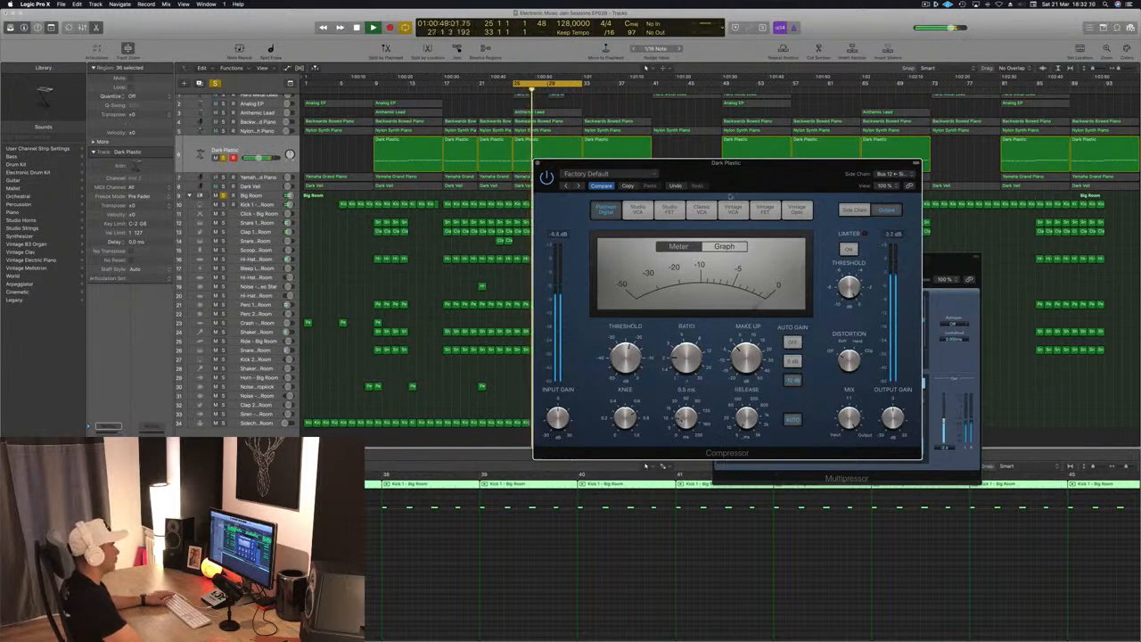
{"action": "left_click_drag", "start_coordinate": [729, 196], "coordinate": [694, 202]}
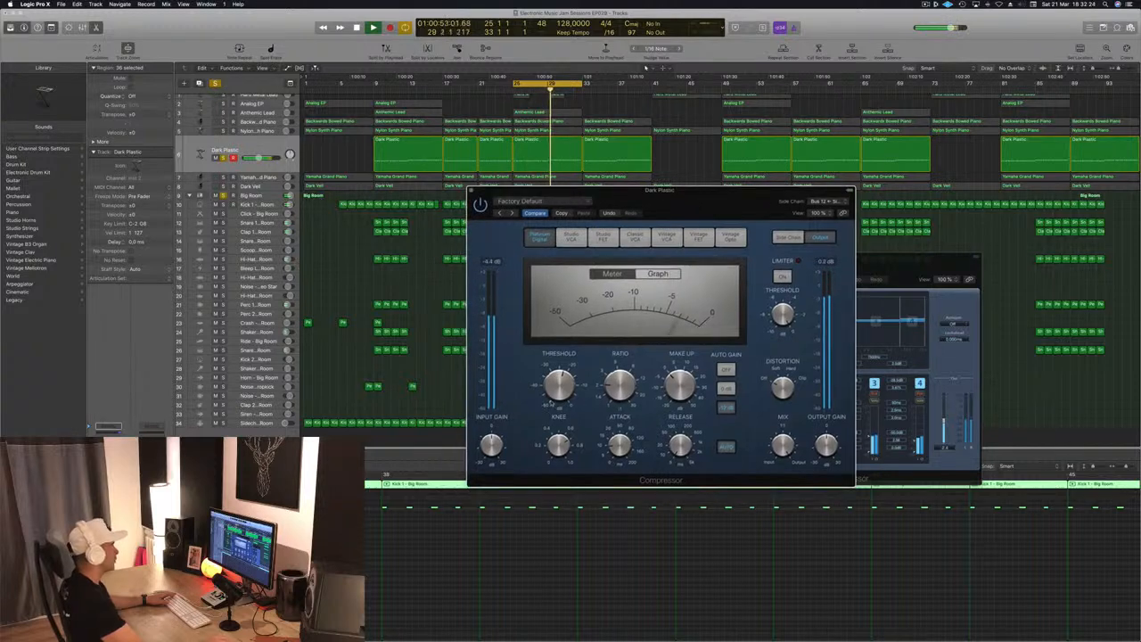
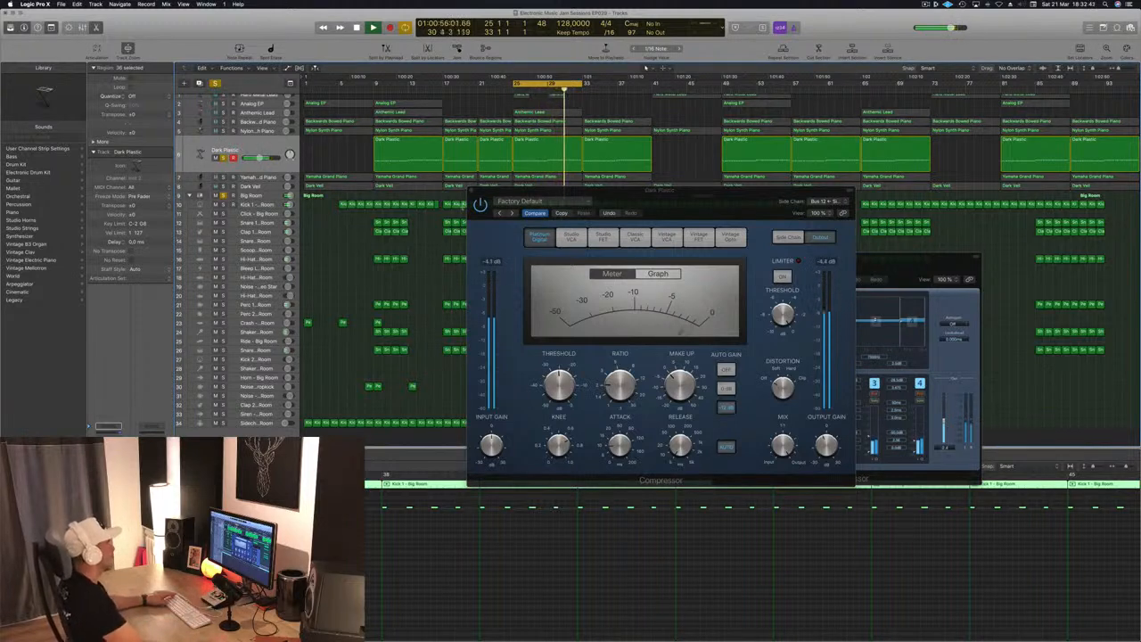
{"action": "left_click", "coordinate": [471, 191]}
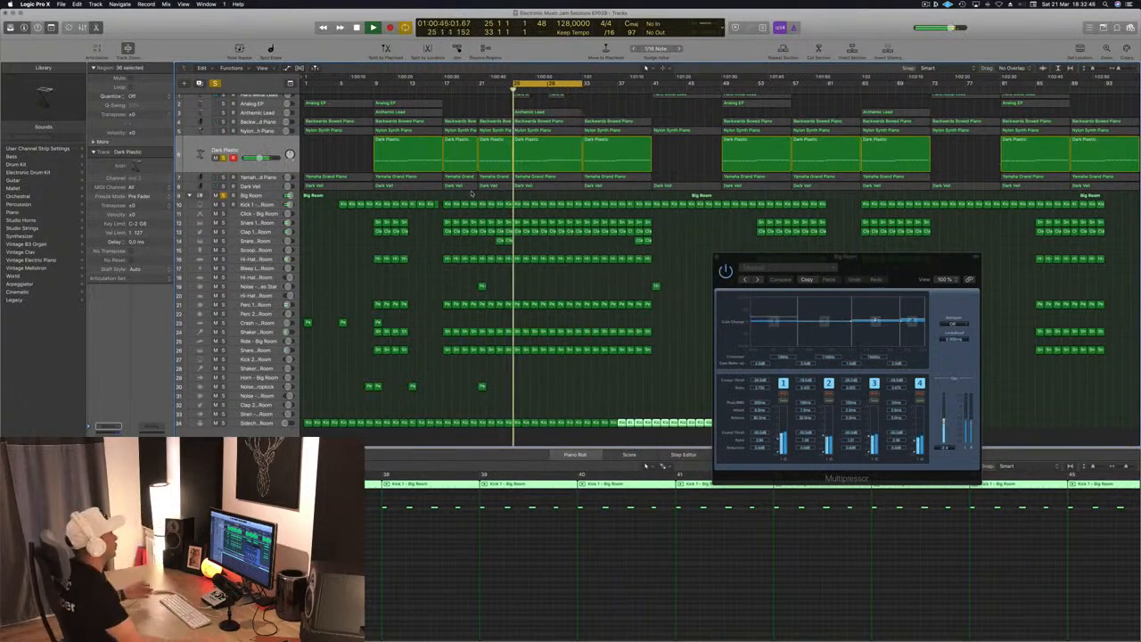
Solo the Yamaha Grand Piano track along with Dark Plastic and the drums
{"action": "scroll", "coordinate": [364, 204], "scroll_direction": "up", "scroll_amount": 1}
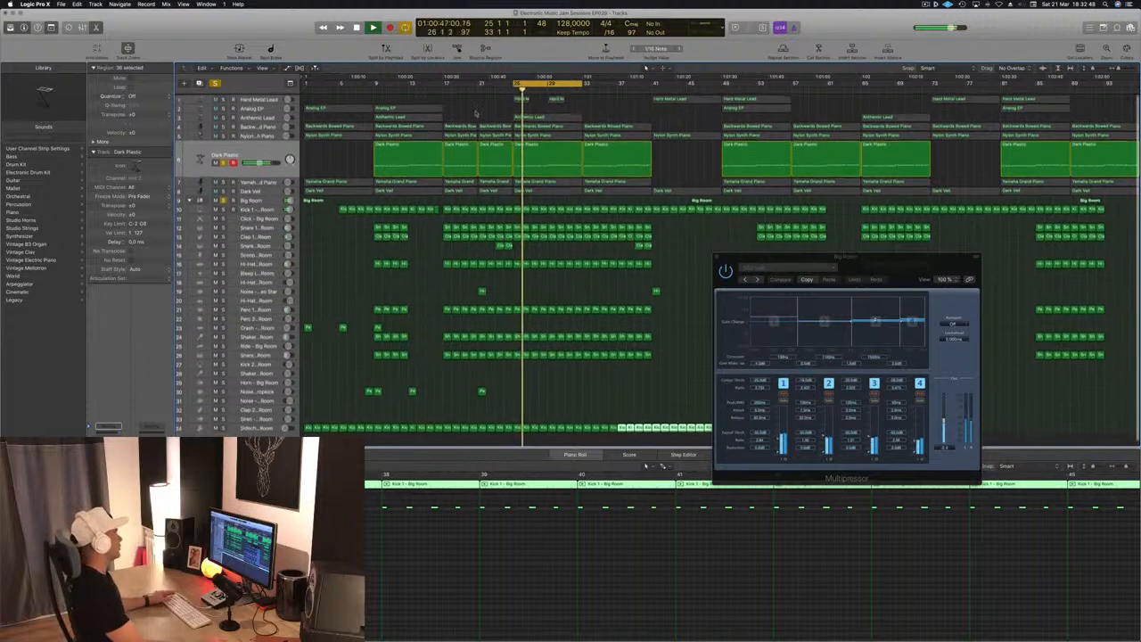
{"action": "left_click", "coordinate": [263, 181]}
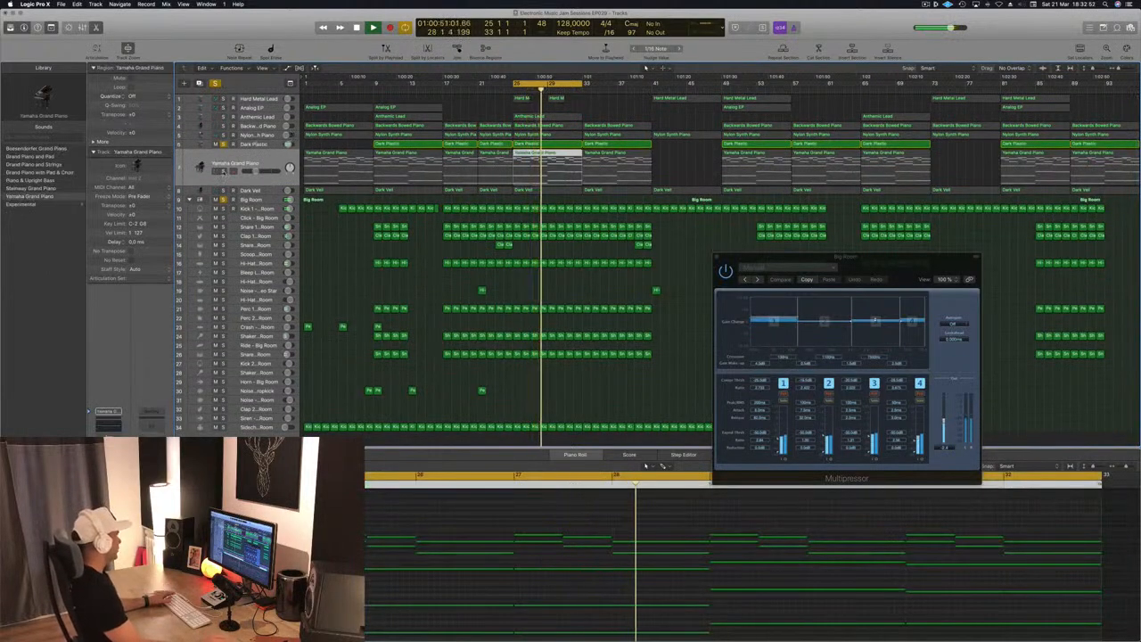
{"action": "key", "text": "s"}
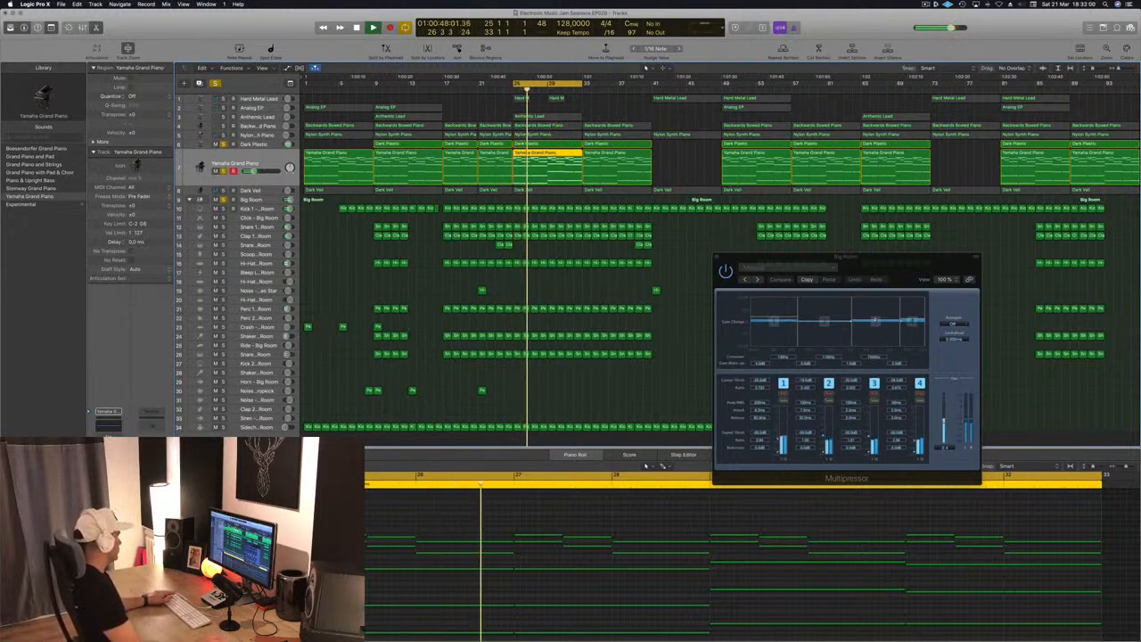
Add a 24 dB/Oct low cut at about 100 Hz in the piano's Channel EQ, close it and unsolo the track
{"action": "left_click", "coordinate": [107, 426]}
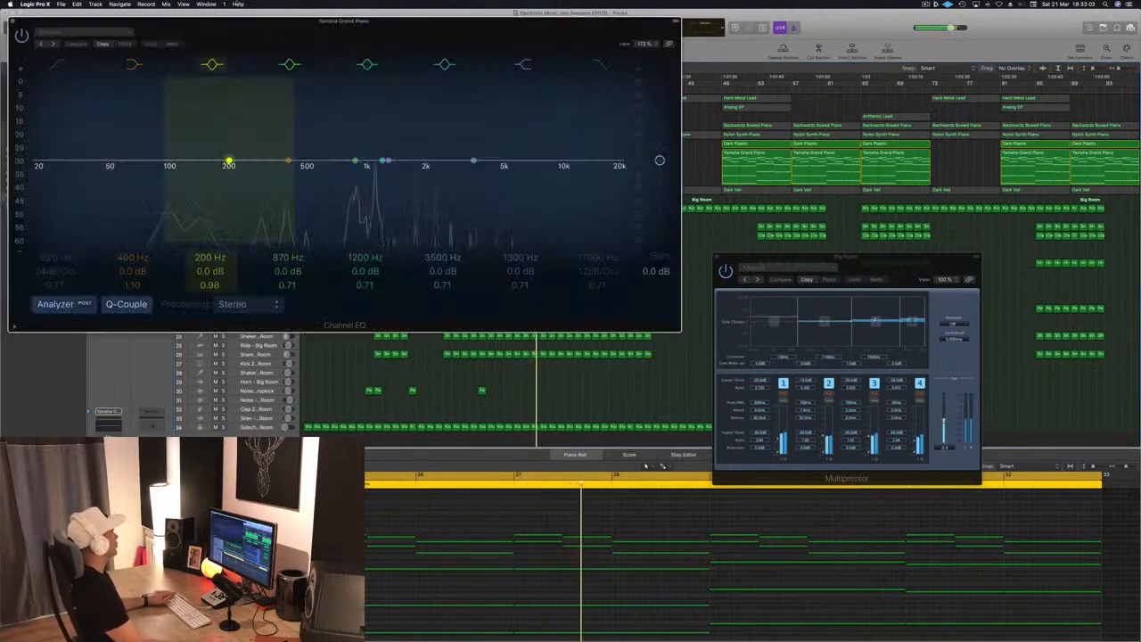
{"action": "left_click_drag", "start_coordinate": [150, 33], "coordinate": [339, 44]}
{"action": "left_click_drag", "start_coordinate": [247, 177], "coordinate": [355, 176]}
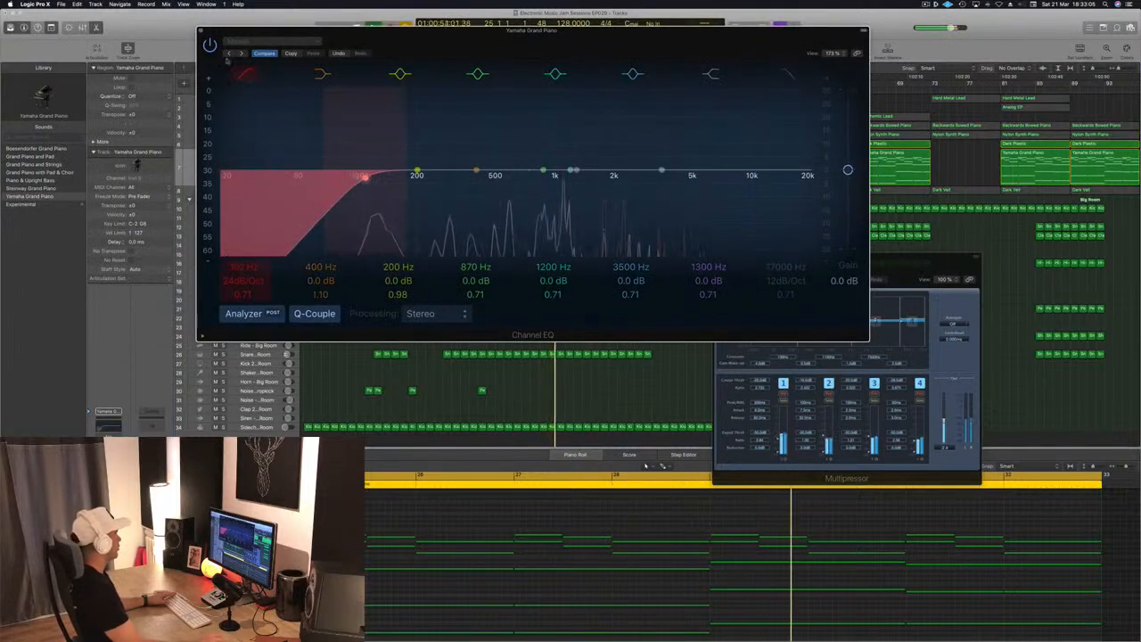
{"action": "left_click", "coordinate": [203, 31]}
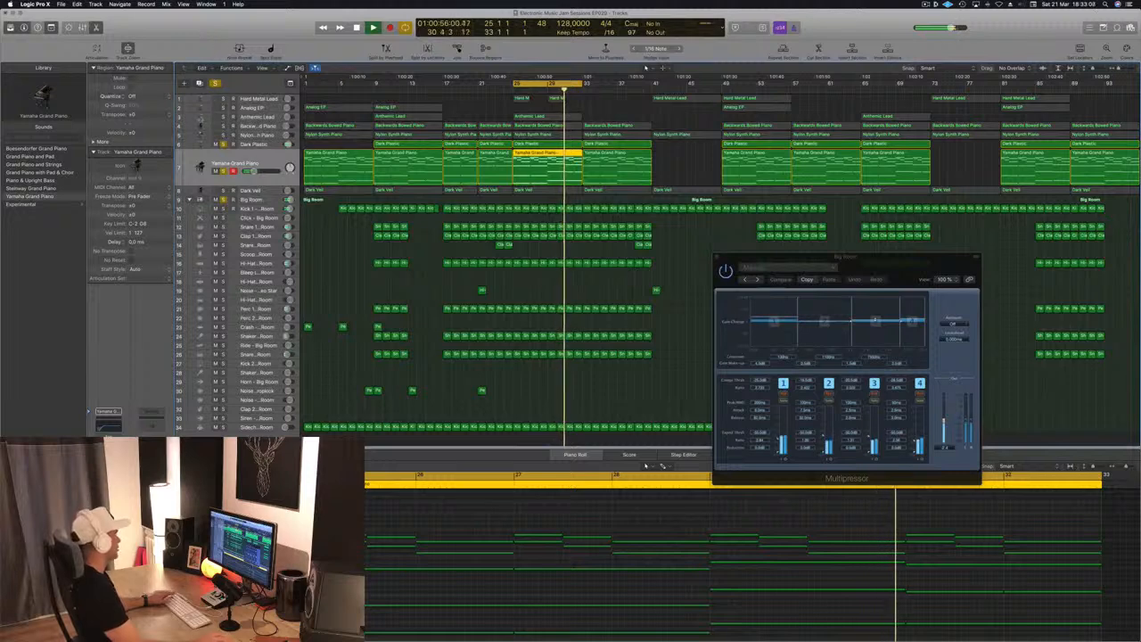
{"action": "left_click", "coordinate": [224, 172]}
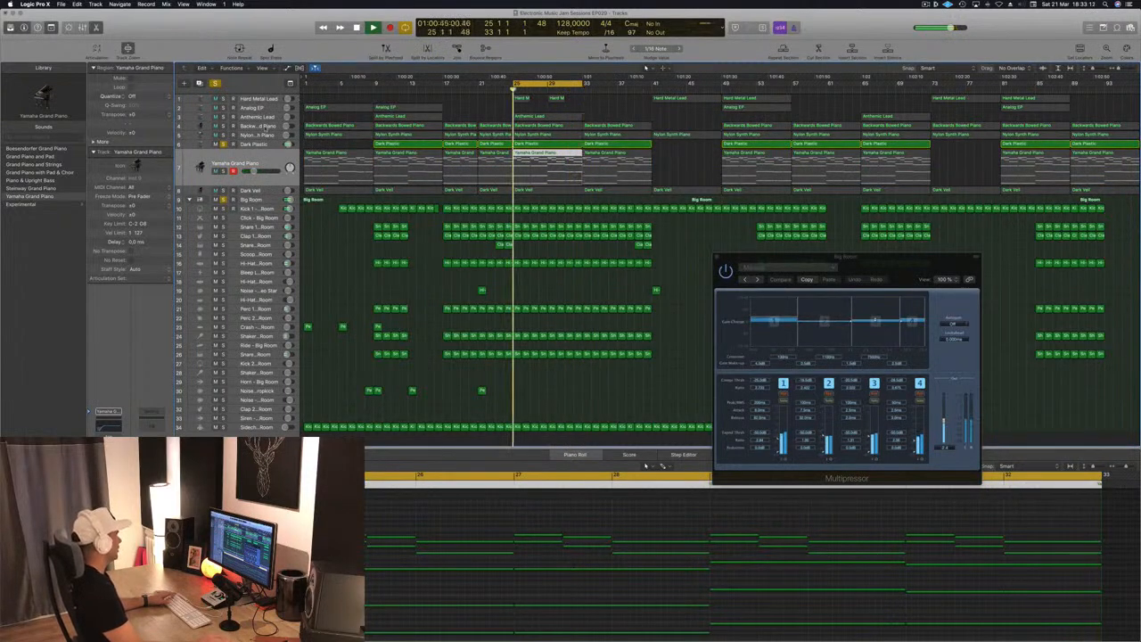
Solo the Nylon Synth Piano track together with Dark Plastic and the drums, and open its Compressor
{"action": "left_click", "coordinate": [259, 136]}
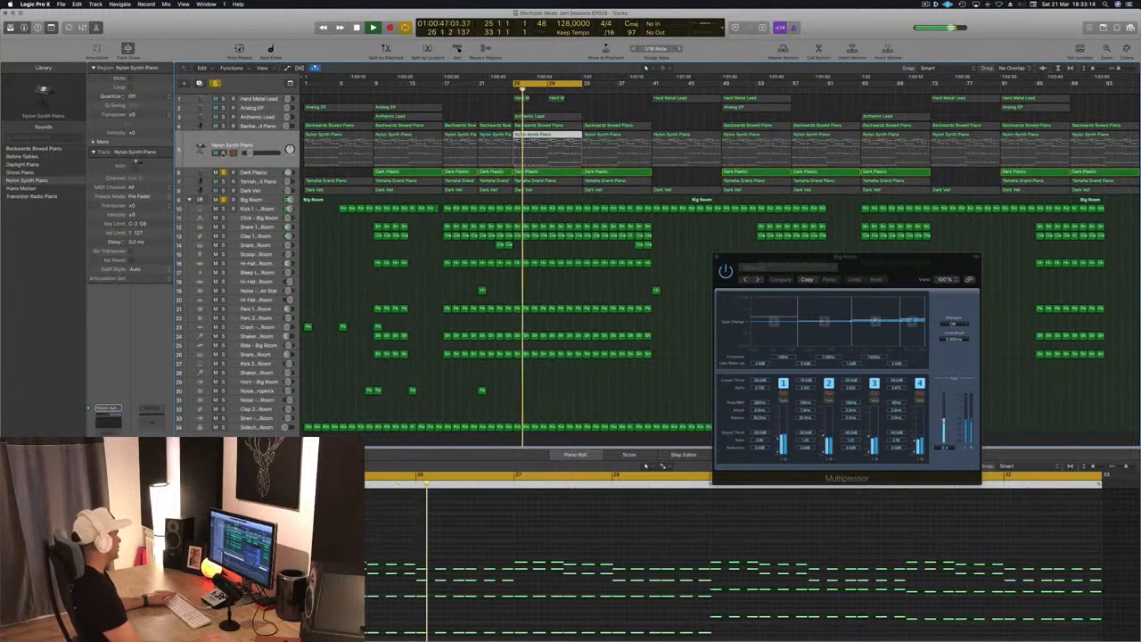
{"action": "left_click", "coordinate": [224, 154]}
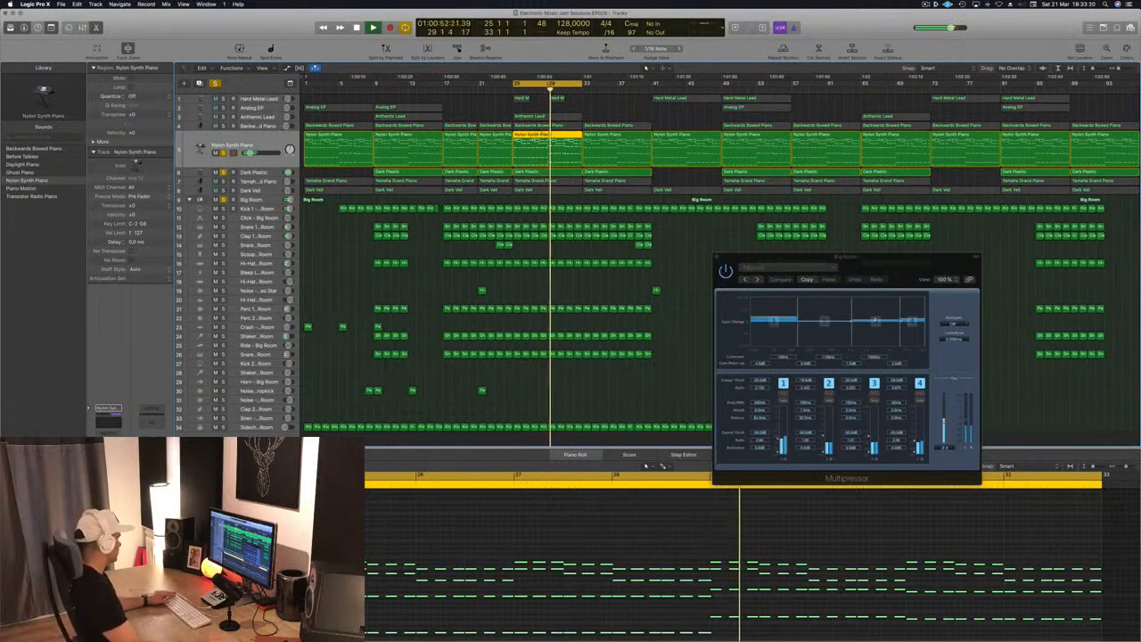
{"action": "left_click", "coordinate": [108, 465]}
{"action": "left_click_drag", "start_coordinate": [268, 19], "coordinate": [400, 61]}
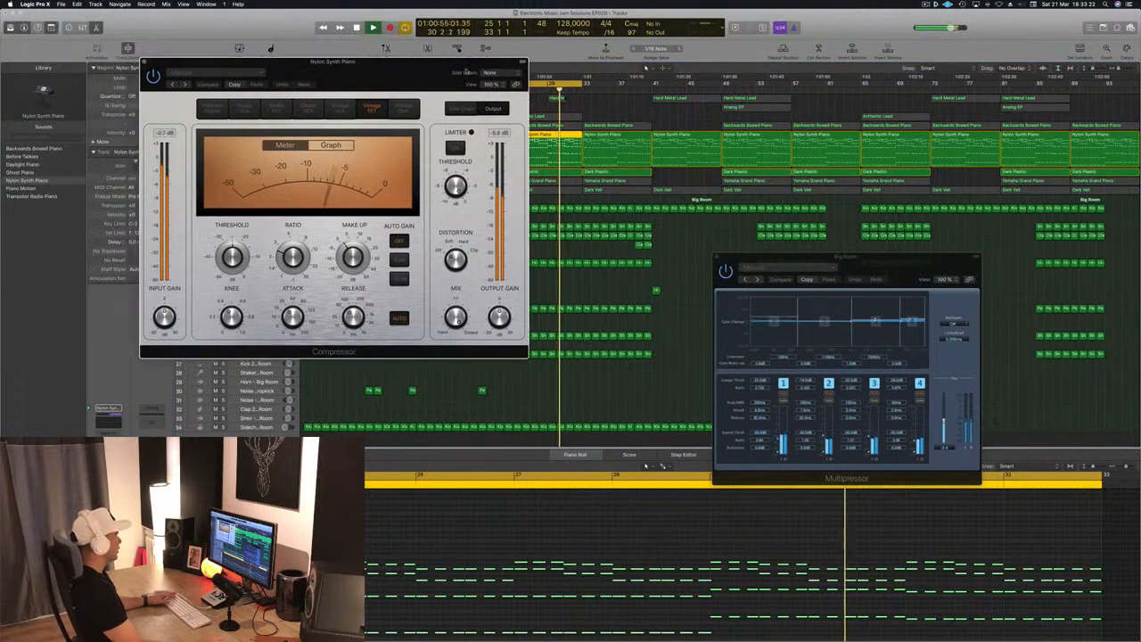
Set the Nylon Synth Piano Compressor's side chain to Bus 12 (Sidechain Trigger) and close its window
{"action": "left_click", "coordinate": [496, 74]}
{"action": "mouse_move", "coordinate": [489, 98]}
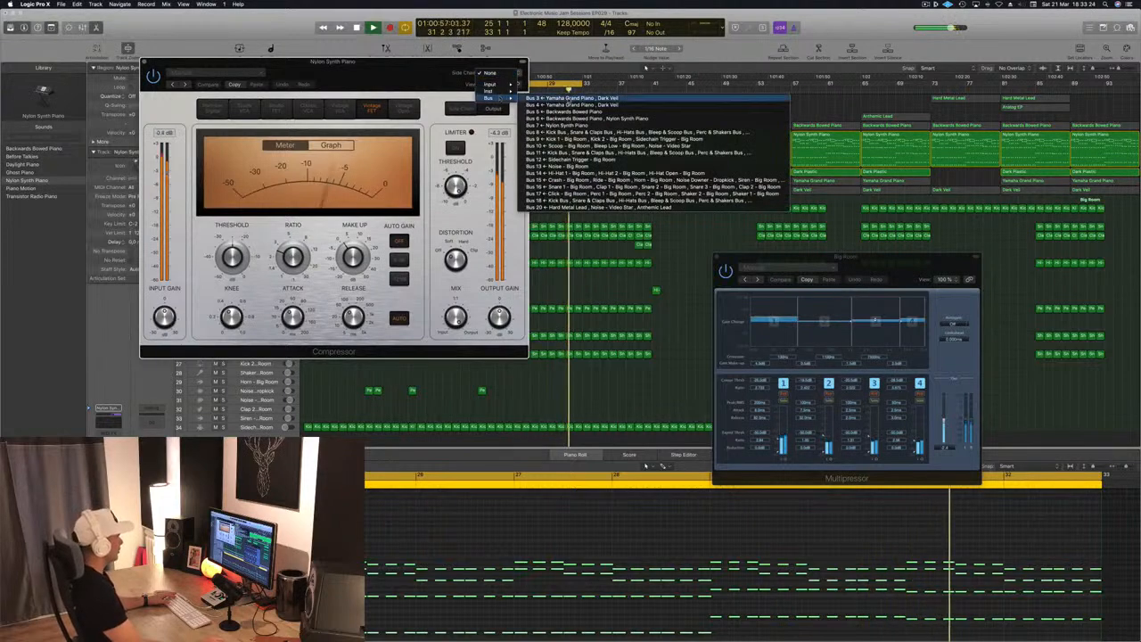
{"action": "left_click", "coordinate": [553, 159]}
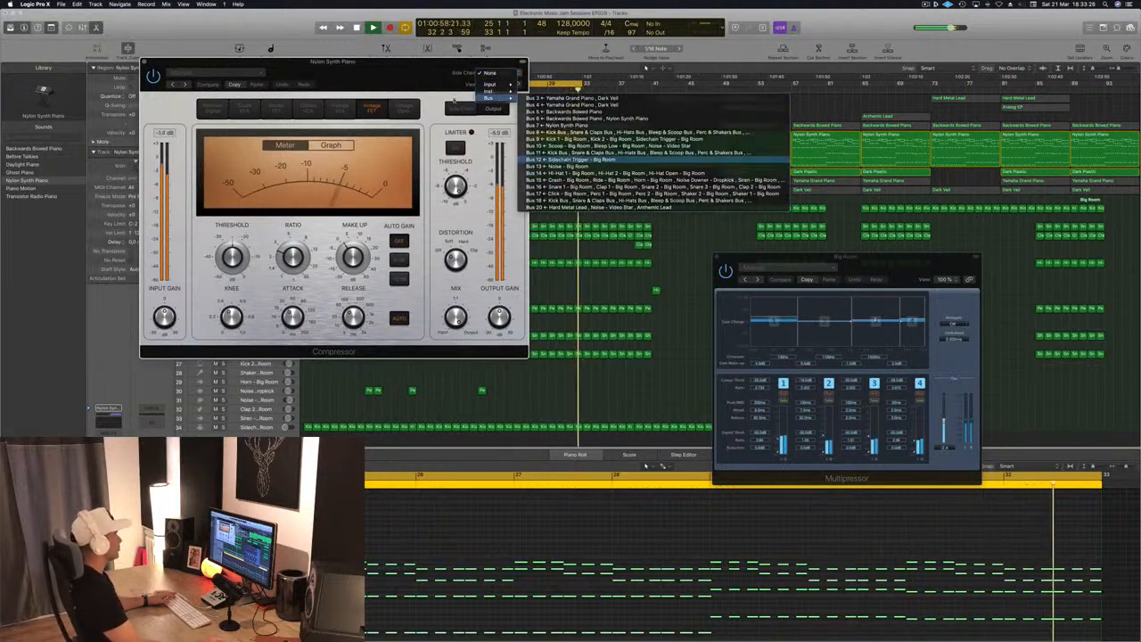
{"action": "left_click_drag", "start_coordinate": [423, 77], "coordinate": [450, 97]}
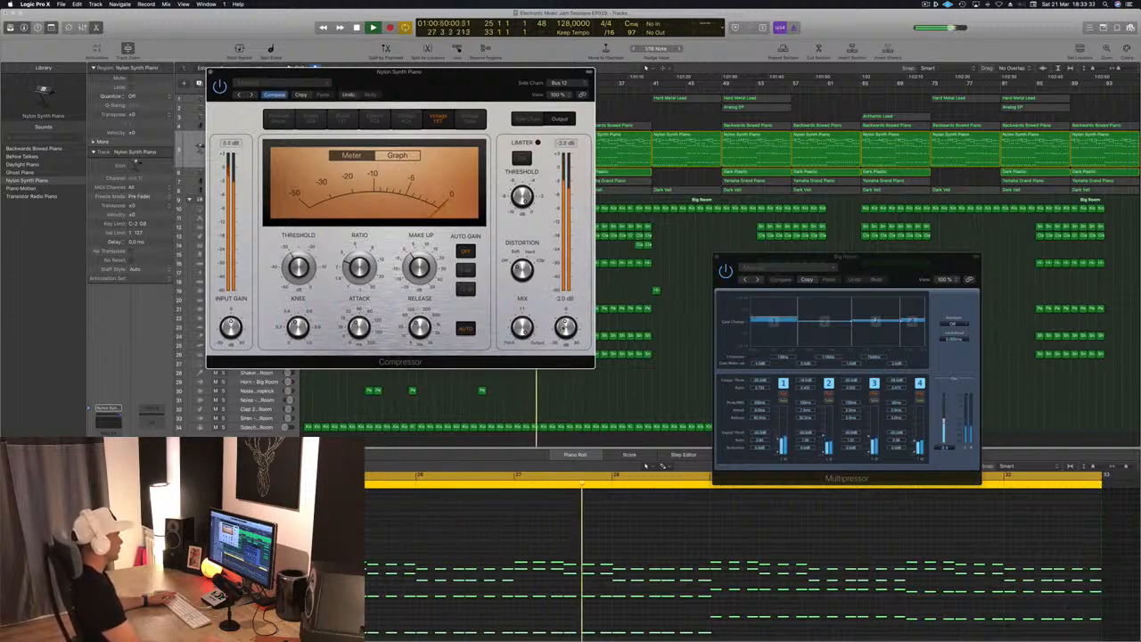
{"action": "left_click_drag", "start_coordinate": [479, 88], "coordinate": [910, 128]}
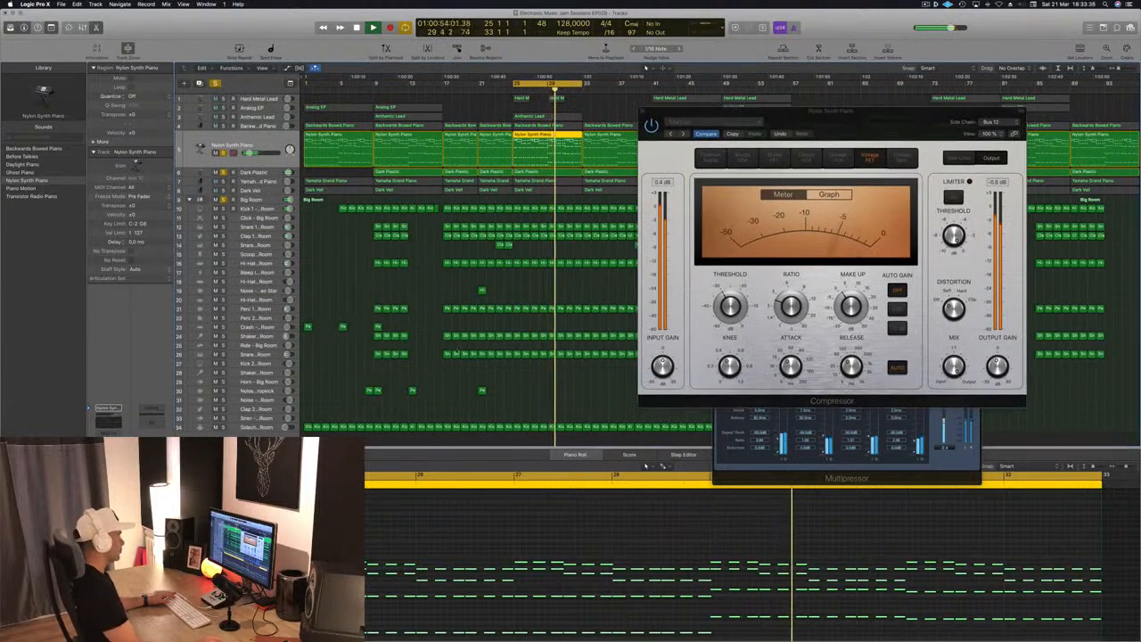
{"action": "left_click_drag", "start_coordinate": [776, 107], "coordinate": [790, 114]}
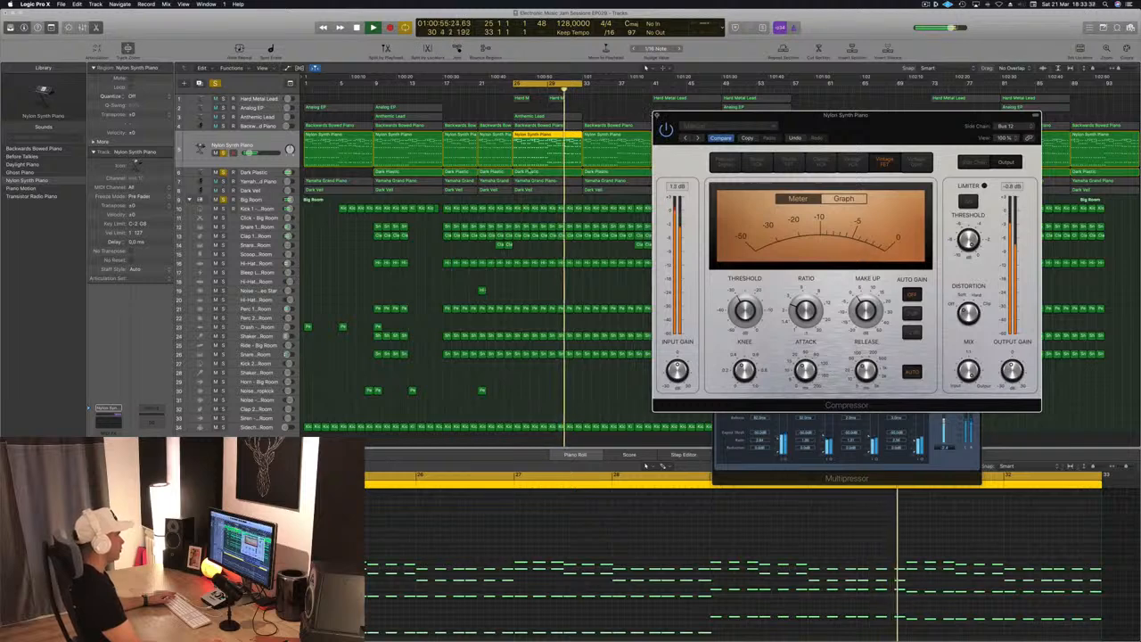
{"action": "left_click", "coordinate": [658, 115]}
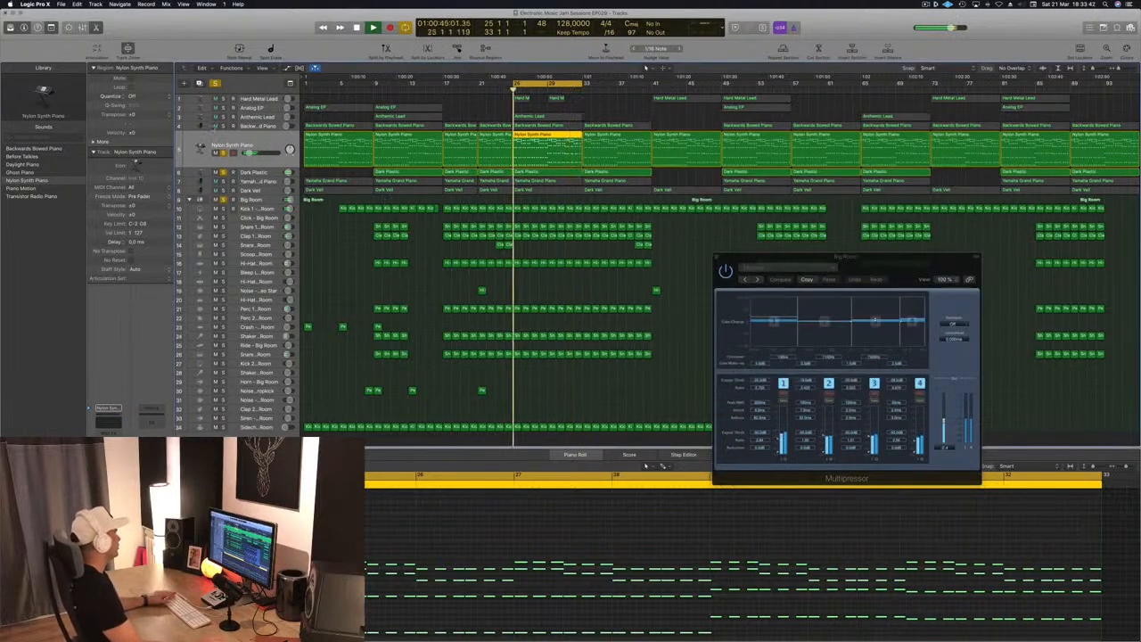
Solo the Backwards Bowed Piano track as well and open its Compressor
{"action": "left_click", "coordinate": [241, 127]}
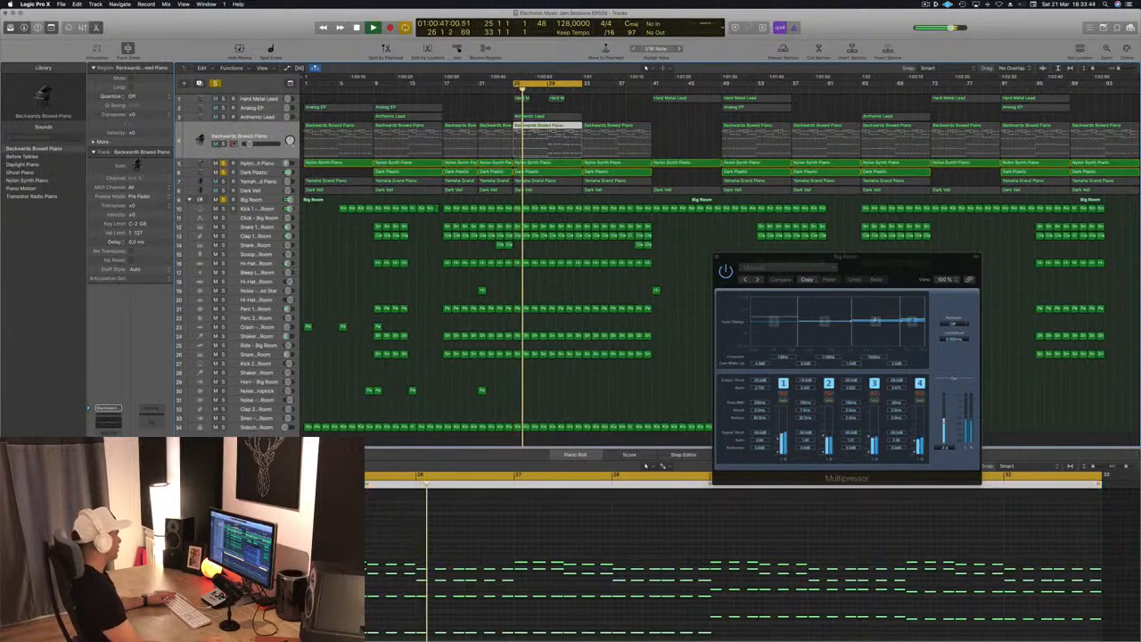
{"action": "left_click", "coordinate": [223, 144]}
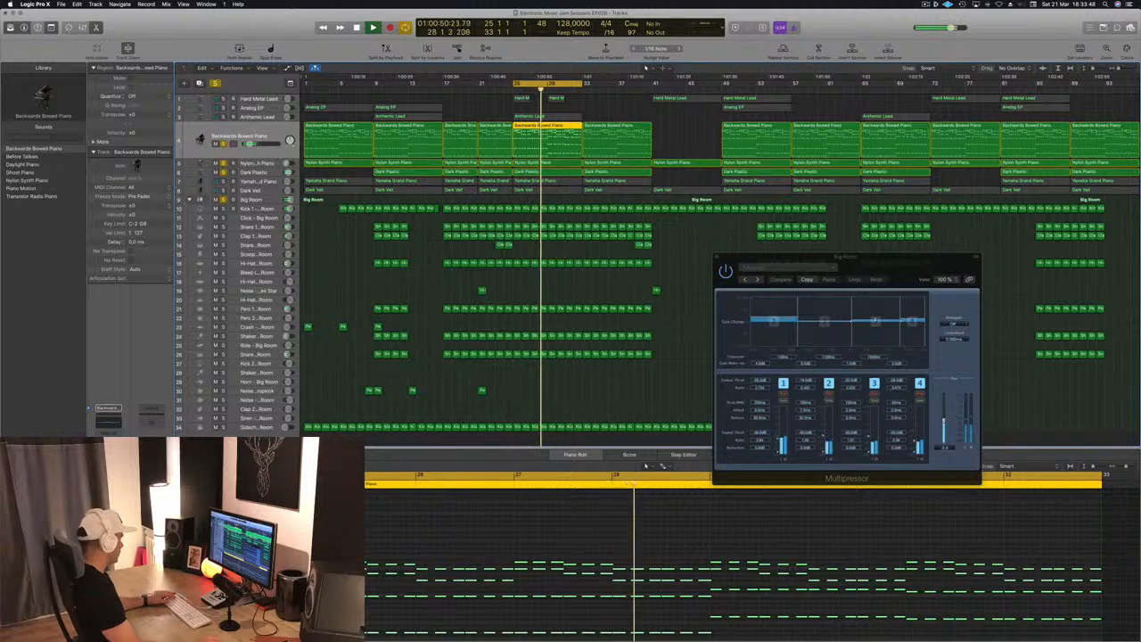
{"action": "left_click", "coordinate": [108, 462]}
{"action": "left_click_drag", "start_coordinate": [348, 20], "coordinate": [530, 41]}
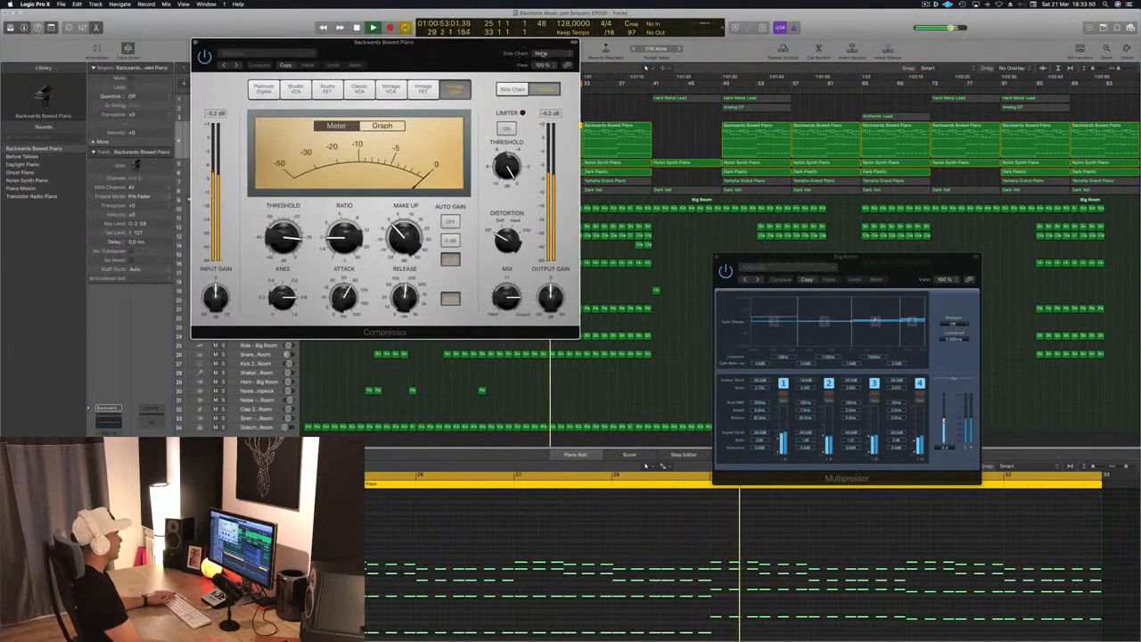
Assign Bus 12 (Sidechain Trigger) as the side chain of the Backwards Bowed Piano's Compressor
{"action": "left_click", "coordinate": [541, 53]}
{"action": "mouse_move", "coordinate": [544, 78]}
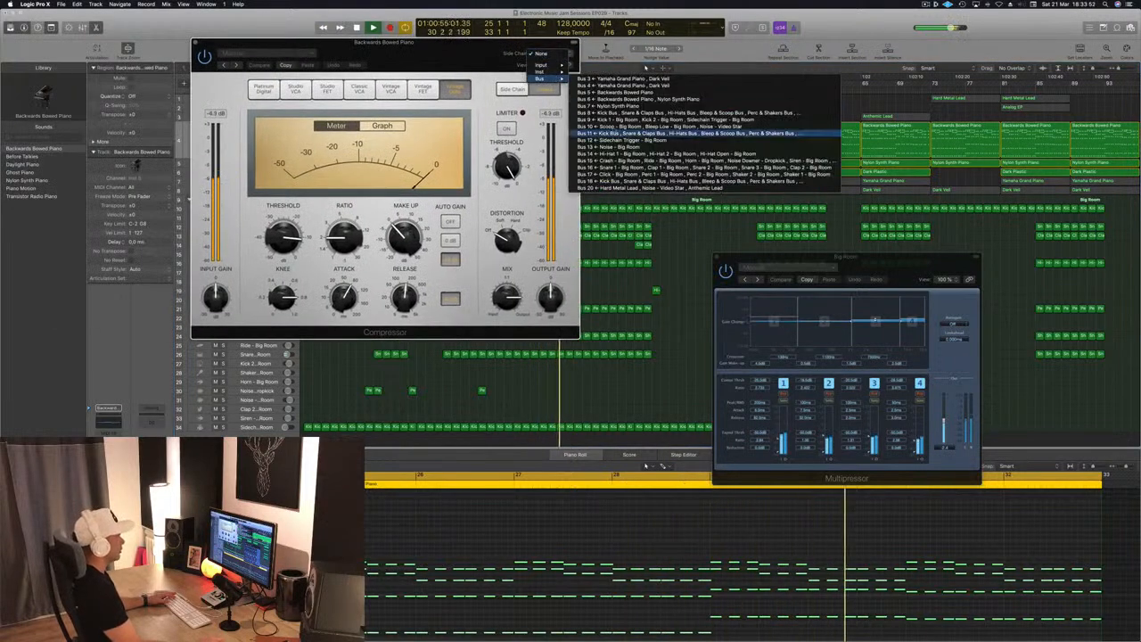
{"action": "left_click", "coordinate": [630, 143]}
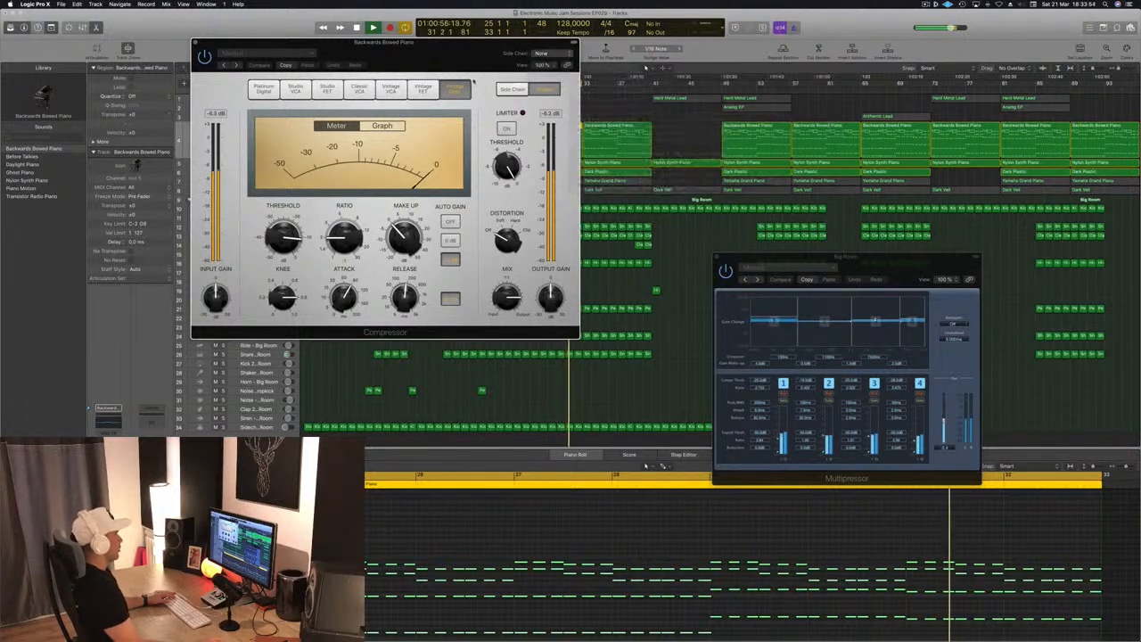
{"action": "left_click_drag", "start_coordinate": [482, 42], "coordinate": [677, 33]}
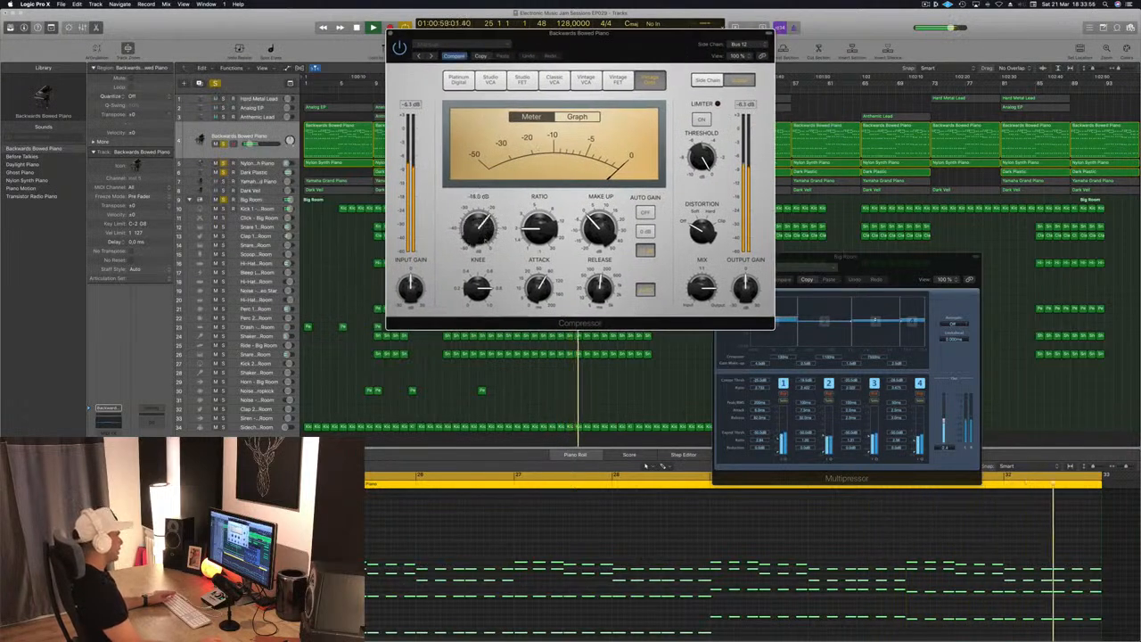
Try the Compressor's threshold at -16 dB, restore it and keep Bus 12 as the side chain
{"action": "mouse_move", "coordinate": [481, 230]}
{"action": "left_mouse_down"}
{"action": "mouse_move", "coordinate": [482, 251]}
{"action": "mouse_move", "coordinate": [488, 210]}
{"action": "left_mouse_up"}
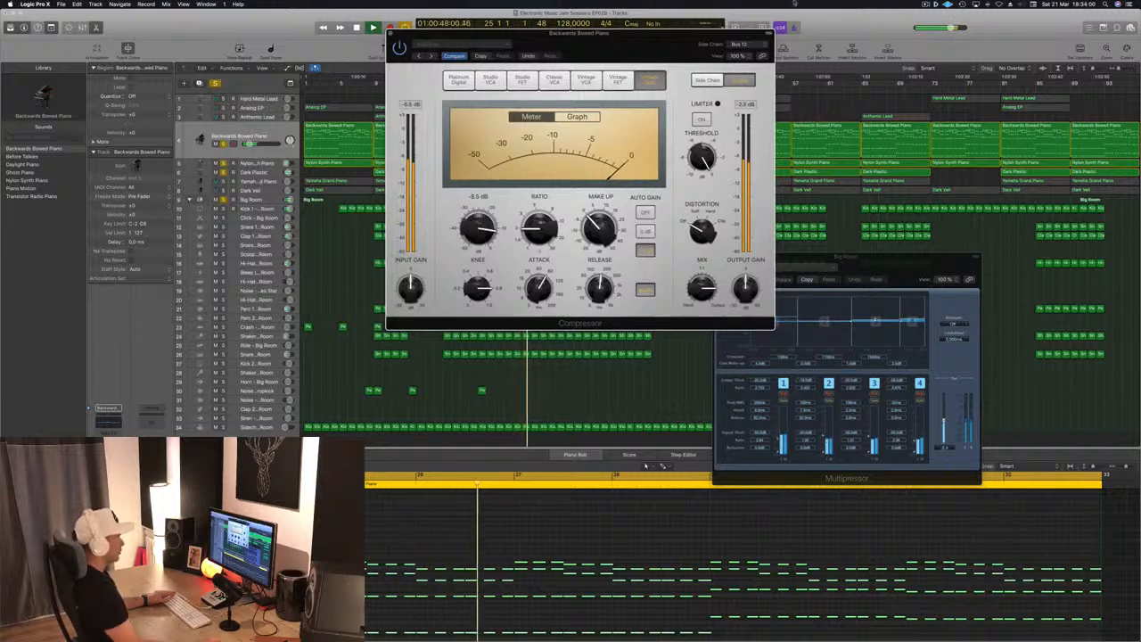
{"action": "left_click", "coordinate": [750, 46]}
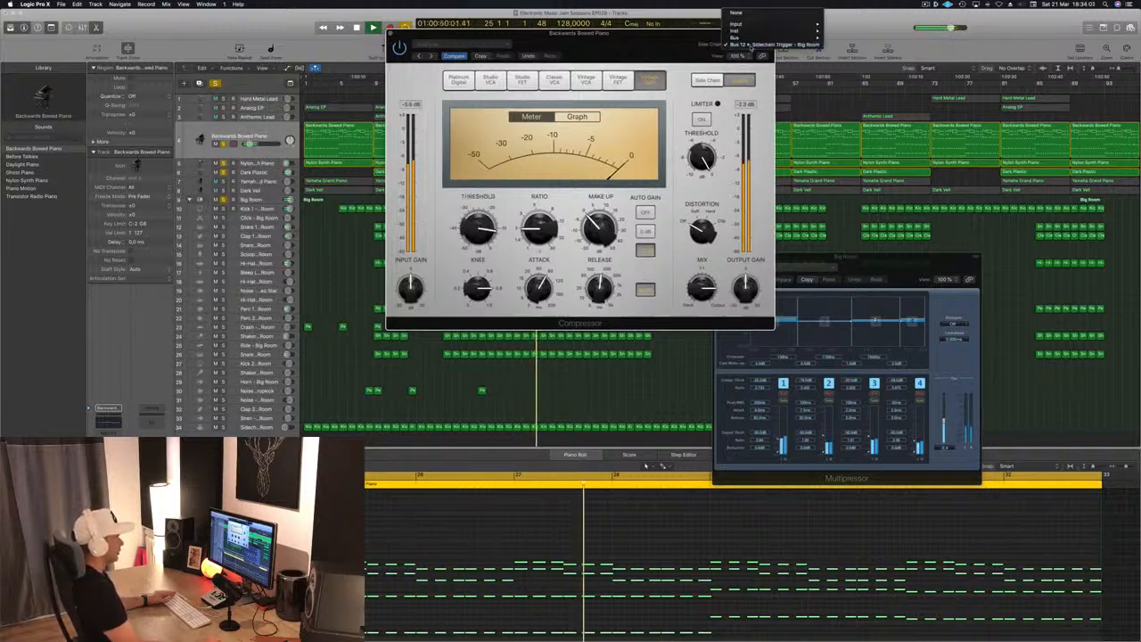
{"action": "left_click", "coordinate": [677, 41]}
{"action": "left_click_drag", "start_coordinate": [675, 40], "coordinate": [724, 30]}
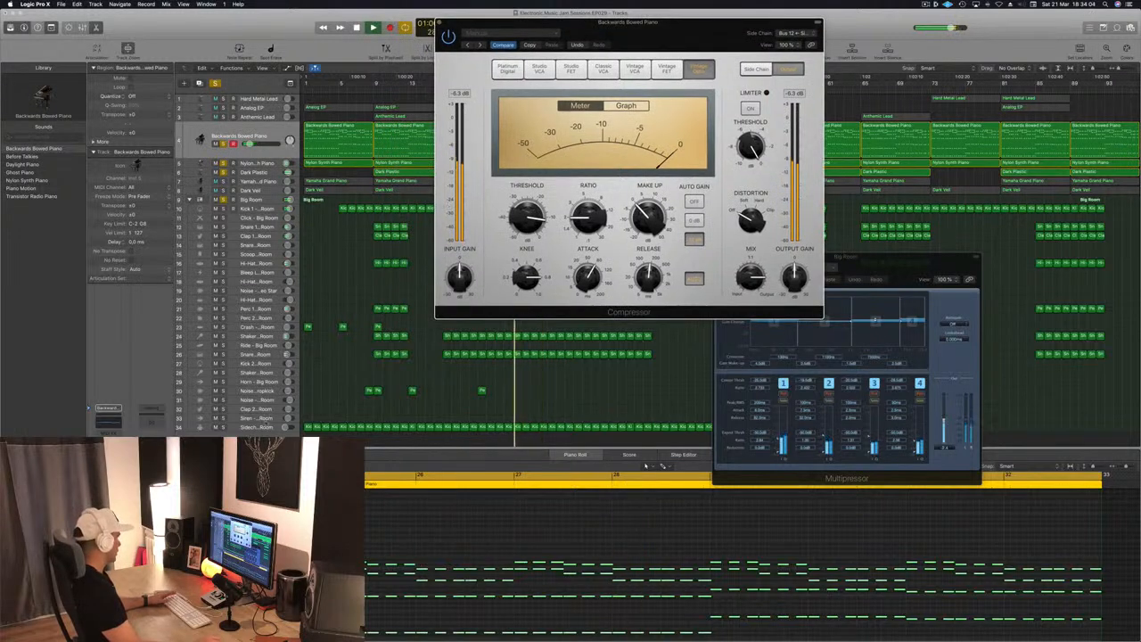
Mute the Sidechain Trigger track
{"action": "left_click", "coordinate": [264, 429]}
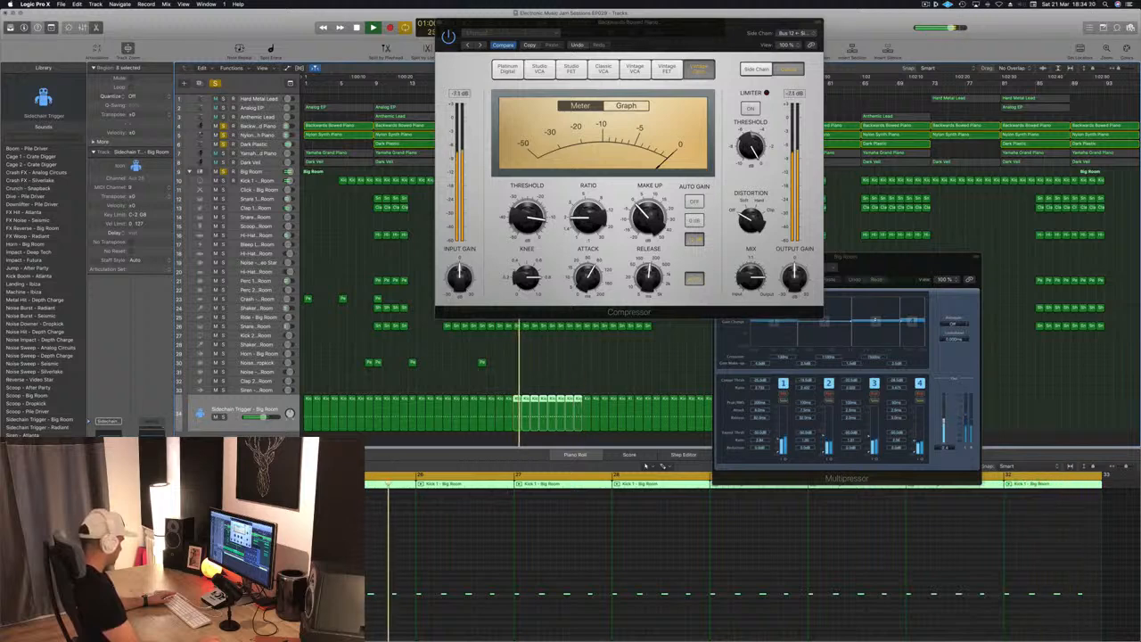
{"action": "key", "text": "m"}
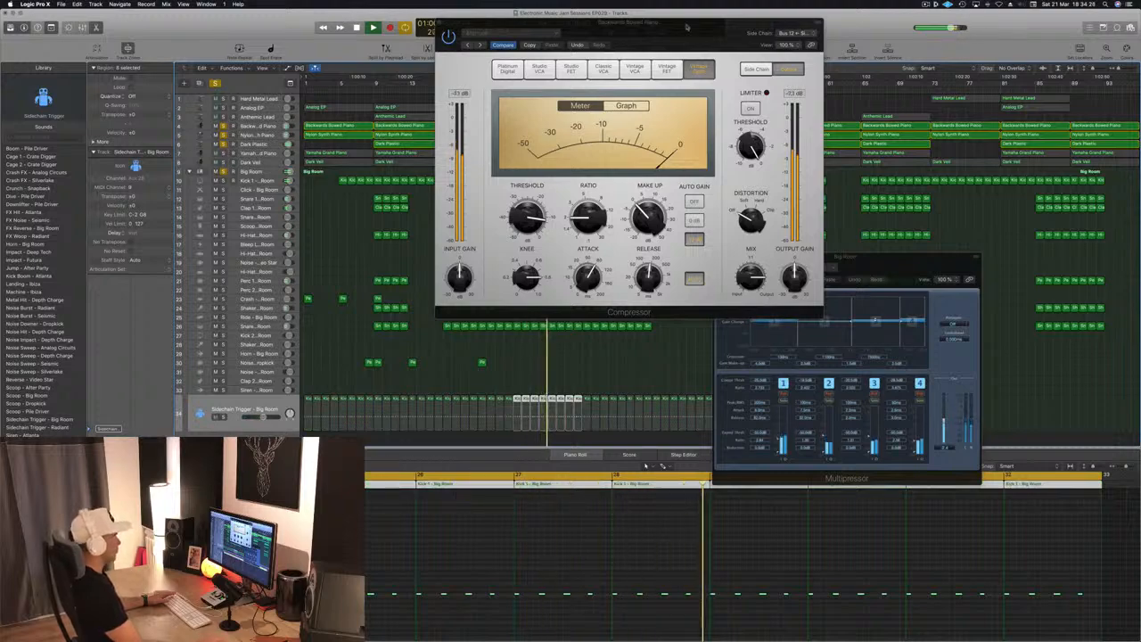
Reselect Bus 12 from the bus list as the side chain in the Backwards Bowed Piano's Compressor
{"action": "left_click_drag", "start_coordinate": [662, 23], "coordinate": [886, 109]}
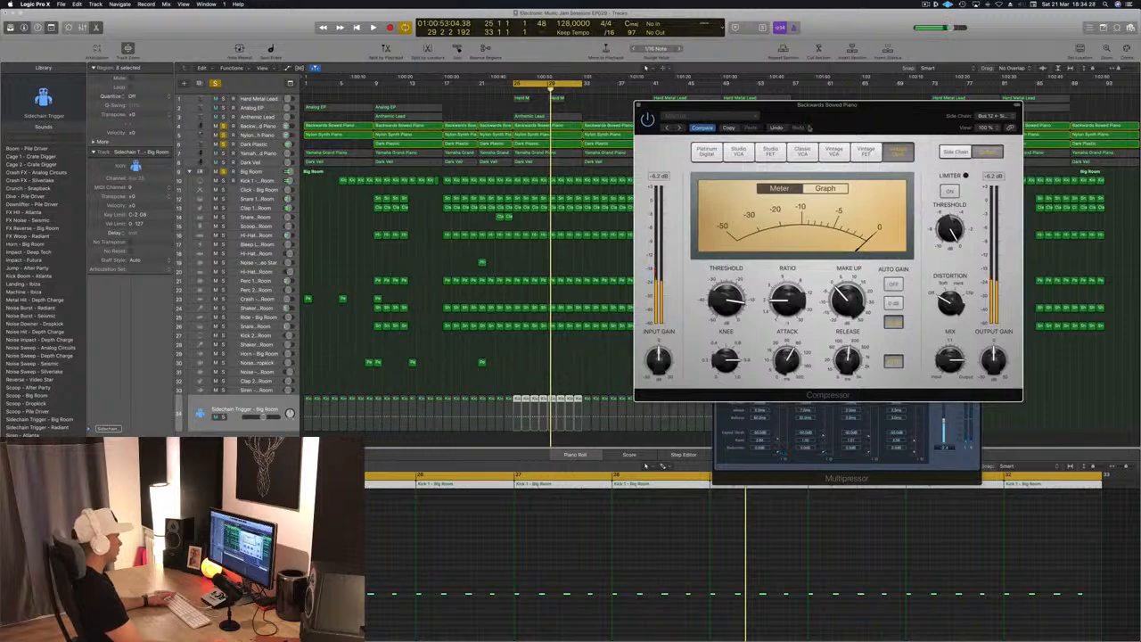
{"action": "left_click_drag", "start_coordinate": [809, 129], "coordinate": [731, 148]}
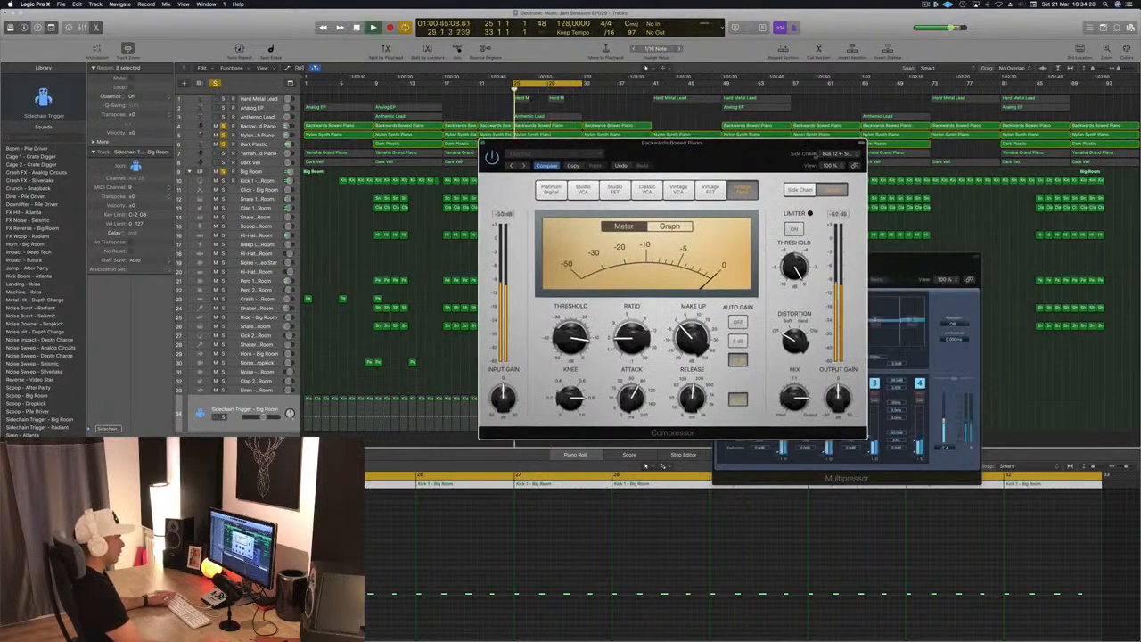
{"action": "left_click", "coordinate": [834, 154]}
{"action": "mouse_move", "coordinate": [842, 147]}
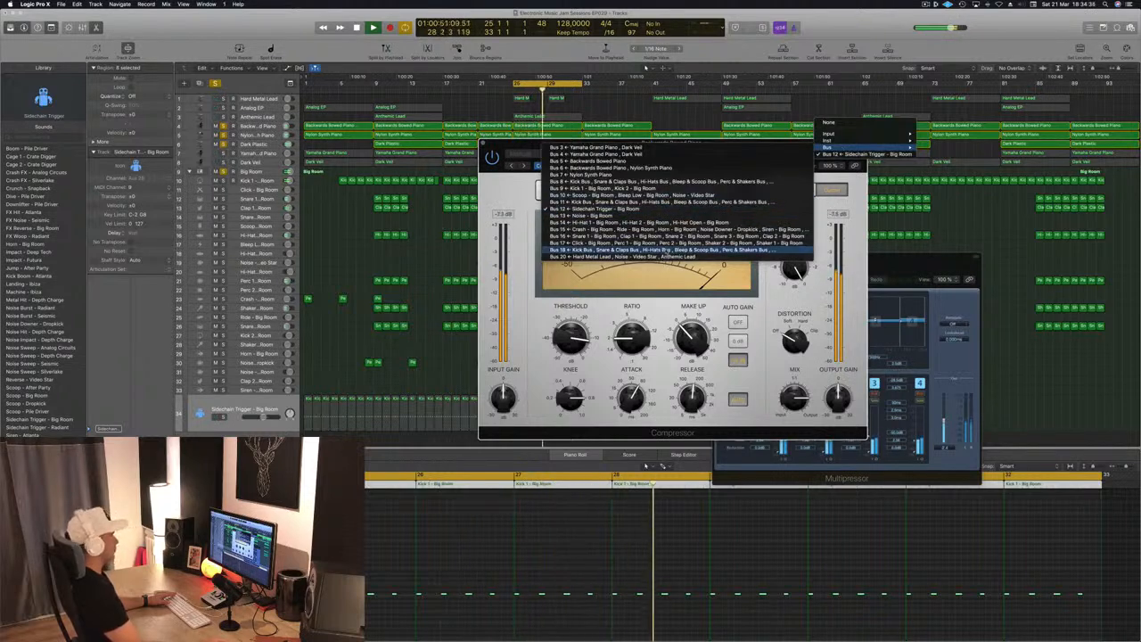
{"action": "left_click", "coordinate": [666, 211]}
{"action": "left_click_drag", "start_coordinate": [797, 140], "coordinate": [852, 108]}
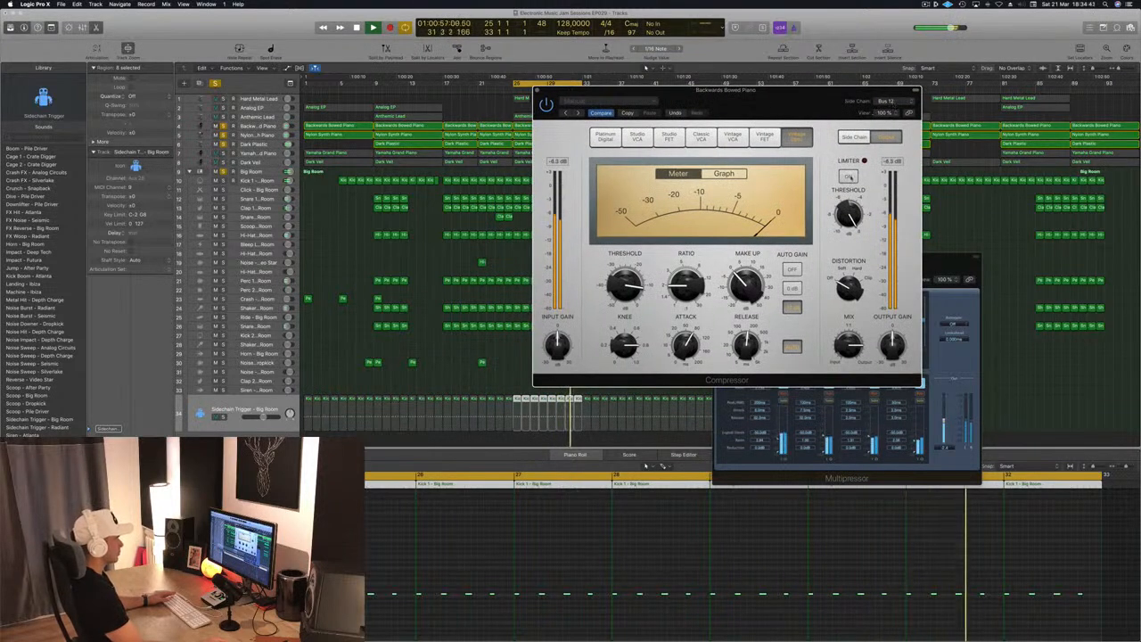
Show the Compressor's side-chain settings, lower its threshold and switch the display to the graph
{"action": "left_click", "coordinate": [854, 136]}
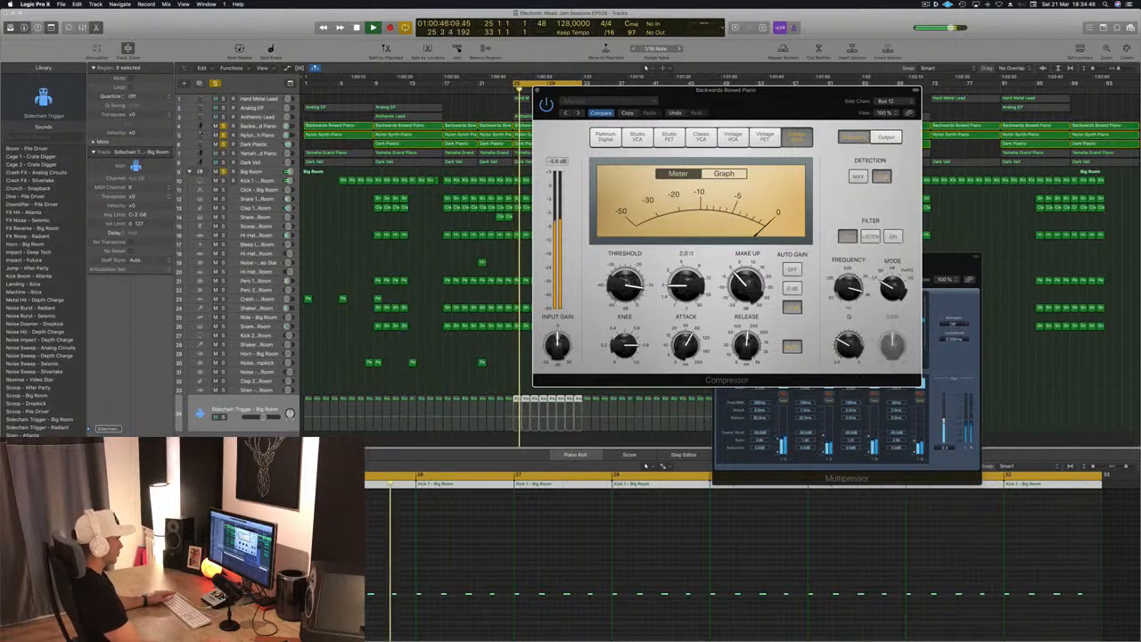
{"action": "left_click_drag", "start_coordinate": [626, 285], "coordinate": [626, 309]}
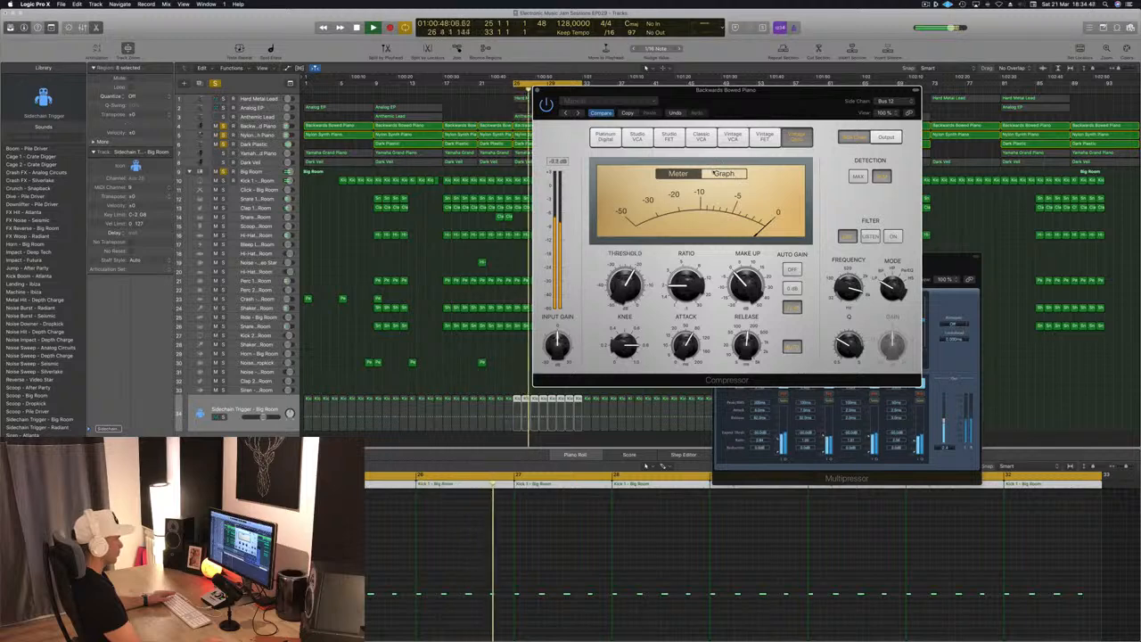
{"action": "left_click", "coordinate": [726, 174]}
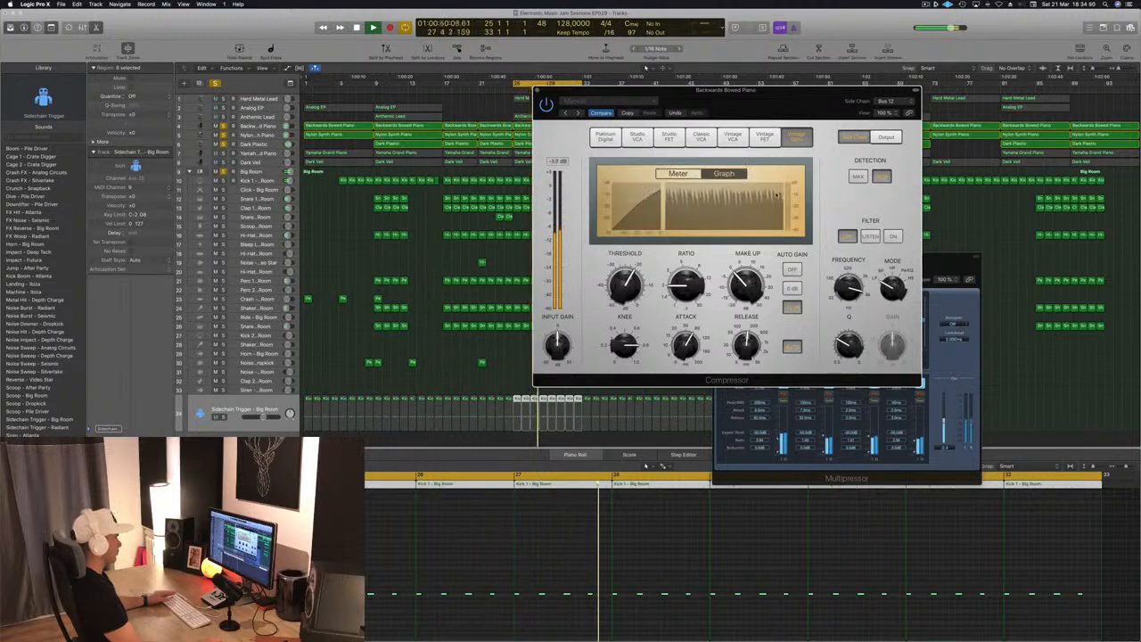
{"action": "left_click_drag", "start_coordinate": [788, 97], "coordinate": [800, 94]}
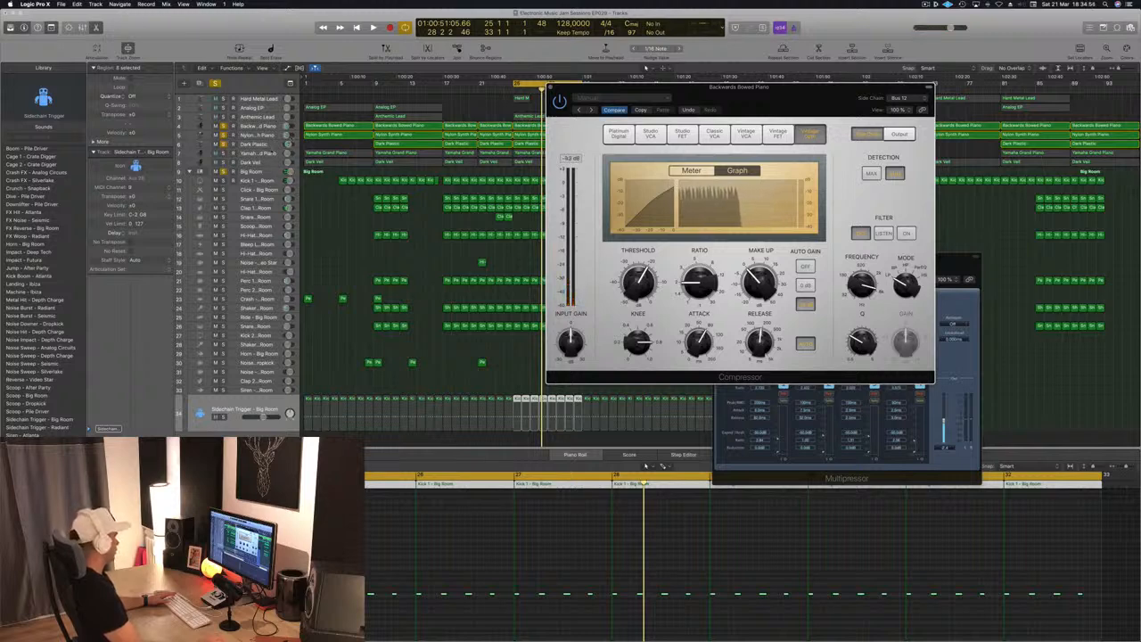
Return to the Backwards Bowed Piano track during playback and close its Compressor window
{"action": "left_click", "coordinate": [272, 153]}
{"action": "key", "text": "space"}
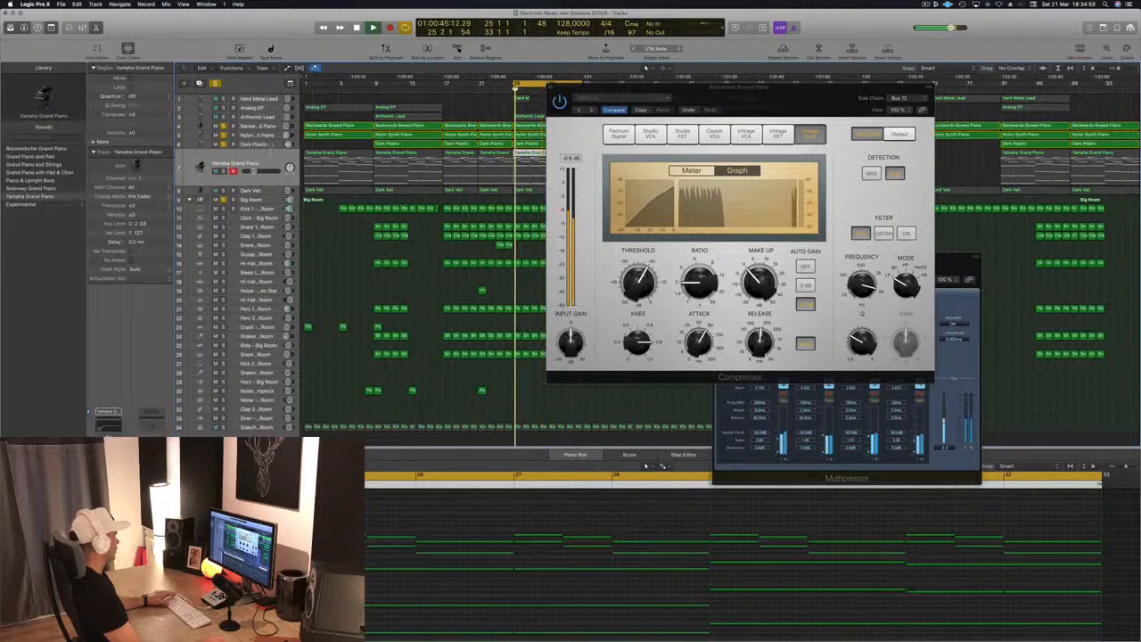
{"action": "left_click", "coordinate": [255, 146]}
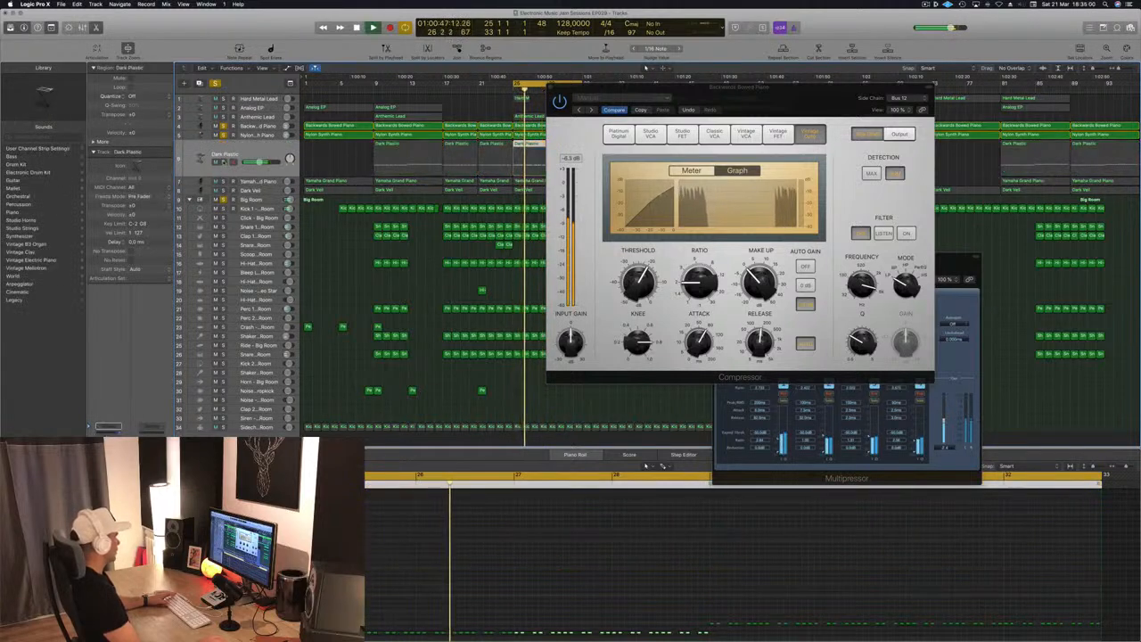
{"action": "left_click", "coordinate": [261, 135]}
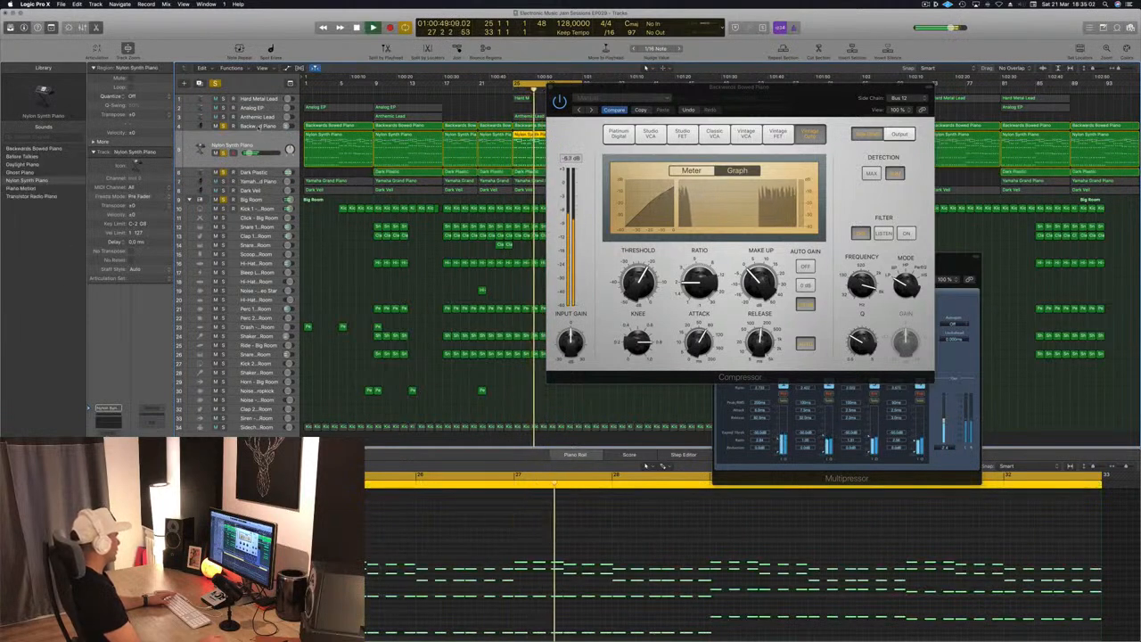
{"action": "left_click", "coordinate": [259, 127]}
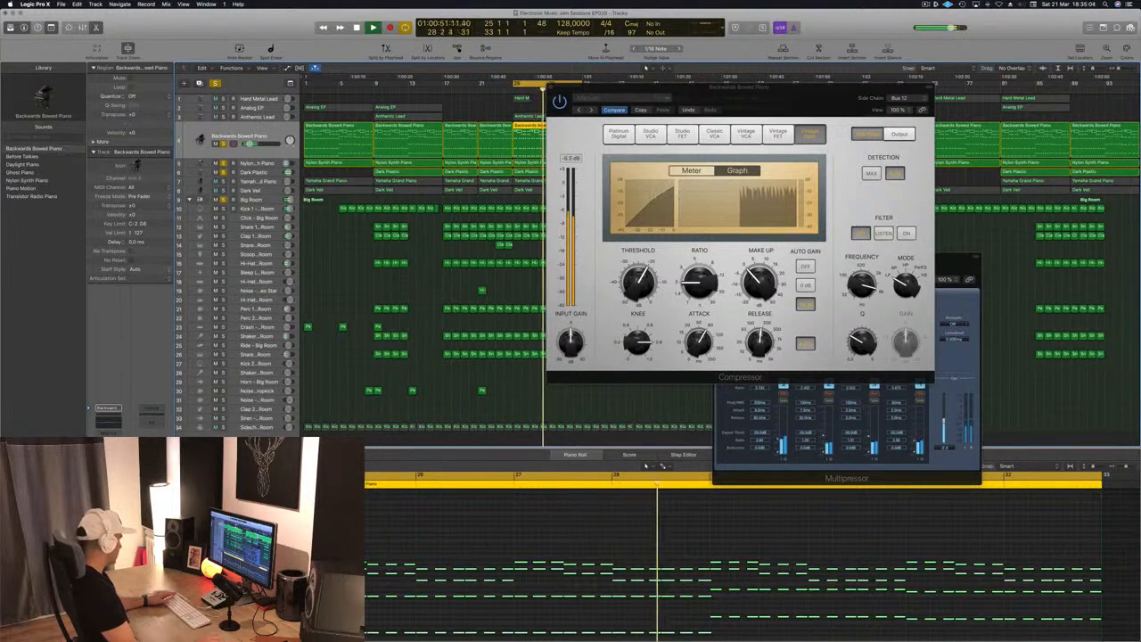
{"action": "left_click", "coordinate": [551, 87]}
{"action": "left_click", "coordinate": [109, 460]}
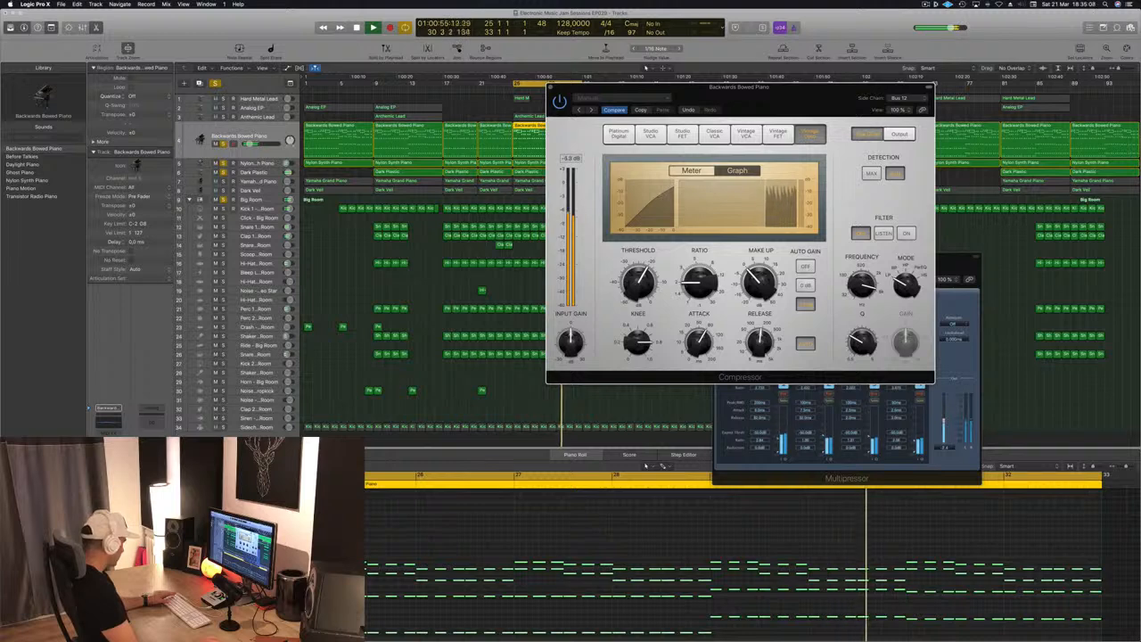
{"action": "left_click", "coordinate": [109, 460]}
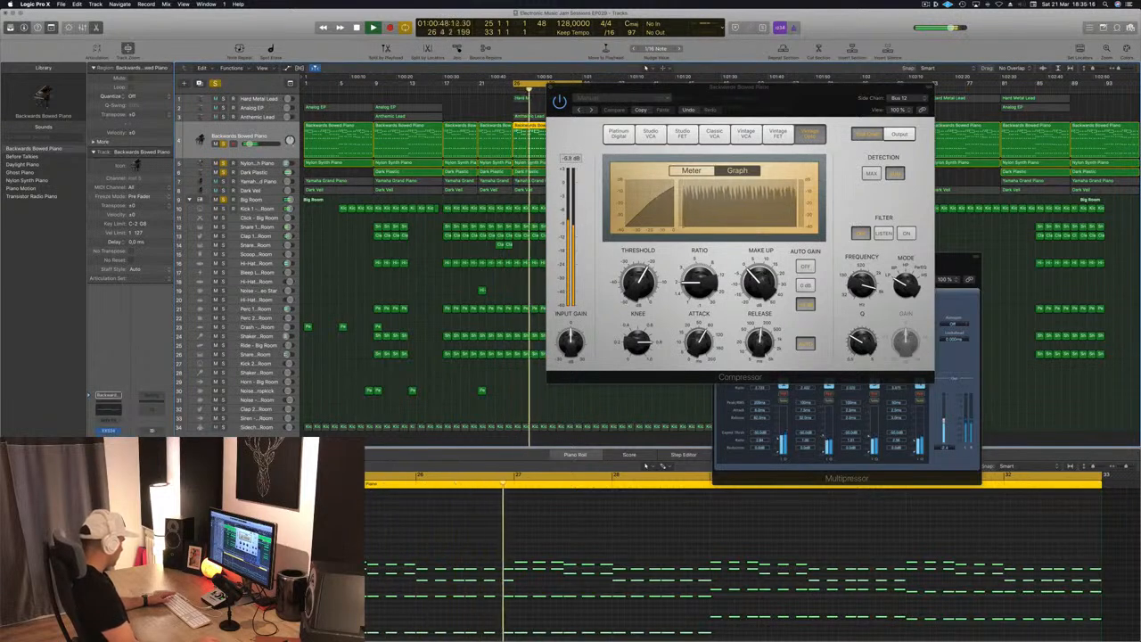
{"action": "key", "text": "super+w"}
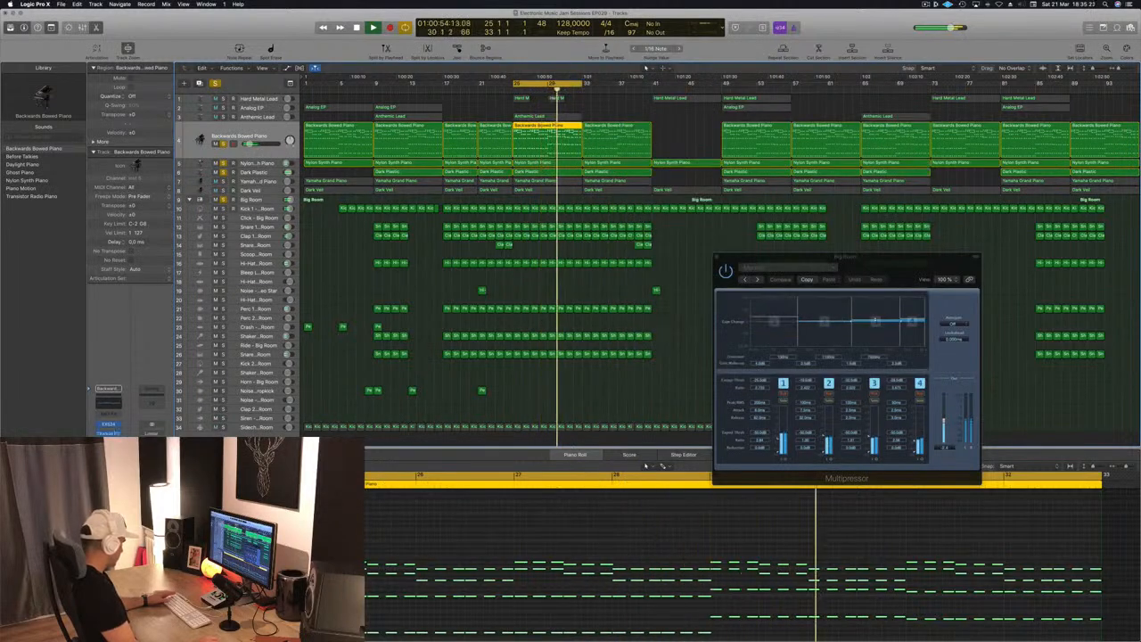
Deselect the arrangement regions and clear all active track solos
{"action": "left_click", "coordinate": [546, 164]}
{"action": "left_click", "coordinate": [571, 104]}
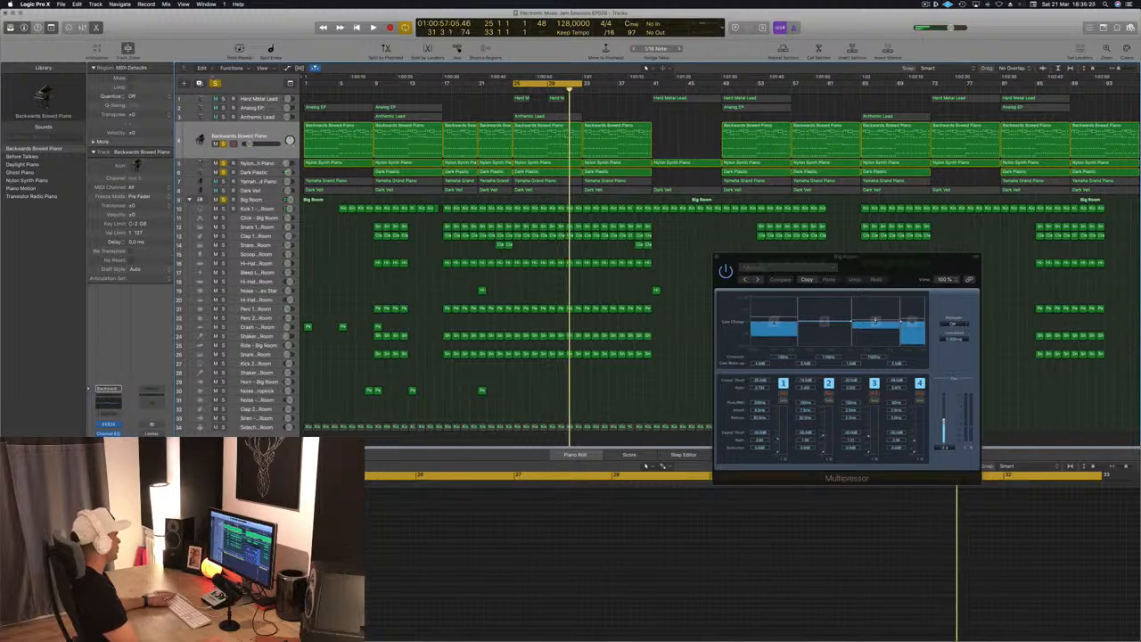
{"action": "left_click", "coordinate": [215, 84]}
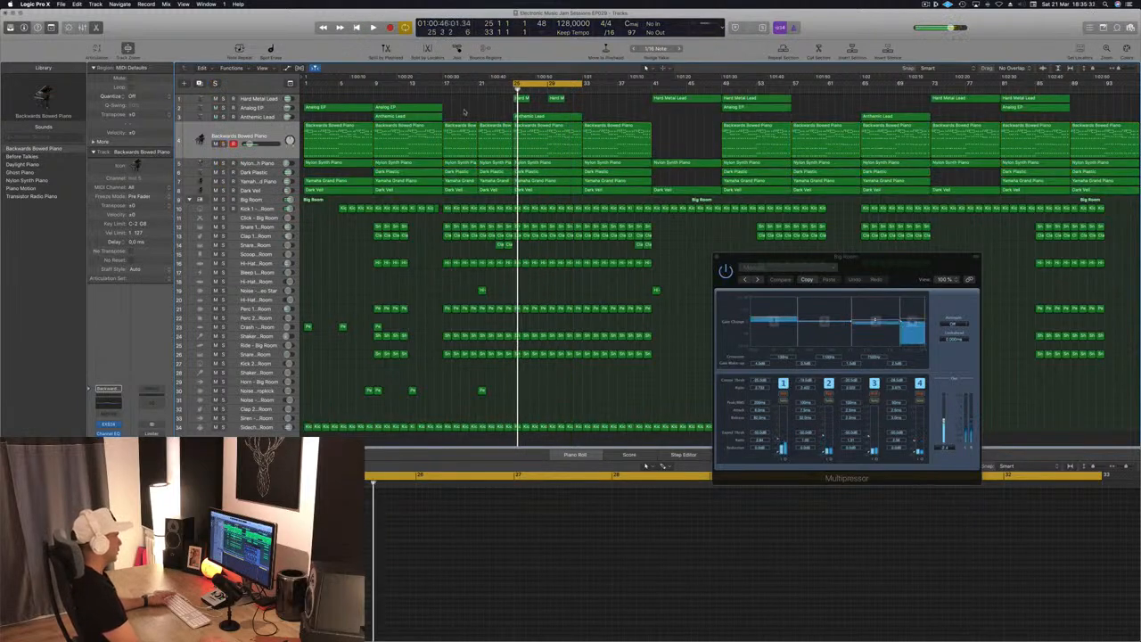
Solo the Backwards Bowed Piano track, audition it from the cycle start and release the solo
{"action": "left_click", "coordinate": [258, 138]}
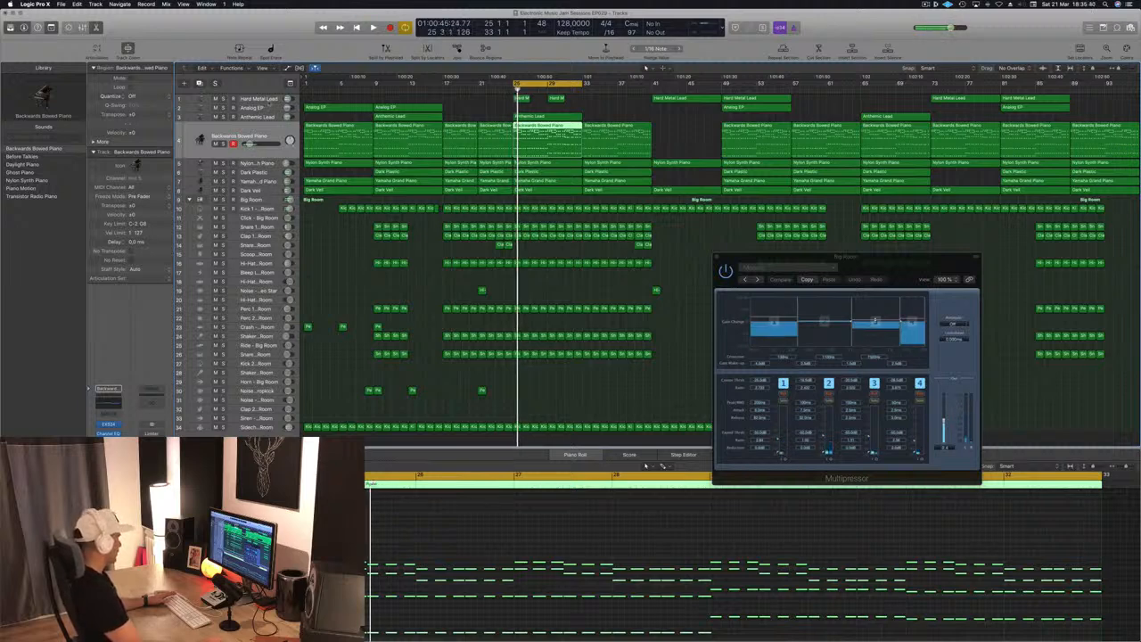
{"action": "left_click", "coordinate": [223, 145]}
{"action": "key", "text": "space"}
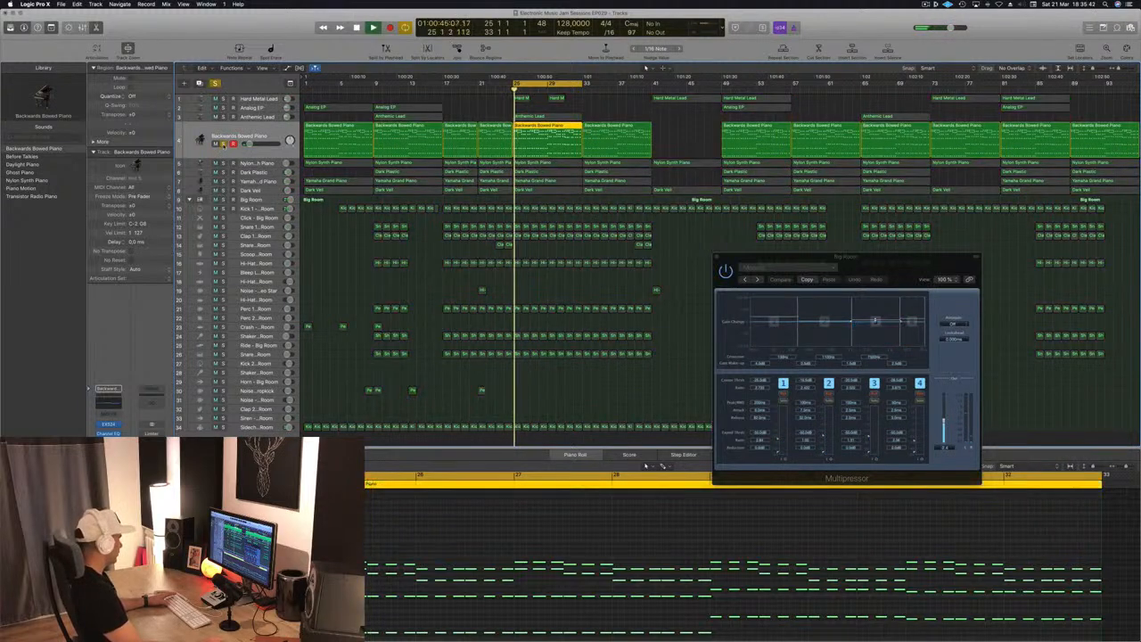
{"action": "left_click", "coordinate": [224, 145]}
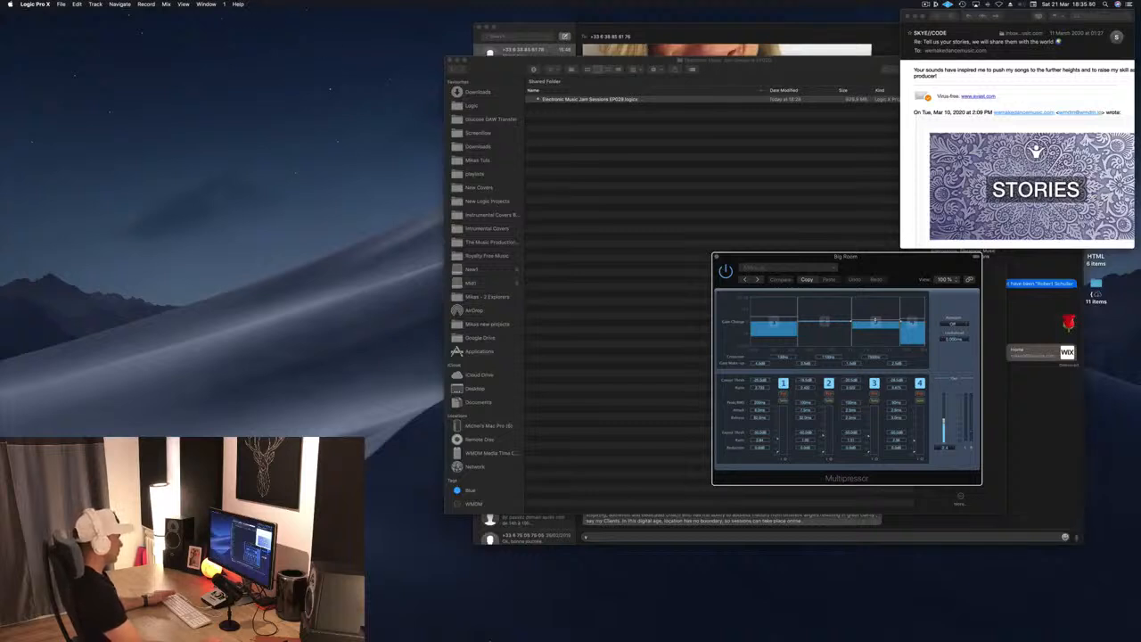
Quit Logic Pro X and save the changes to the Electronic Music Jam Sessions EP029 project
{"action": "right_click", "coordinate": [533, 623]}
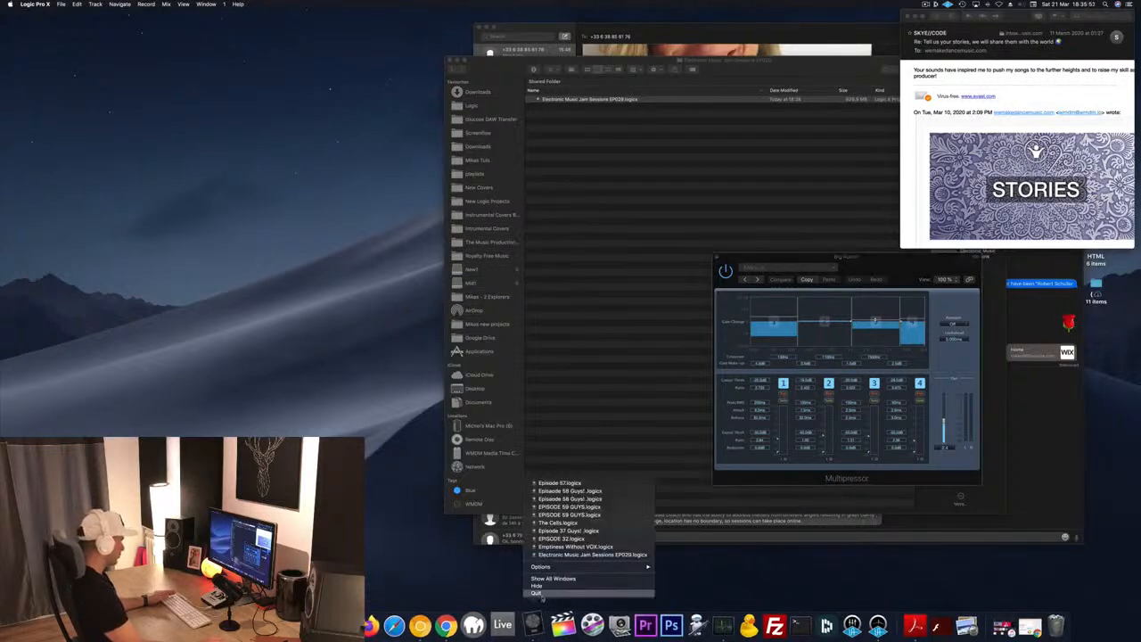
{"action": "left_click", "coordinate": [541, 593]}
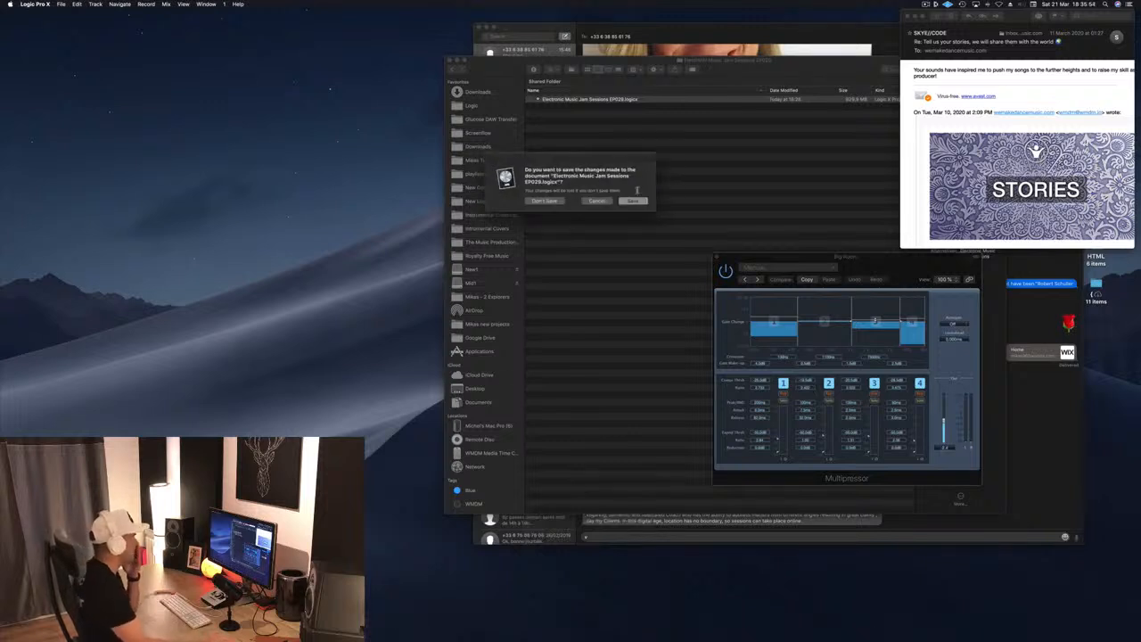
{"action": "left_click", "coordinate": [633, 202]}
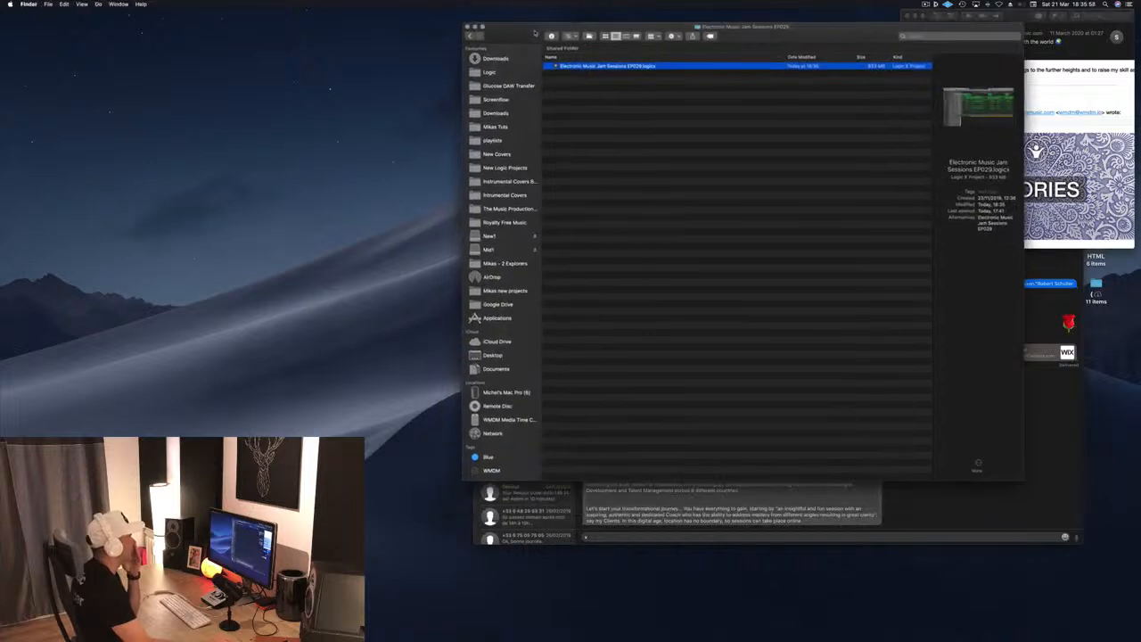
Relaunch Logic Pro X and open the most recent project, Electronic Music Jam Sessions EP029
{"action": "mouse_move", "coordinate": [683, 624]}
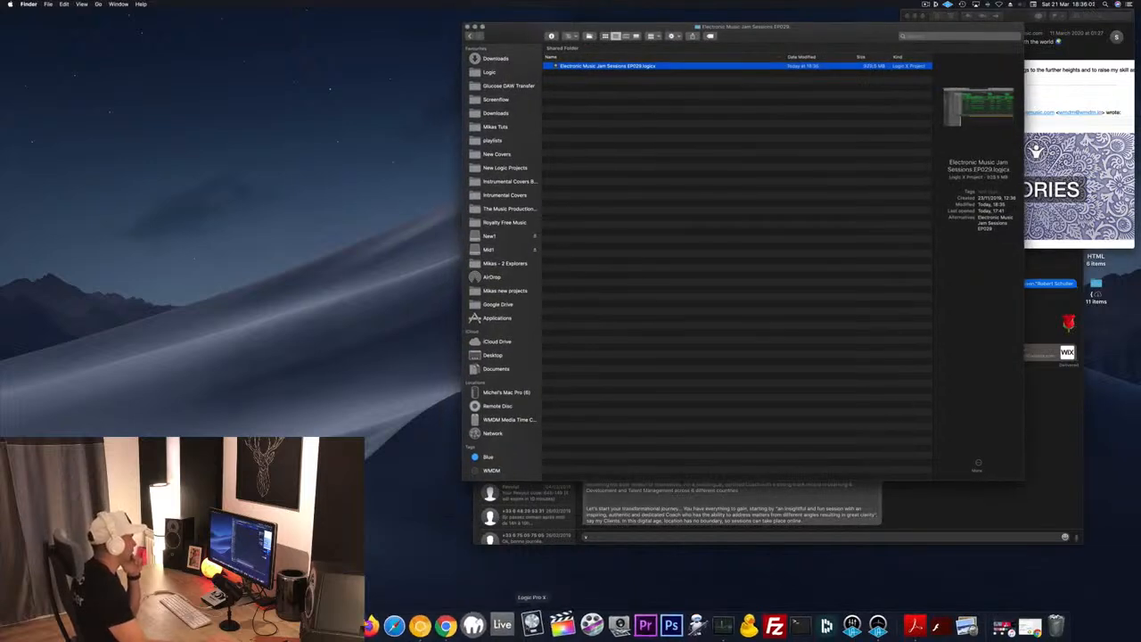
{"action": "left_click", "coordinate": [535, 625]}
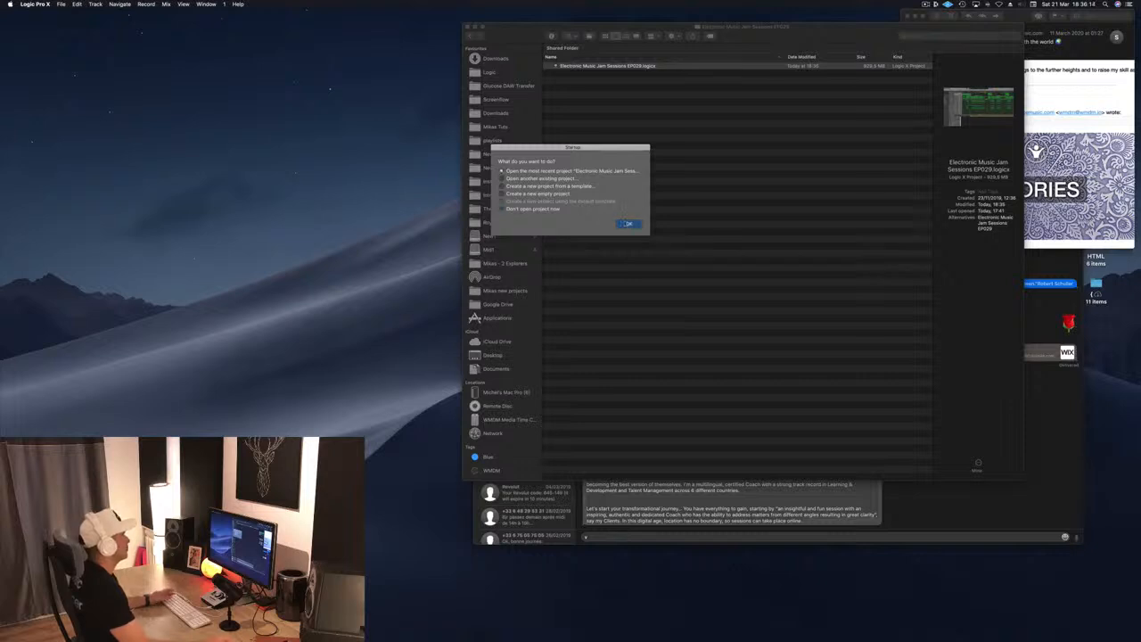
{"action": "key", "text": "Return"}
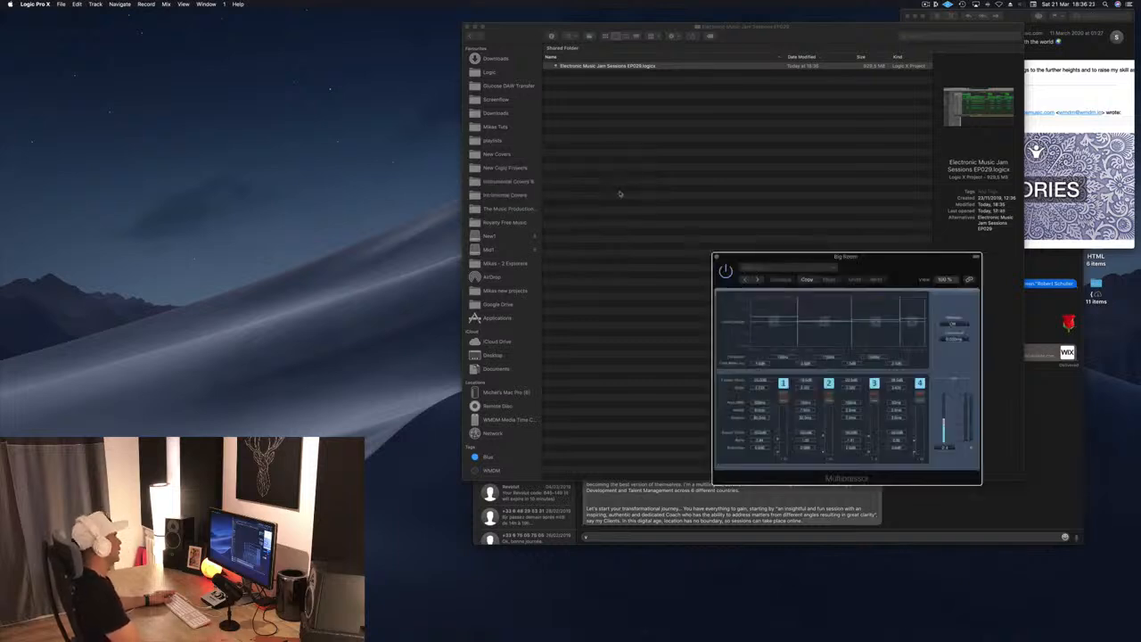
Bring up the reopened project's main window with the track arrangement
{"action": "left_click", "coordinate": [183, 5]}
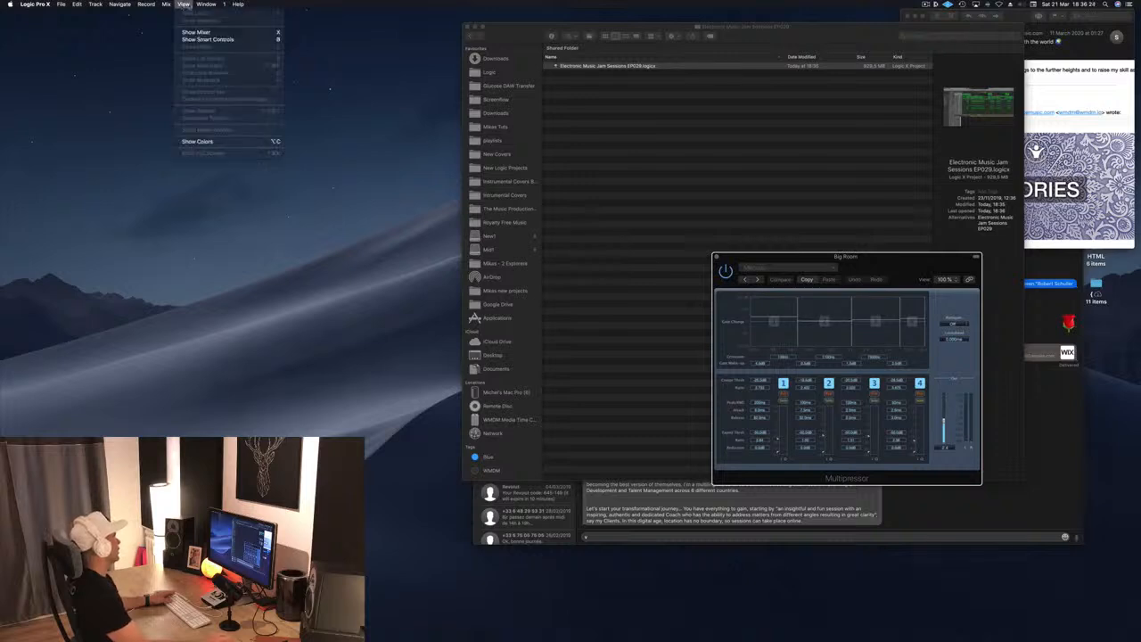
{"action": "mouse_move", "coordinate": [207, 6]}
{"action": "left_click", "coordinate": [229, 52]}
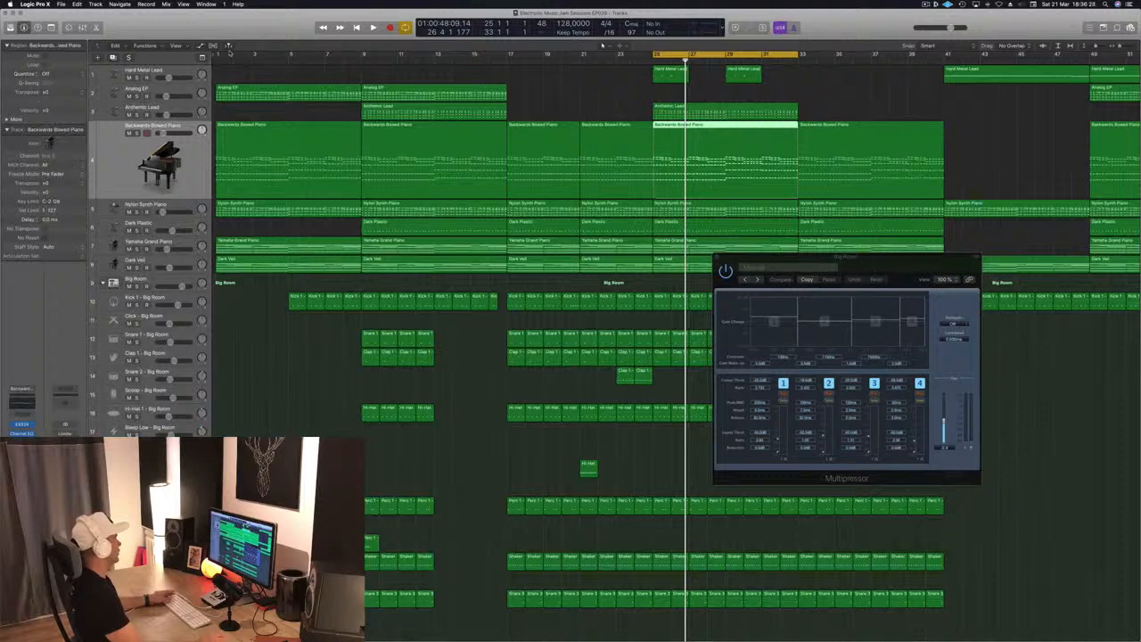
Play the arrangement from the cycle start at bar 25 and select the Backwards Bowed Piano region there
{"action": "left_click", "coordinate": [540, 91]}
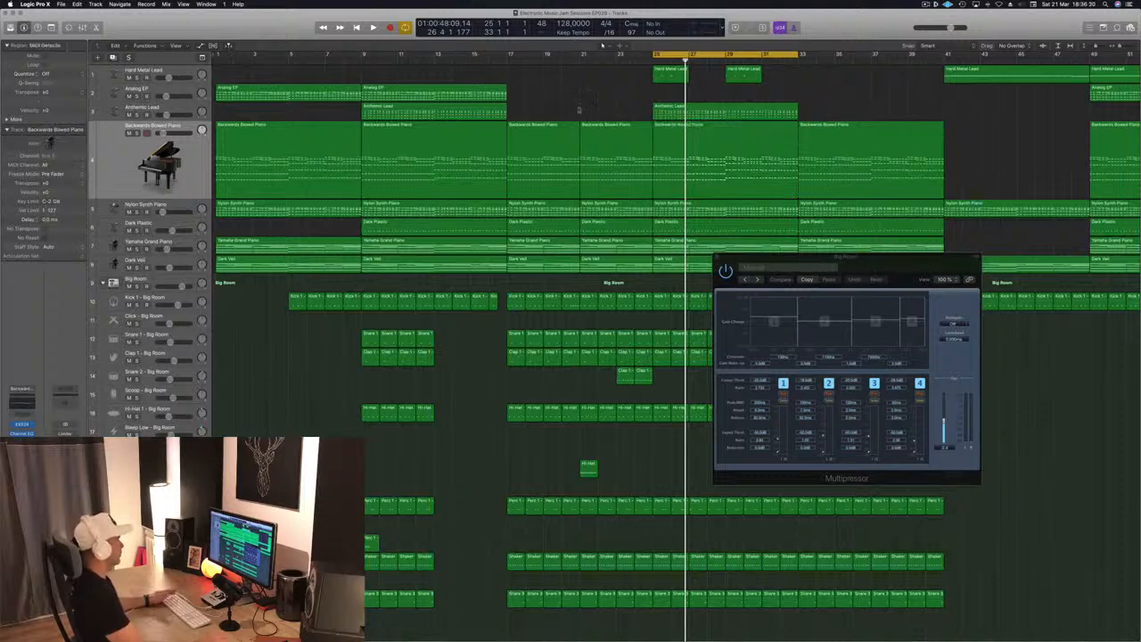
{"action": "key", "text": "space"}
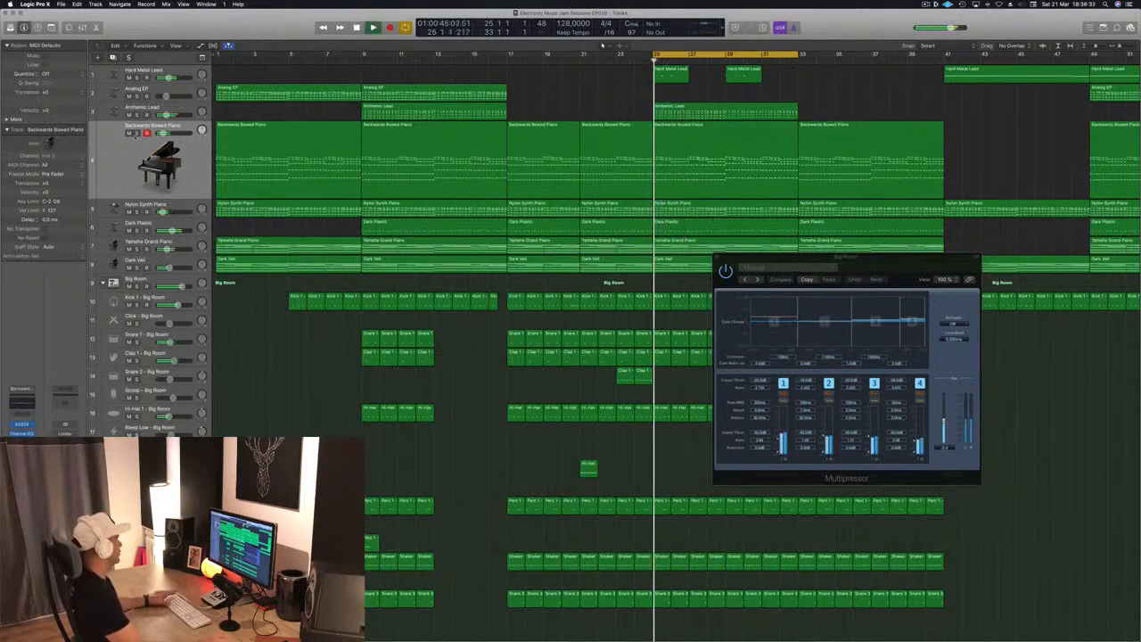
{"action": "left_click", "coordinate": [667, 171]}
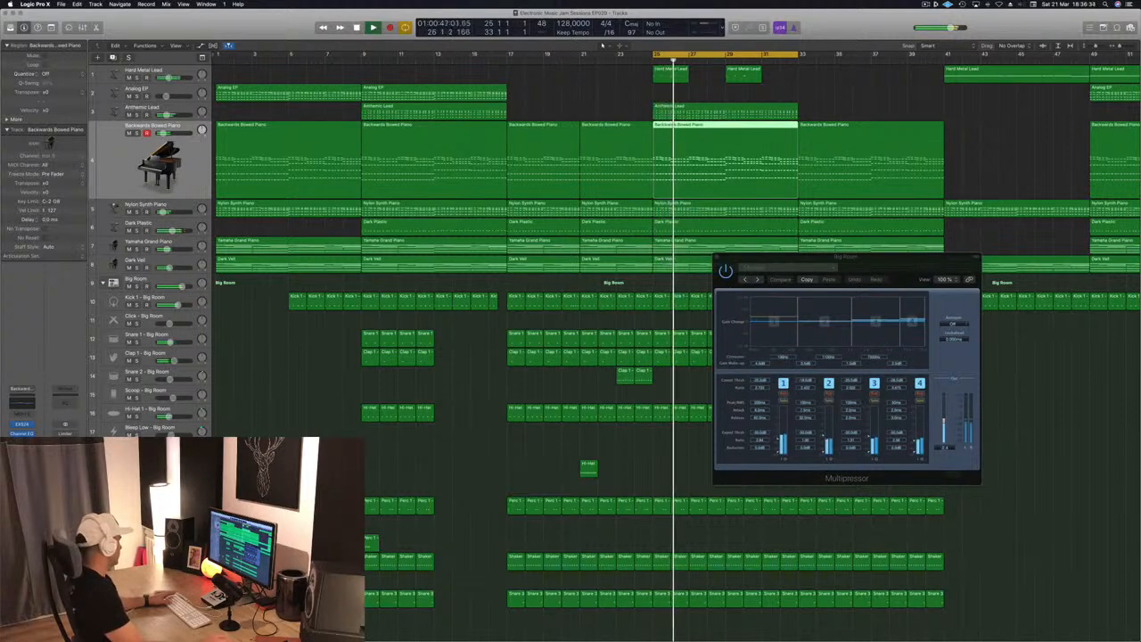
Open the compressor on Backwards Bowed Piano, show its meter and choose Bus 12 Sidechain Trigger - Big Room as the side chain
{"action": "left_click", "coordinate": [22, 444]}
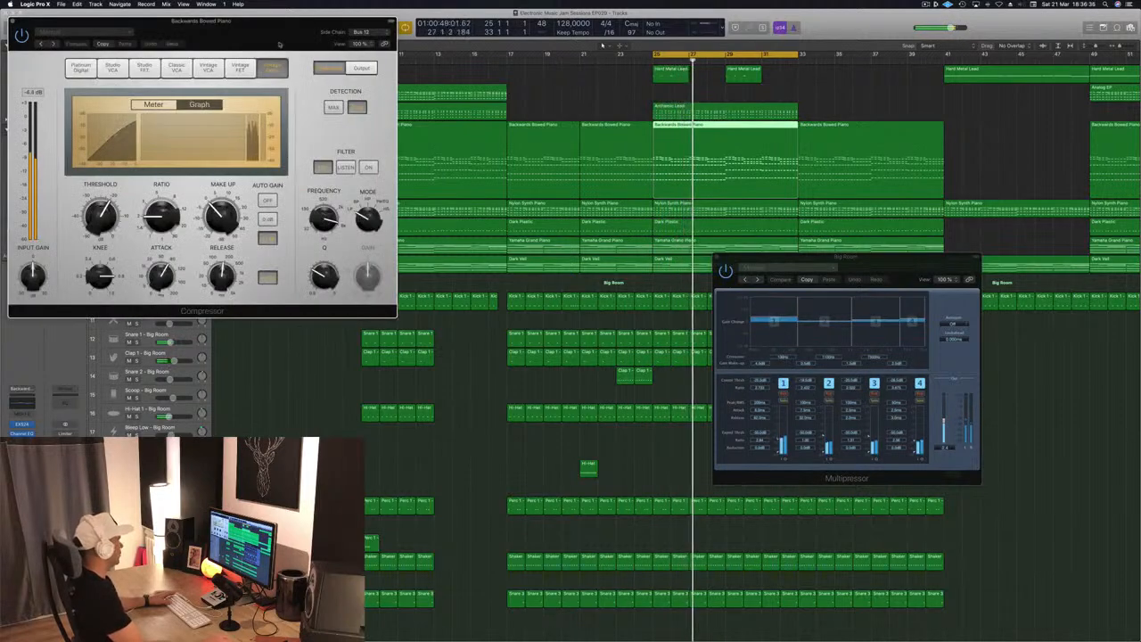
{"action": "left_click_drag", "start_coordinate": [279, 44], "coordinate": [725, 135]}
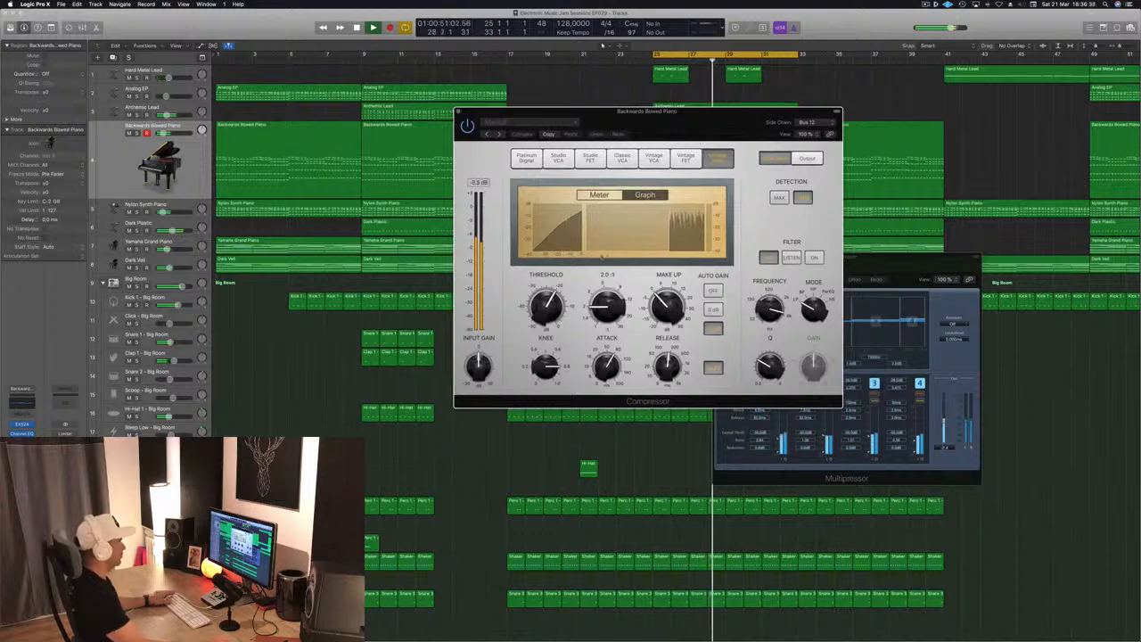
{"action": "left_click", "coordinate": [599, 194]}
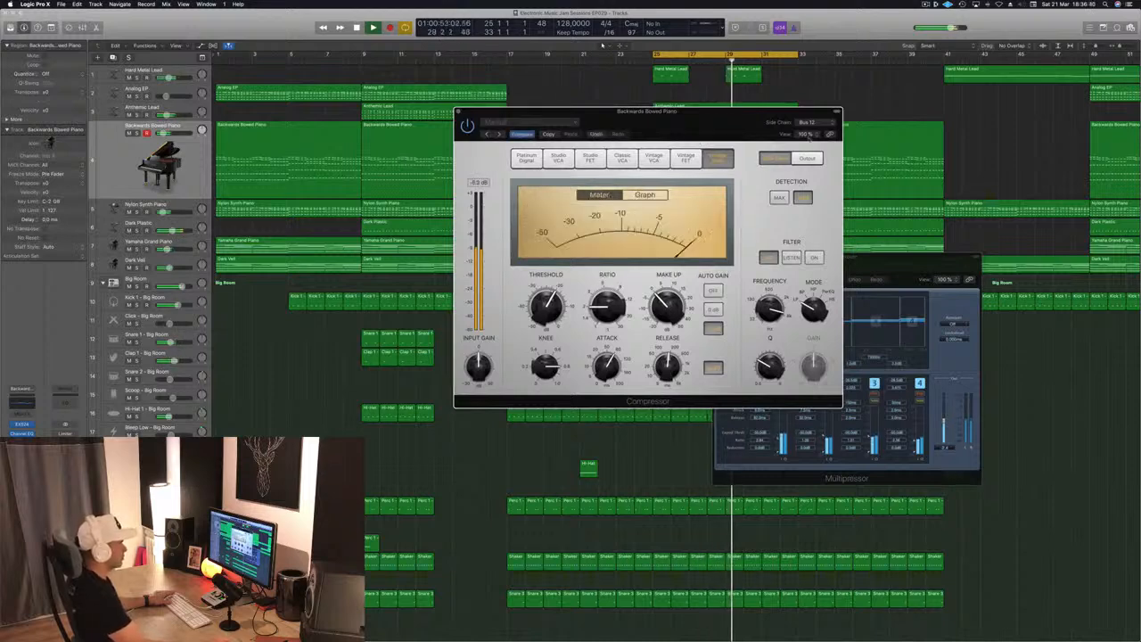
{"action": "left_click", "coordinate": [808, 122]}
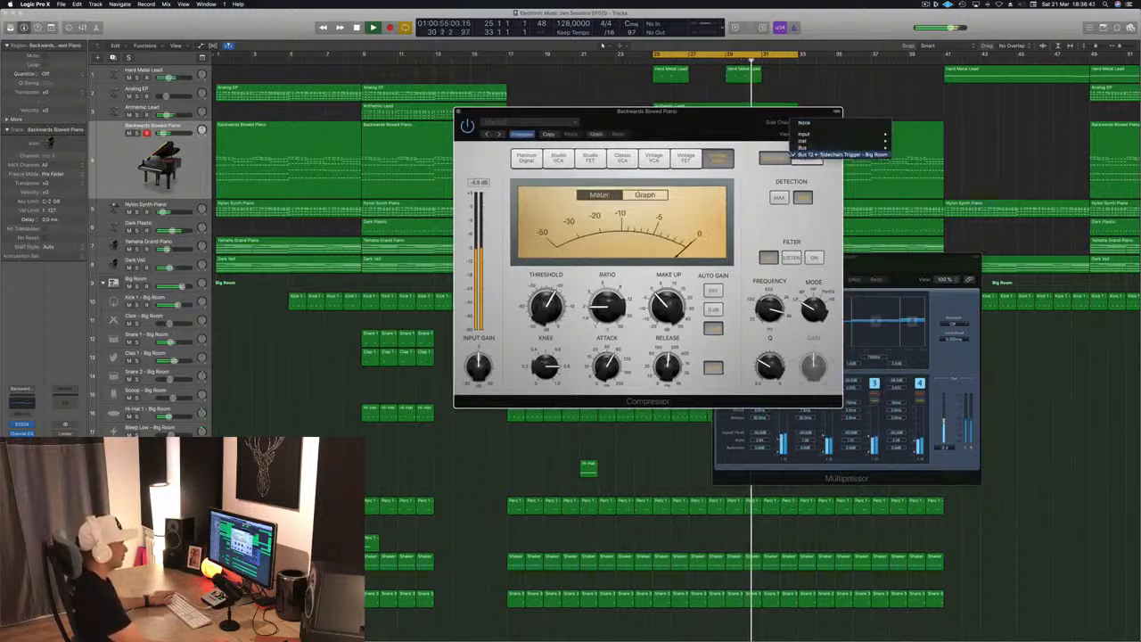
{"action": "left_click", "coordinate": [821, 154]}
Solo the Backwards Bowed Piano track and close its compressor window
{"action": "left_click_drag", "start_coordinate": [746, 119], "coordinate": [685, 104]}
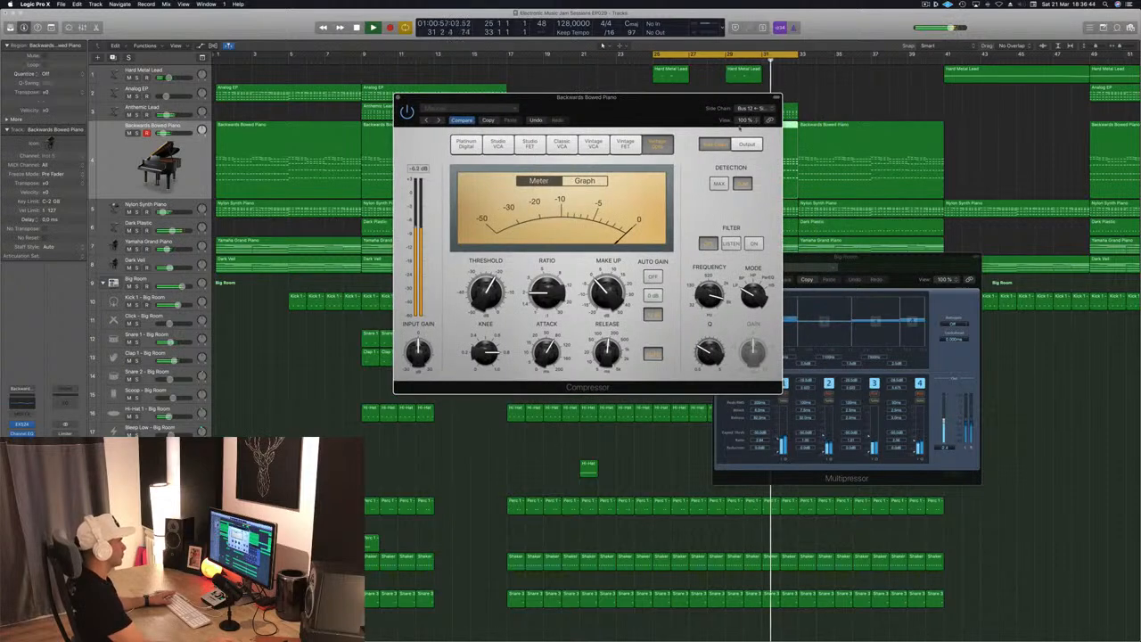
{"action": "left_click_drag", "start_coordinate": [613, 113], "coordinate": [634, 109]}
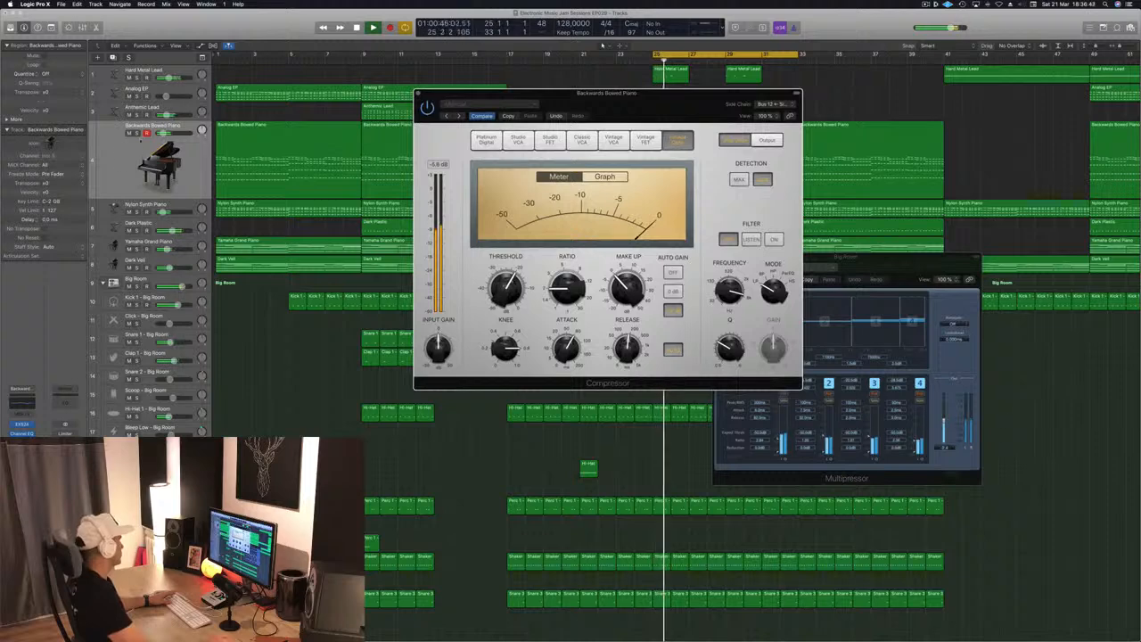
{"action": "key", "text": "s"}
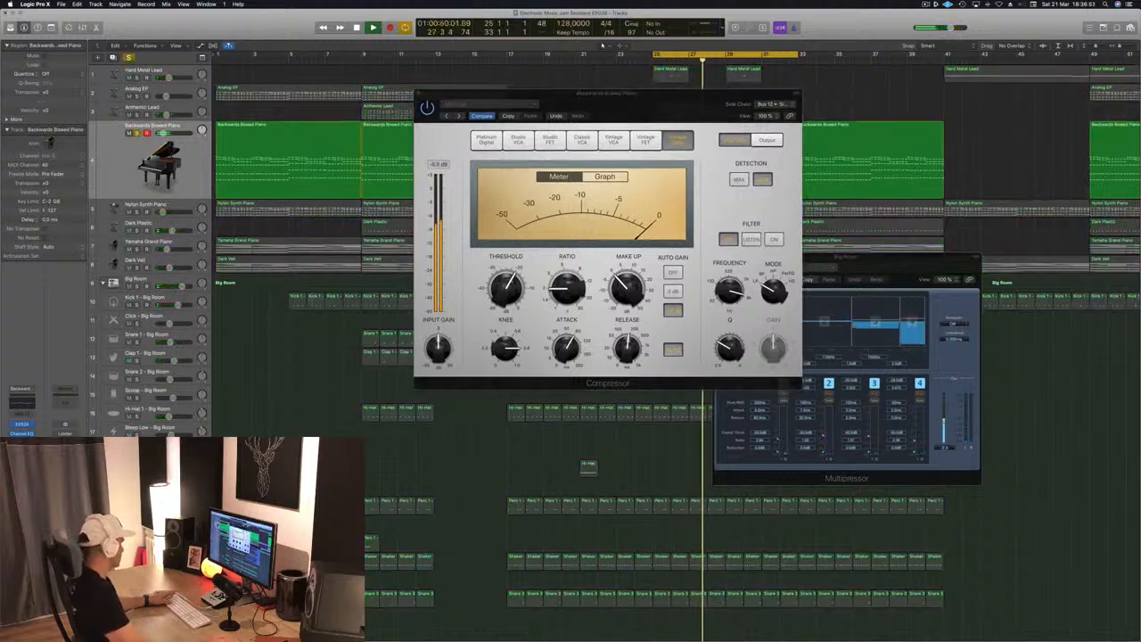
{"action": "key", "text": "super+w"}
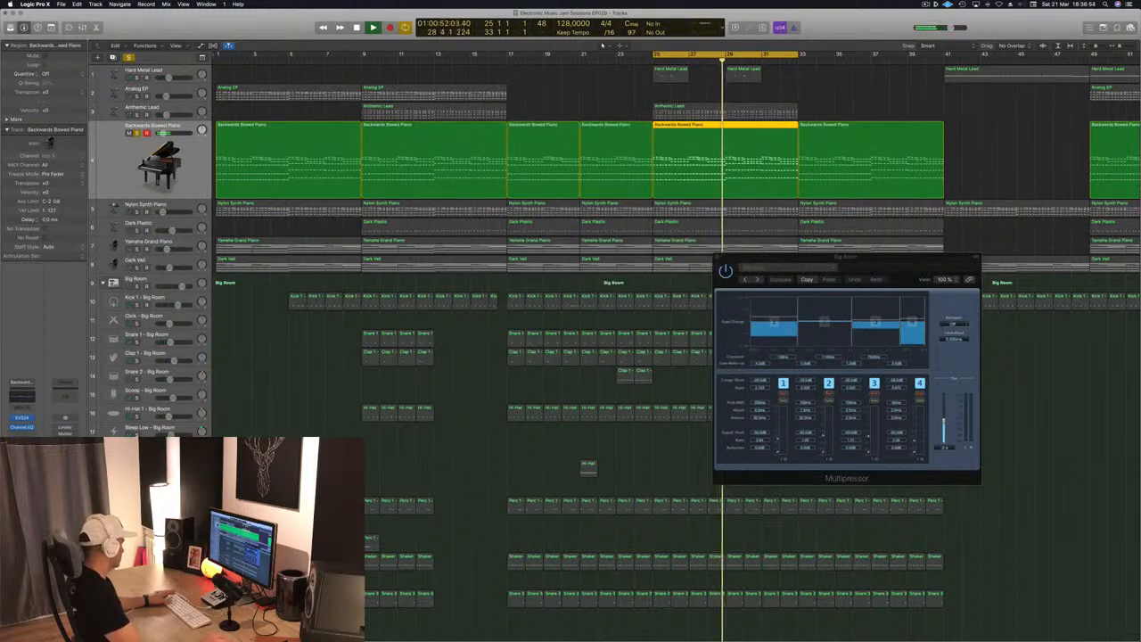
Reopen the Backwards Bowed Piano compressor and set its side chain to Bus 9, fed by Kick 1 and Kick 2
{"action": "left_click", "coordinate": [21, 436]}
{"action": "left_click_drag", "start_coordinate": [258, 32], "coordinate": [844, 149]}
{"action": "left_click", "coordinate": [966, 151]}
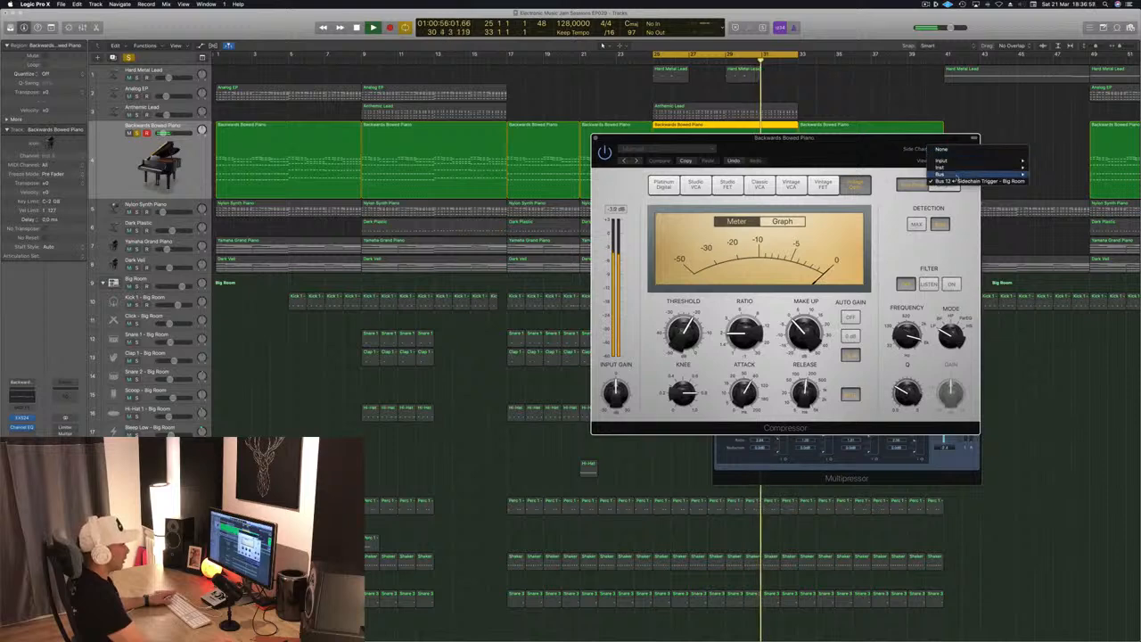
{"action": "mouse_move", "coordinate": [960, 171]}
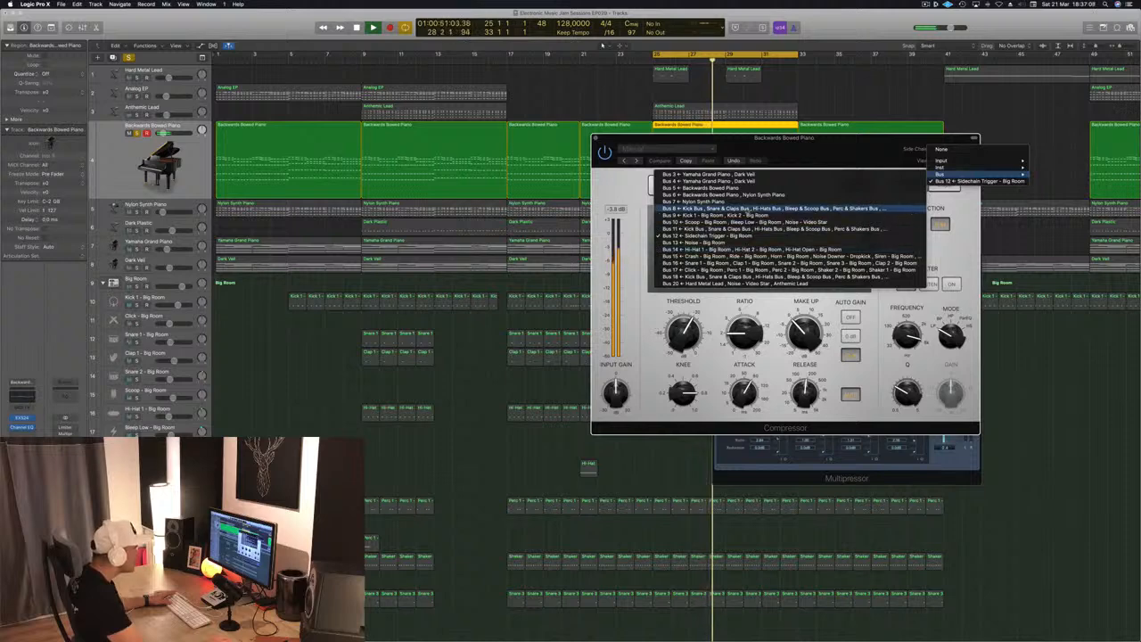
{"action": "left_click", "coordinate": [705, 215]}
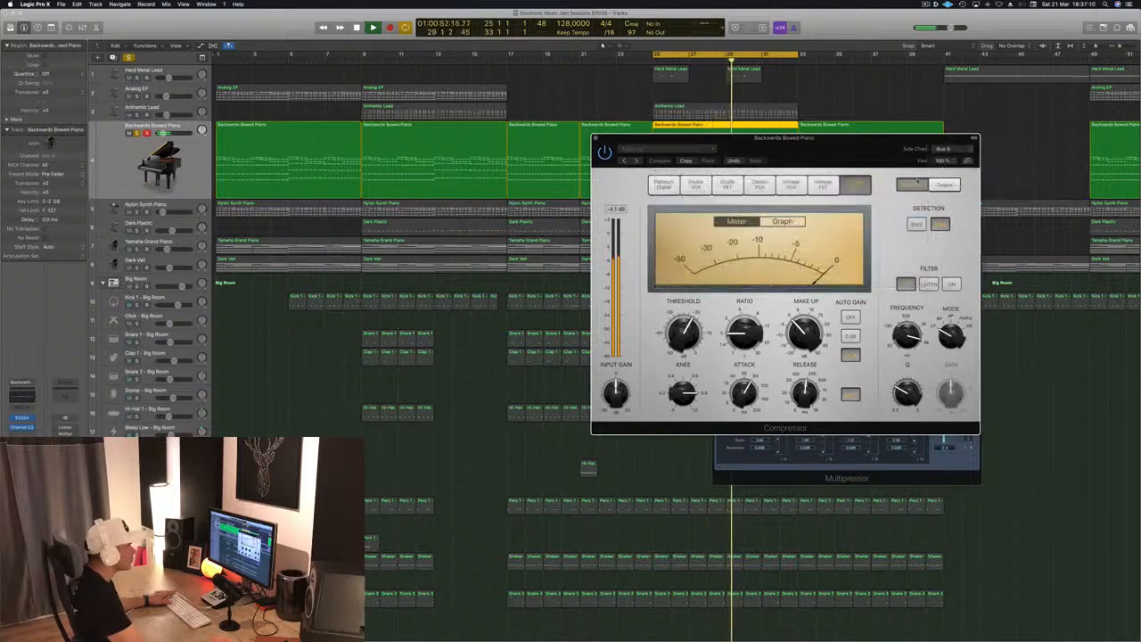
Set the compressor's side chain back to Bus 12, Sidechain Trigger - Big Room
{"action": "left_click", "coordinate": [948, 147]}
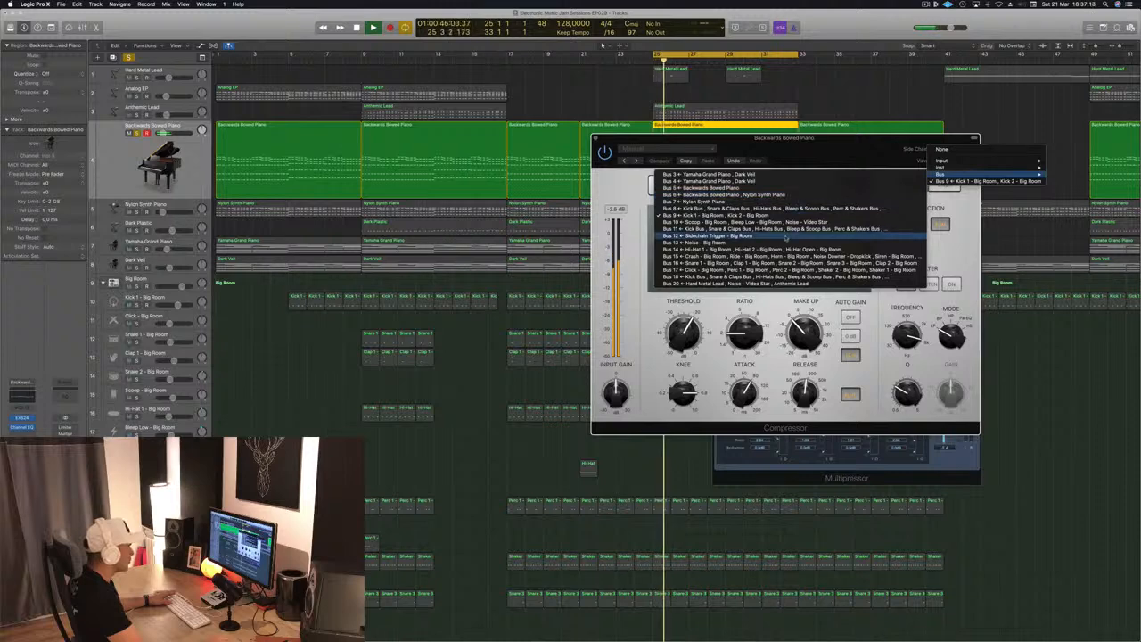
{"action": "left_click", "coordinate": [799, 237]}
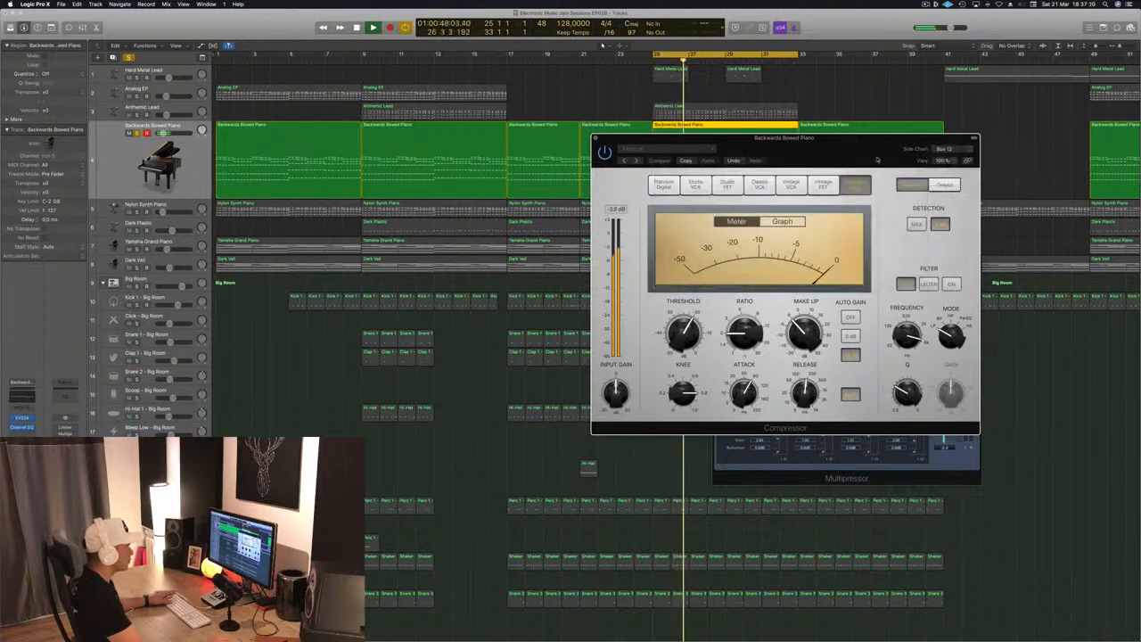
{"action": "left_click_drag", "start_coordinate": [877, 156], "coordinate": [860, 137]}
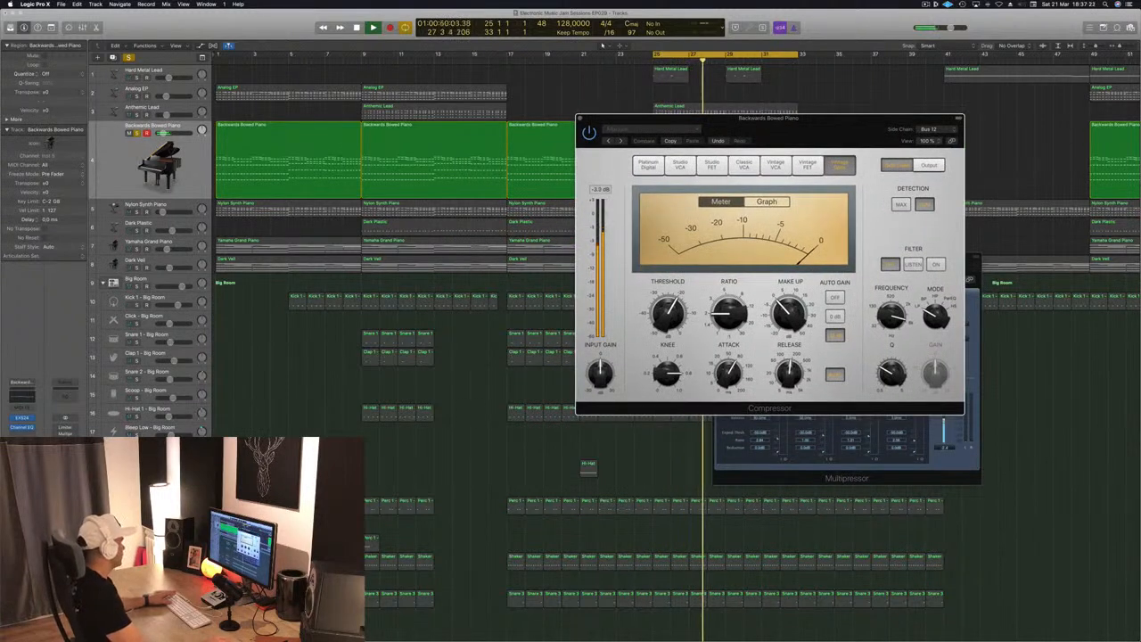
Solo and select the Sidechain Trigger track with the continuous kick regions at the end of the Big Room stack
{"action": "scroll", "coordinate": [509, 366], "scroll_direction": "down", "scroll_amount": 5}
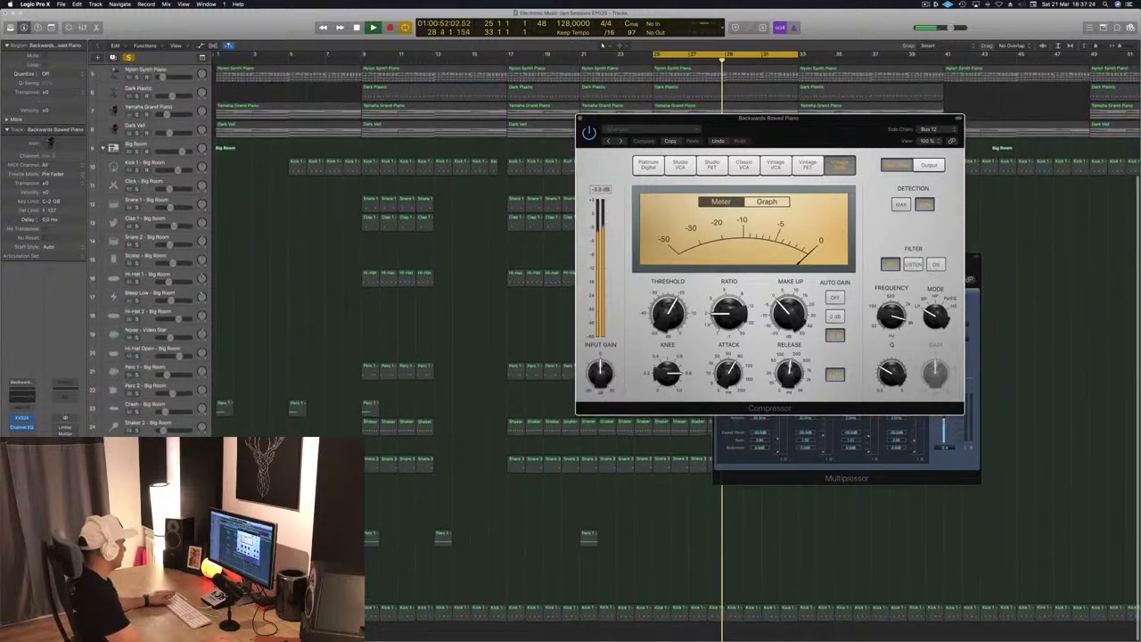
{"action": "left_click", "coordinate": [151, 612]}
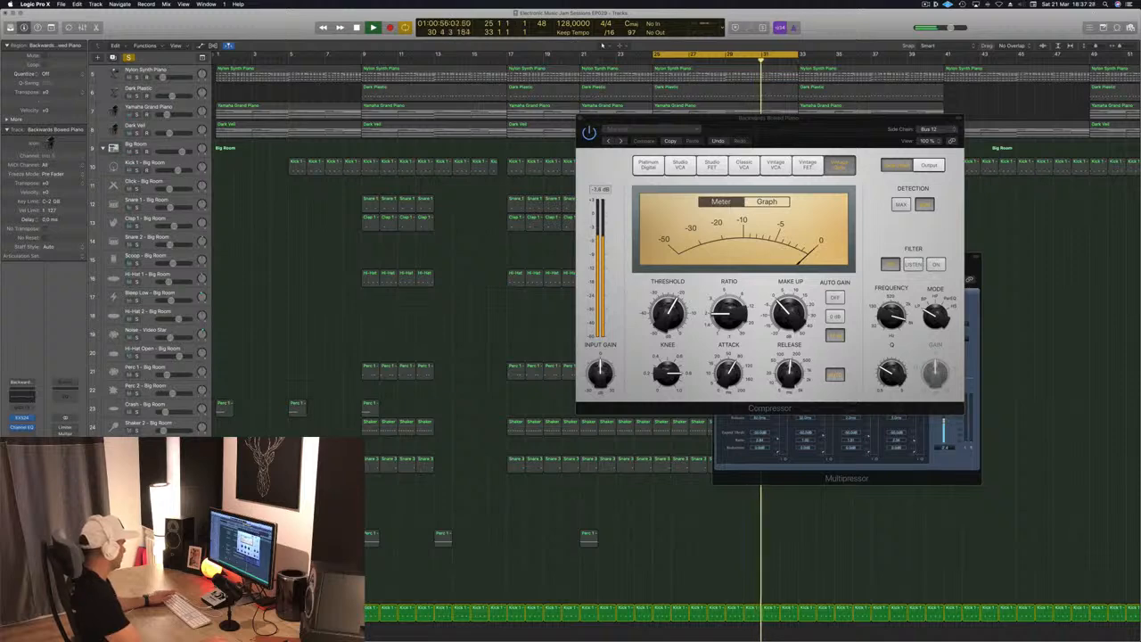
{"action": "left_click", "coordinate": [152, 612]}
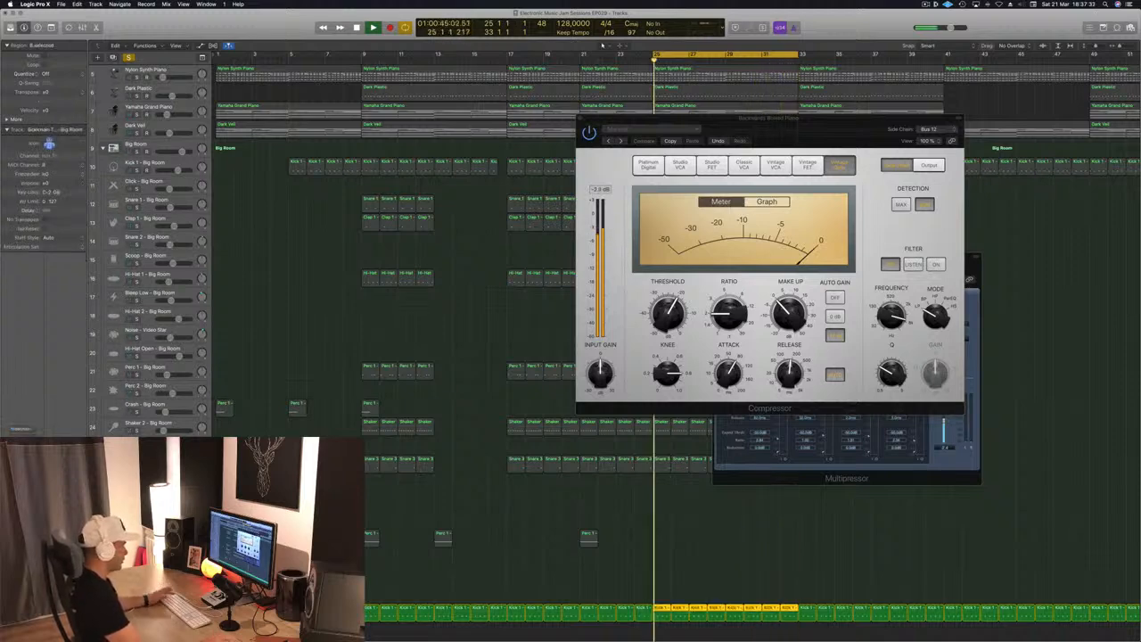
Solo and select the Nylon Synth Piano track
{"action": "scroll", "coordinate": [408, 342], "scroll_direction": "up", "scroll_amount": 3}
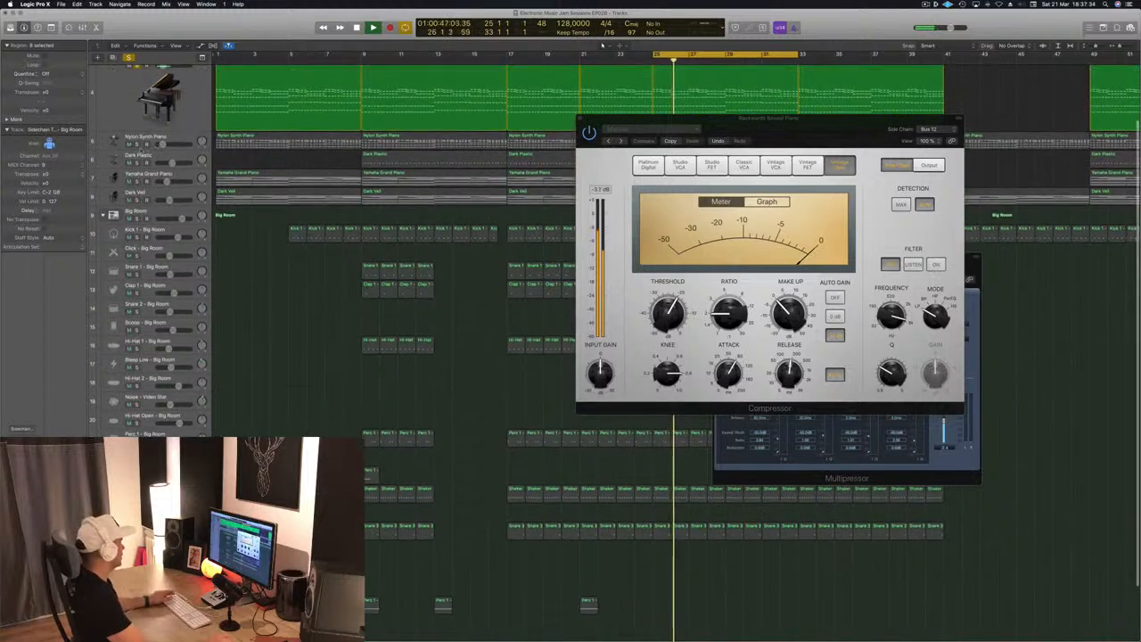
{"action": "left_click", "coordinate": [138, 144]}
{"action": "left_click", "coordinate": [174, 140]}
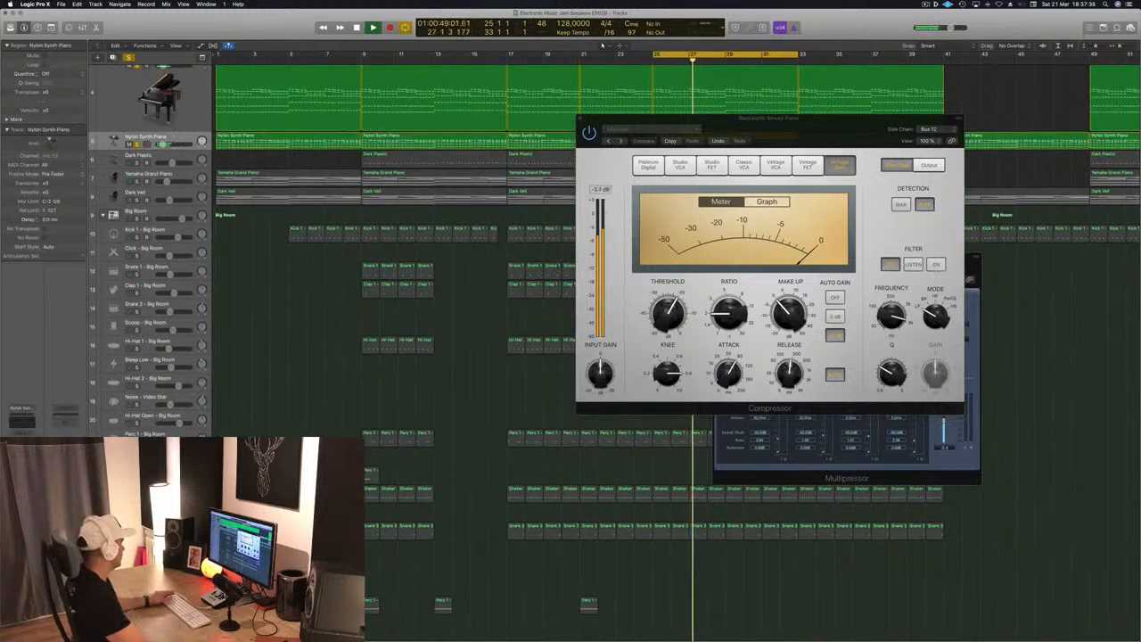
{"action": "scroll", "coordinate": [563, 288], "scroll_direction": "up", "scroll_amount": 3}
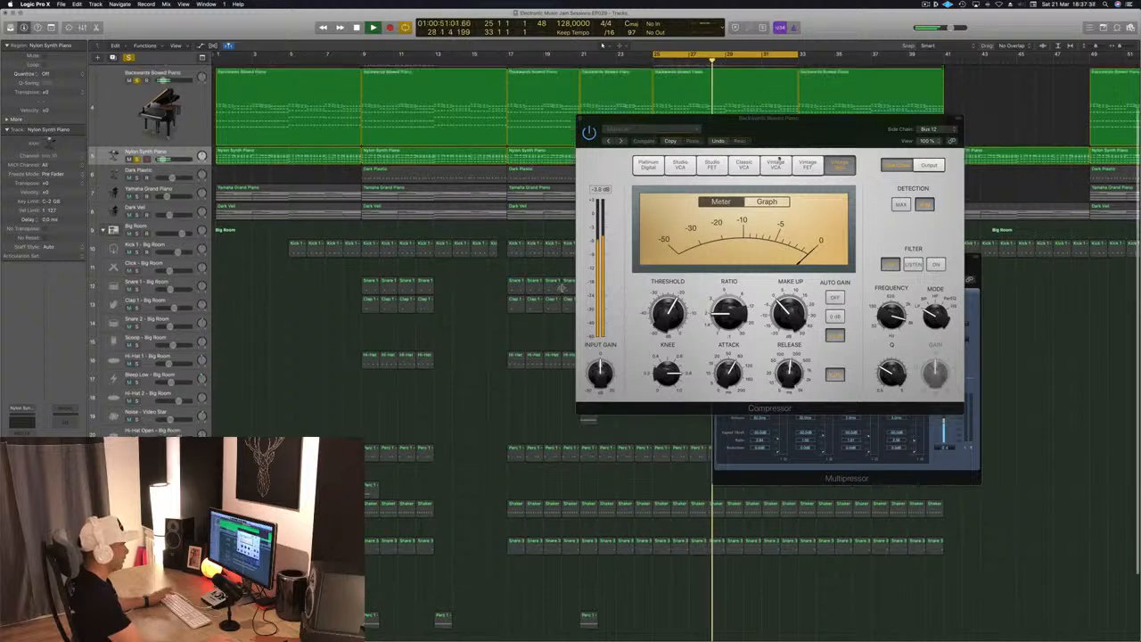
Close the Backwards Bowed Piano compressor window and stop playback
{"action": "left_click_drag", "start_coordinate": [818, 134], "coordinate": [779, 152]}
{"action": "left_click", "coordinate": [542, 135]}
{"action": "key", "text": "space"}
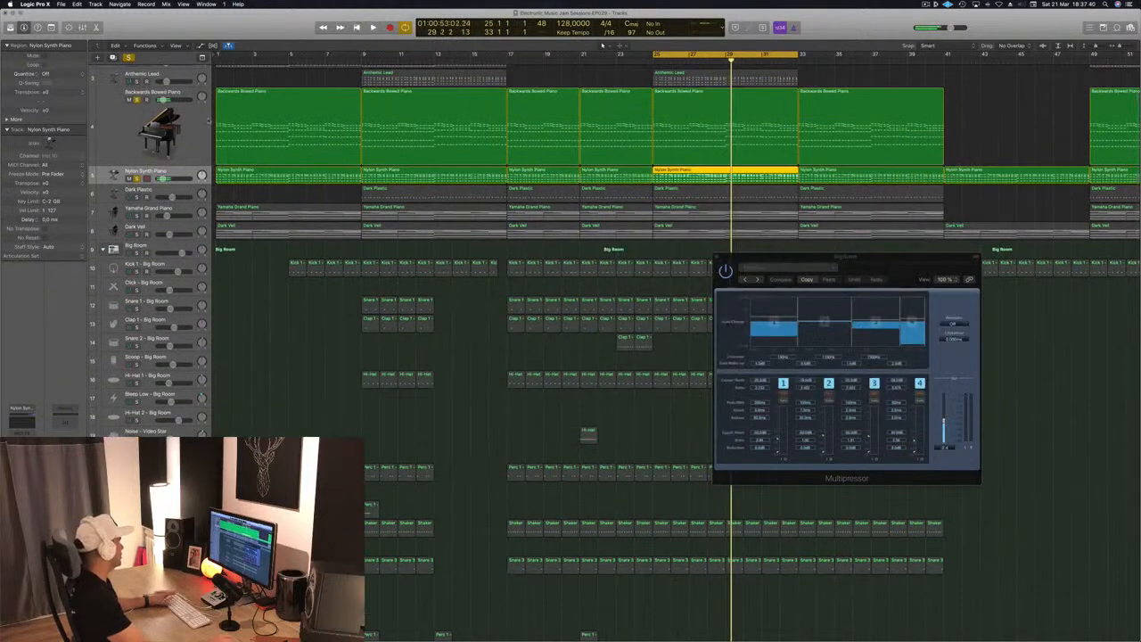
Open a fresh Factory Default compressor on Backwards Bowed Piano and set its side chain to Bus 12, Sidechain Trigger - Big Room
{"action": "key", "text": "Up"}
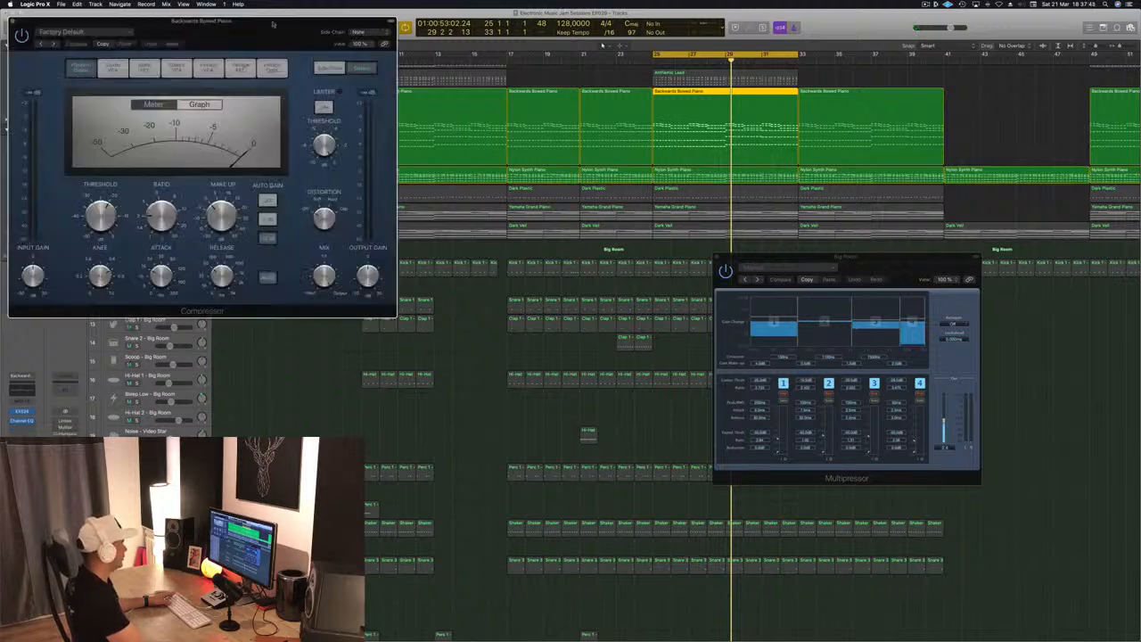
{"action": "left_click_drag", "start_coordinate": [274, 24], "coordinate": [705, 81]}
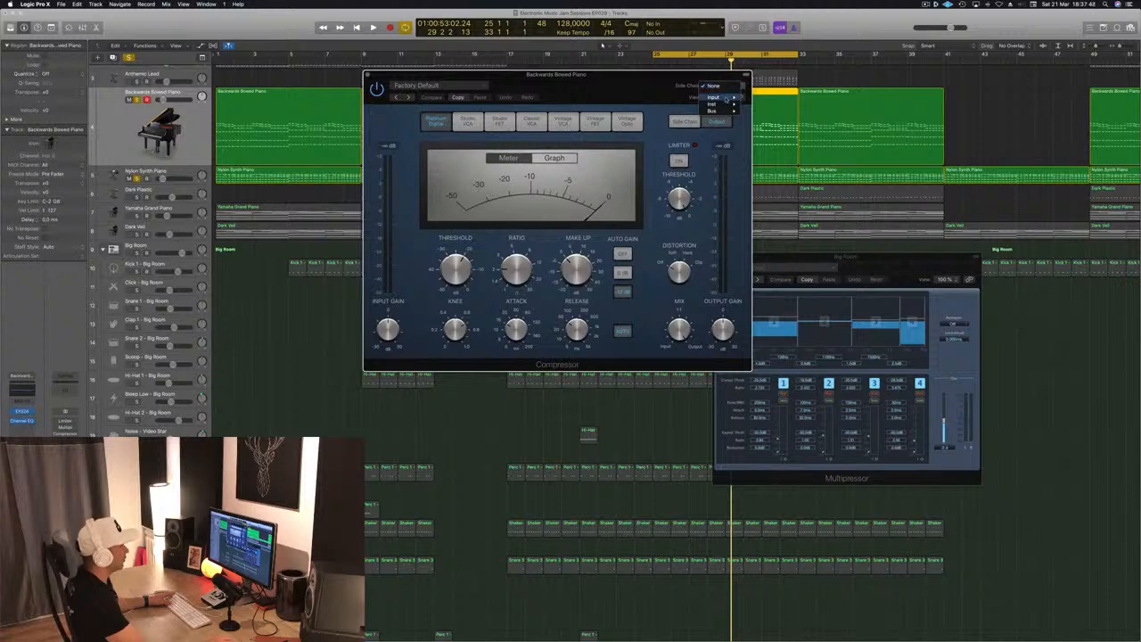
{"action": "mouse_move", "coordinate": [737, 111]}
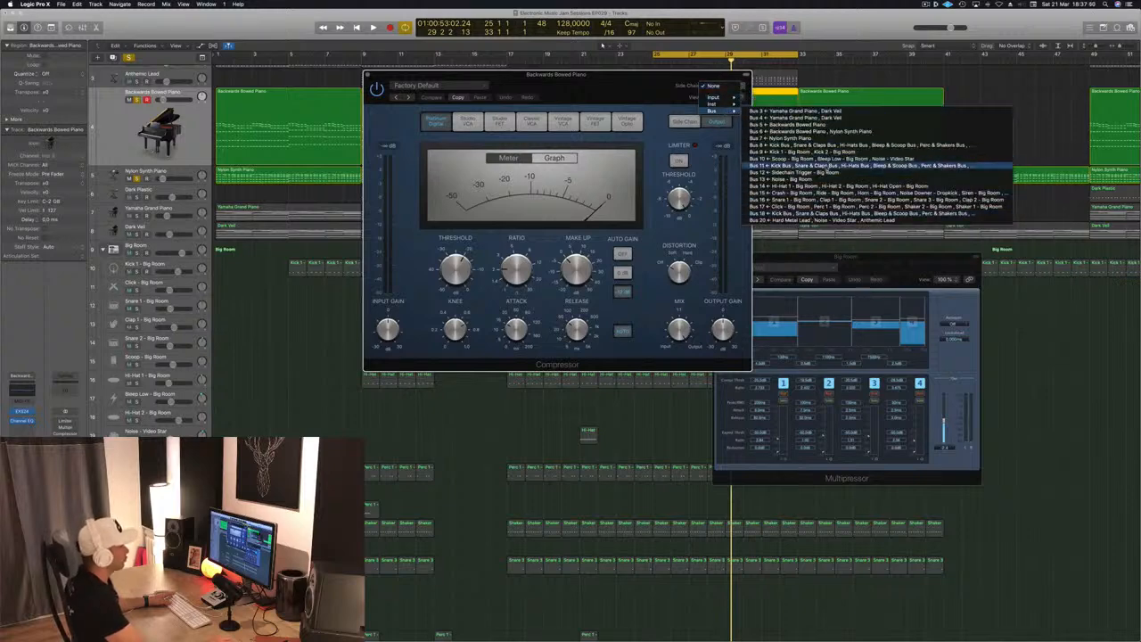
{"action": "left_click", "coordinate": [825, 179]}
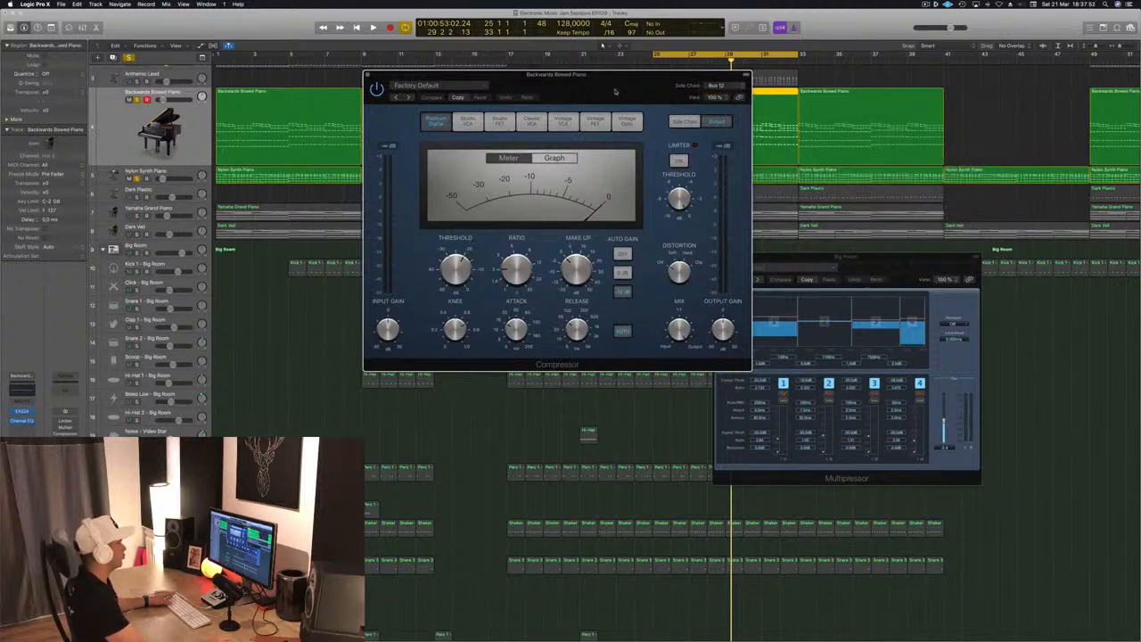
{"action": "left_click_drag", "start_coordinate": [617, 93], "coordinate": [844, 188]}
Play the cycled section to check the new compressor on Backwards Bowed Piano, and close its window
{"action": "key", "text": "space"}
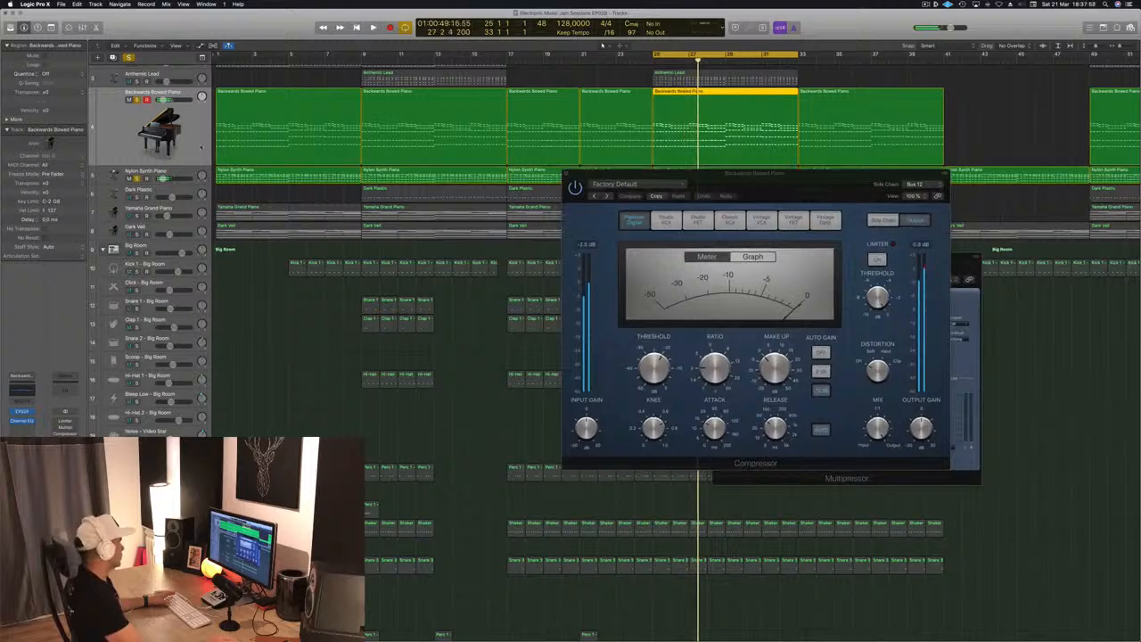
{"action": "left_click_drag", "start_coordinate": [638, 171], "coordinate": [613, 198]}
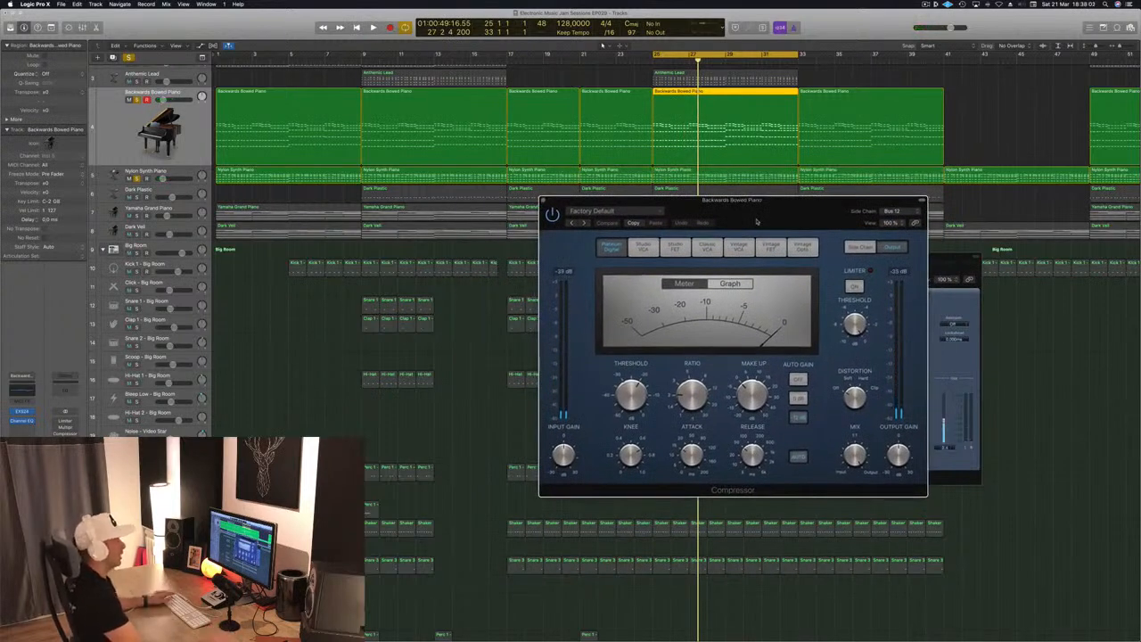
{"action": "left_click_drag", "start_coordinate": [758, 222], "coordinate": [719, 228]}
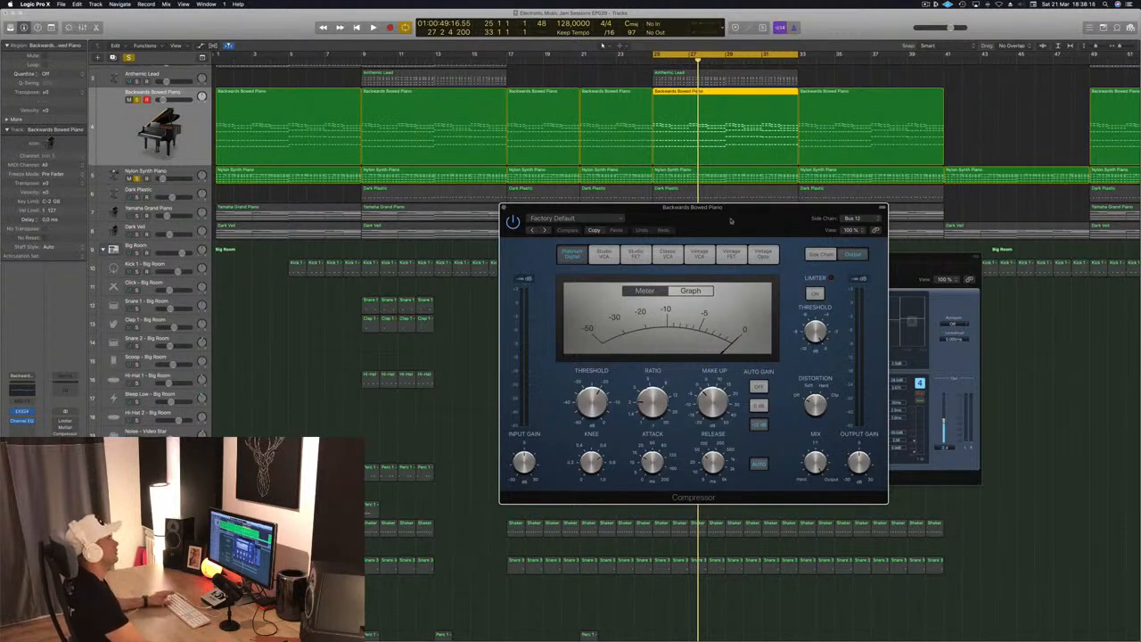
{"action": "left_click_drag", "start_coordinate": [732, 220], "coordinate": [640, 225]}
{"action": "left_click", "coordinate": [411, 214]}
Clear the region selection, add the Big Room drum stack to the solo and play the cycled section
{"action": "left_click", "coordinate": [278, 363]}
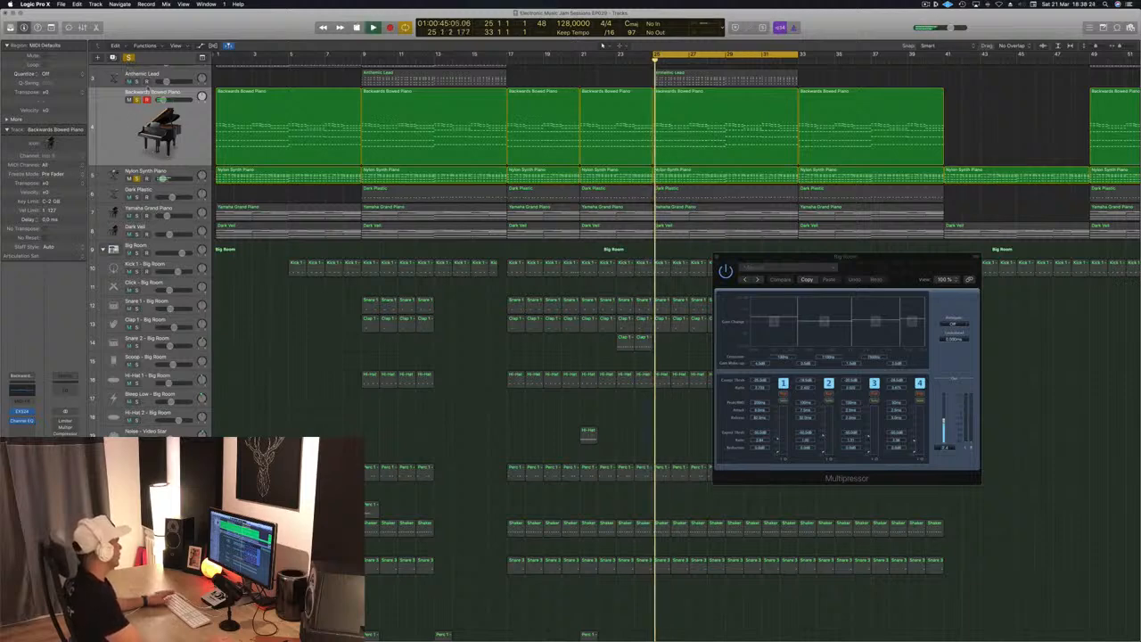
{"action": "left_click", "coordinate": [136, 253]}
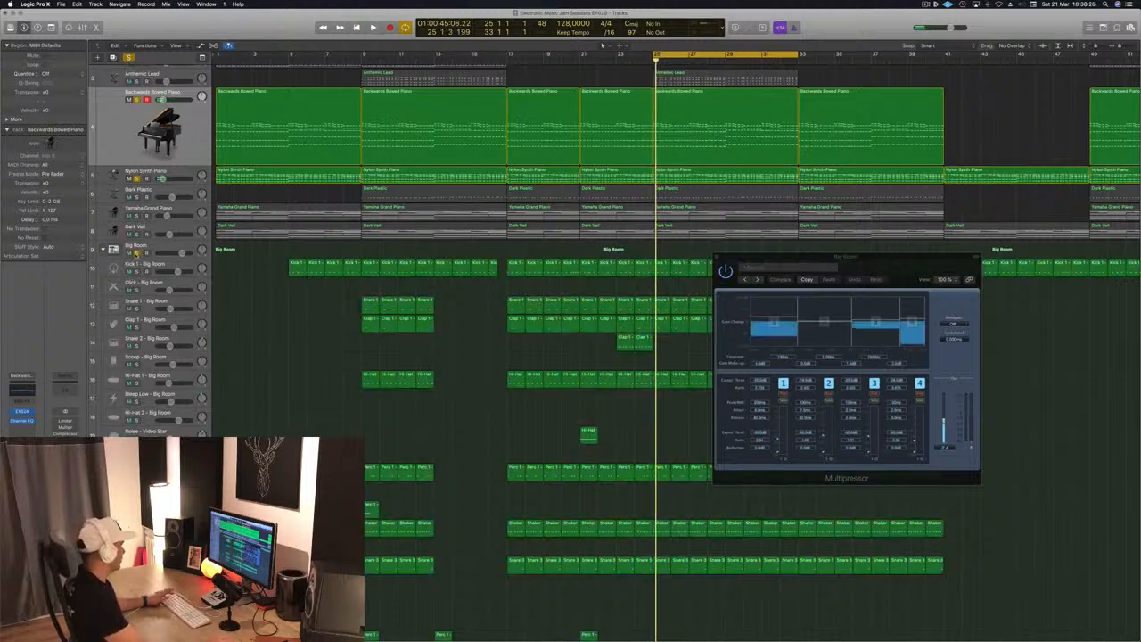
{"action": "key", "text": "space"}
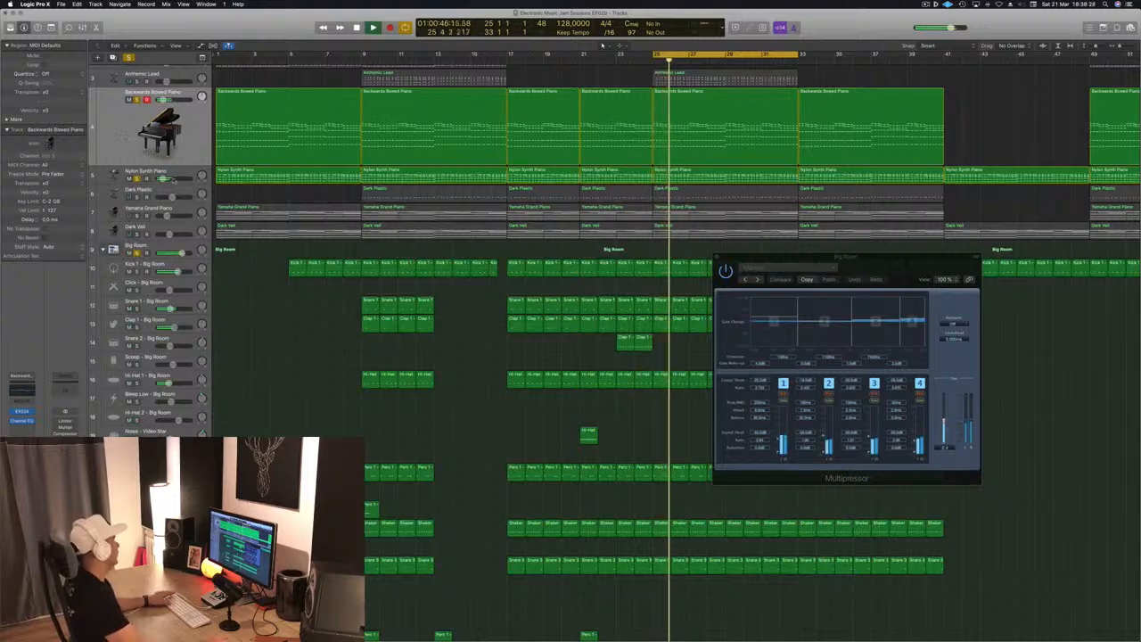
Solo the Dark Plastic track and mute Backwards Bowed Piano, leaving Nylon Synth Piano selected
{"action": "left_click", "coordinate": [137, 197]}
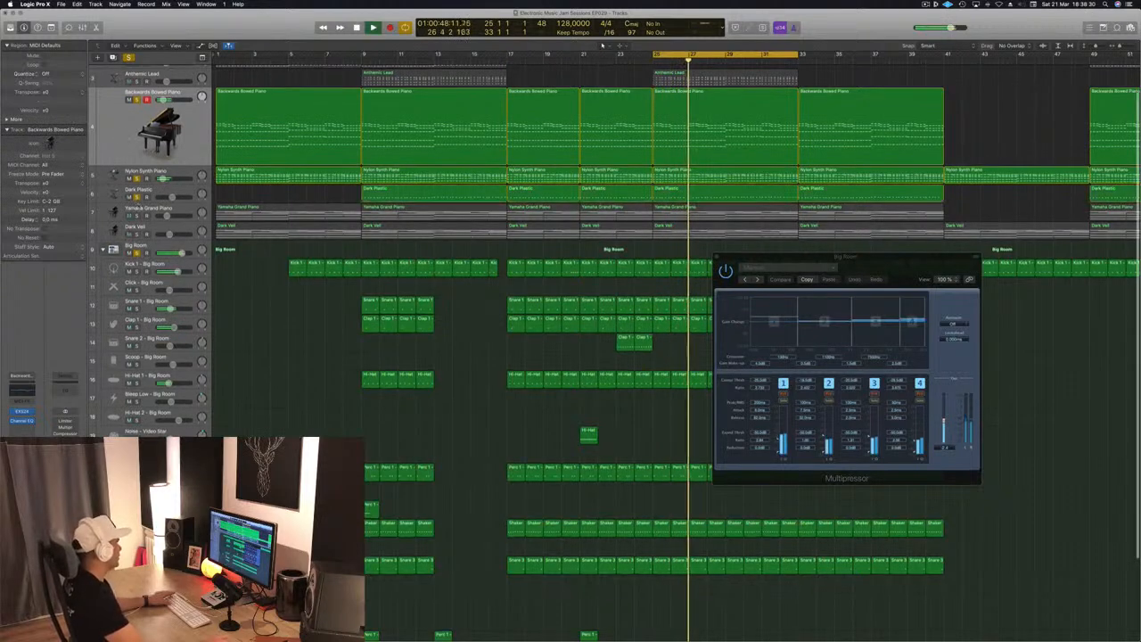
{"action": "left_click", "coordinate": [183, 190]}
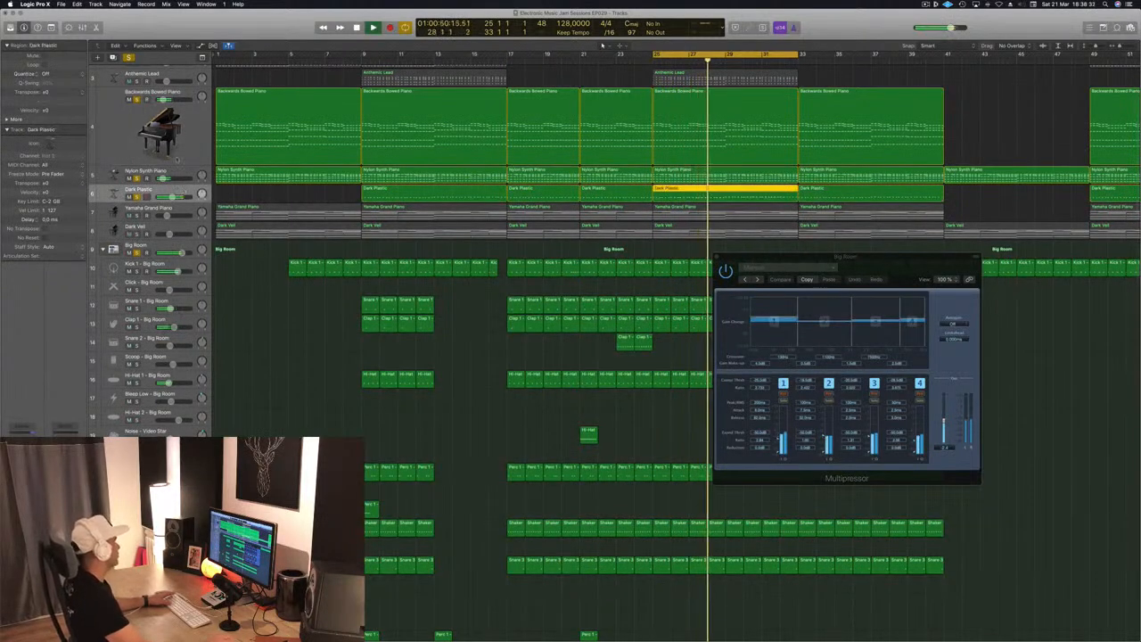
{"action": "left_click", "coordinate": [134, 99]}
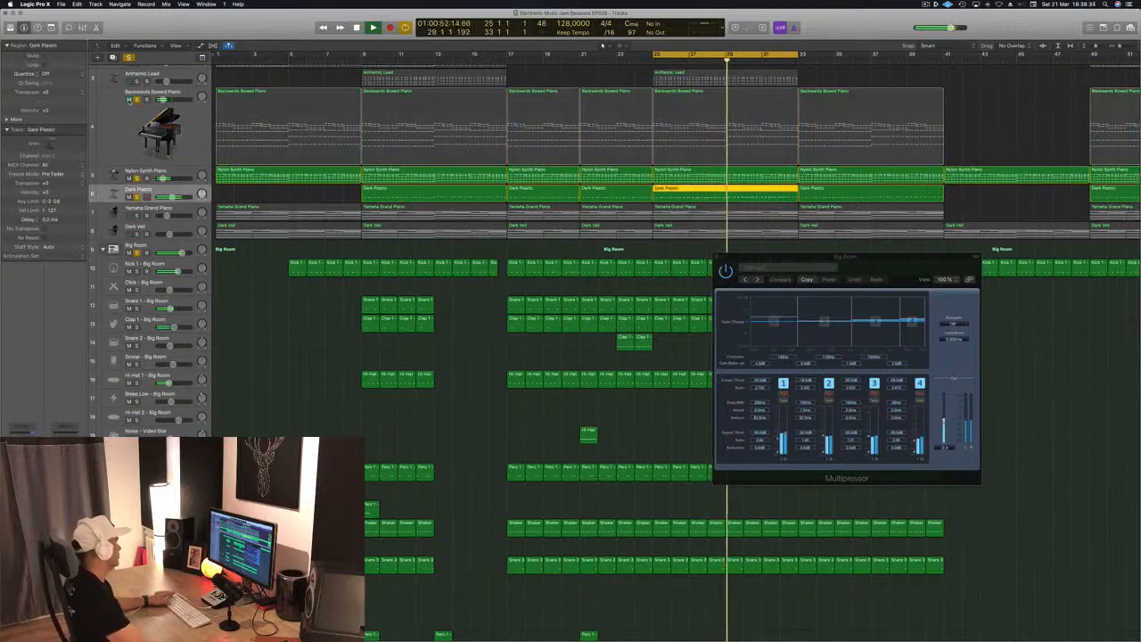
{"action": "left_click", "coordinate": [179, 173]}
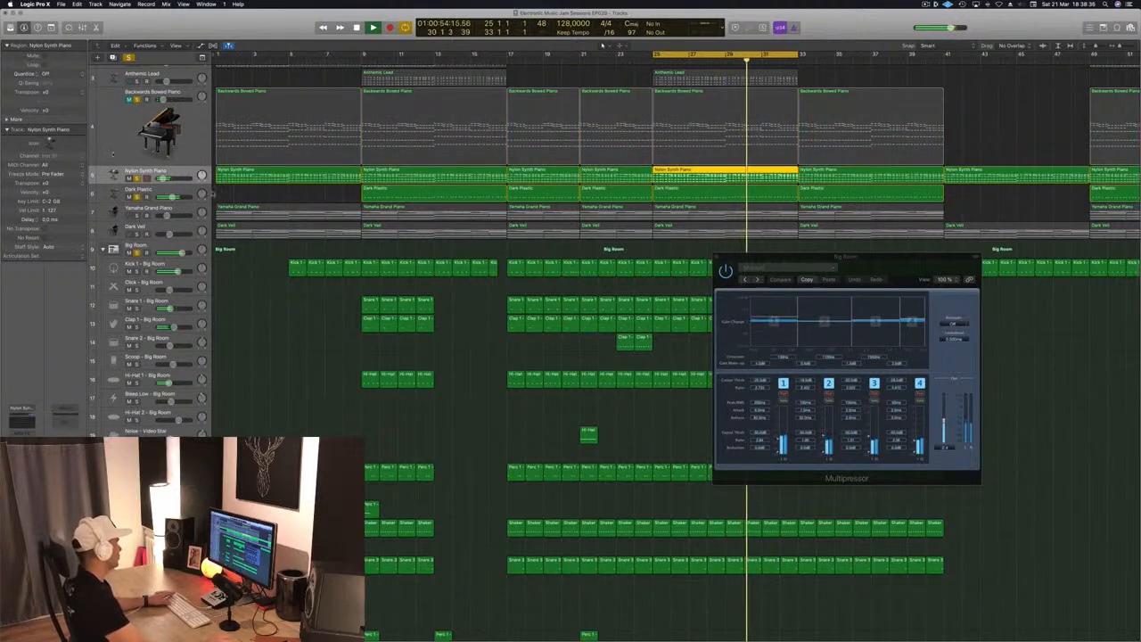
Try the Yamaha Grand Piano track within the soloed mix while the cycled section plays
{"action": "scroll", "coordinate": [174, 127], "scroll_direction": "up", "scroll_amount": 2}
{"action": "scroll", "coordinate": [588, 268], "scroll_direction": "up", "scroll_amount": 1}
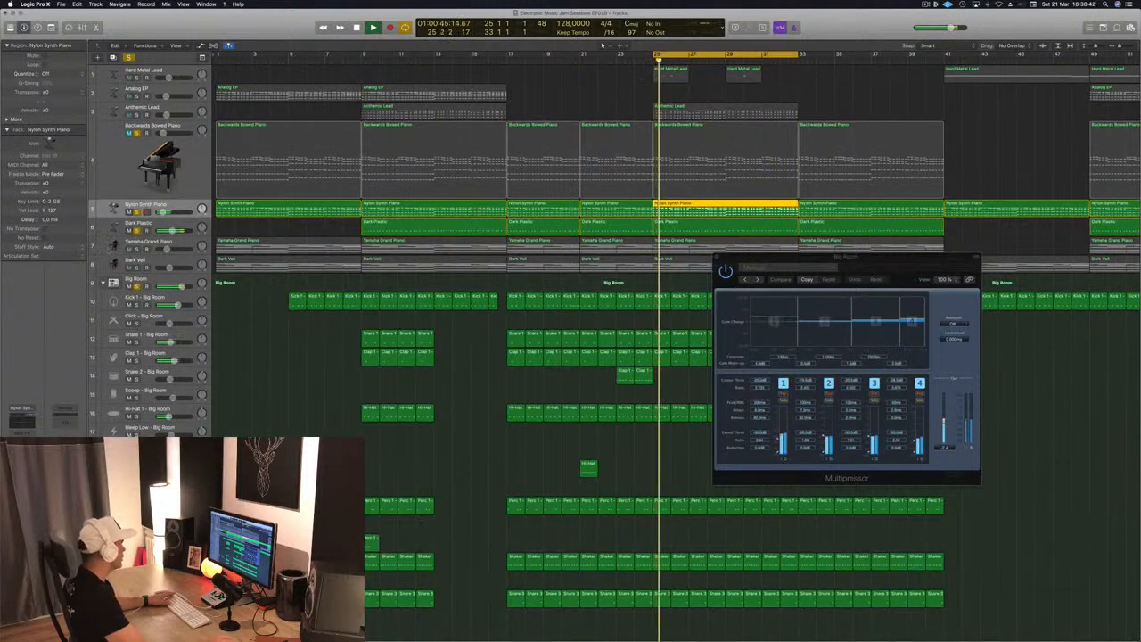
{"action": "left_click", "coordinate": [132, 248]}
{"action": "left_click", "coordinate": [137, 250]}
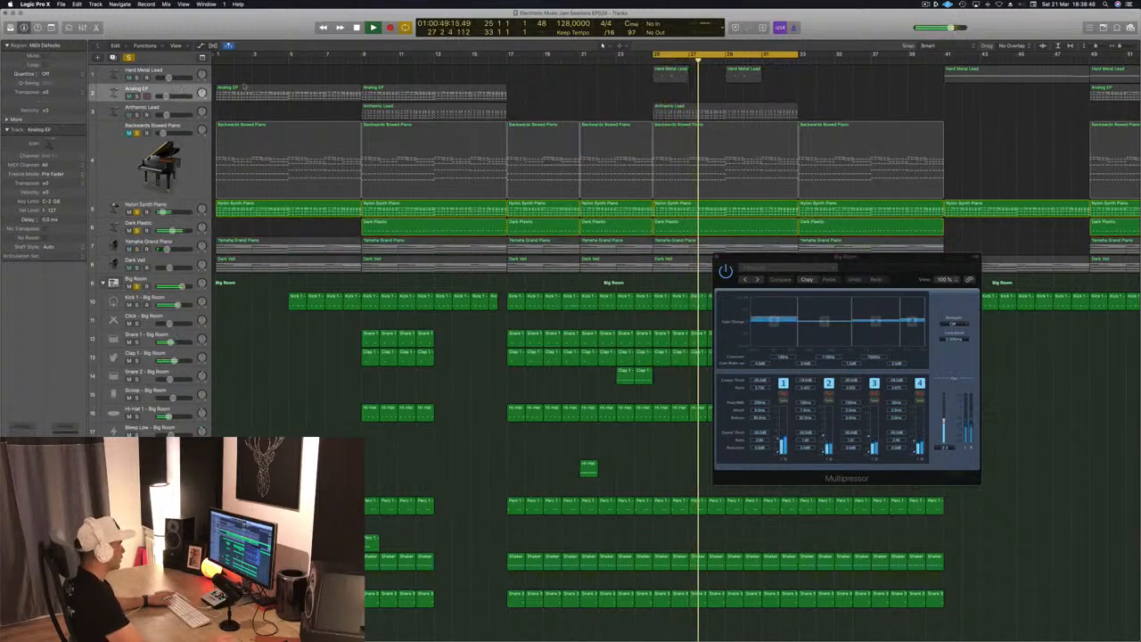
Try a copy of the second Analog EP region at bar 25 with its track soloed, and undo the copy
{"action": "left_click", "coordinate": [410, 92]}
{"action": "left_click_drag", "start_coordinate": [410, 91], "coordinate": [704, 97]}
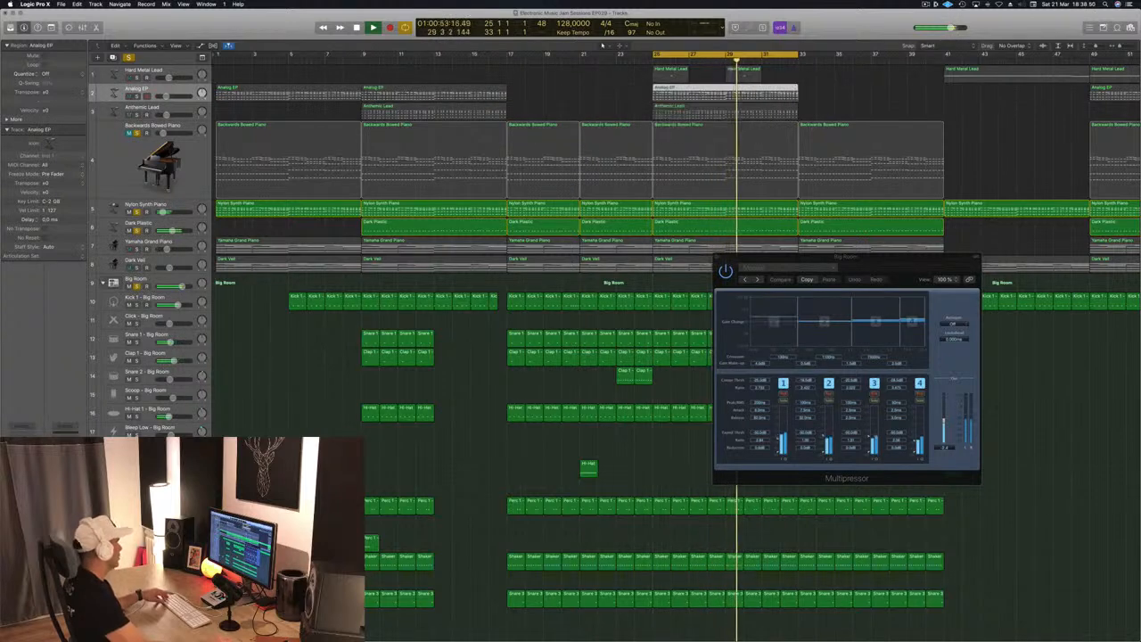
{"action": "left_click", "coordinate": [137, 97]}
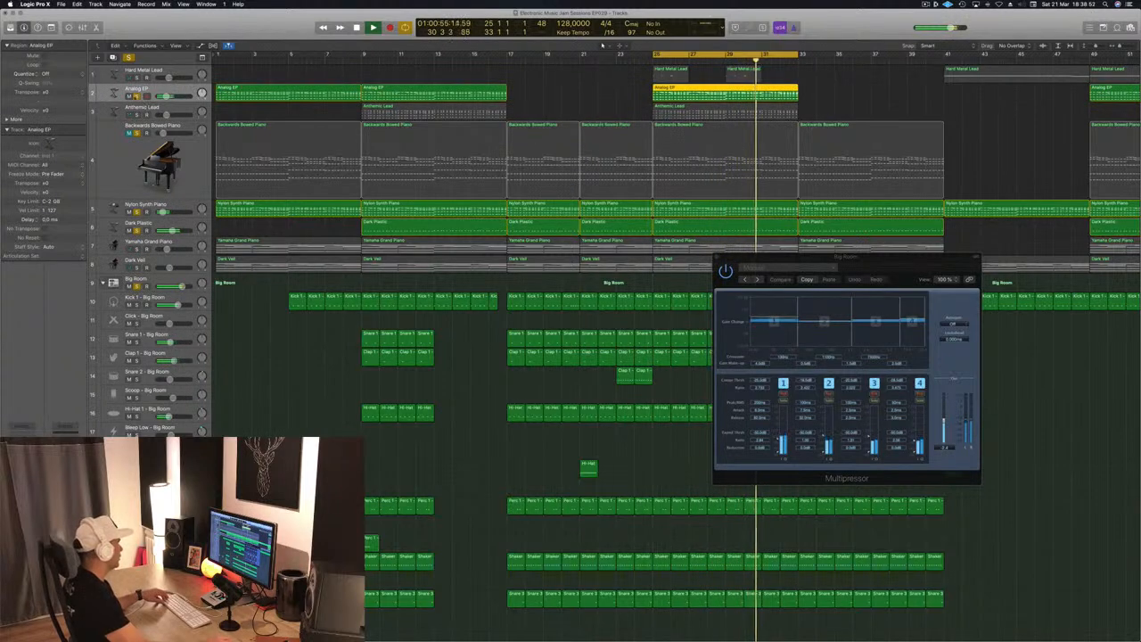
{"action": "key", "text": "super+z"}
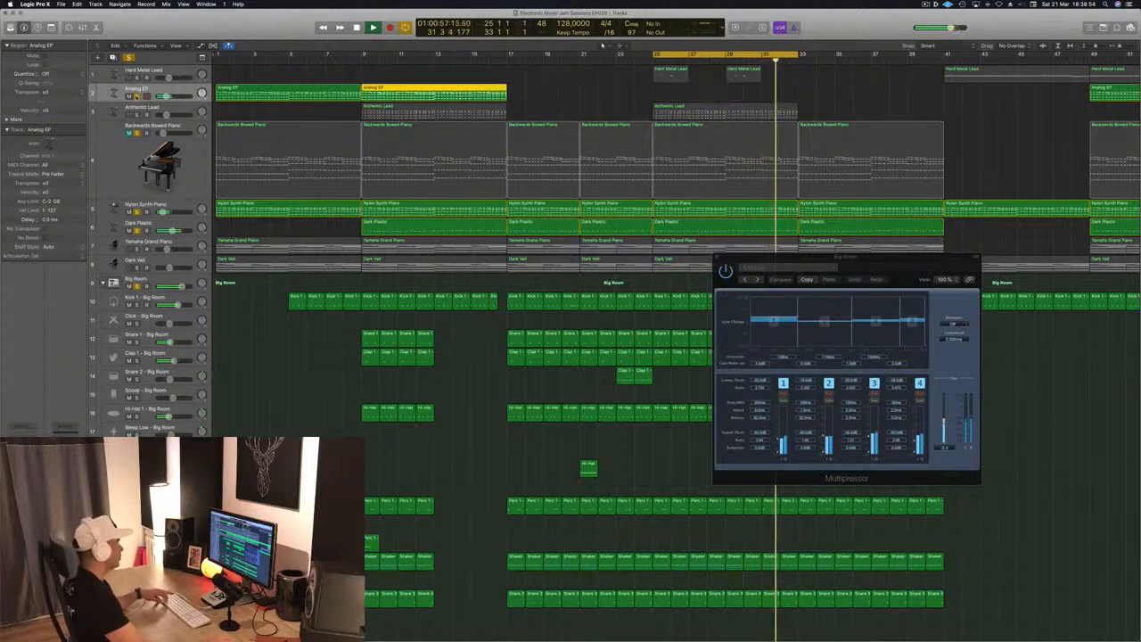
Add Anthemic Lead to the solo and unmute Backwards Bowed Piano, leaving the piano track selected
{"action": "left_click", "coordinate": [137, 115]}
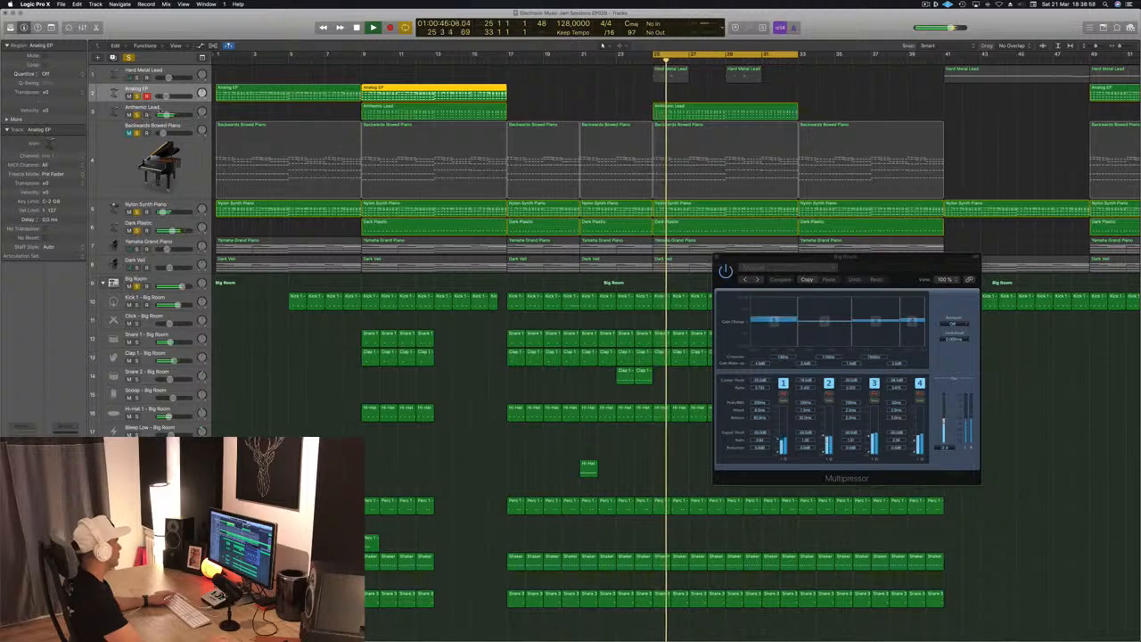
{"action": "left_click", "coordinate": [143, 114]}
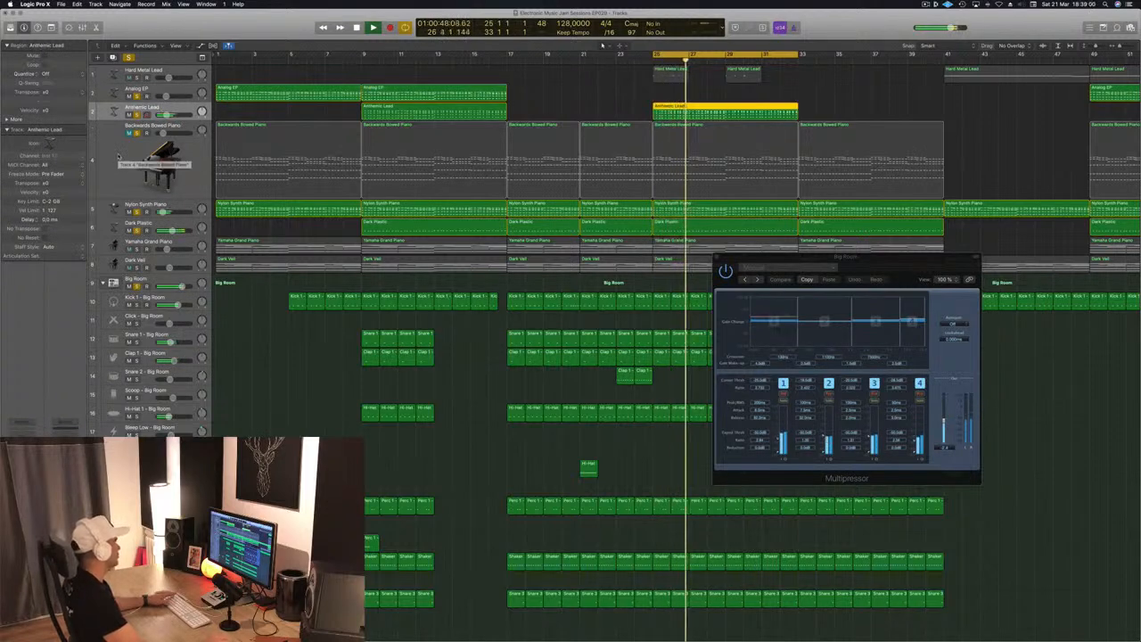
{"action": "left_click", "coordinate": [137, 132]}
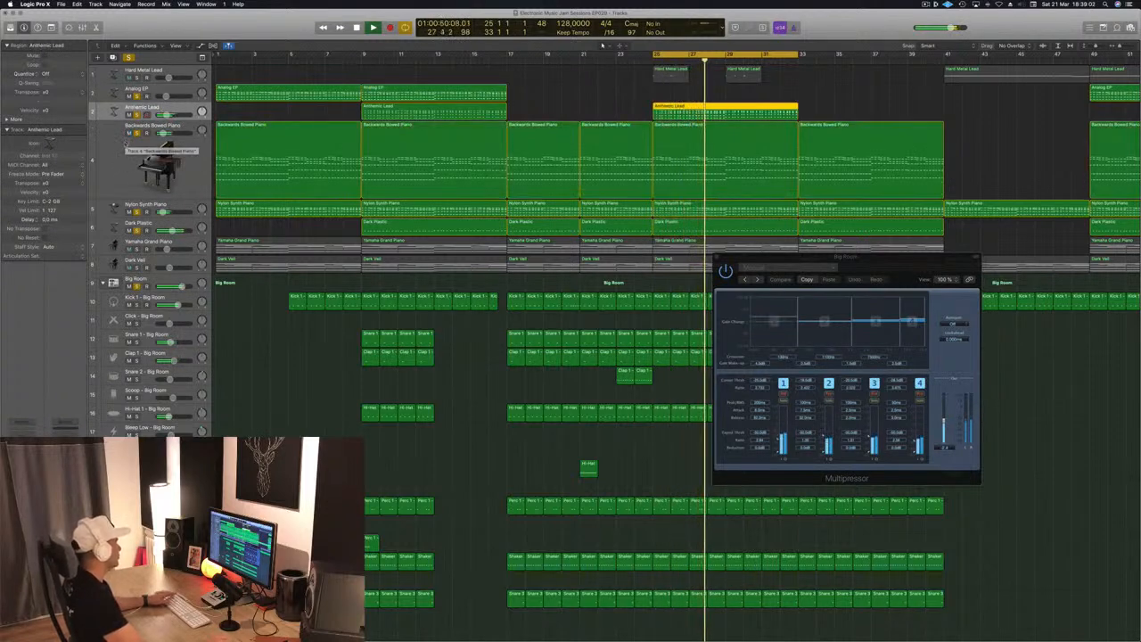
{"action": "left_click", "coordinate": [138, 142]}
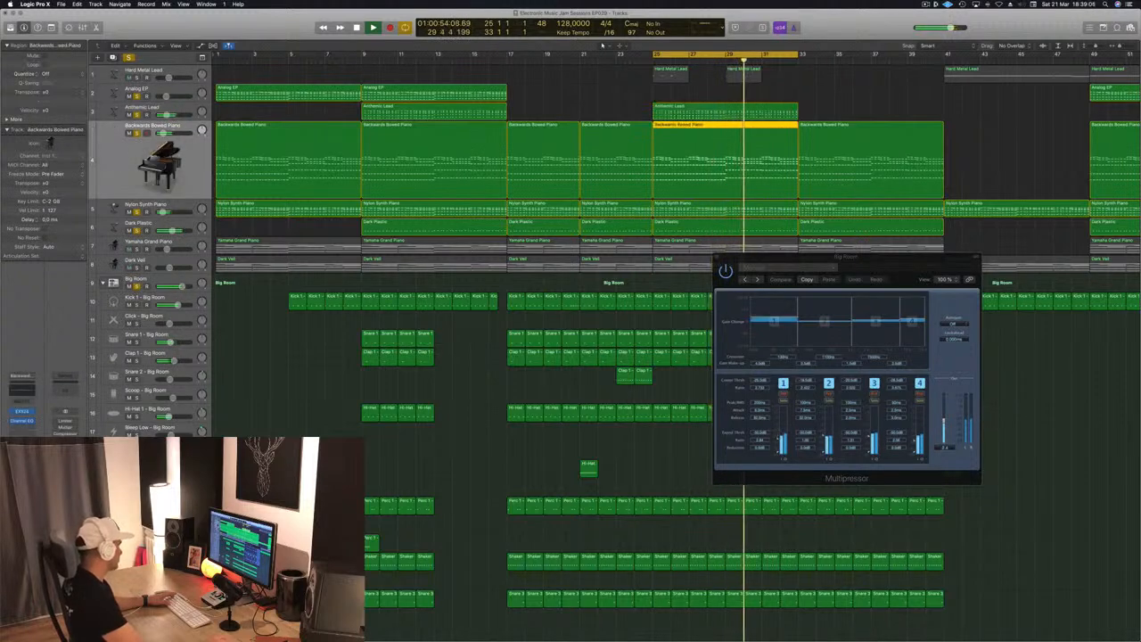
Check the sidechained compressor on Backwards Bowed Piano during playback, and close its window and the Big Room Multipressor
{"action": "left_click", "coordinate": [22, 439]}
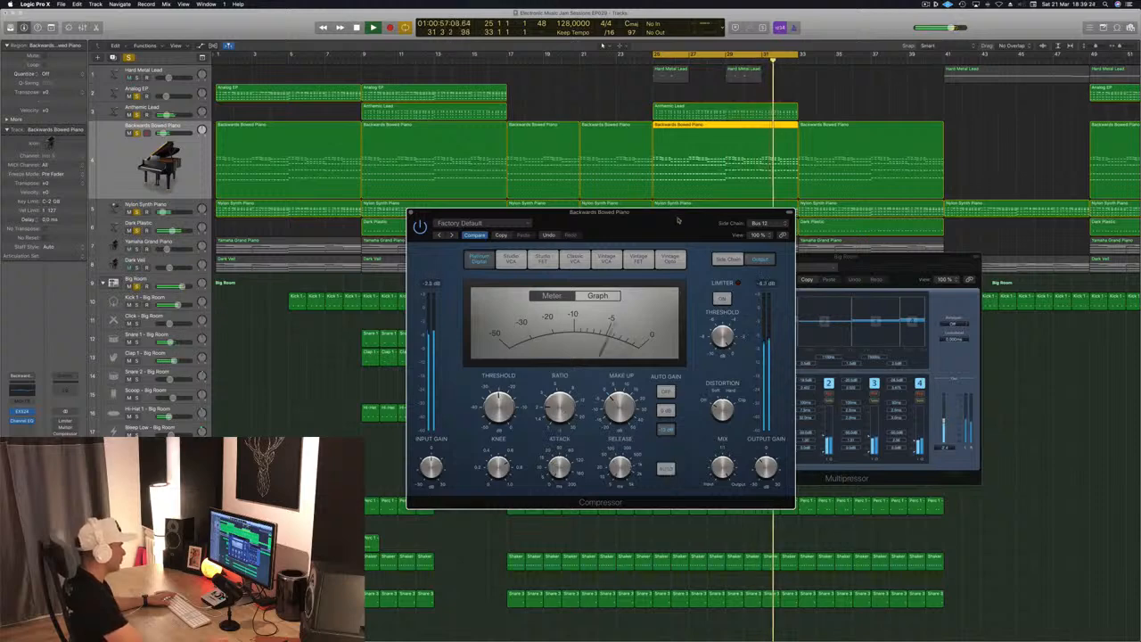
{"action": "left_click_drag", "start_coordinate": [678, 220], "coordinate": [652, 219]}
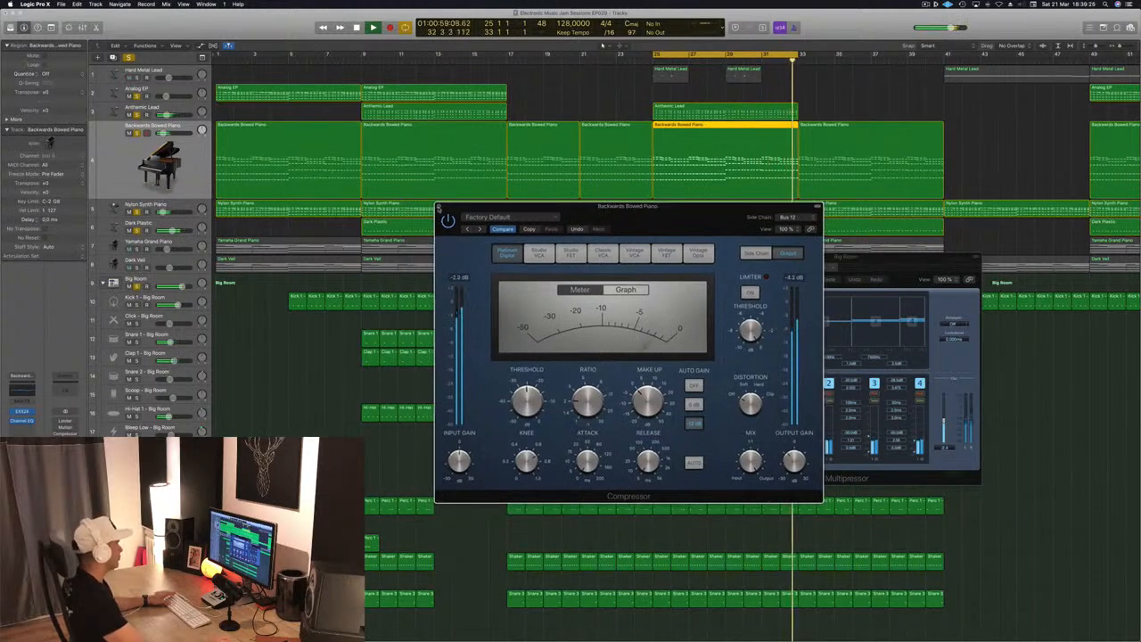
{"action": "left_click", "coordinate": [438, 208]}
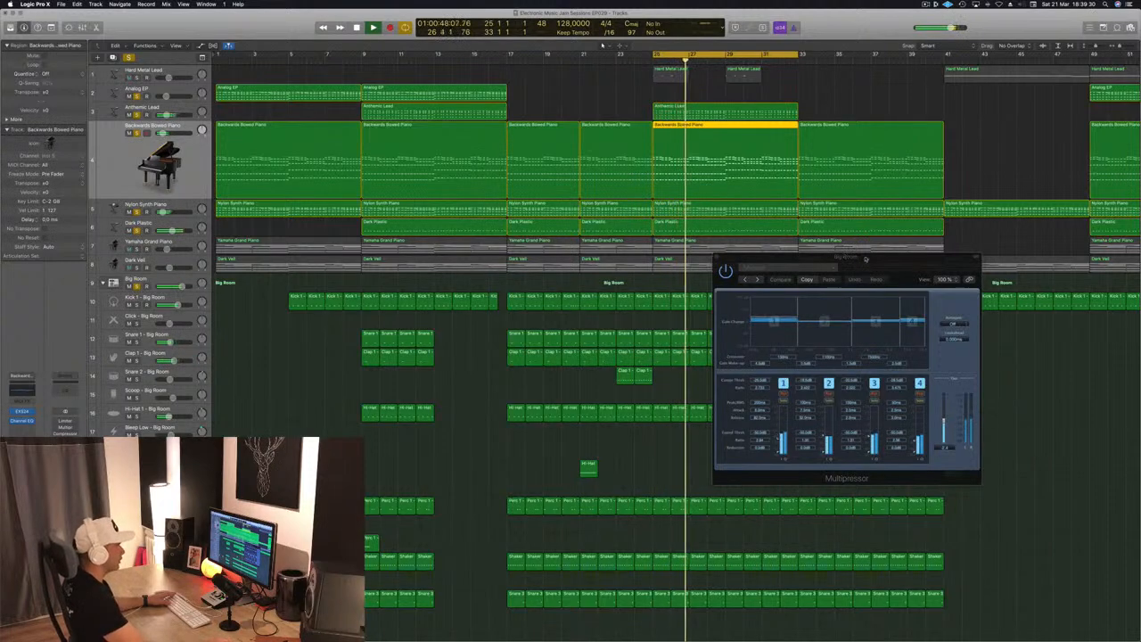
{"action": "left_click_drag", "start_coordinate": [865, 258], "coordinate": [784, 261]}
{"action": "left_click", "coordinate": [637, 267]}
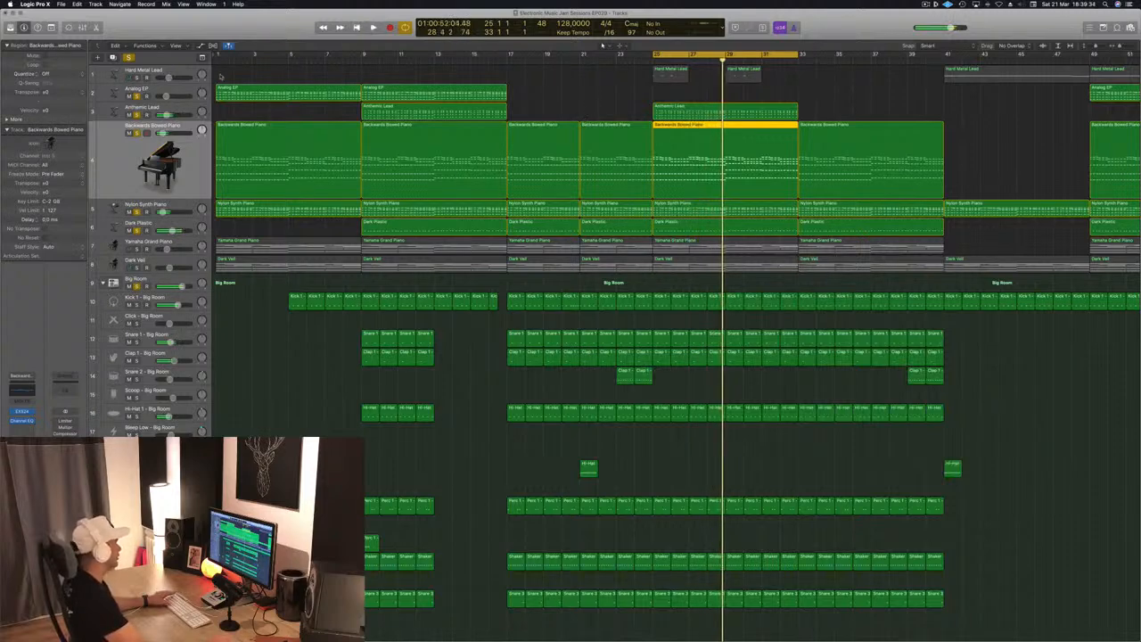
Replay the cycled section with Anthemic Lead selected and clear all track solos
{"action": "key", "text": "space"}
{"action": "left_click", "coordinate": [176, 108]}
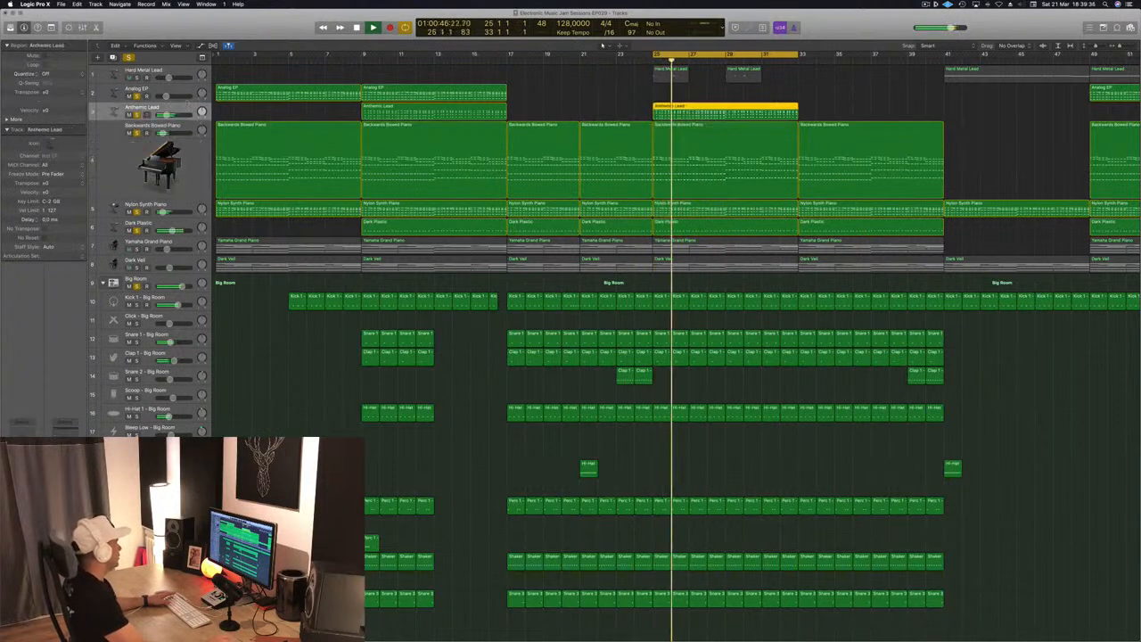
{"action": "left_click", "coordinate": [128, 58]}
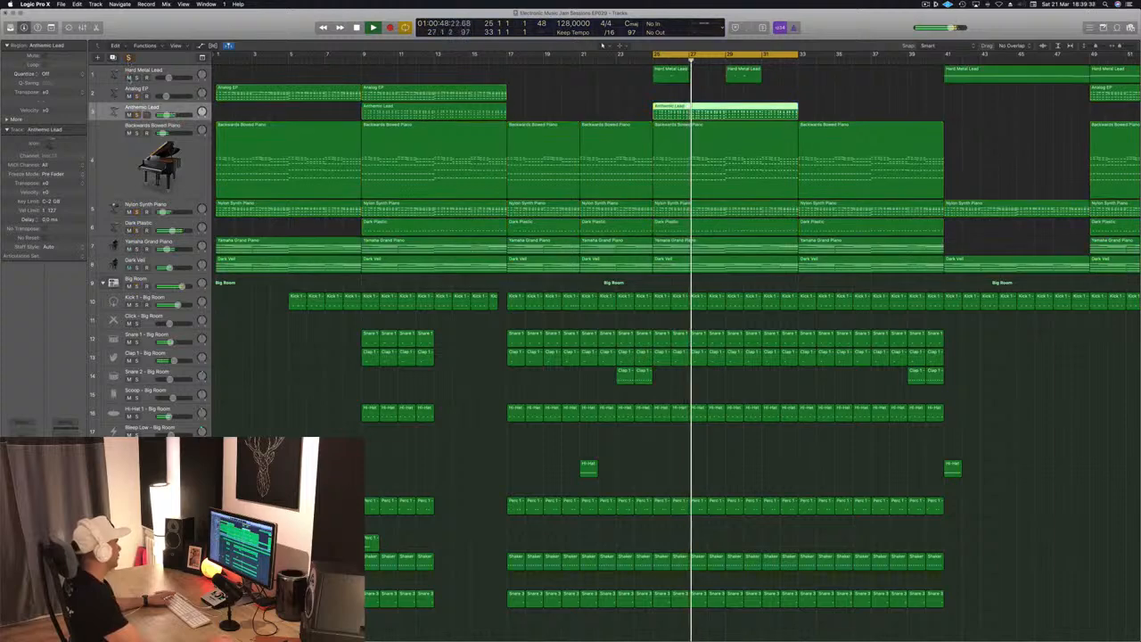
Solo only the Anthemic Lead track and replay the cycled section
{"action": "left_click", "coordinate": [137, 96]}
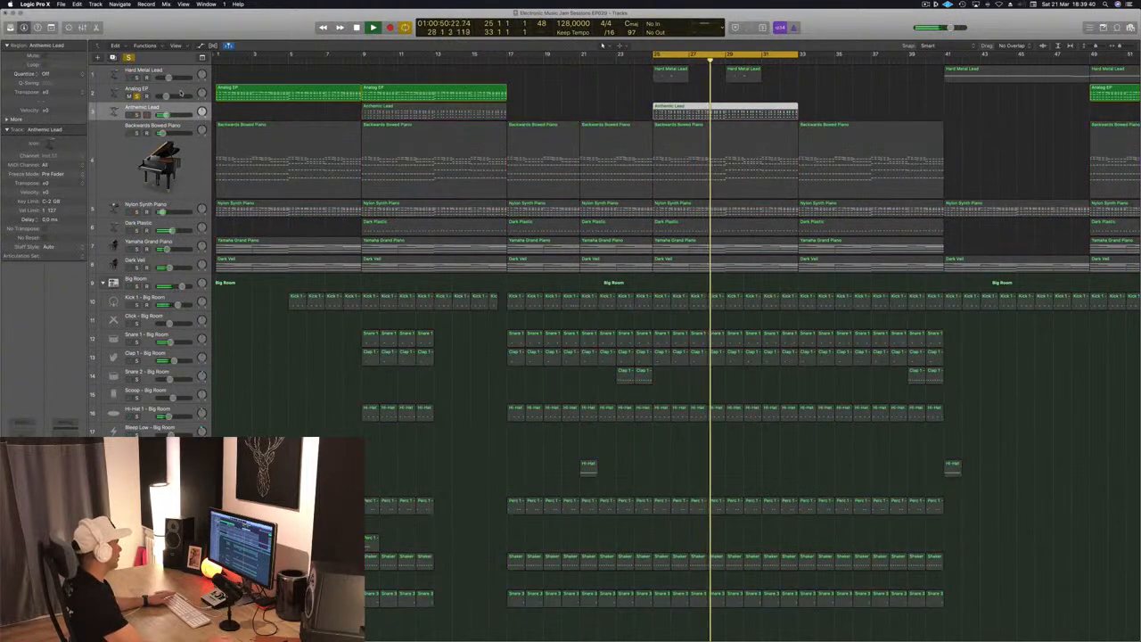
{"action": "left_click", "coordinate": [137, 97]}
{"action": "left_click", "coordinate": [137, 114]}
{"action": "key", "text": "space"}
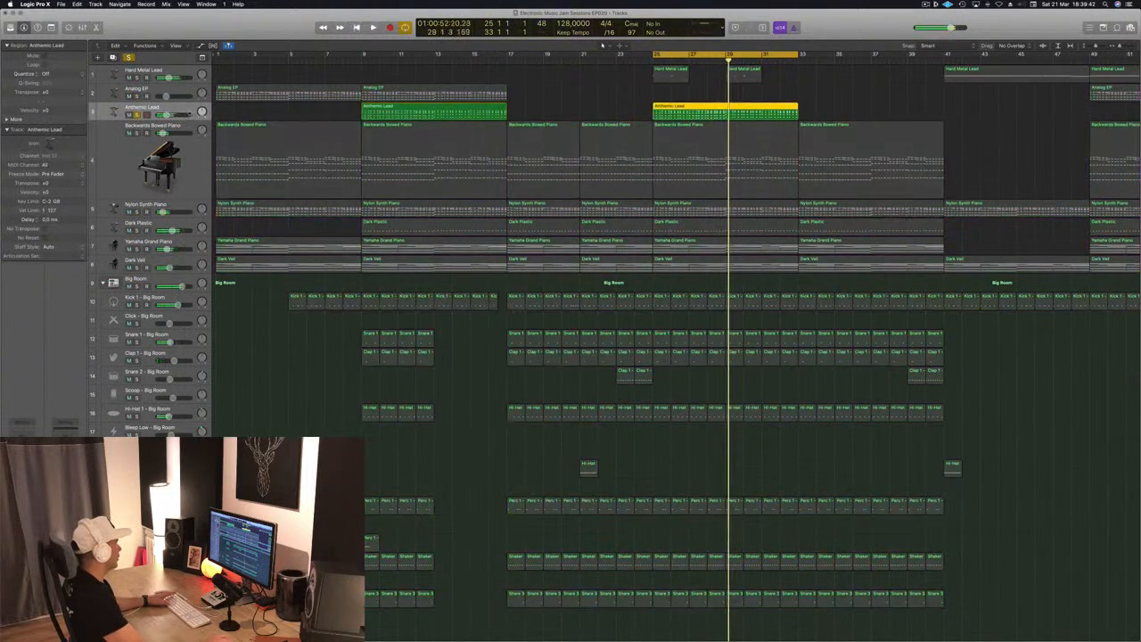
{"action": "key", "text": "space"}
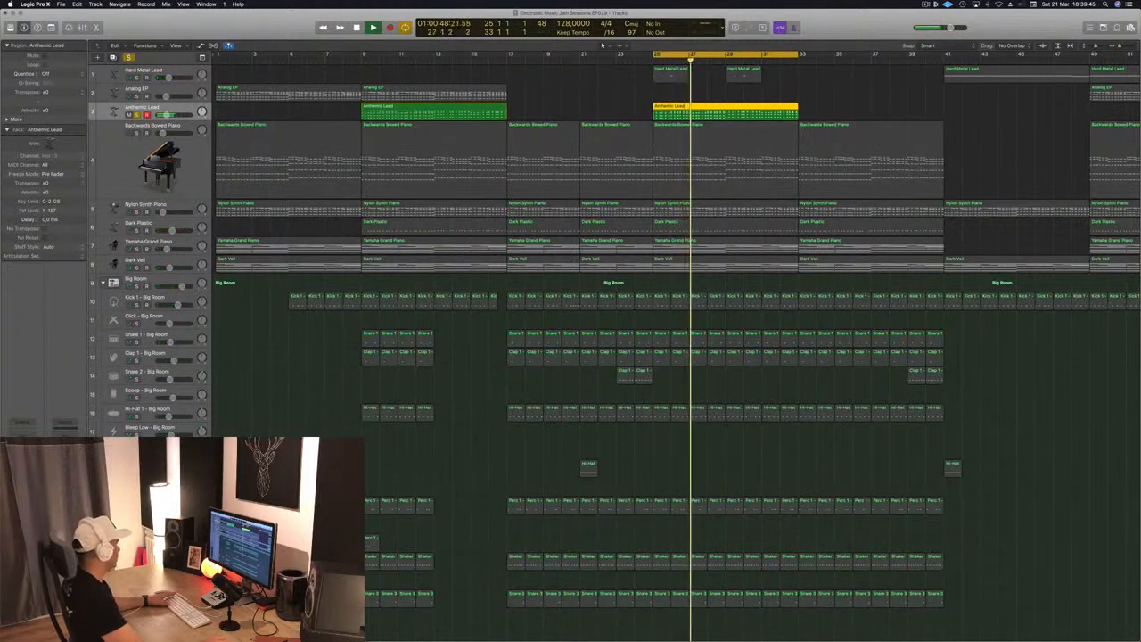
Open a Factory Default compressor on Anthemic Lead and set attack to 0.0 ms, auto gain off and the limiter on
{"action": "left_click", "coordinate": [23, 481]}
{"action": "left_click_drag", "start_coordinate": [376, 67], "coordinate": [509, 110]}
{"action": "left_click_drag", "start_coordinate": [473, 354], "coordinate": [418, 364]}
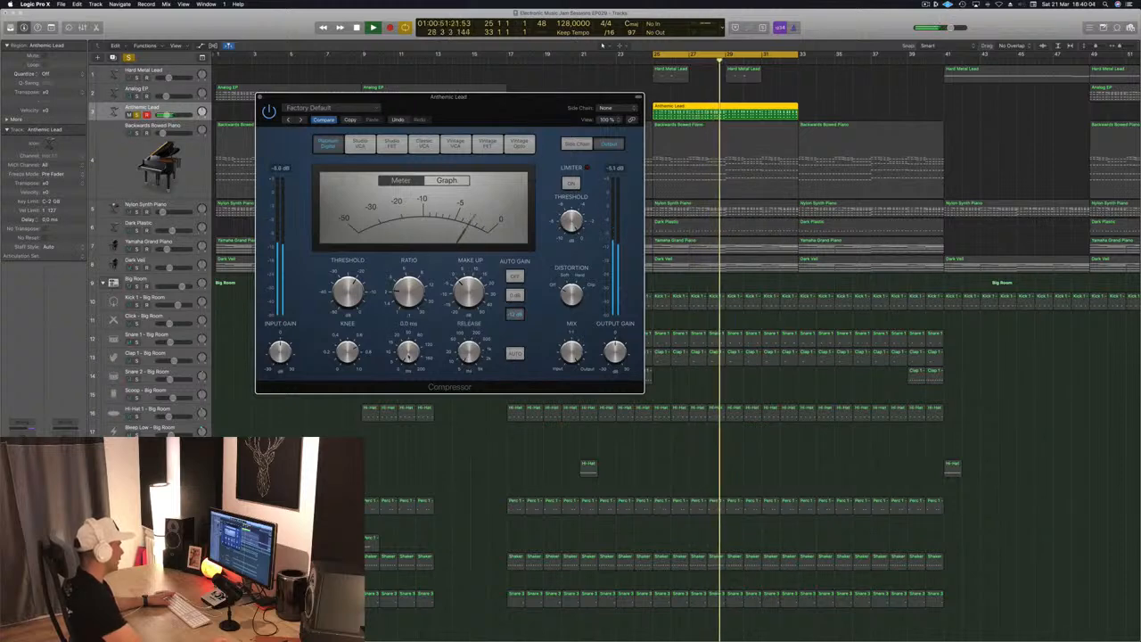
{"action": "left_click_drag", "start_coordinate": [487, 121], "coordinate": [566, 107]}
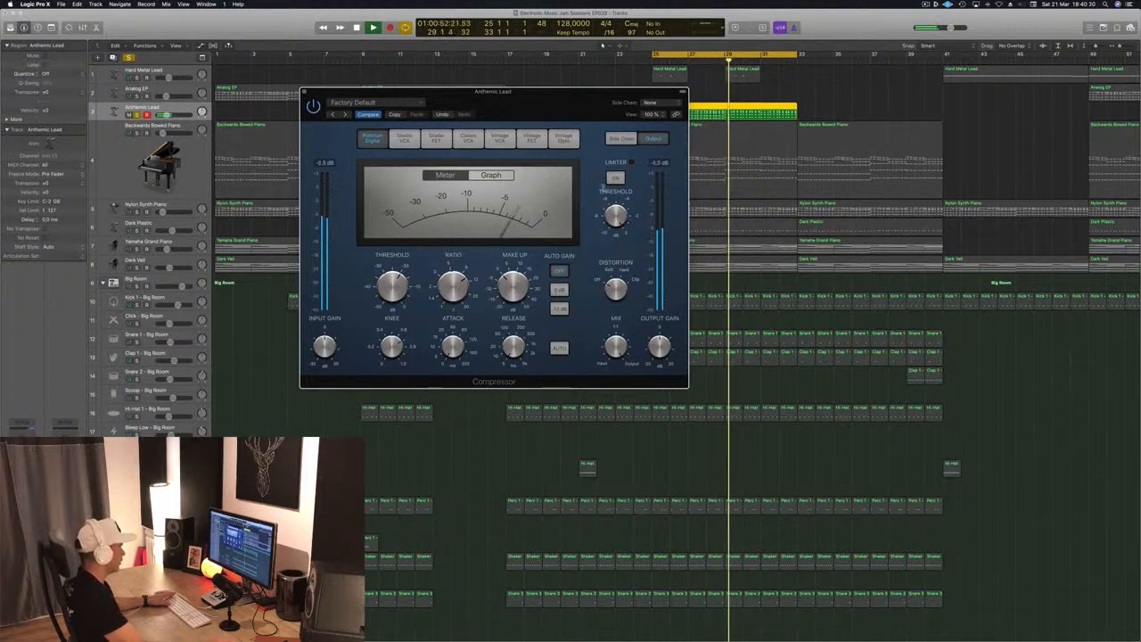
{"action": "left_click_drag", "start_coordinate": [614, 229], "coordinate": [582, 262]}
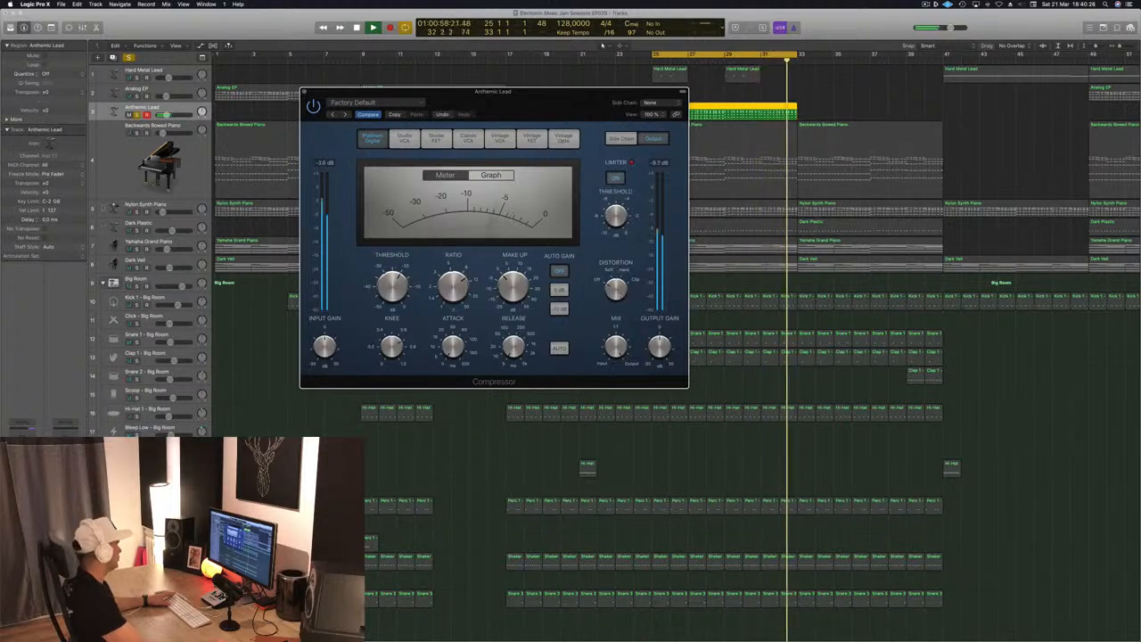
Move the compressor window clear of the Anthemic Lead regions, unsolo the track and replay the full mix
{"action": "left_click_drag", "start_coordinate": [495, 115], "coordinate": [686, 263]}
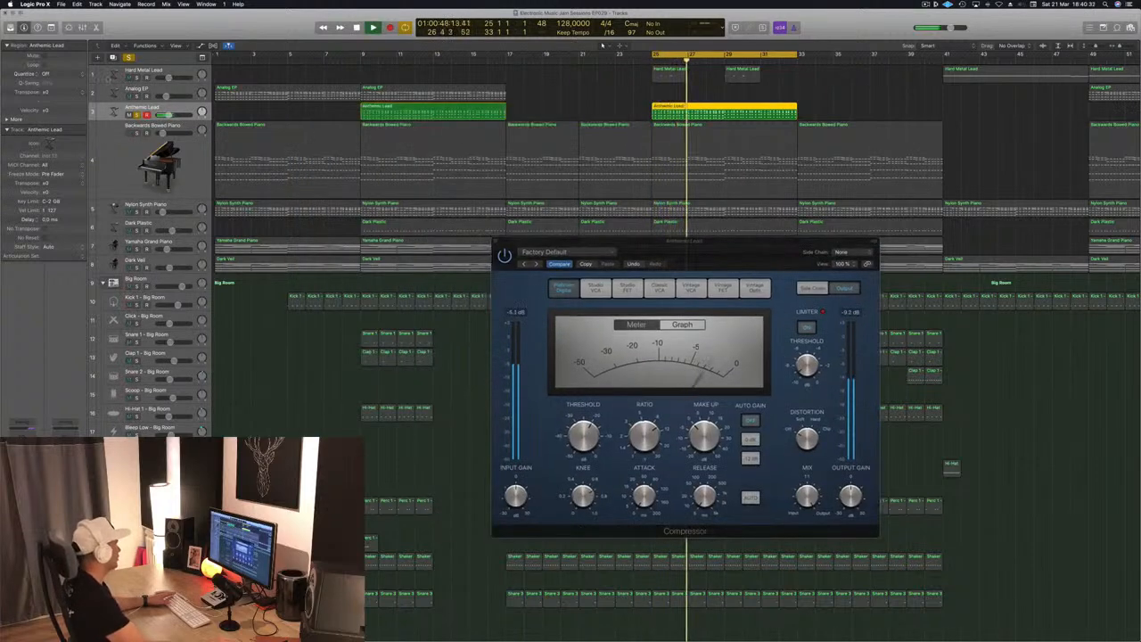
{"action": "key", "text": "s"}
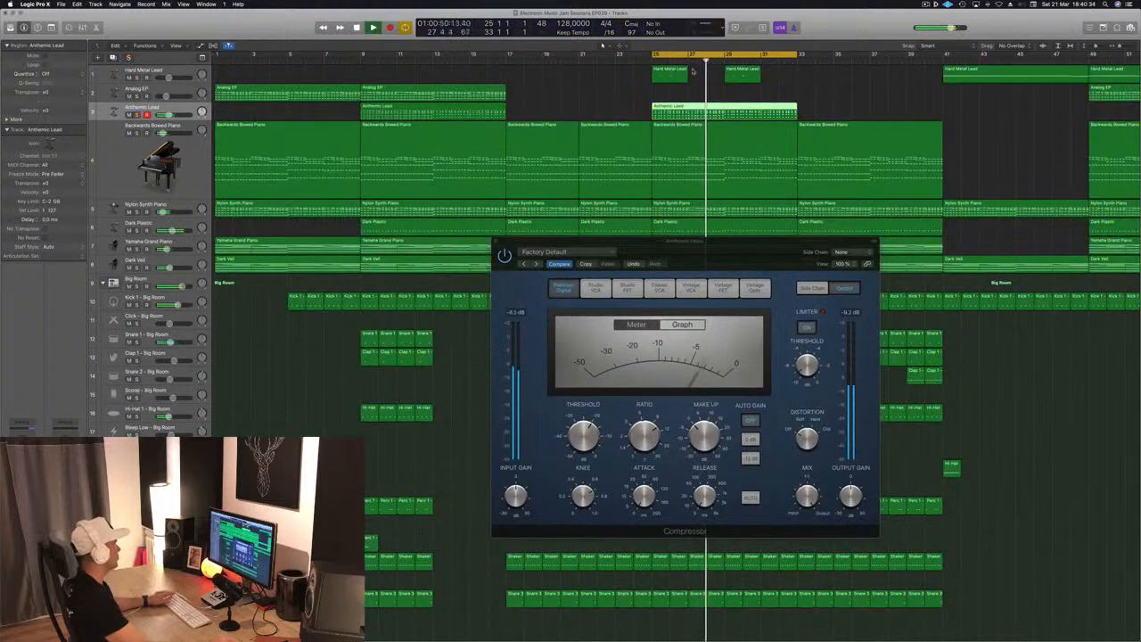
{"action": "key", "text": "space"}
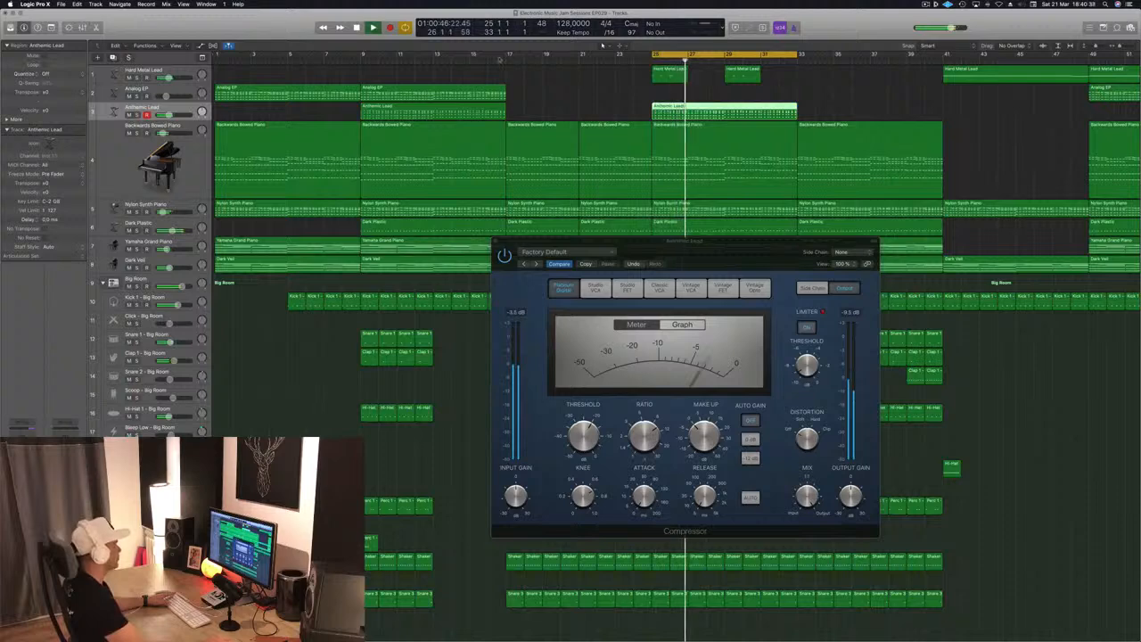
Open the Alchemy instrument on Anthemic Lead and place its window over the compressor
{"action": "key", "text": "v"}
{"action": "left_click_drag", "start_coordinate": [249, 19], "coordinate": [935, 251]}
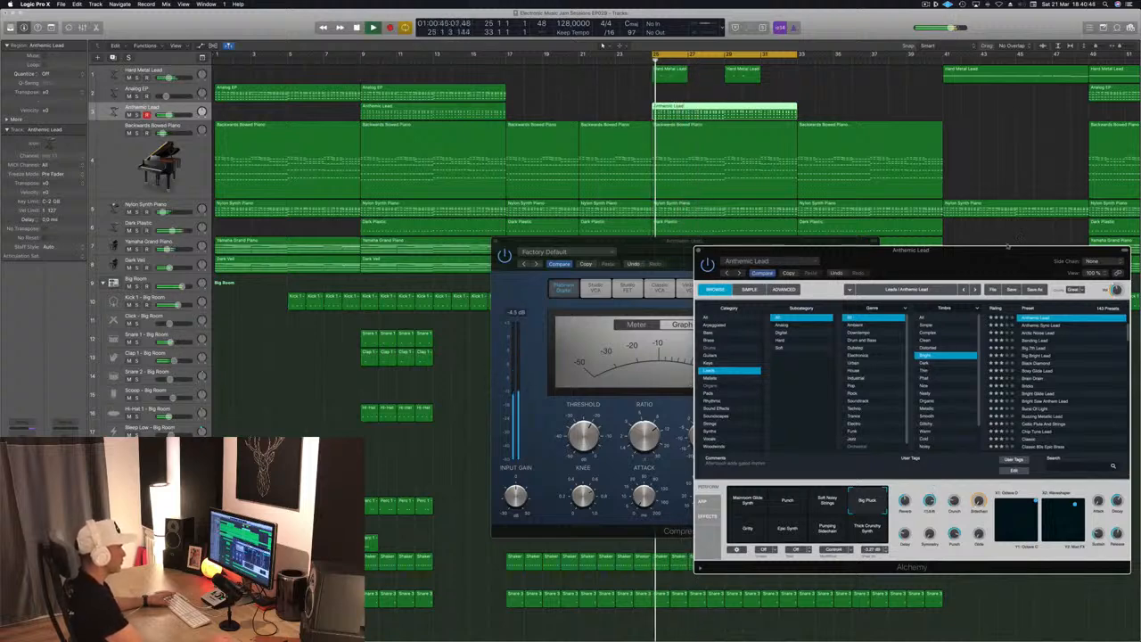
{"action": "left_click_drag", "start_coordinate": [1007, 246], "coordinate": [839, 241]}
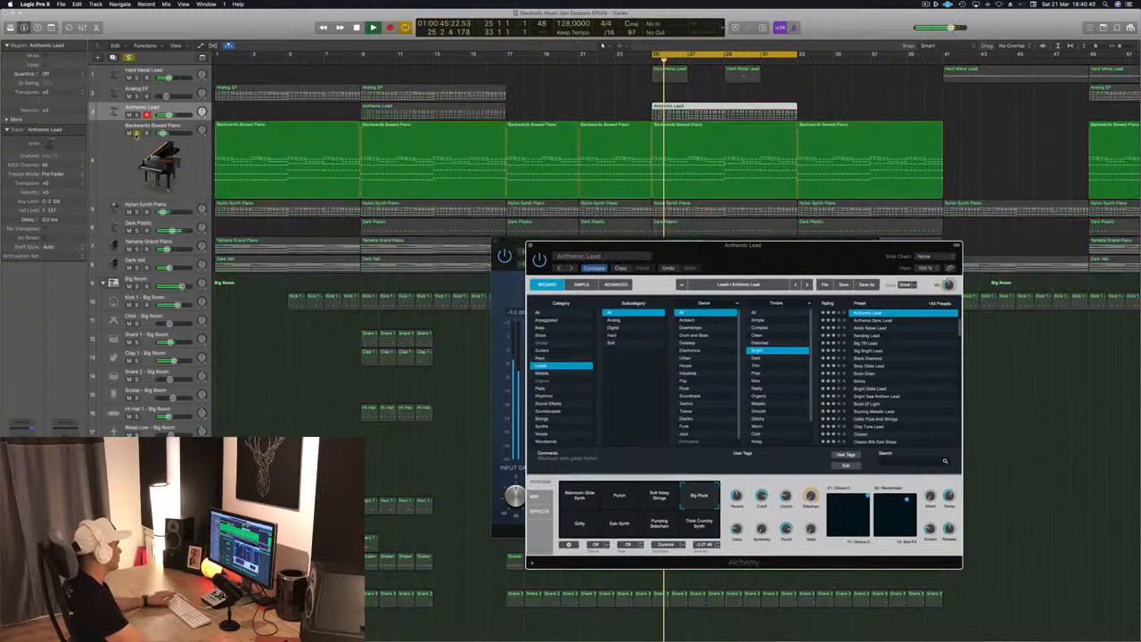
Solo Anthemic Lead and adjust Alchemy's Decay control while replaying the cycled section
{"action": "key", "text": "s"}
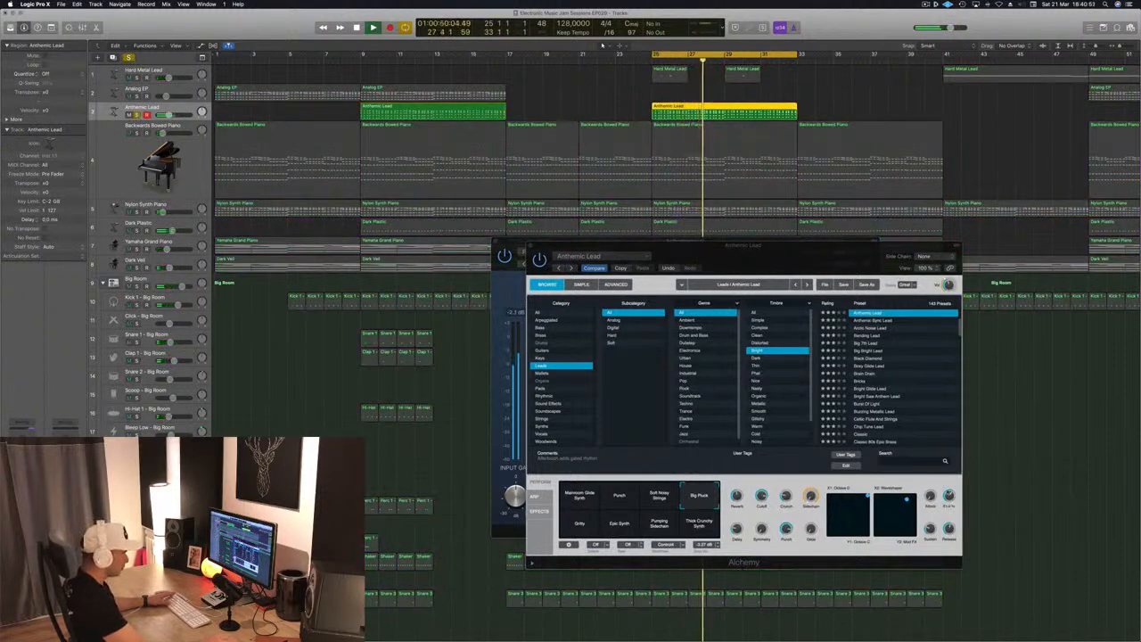
{"action": "left_click_drag", "start_coordinate": [951, 498], "coordinate": [950, 511]}
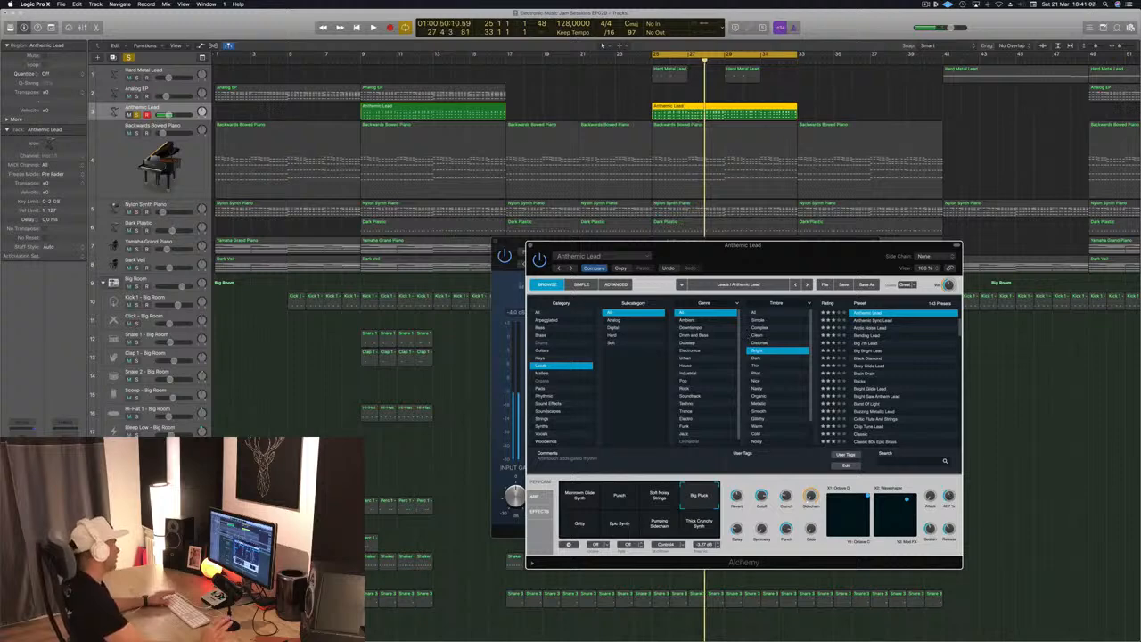
{"action": "key", "text": "space"}
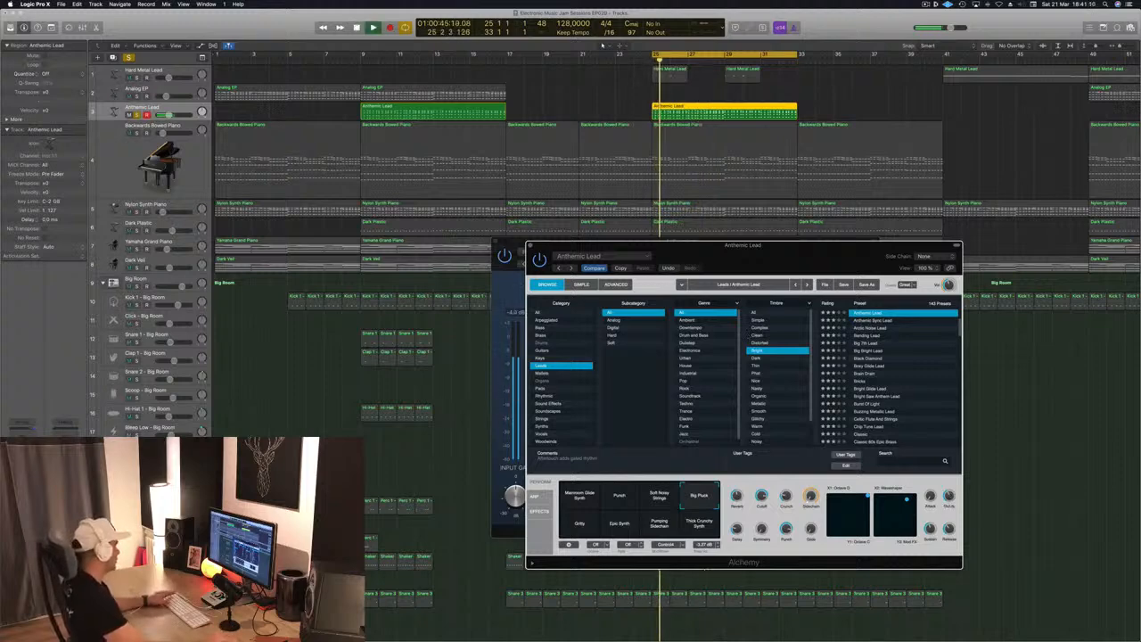
Unsolo Anthemic Lead and adjust its Alchemy performance controls against the full mix
{"action": "key", "text": "s"}
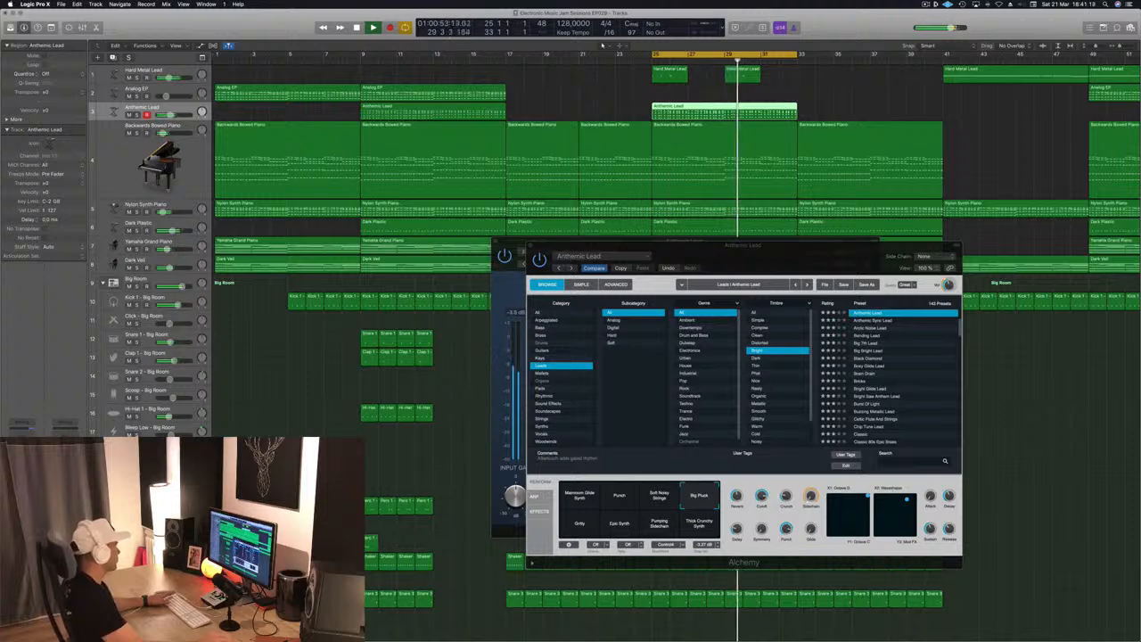
{"action": "left_click_drag", "start_coordinate": [782, 255], "coordinate": [682, 251]}
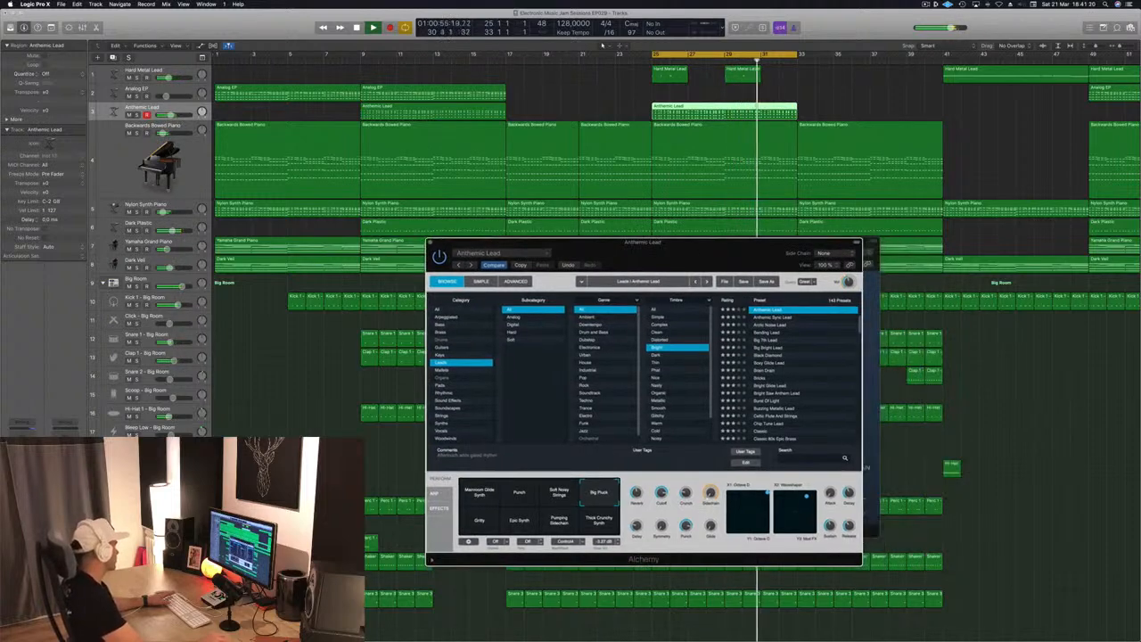
{"action": "left_click", "coordinate": [714, 110]}
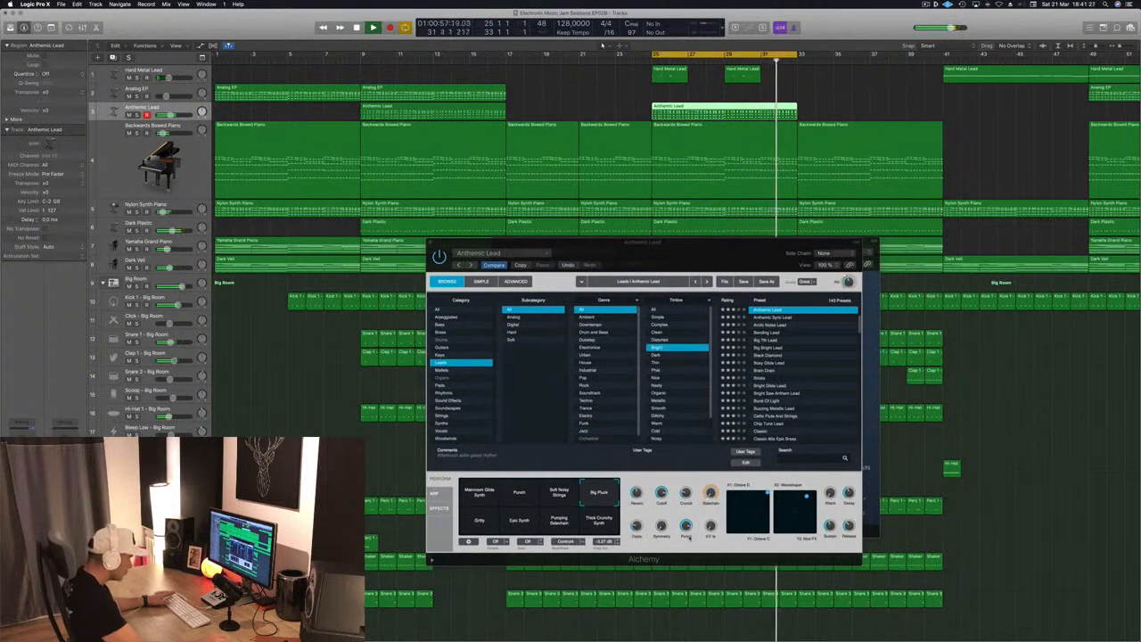
{"action": "left_click", "coordinate": [665, 477]}
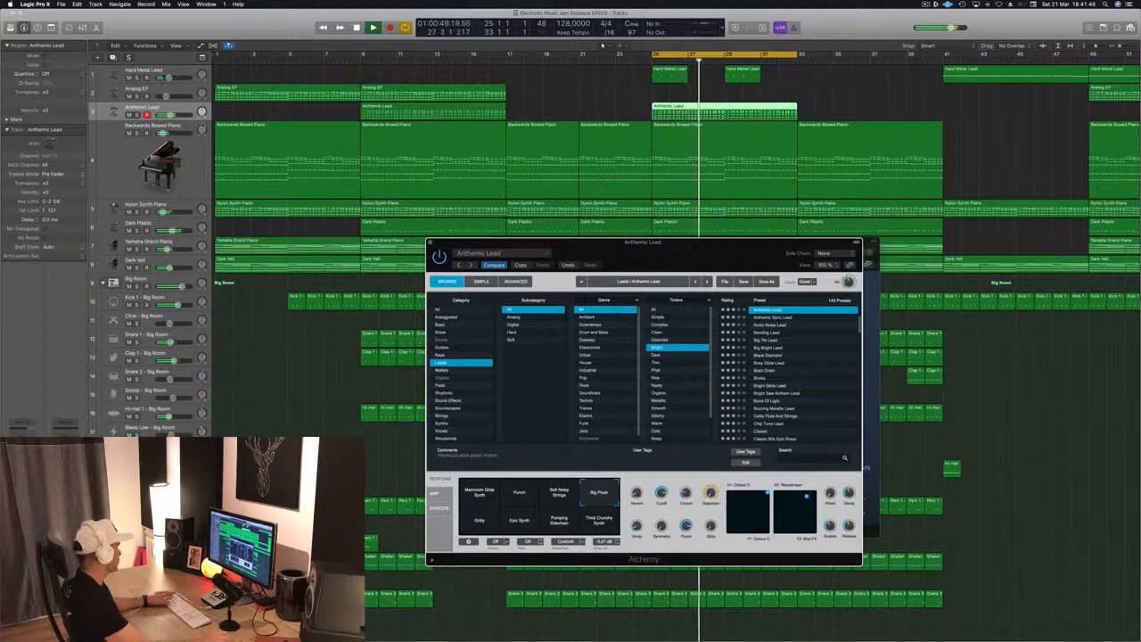
Solo Anthemic Lead again and adjust the Sidechain control in Alchemy
{"action": "key", "text": "s"}
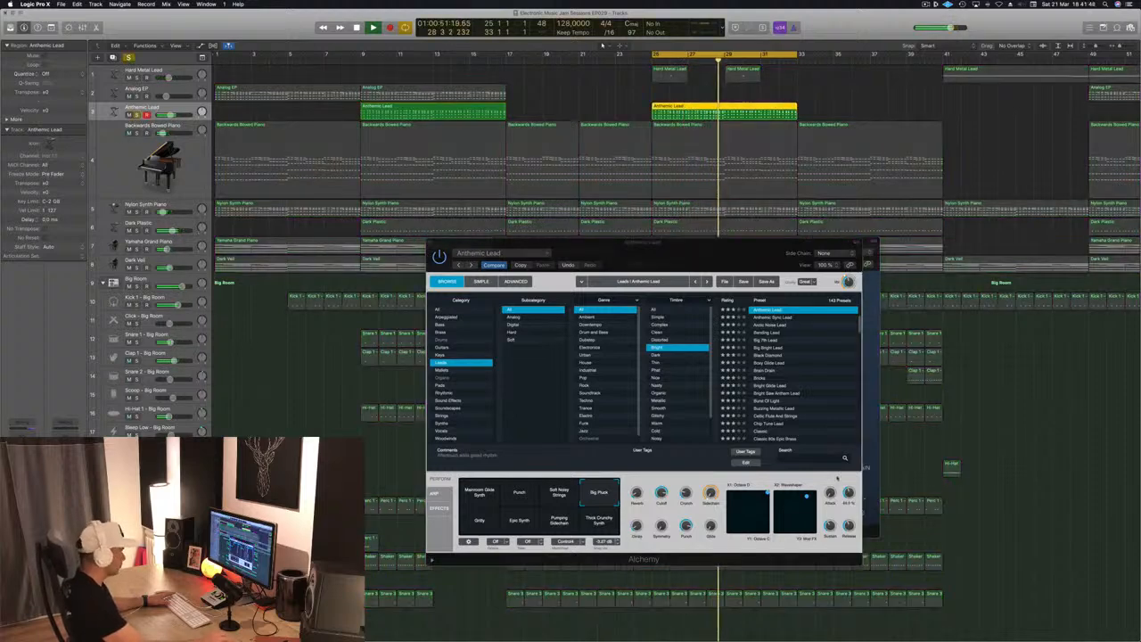
{"action": "left_click", "coordinate": [640, 529]}
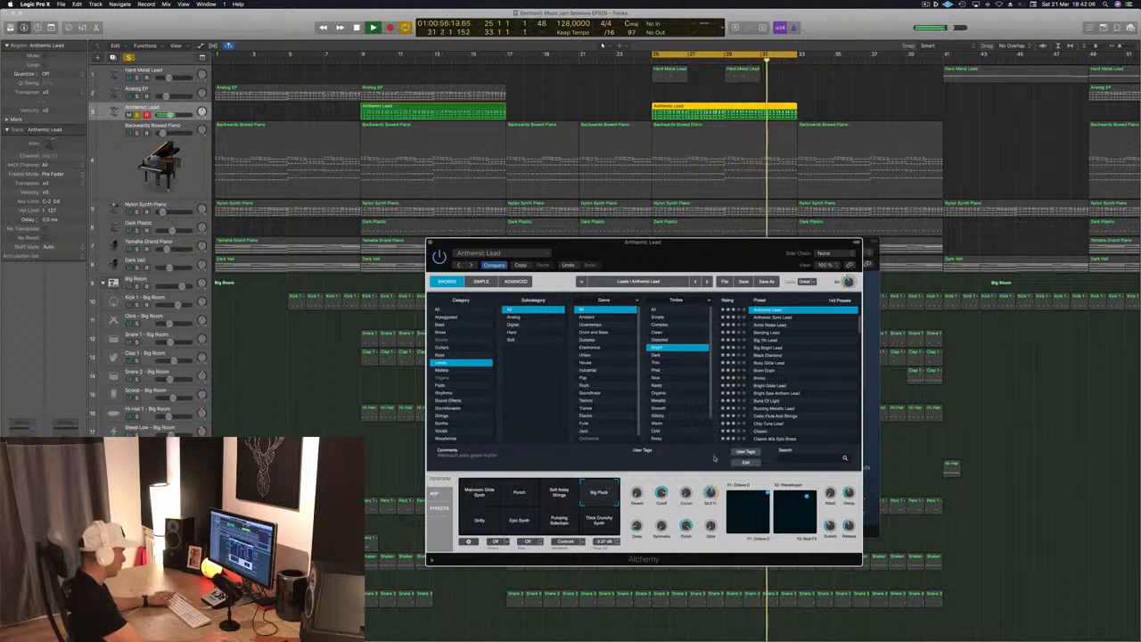
Set Alchemy's side chain input on Anthemic Lead to Bus 12, Sidechain Trigger - Big Room, and solo the sidechain trigger track
{"action": "left_click", "coordinate": [848, 253]}
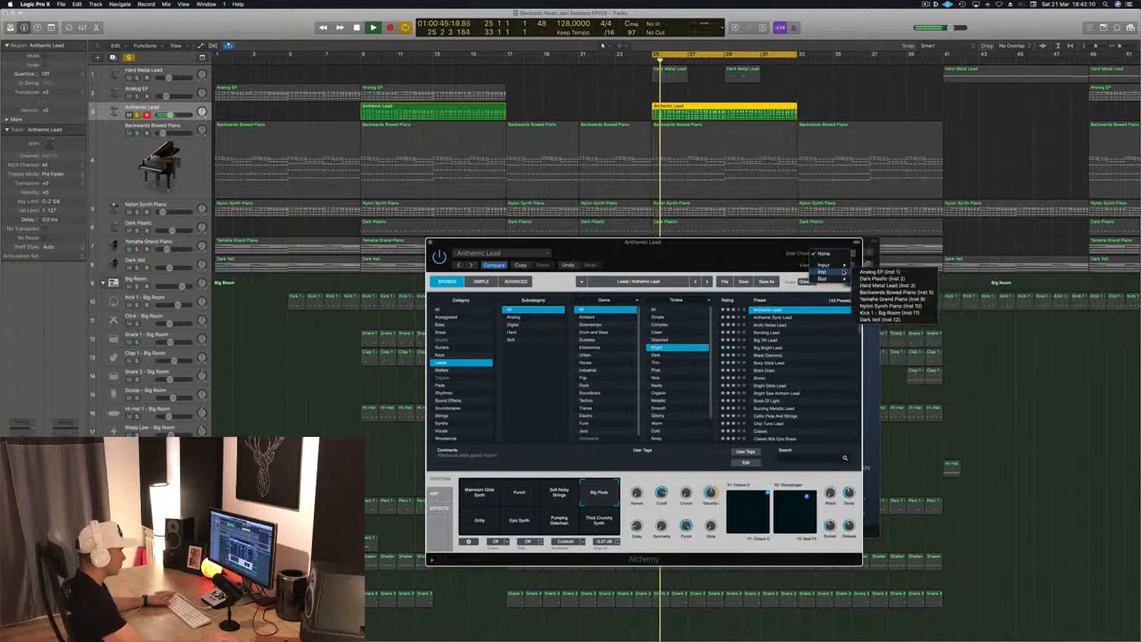
{"action": "mouse_move", "coordinate": [845, 265]}
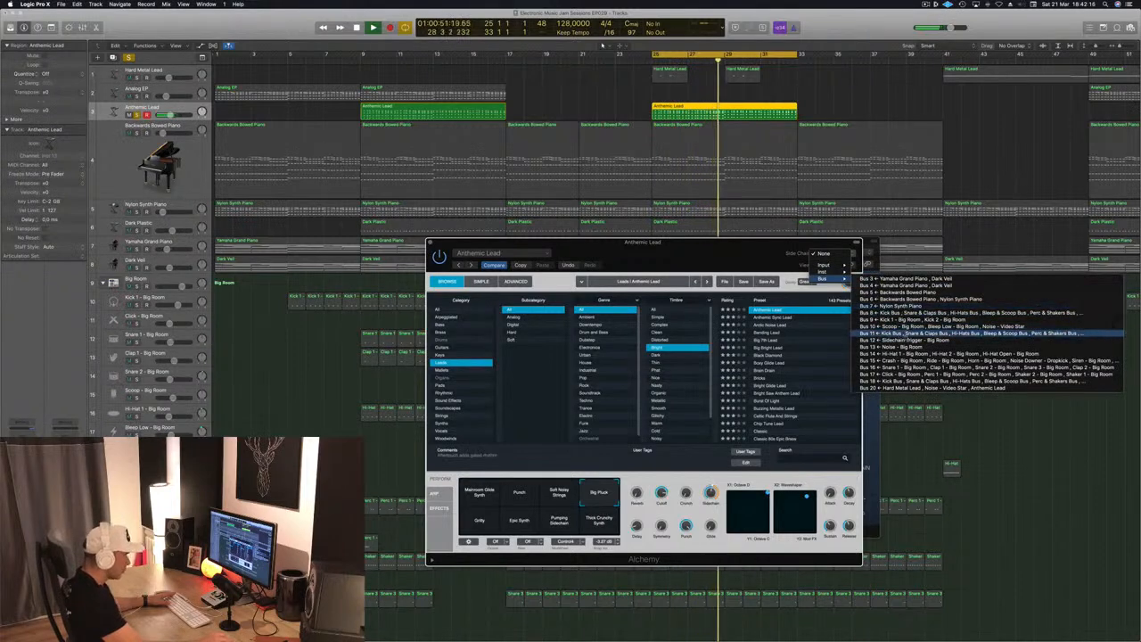
{"action": "left_click", "coordinate": [891, 341]}
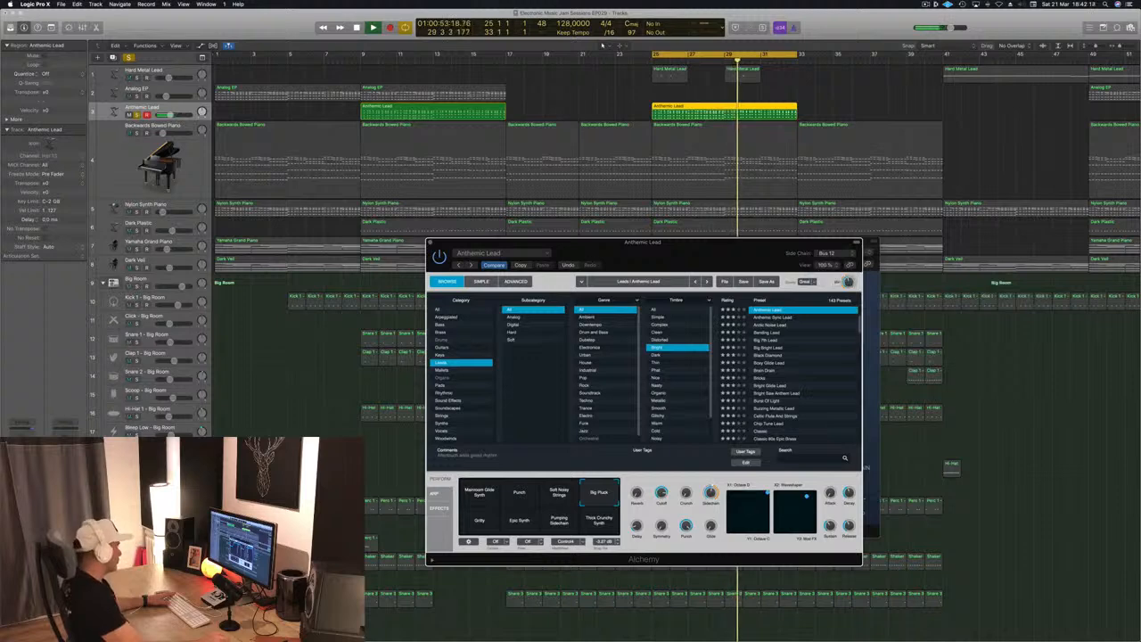
{"action": "scroll", "coordinate": [602, 43], "scroll_direction": "down", "scroll_amount": 8}
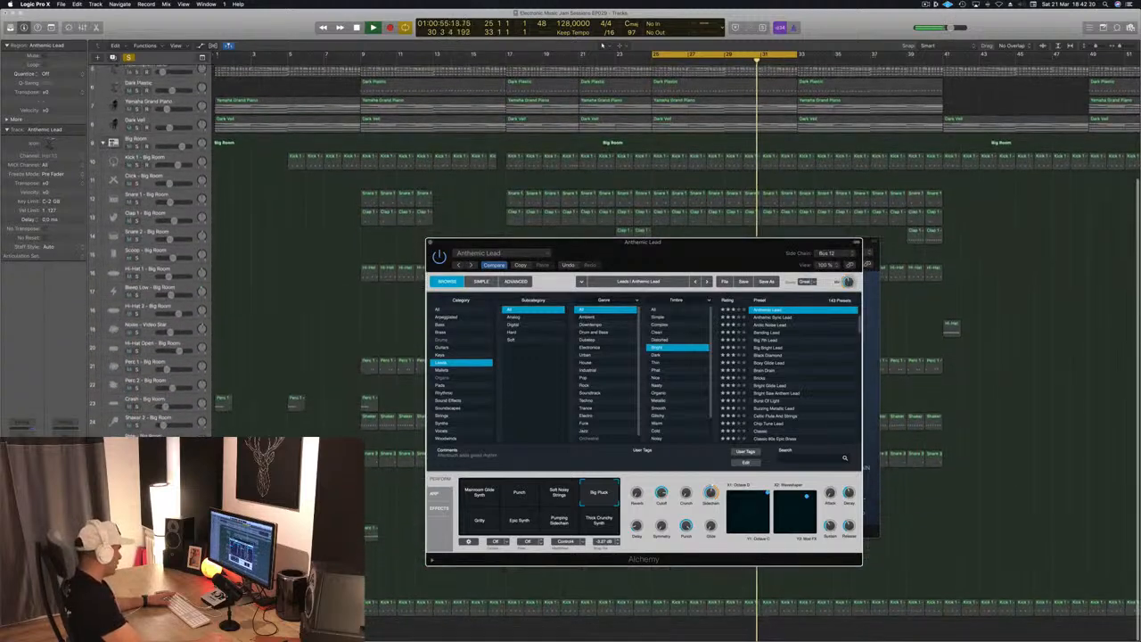
{"action": "scroll", "coordinate": [143, 580], "scroll_direction": "up", "scroll_amount": 1}
{"action": "left_click", "coordinate": [137, 617]}
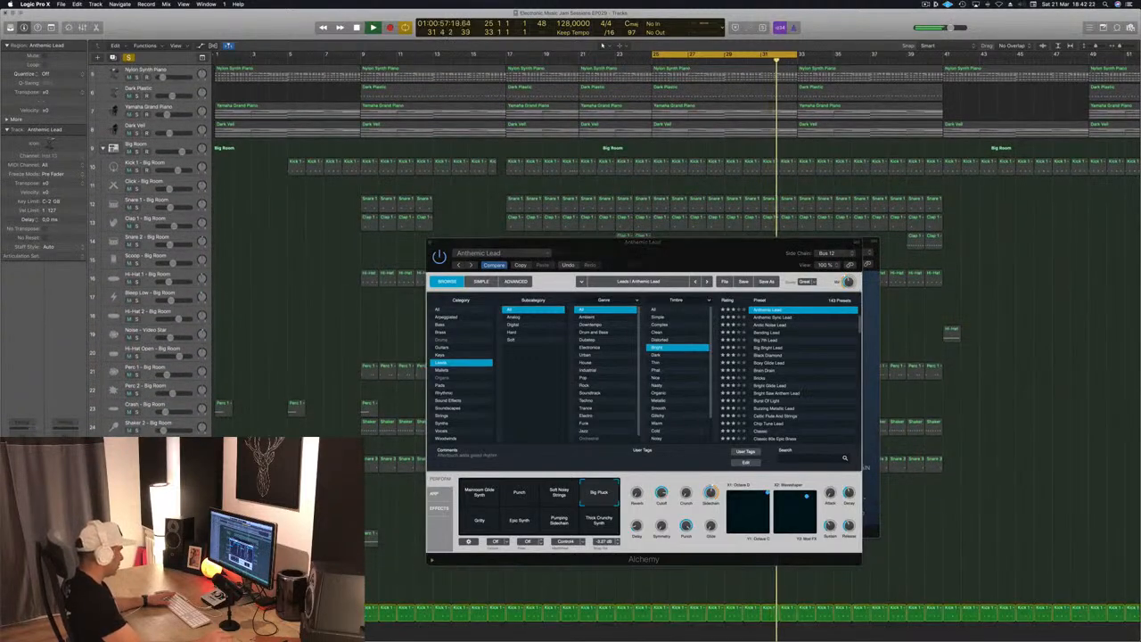
Clear all solos and close the Alchemy and Compressor windows of Anthemic Lead
{"action": "left_click_drag", "start_coordinate": [735, 242], "coordinate": [709, 251]}
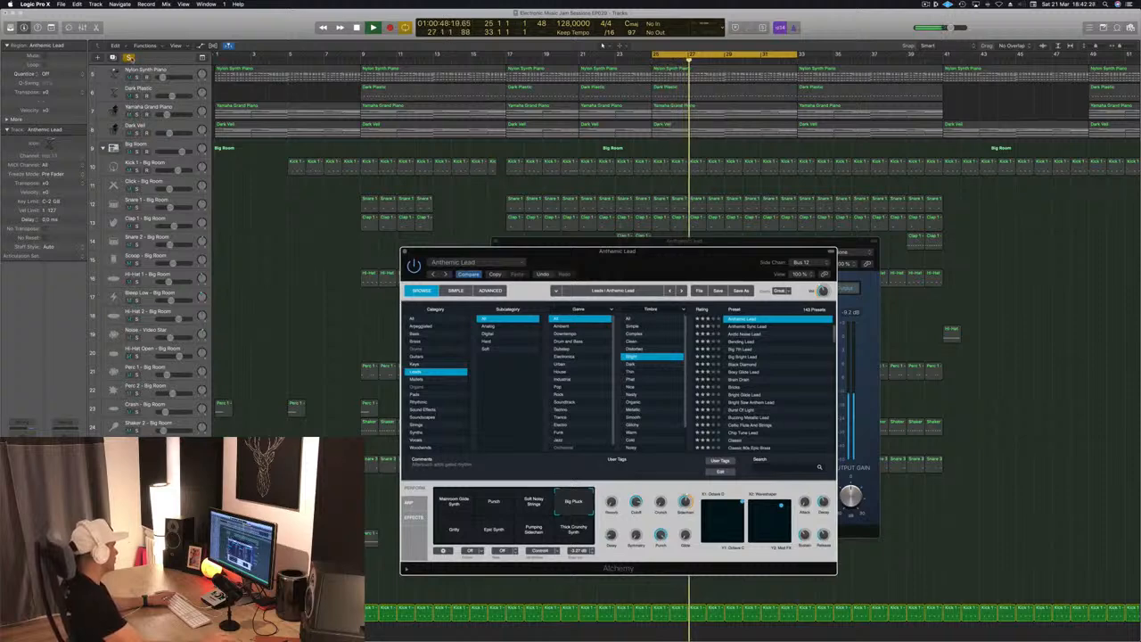
{"action": "left_click", "coordinate": [129, 57]}
{"action": "left_click_drag", "start_coordinate": [661, 257], "coordinate": [624, 275]}
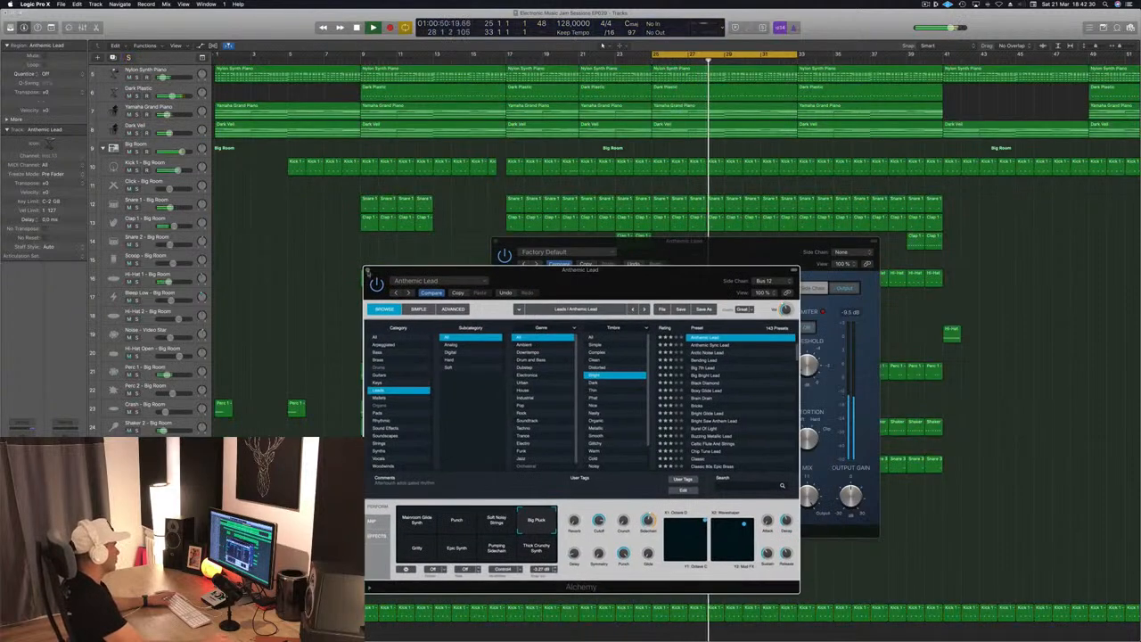
{"action": "left_click", "coordinate": [367, 270]}
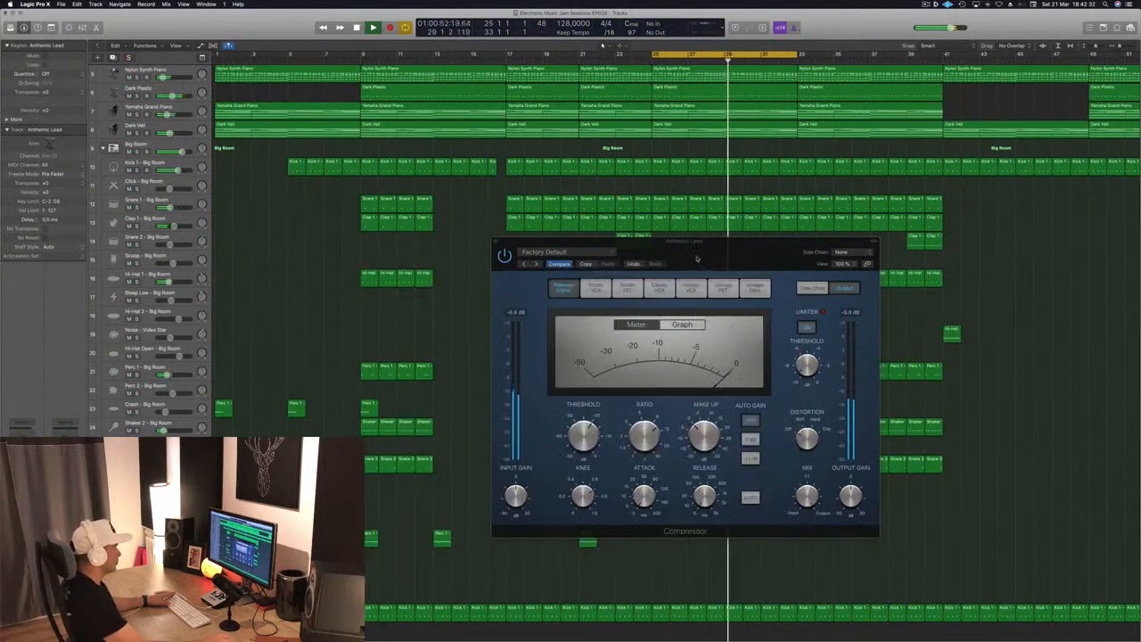
{"action": "left_click_drag", "start_coordinate": [719, 258], "coordinate": [650, 297]}
{"action": "left_click", "coordinate": [425, 280]}
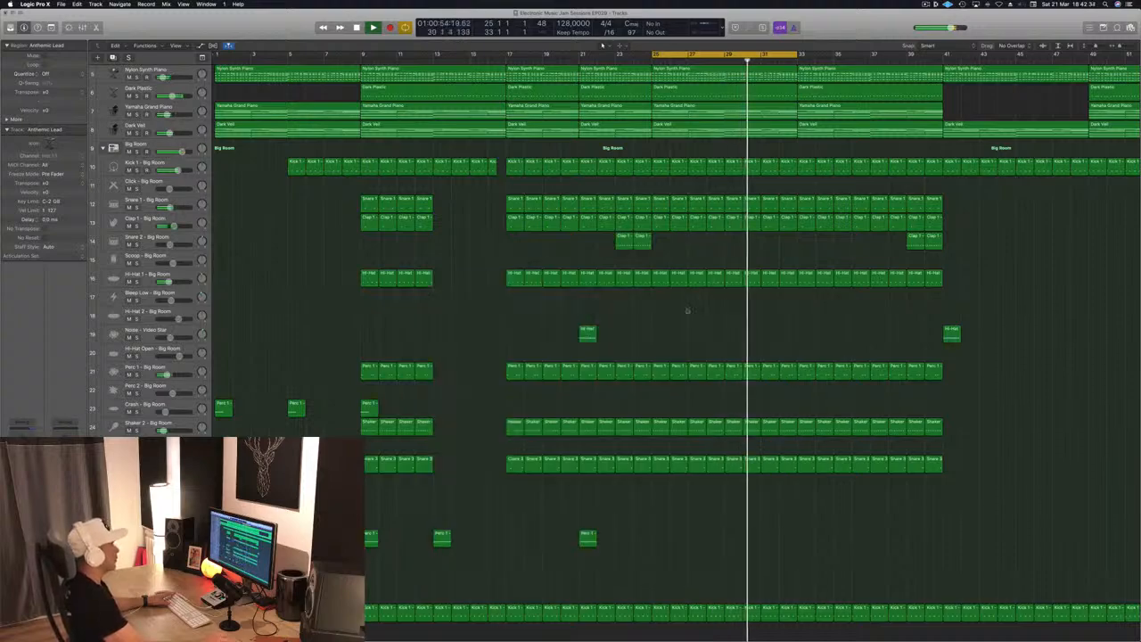
Restart the cycled section, select the Hard Metal Lead track and open its plug-in windows
{"action": "scroll", "coordinate": [825, 89], "scroll_direction": "up", "scroll_amount": 4}
{"action": "scroll", "coordinate": [825, 89], "scroll_direction": "up", "scroll_amount": 5}
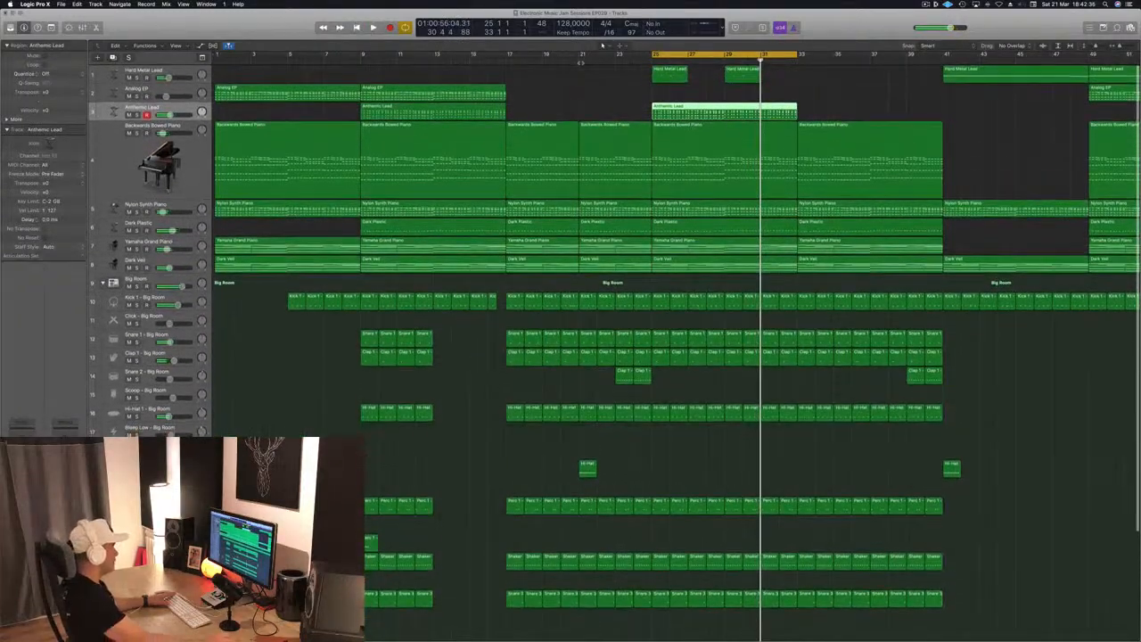
{"action": "key", "text": "space"}
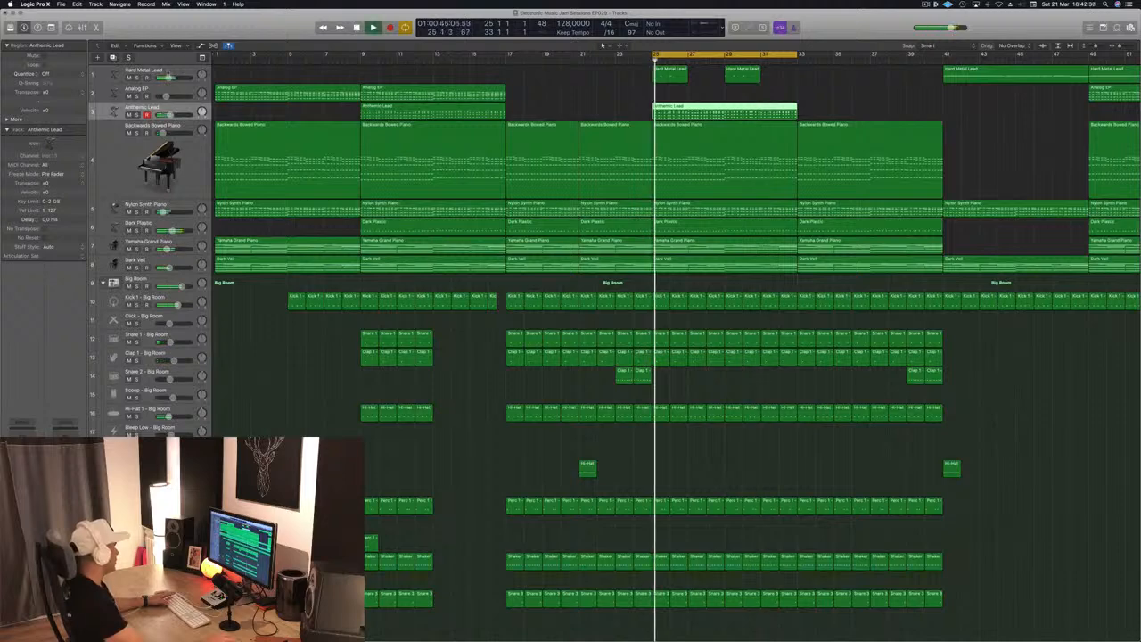
{"action": "left_click", "coordinate": [147, 73]}
{"action": "key", "text": "space"}
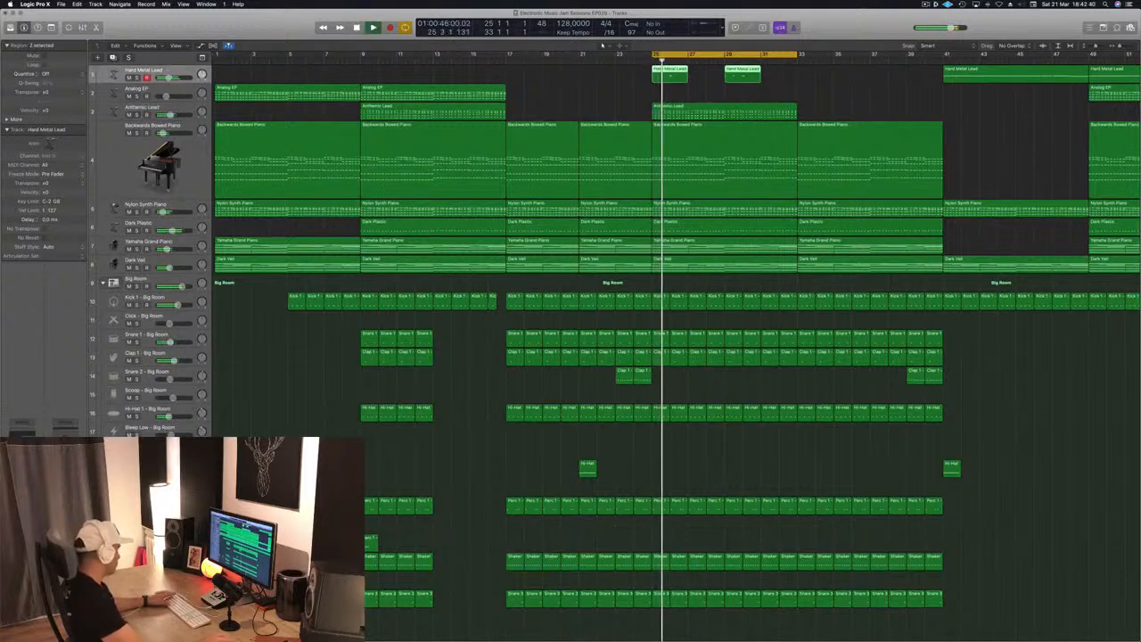
{"action": "key", "text": "space"}
{"action": "key", "text": "v"}
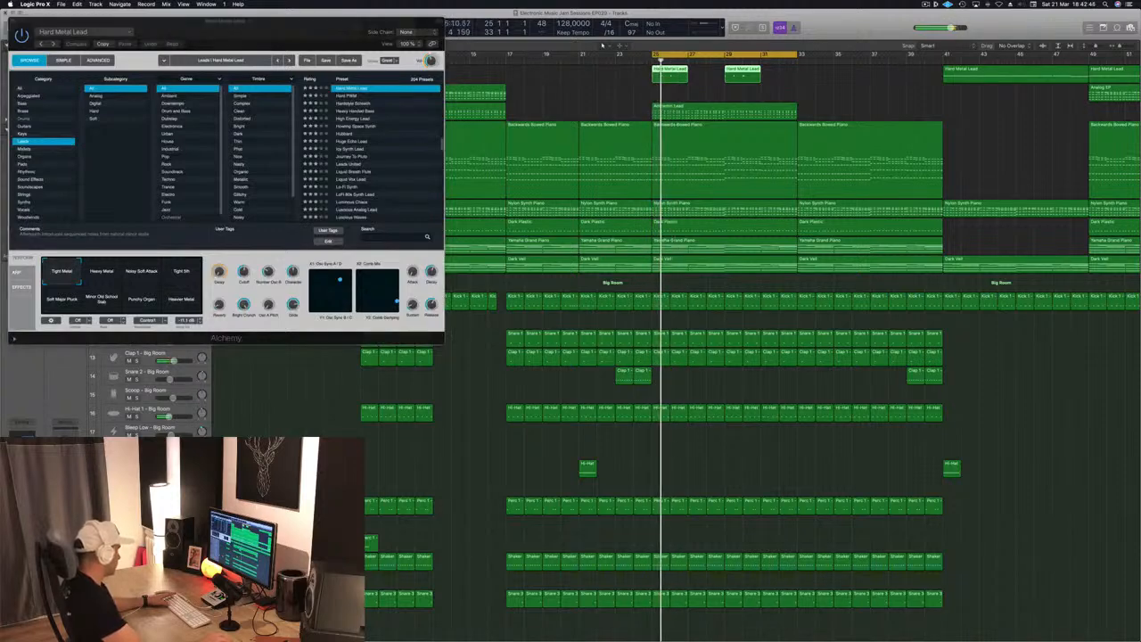
{"action": "key", "text": "v"}
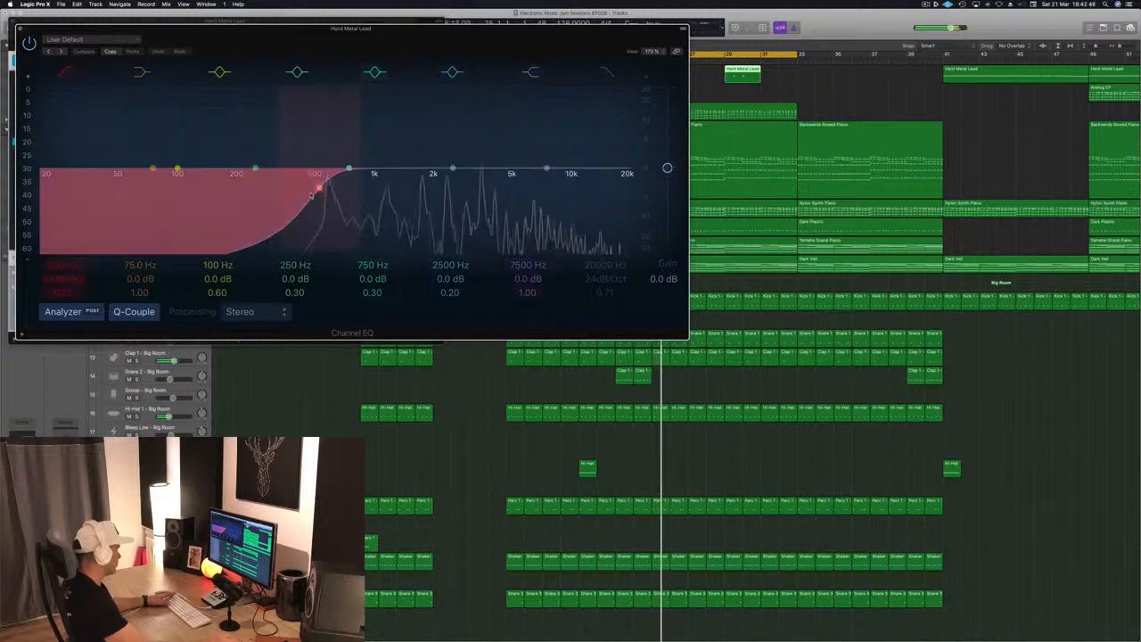
Raise Hard Metal Lead's EQ low cut to about 1320 Hz, set its high shelf to 10400 Hz at -1.5 dB, and close the plug-in windows
{"action": "left_click_drag", "start_coordinate": [321, 189], "coordinate": [355, 193]}
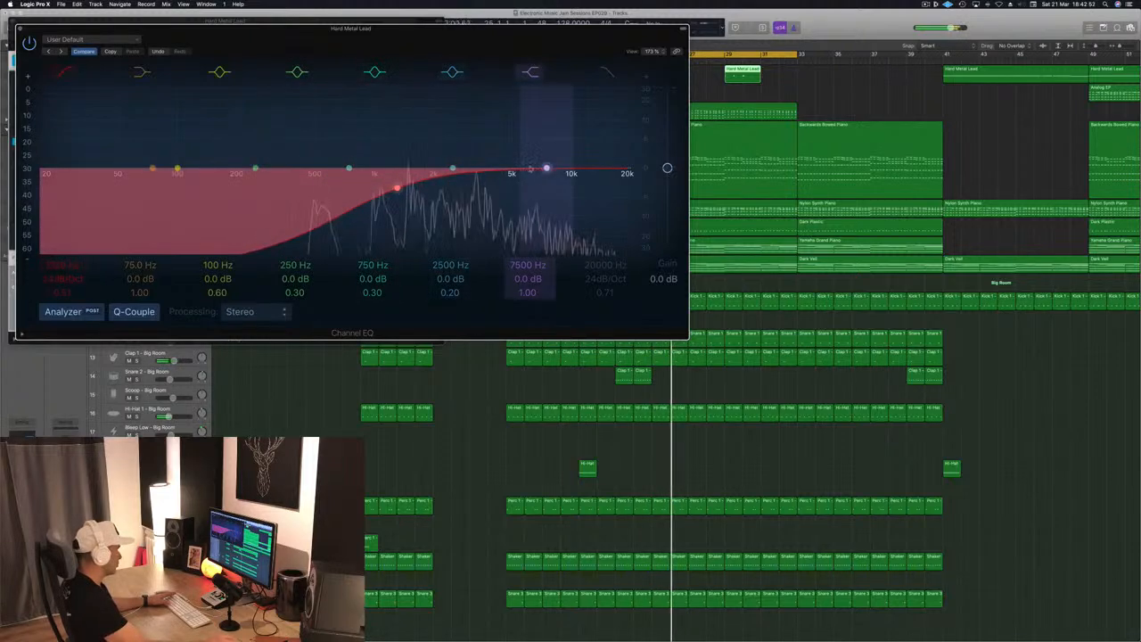
{"action": "left_click_drag", "start_coordinate": [546, 168], "coordinate": [571, 173]}
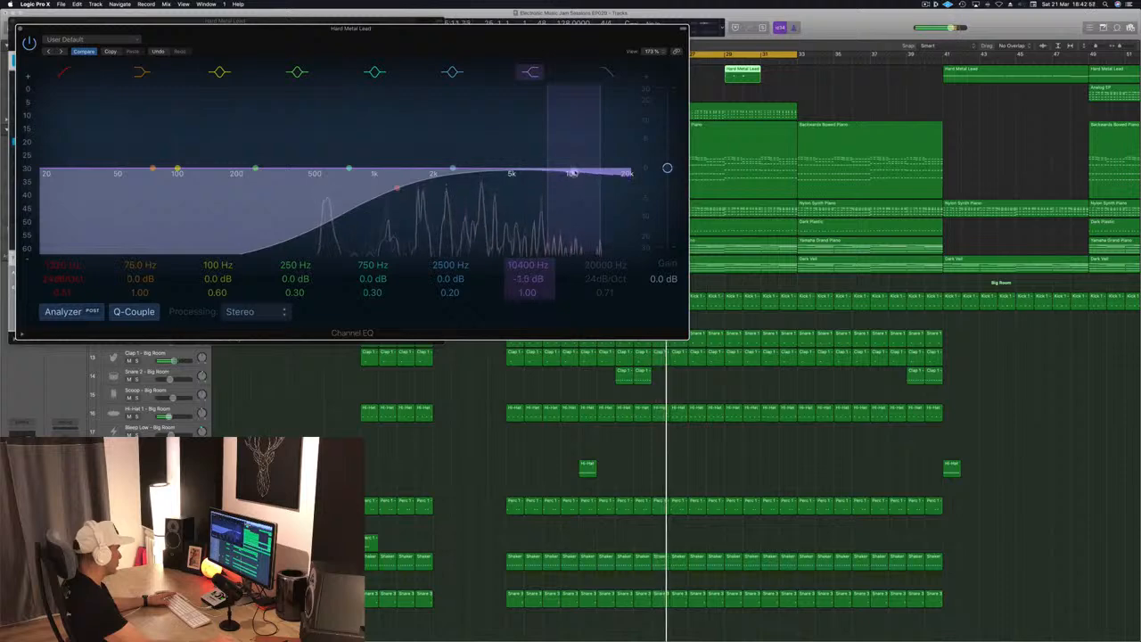
{"action": "left_click", "coordinate": [19, 28]}
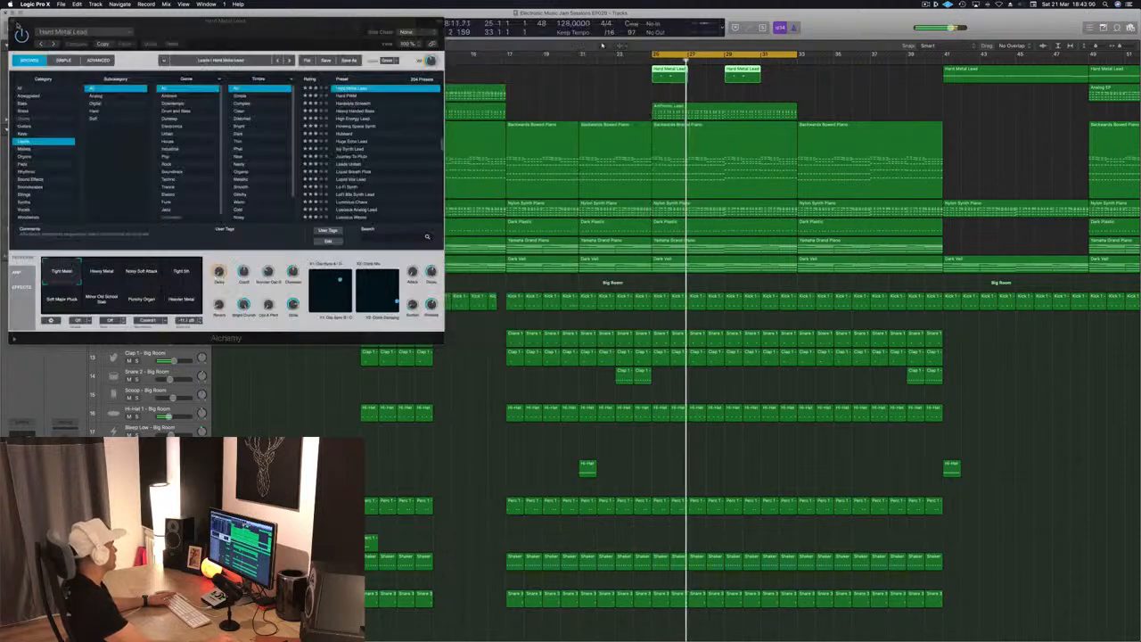
{"action": "left_click", "coordinate": [14, 22]}
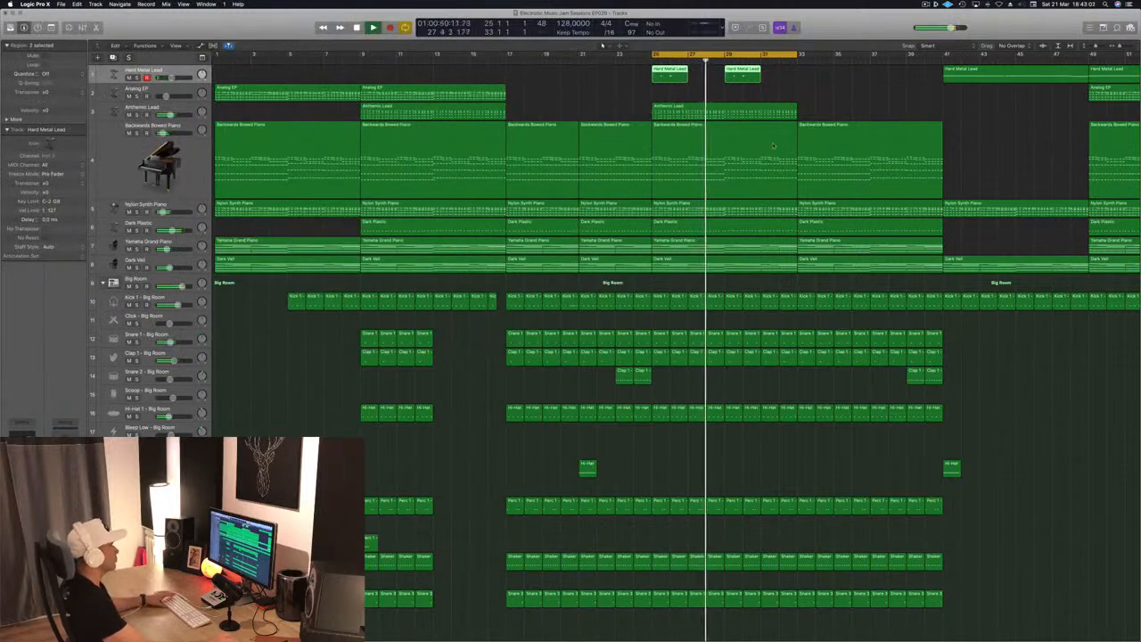
Deselect the regions, save the project and restart the cycled section with the arrangement zoomed out
{"action": "left_click", "coordinate": [562, 94]}
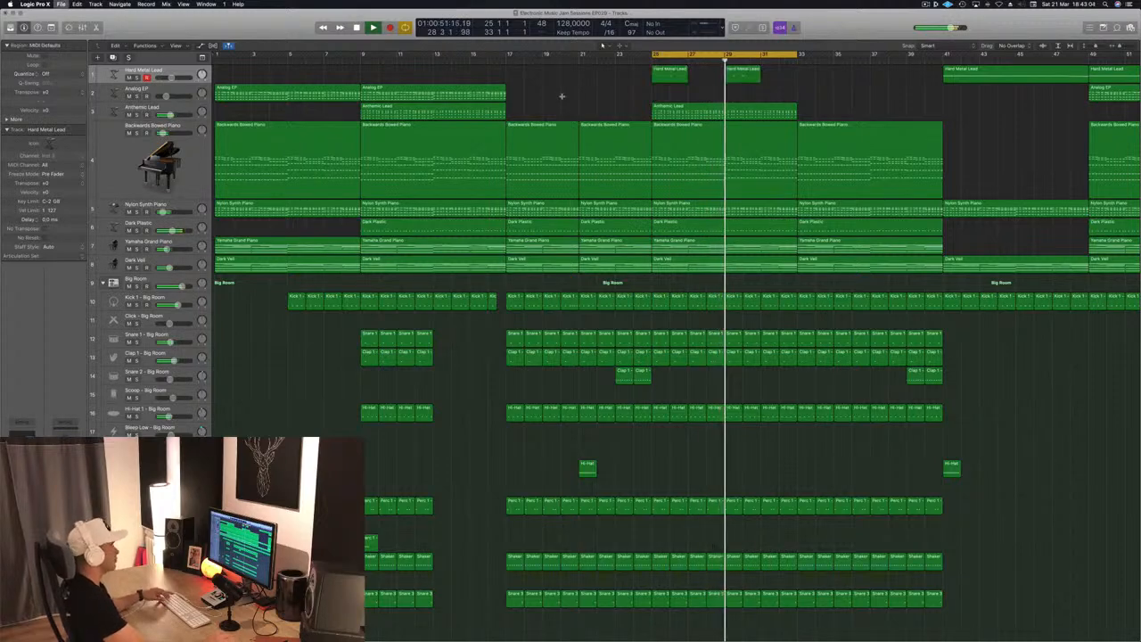
{"action": "key", "text": "super+s"}
{"action": "key", "text": "super+Left"}
{"action": "key", "text": "Return"}
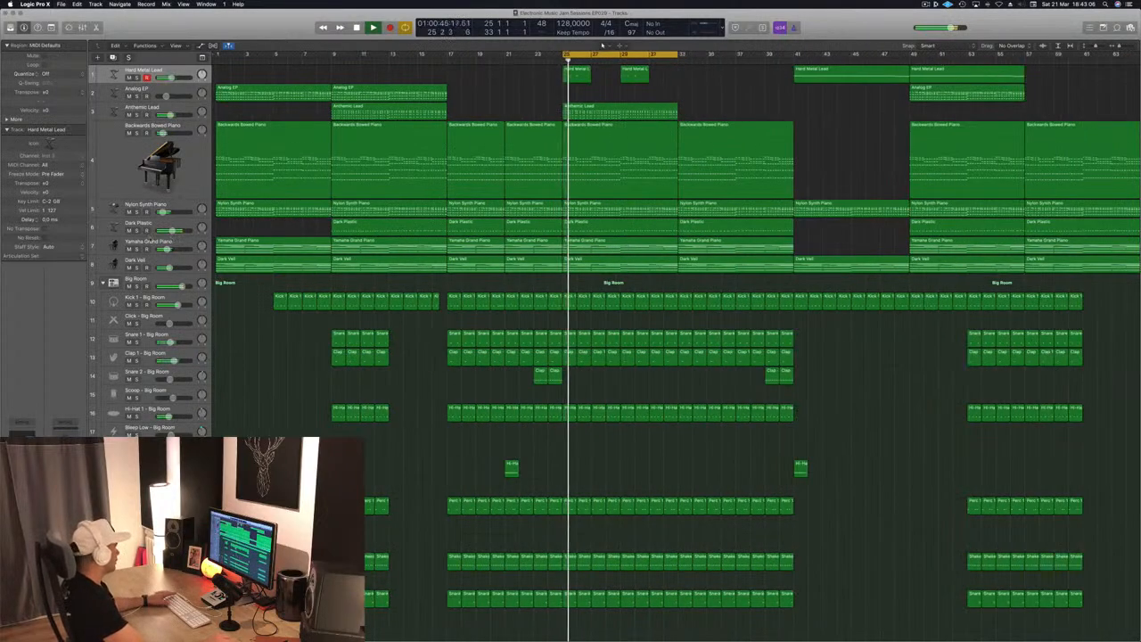
Audition Yamaha Grand Piano briefly in solo, return to the full mix and select its track
{"action": "left_click", "coordinate": [137, 249]}
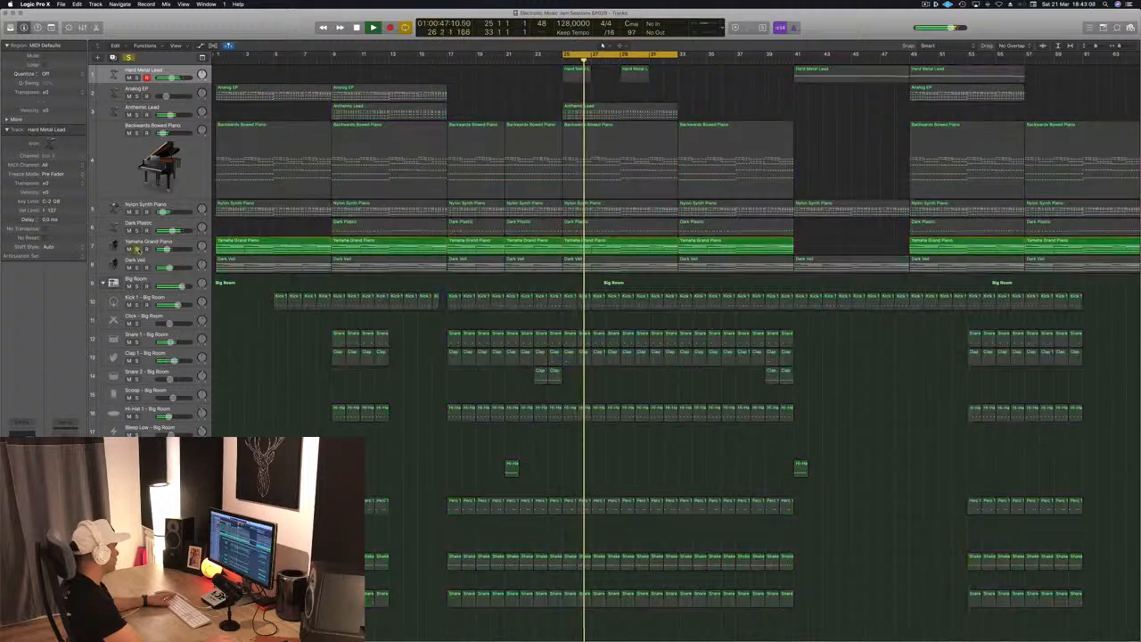
{"action": "left_click", "coordinate": [137, 250]}
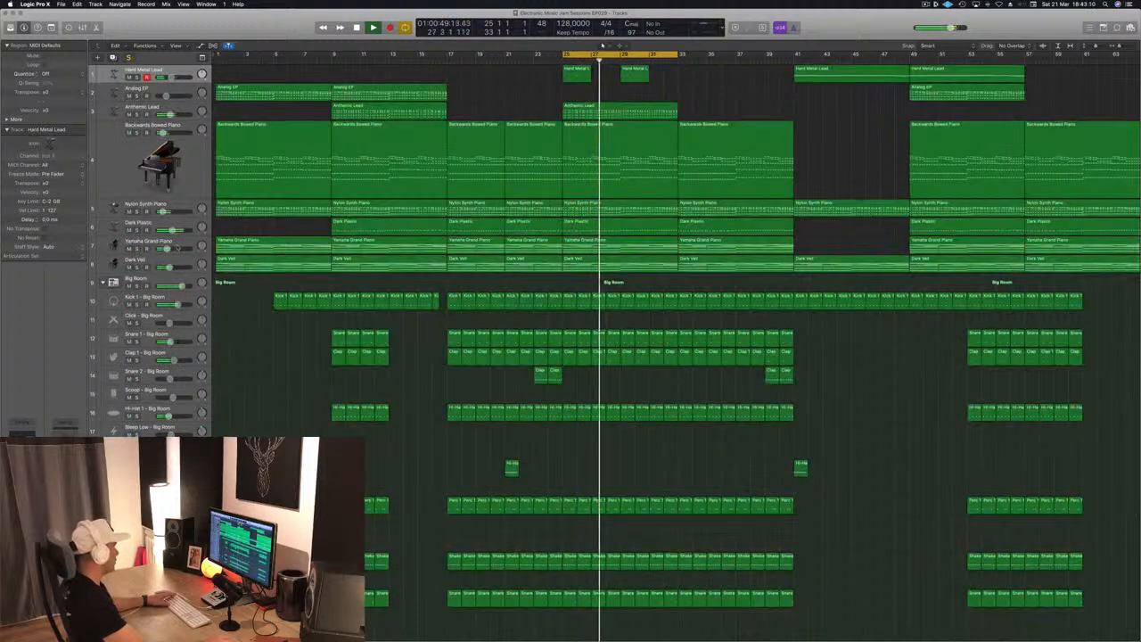
{"action": "left_click", "coordinate": [183, 243]}
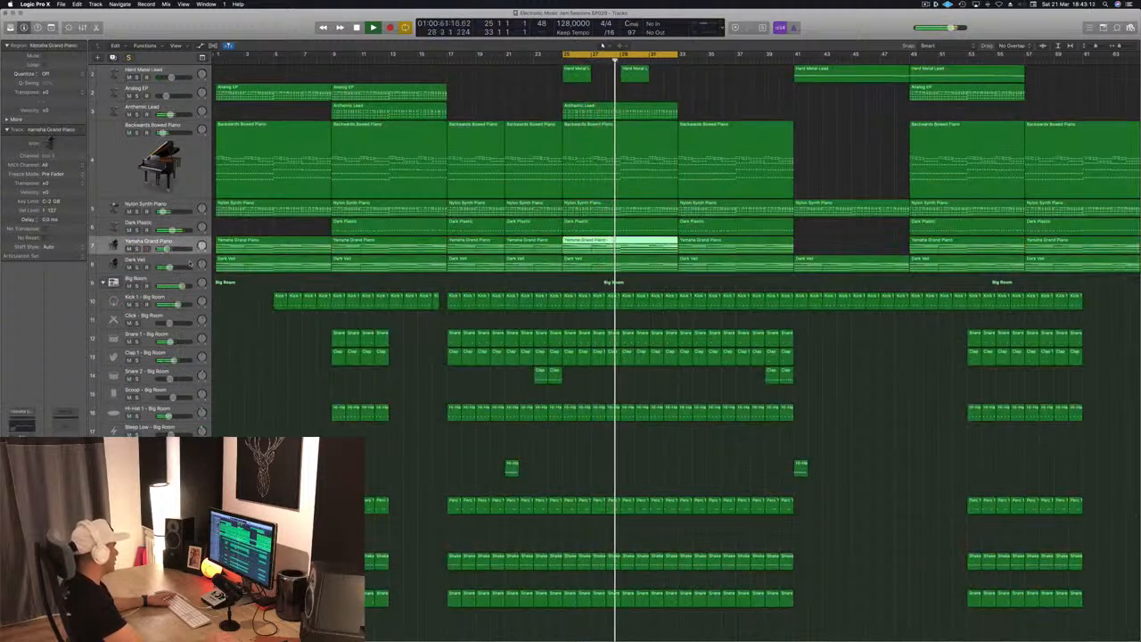
Solo Dark Veil and set its compressor's side chain input to Bus 12, Sidechain Trigger - Big Room
{"action": "left_click", "coordinate": [191, 265]}
{"action": "left_click", "coordinate": [138, 267]}
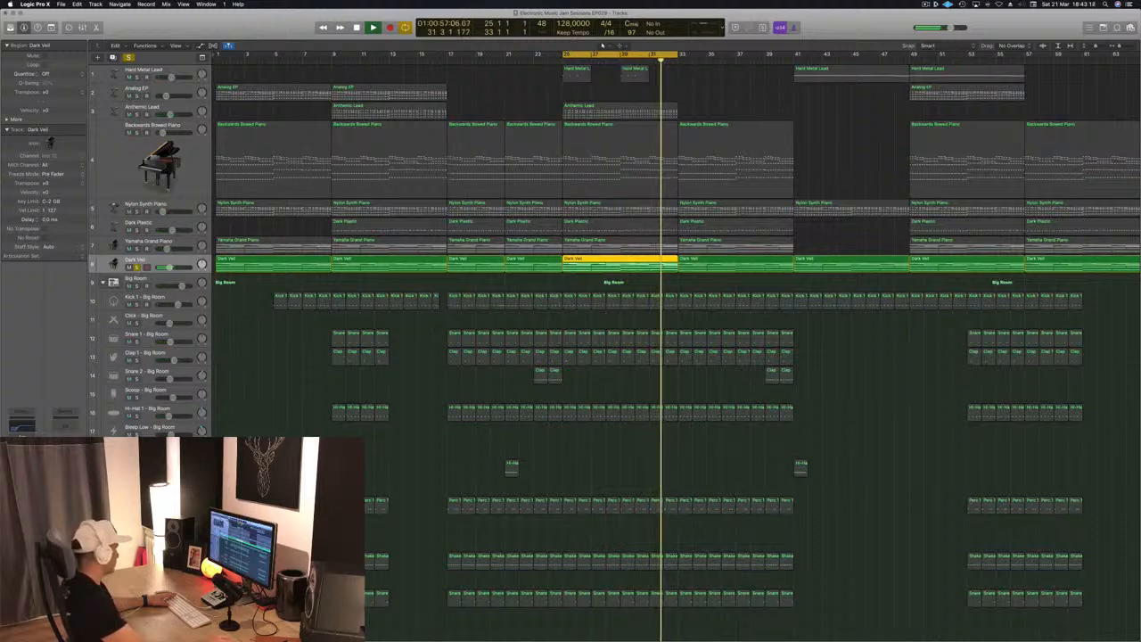
{"action": "key", "text": "v"}
{"action": "left_click", "coordinate": [358, 33]}
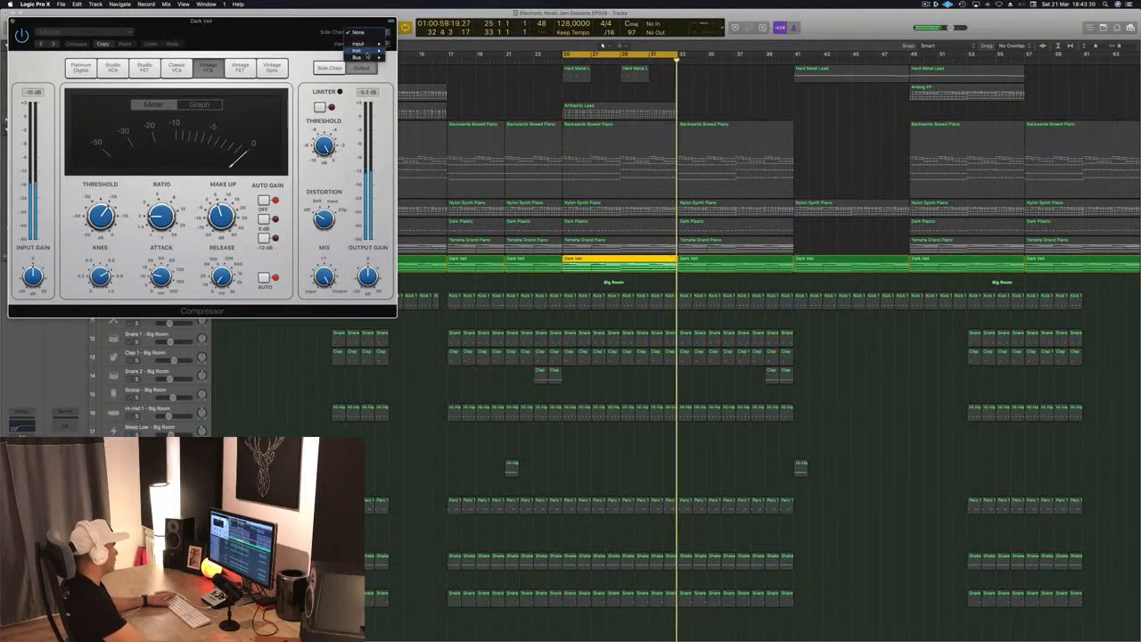
{"action": "mouse_move", "coordinate": [366, 57]}
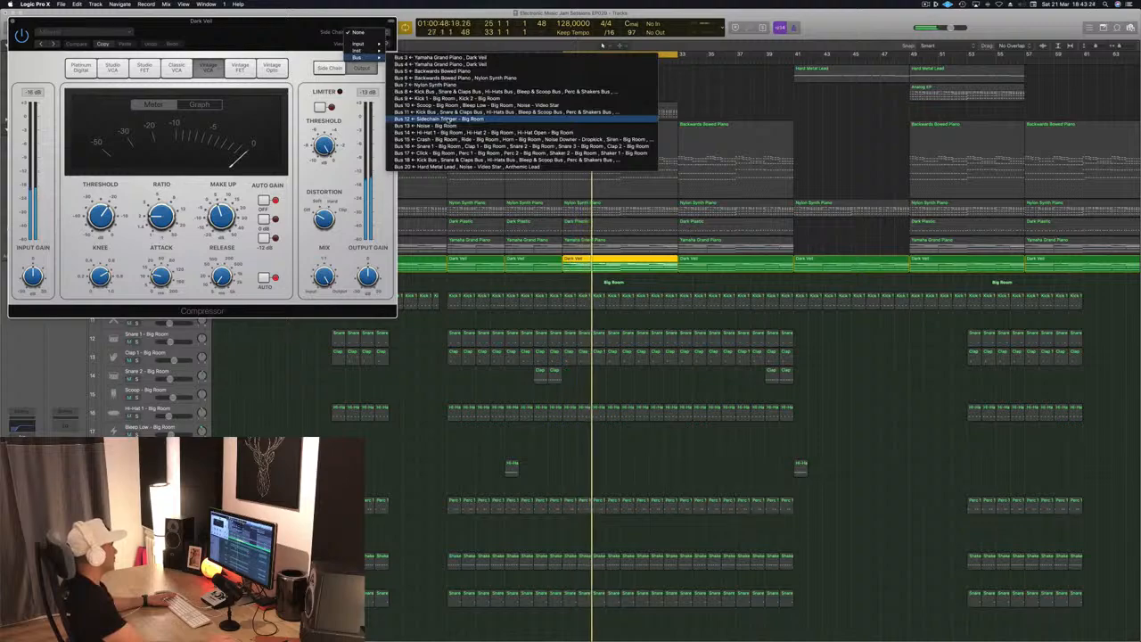
{"action": "left_click", "coordinate": [446, 118]}
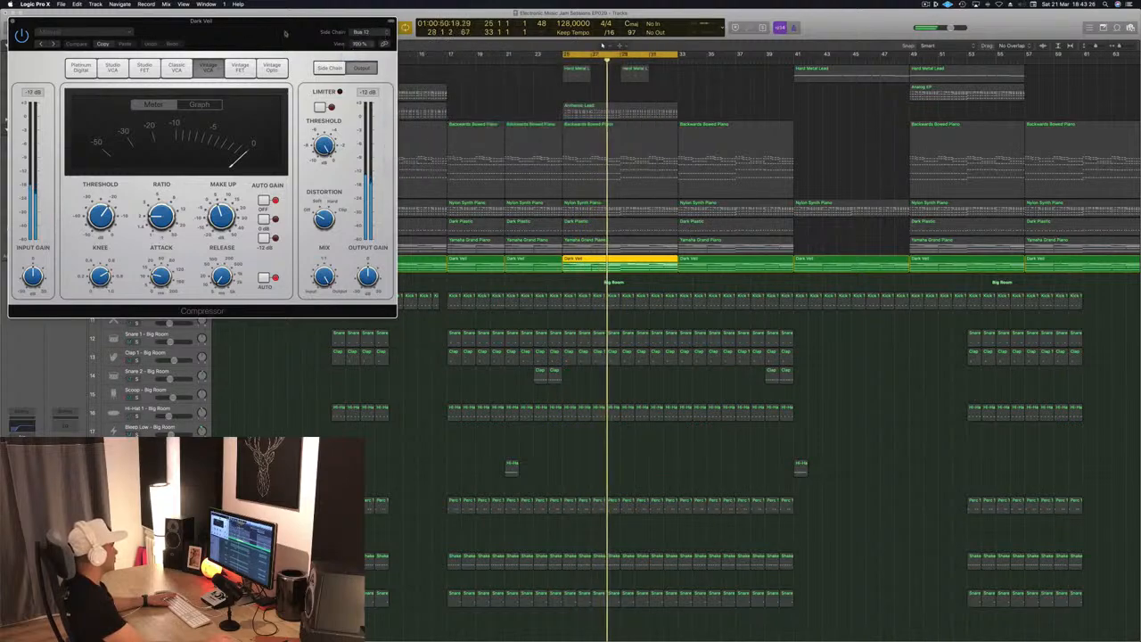
Place Dark Veil's compressor window over the arrangement and solo the sidechain trigger track with it
{"action": "left_click_drag", "start_coordinate": [268, 36], "coordinate": [800, 159]}
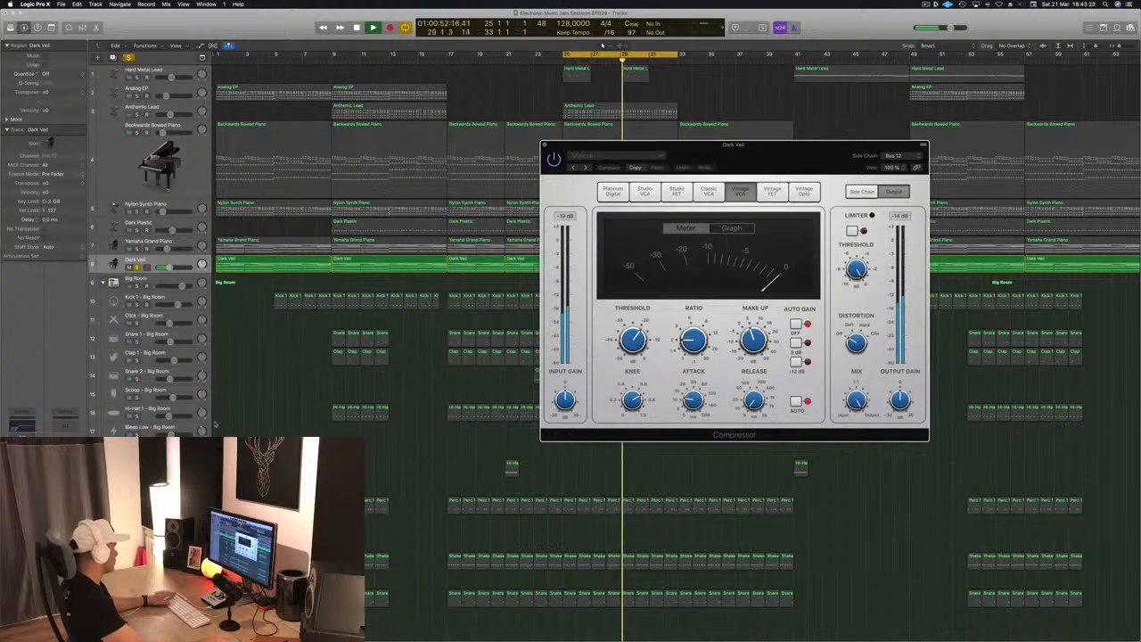
{"action": "scroll", "coordinate": [499, 223], "scroll_direction": "down", "scroll_amount": 3}
{"action": "scroll", "coordinate": [615, 125], "scroll_direction": "down", "scroll_amount": 5}
{"action": "left_click", "coordinate": [615, 127]}
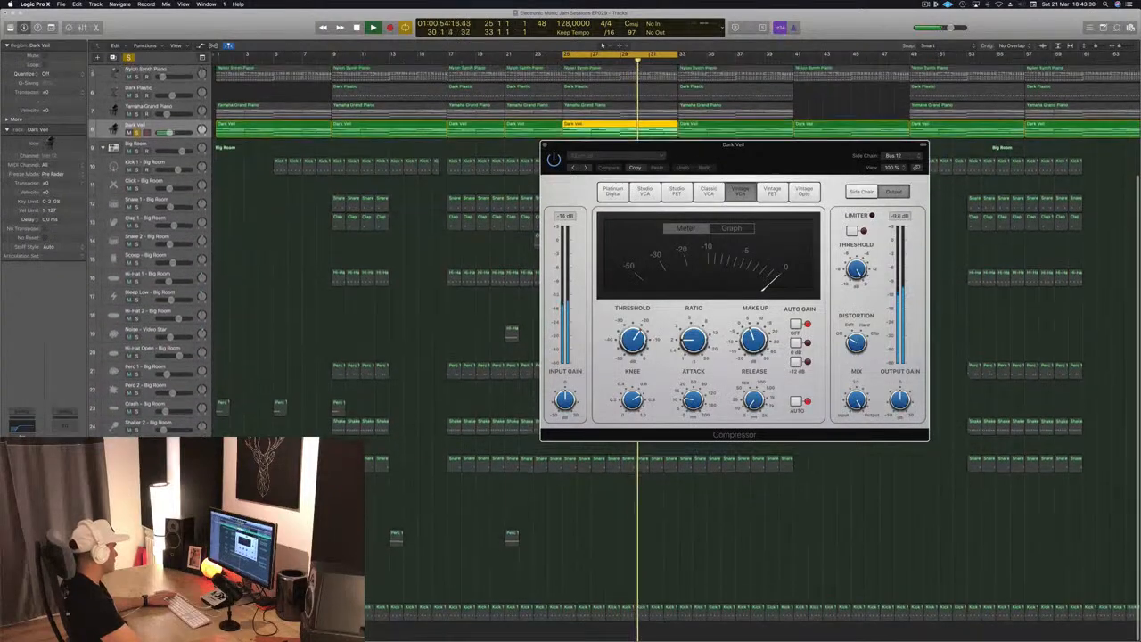
{"action": "left_click", "coordinate": [136, 616]}
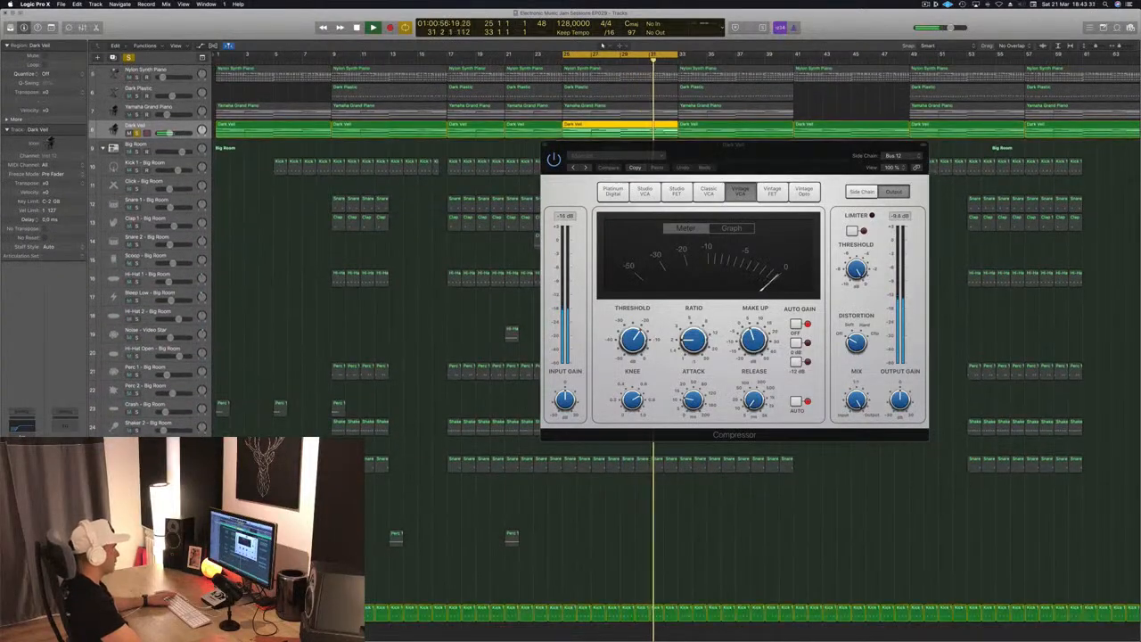
Tune Dark Veil's sidechain compressor by ear: lower the threshold, raise the ratio, set the attack to 0.0 ms and adjust the release
{"action": "left_click_drag", "start_coordinate": [637, 340], "coordinate": [699, 321]}
{"action": "mouse_move", "coordinate": [695, 344]}
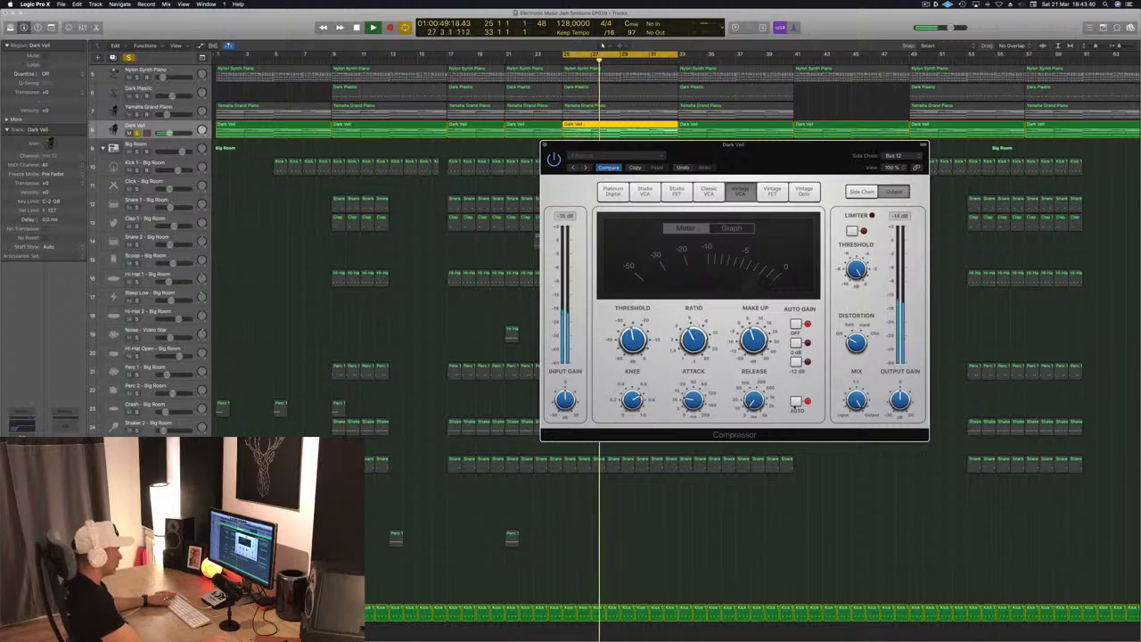
{"action": "mouse_move", "coordinate": [756, 403]}
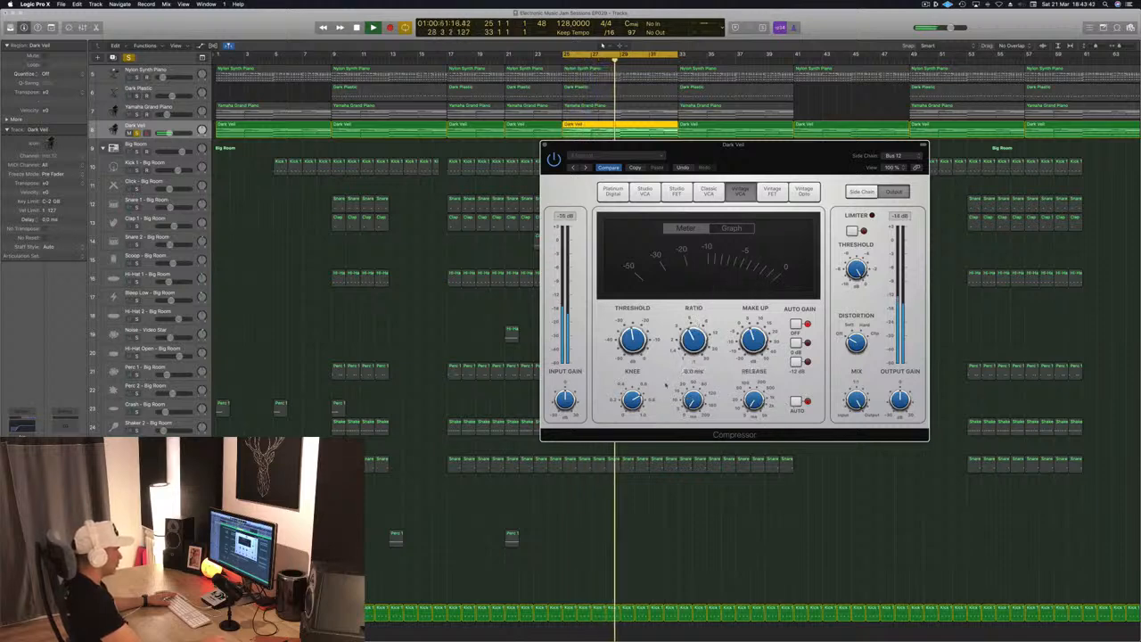
{"action": "mouse_move", "coordinate": [640, 346]}
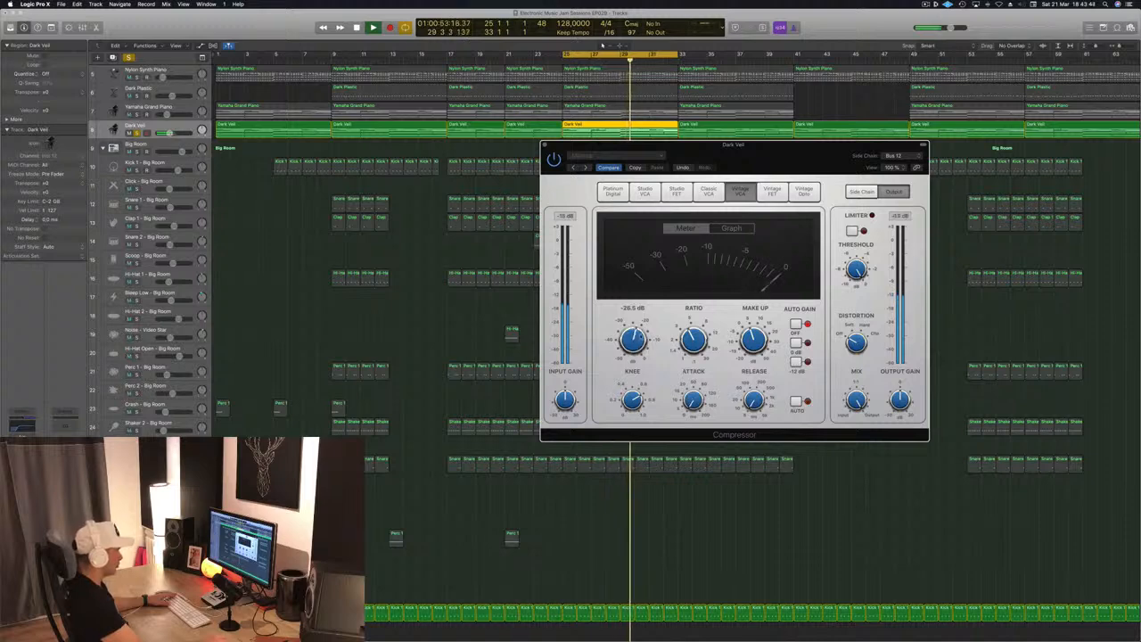
{"action": "left_click_drag", "start_coordinate": [639, 346], "coordinate": [642, 321]}
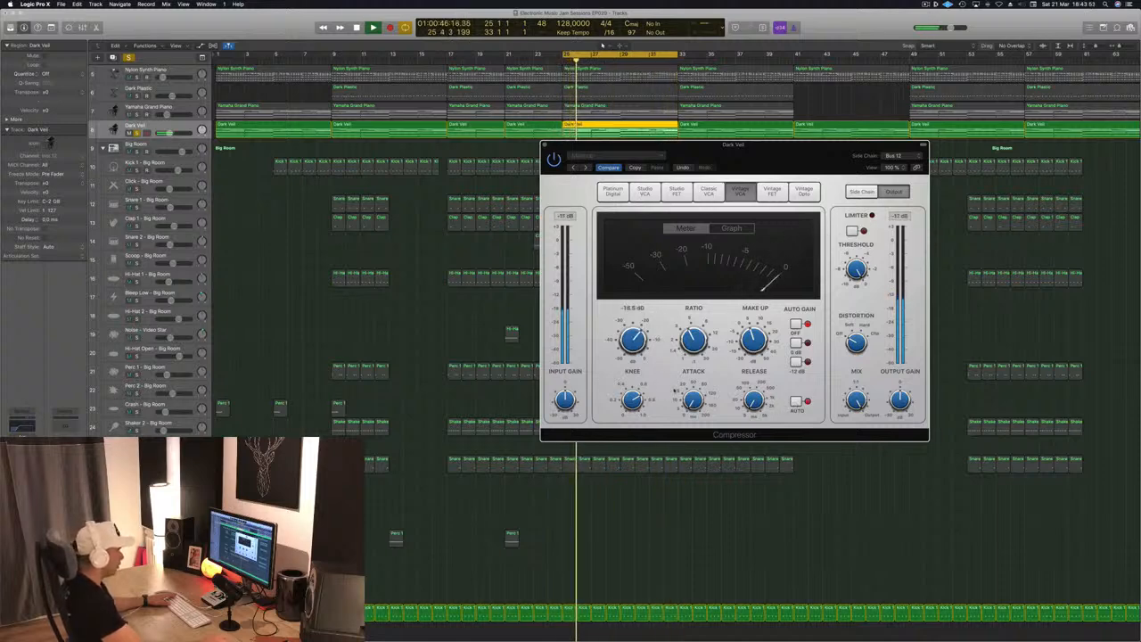
{"action": "mouse_move", "coordinate": [693, 403]}
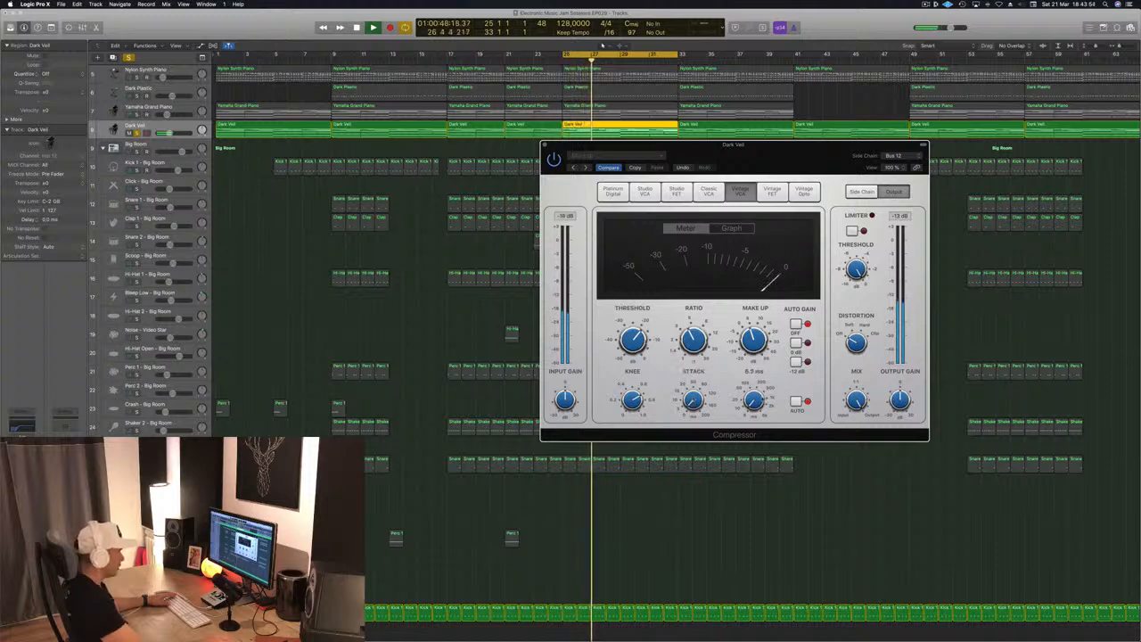
{"action": "left_click_drag", "start_coordinate": [760, 406], "coordinate": [760, 403]}
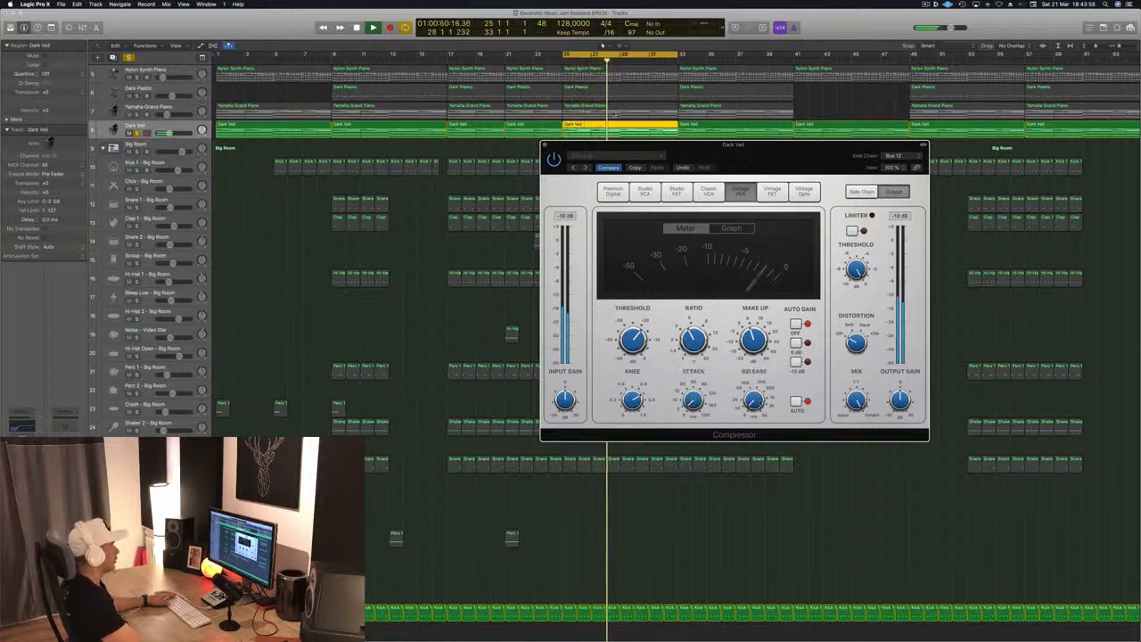
{"action": "left_click_drag", "start_coordinate": [633, 340], "coordinate": [634, 343]}
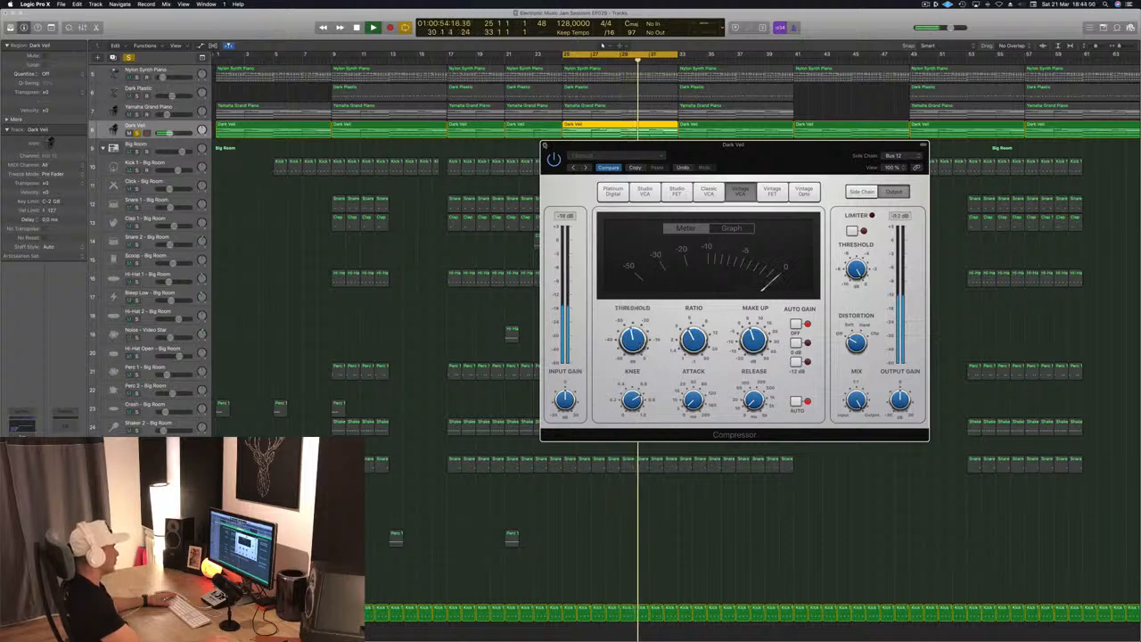
Close the Dark Veil compressor, clear all solos to return to the full mix, deselect the region and save the project
{"action": "left_click", "coordinate": [545, 144]}
{"action": "left_click", "coordinate": [128, 58]}
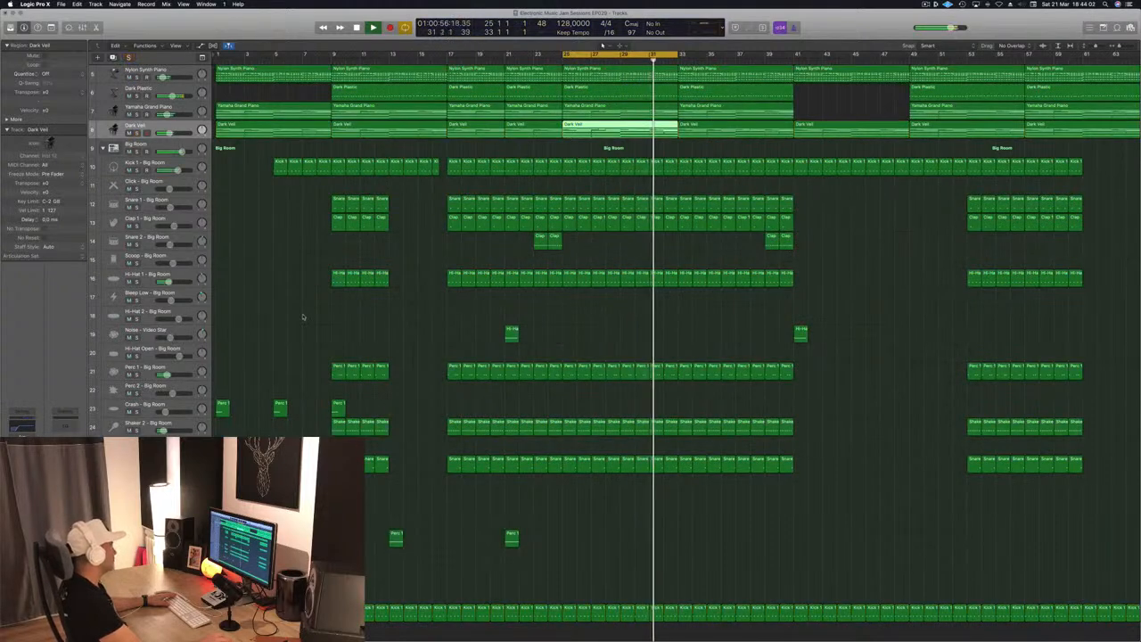
{"action": "left_click", "coordinate": [608, 341]}
{"action": "key", "text": "super+s"}
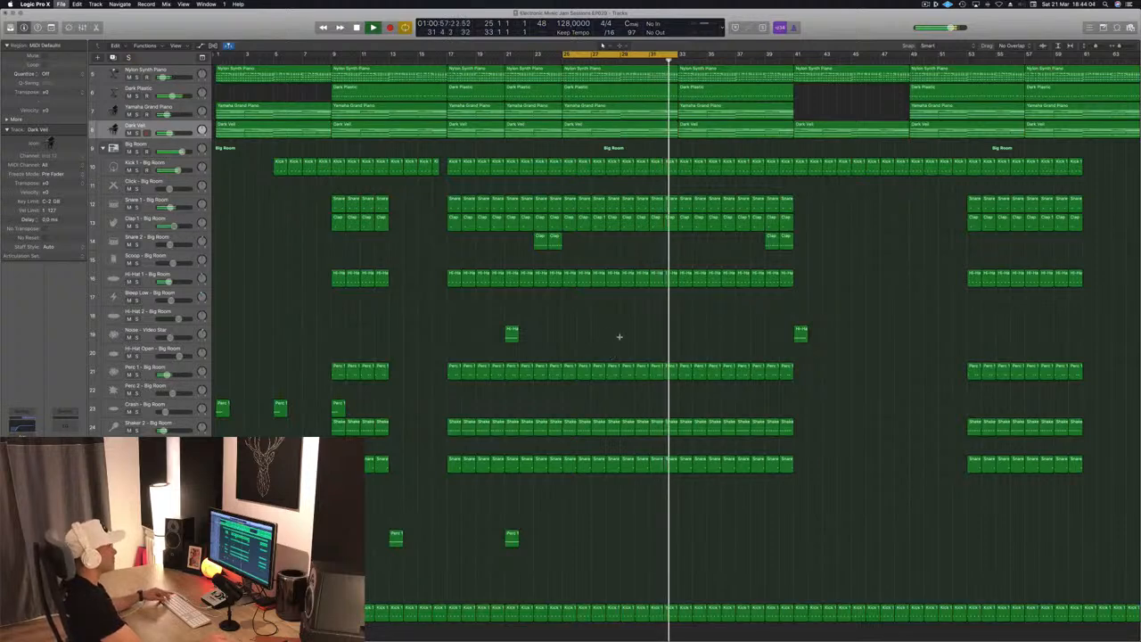
Extend the end of the cycle range from bar 33 to bar 66, with all tracks of the arrangement in view
{"action": "scroll", "coordinate": [620, 337], "scroll_direction": "down", "scroll_amount": 5}
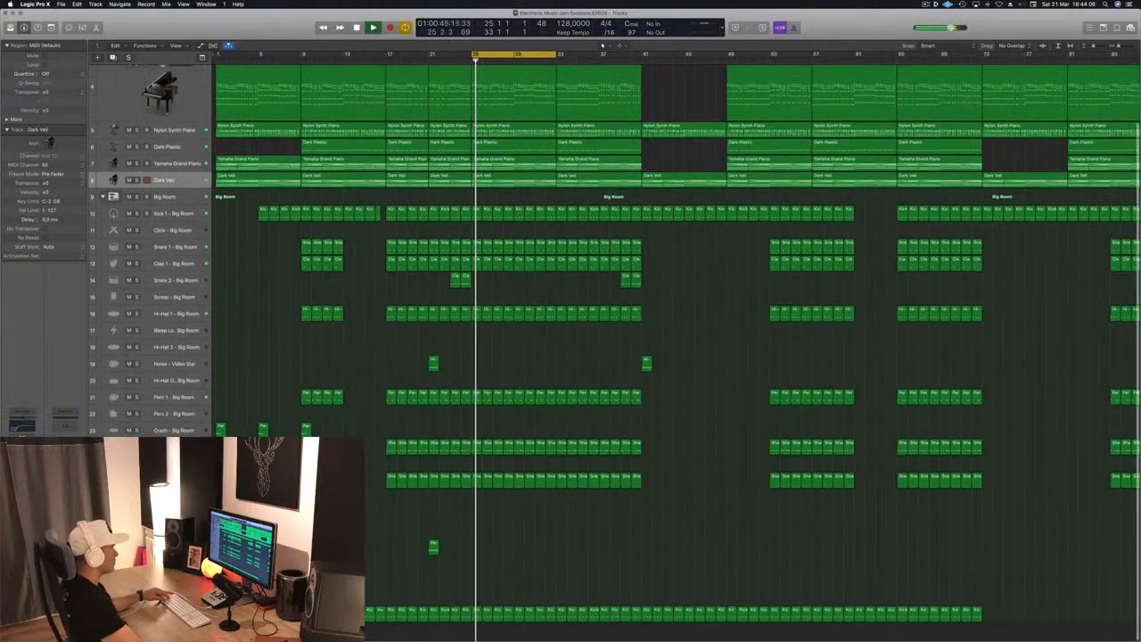
{"action": "key", "text": "super+Up"}
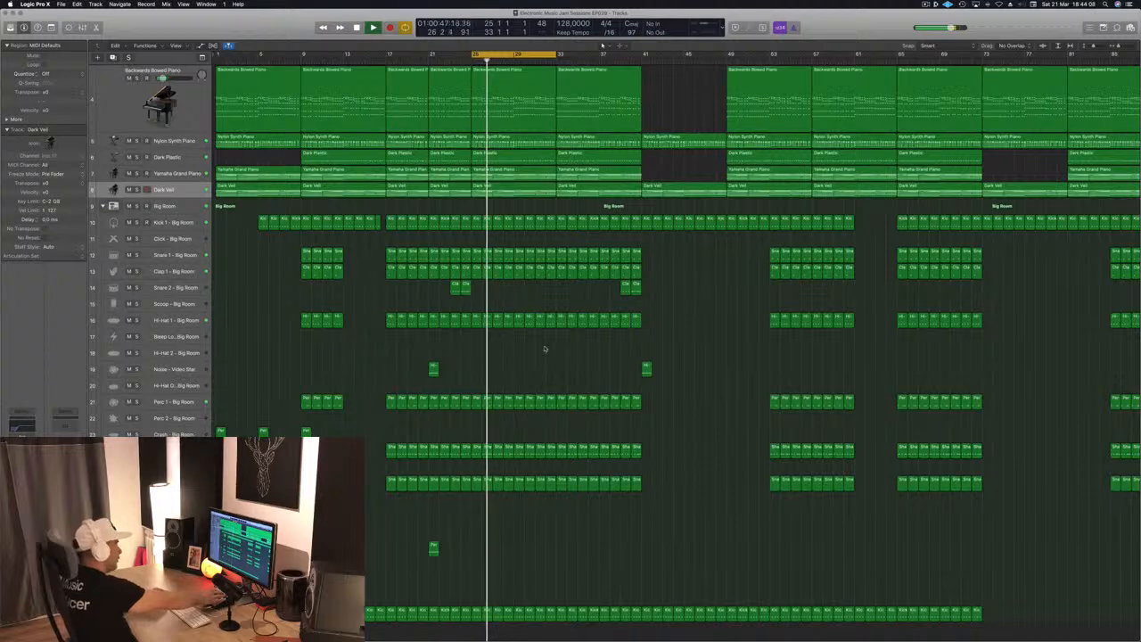
{"action": "scroll", "coordinate": [545, 349], "scroll_direction": "up", "scroll_amount": 2}
{"action": "scroll", "coordinate": [544, 348], "scroll_direction": "up", "scroll_amount": 3}
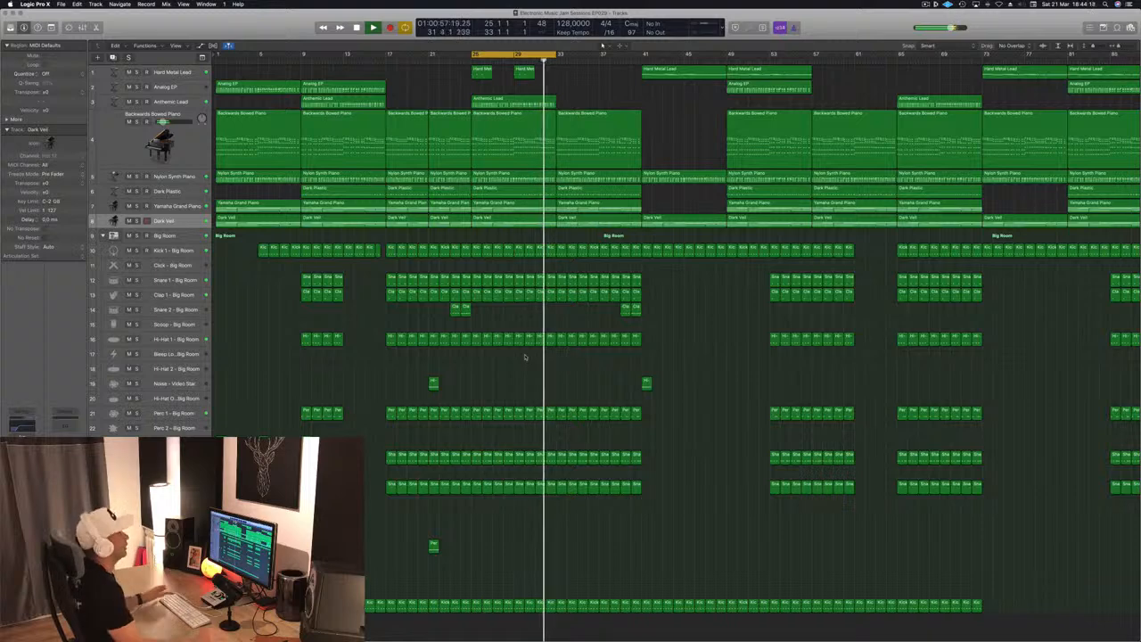
{"action": "key", "text": "space"}
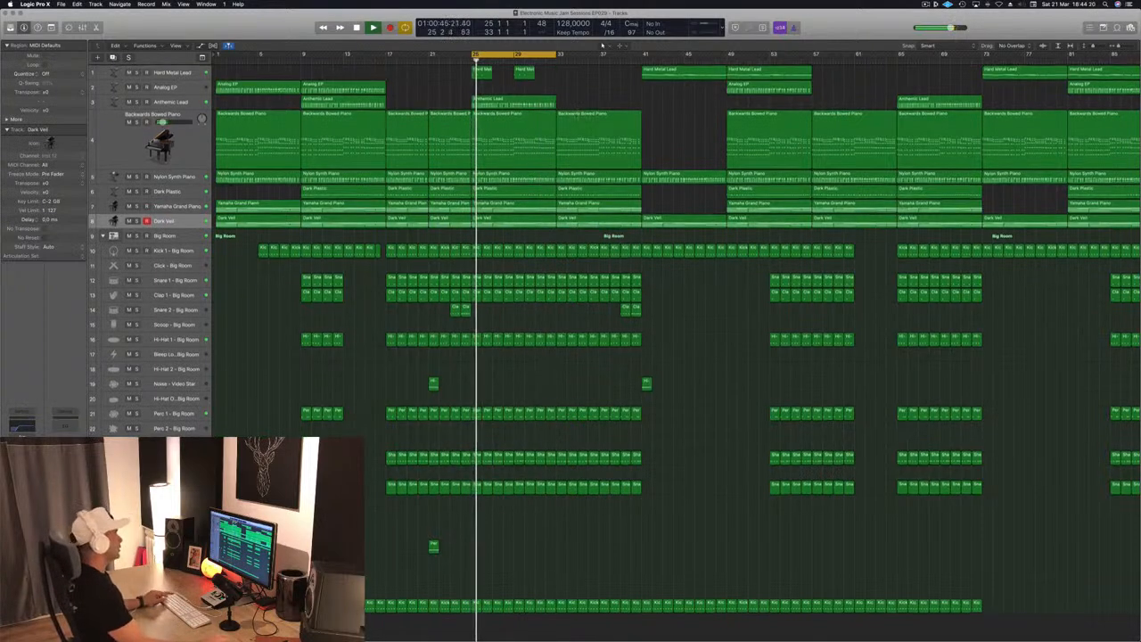
{"action": "key", "text": "super+Left"}
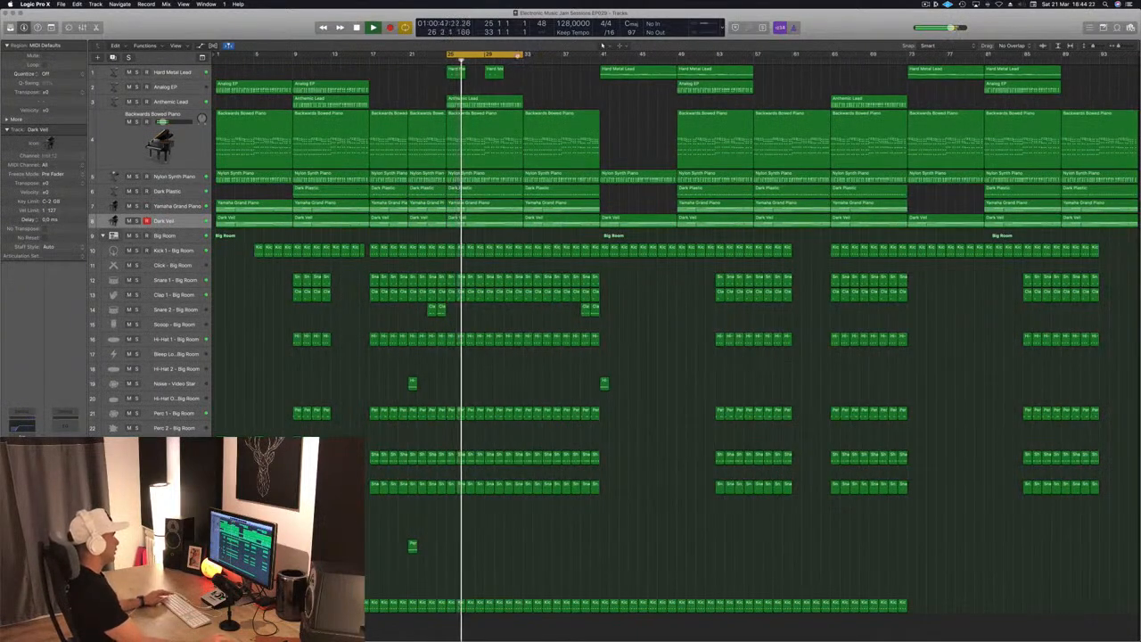
{"action": "left_click_drag", "start_coordinate": [524, 55], "coordinate": [842, 59]}
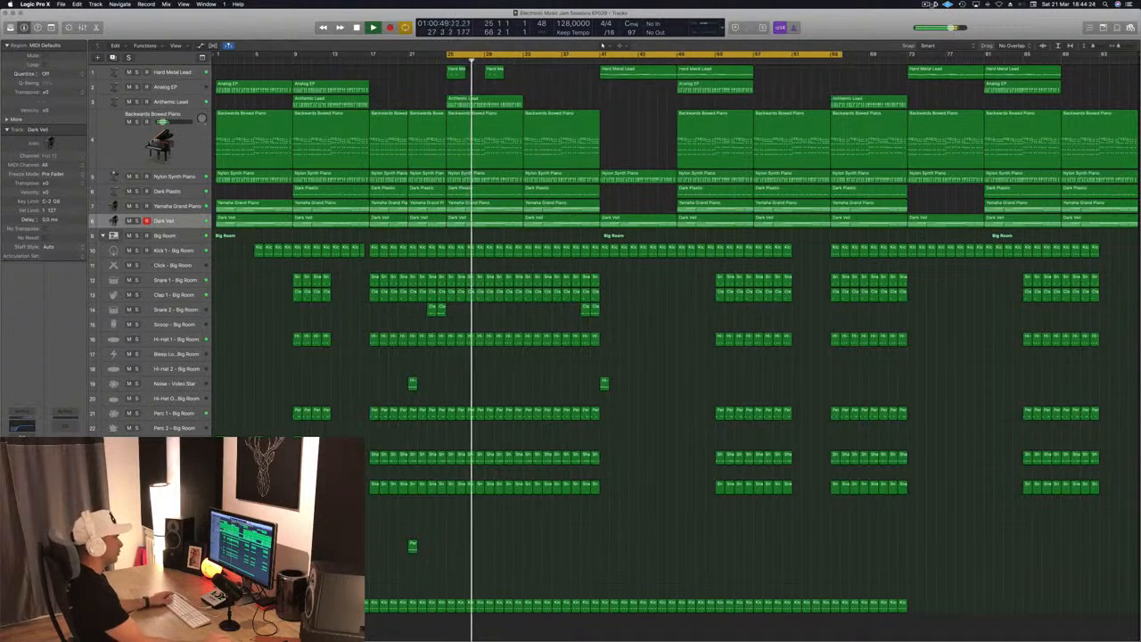
{"action": "left_click", "coordinate": [926, 4]}
{"action": "left_click", "coordinate": [872, 31]}
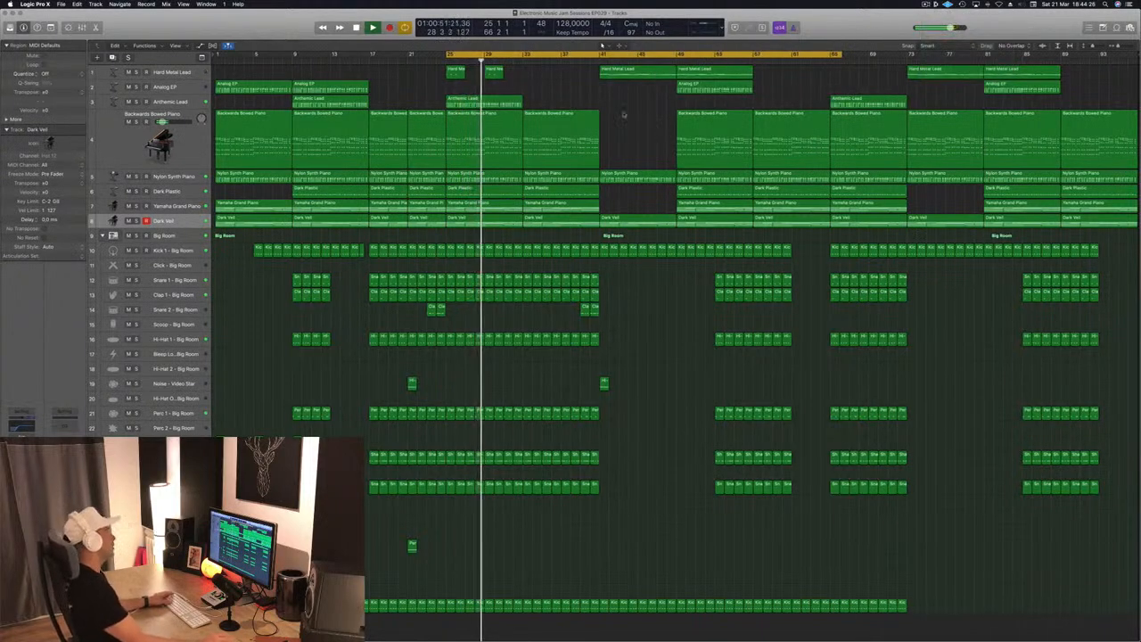
Play from about bar 32, save, and delete the Big Room drum regions between bars 53 and 61, keeping the kick
{"action": "left_click", "coordinate": [514, 62]}
{"action": "key", "text": "super+s"}
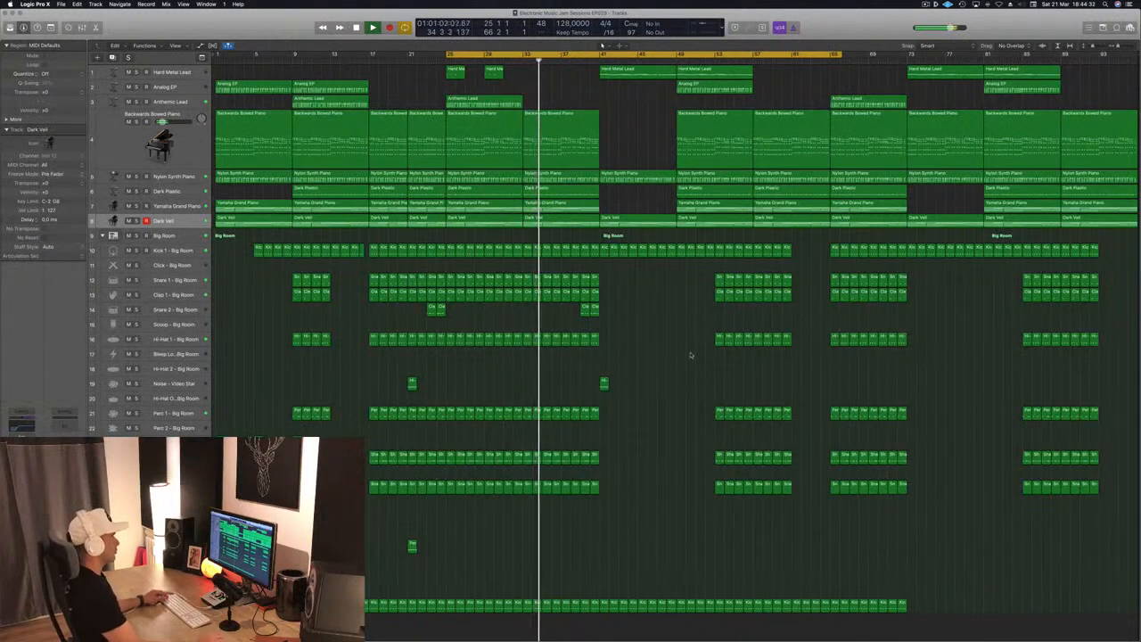
{"action": "left_click_drag", "start_coordinate": [690, 273], "coordinate": [791, 495]}
{"action": "key", "text": "Delete"}
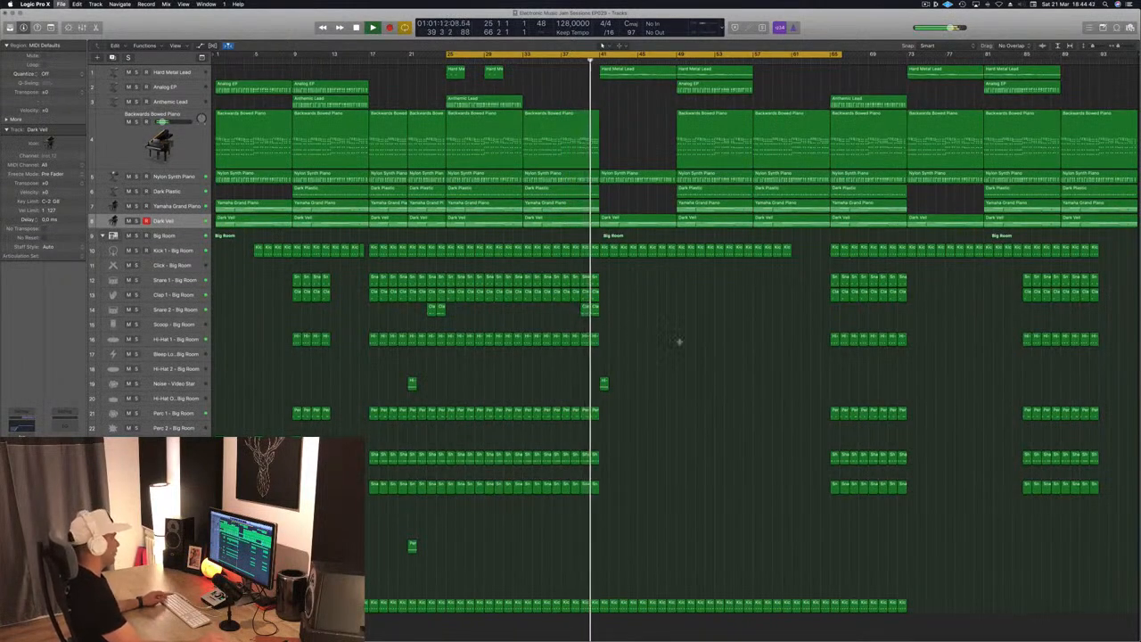
{"action": "key", "text": "super+Right"}
{"action": "key", "text": "super+Left"}
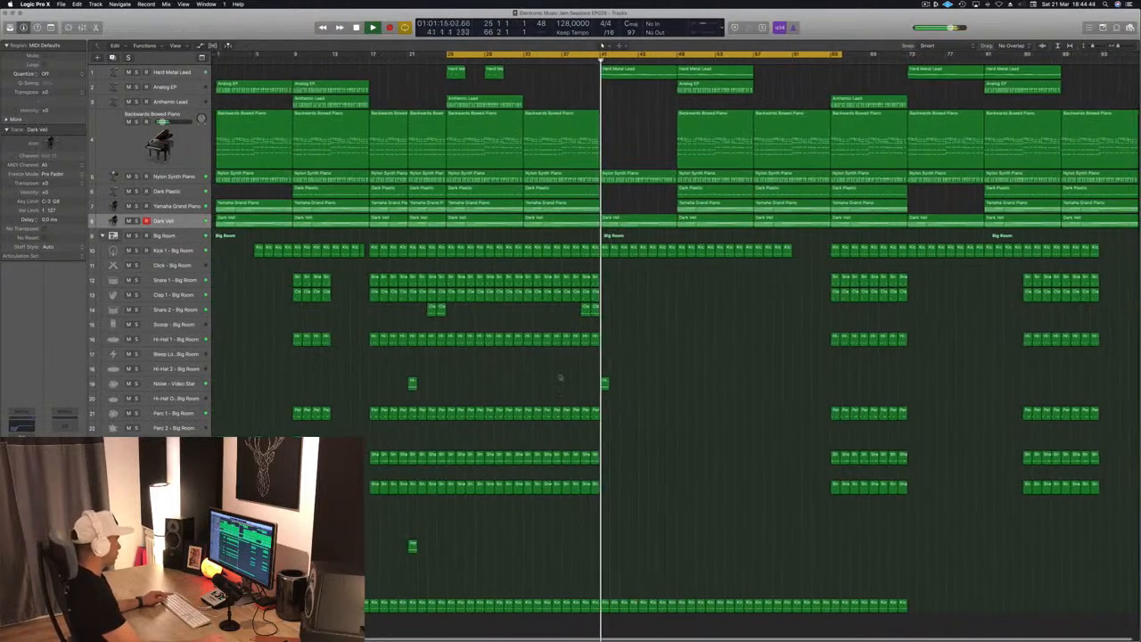
Copy the crash region from bar 9 and the lowest isolated region from bar 21 to bar 41, removing the noise region there
{"action": "left_click_drag", "start_coordinate": [297, 449], "coordinate": [605, 442]}
{"action": "left_click", "coordinate": [590, 62]}
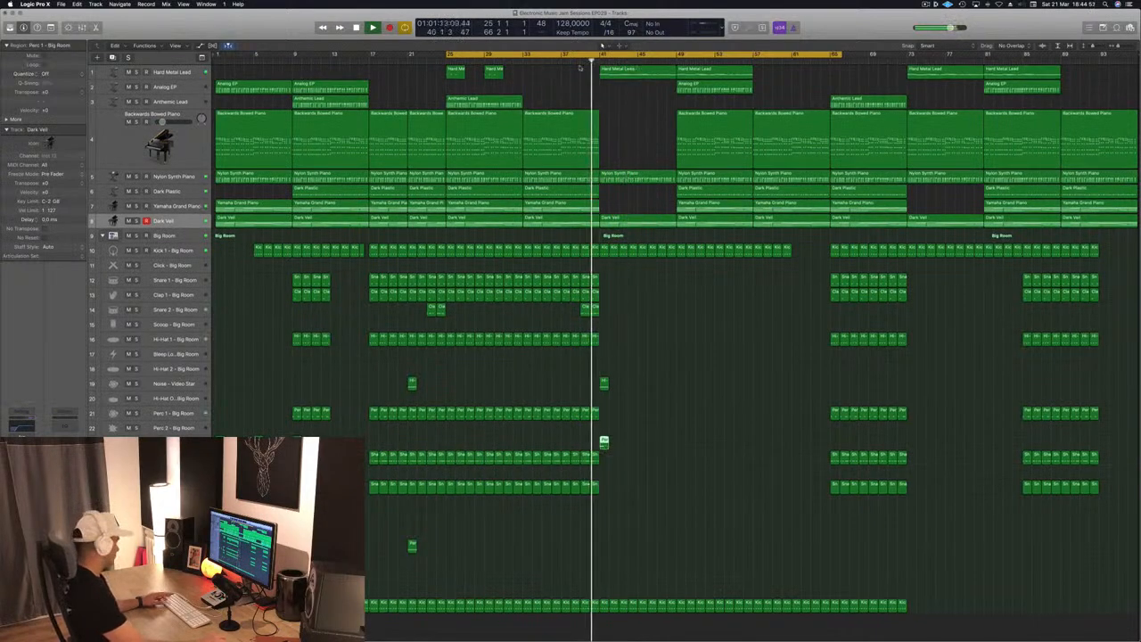
{"action": "key", "text": "super+s"}
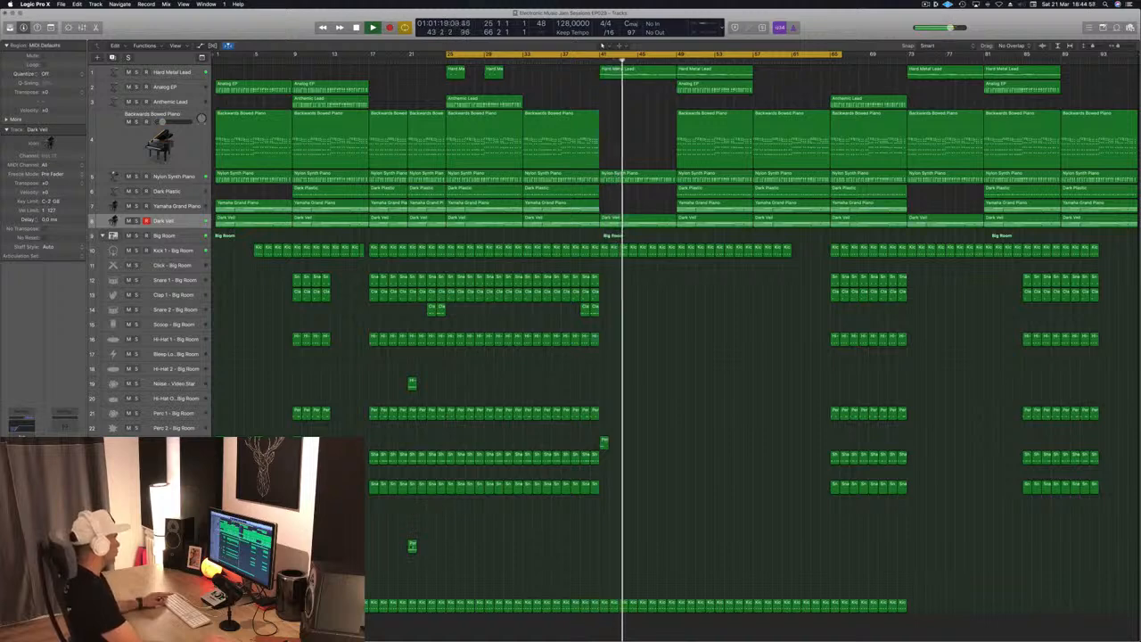
{"action": "left_click_drag", "start_coordinate": [413, 547], "coordinate": [605, 546]}
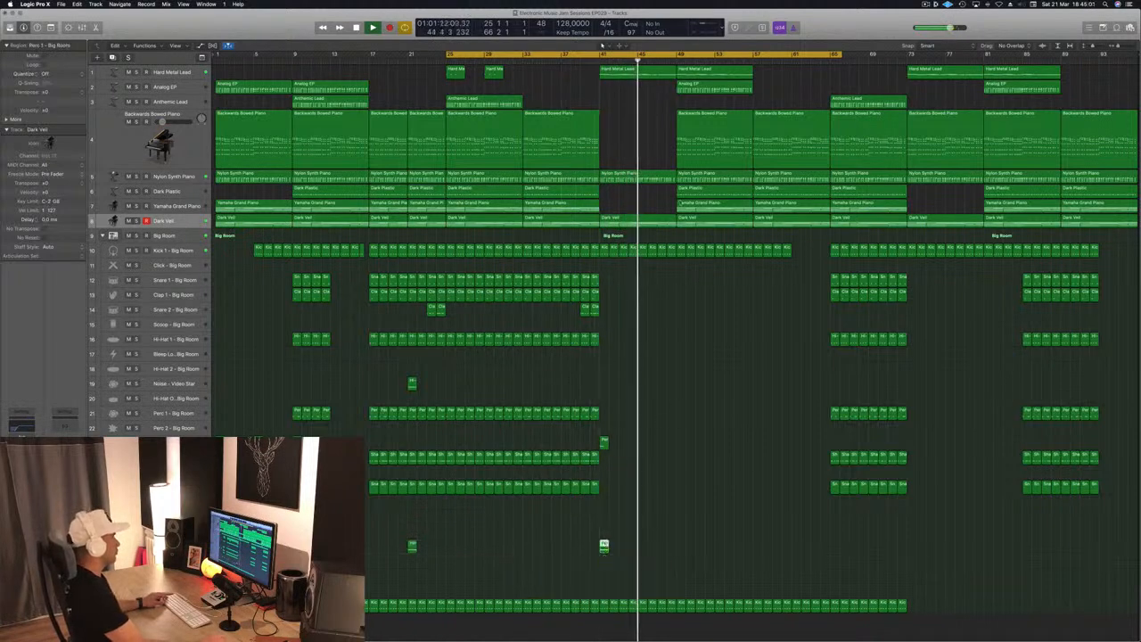
{"action": "left_click", "coordinate": [589, 62]}
Cut the Nylon Synth Piano region at bar 41 to end at bar 45, and delete the kick regions from bar 49 to 57
{"action": "double_click", "coordinate": [638, 177], "text": "super"}
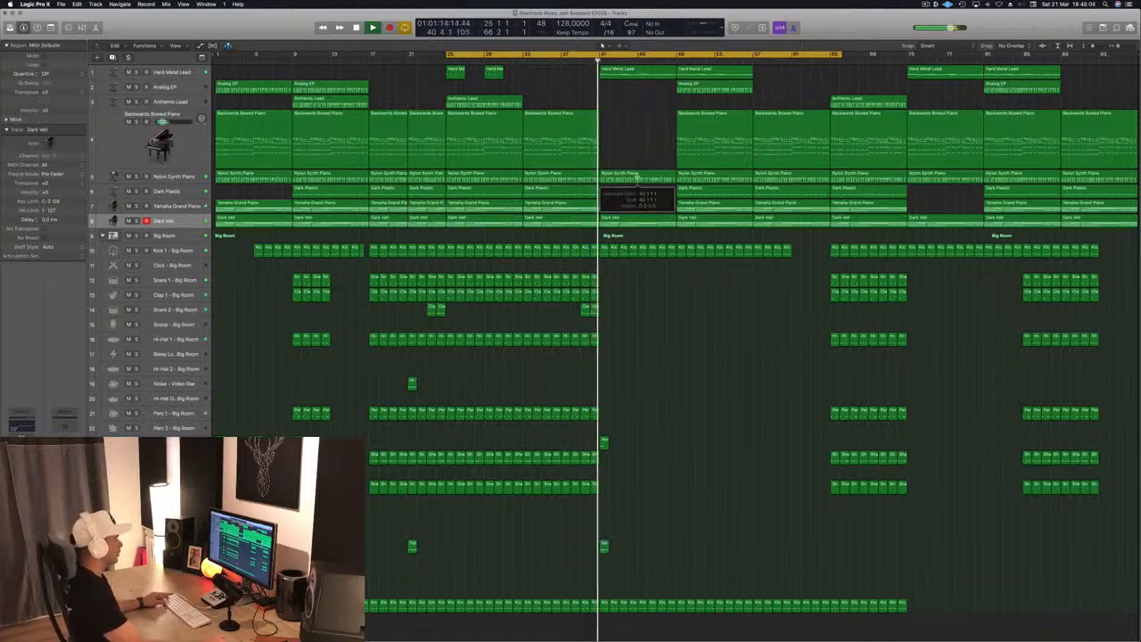
{"action": "left_click", "coordinate": [631, 212]}
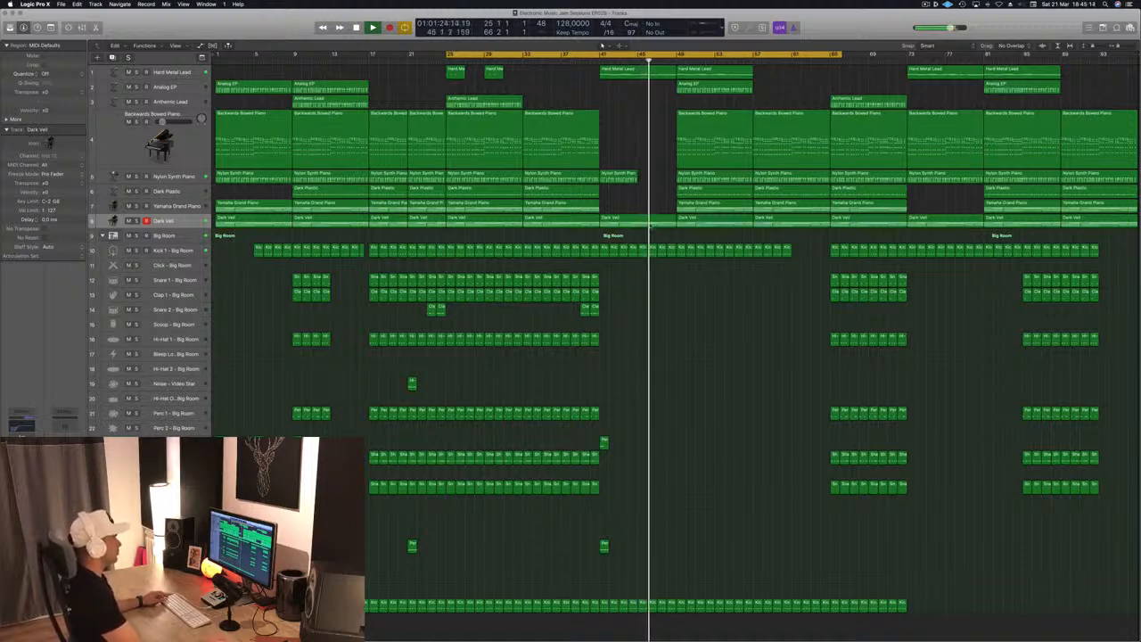
{"action": "left_click_drag", "start_coordinate": [676, 248], "coordinate": [754, 248]}
{"action": "key", "text": "Delete"}
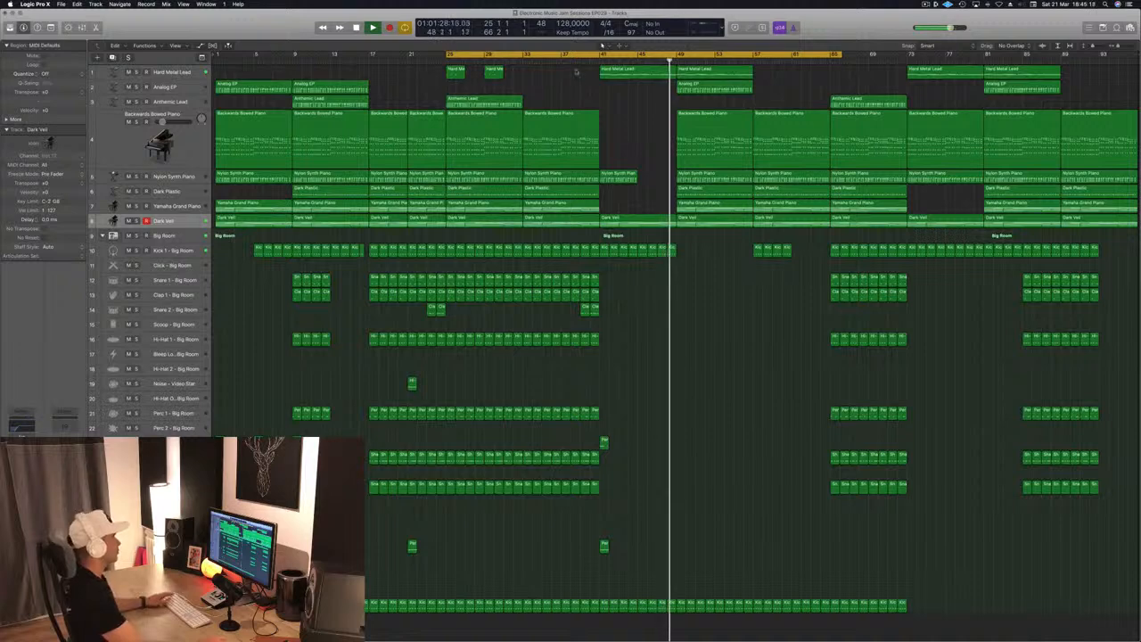
Replay from bar 41, select the main Big Room track and show its Smart Controls
{"action": "left_click", "coordinate": [602, 59]}
{"action": "left_click", "coordinate": [177, 251]}
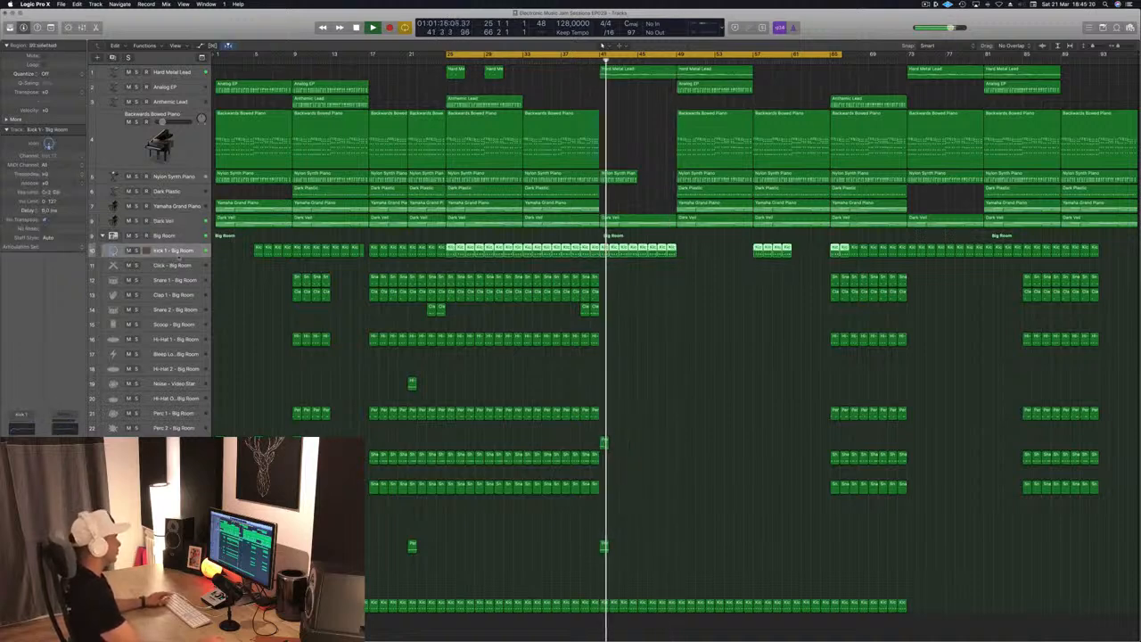
{"action": "left_click", "coordinate": [175, 237]}
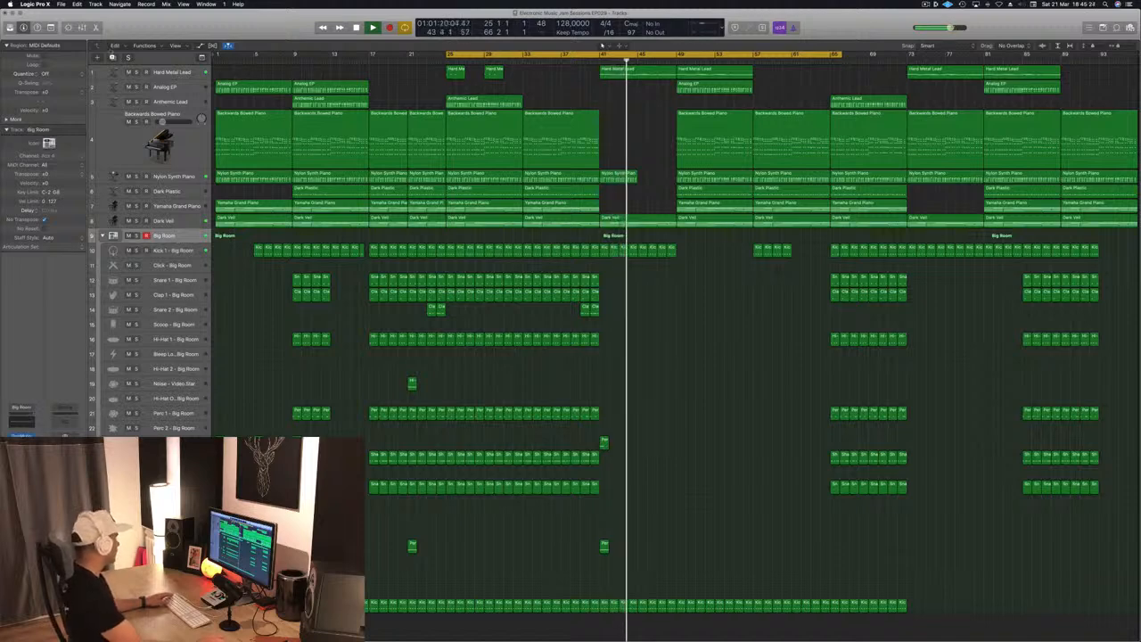
{"action": "key", "text": "x"}
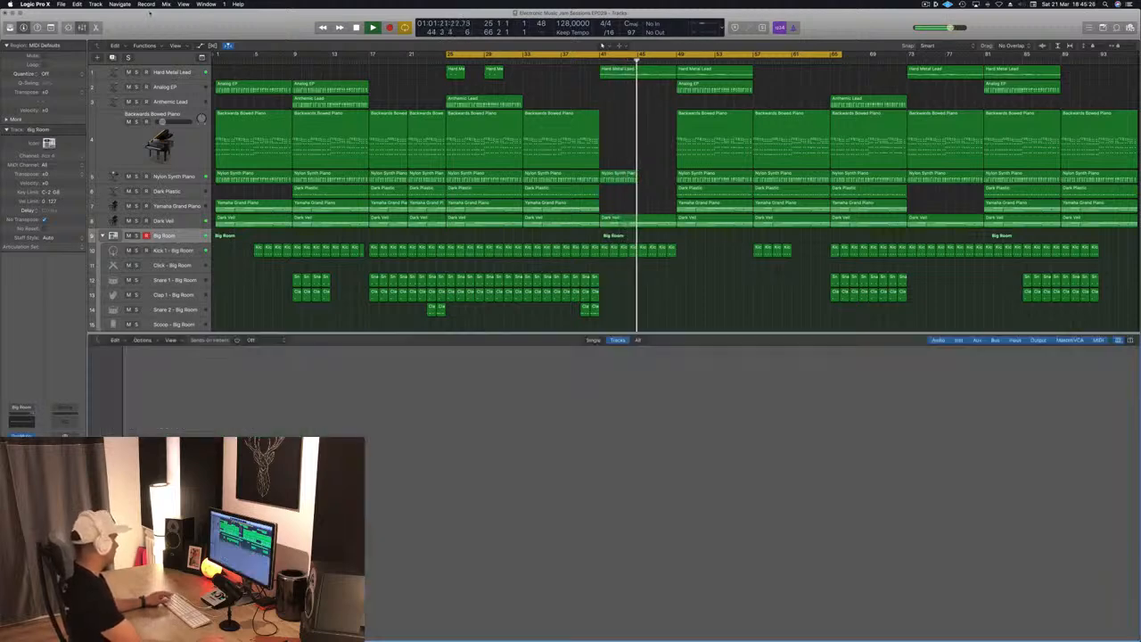
{"action": "key", "text": "x"}
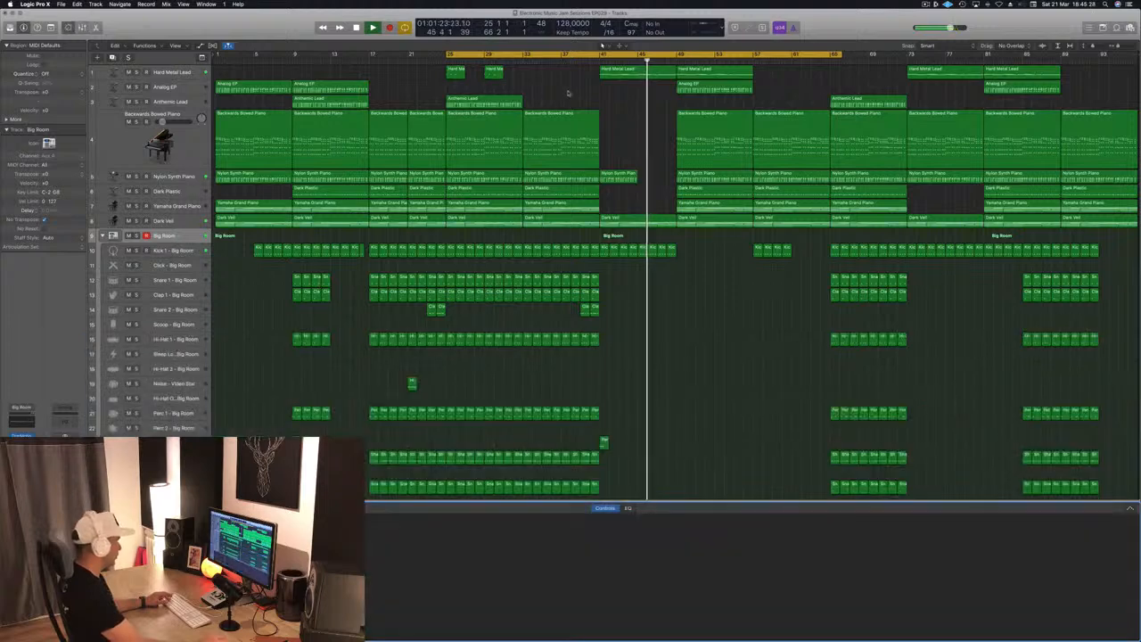
{"action": "key", "text": "b"}
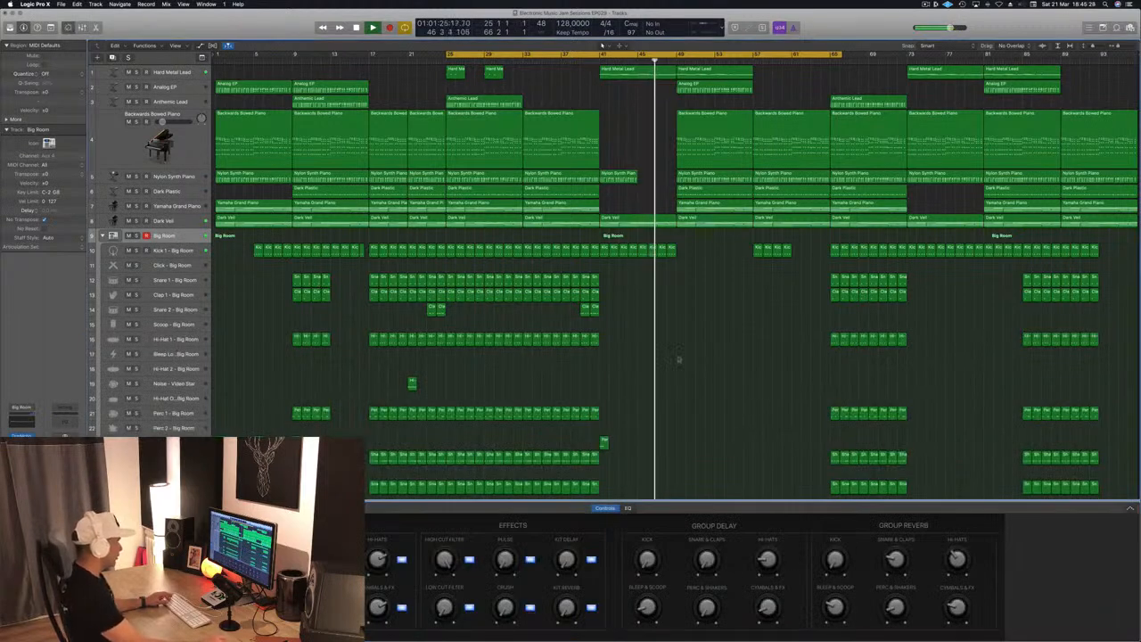
Automate a High Cut Filter sweep on Big Room from about bar 46 to bar 49, and display the track's High Cut Filter automation
{"action": "left_click", "coordinate": [600, 62]}
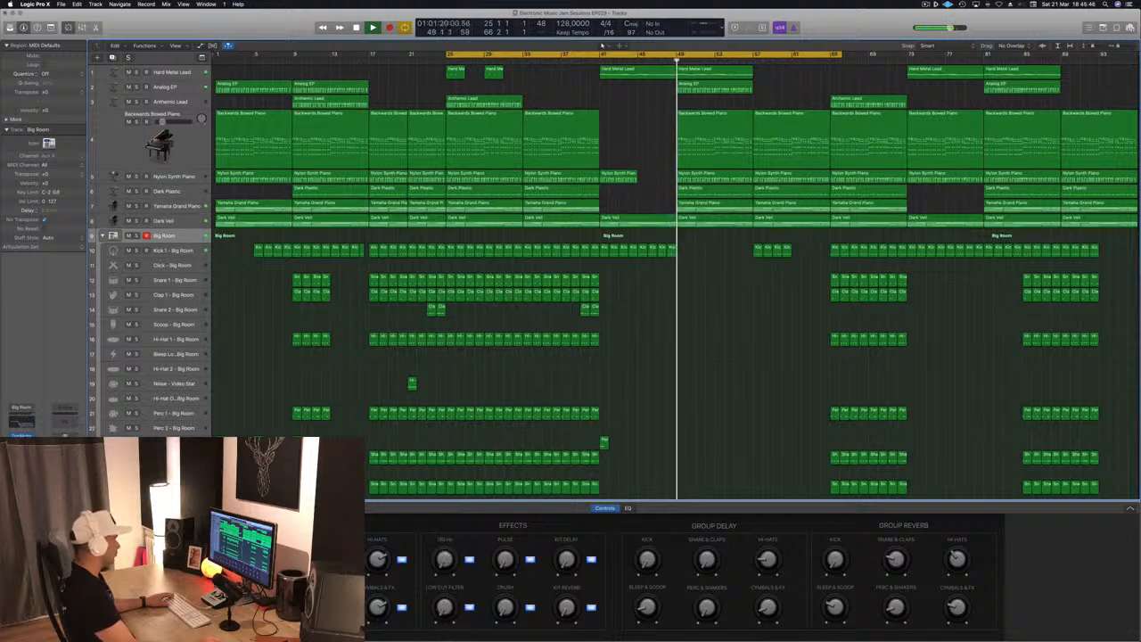
{"action": "left_click", "coordinate": [585, 64]}
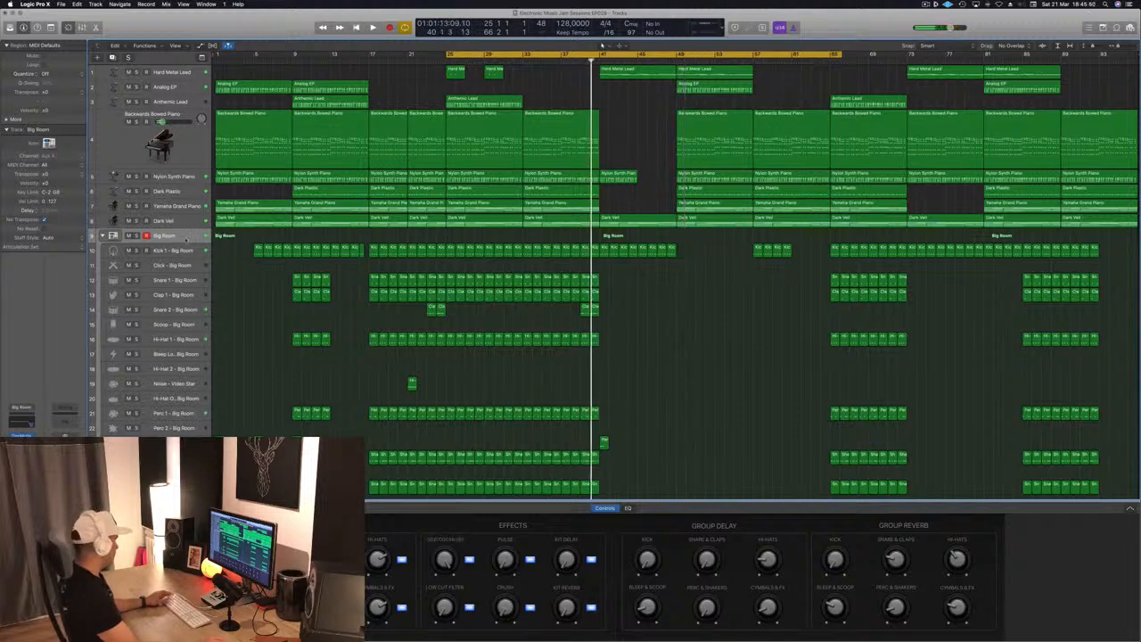
{"action": "key", "text": "a"}
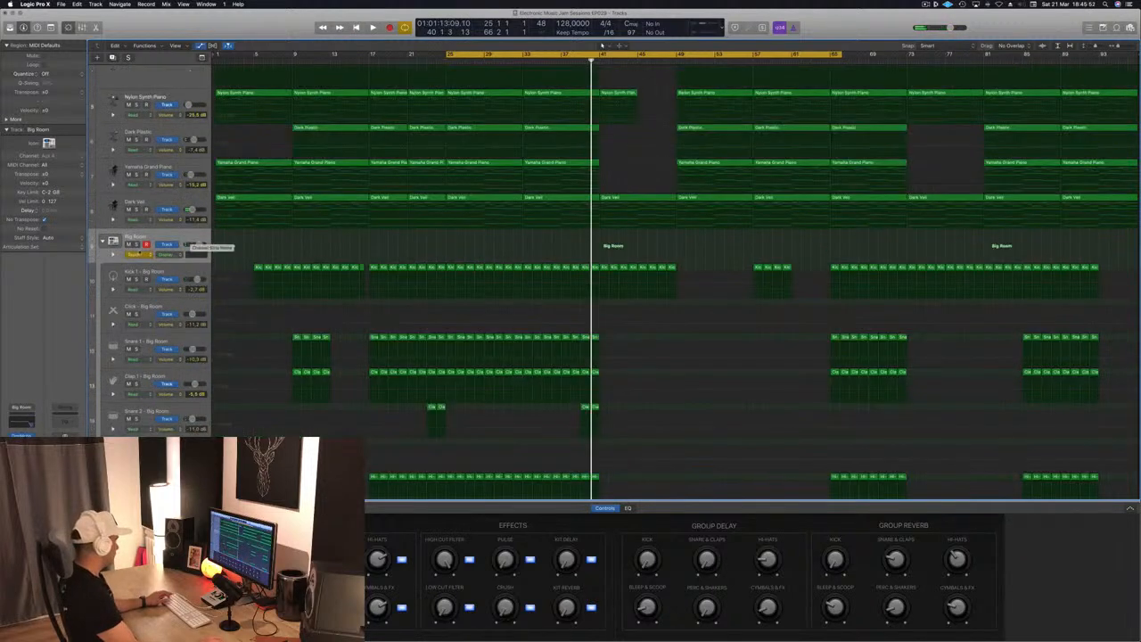
{"action": "left_click", "coordinate": [139, 255]}
{"action": "left_click", "coordinate": [140, 255]}
{"action": "left_click", "coordinate": [171, 256]}
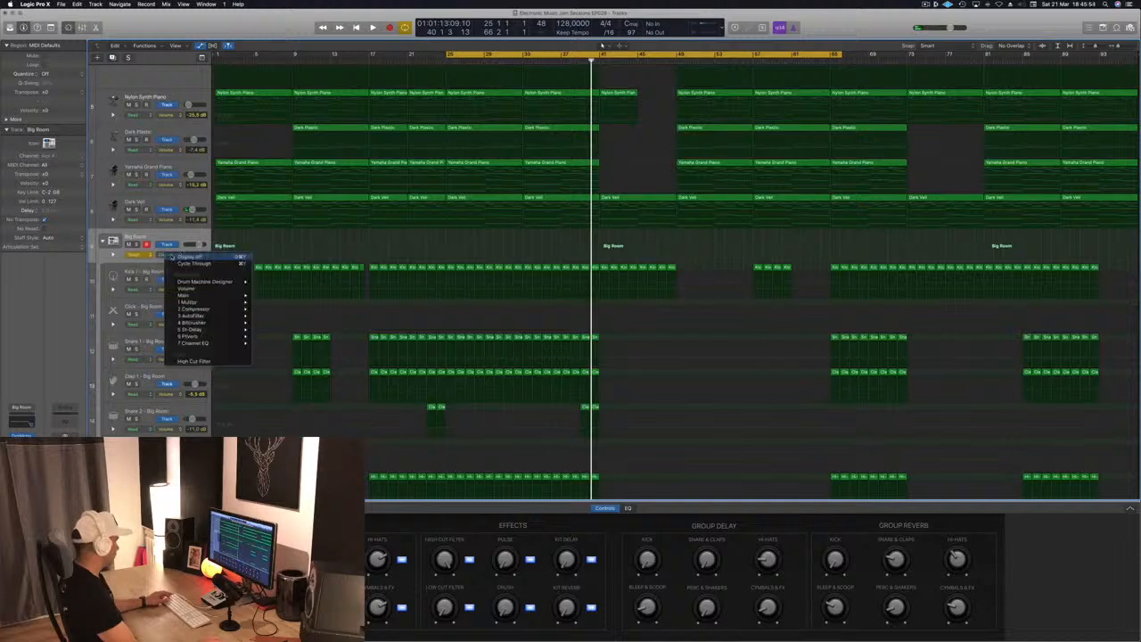
{"action": "left_click", "coordinate": [192, 361]}
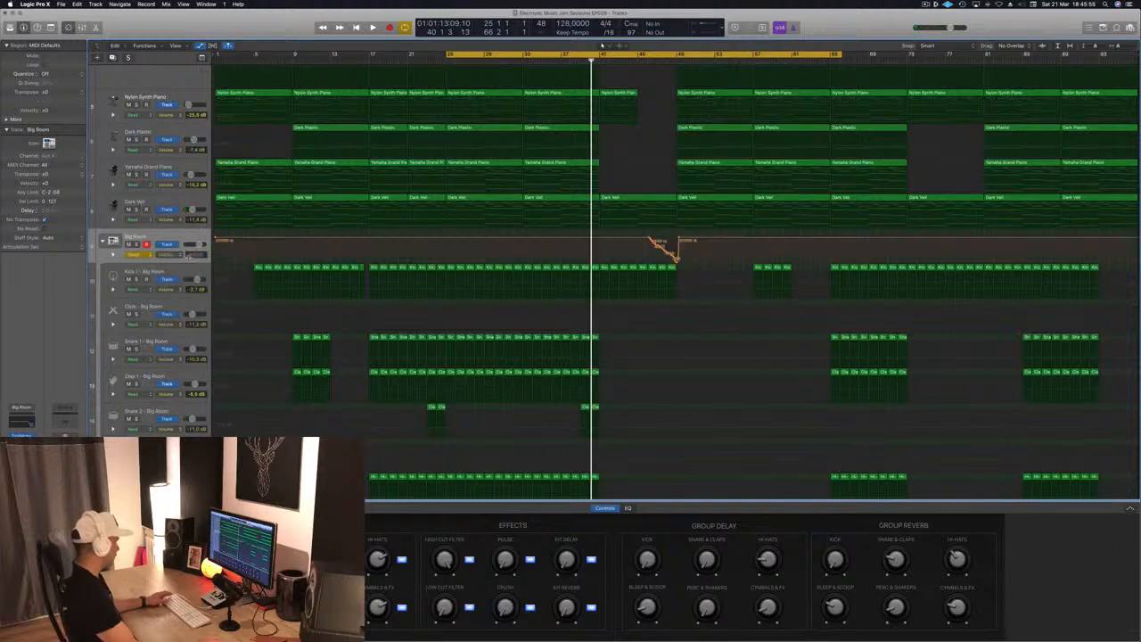
Set Big Room's automation mode to Read and redraw its High Cut Filter sweep to fall from bar 41 to 49, with an instant return there
{"action": "left_click", "coordinate": [138, 254]}
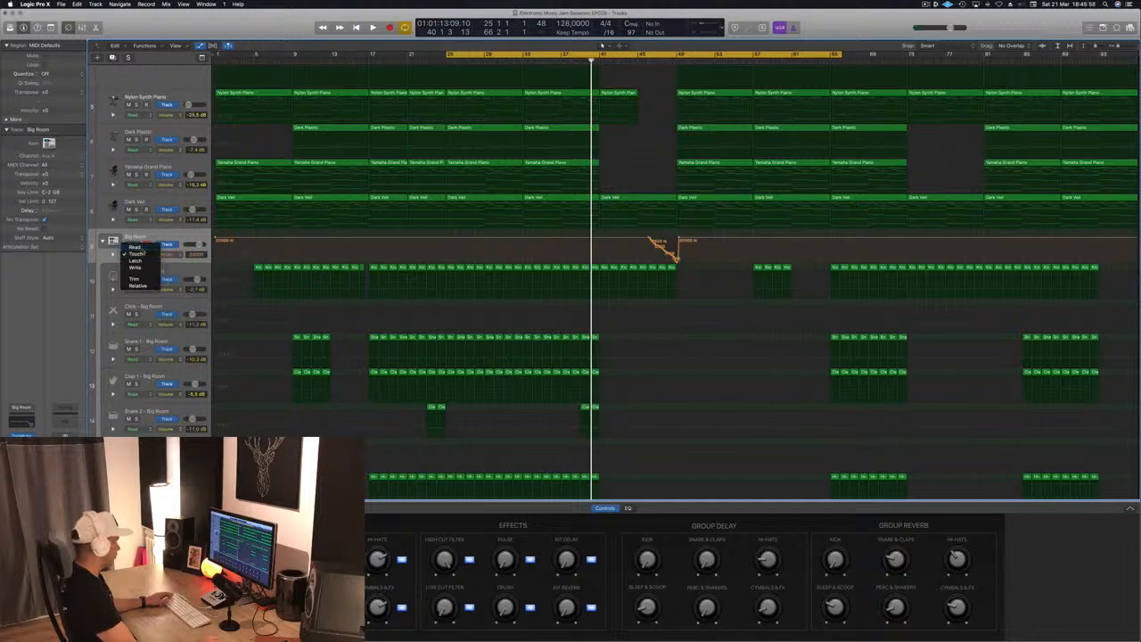
{"action": "left_click", "coordinate": [135, 247]}
{"action": "left_click_drag", "start_coordinate": [679, 238], "coordinate": [598, 238]}
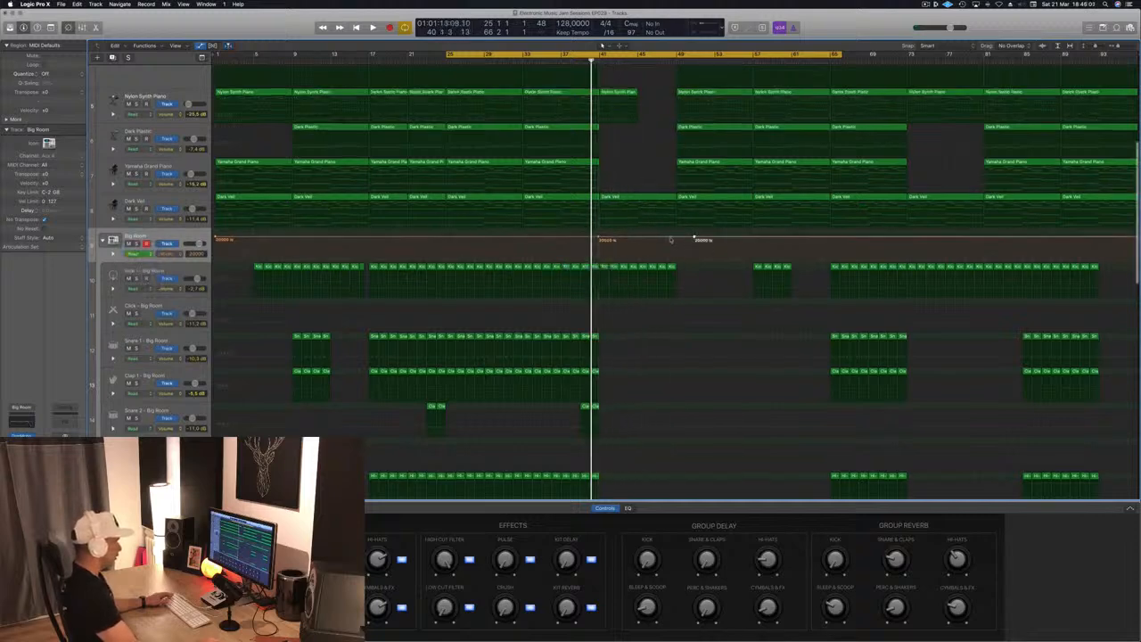
{"action": "left_click_drag", "start_coordinate": [675, 239], "coordinate": [678, 259]}
{"action": "key", "text": "space"}
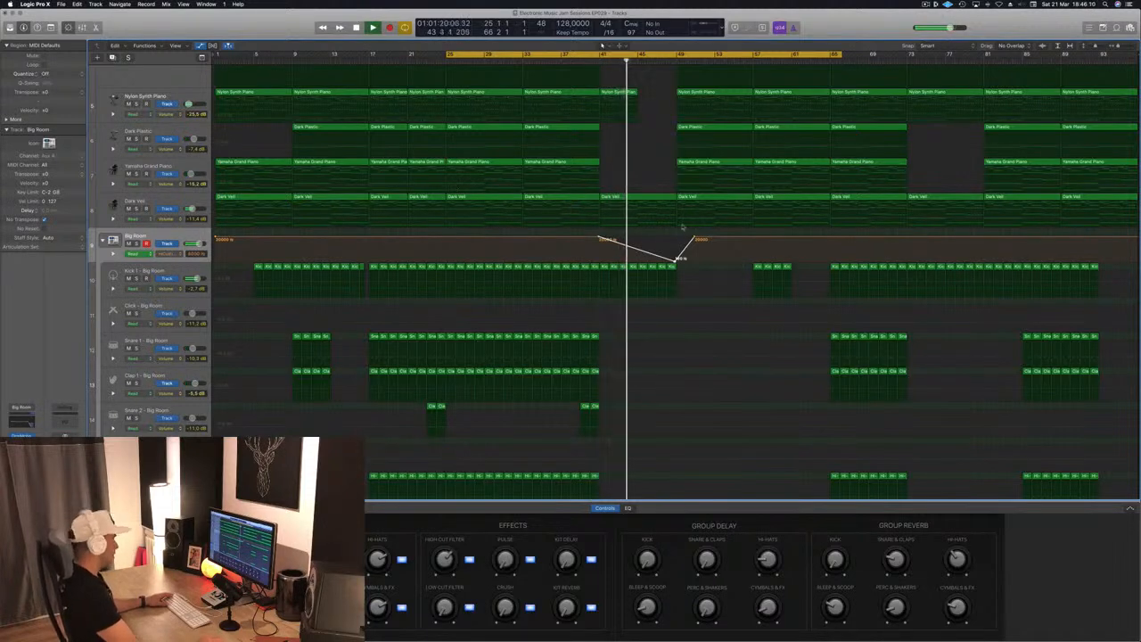
{"action": "scroll", "coordinate": [641, 183], "scroll_direction": "up", "scroll_amount": 2}
{"action": "scroll", "coordinate": [641, 183], "scroll_direction": "up", "scroll_amount": 3}
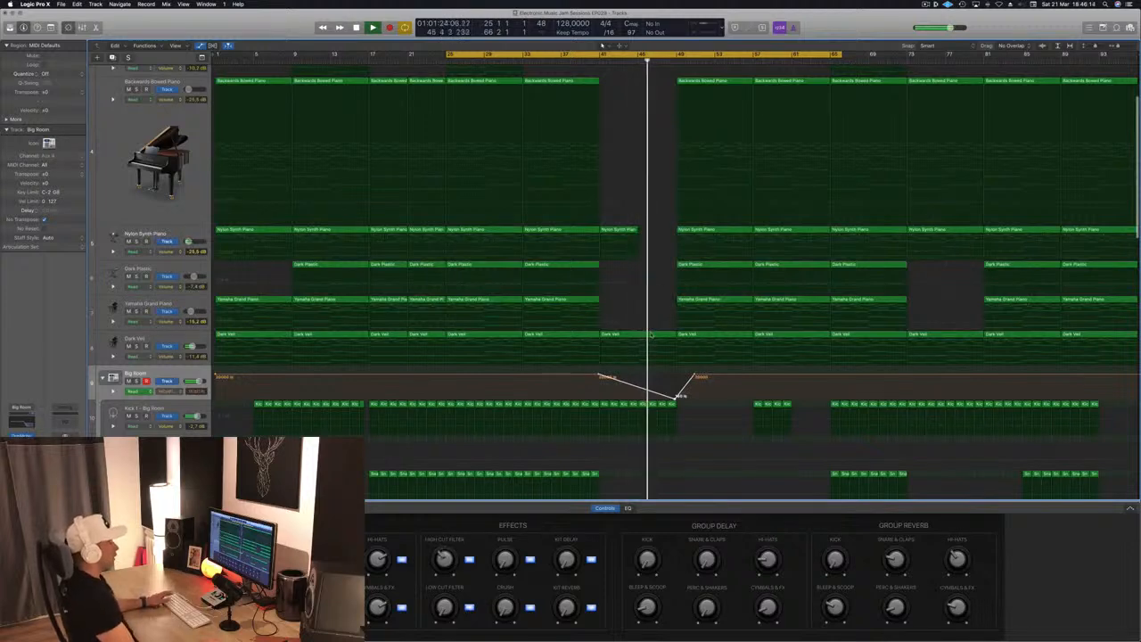
{"action": "left_click_drag", "start_coordinate": [696, 375], "coordinate": [675, 375]}
Add a High Cut Filter sweep on Big Room falling from bar 25 to bar 29 with an instant return, and replay it
{"action": "key", "text": "space"}
{"action": "key", "text": "space"}
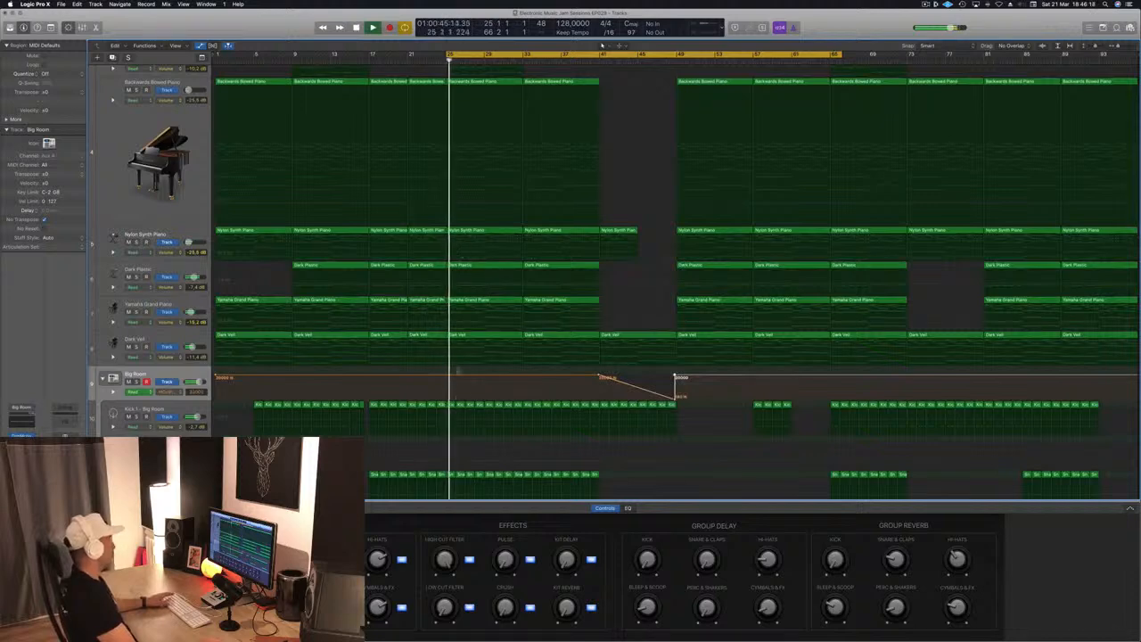
{"action": "key", "text": "space"}
{"action": "key", "text": "space"}
{"action": "left_click", "coordinate": [447, 377]}
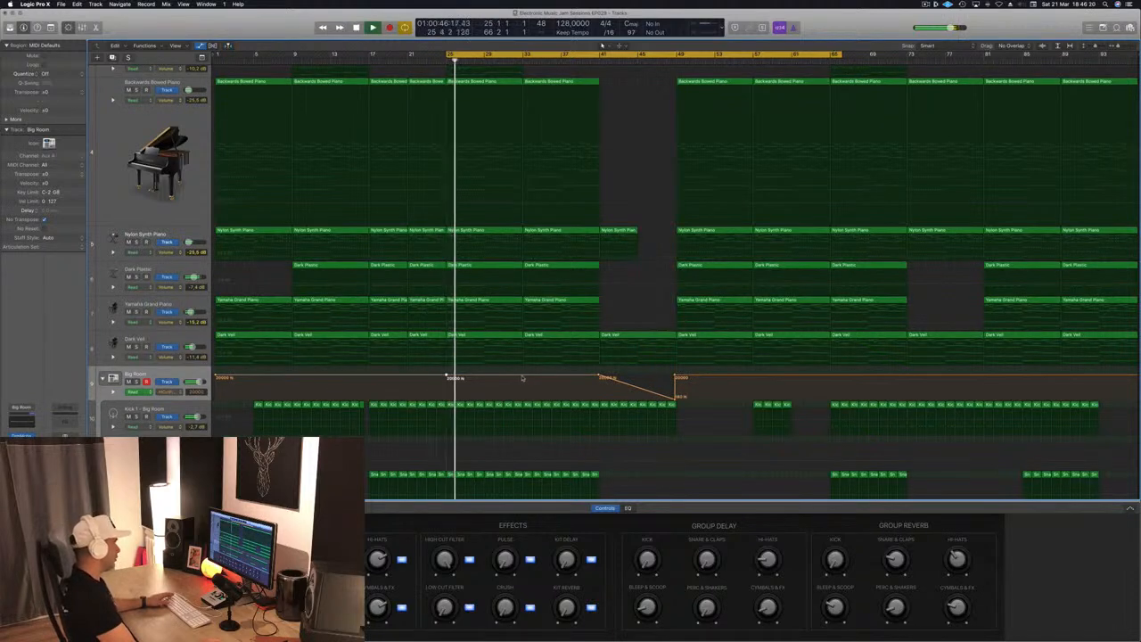
{"action": "left_click", "coordinate": [522, 377]}
{"action": "mouse_move", "coordinate": [486, 377]}
{"action": "left_mouse_down"}
{"action": "mouse_move", "coordinate": [488, 396]}
{"action": "mouse_move", "coordinate": [484, 377]}
{"action": "left_mouse_up"}
{"action": "key", "text": "Return"}
{"action": "scroll", "coordinate": [491, 374], "scroll_direction": "up", "scroll_amount": 1}
{"action": "scroll", "coordinate": [484, 379], "scroll_direction": "up", "scroll_amount": 1}
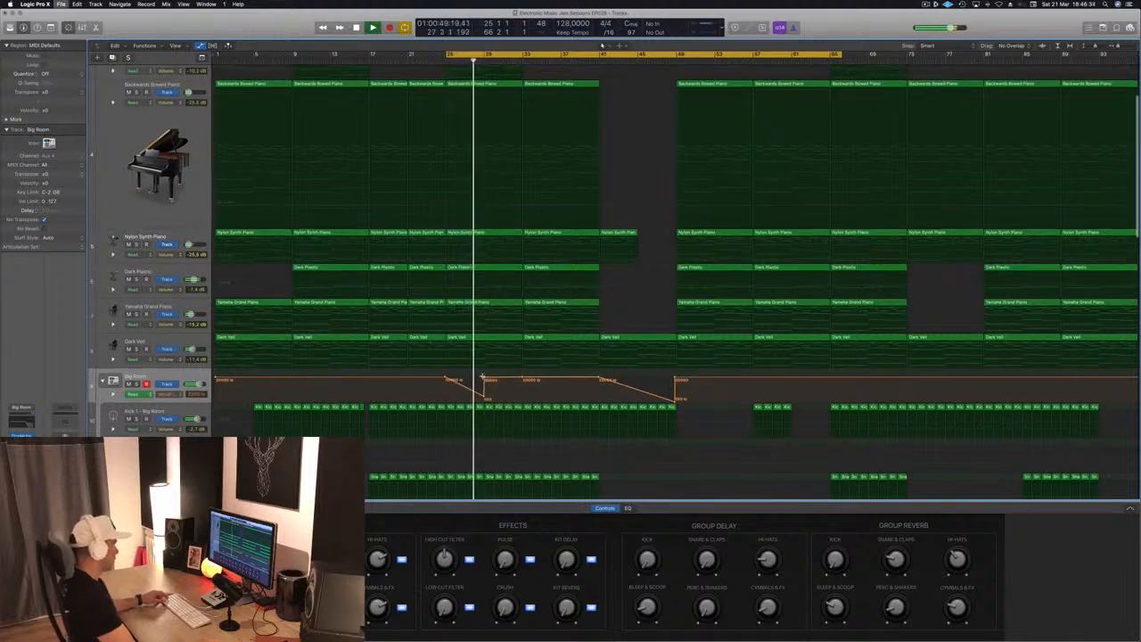
{"action": "scroll", "coordinate": [483, 378], "scroll_direction": "up", "scroll_amount": 5}
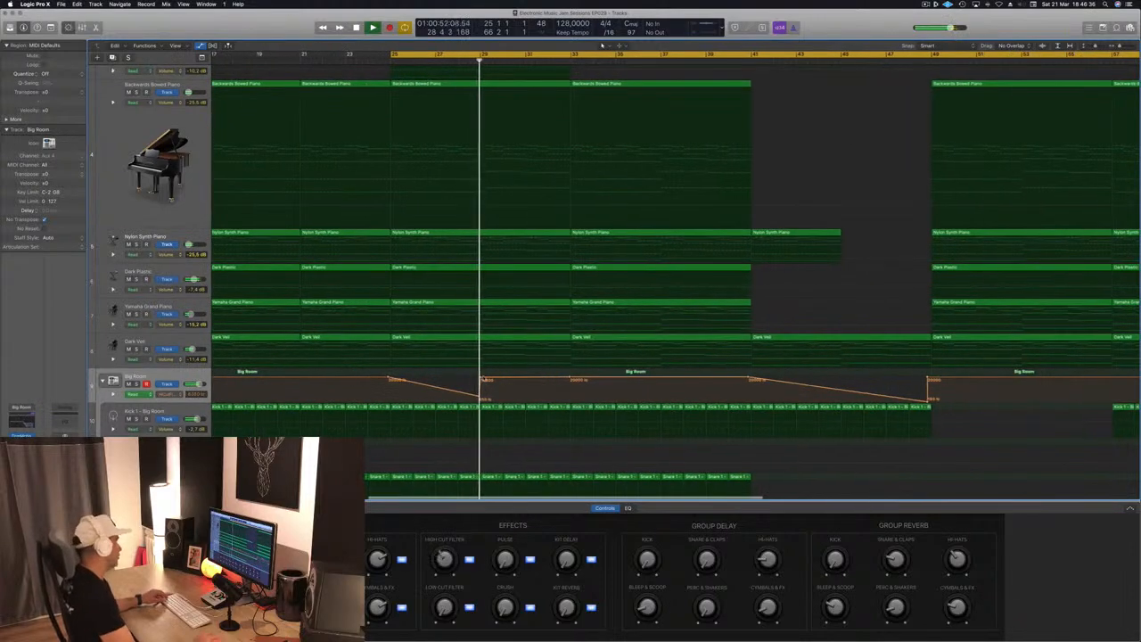
{"action": "scroll", "coordinate": [482, 379], "scroll_direction": "down", "scroll_amount": 5}
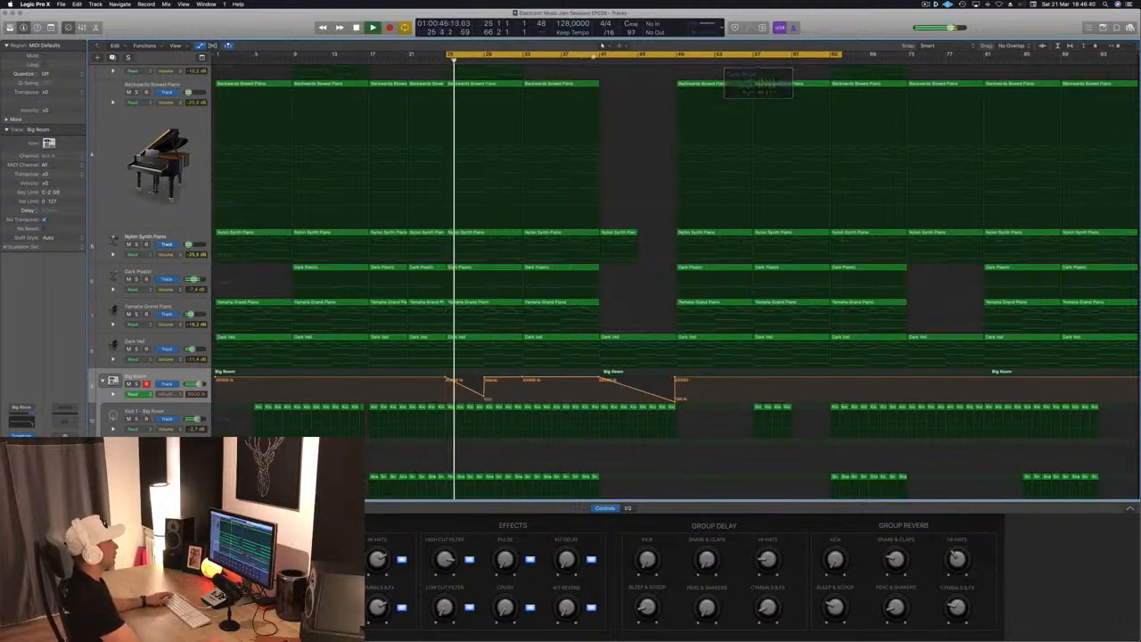
Set the cycle range from bar 41 to bar 57 and play the breakdown section
{"action": "left_click_drag", "start_coordinate": [602, 51], "coordinate": [752, 64]}
{"action": "key", "text": "space"}
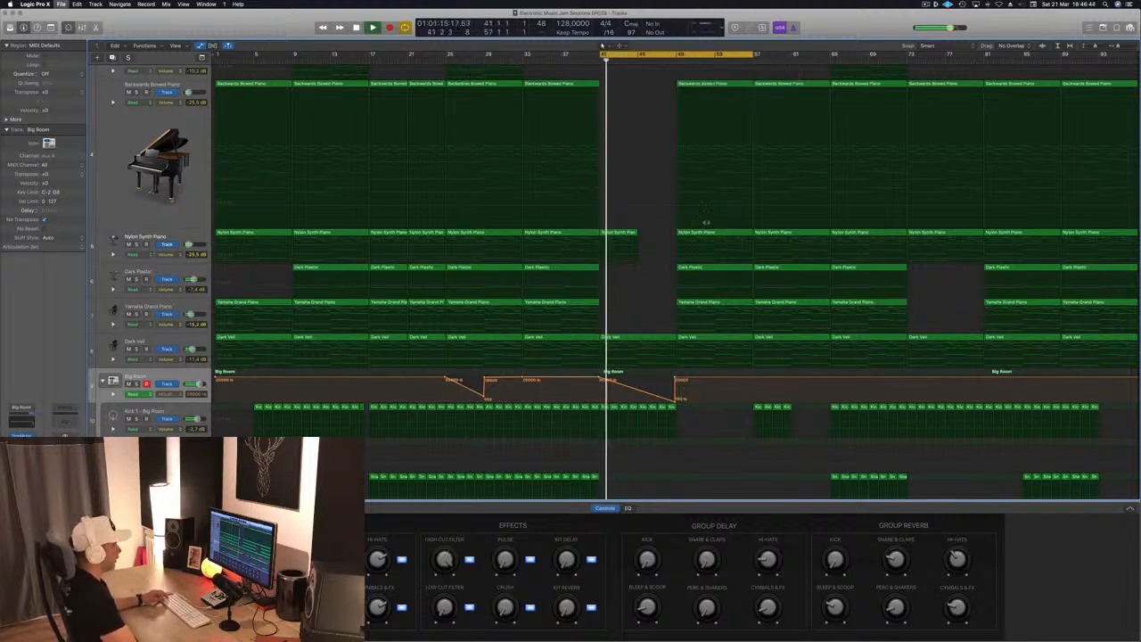
{"action": "scroll", "coordinate": [682, 376], "scroll_direction": "down", "scroll_amount": 2}
{"action": "scroll", "coordinate": [681, 375], "scroll_direction": "up", "scroll_amount": 5}
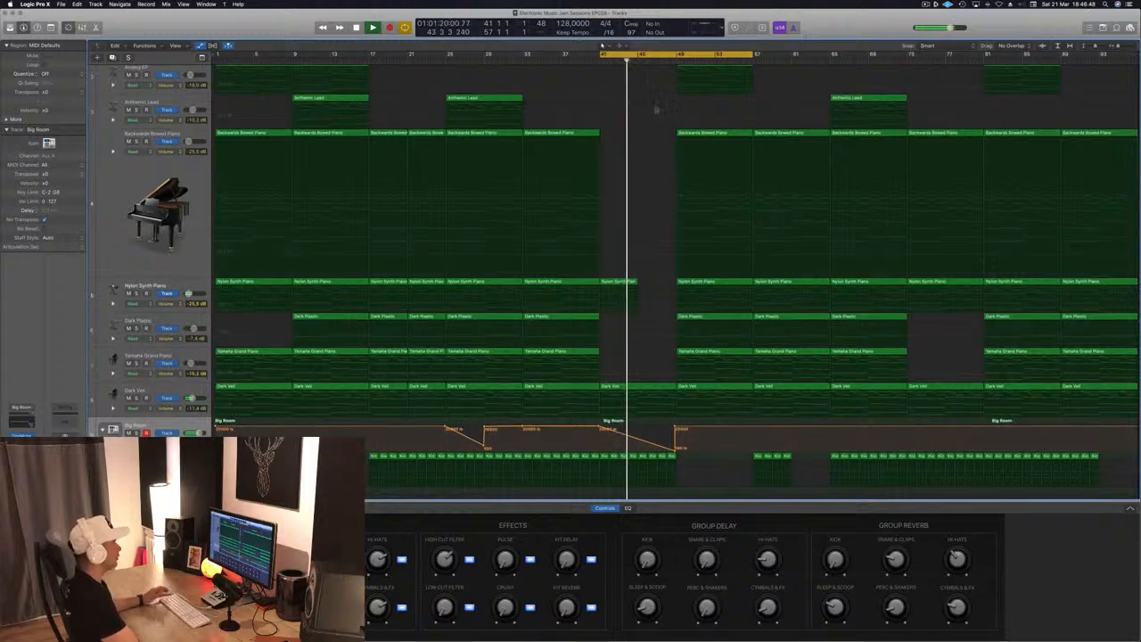
Hide the automation lanes and delete the Dark Plastic region at bar 49
{"action": "key", "text": "super+Up"}
{"action": "key", "text": "super+Up"}
{"action": "key", "text": "super+Up"}
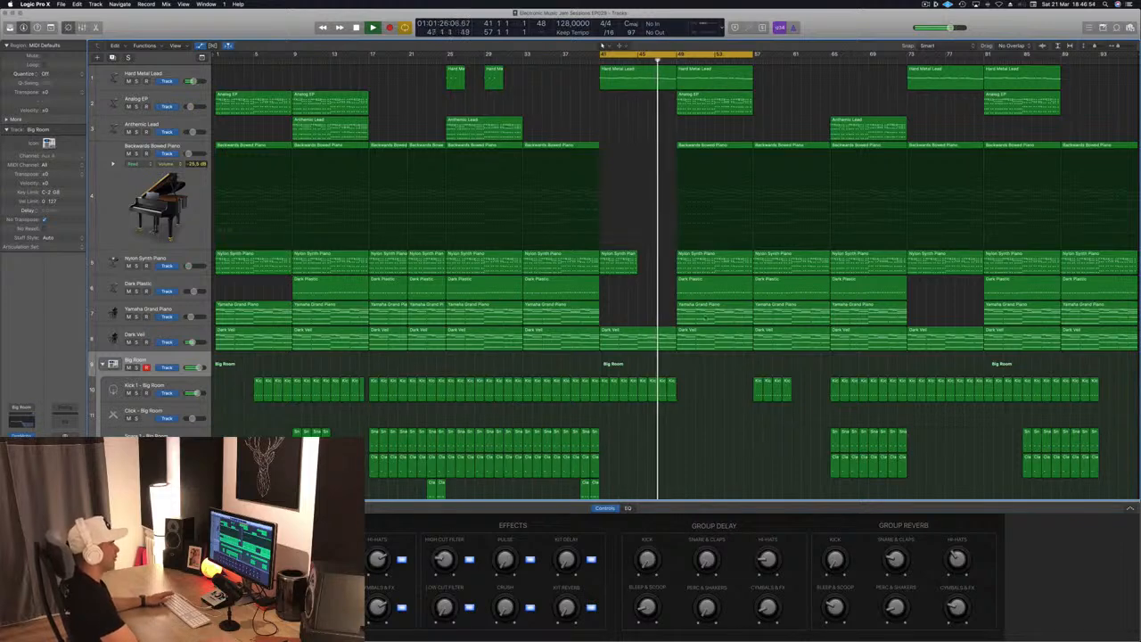
{"action": "left_click", "coordinate": [722, 295]}
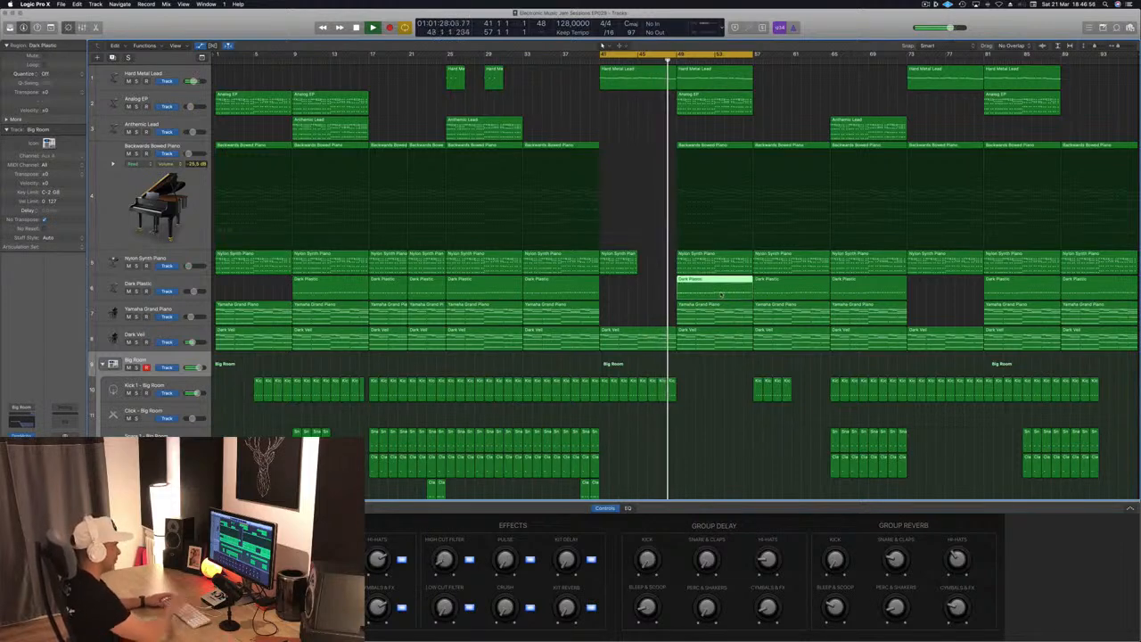
{"action": "key", "text": "Delete"}
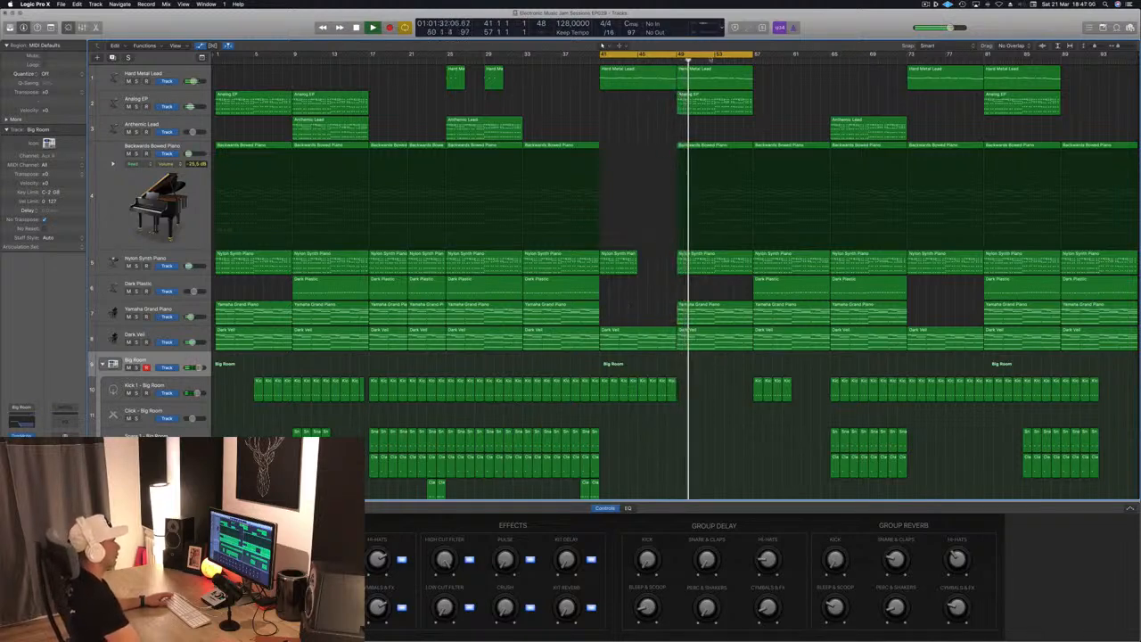
Replay the transition into bar 49, checking the Hard Metal Lead and Analog EP regions there, and save the project
{"action": "left_click", "coordinate": [720, 78]}
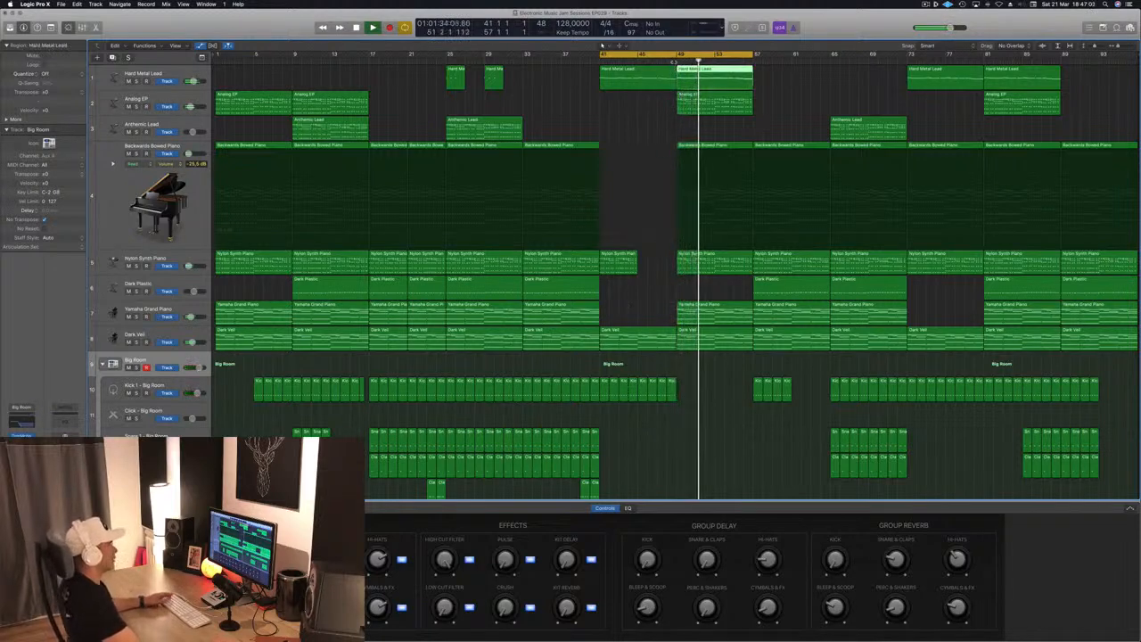
{"action": "left_click", "coordinate": [677, 61]}
{"action": "left_click", "coordinate": [706, 104]}
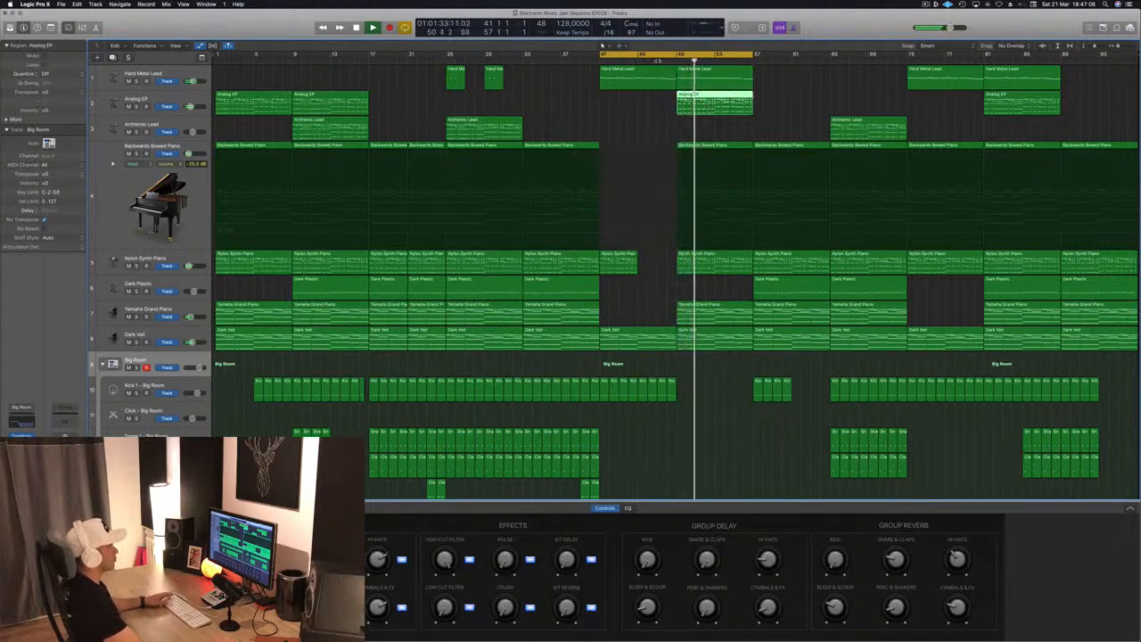
{"action": "left_click", "coordinate": [658, 61]}
{"action": "key", "text": "super+s"}
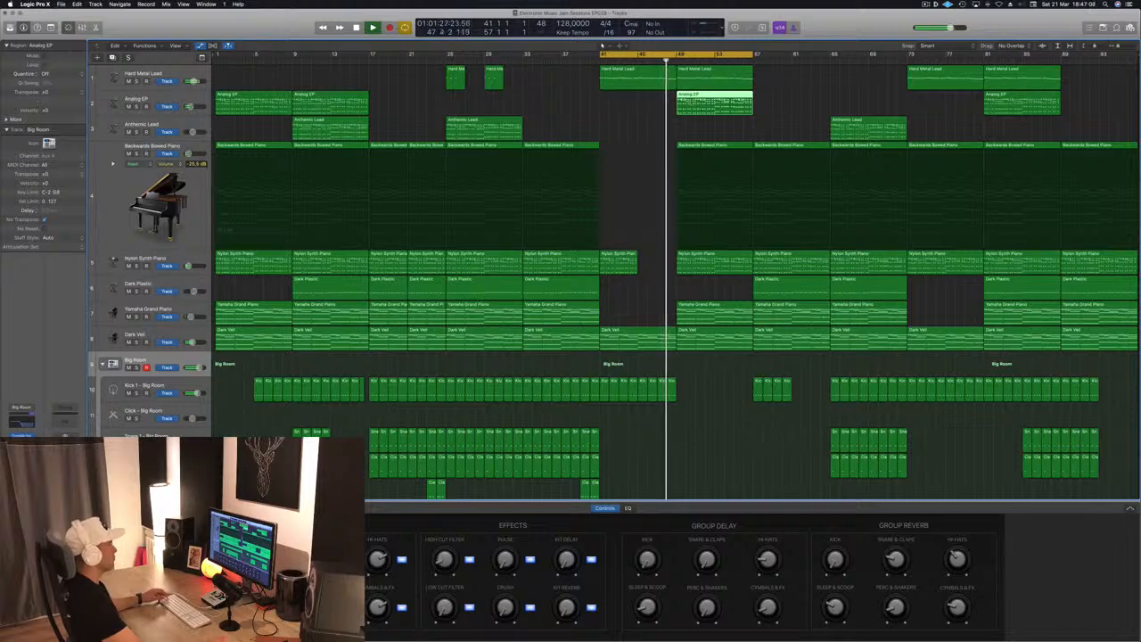
{"action": "left_click", "coordinate": [654, 110]}
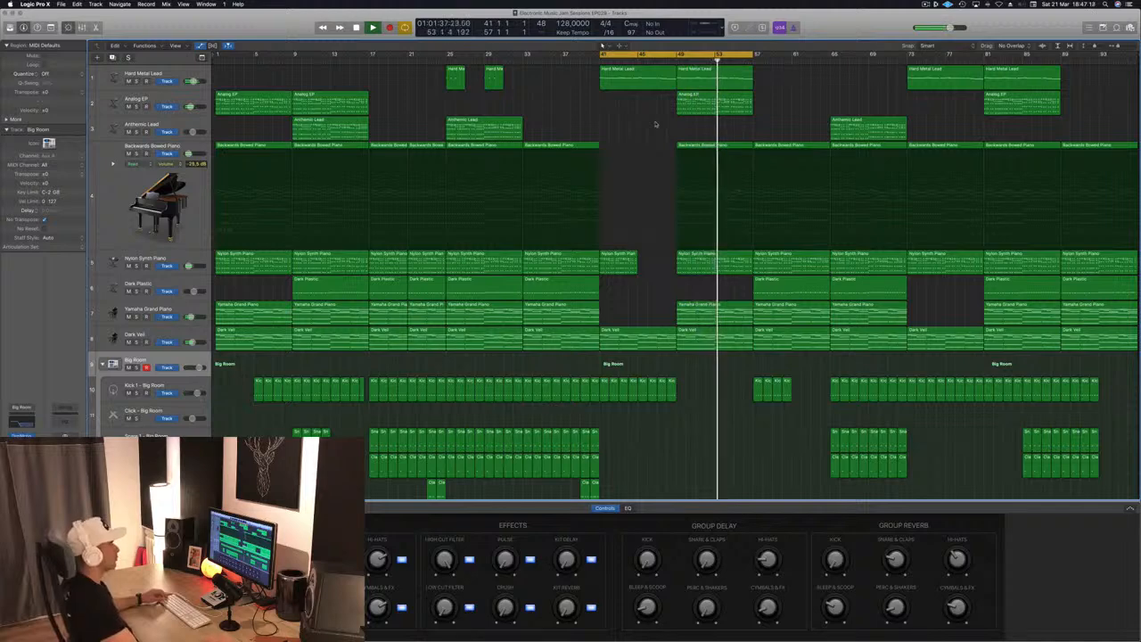
Delete the Kick 1 regions from bar 57 to bar 61 and save the project
{"action": "key", "text": "super+Right"}
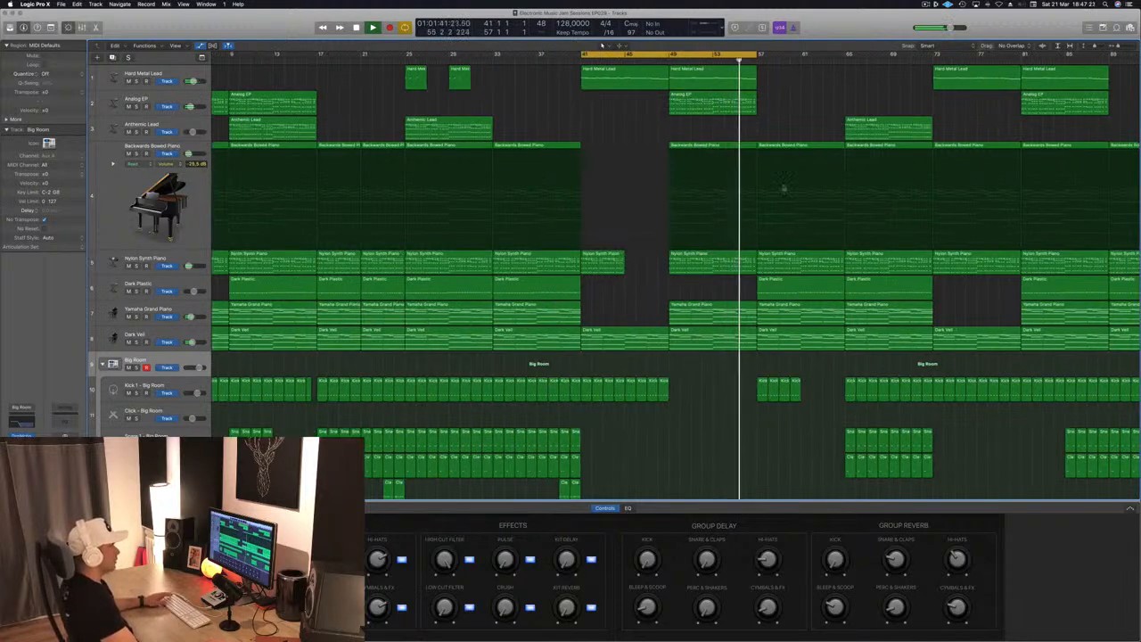
{"action": "left_click", "coordinate": [768, 382]}
{"action": "key", "text": "Delete"}
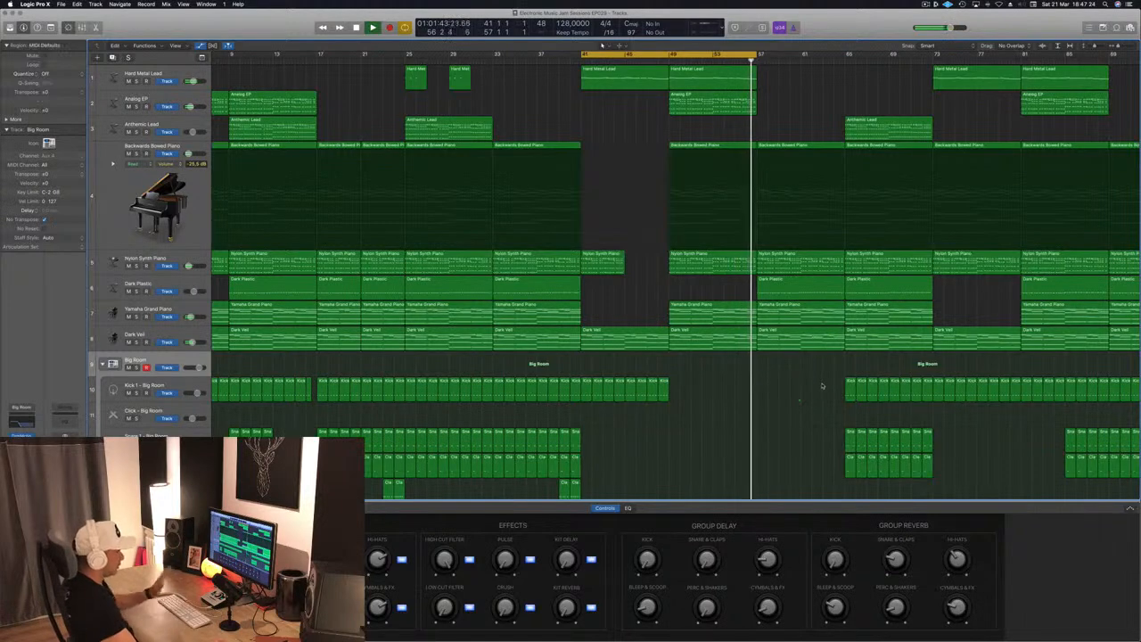
{"action": "key", "text": "super+s"}
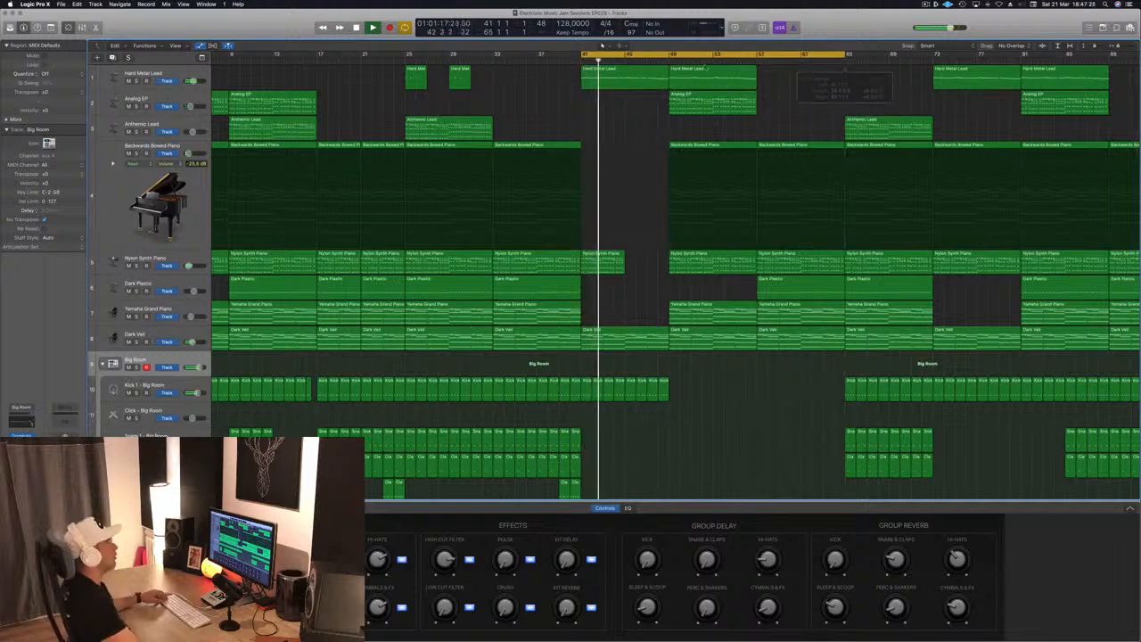
Extend the cycle range to bar 65 and copy the Anthemic Lead region from bar 65 to bar 57
{"action": "left_click", "coordinate": [671, 62]}
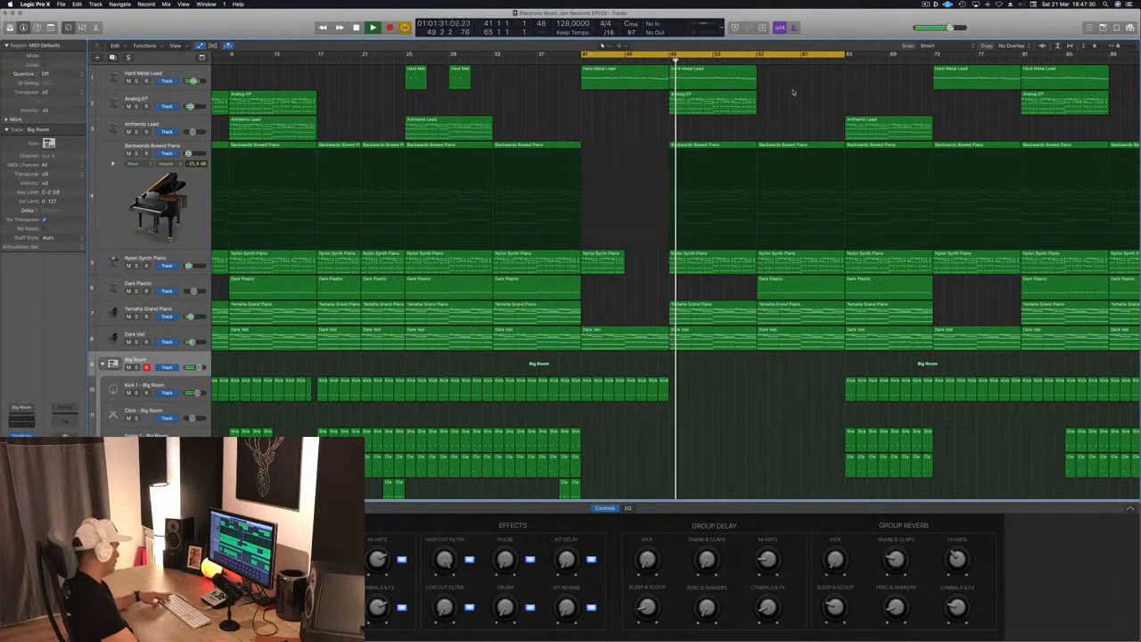
{"action": "left_click", "coordinate": [756, 60]}
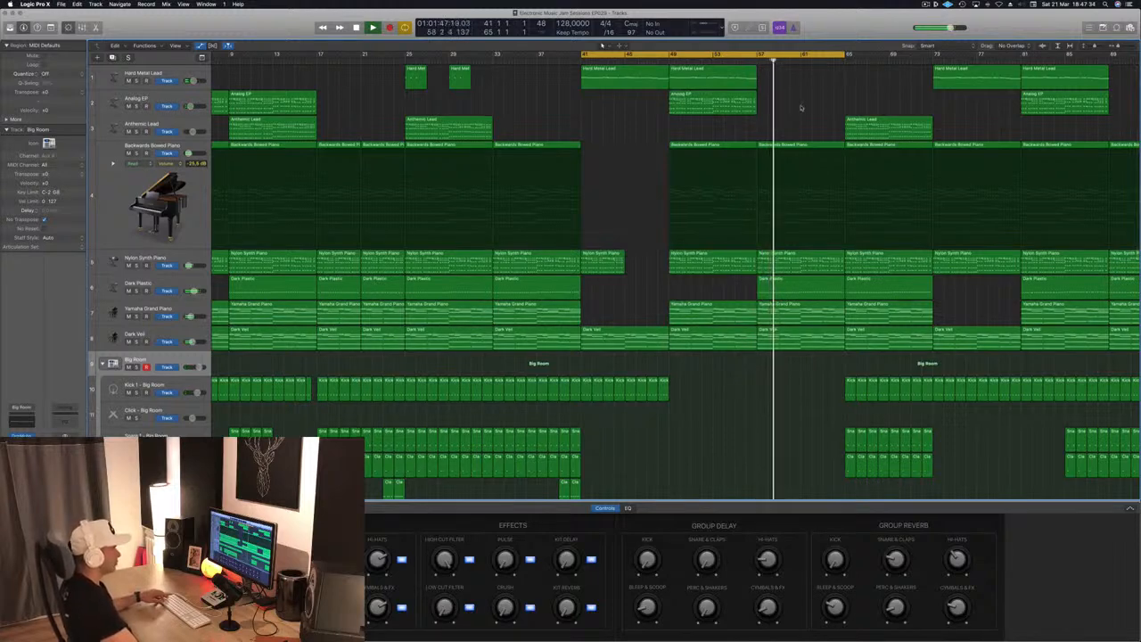
{"action": "left_click", "coordinate": [861, 127]}
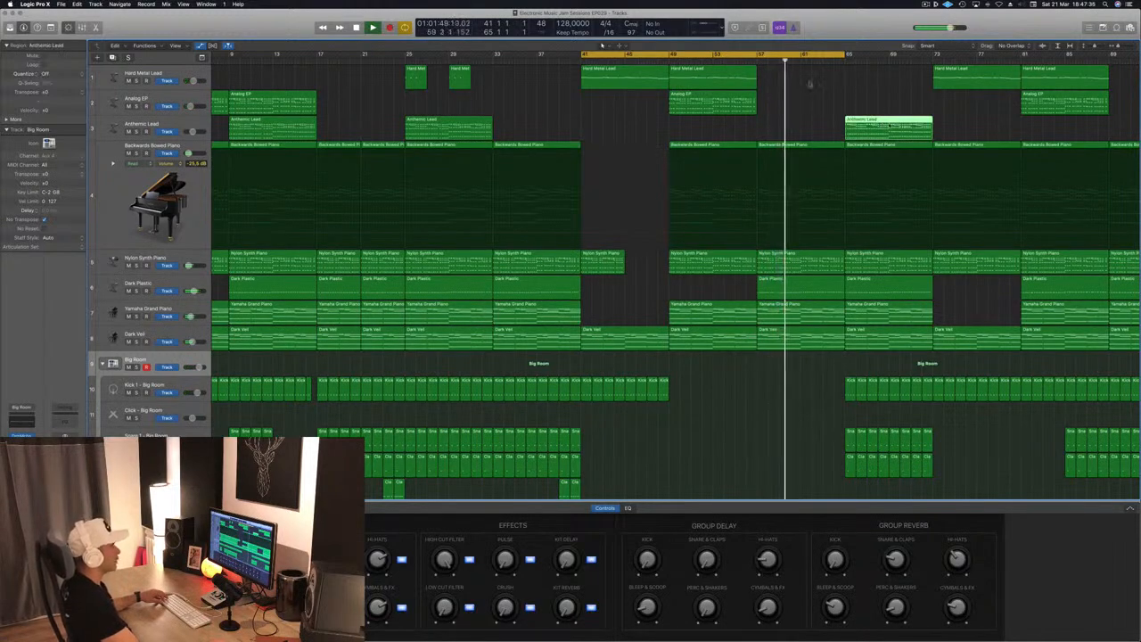
{"action": "left_click", "coordinate": [745, 62]}
{"action": "left_click_drag", "start_coordinate": [897, 132], "coordinate": [811, 134]}
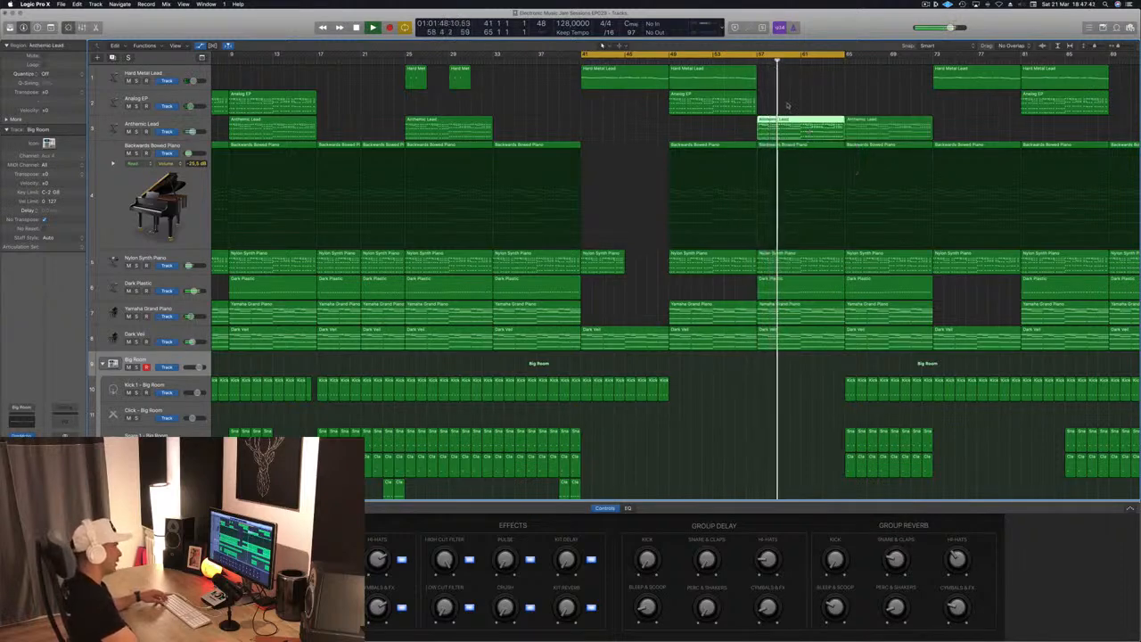
Copy the two Snare 2 regions from bar 39 to bar 57, replay them and show the second one's notes in the Piano Roll
{"action": "scroll", "coordinate": [658, 459], "scroll_direction": "down", "scroll_amount": 6}
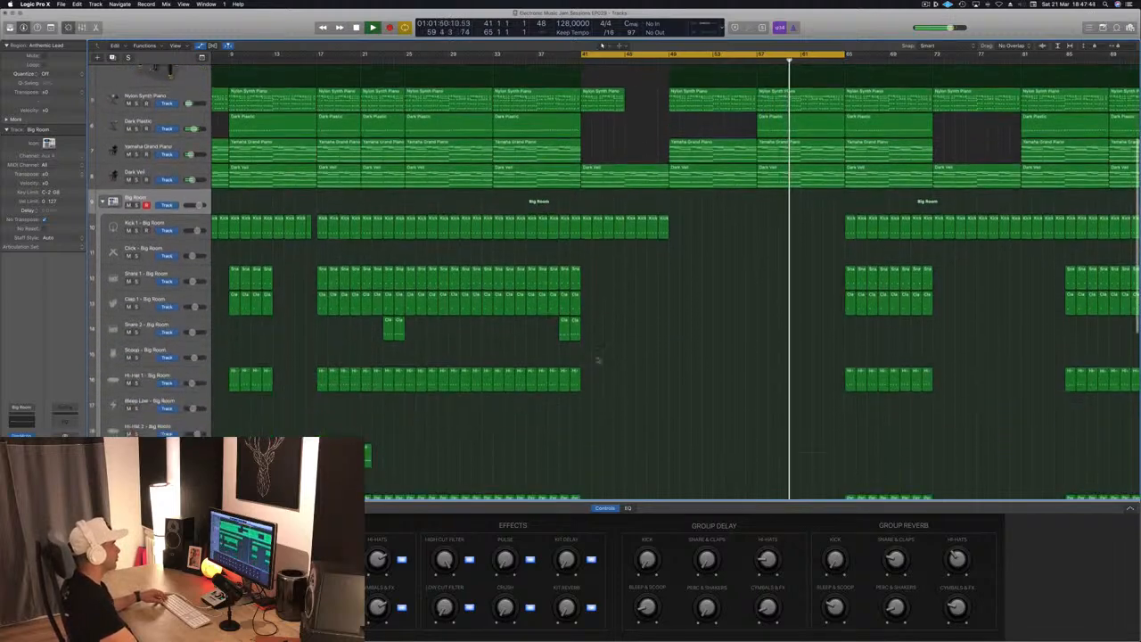
{"action": "left_click_drag", "start_coordinate": [548, 333], "coordinate": [767, 329]}
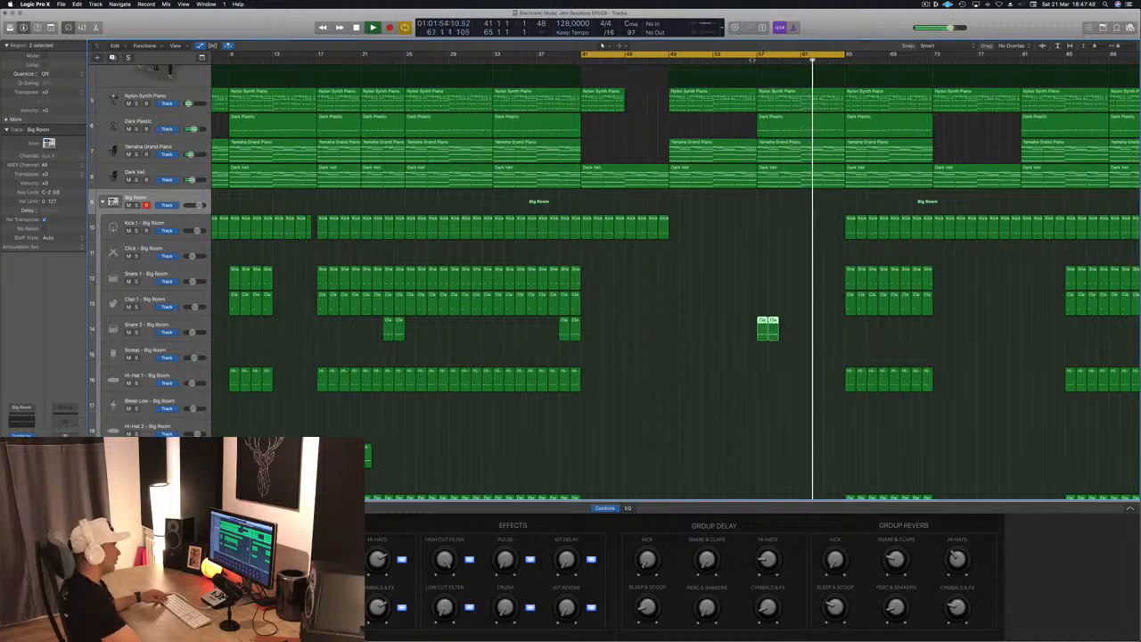
{"action": "left_click", "coordinate": [754, 61]}
{"action": "left_click", "coordinate": [804, 318]}
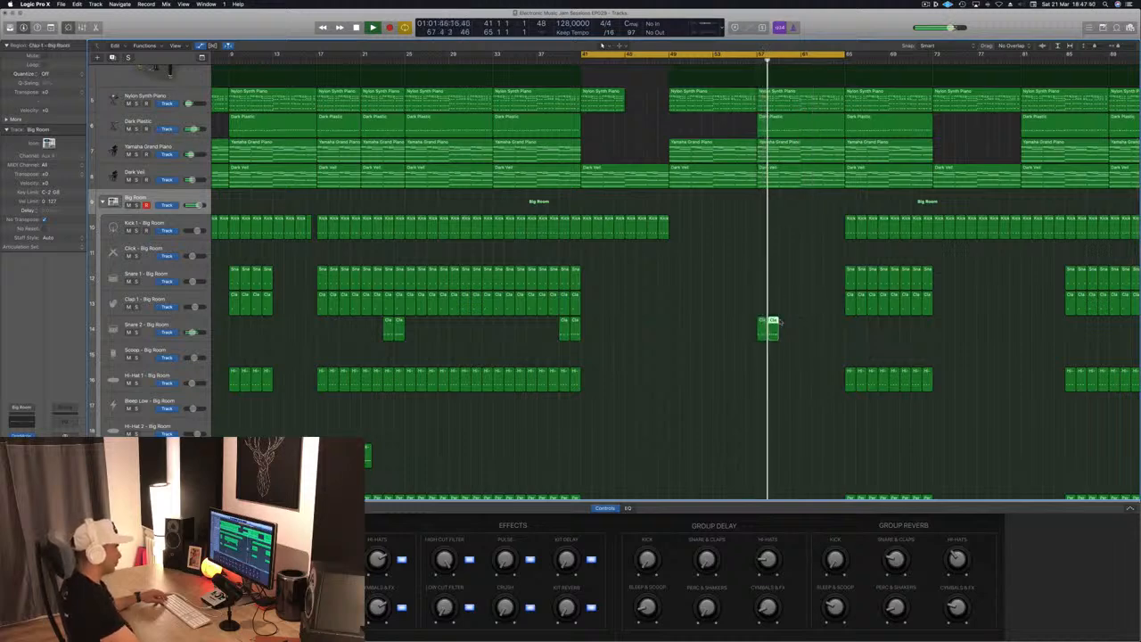
{"action": "key", "text": "e"}
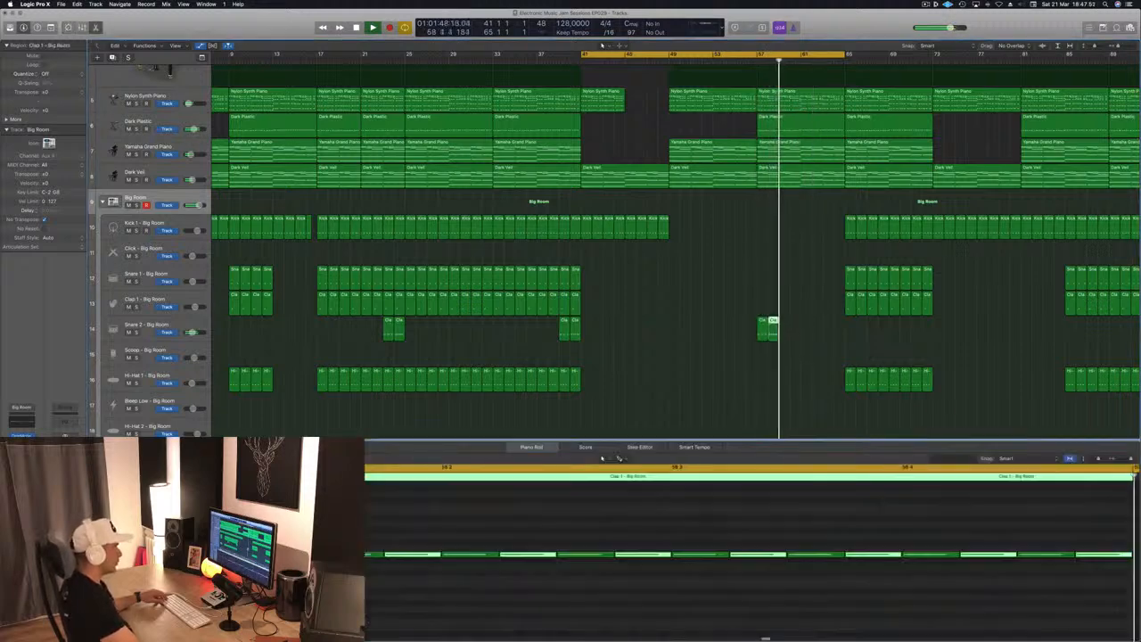
Rearrange and duplicate the copied Snare 2 regions into four one-bar regions filling bars 61 to 65
{"action": "left_click_drag", "start_coordinate": [800, 327], "coordinate": [830, 327]}
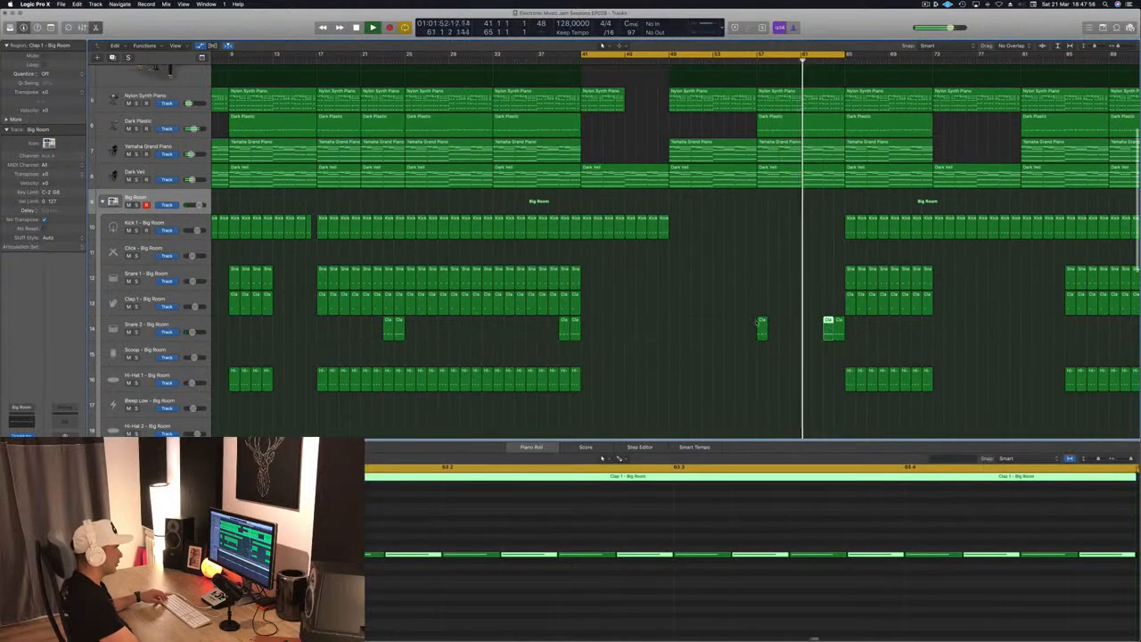
{"action": "double_click", "coordinate": [761, 322]}
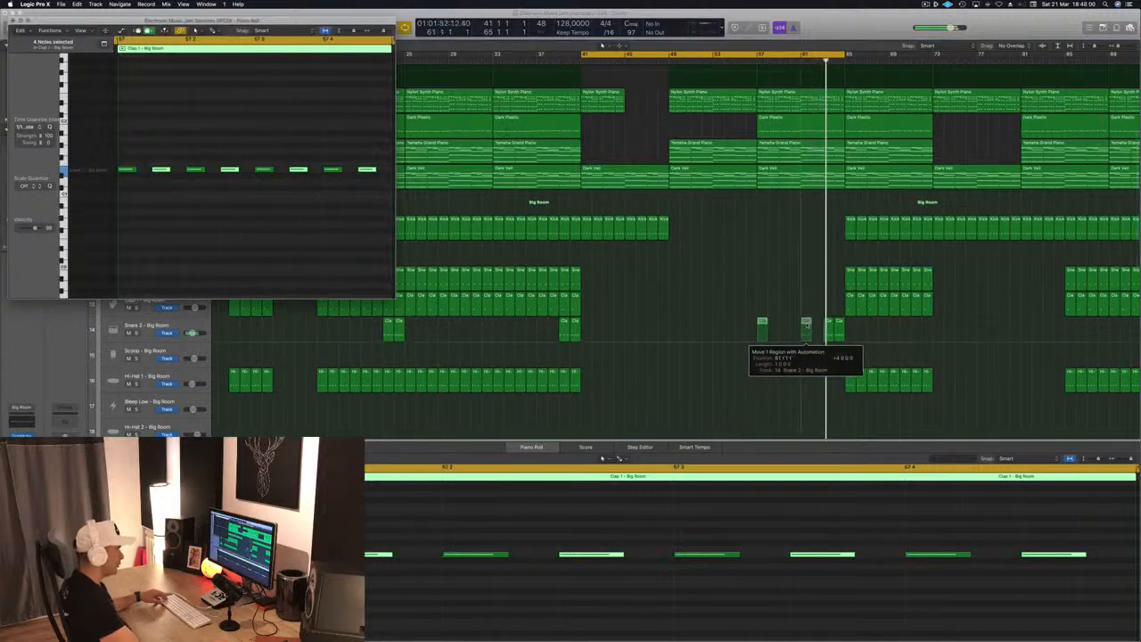
{"action": "key", "text": "super+w"}
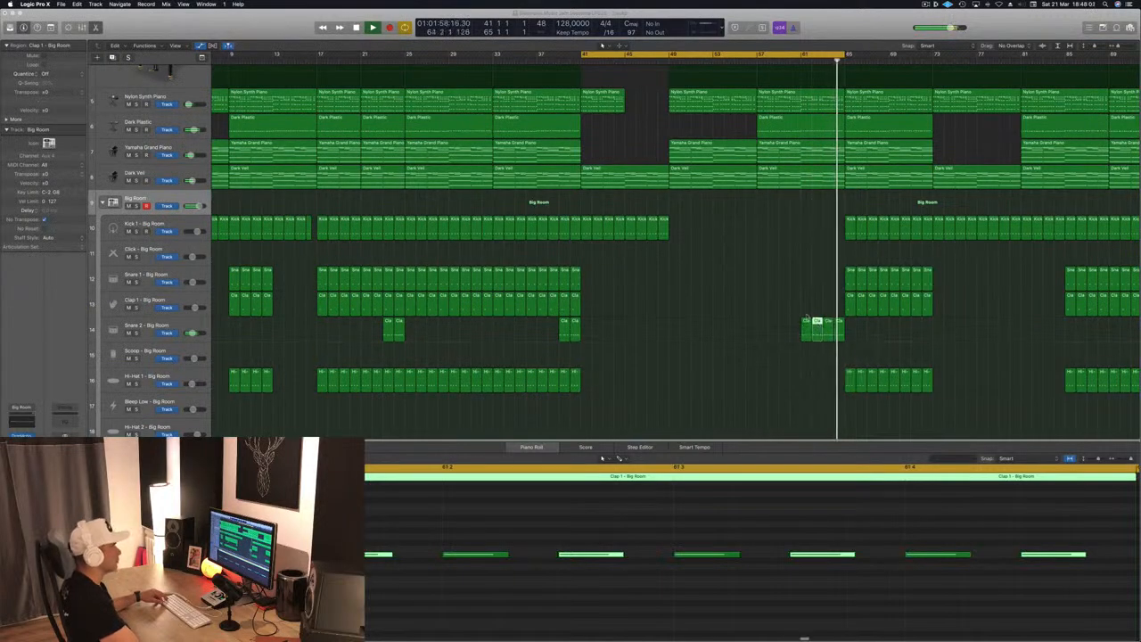
Replay the arrangement from bar 57 to check the new lead and Snare 2 build-up
{"action": "key", "text": "super+Left"}
{"action": "scroll", "coordinate": [790, 309], "scroll_direction": "up", "scroll_amount": 5}
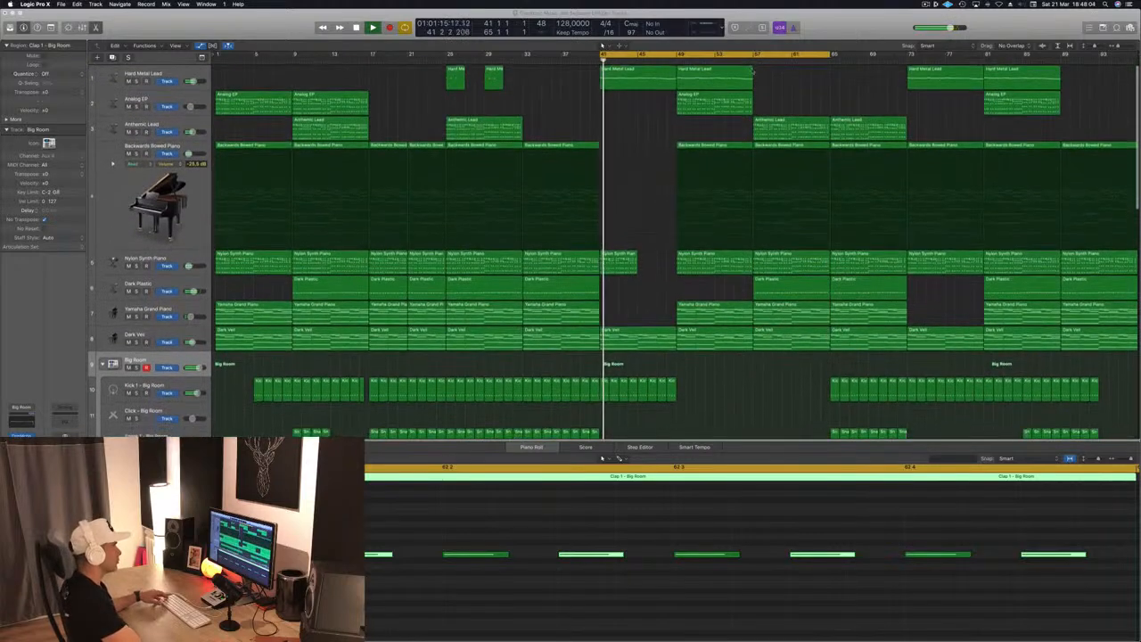
{"action": "left_click", "coordinate": [752, 62]}
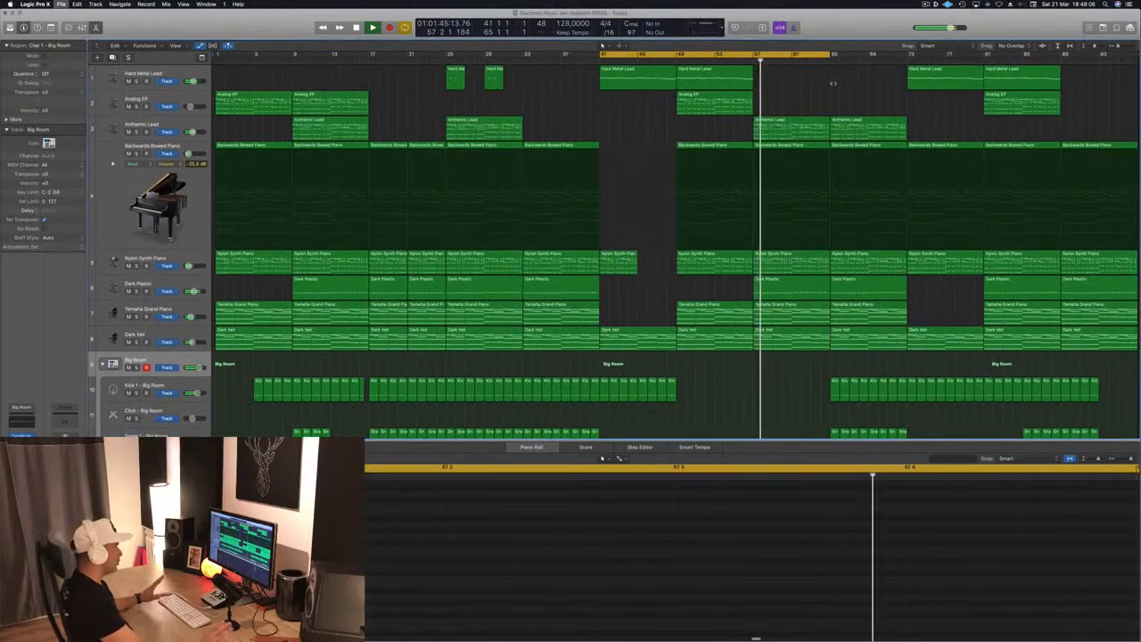
{"action": "key", "text": "super+Up"}
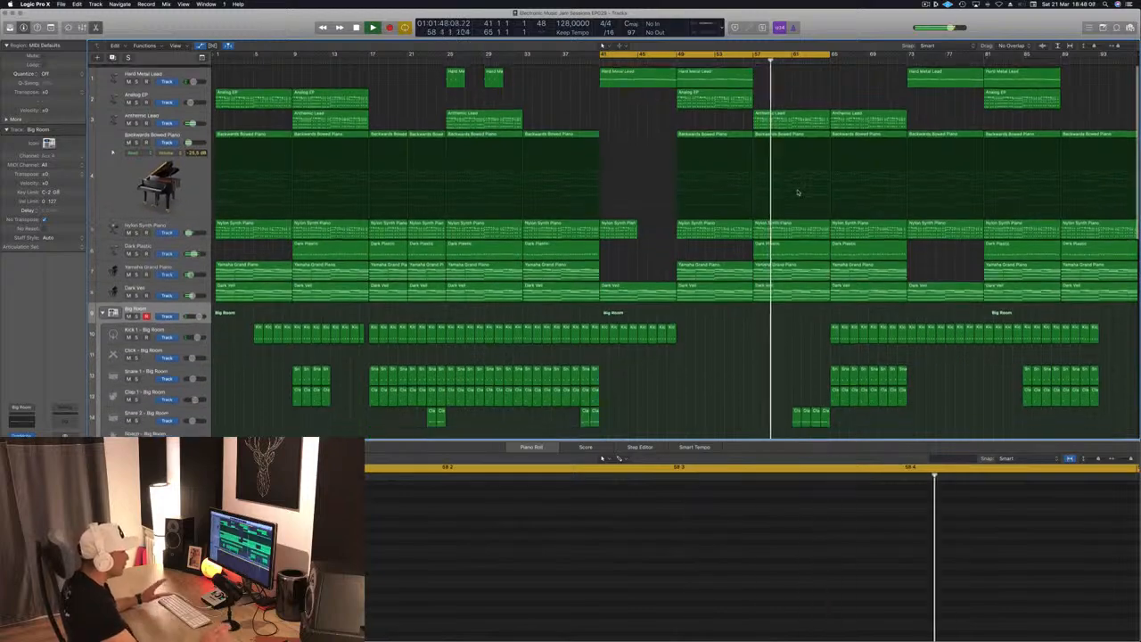
Close the Piano Roll and move the cycle range to bars 57 to 81
{"action": "key", "text": "x"}
{"action": "key", "text": "x"}
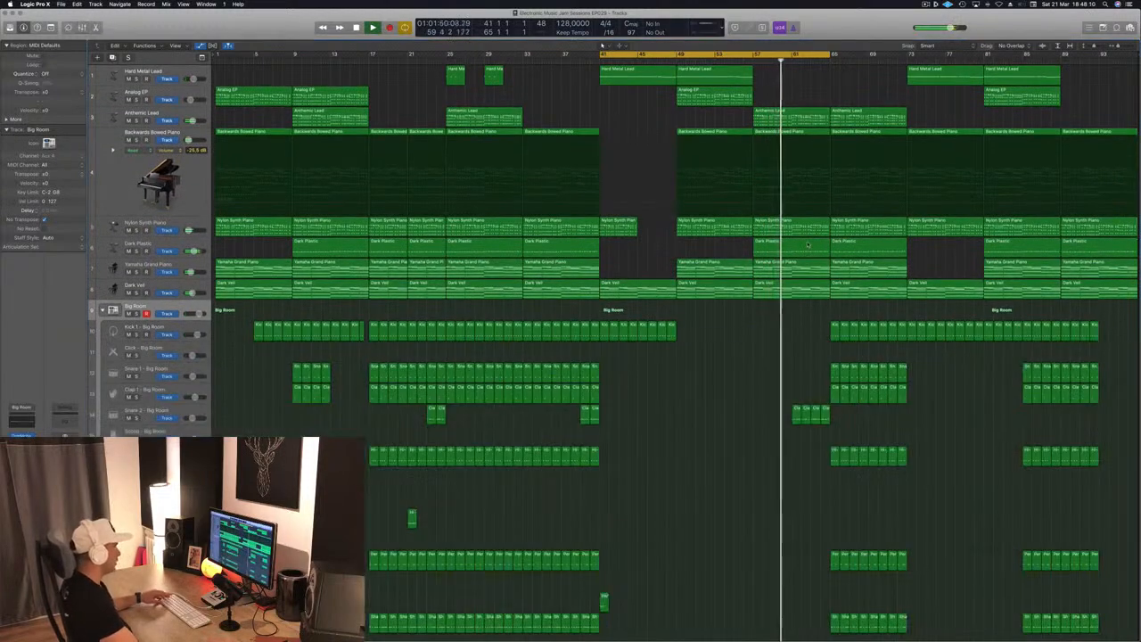
{"action": "key", "text": "super+Up"}
{"action": "key", "text": "super+Up"}
{"action": "key", "text": "super+Up"}
{"action": "key", "text": "super+Up"}
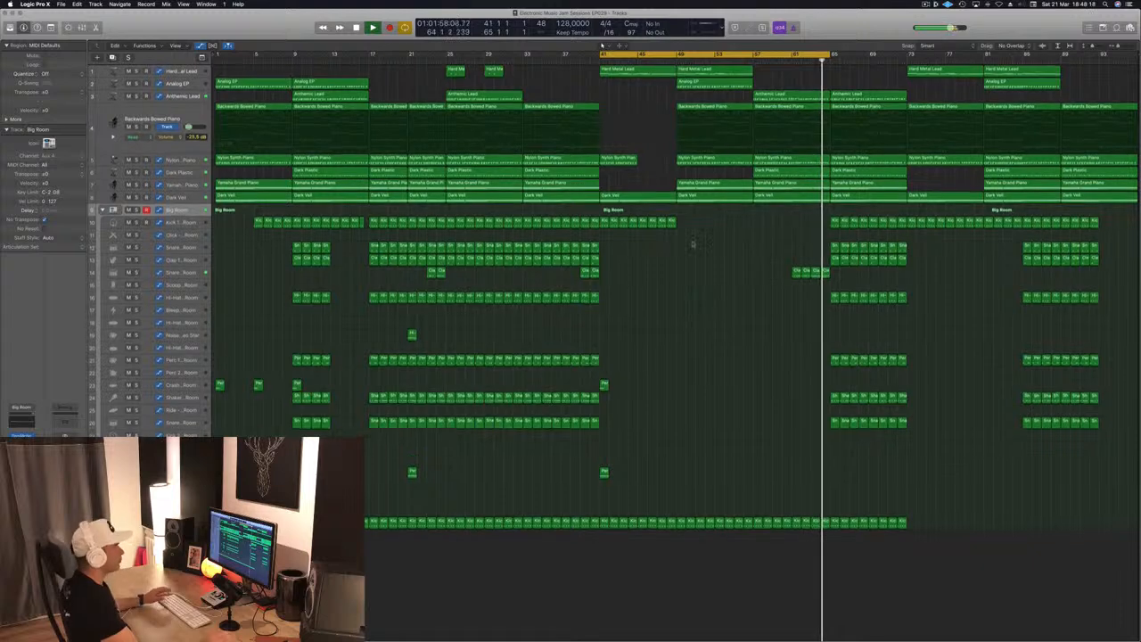
{"action": "scroll", "coordinate": [701, 329], "scroll_direction": "up", "scroll_amount": 5}
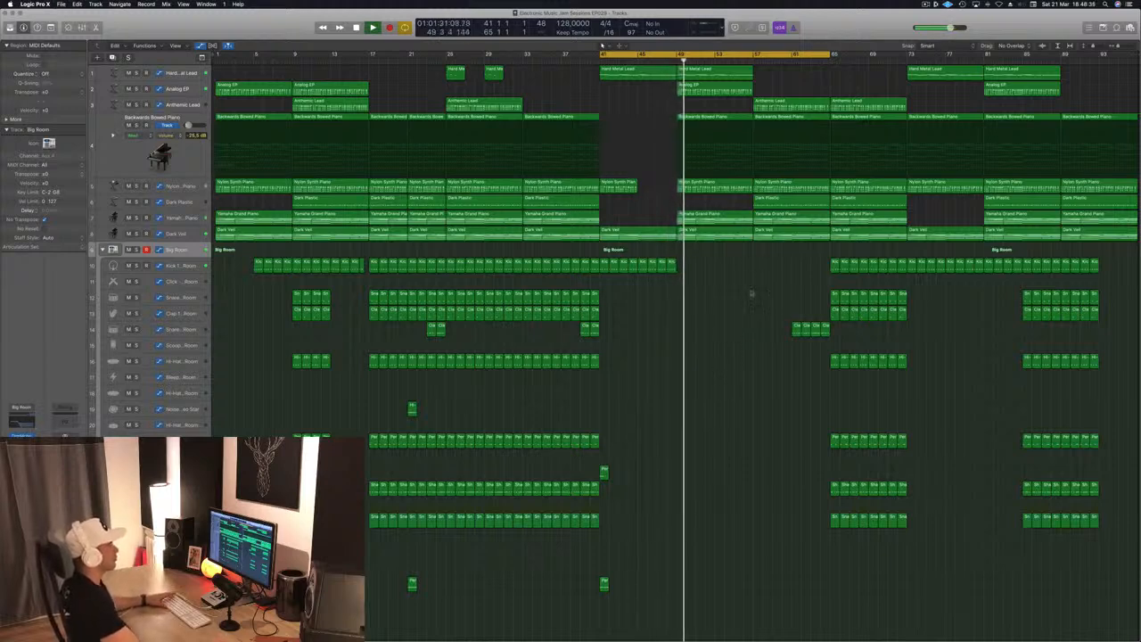
{"action": "left_click", "coordinate": [746, 60]}
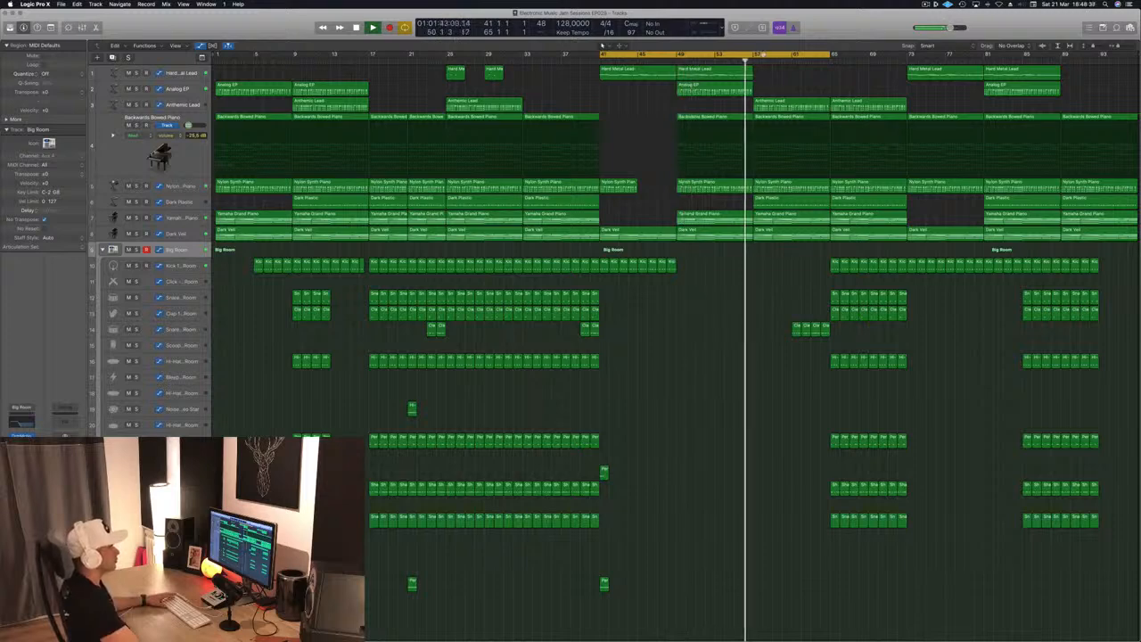
{"action": "left_click_drag", "start_coordinate": [764, 55], "coordinate": [914, 56]}
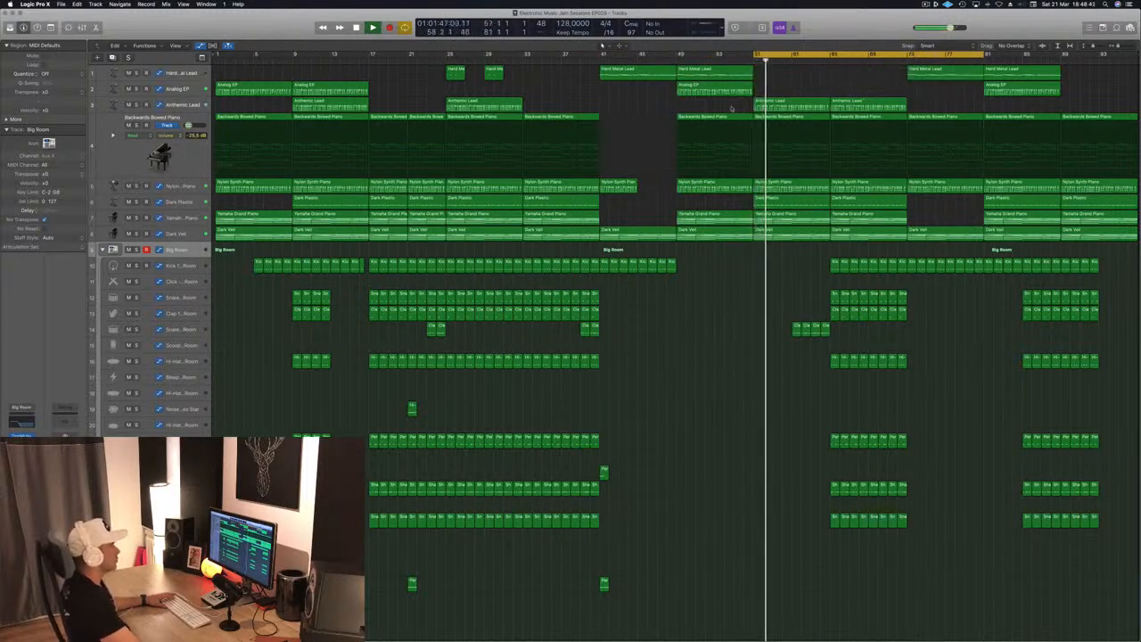
Delete the Dark Plastic region at bar 57 and replay from just before that bar
{"action": "left_click", "coordinate": [778, 205]}
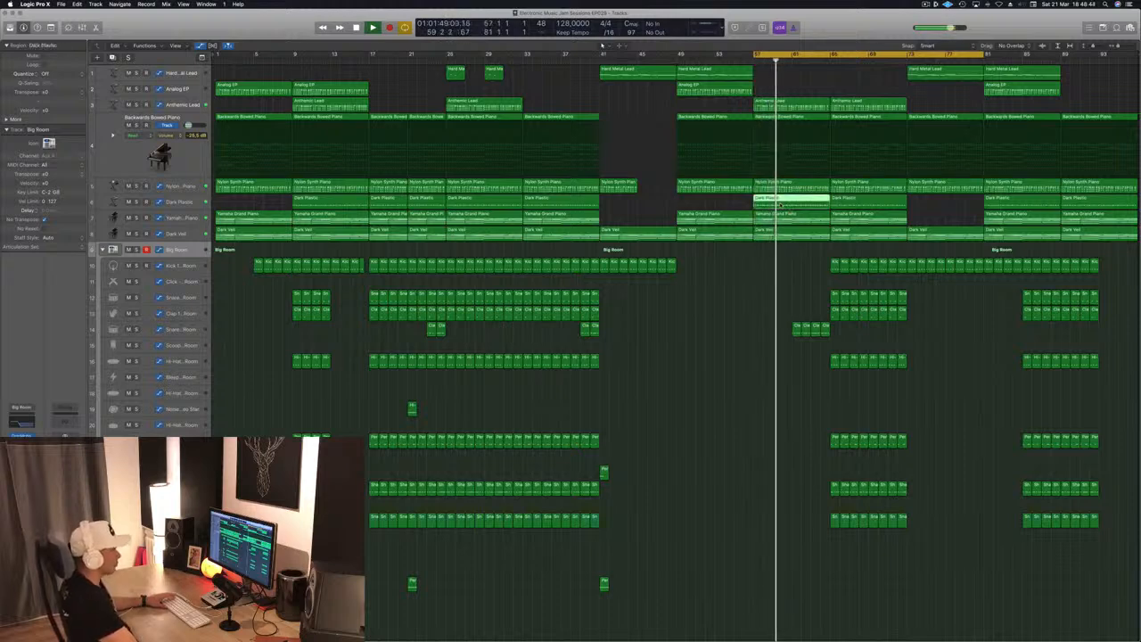
{"action": "key", "text": "Delete"}
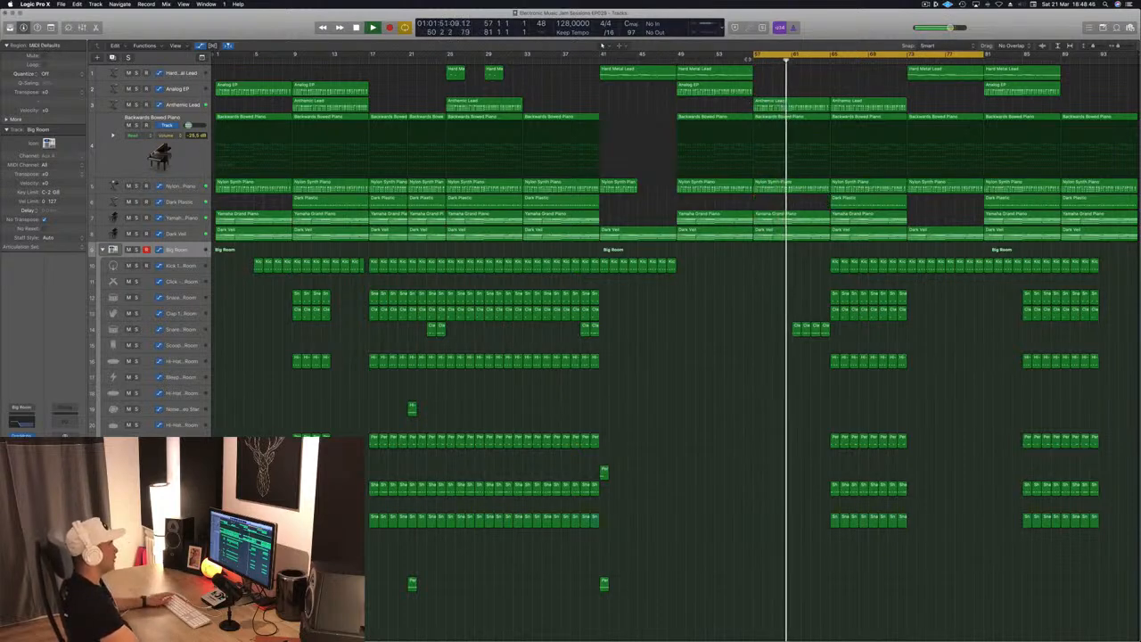
{"action": "left_click", "coordinate": [745, 59]}
Duplicate the Dark Veil track and copy the Dark Plastic region from bar 65 to bar 57 on the new track
{"action": "left_click", "coordinate": [182, 233]}
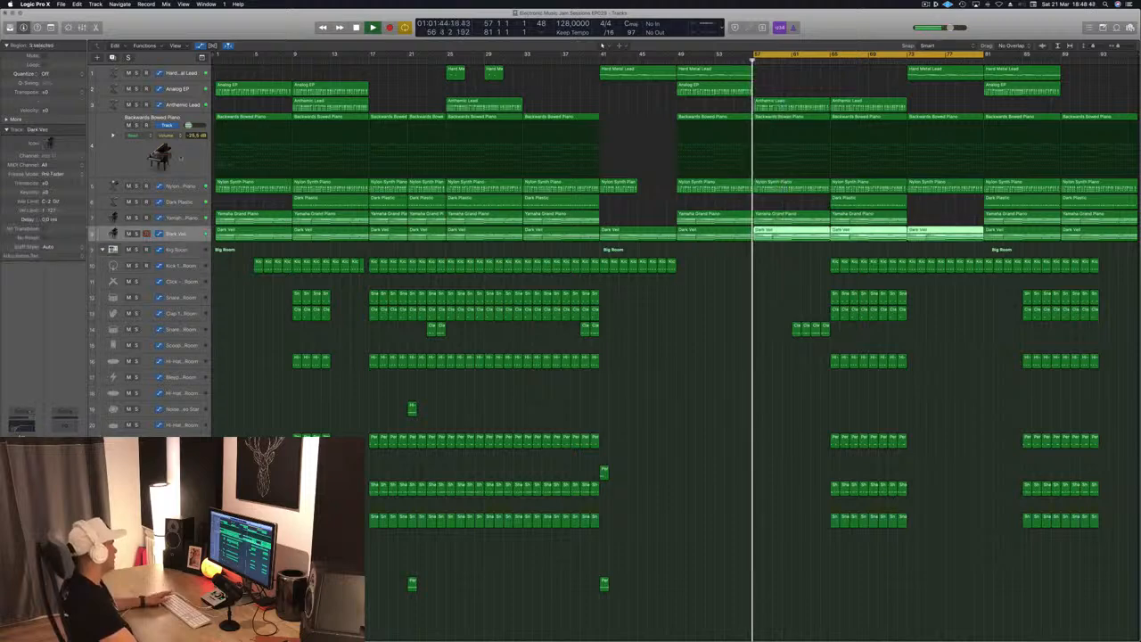
{"action": "key", "text": "super+d"}
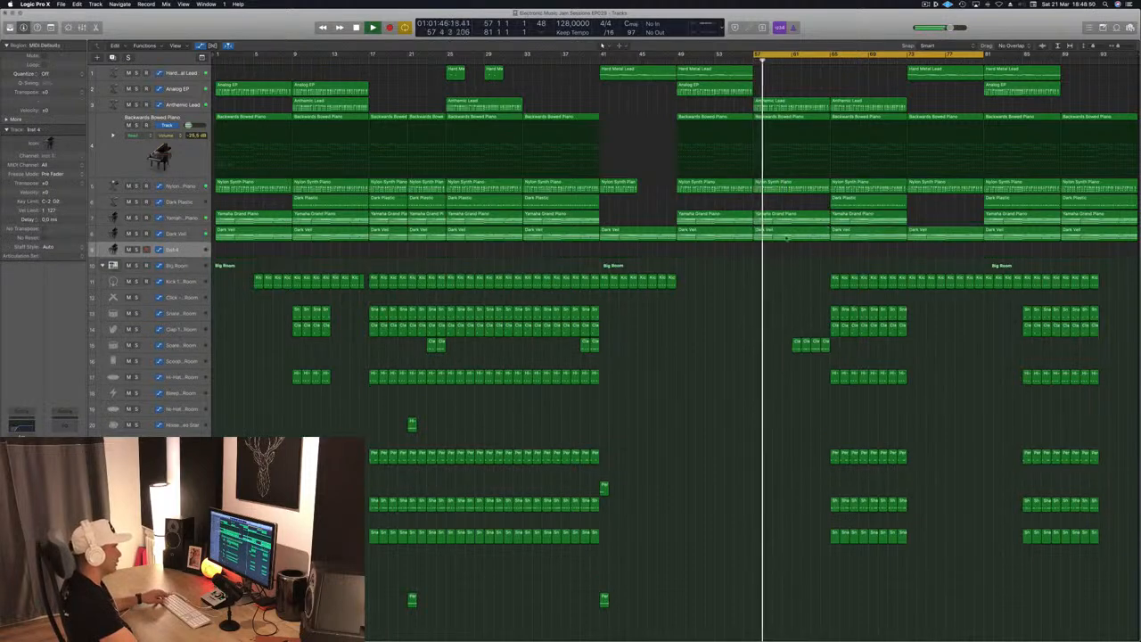
{"action": "left_click", "coordinate": [781, 235]}
{"action": "left_click_drag", "start_coordinate": [781, 235], "coordinate": [782, 253]}
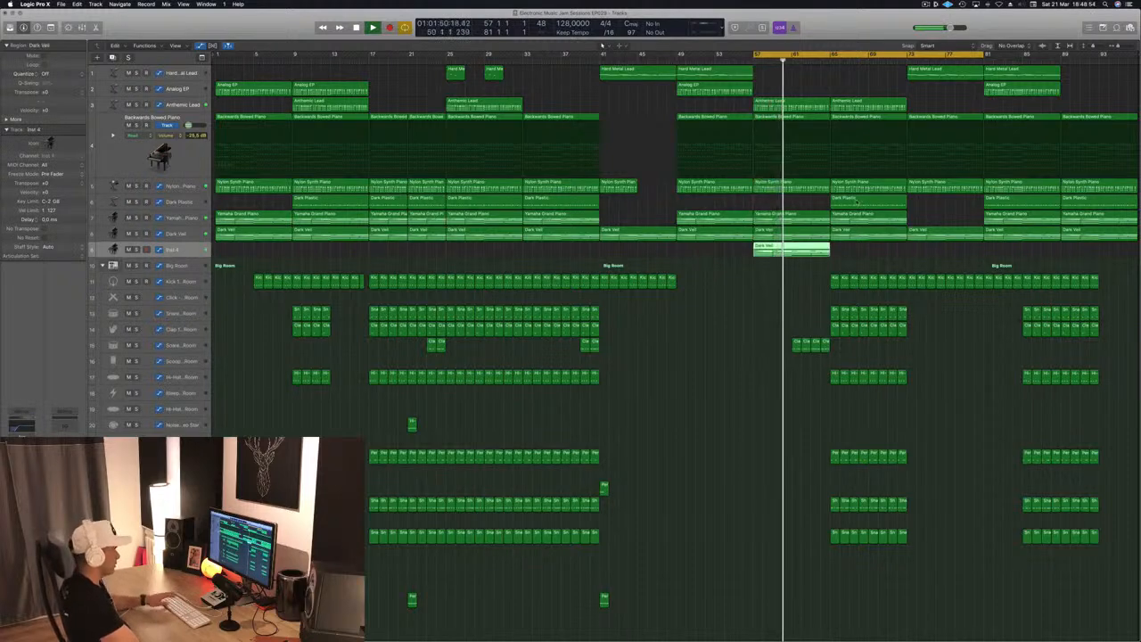
{"action": "left_click_drag", "start_coordinate": [870, 202], "coordinate": [797, 250]}
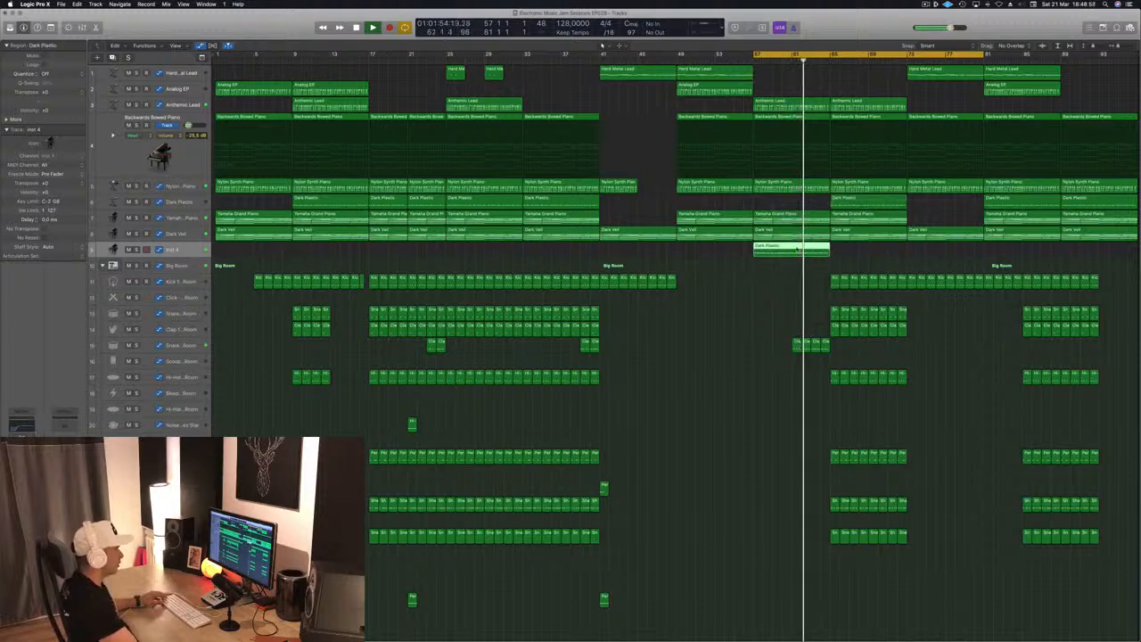
Reduce the copied Dark Plastic region's repeated notes to two sustained four-bar notes, spanning bars 57 to 61 and 61 to 65
{"action": "double_click", "coordinate": [796, 250]}
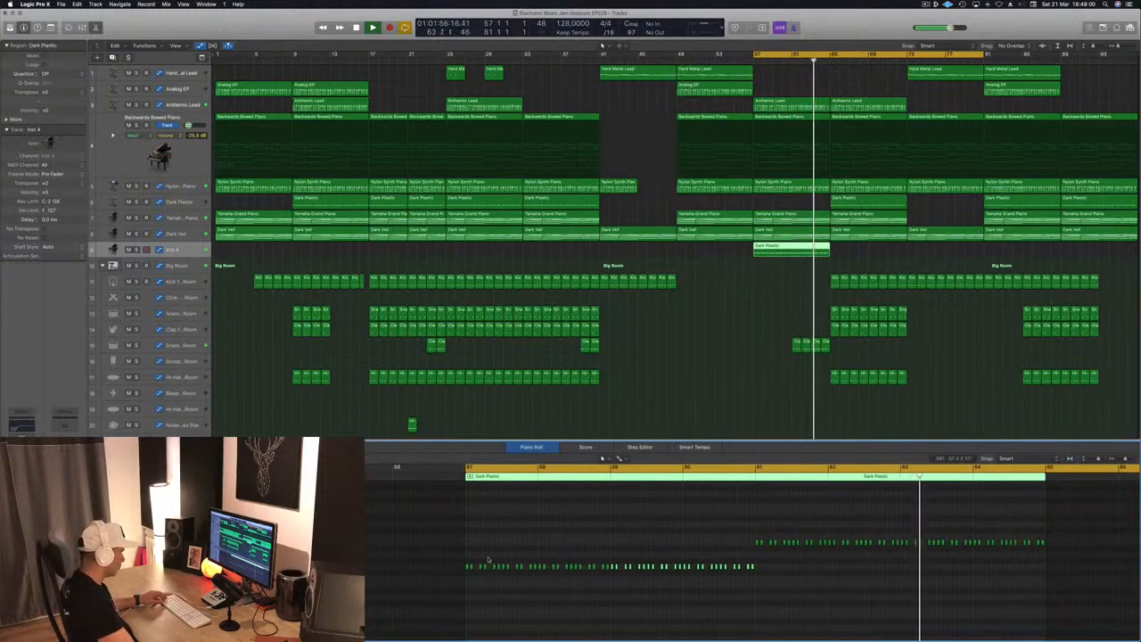
{"action": "left_click_drag", "start_coordinate": [471, 561], "coordinate": [752, 581]}
{"action": "key", "text": "Delete"}
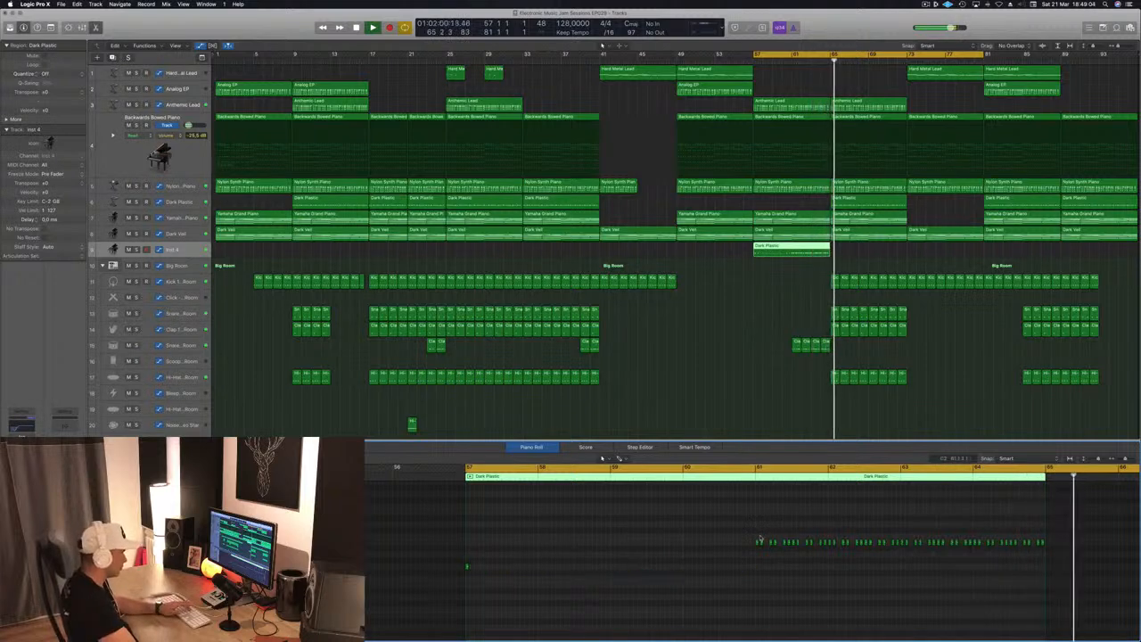
{"action": "left_click_drag", "start_coordinate": [760, 537], "coordinate": [1078, 560]}
{"action": "key", "text": "Delete"}
{"action": "left_click_drag", "start_coordinate": [391, 524], "coordinate": [957, 619]}
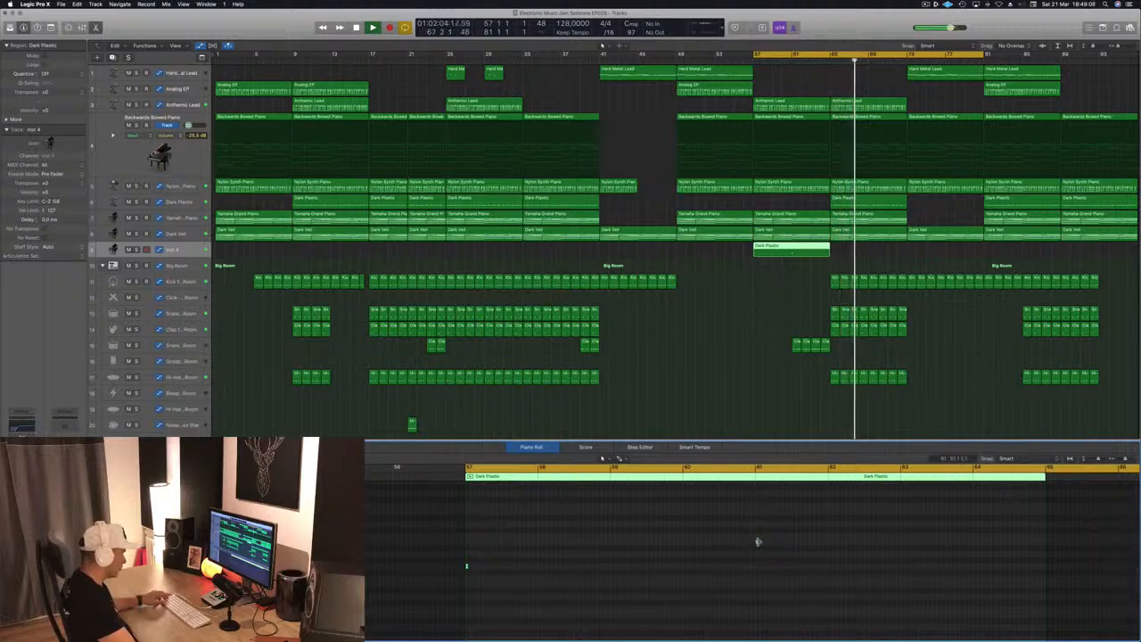
{"action": "left_click_drag", "start_coordinate": [758, 541], "coordinate": [1045, 544]}
Replay the sustained notes from bar 57 and load Alchemy's five-star Deeper Emotion (1) preset on the new track
{"action": "key", "text": "space"}
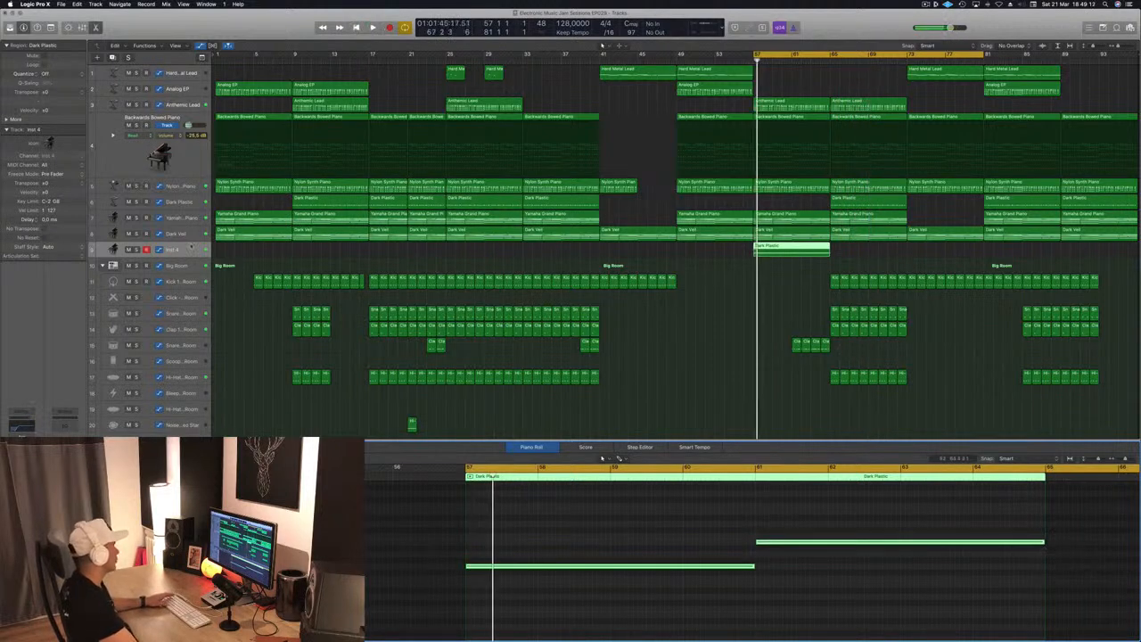
{"action": "key", "text": "space"}
{"action": "key", "text": "space"}
{"action": "key", "text": "space"}
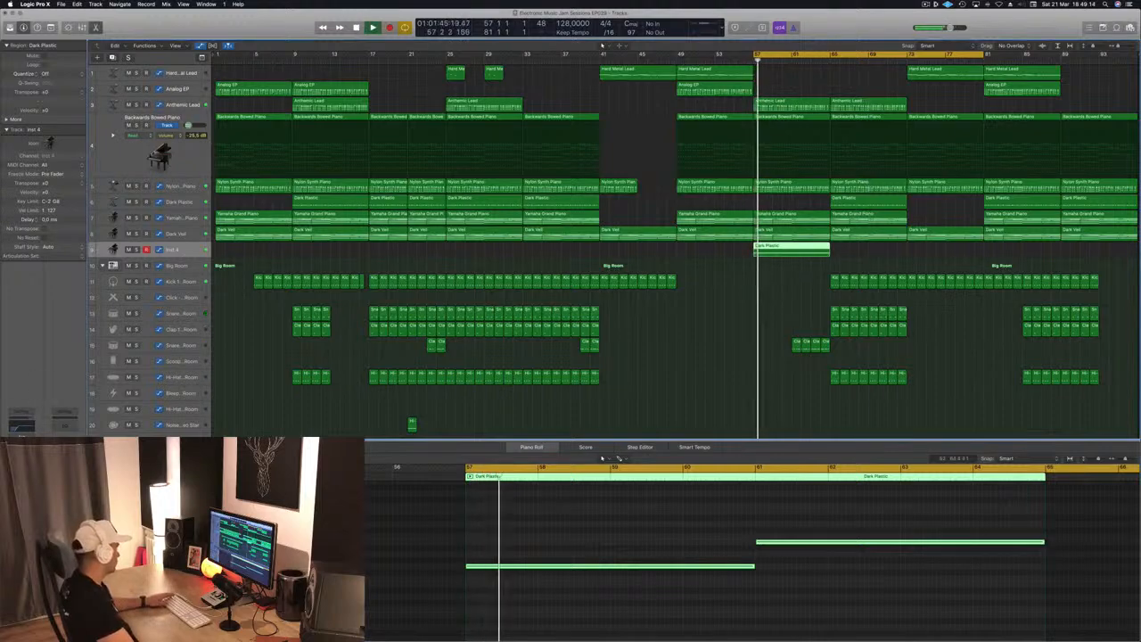
{"action": "key", "text": "v"}
{"action": "left_click_drag", "start_coordinate": [230, 31], "coordinate": [517, 131]}
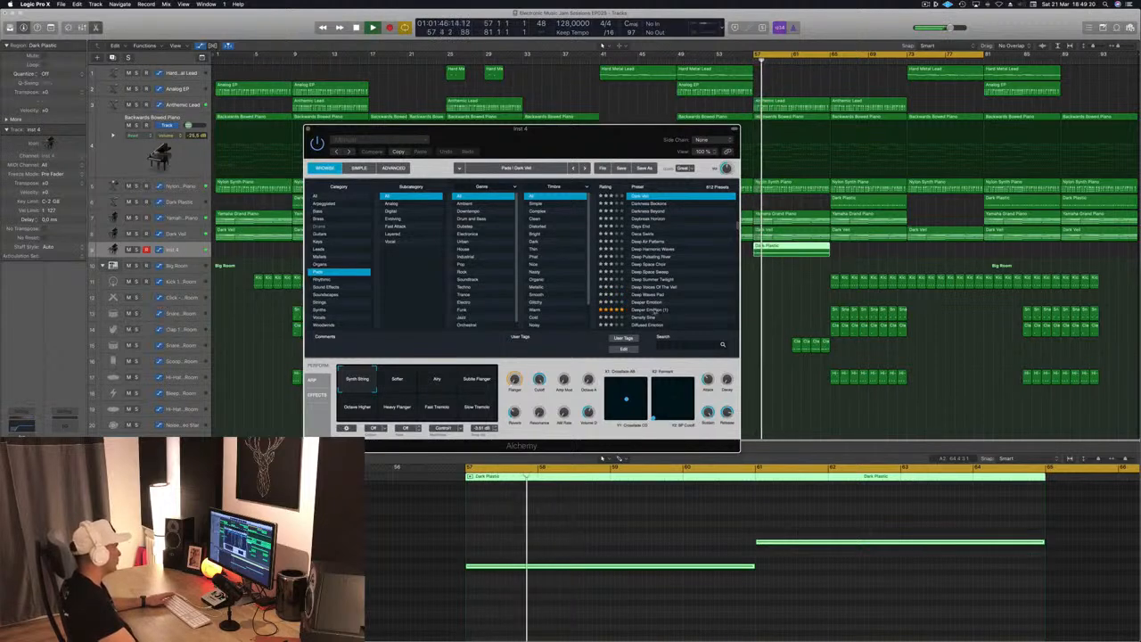
{"action": "left_click", "coordinate": [655, 310]}
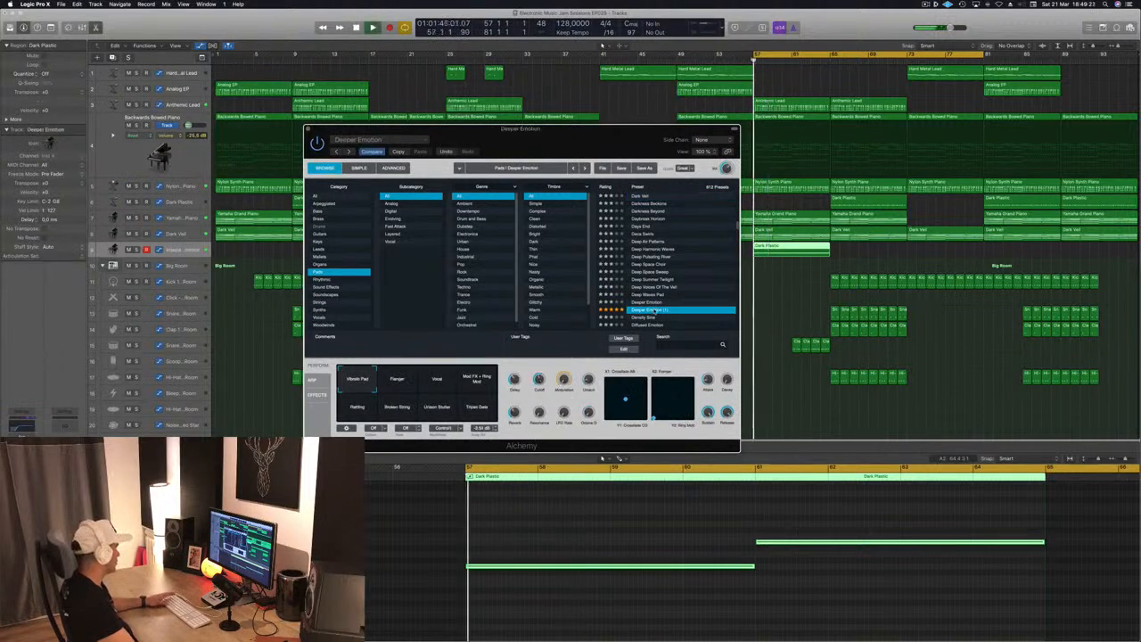
Lower the low-cut frequency in the new pad track's Channel EQ to 20 Hz and close the EQ
{"action": "left_click", "coordinate": [20, 428]}
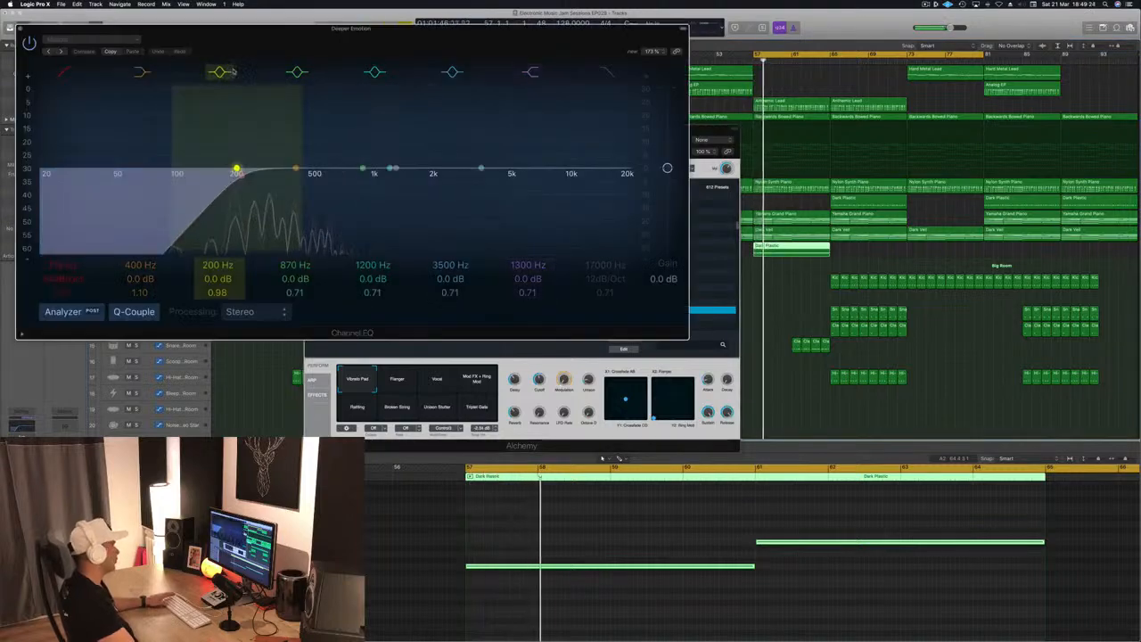
{"action": "left_click_drag", "start_coordinate": [257, 163], "coordinate": [46, 167]}
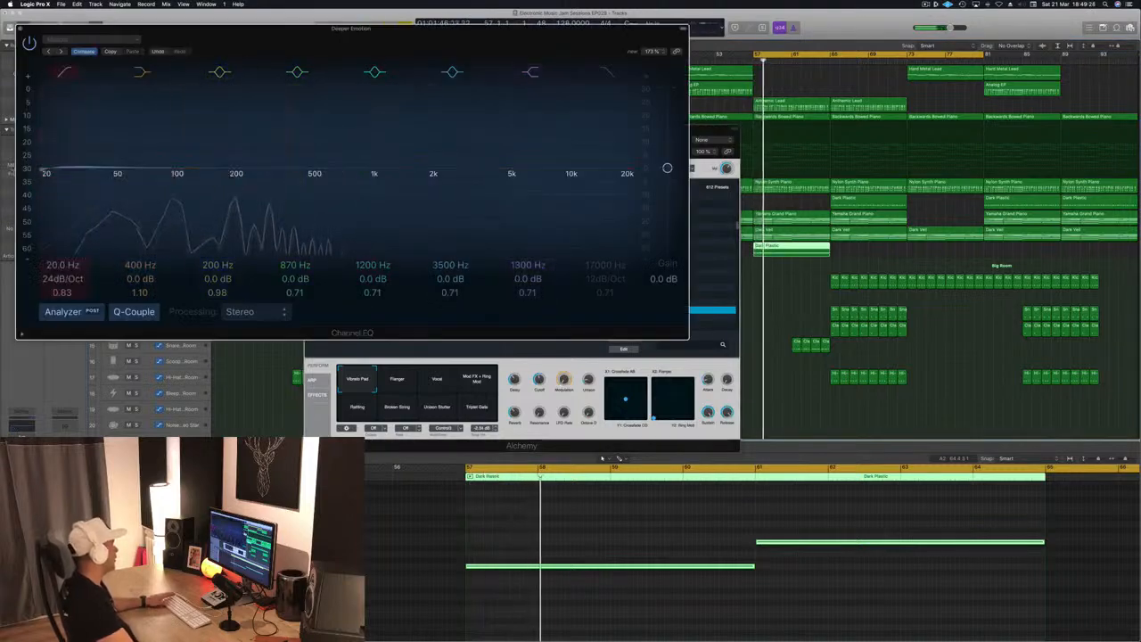
{"action": "key", "text": "super+w"}
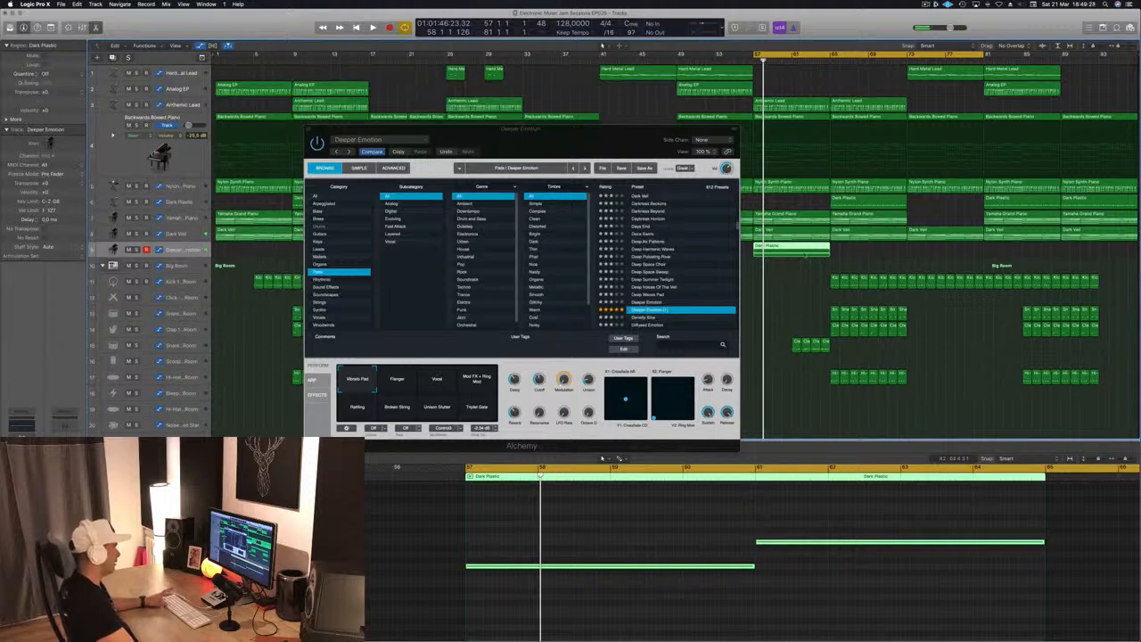
Audition the Deeper Emotion pad within the arrangement and hide its Alchemy window
{"action": "left_click", "coordinate": [634, 148]}
{"action": "left_click", "coordinate": [602, 458]}
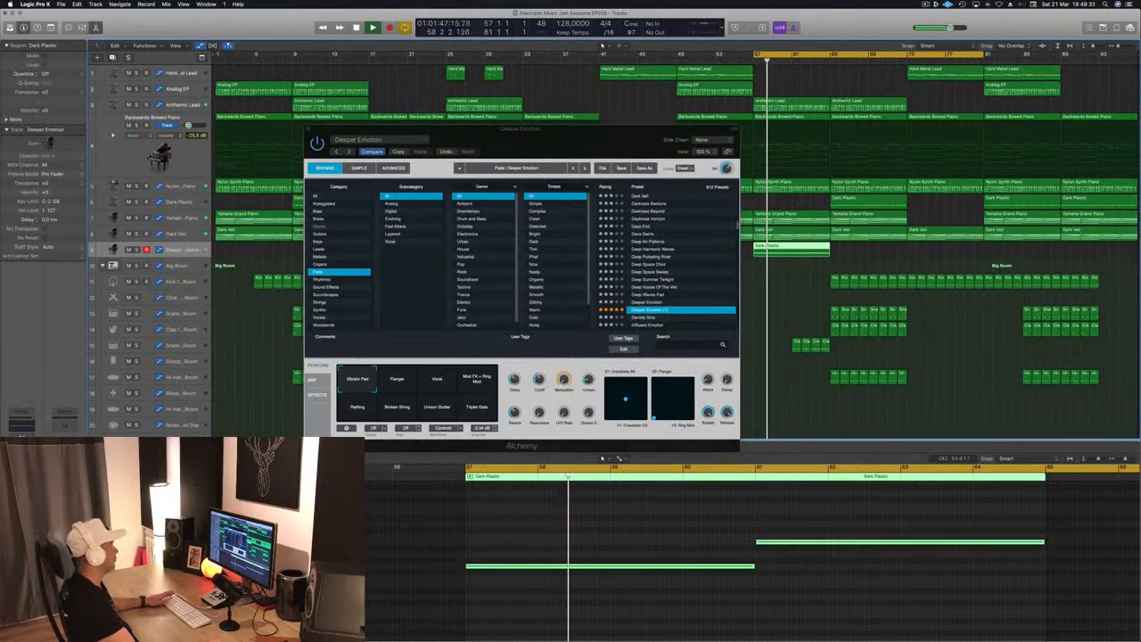
{"action": "left_click_drag", "start_coordinate": [577, 139], "coordinate": [467, 149]}
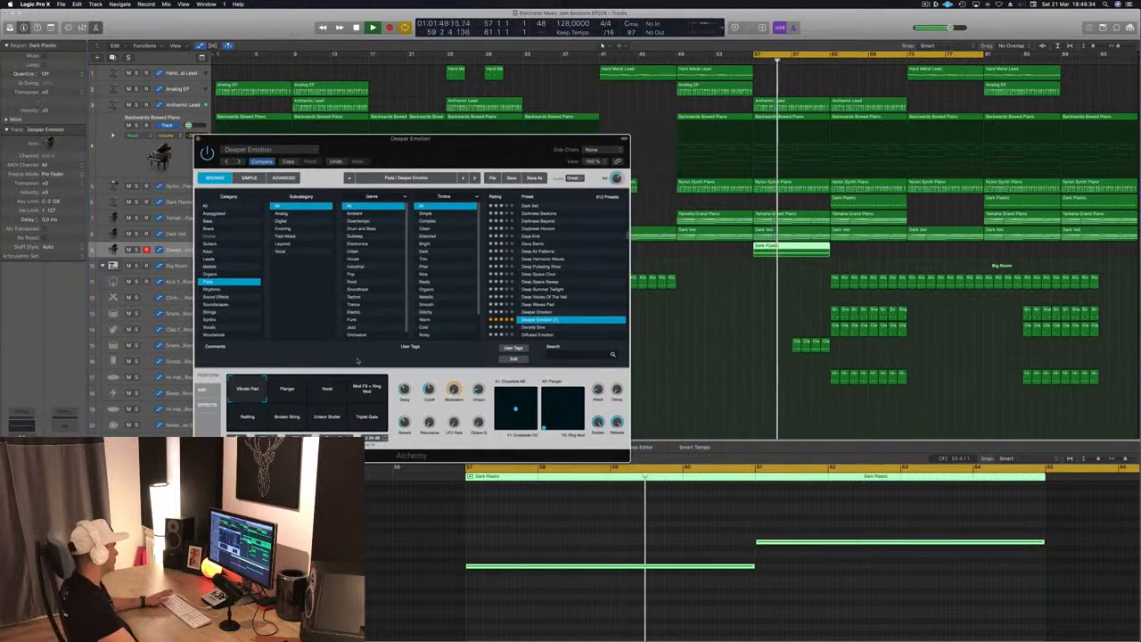
{"action": "left_click", "coordinate": [249, 395]}
{"action": "key", "text": "space"}
{"action": "key", "text": "space"}
{"action": "left_click_drag", "start_coordinate": [474, 152], "coordinate": [556, 153]}
{"action": "key", "text": "v"}
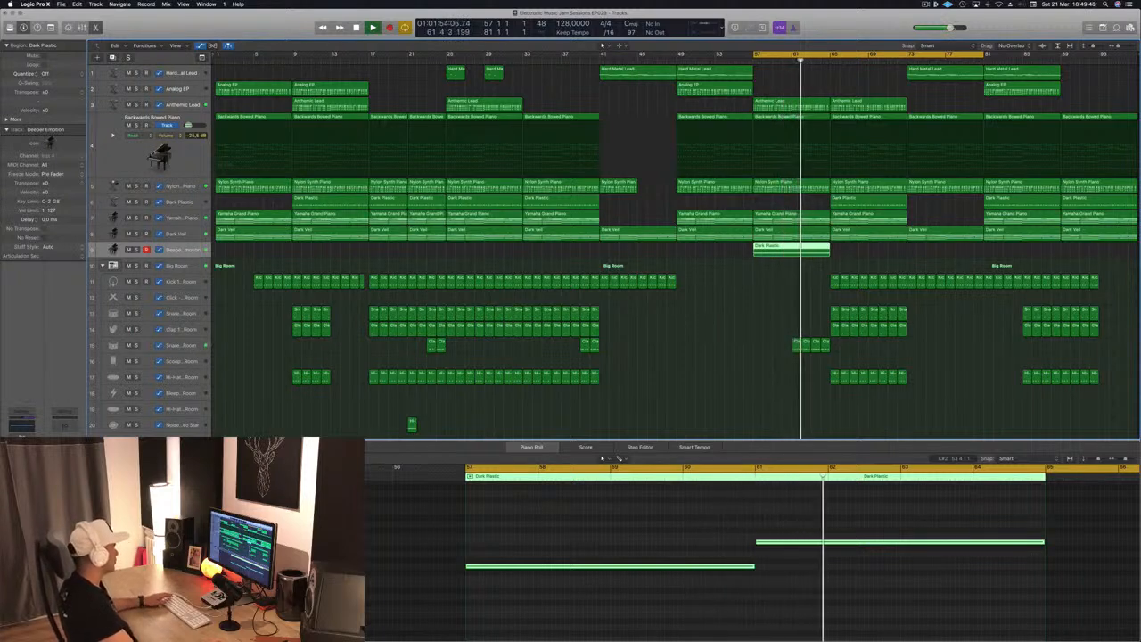
Enlarge the Dark Veil track and open its Alchemy instrument, placing the window clear of the track header
{"action": "left_click", "coordinate": [807, 344]}
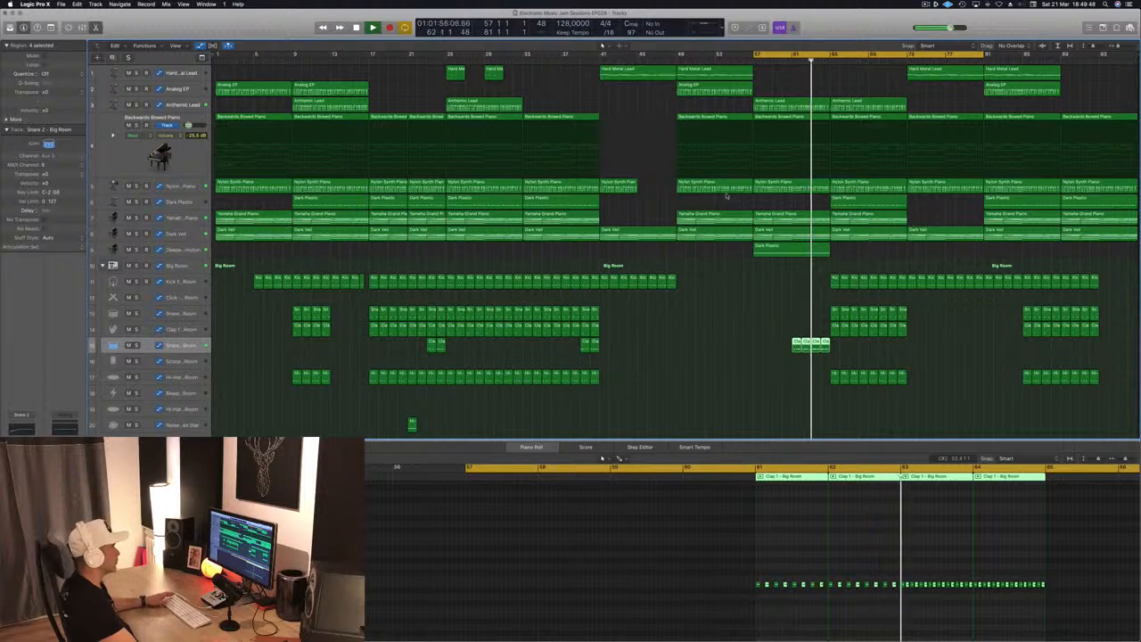
{"action": "left_click", "coordinate": [193, 235]}
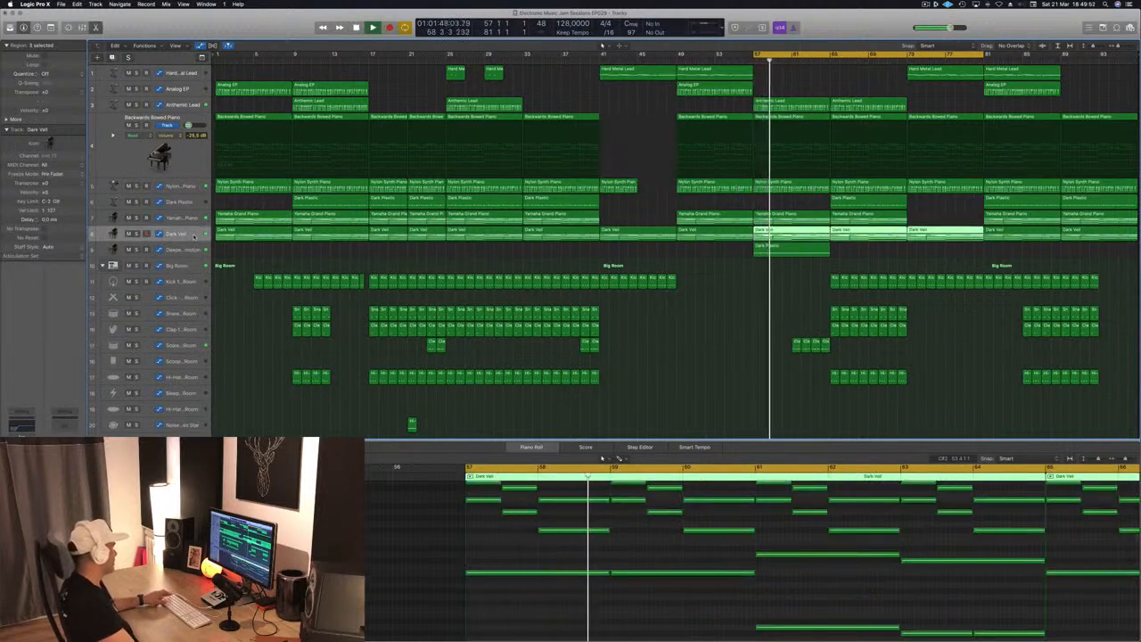
{"action": "left_click_drag", "start_coordinate": [190, 242], "coordinate": [189, 290]}
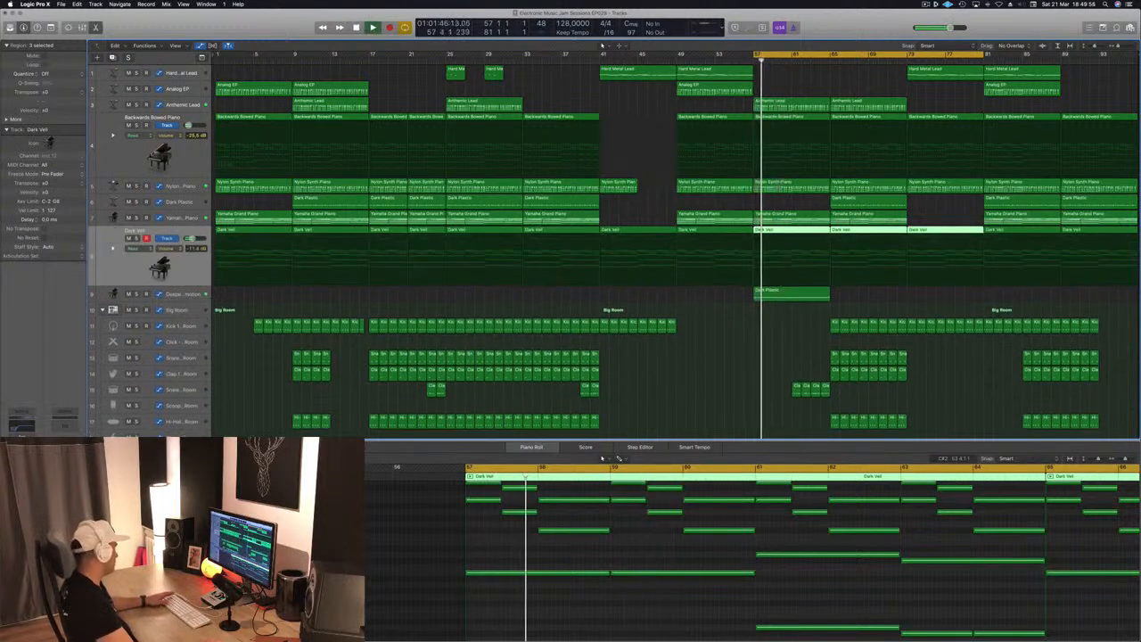
{"action": "key", "text": "v"}
{"action": "key", "text": "Return"}
{"action": "left_click_drag", "start_coordinate": [259, 26], "coordinate": [637, 166]}
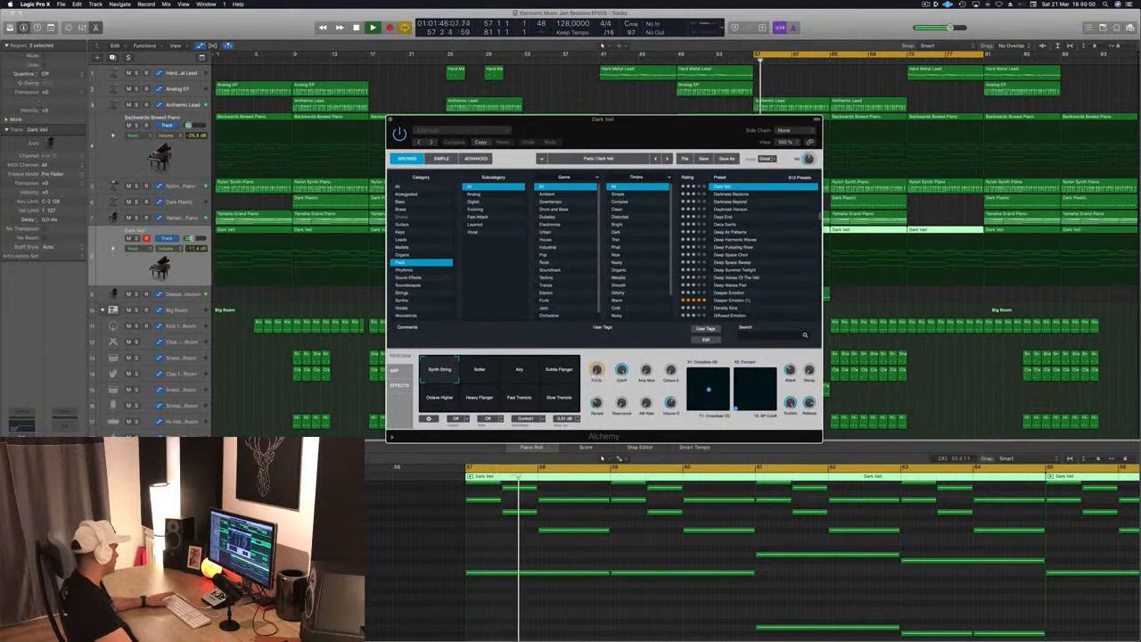
Solo the Dark Veil track, compare Alchemy's Airy and Synth String performance snapshots, and close the instrument and unsolo the track
{"action": "left_click", "coordinate": [136, 238]}
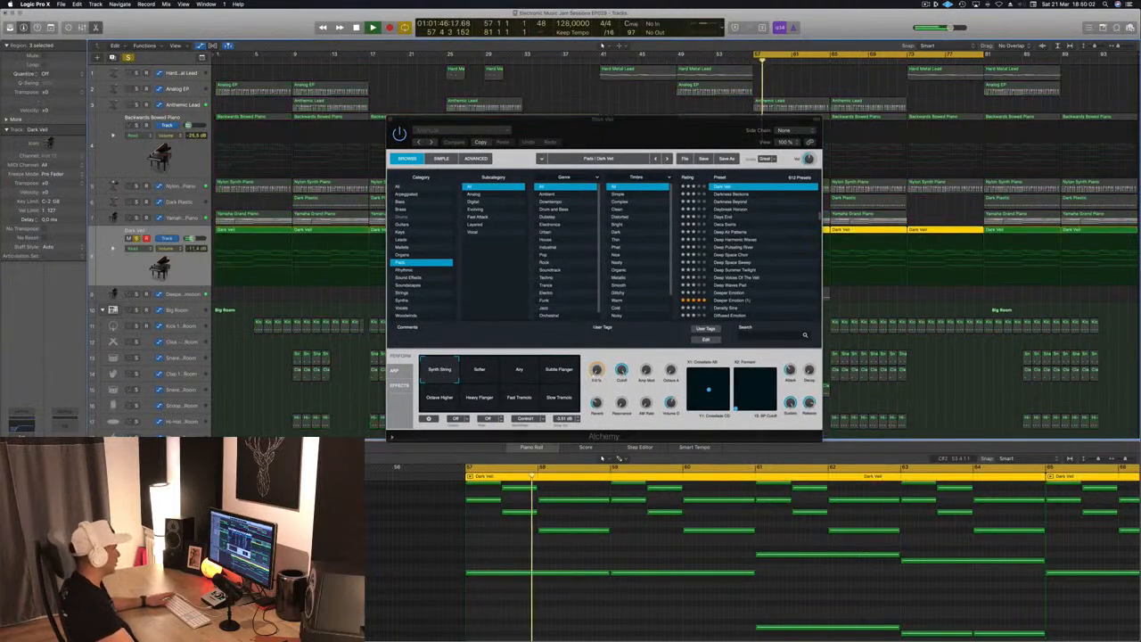
{"action": "left_click_drag", "start_coordinate": [576, 134], "coordinate": [504, 116]}
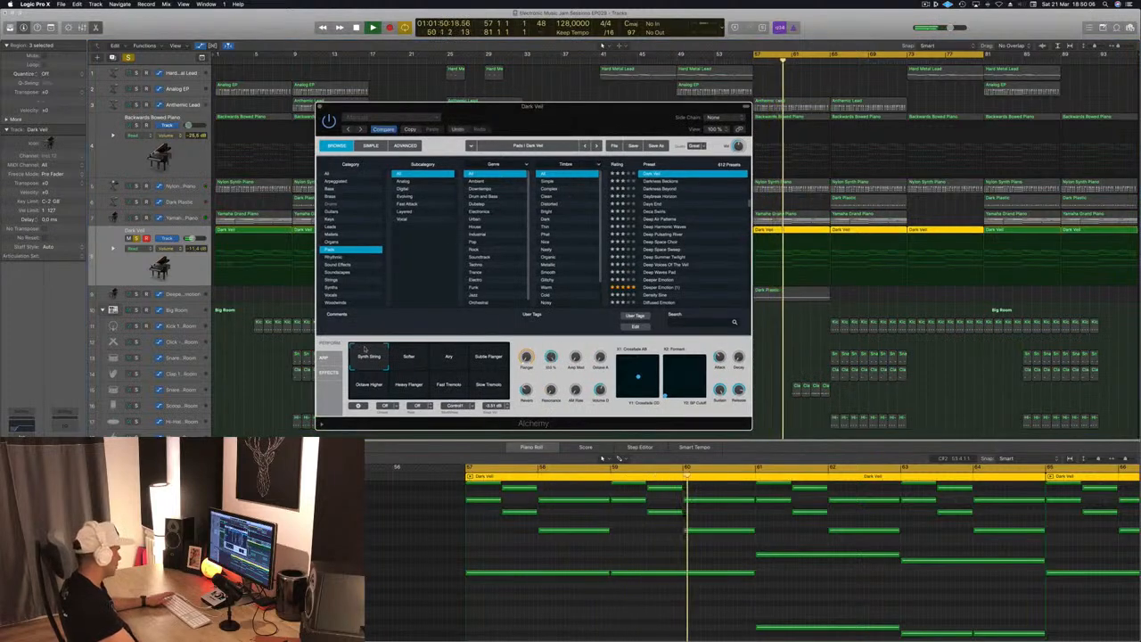
{"action": "left_click", "coordinate": [448, 357]}
{"action": "left_click", "coordinate": [362, 364]}
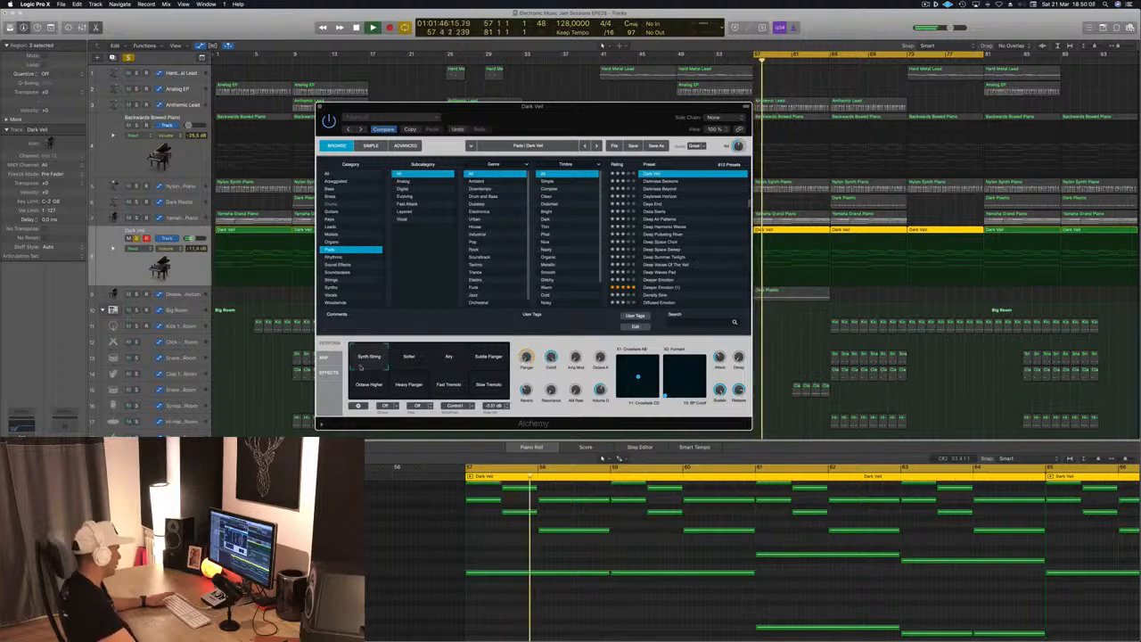
{"action": "left_click_drag", "start_coordinate": [514, 136], "coordinate": [472, 113]}
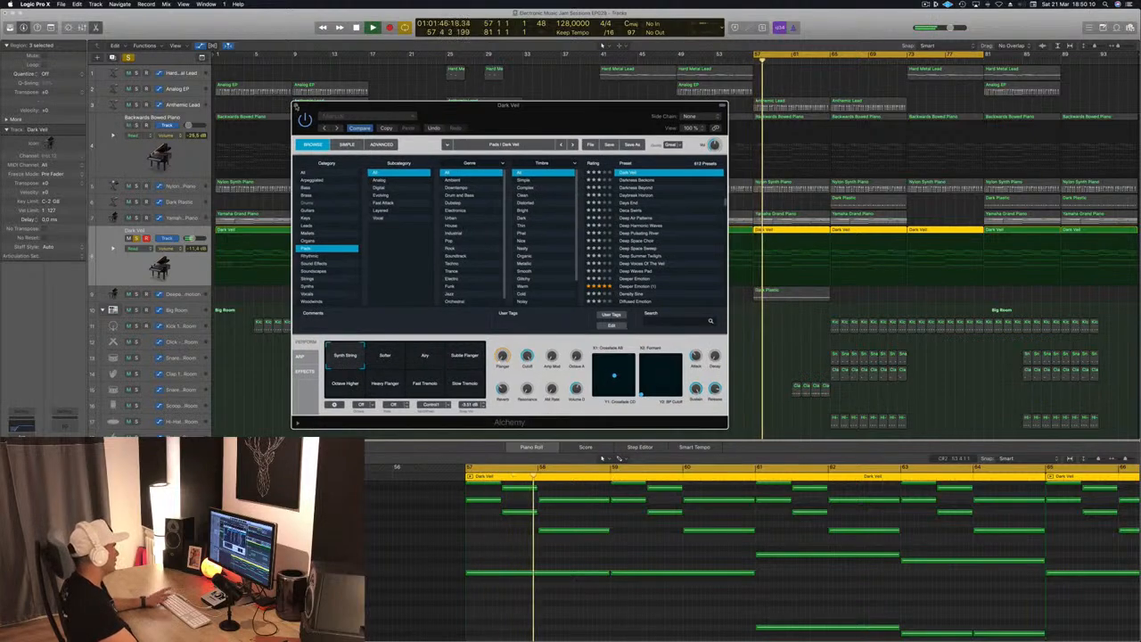
{"action": "left_click", "coordinate": [297, 105]}
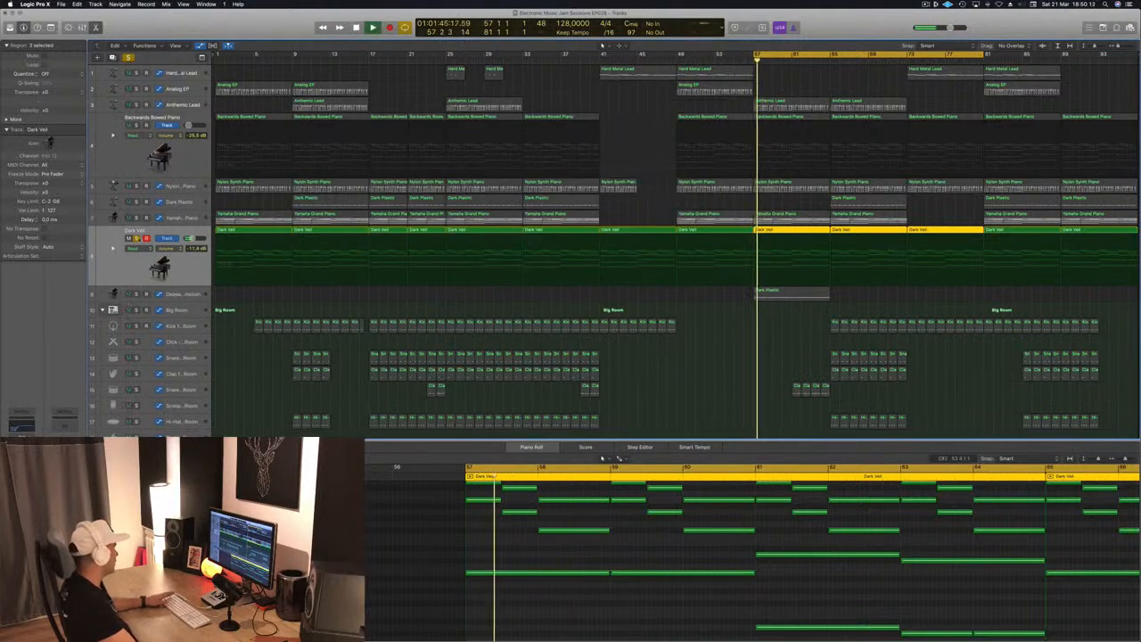
{"action": "key", "text": "s"}
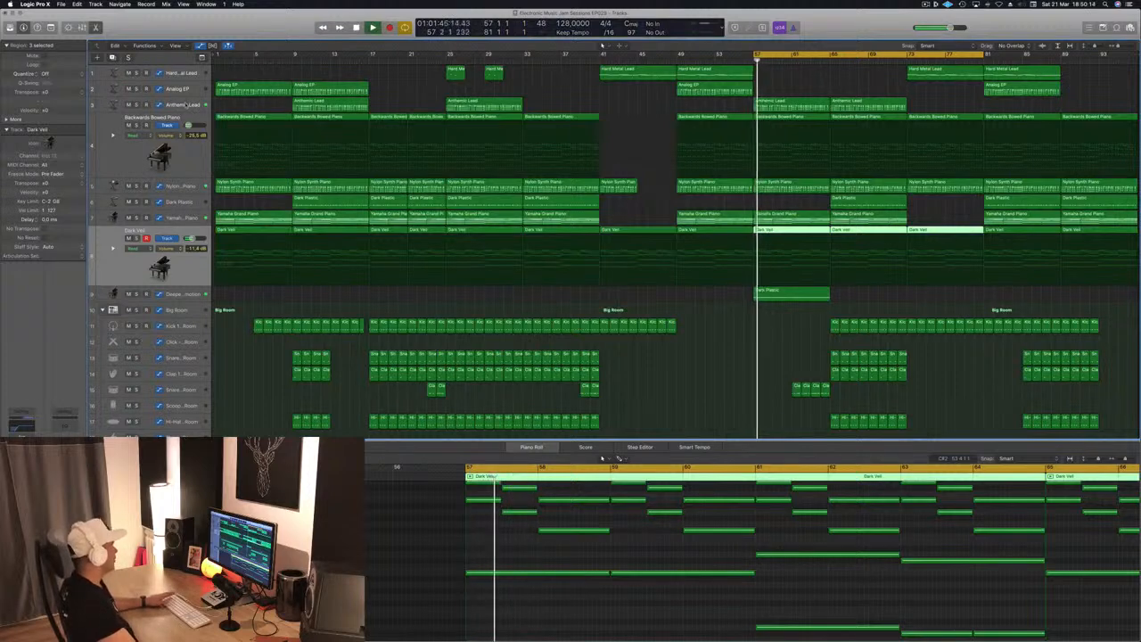
Open the Anthemic Lead track's Alchemy instrument and place its window clear of the lead regions
{"action": "left_click", "coordinate": [183, 104]}
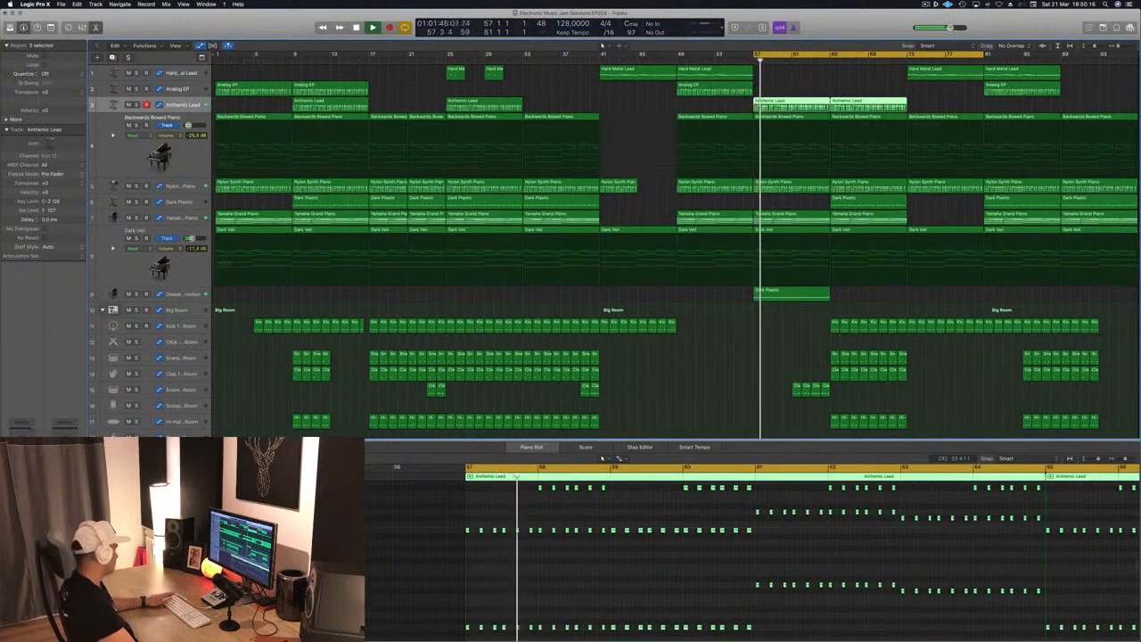
{"action": "key", "text": "v"}
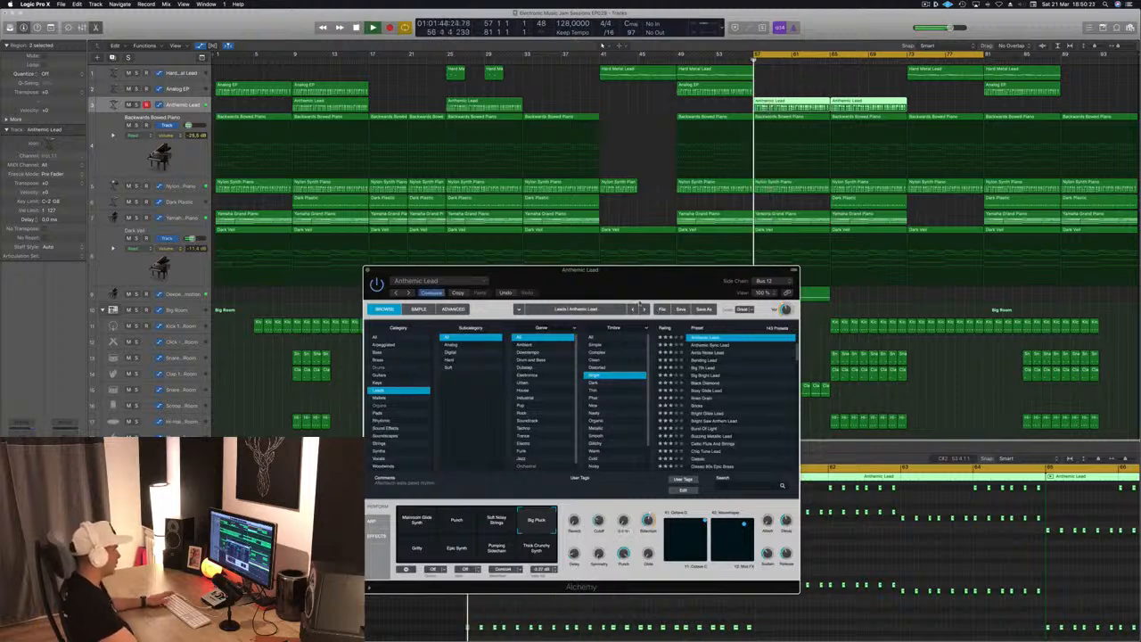
{"action": "left_click_drag", "start_coordinate": [640, 304], "coordinate": [967, 267]}
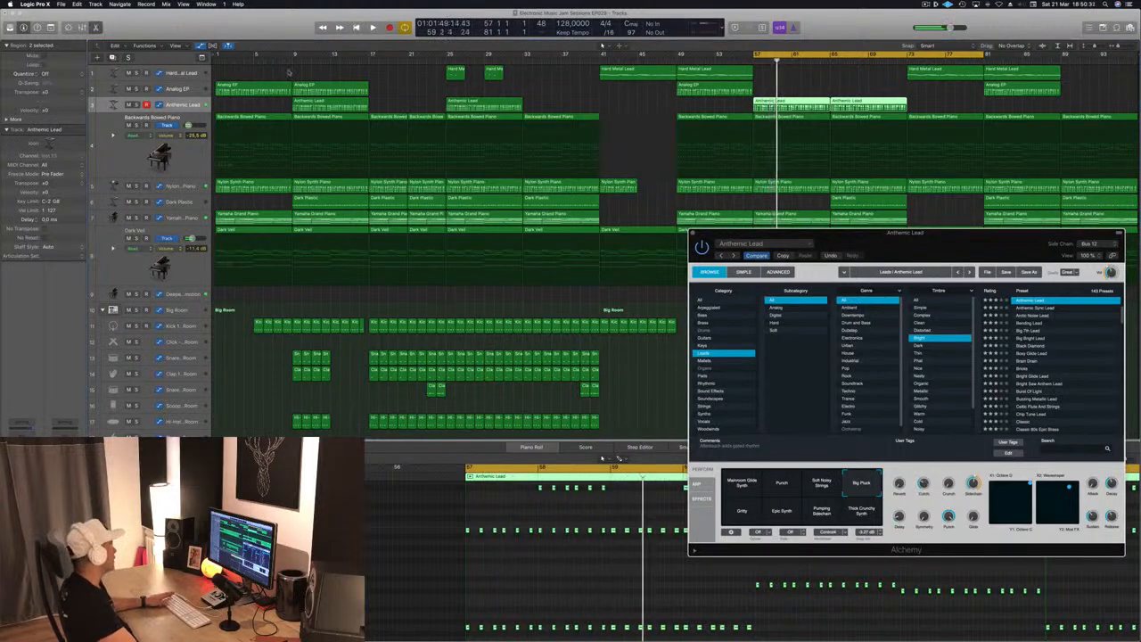
Draw Anthemic Lead Cutoff automation rising from bar 57 to about 60.7%, dipping to 37.4% near bar 61, and reaching 100% at bar 65
{"action": "key", "text": "a"}
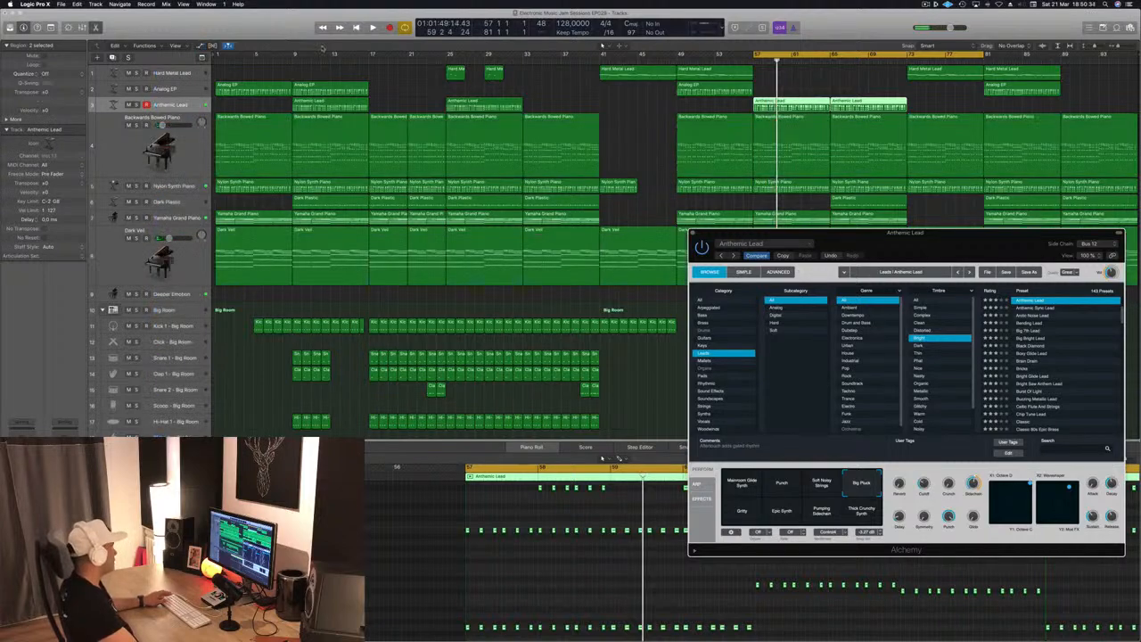
{"action": "left_click", "coordinate": [394, 79]}
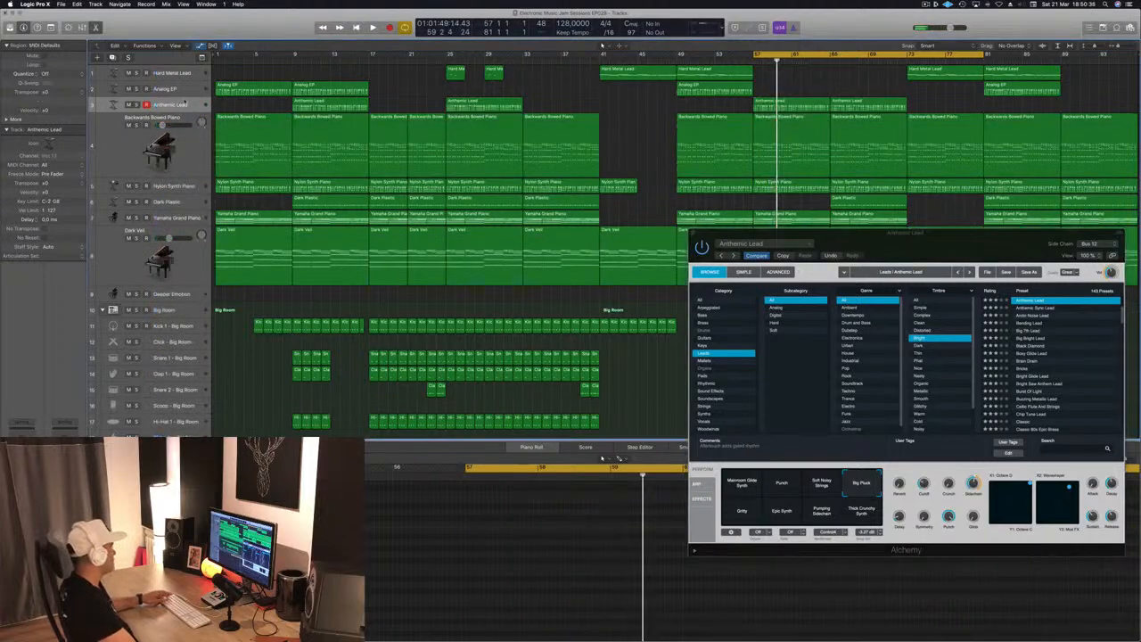
{"action": "key", "text": "a"}
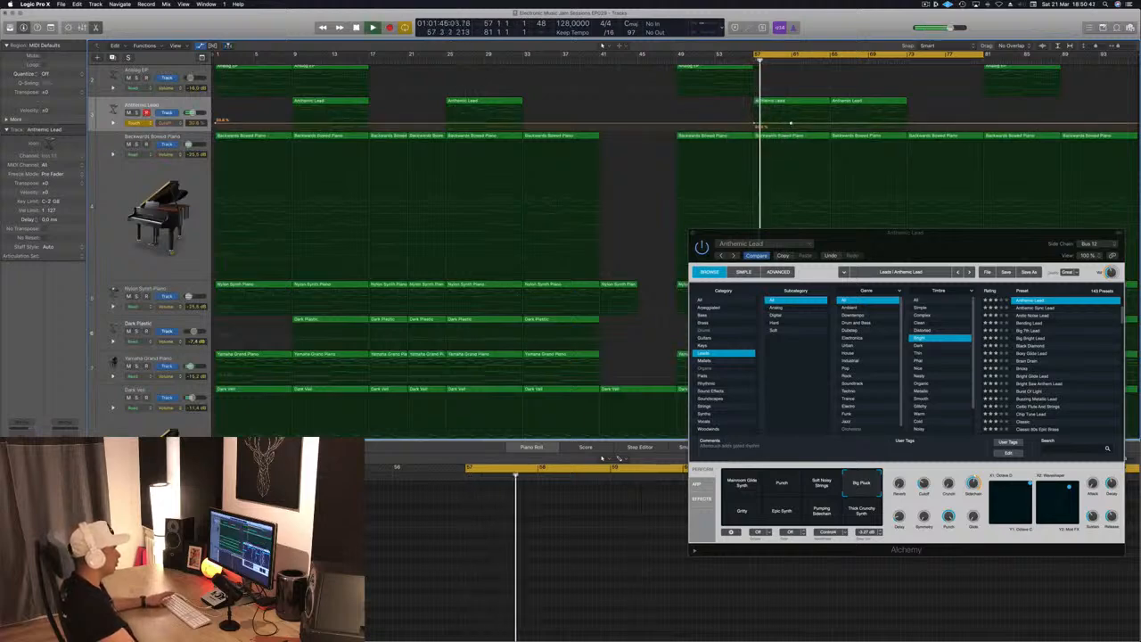
{"action": "left_click_drag", "start_coordinate": [791, 123], "coordinate": [792, 122]}
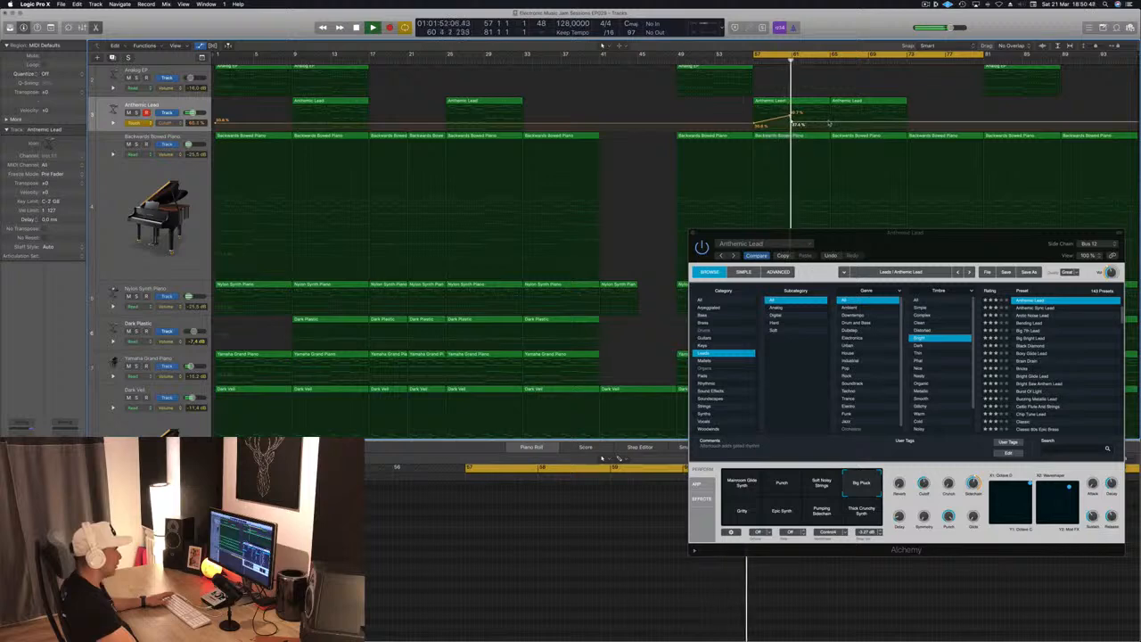
{"action": "left_click_drag", "start_coordinate": [829, 123], "coordinate": [829, 107]}
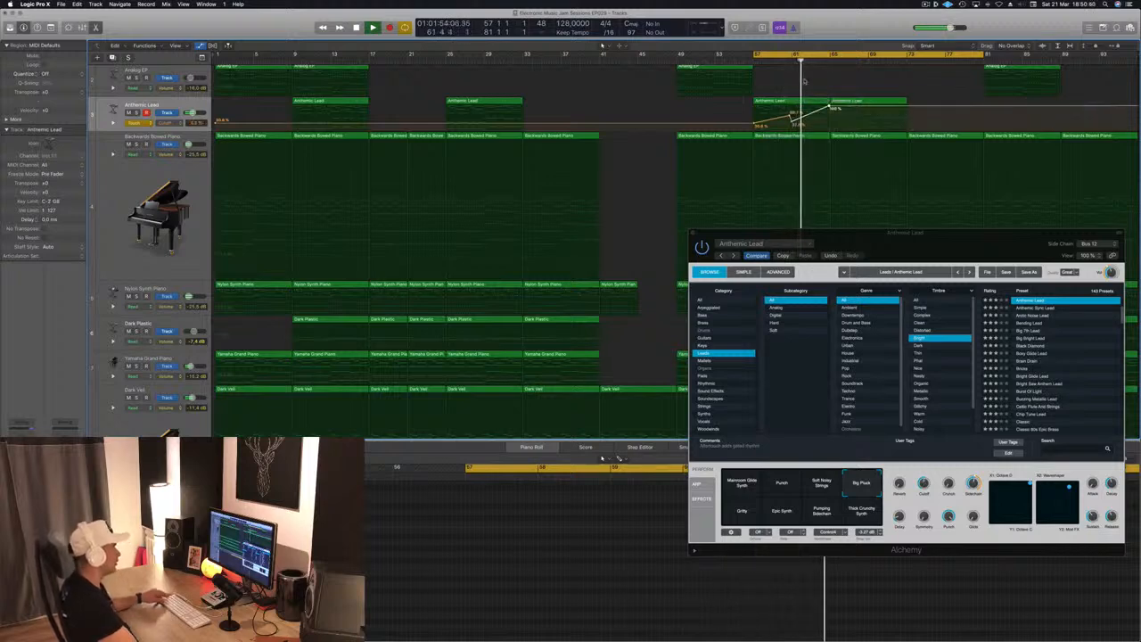
Close the Alchemy window, save the project, and set the Anthemic Lead track's automation mode to Read
{"action": "left_click", "coordinate": [694, 233]}
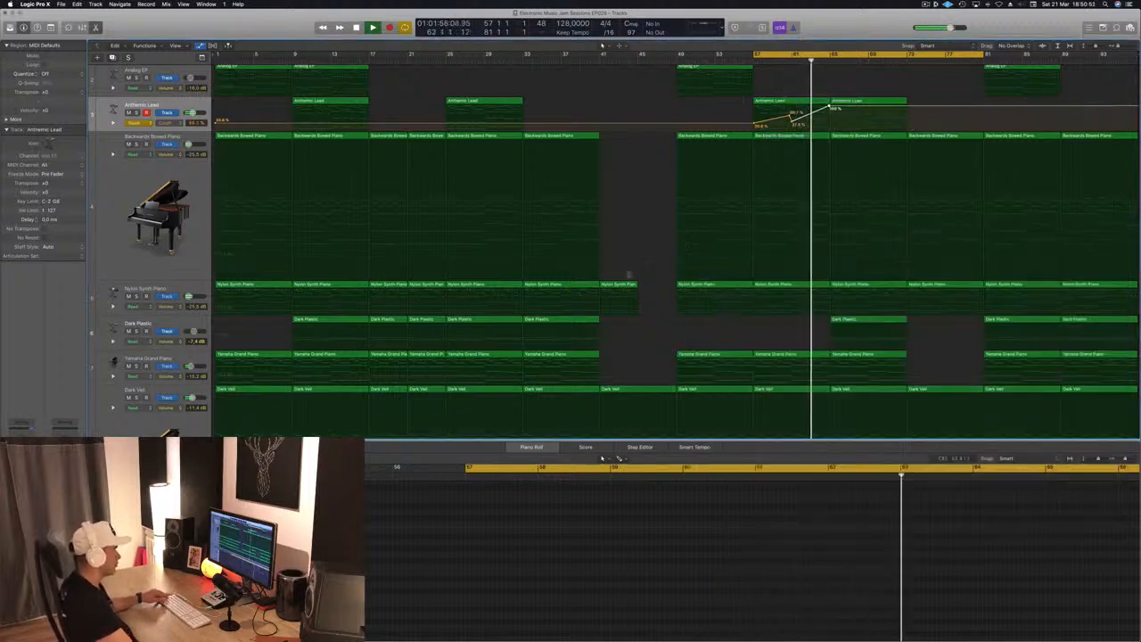
{"action": "key", "text": "super+s"}
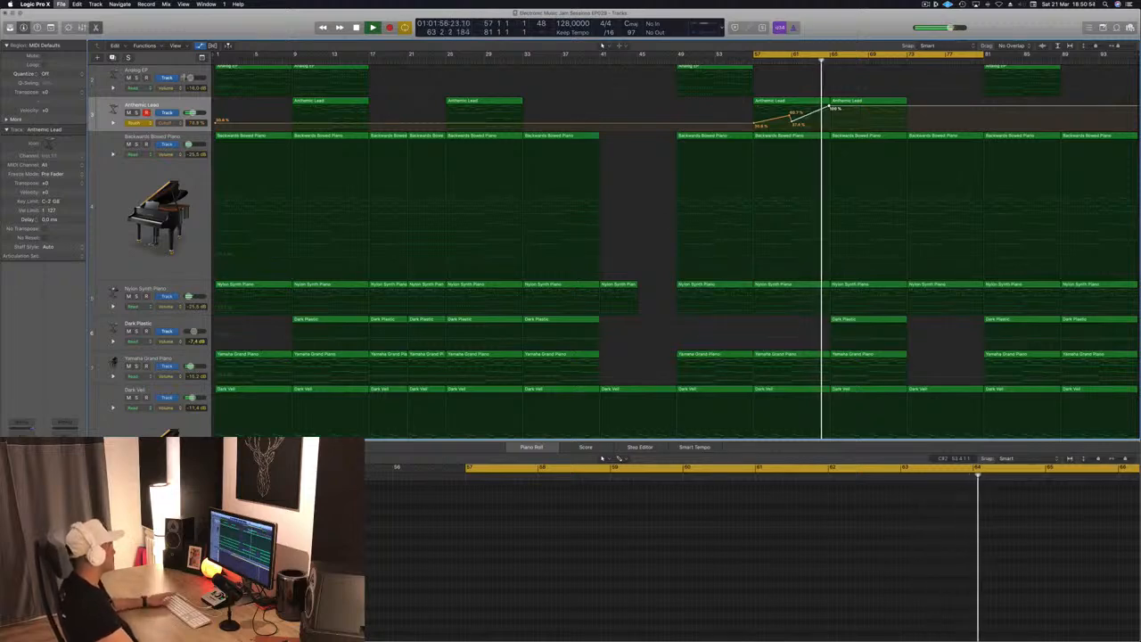
{"action": "left_click", "coordinate": [139, 122]}
{"action": "left_click", "coordinate": [147, 123]}
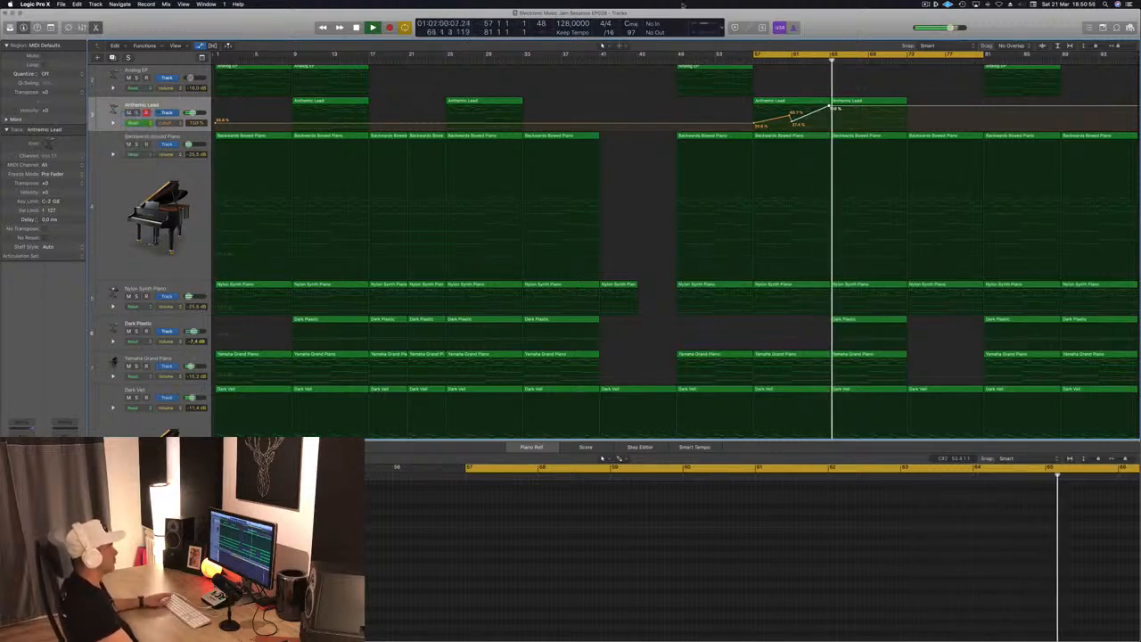
Show the toolbar and turn on Track Zoom to enlarge the selected Anthemic Lead track
{"action": "scroll", "coordinate": [660, 176], "scroll_direction": "up", "scroll_amount": 3}
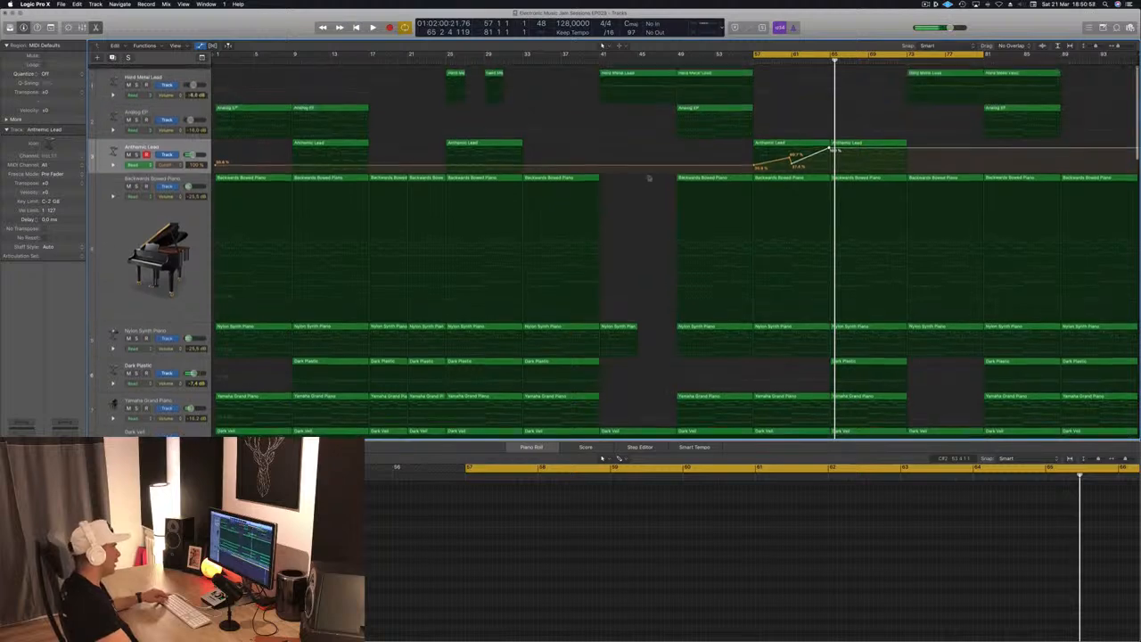
{"action": "scroll", "coordinate": [624, 172], "scroll_direction": "down", "scroll_amount": 3}
{"action": "key", "text": "super+Down"}
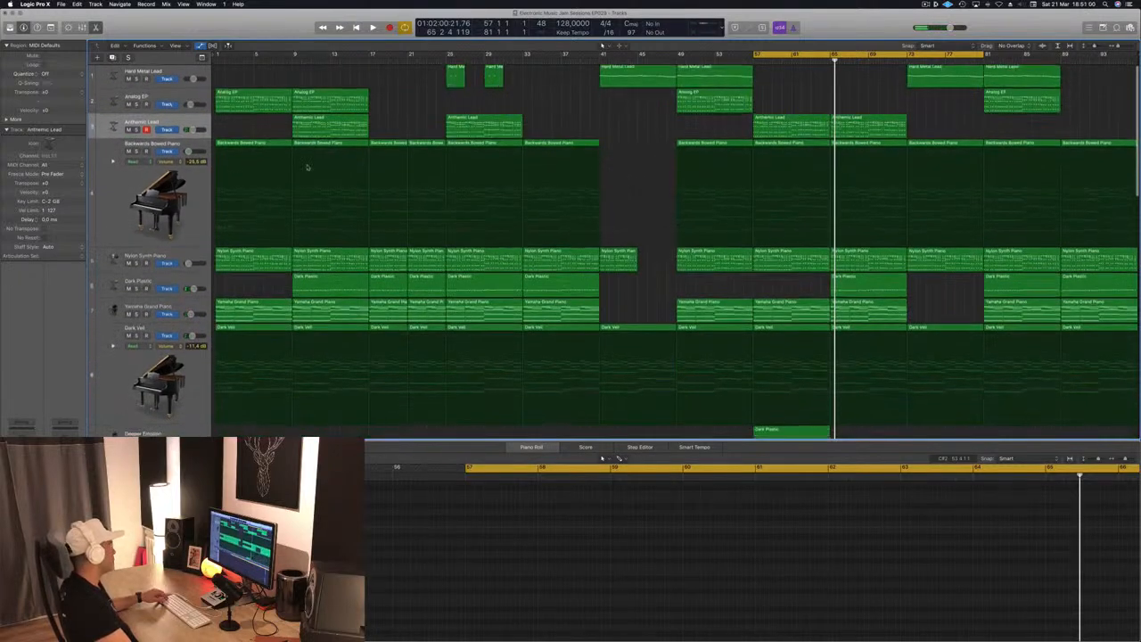
{"action": "key", "text": "ctrl+alt+super+t"}
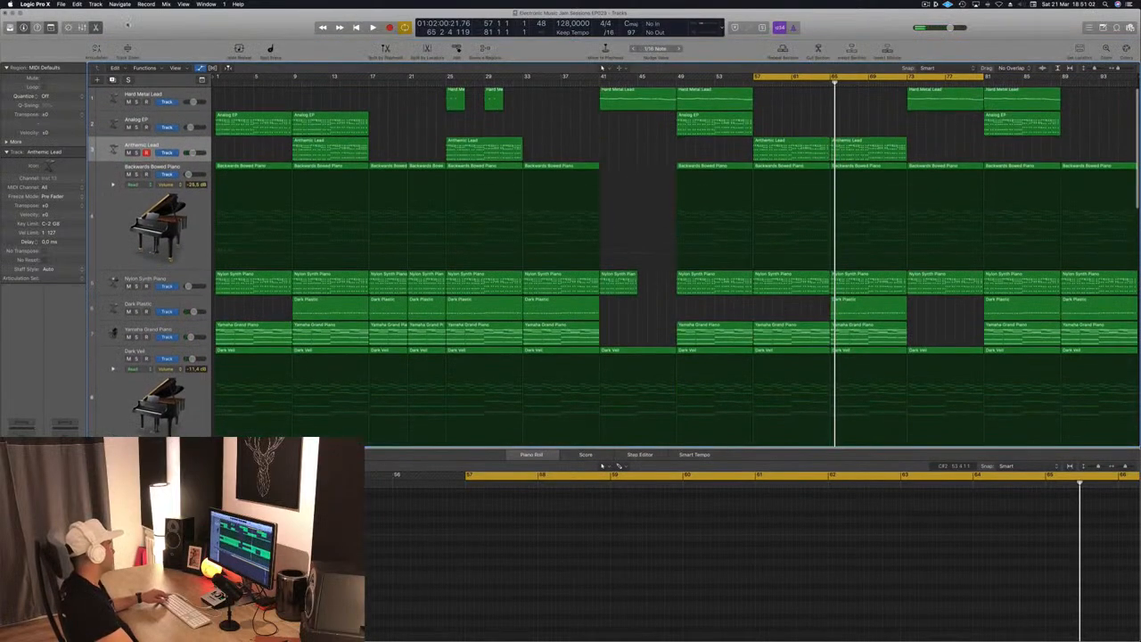
{"action": "left_click", "coordinate": [128, 49]}
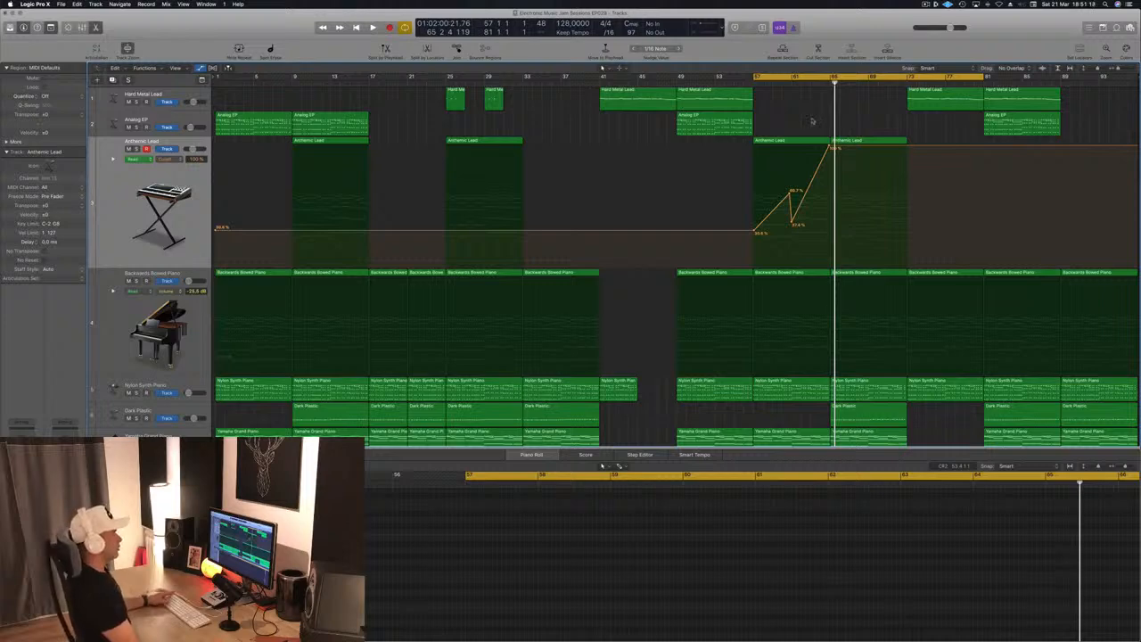
Play from bar 57 and raise the two Cutoff automation points near bar 61 to about 66% and 53%
{"action": "key", "text": "space"}
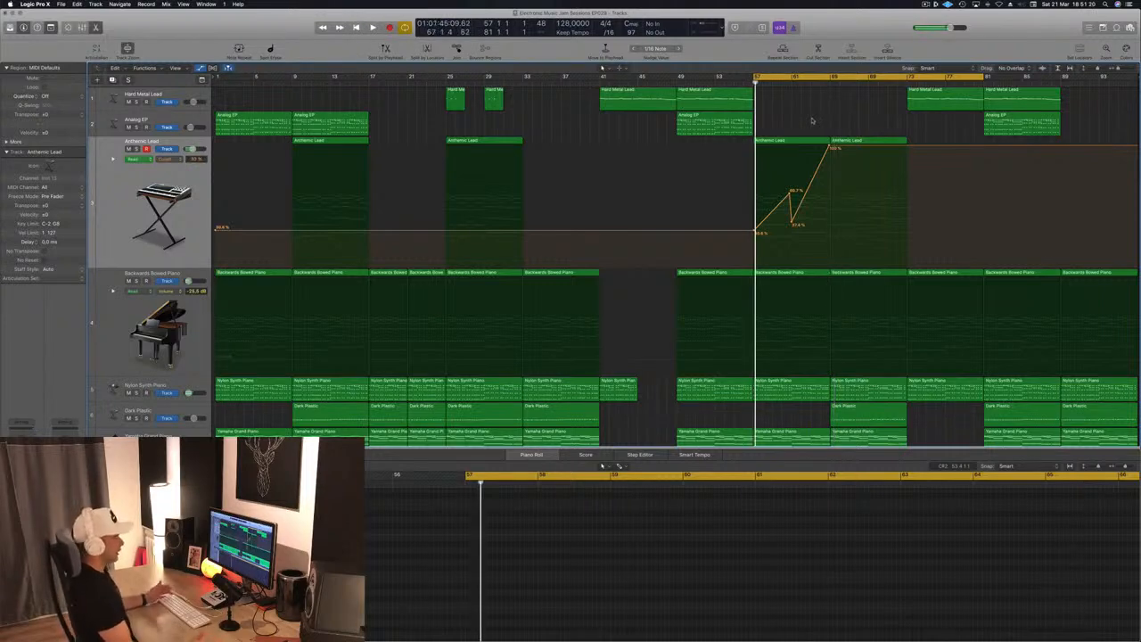
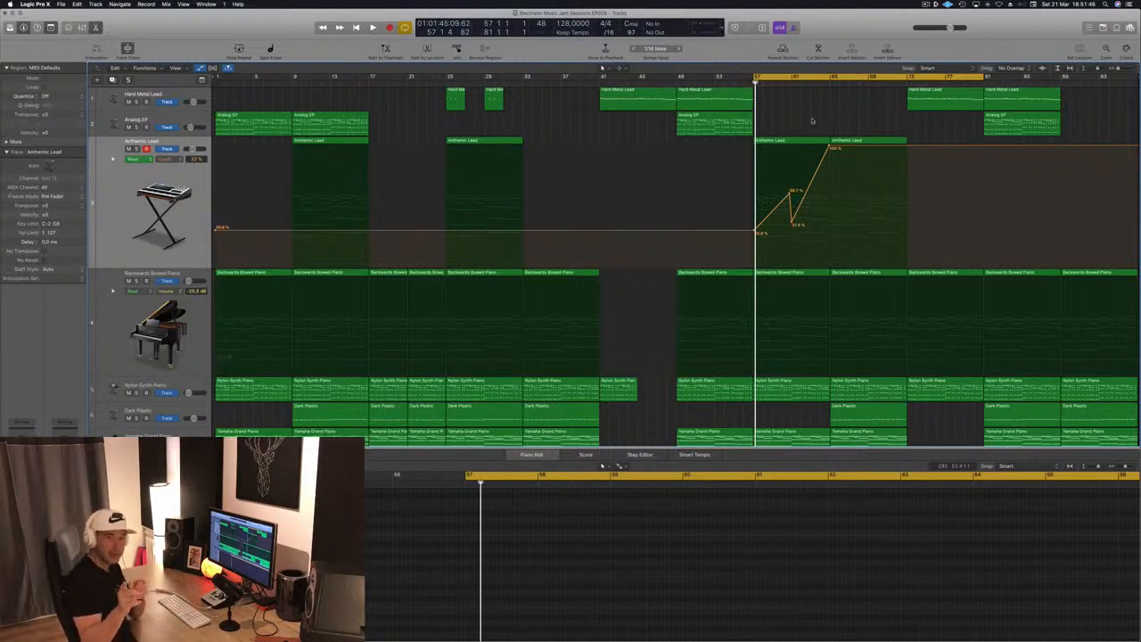
{"action": "key", "text": "space"}
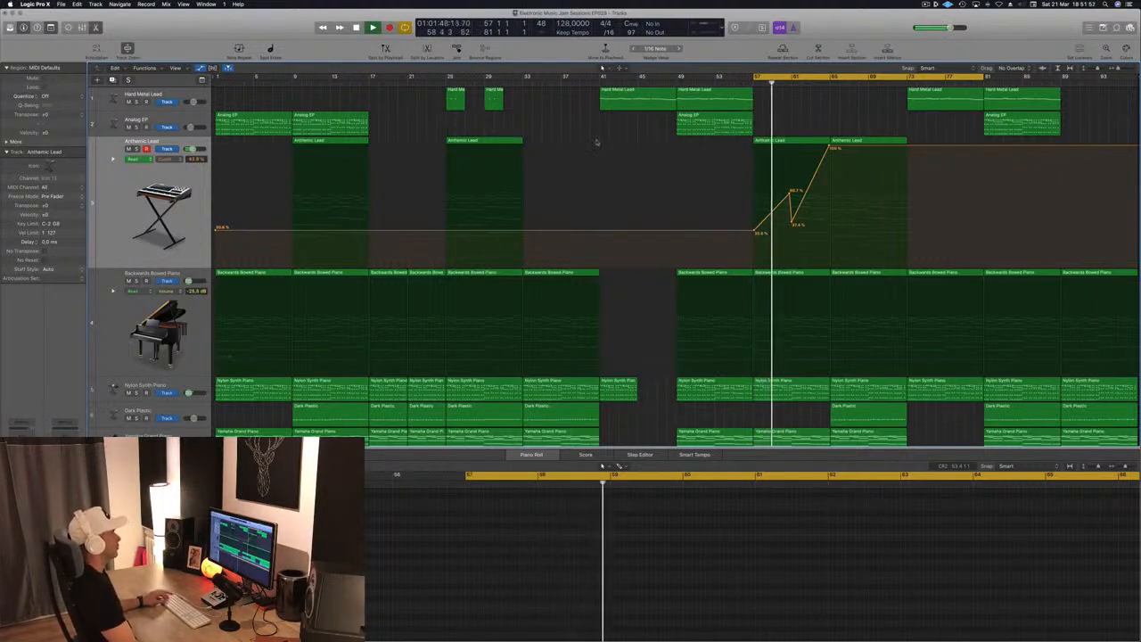
{"action": "key", "text": "super+Up"}
{"action": "left_click_drag", "start_coordinate": [791, 194], "coordinate": [790, 186]}
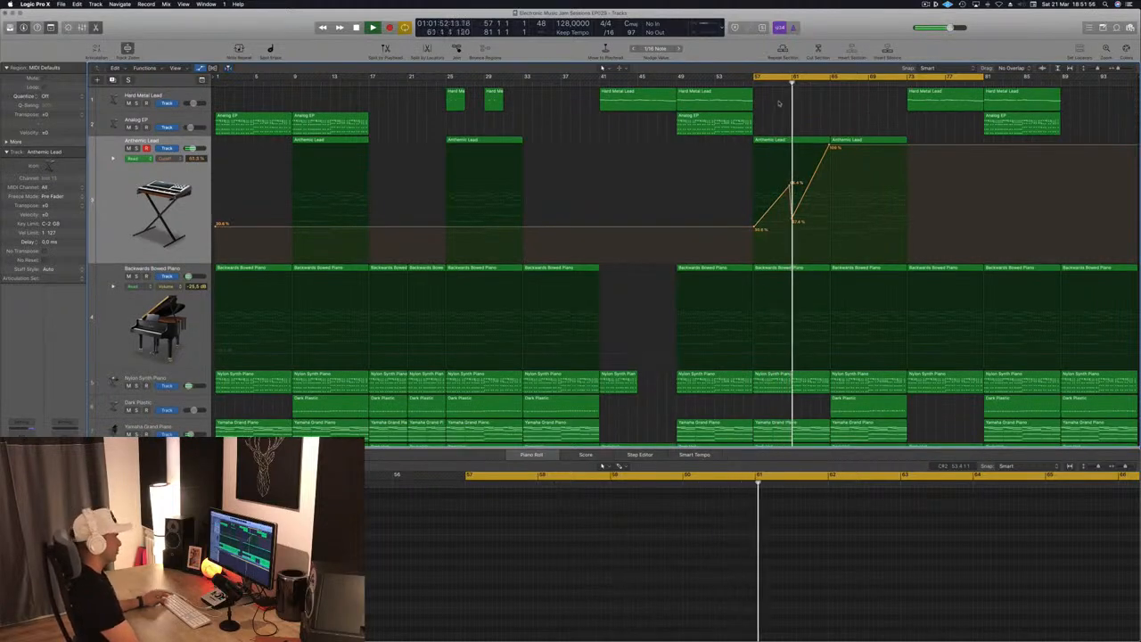
{"action": "left_click_drag", "start_coordinate": [792, 222], "coordinate": [793, 200]}
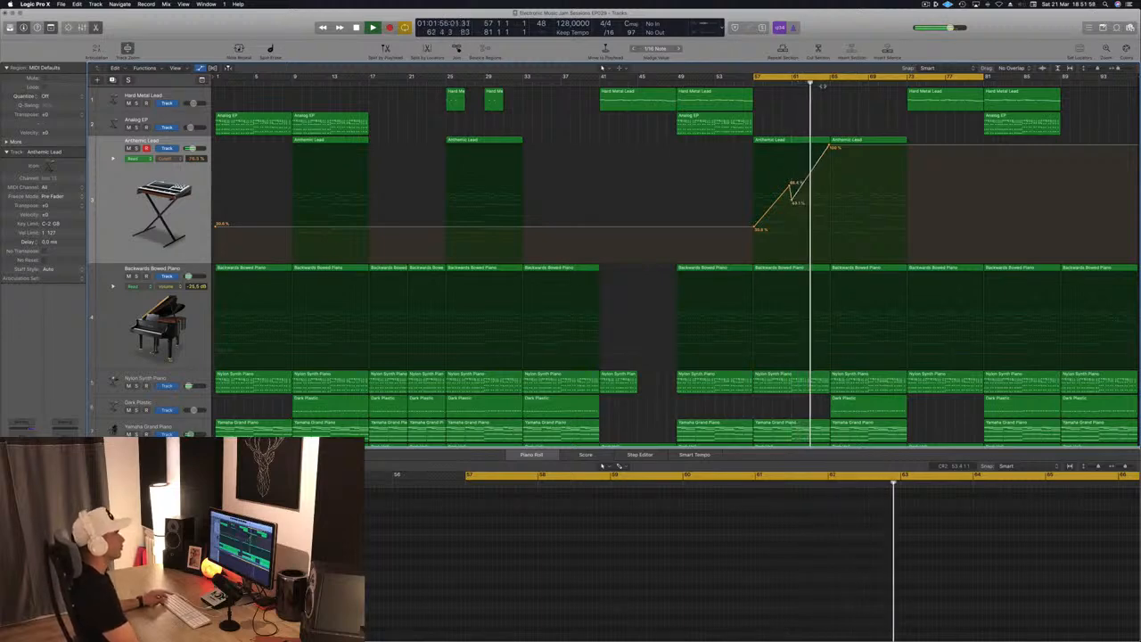
Add a Cutoff point just before bar 65, drop the automation sharply to 0%, and return it to 100% at bar 65
{"action": "left_click", "coordinate": [825, 152]}
{"action": "left_click", "coordinate": [830, 145]}
{"action": "left_click_drag", "start_coordinate": [830, 145], "coordinate": [830, 262]}
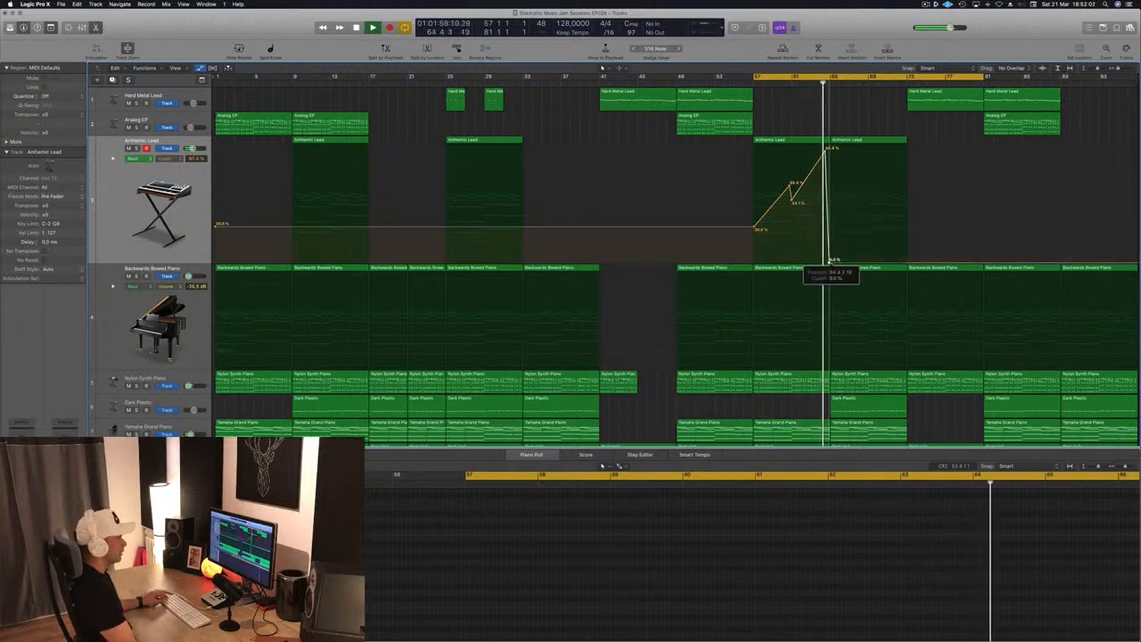
{"action": "key", "text": "super+Right"}
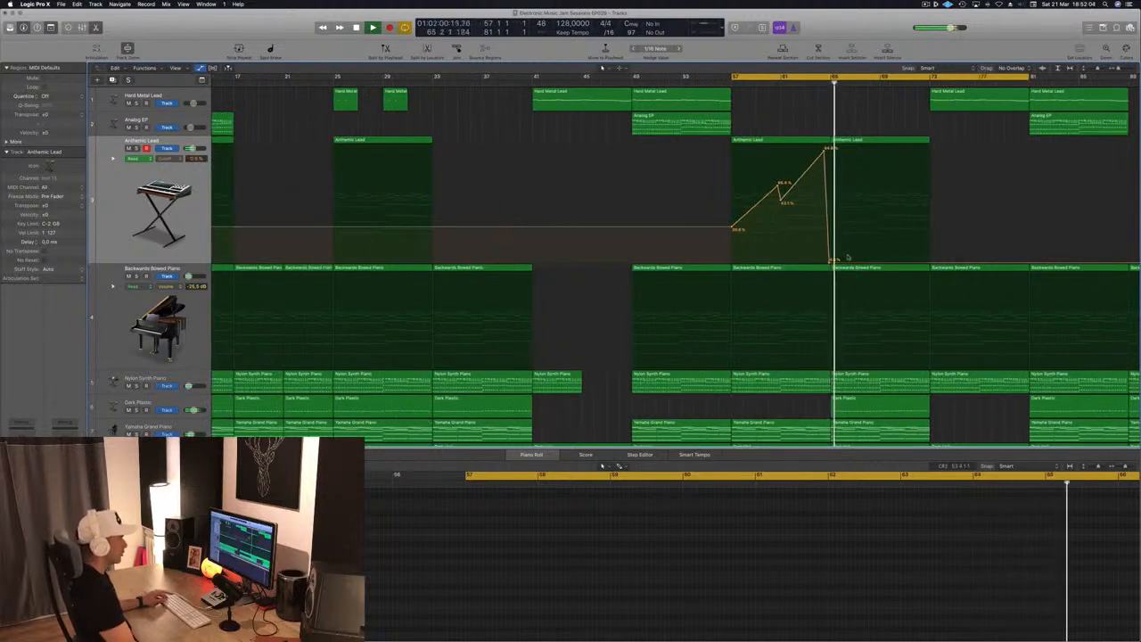
{"action": "left_click", "coordinate": [832, 146]}
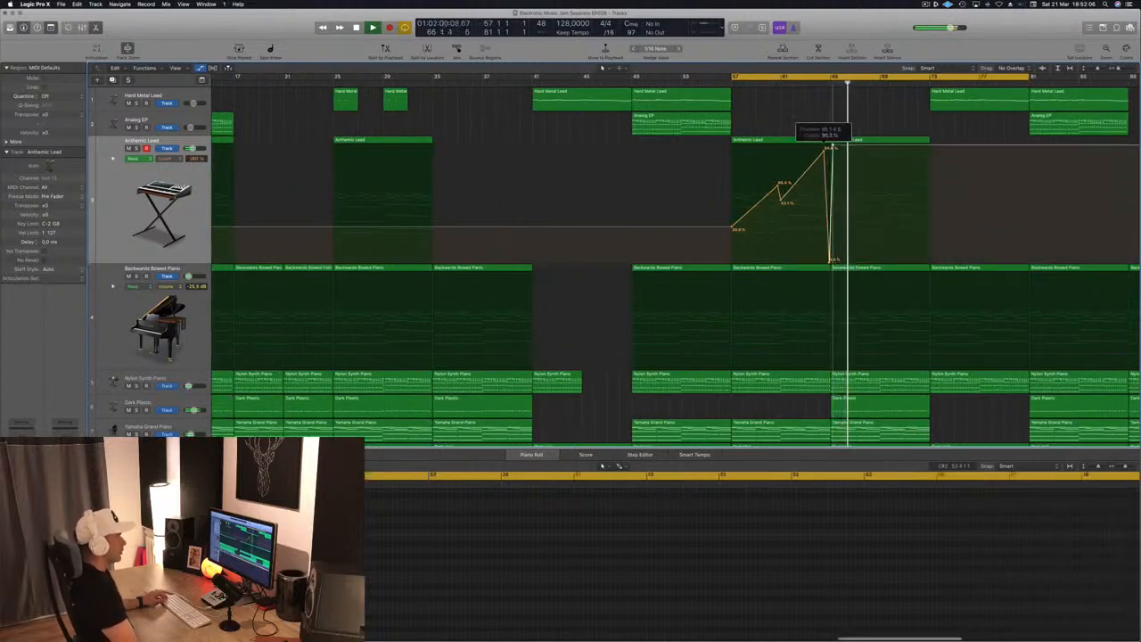
{"action": "key", "text": "space"}
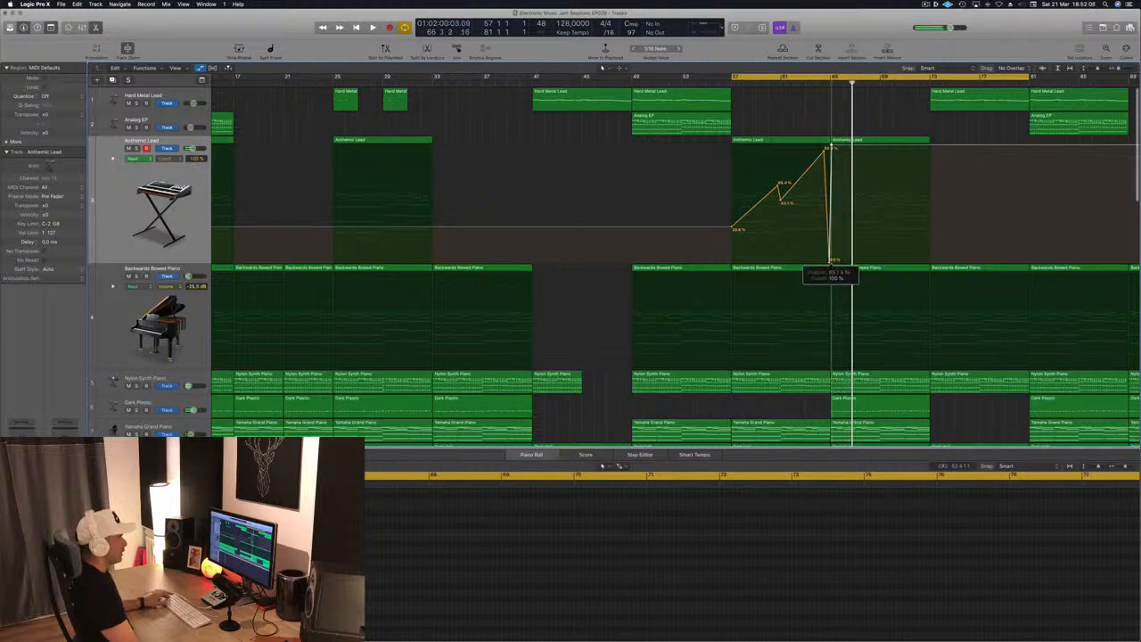
{"action": "key", "text": "space"}
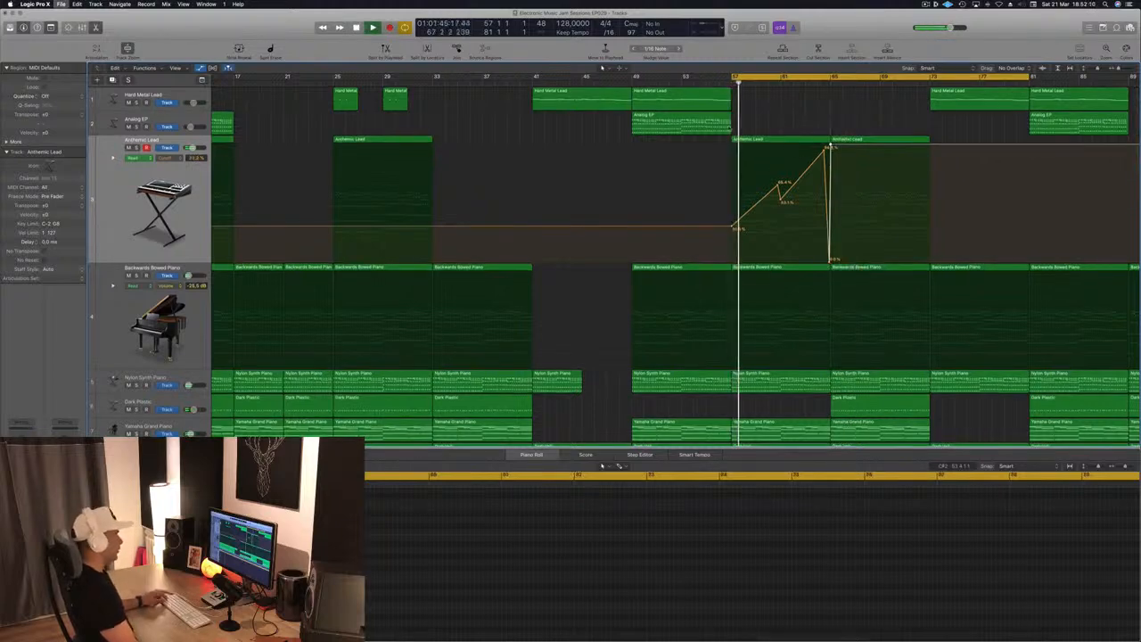
Copy the Dark Plastic region on the Deeper Emotion track from bar 57 to bar 65
{"action": "scroll", "coordinate": [628, 234], "scroll_direction": "down", "scroll_amount": 3}
{"action": "scroll", "coordinate": [628, 233], "scroll_direction": "left", "scroll_amount": 2}
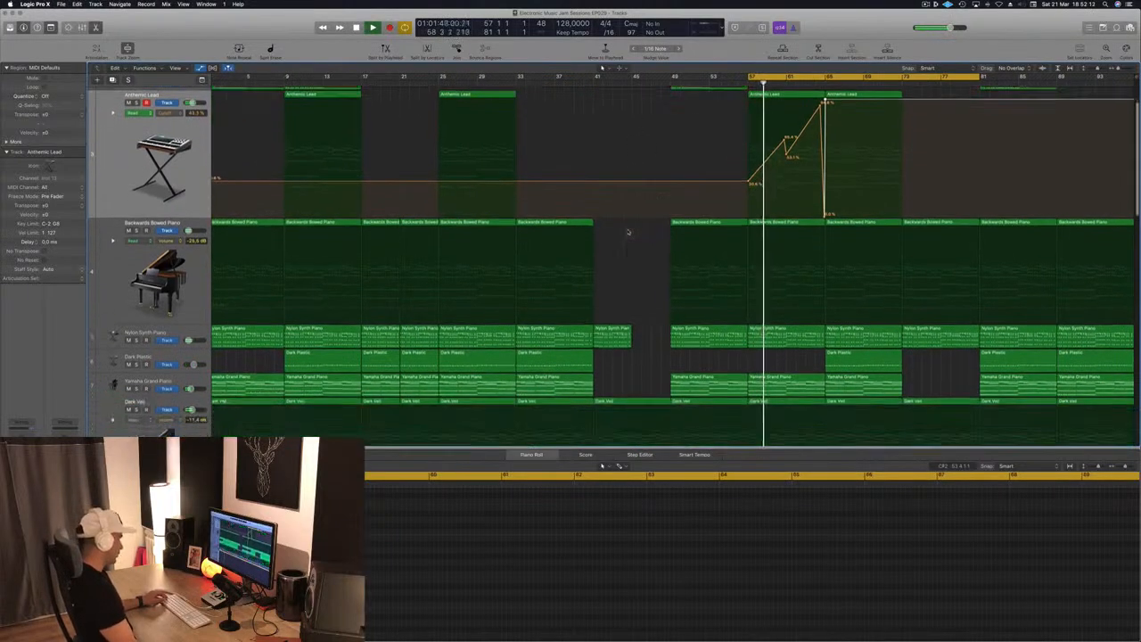
{"action": "scroll", "coordinate": [628, 259], "scroll_direction": "down", "scroll_amount": 5}
{"action": "key", "text": "x"}
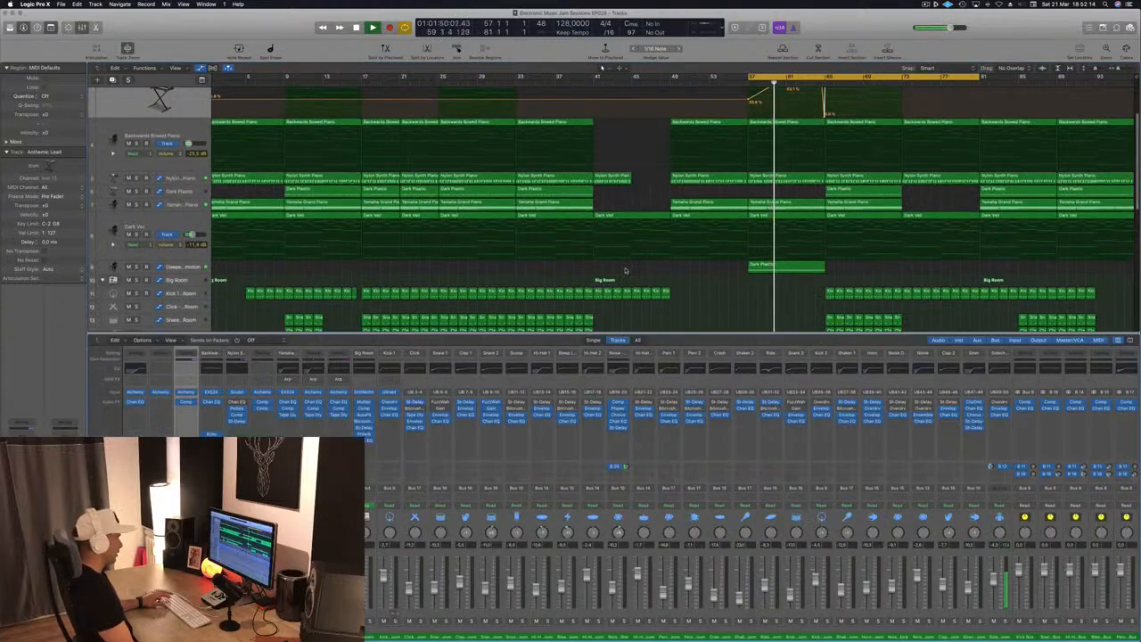
{"action": "key", "text": "x"}
{"action": "key", "text": "z"}
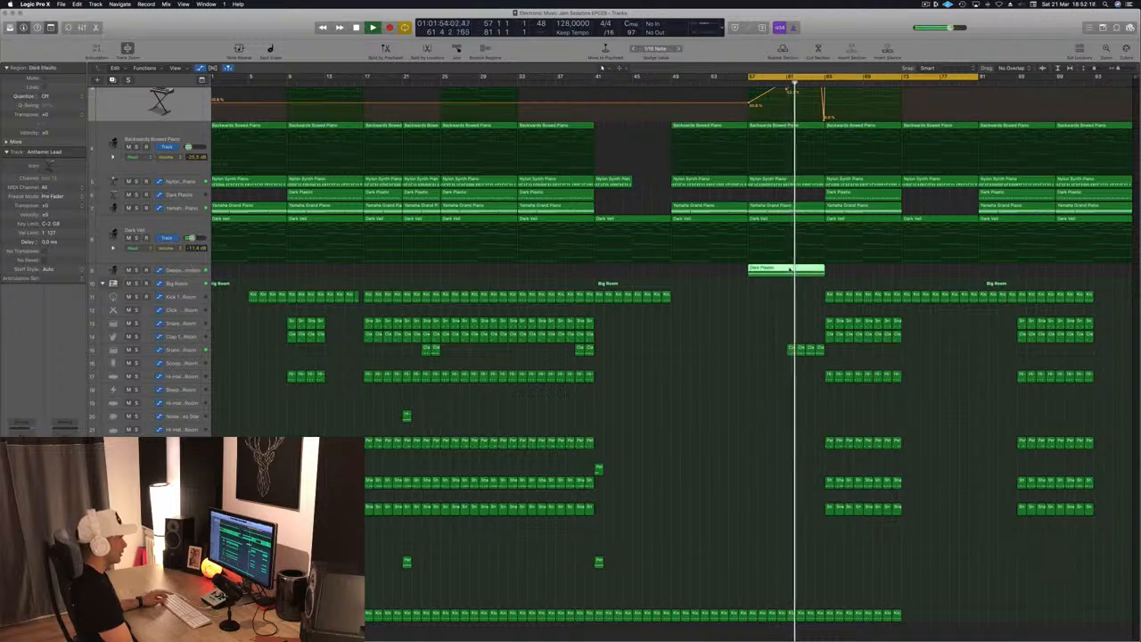
{"action": "left_click_drag", "start_coordinate": [792, 270], "coordinate": [864, 270]}
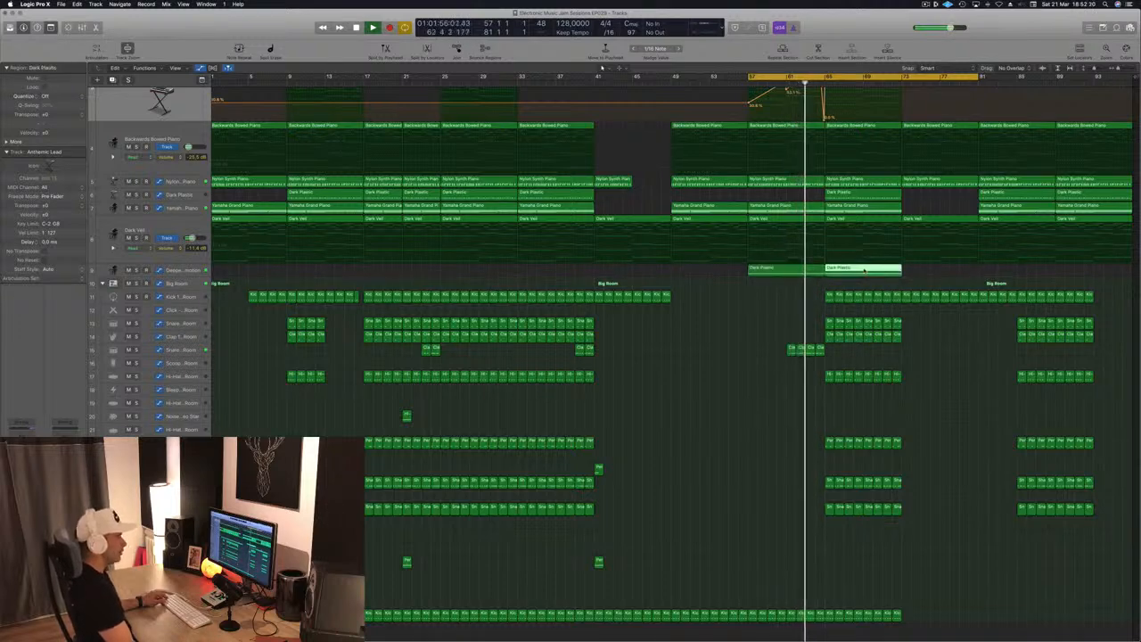
Delete the snare, clap, hi-hat and percussion regions between bars 65 and 73, leaving the kick
{"action": "left_click", "coordinate": [928, 323]}
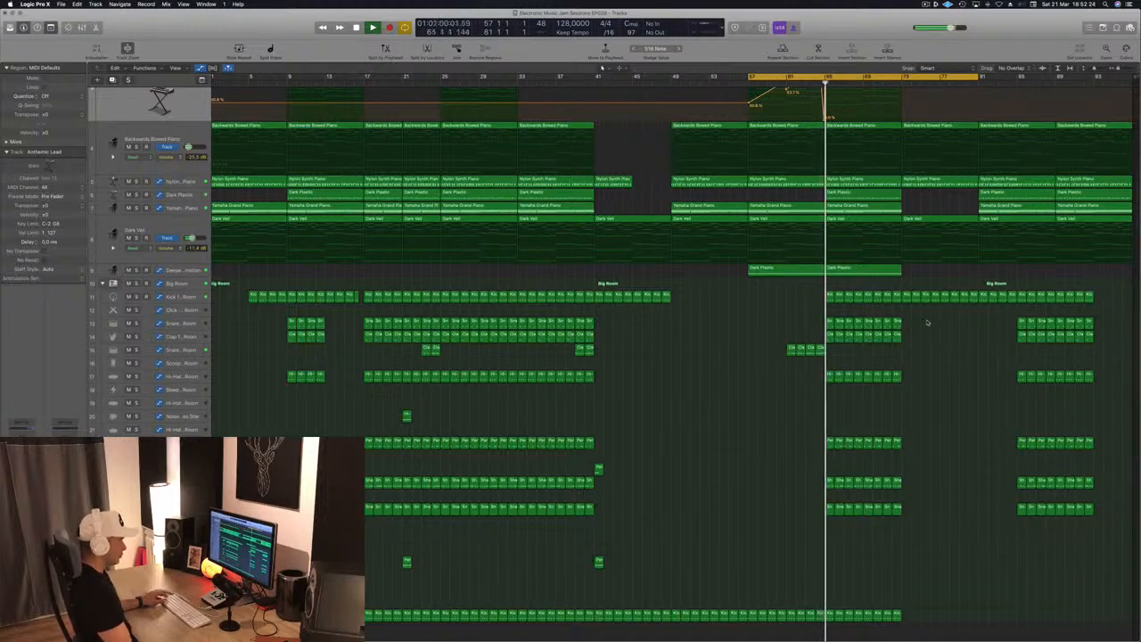
{"action": "left_click_drag", "start_coordinate": [919, 319], "coordinate": [829, 521]}
{"action": "key", "text": "Delete"}
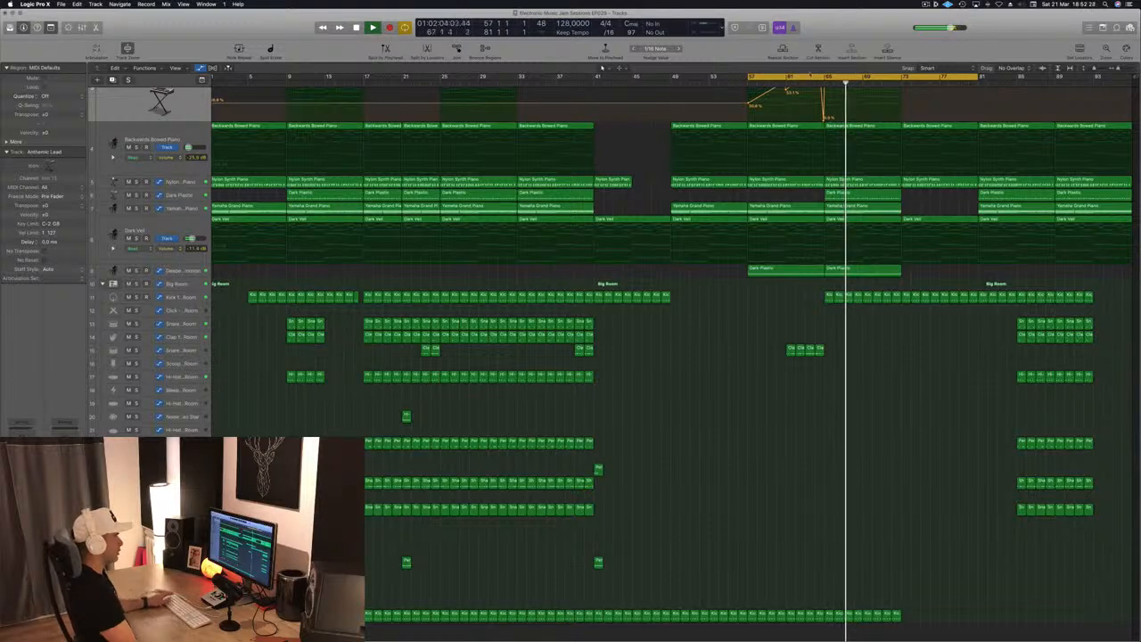
Copy the Analog EP region from bar 49 to bar 65
{"action": "scroll", "coordinate": [889, 225], "scroll_direction": "up", "scroll_amount": 1}
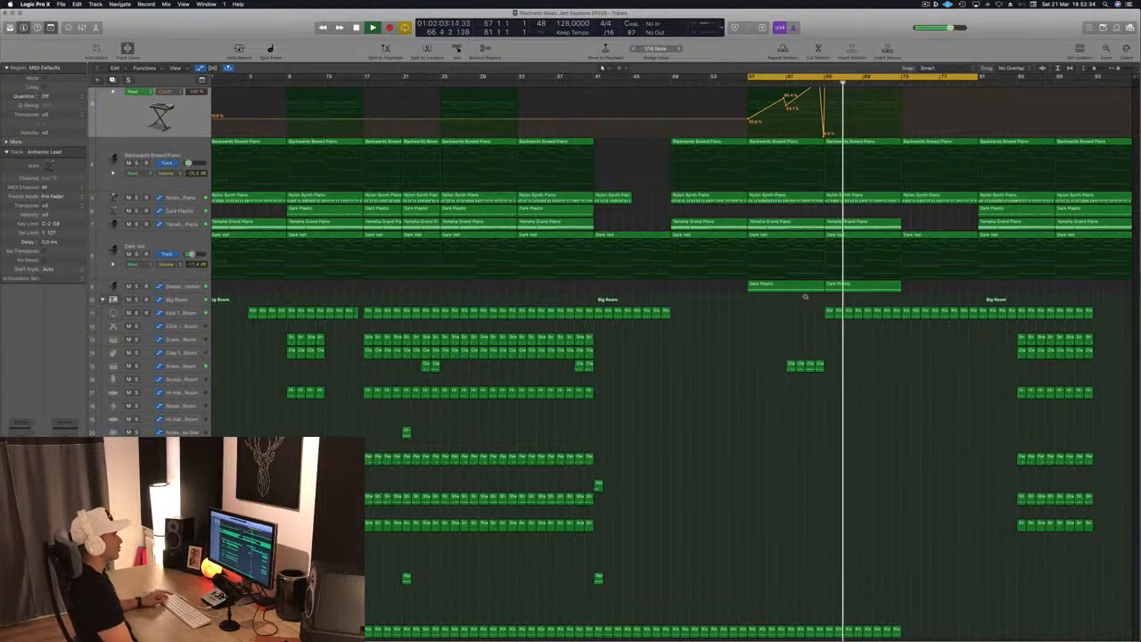
{"action": "scroll", "coordinate": [913, 315], "scroll_direction": "up", "scroll_amount": 5}
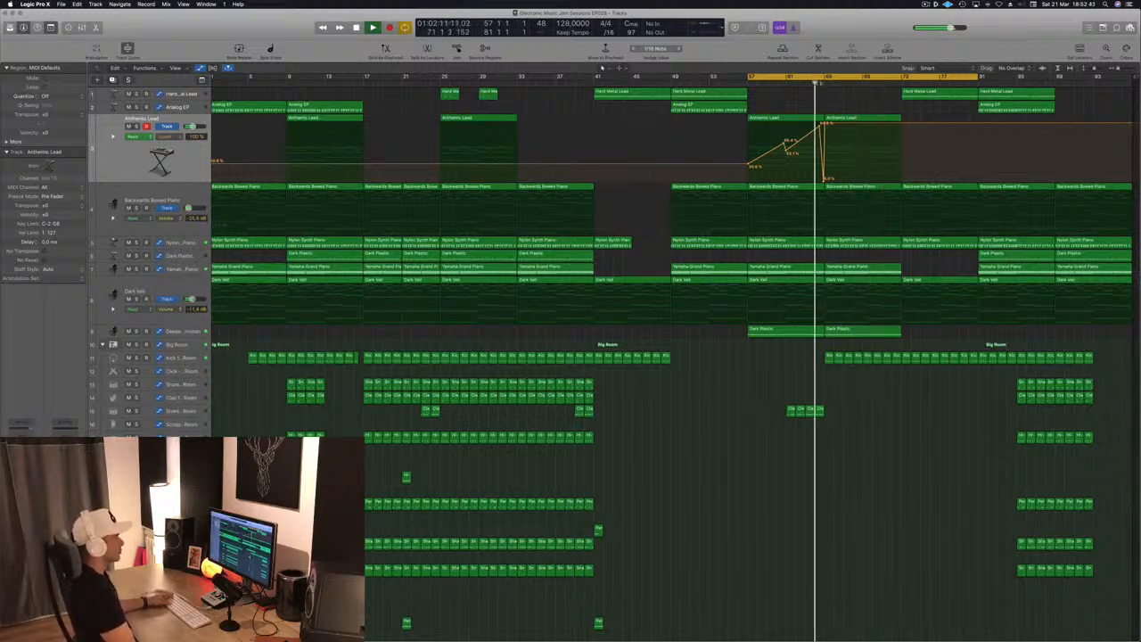
{"action": "left_click_drag", "start_coordinate": [725, 108], "coordinate": [865, 114]}
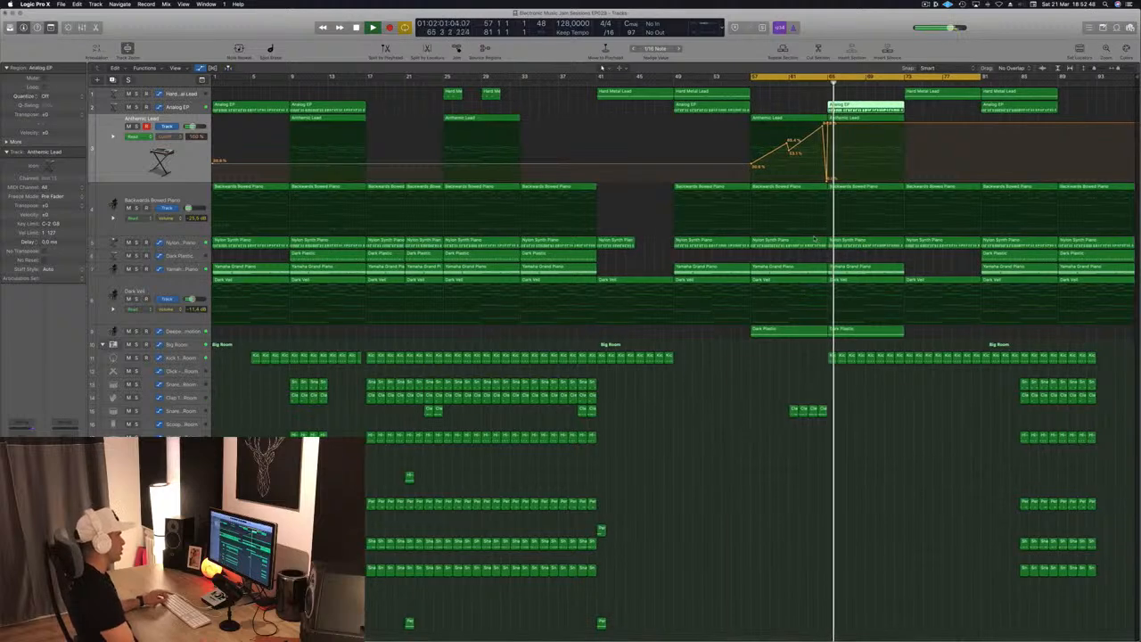
Copy the snare, clap, hi-hat, percussion and shaker regions starting at bar 85 back to fill bars 73 to 85, and save the project
{"action": "left_click", "coordinate": [567, 257]}
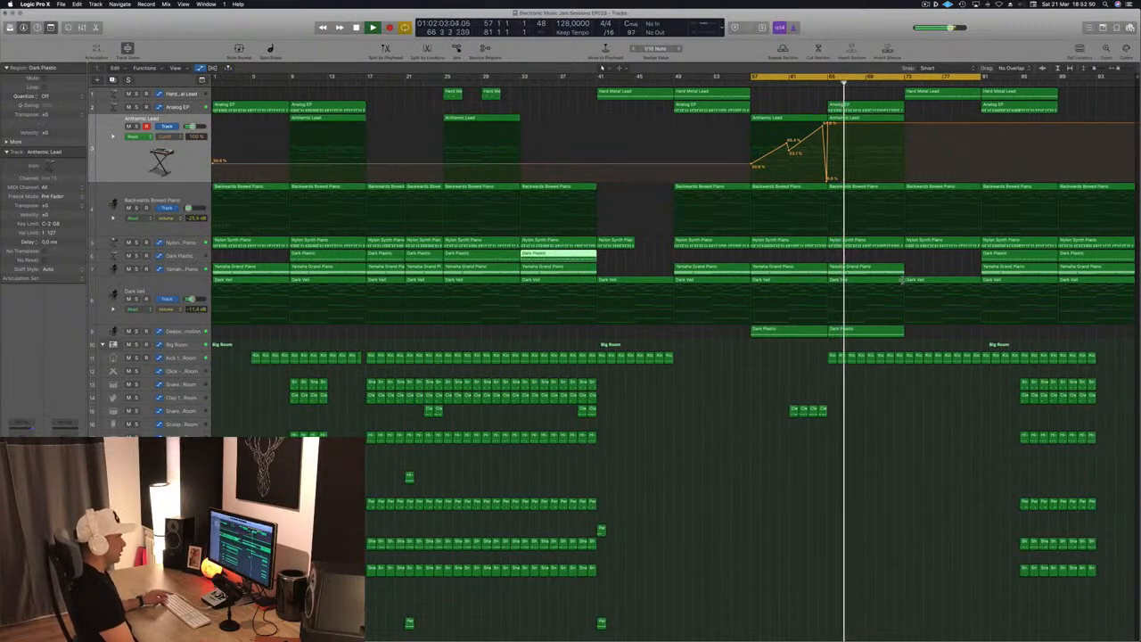
{"action": "left_click", "coordinate": [945, 258]}
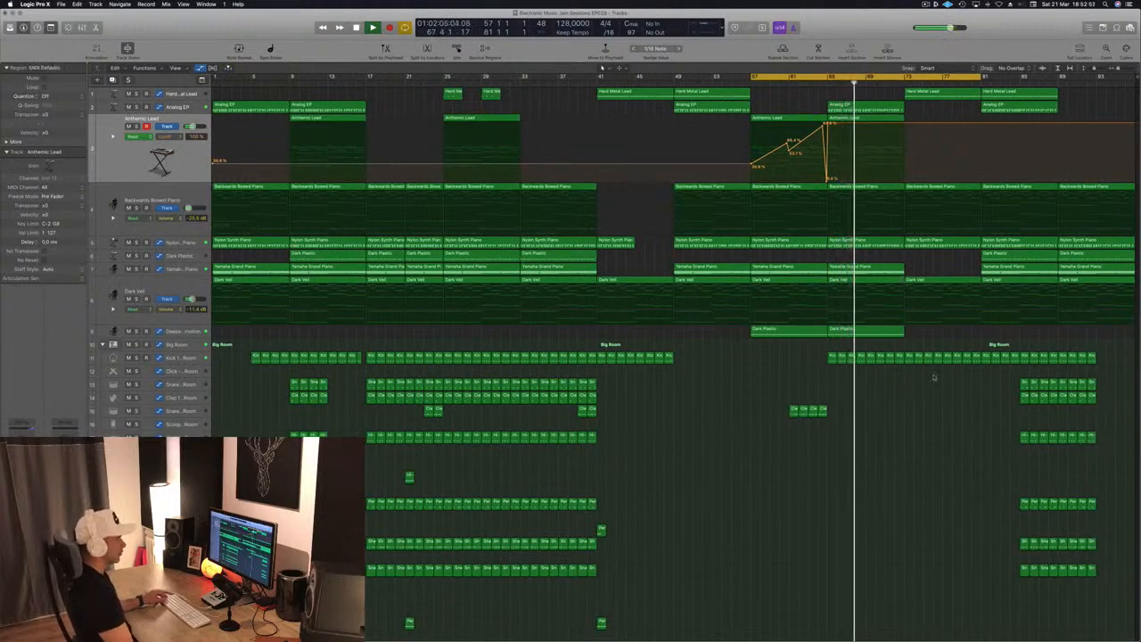
{"action": "left_click_drag", "start_coordinate": [981, 377], "coordinate": [1115, 605]}
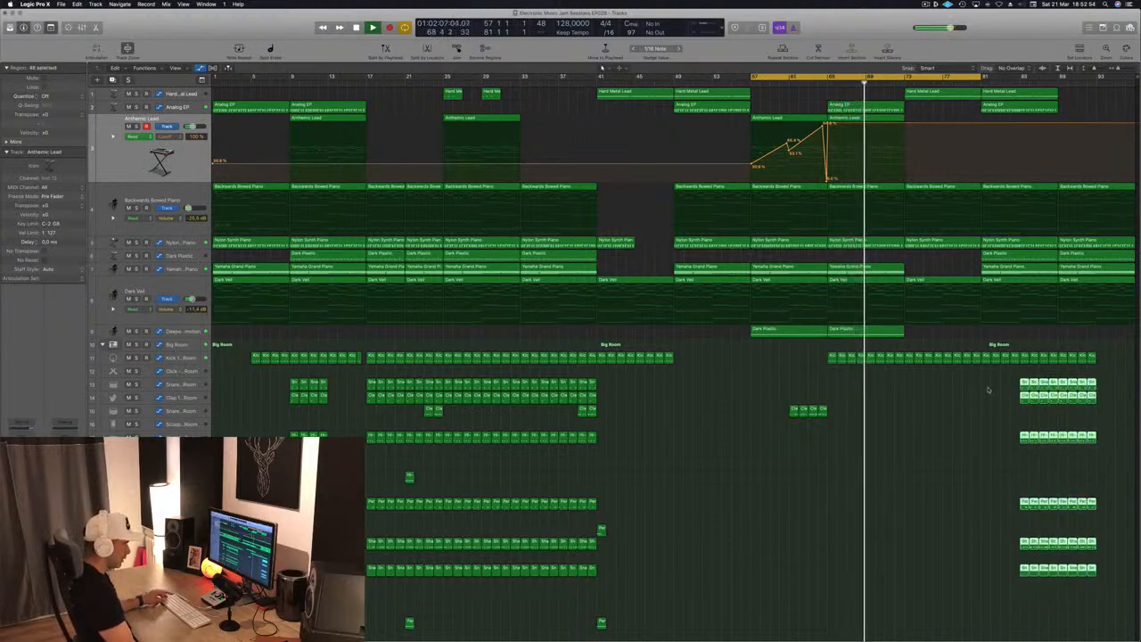
{"action": "left_click_drag", "start_coordinate": [1023, 386], "coordinate": [986, 395]}
{"action": "left_click", "coordinate": [843, 395]}
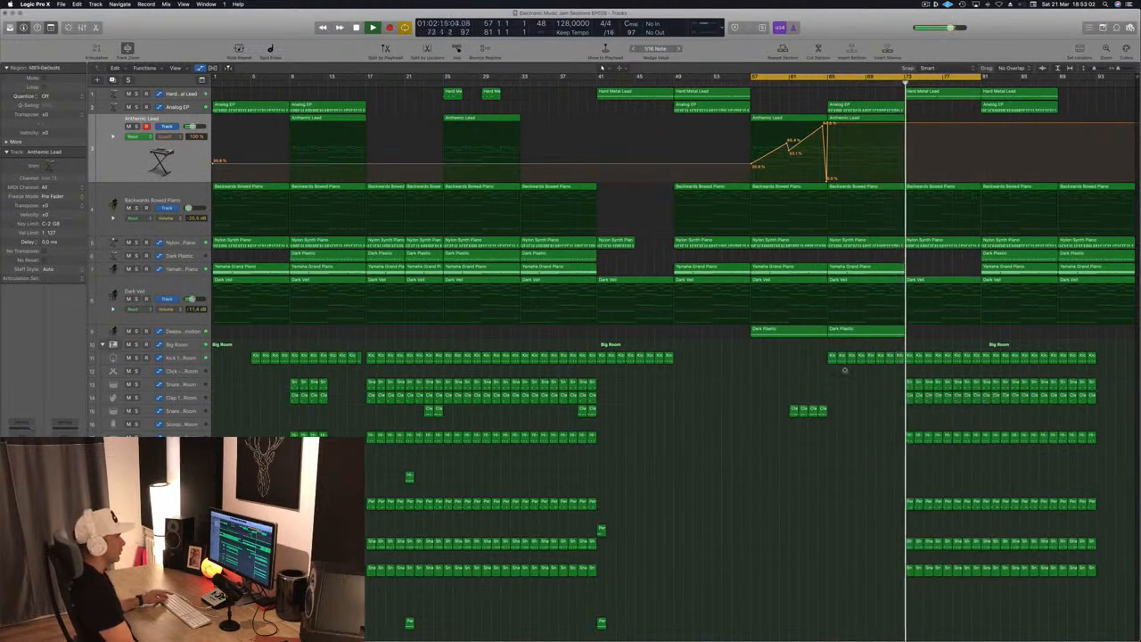
{"action": "key", "text": "super+s"}
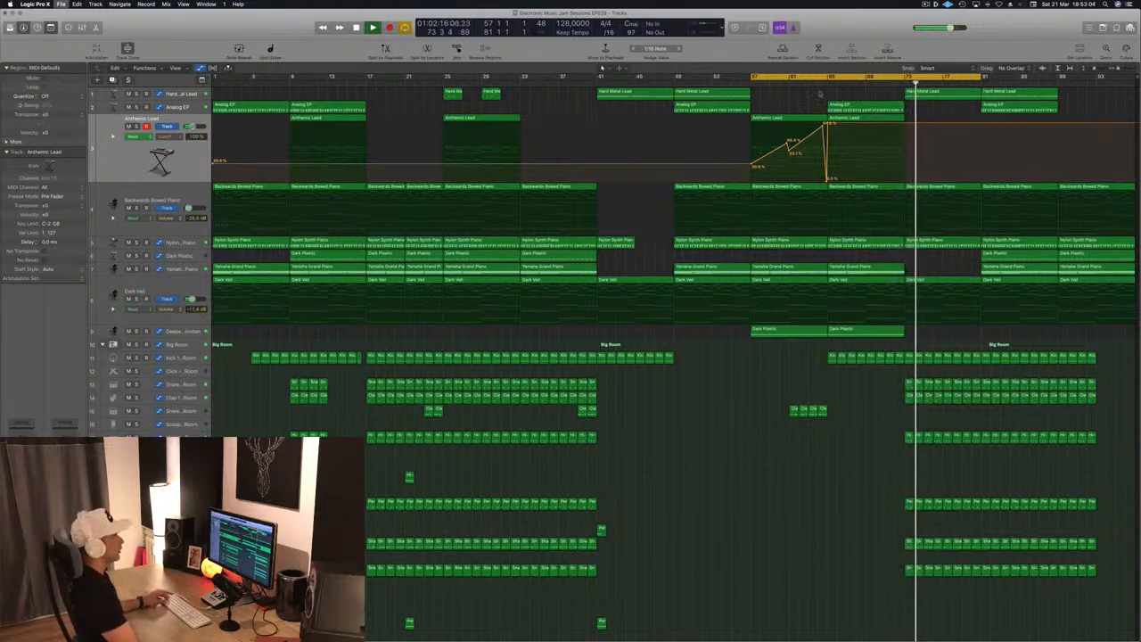
Copy the Analog EP and Anthemic Lead regions from bar 65 to bar 73
{"action": "left_click", "coordinate": [818, 83]}
{"action": "left_click_drag", "start_coordinate": [917, 110], "coordinate": [949, 112]}
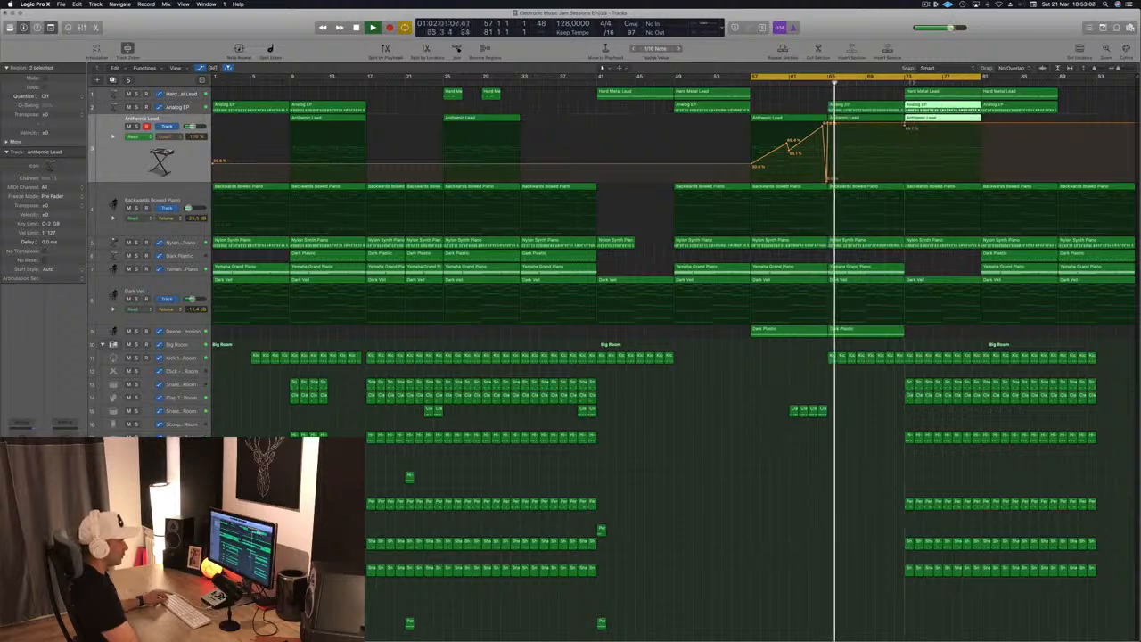
{"action": "left_click", "coordinate": [894, 82]}
{"action": "left_click", "coordinate": [895, 259]}
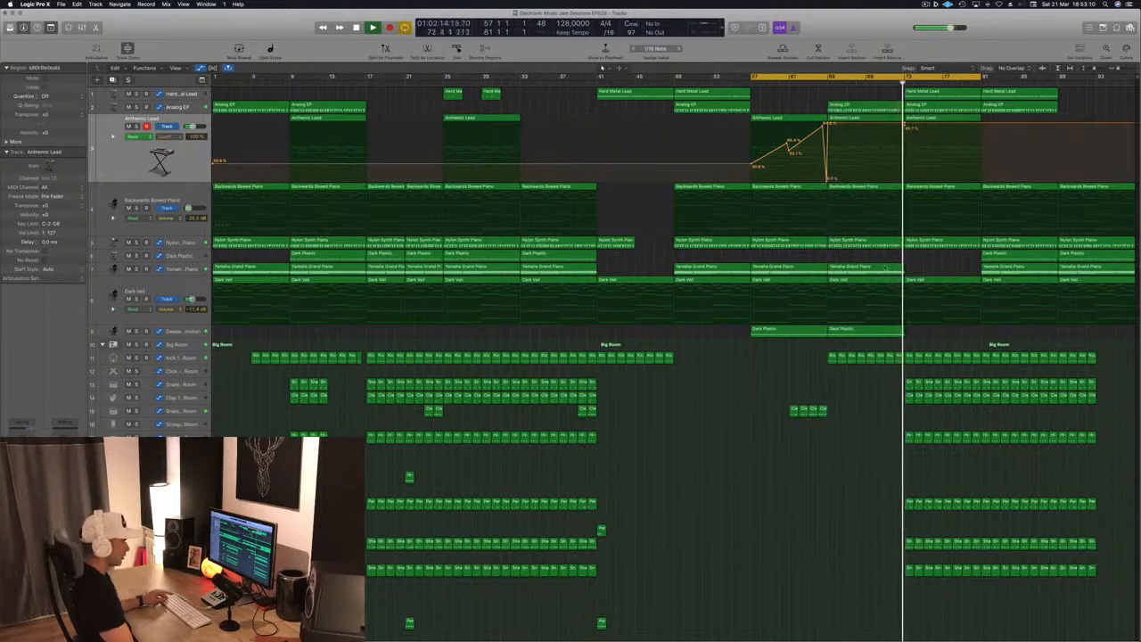
Copy the Dark Plastic and Yamaha Grand Piano regions from bar 81 to bar 73
{"action": "left_click", "coordinate": [999, 255]}
{"action": "left_click_drag", "start_coordinate": [999, 255], "coordinate": [927, 262]}
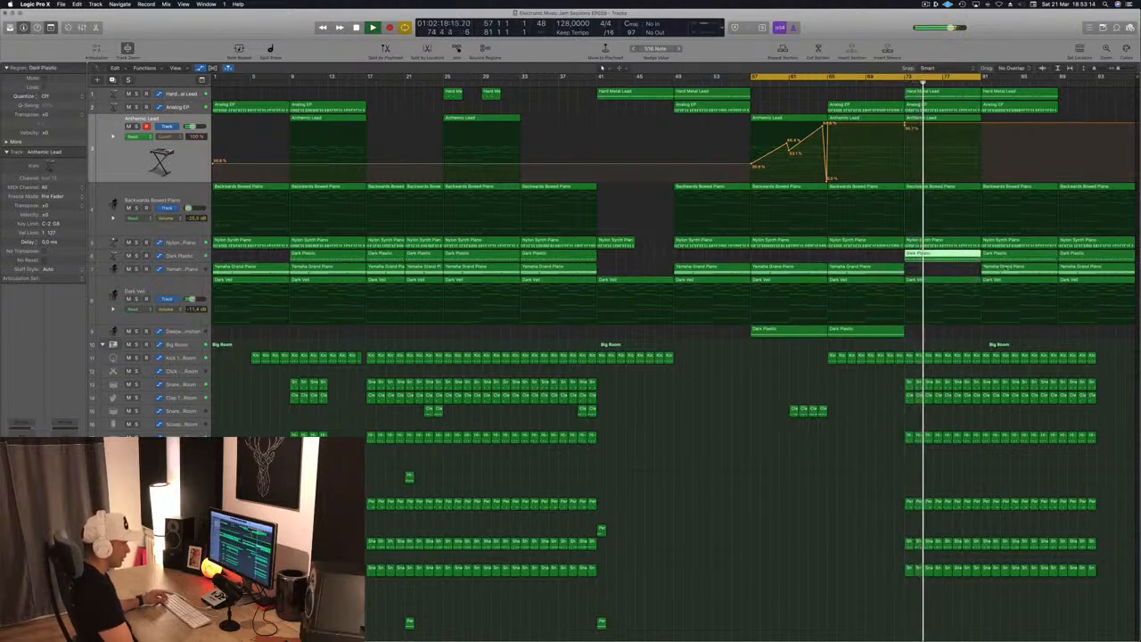
{"action": "left_click_drag", "start_coordinate": [1007, 267], "coordinate": [935, 279]}
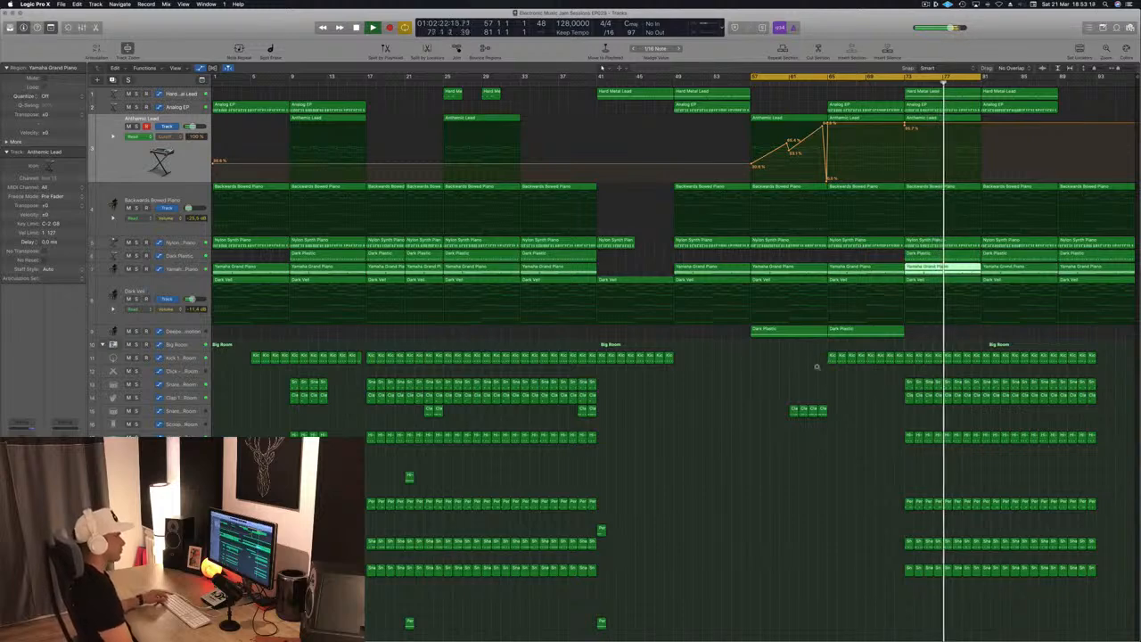
{"action": "left_click", "coordinate": [781, 97]}
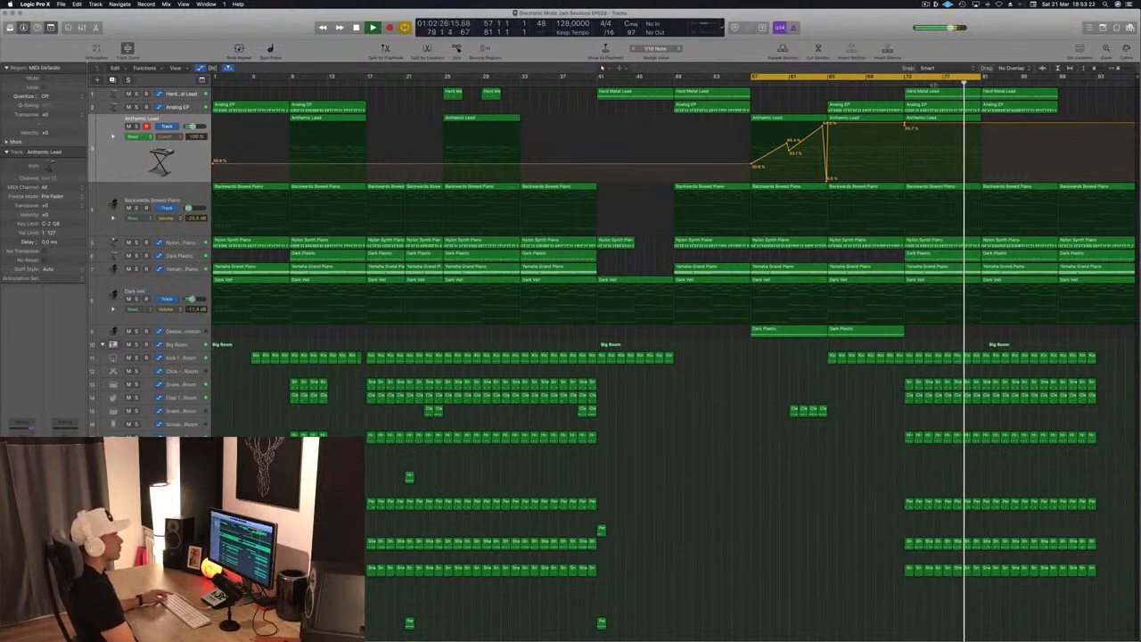
Extend the end of the cycle range to bar 97 and play back the arrangement past bar 81
{"action": "left_click_drag", "start_coordinate": [981, 77], "coordinate": [1131, 79]}
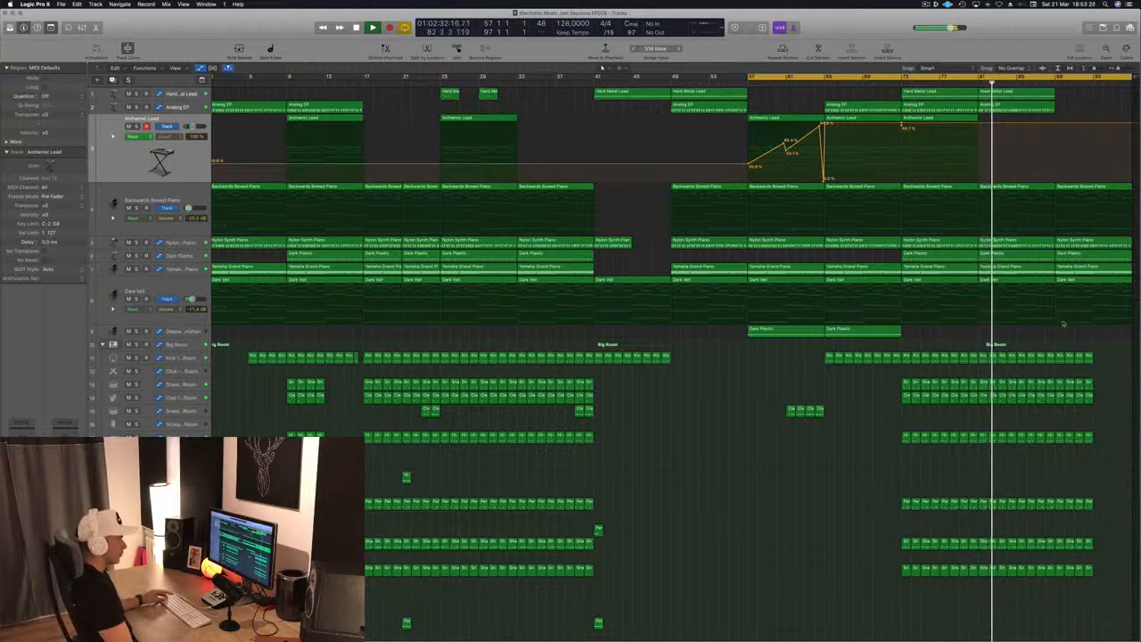
{"action": "left_click", "coordinate": [1073, 254]}
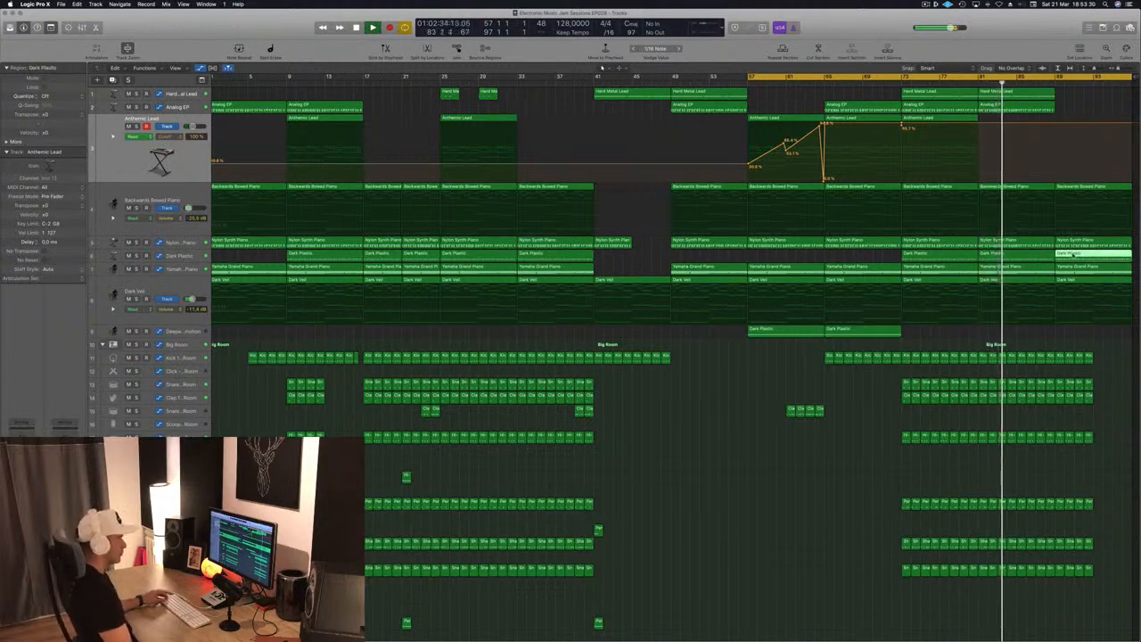
{"action": "left_click", "coordinate": [1073, 98]}
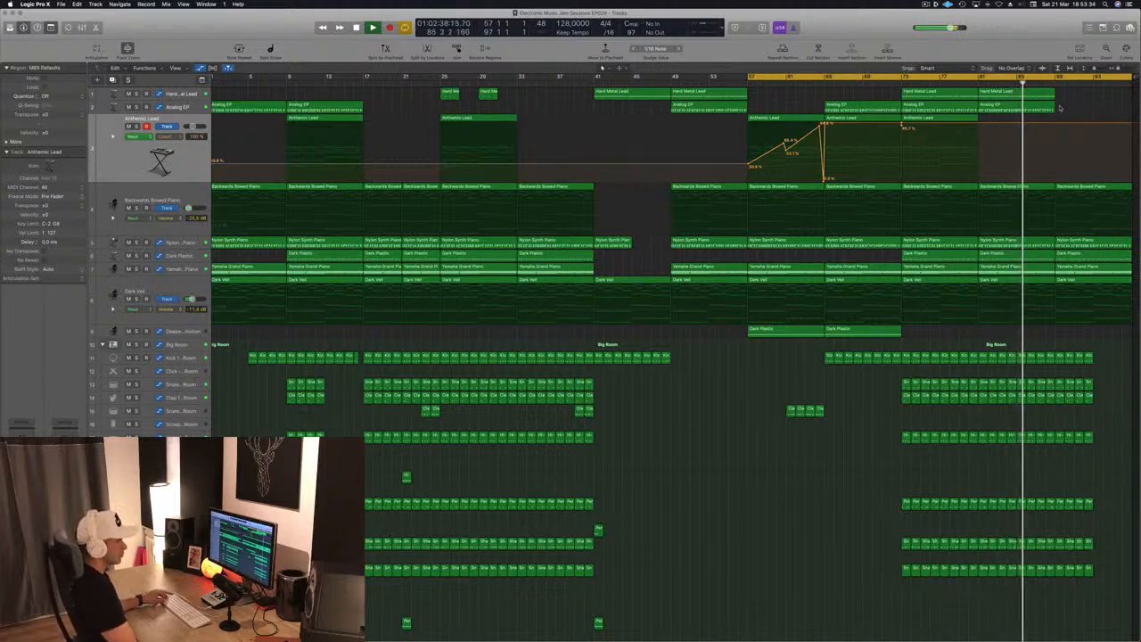
{"action": "left_click", "coordinate": [1045, 95]}
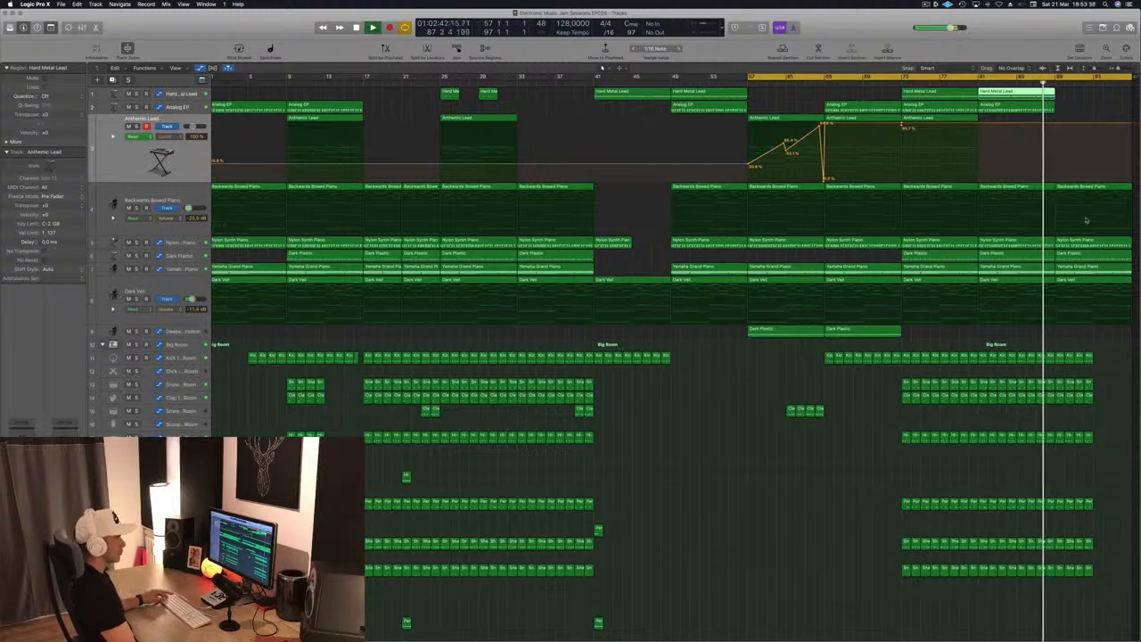
{"action": "scroll", "coordinate": [714, 593], "scroll_direction": "down", "scroll_amount": 1}
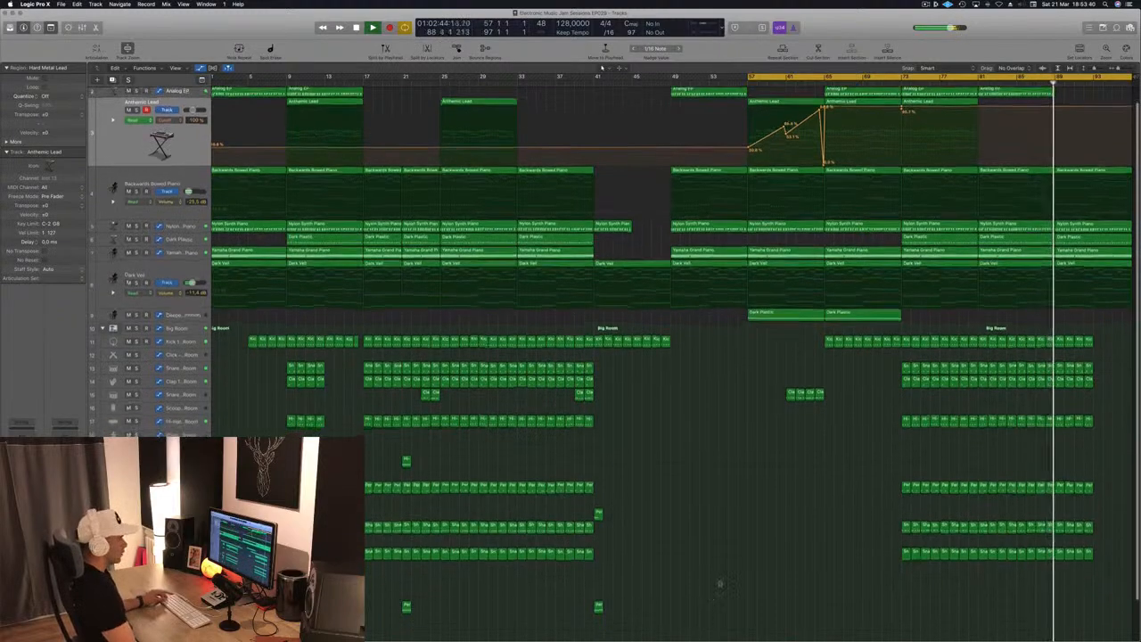
{"action": "scroll", "coordinate": [733, 477], "scroll_direction": "down", "scroll_amount": 4}
{"action": "scroll", "coordinate": [741, 460], "scroll_direction": "down", "scroll_amount": 4}
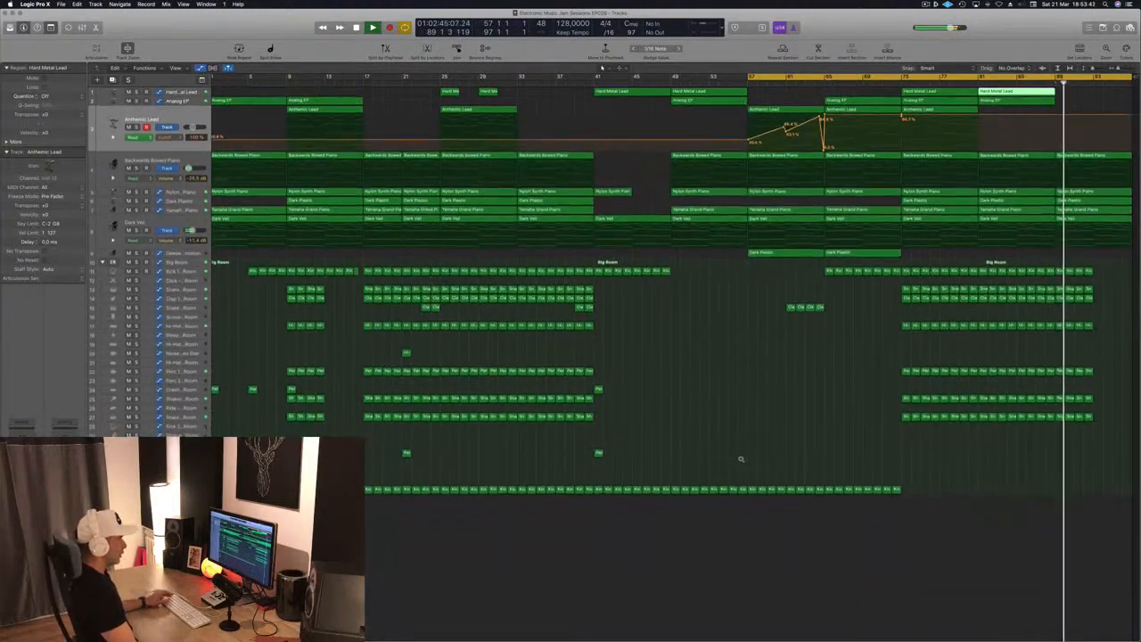
{"action": "key", "text": "space"}
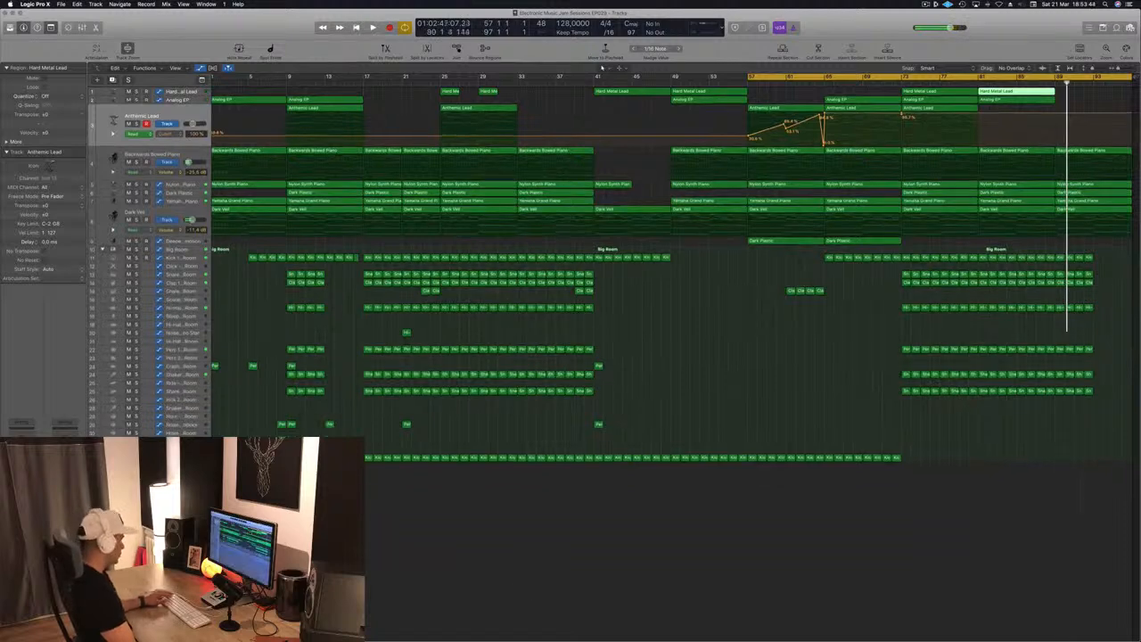
Create a track for the Master channel and move it below all the other tracks
{"action": "key", "text": "x"}
{"action": "scroll", "coordinate": [1115, 607], "scroll_direction": "right", "scroll_amount": 5}
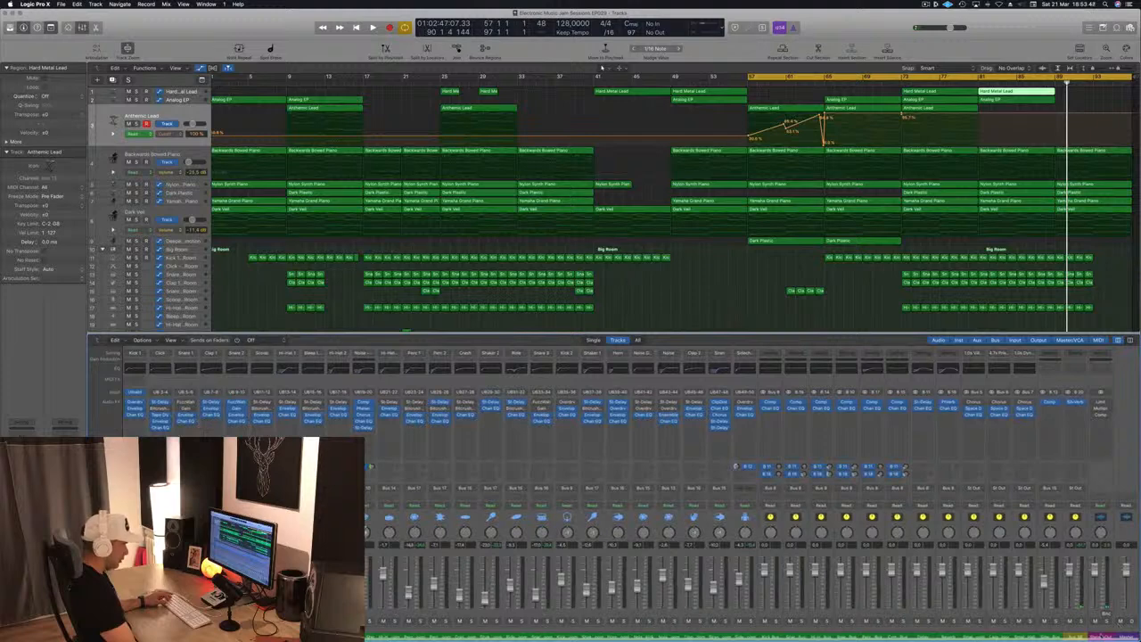
{"action": "right_click", "coordinate": [1100, 635]}
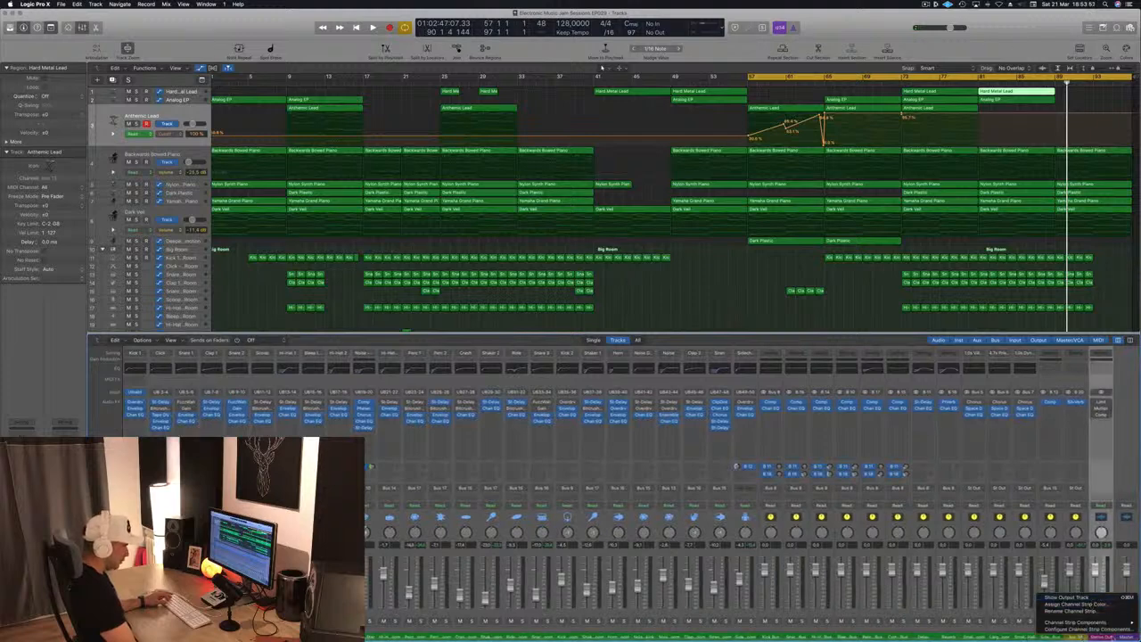
{"action": "right_click", "coordinate": [1126, 635]}
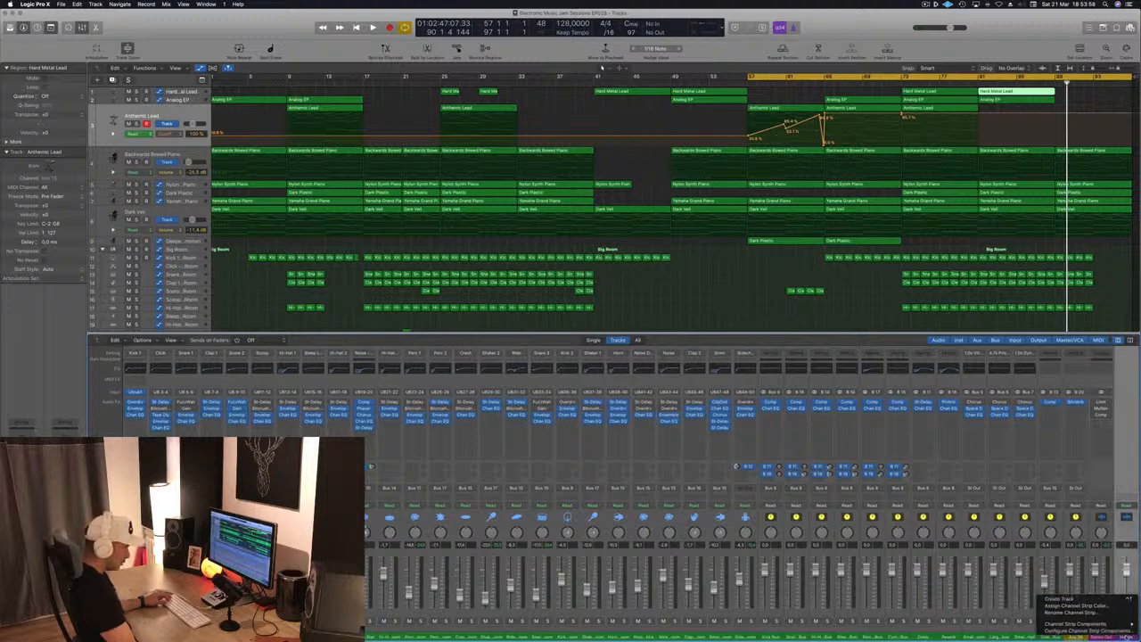
{"action": "left_click", "coordinate": [1061, 599]}
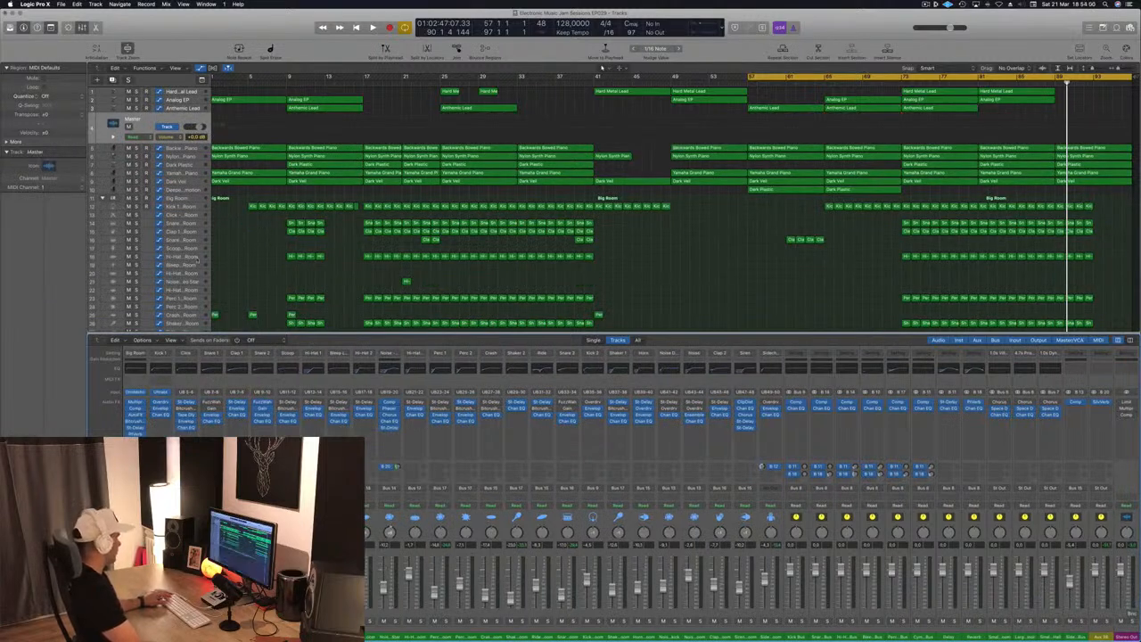
{"action": "key", "text": "x"}
{"action": "left_click_drag", "start_coordinate": [158, 123], "coordinate": [160, 396]}
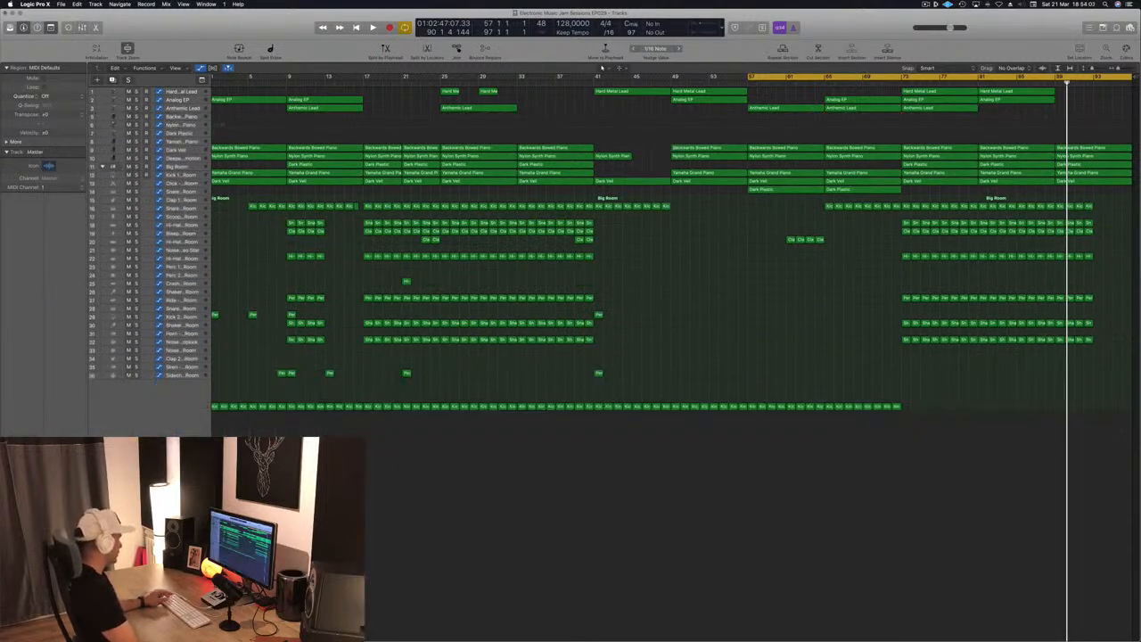
{"action": "key", "text": "space"}
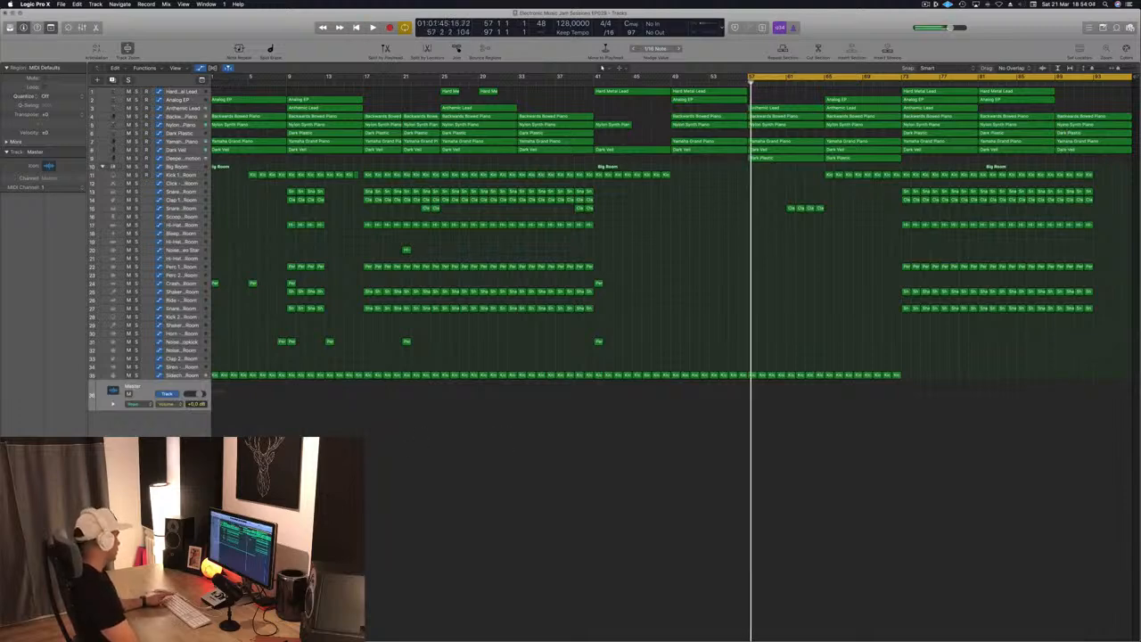
{"action": "key", "text": "space"}
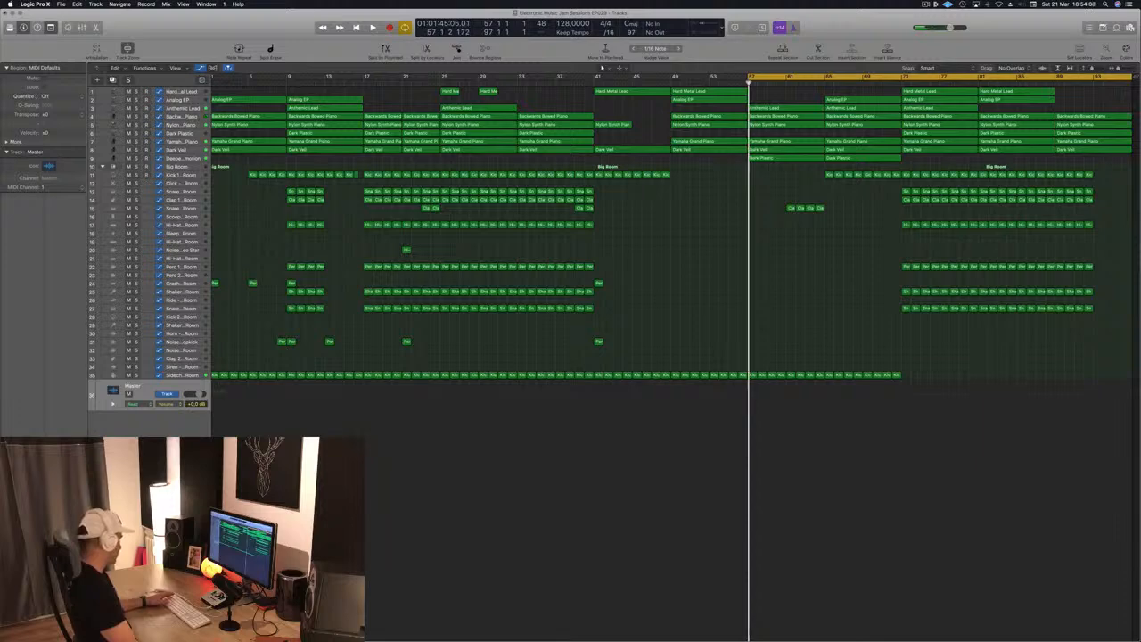
Enable the low cut band of the Stereo Out Channel EQ at 20 Hz and 48 dB/Oct, and add a Stereo Out track
{"action": "key", "text": "v"}
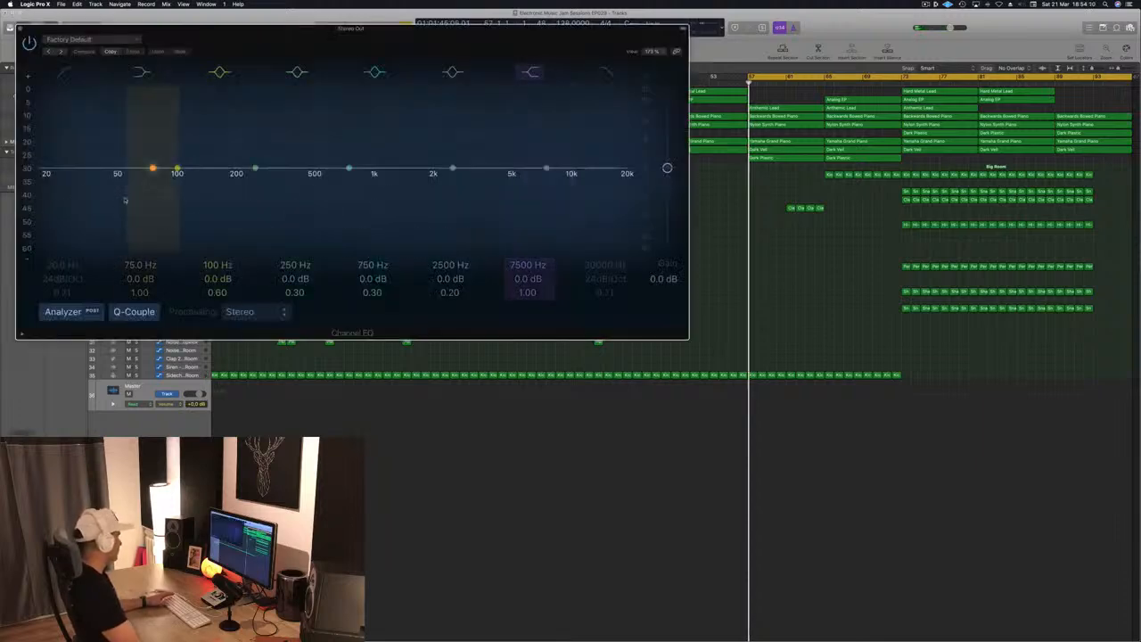
{"action": "key", "text": "space"}
{"action": "left_click", "coordinate": [63, 71]}
{"action": "mouse_move", "coordinate": [45, 181]}
{"action": "left_mouse_down"}
{"action": "mouse_move", "coordinate": [603, 176]}
{"action": "mouse_move", "coordinate": [40, 189]}
{"action": "left_mouse_up"}
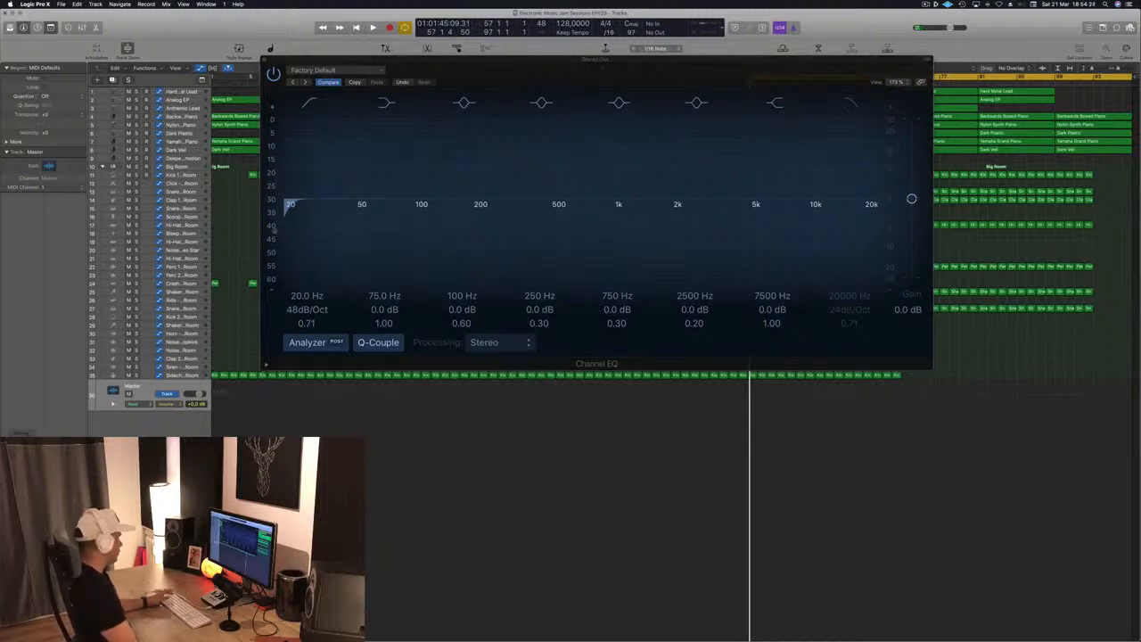
{"action": "key", "text": "space"}
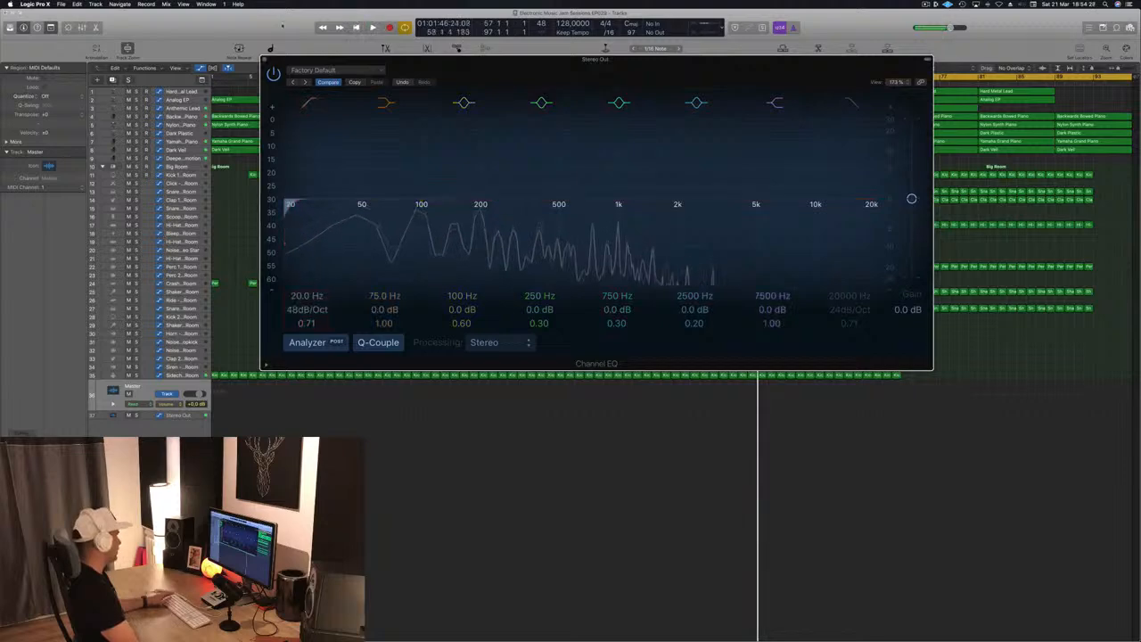
{"action": "key", "text": "super+w"}
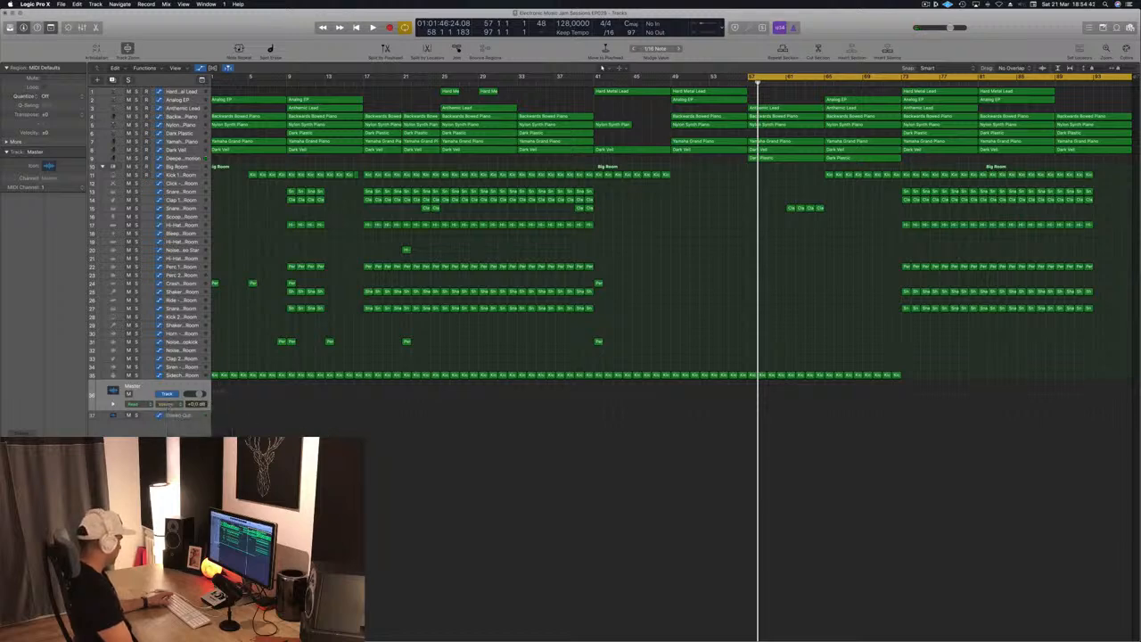
Automate the Stereo Out low cut frequency to rise from bar 57, steepen just before bar 65 and drop back at bar 65
{"action": "left_click", "coordinate": [189, 416]}
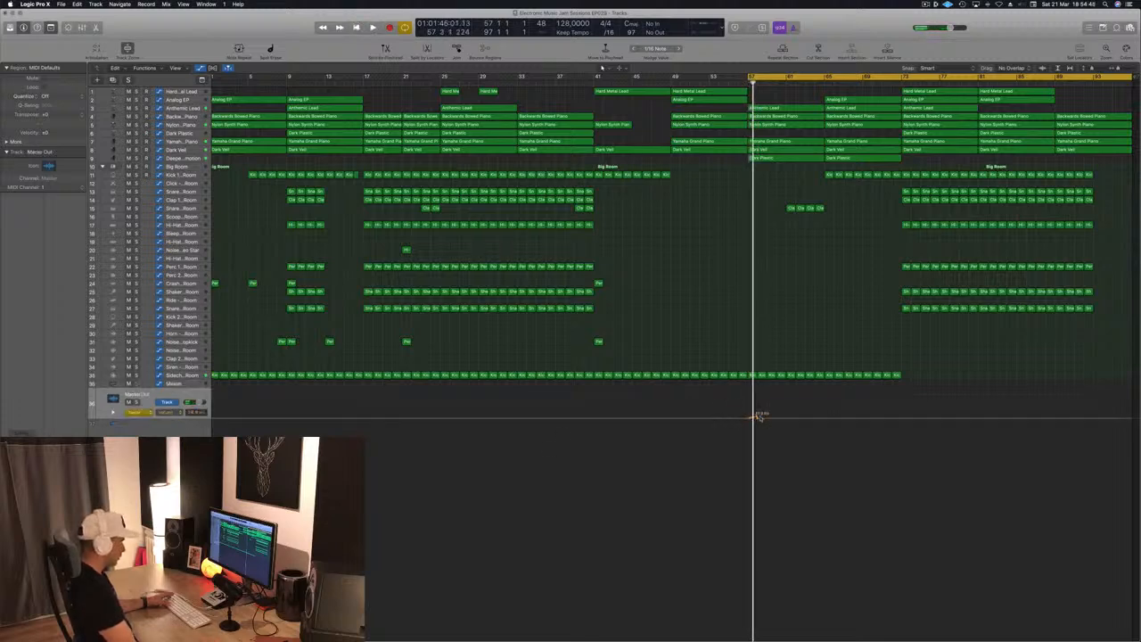
{"action": "left_click_drag", "start_coordinate": [760, 418], "coordinate": [825, 416]}
{"action": "key", "text": "space"}
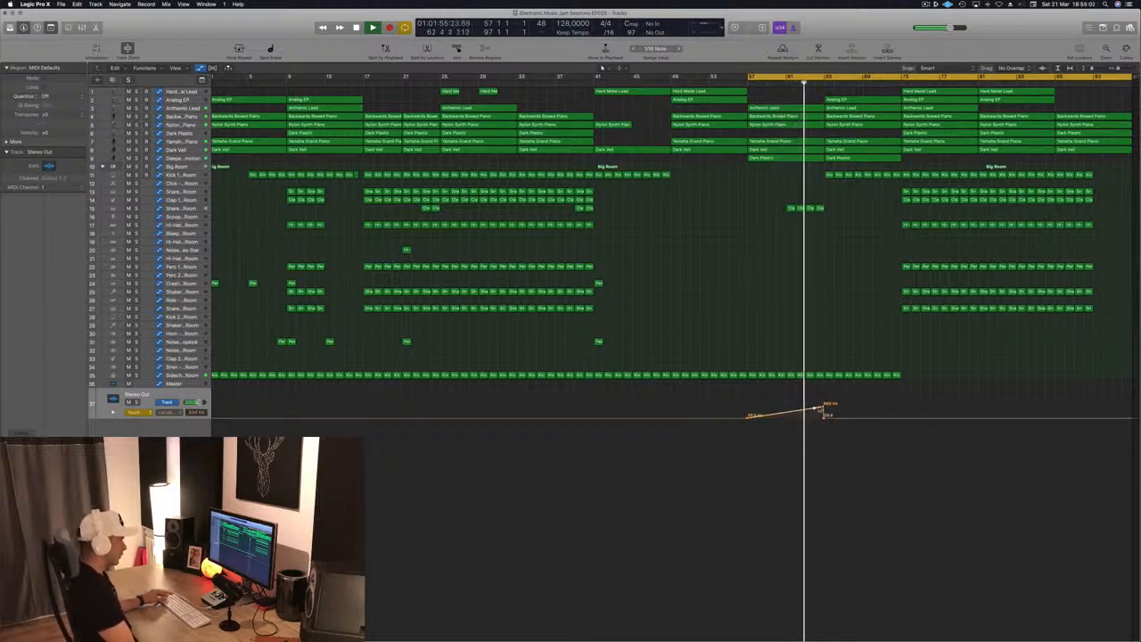
{"action": "left_click_drag", "start_coordinate": [824, 408], "coordinate": [824, 401]}
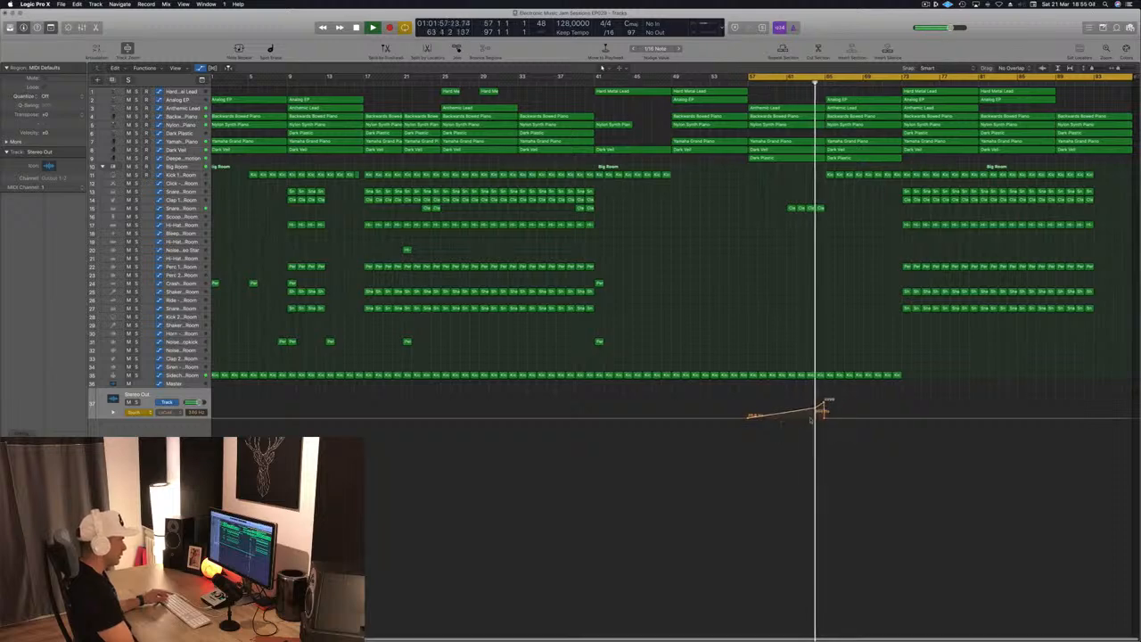
{"action": "scroll", "coordinate": [823, 406], "scroll_direction": "left", "scroll_amount": 1}
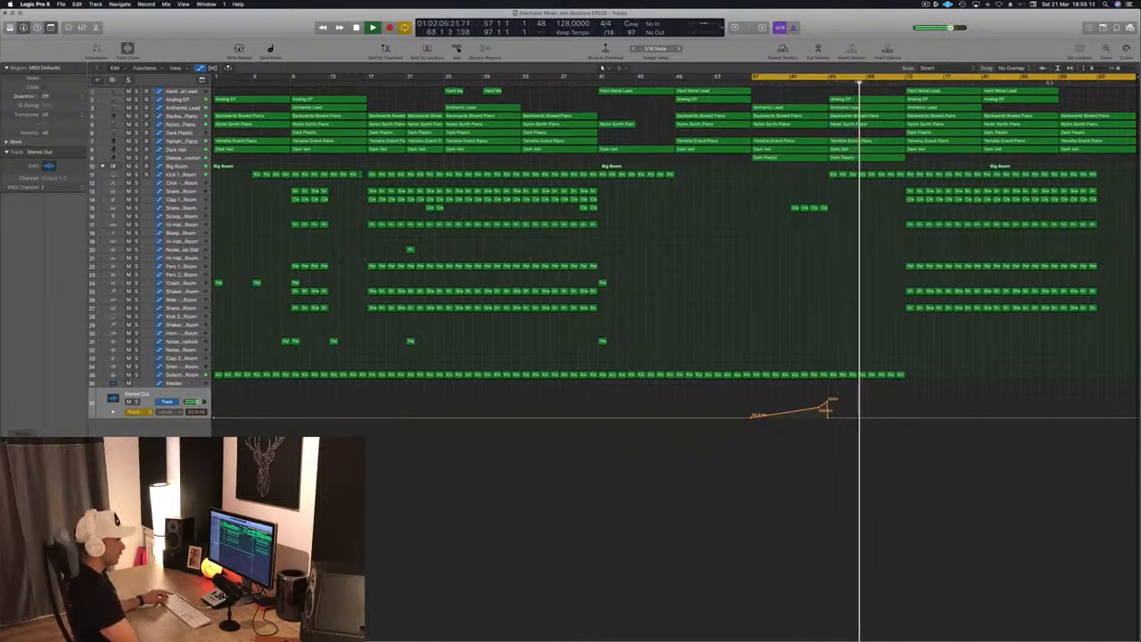
Add a second low cut frequency ramp on the Stereo Out track, rising from 20 Hz at bar 89 to about bar 97
{"action": "left_click", "coordinate": [1050, 83]}
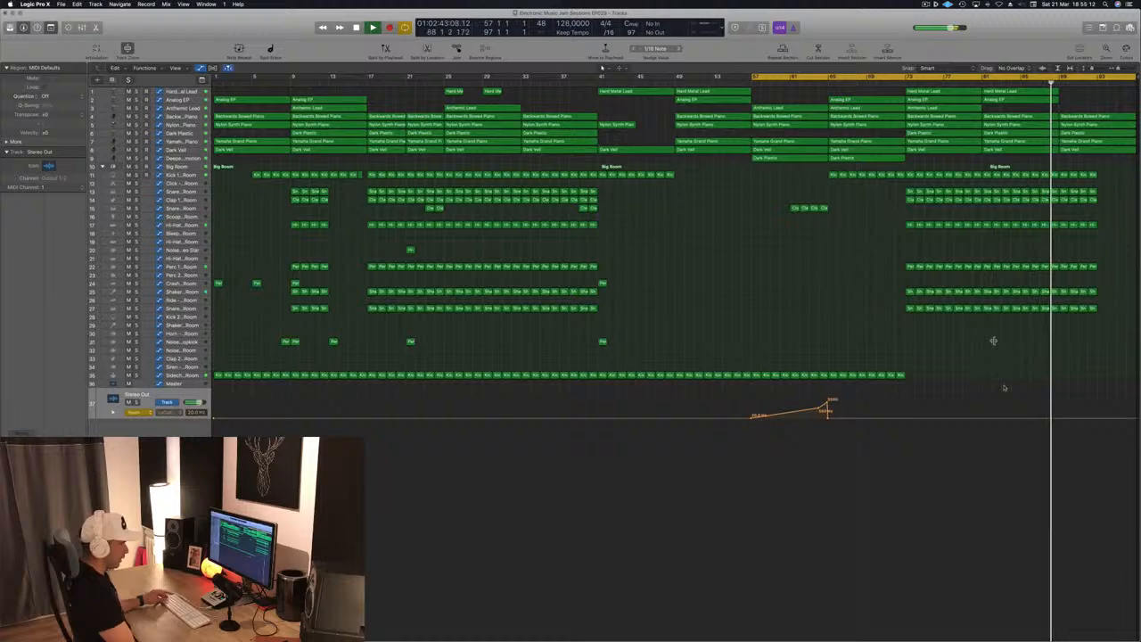
{"action": "left_click", "coordinate": [1060, 419]}
{"action": "scroll", "coordinate": [1060, 419], "scroll_direction": "right", "scroll_amount": 1}
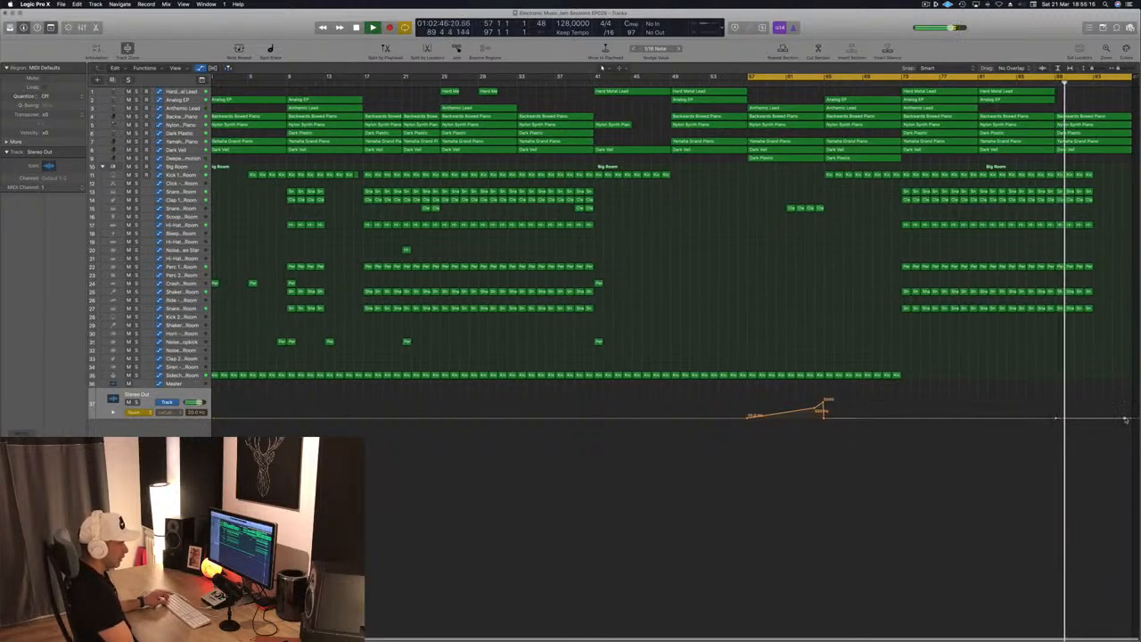
{"action": "left_click_drag", "start_coordinate": [1125, 419], "coordinate": [1126, 399]}
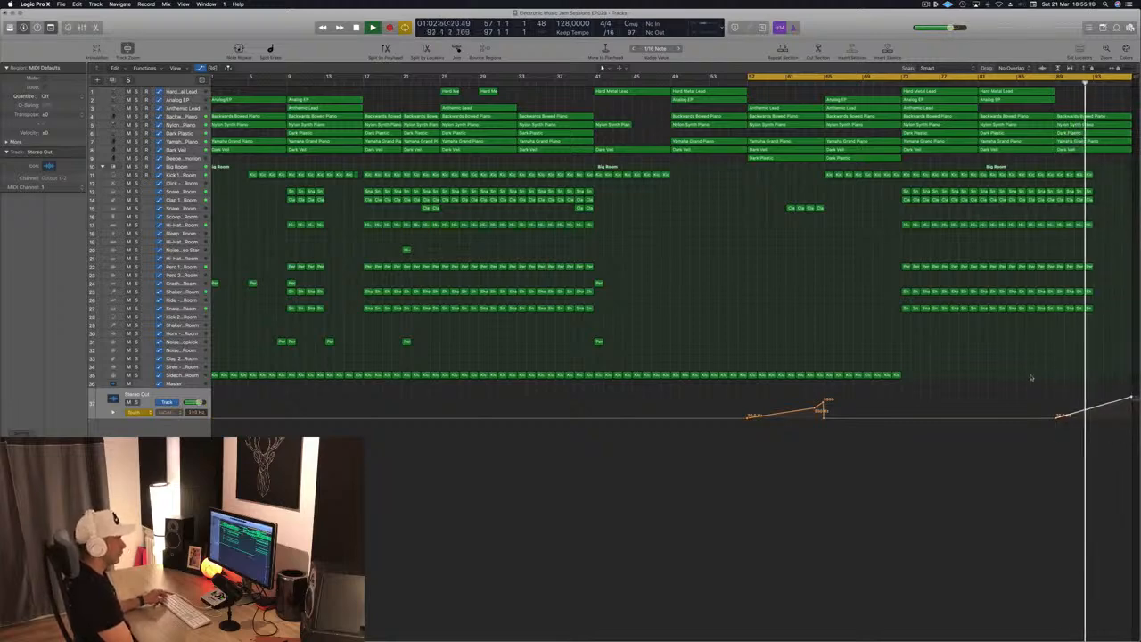
Copy the bar 41 region on the Noise...opkick track to bar 93 on the same track
{"action": "left_click", "coordinate": [599, 342]}
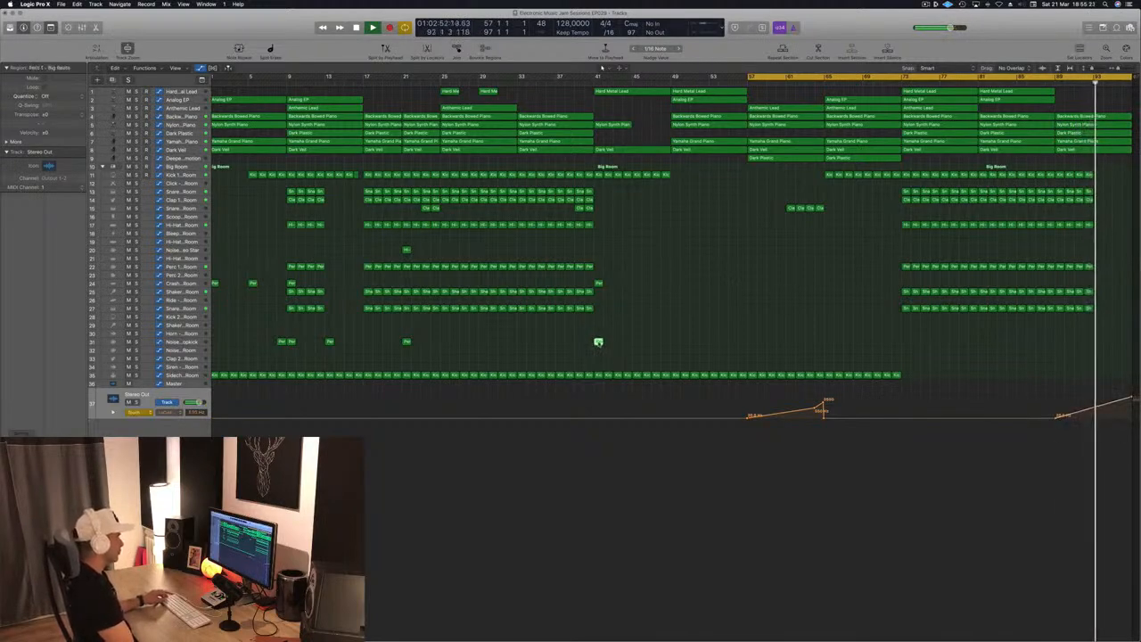
{"action": "left_click_drag", "start_coordinate": [598, 342], "coordinate": [1096, 341]}
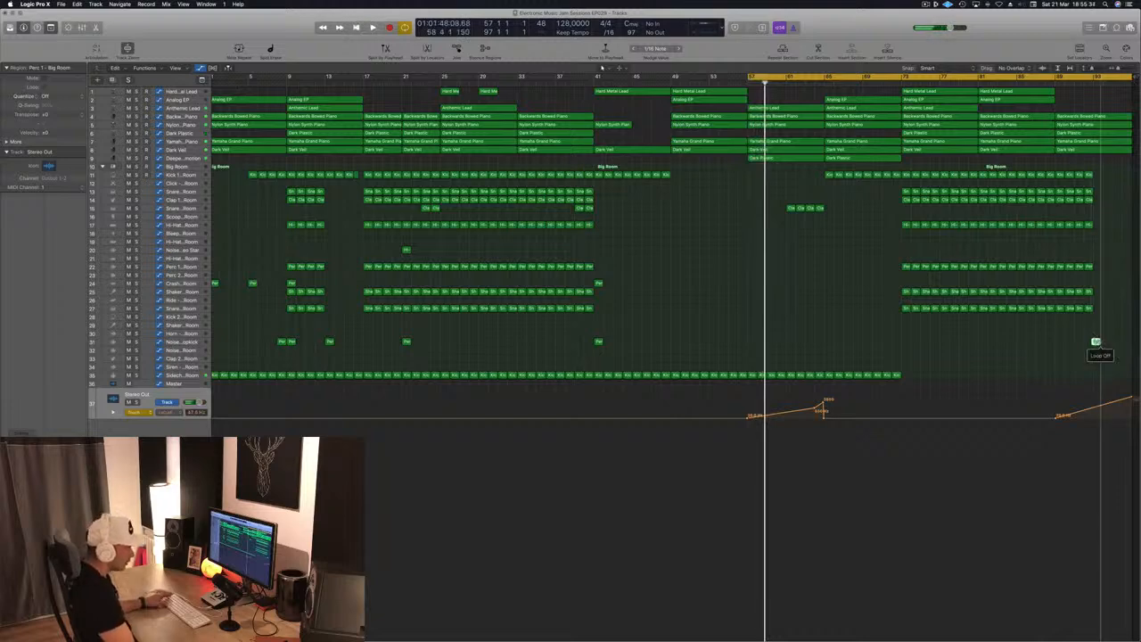
{"action": "left_click_drag", "start_coordinate": [1098, 343], "coordinate": [1099, 341]}
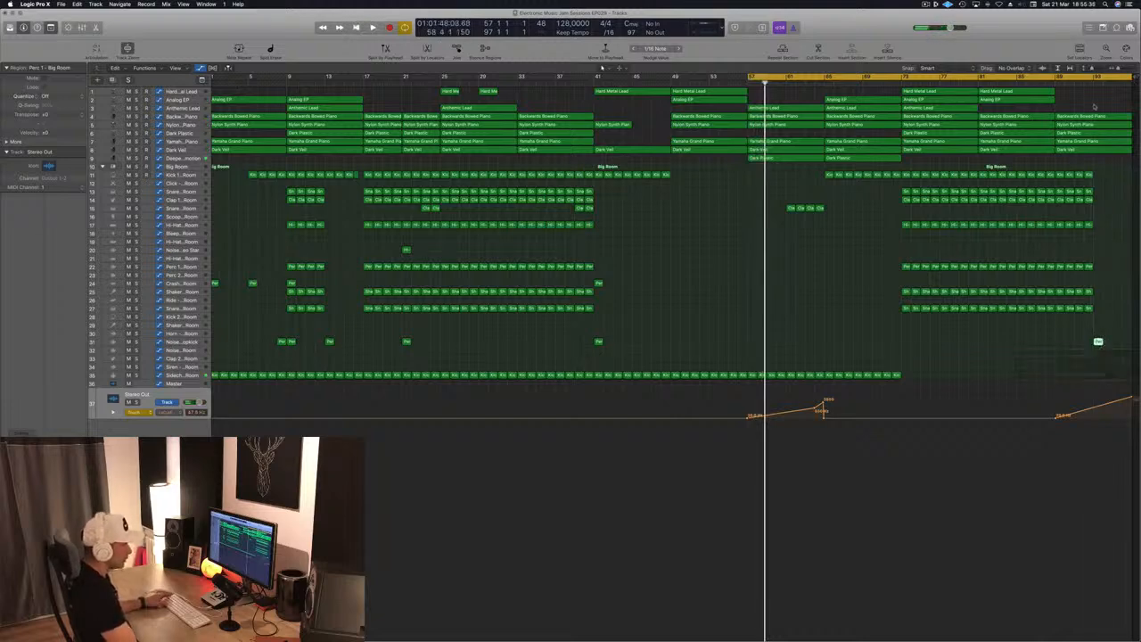
Lower the end of the second Stereo Out low cut ramp and finish it with a vertical jump upward at bar 97
{"action": "key", "text": "space"}
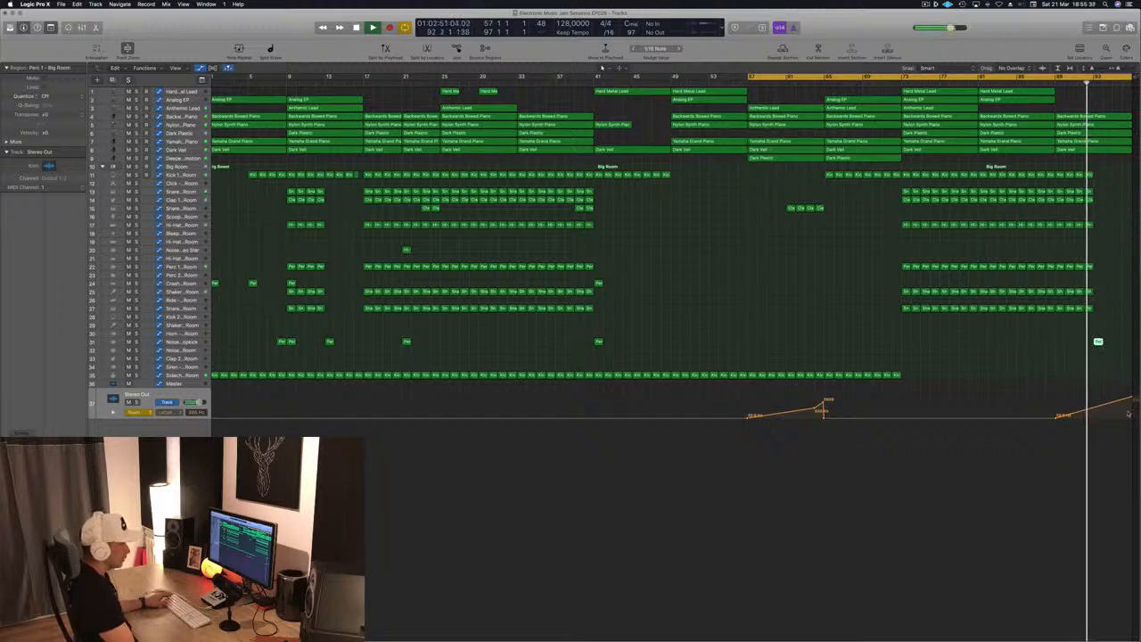
{"action": "left_click_drag", "start_coordinate": [1133, 398], "coordinate": [1132, 420]}
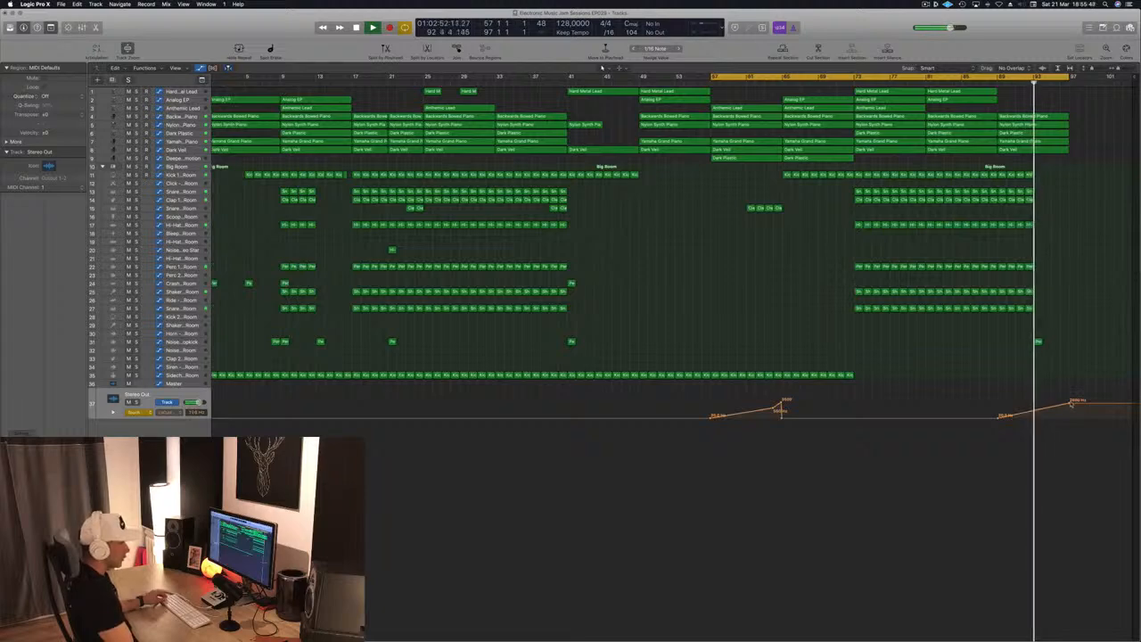
{"action": "left_click_drag", "start_coordinate": [1071, 404], "coordinate": [1074, 398]}
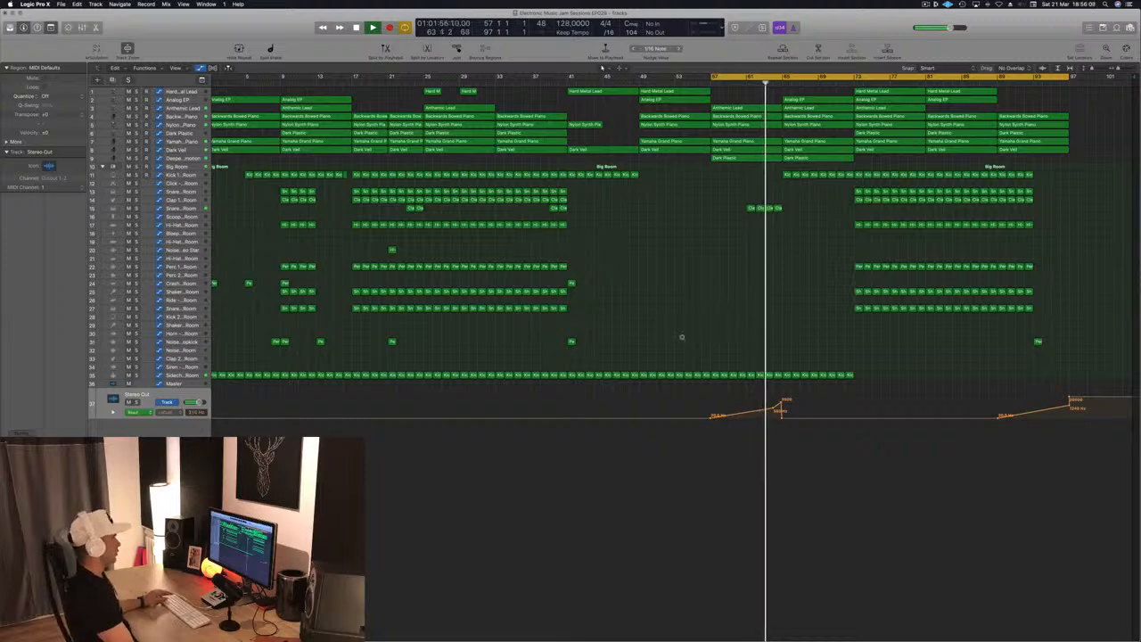
Enable the high cut band in the Deeper Emotion track's Channel EQ at 270 Hz with a 48 dB/Oct slope
{"action": "scroll", "coordinate": [682, 337], "scroll_direction": "up", "scroll_amount": 6}
{"action": "scroll", "coordinate": [683, 339], "scroll_direction": "down", "scroll_amount": 1}
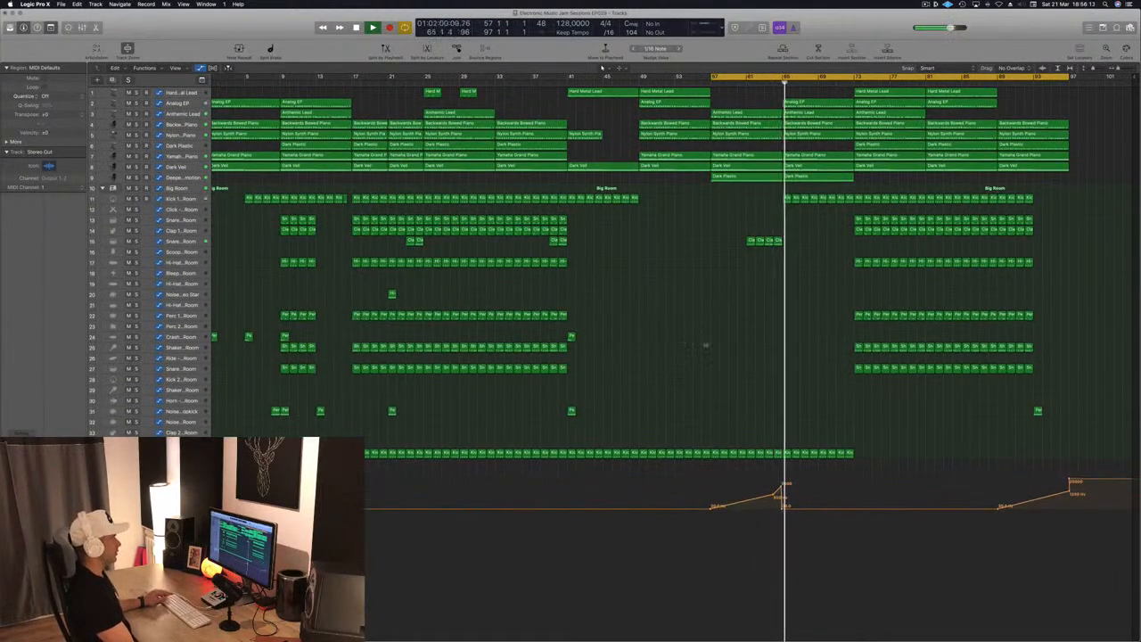
{"action": "scroll", "coordinate": [704, 346], "scroll_direction": "down", "scroll_amount": 4}
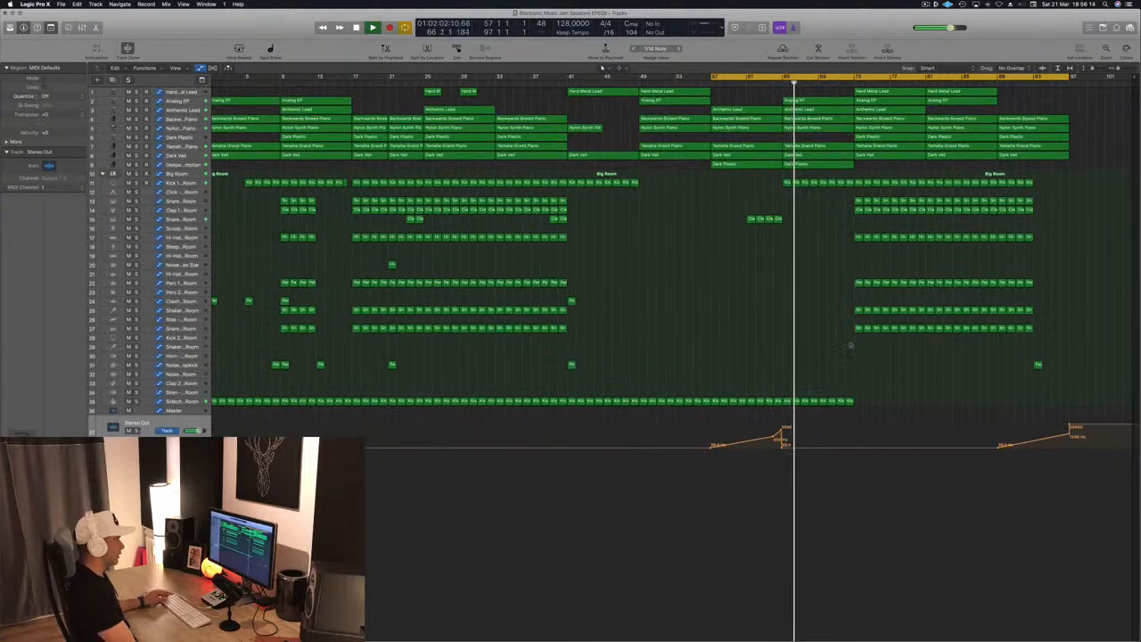
{"action": "left_click", "coordinate": [177, 165]}
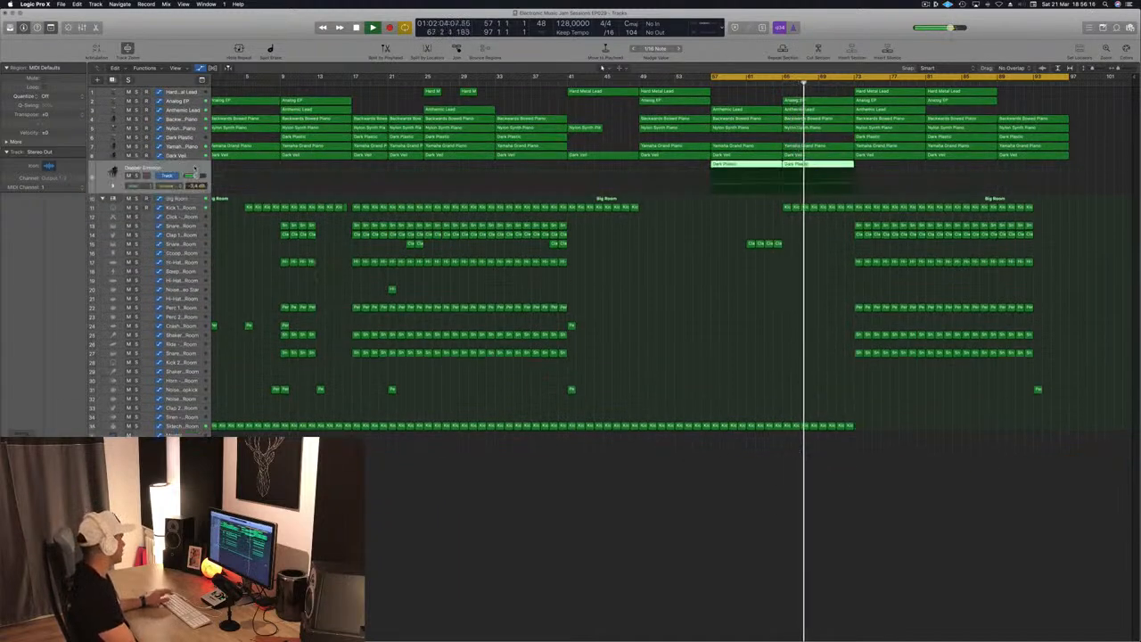
{"action": "left_click", "coordinate": [22, 416]}
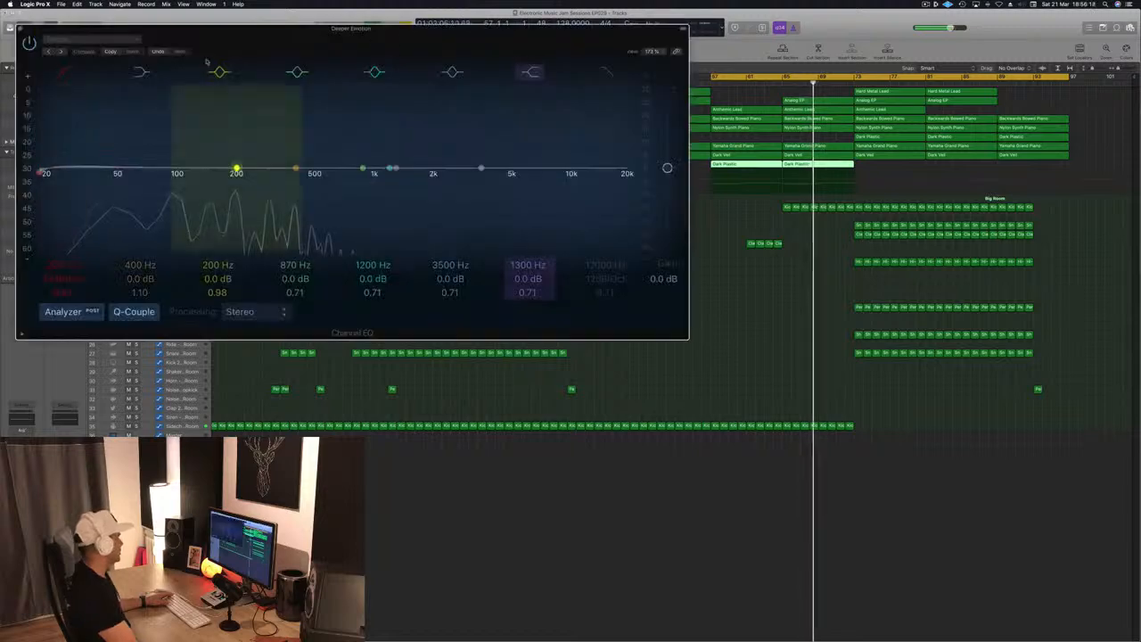
{"action": "left_click_drag", "start_coordinate": [618, 176], "coordinate": [295, 174]}
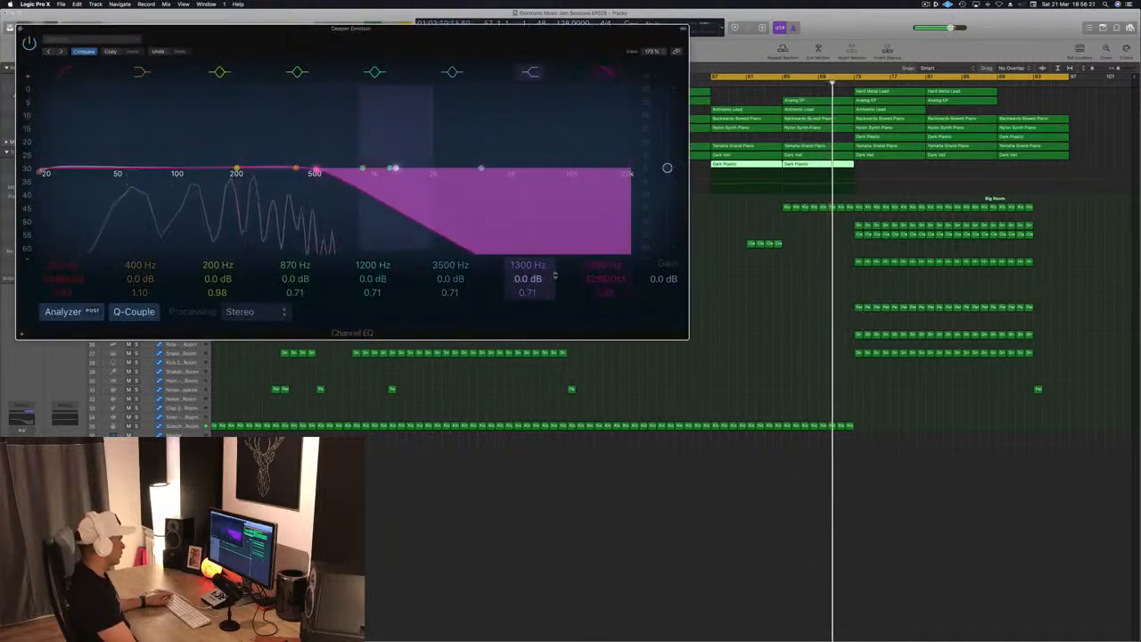
{"action": "mouse_move", "coordinate": [604, 280]}
{"action": "left_mouse_down"}
{"action": "mouse_move", "coordinate": [604, 270]}
{"action": "mouse_move", "coordinate": [604, 290]}
{"action": "left_mouse_up"}
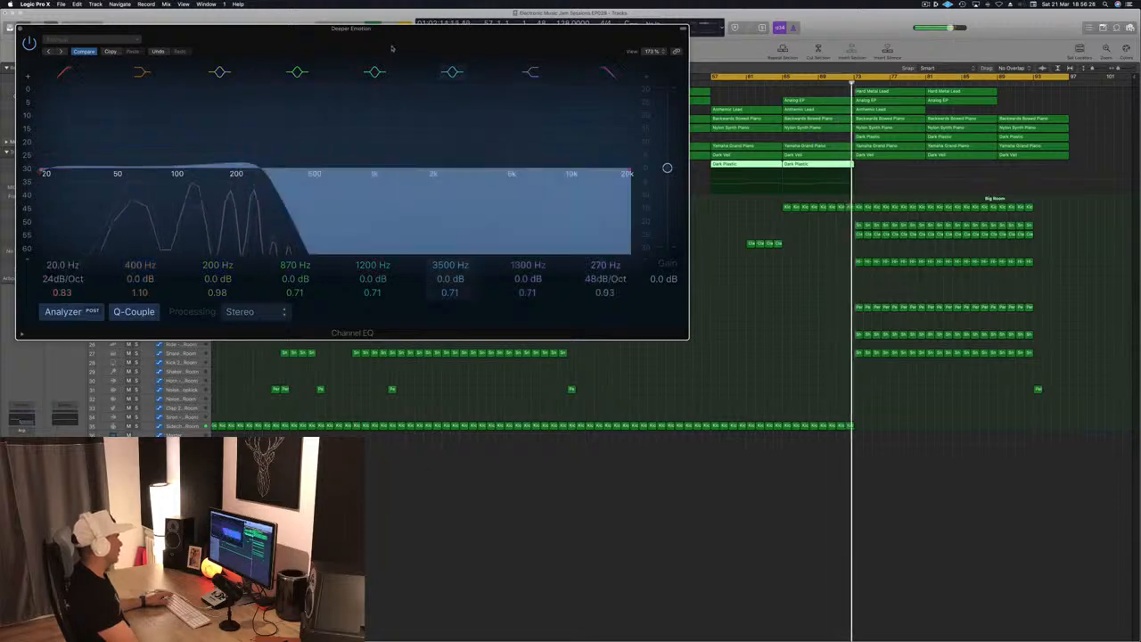
{"action": "left_click_drag", "start_coordinate": [373, 29], "coordinate": [684, 84]}
{"action": "left_click", "coordinate": [331, 86]}
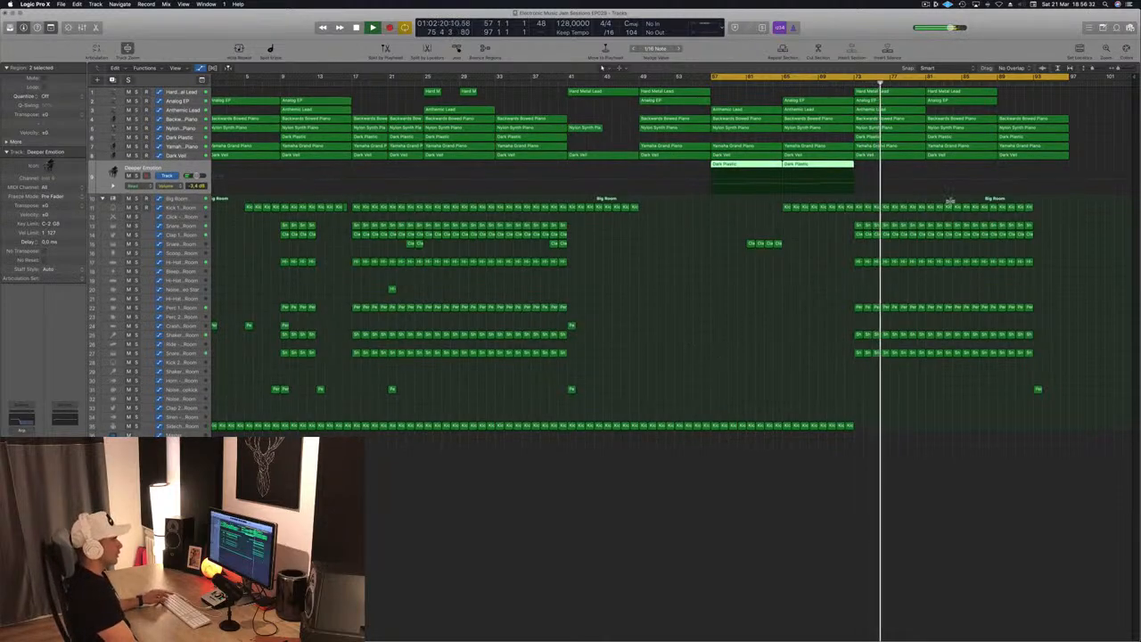
{"action": "key", "text": "space"}
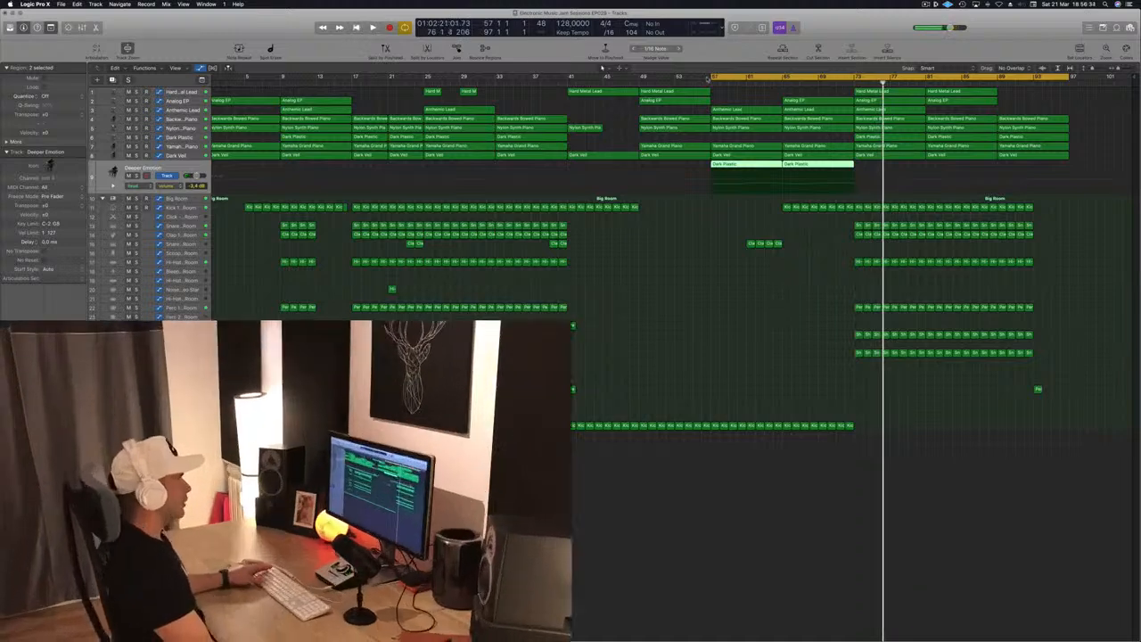